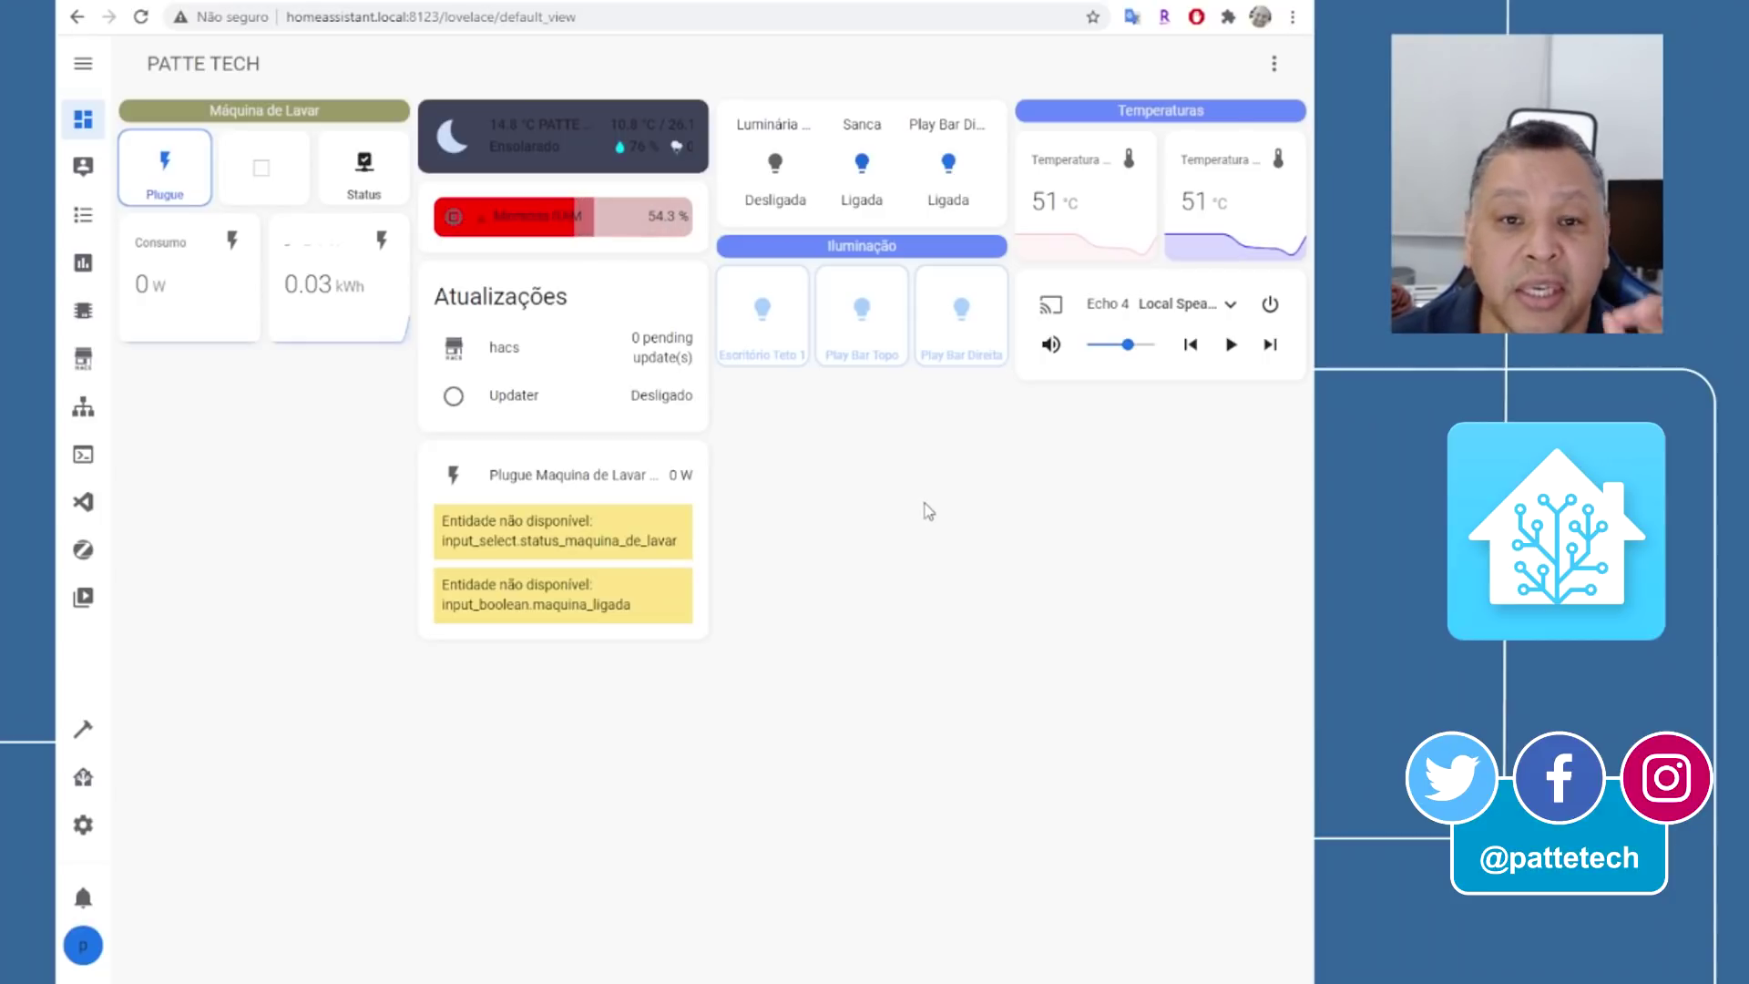
Start a new Dropdown helper in the Home Assistant configuration and name it "Maquina de Lavar"
left_click(83, 830)
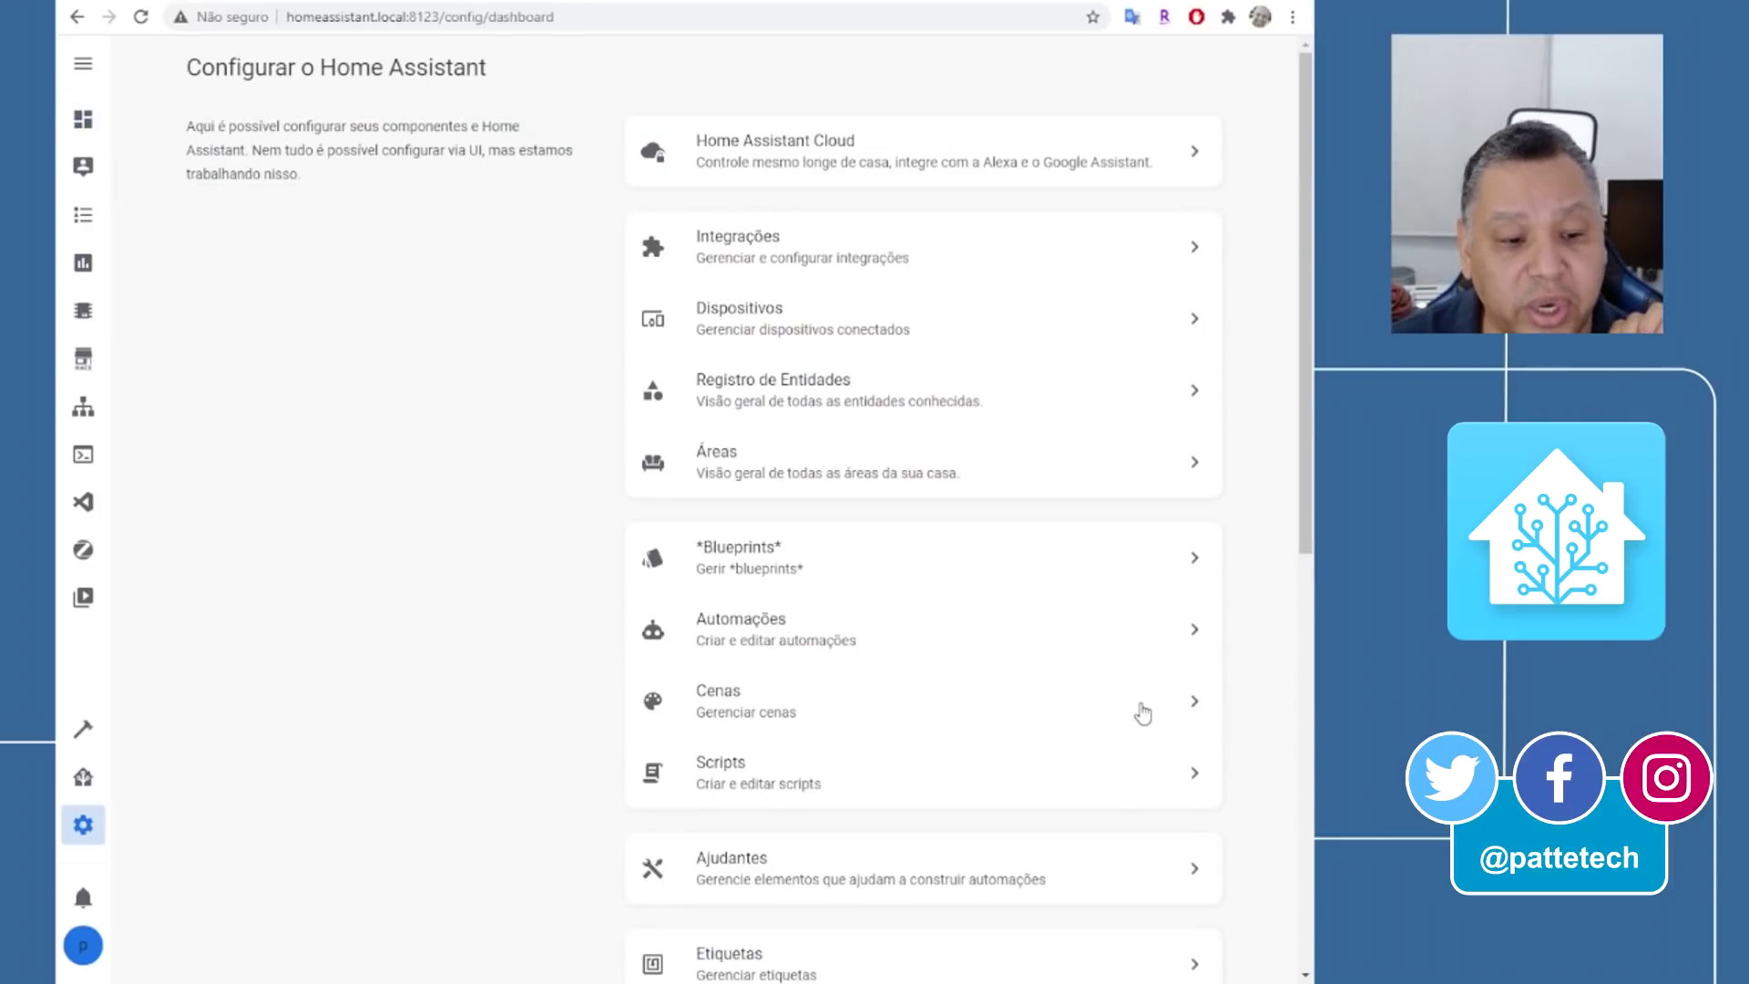
left_click(763, 860)
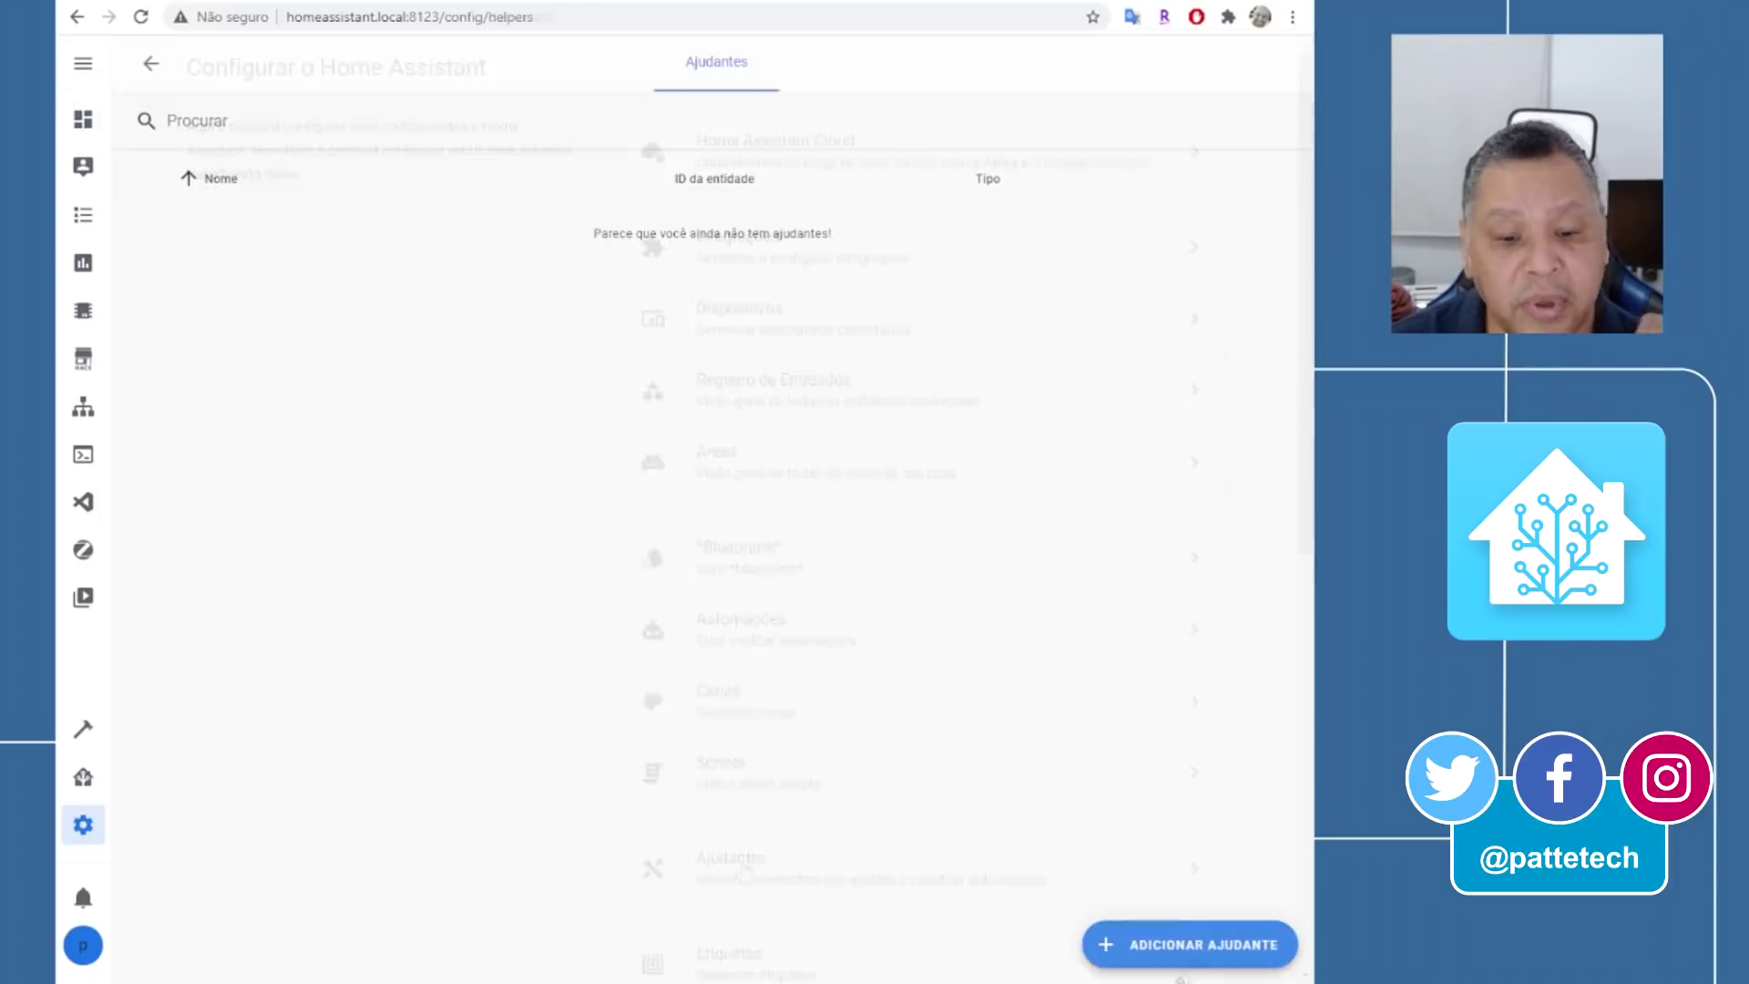
left_click(1182, 948)
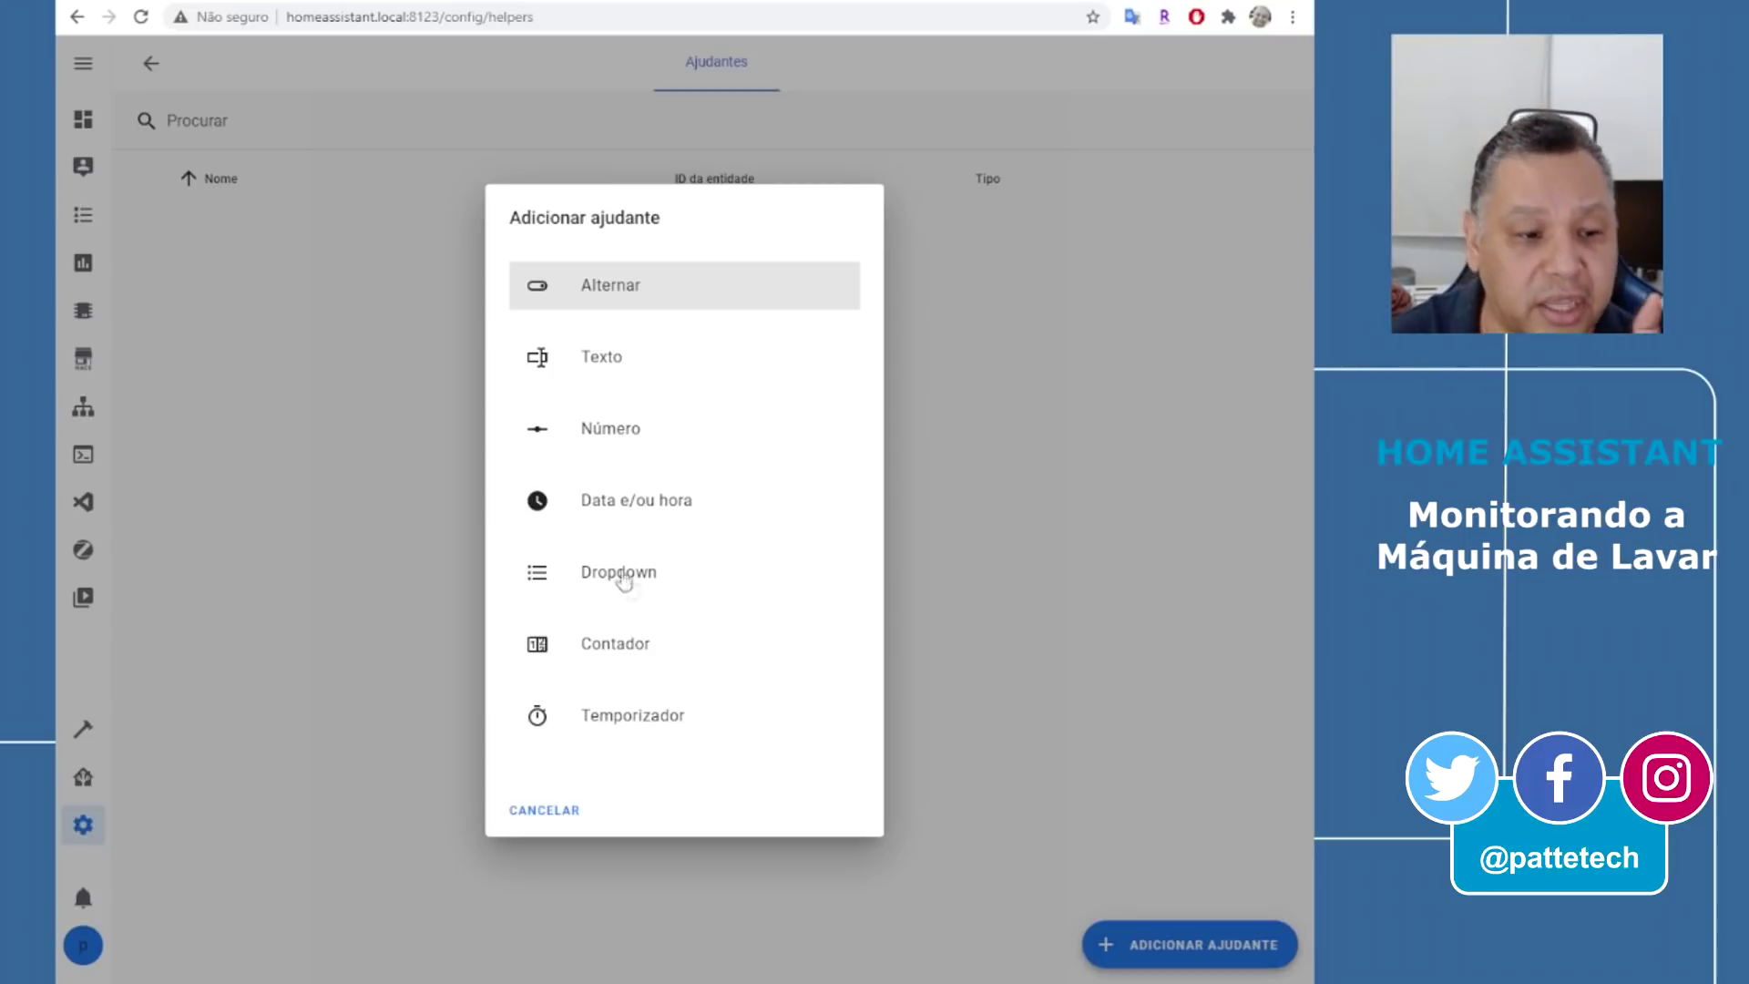
left_click(634, 583)
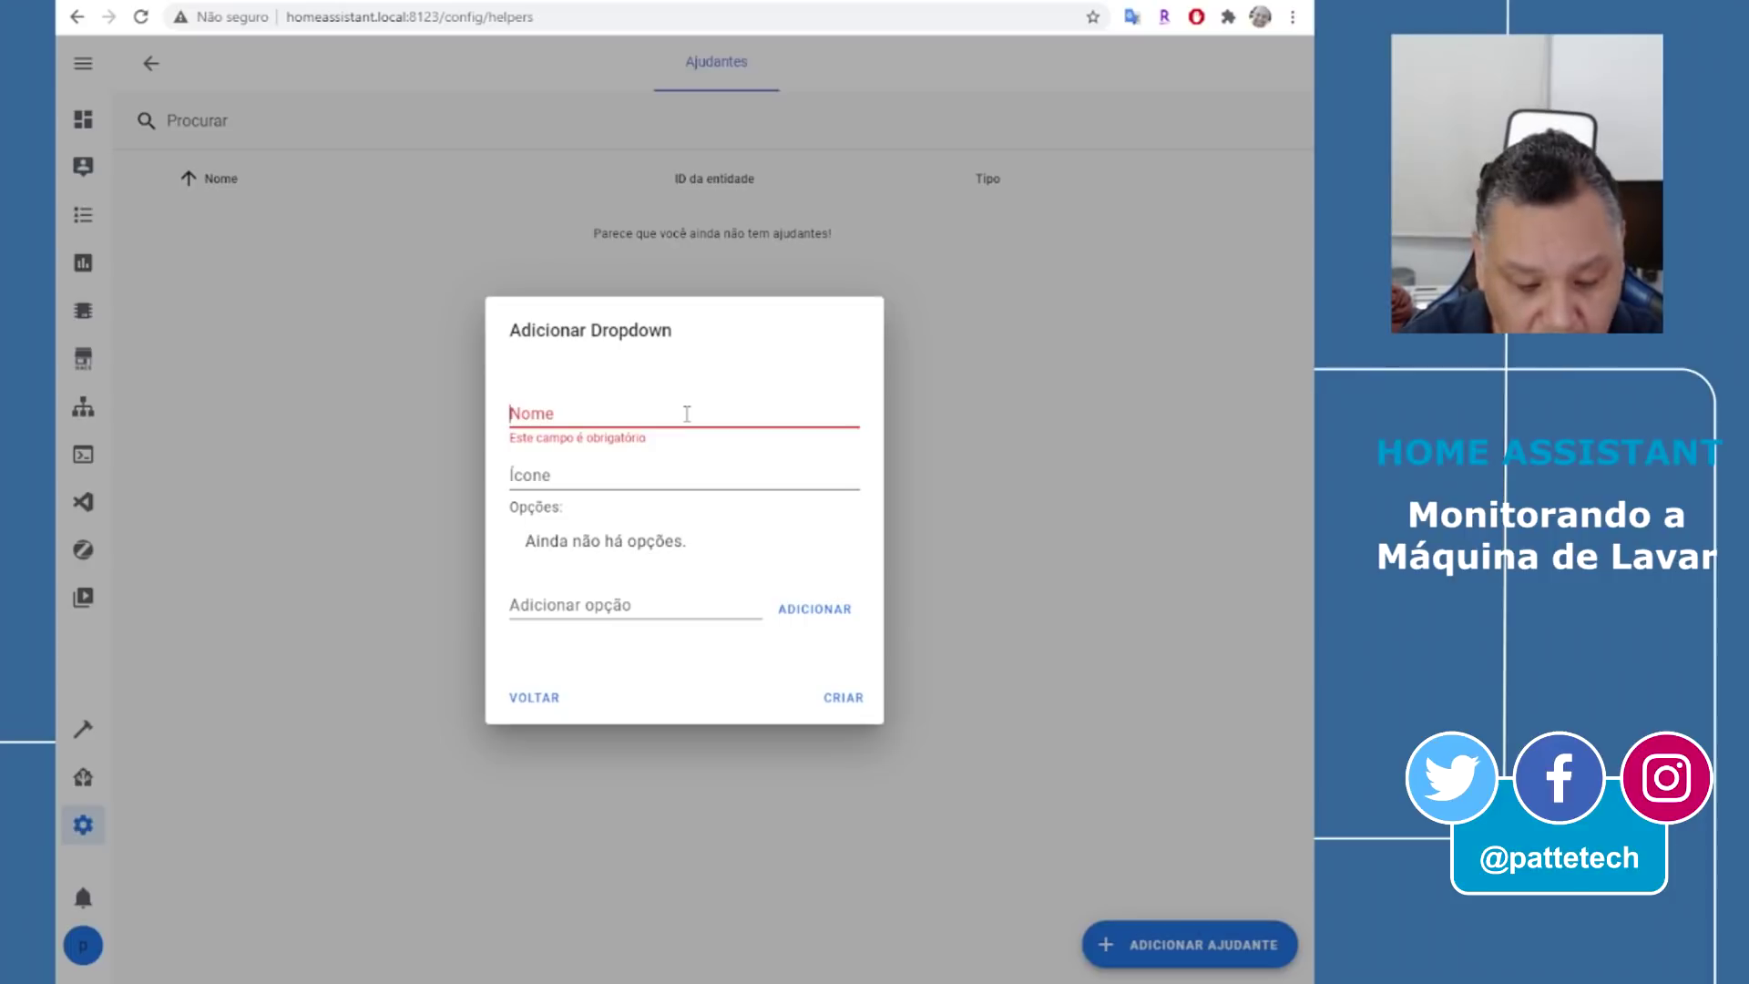
type("Máquina")
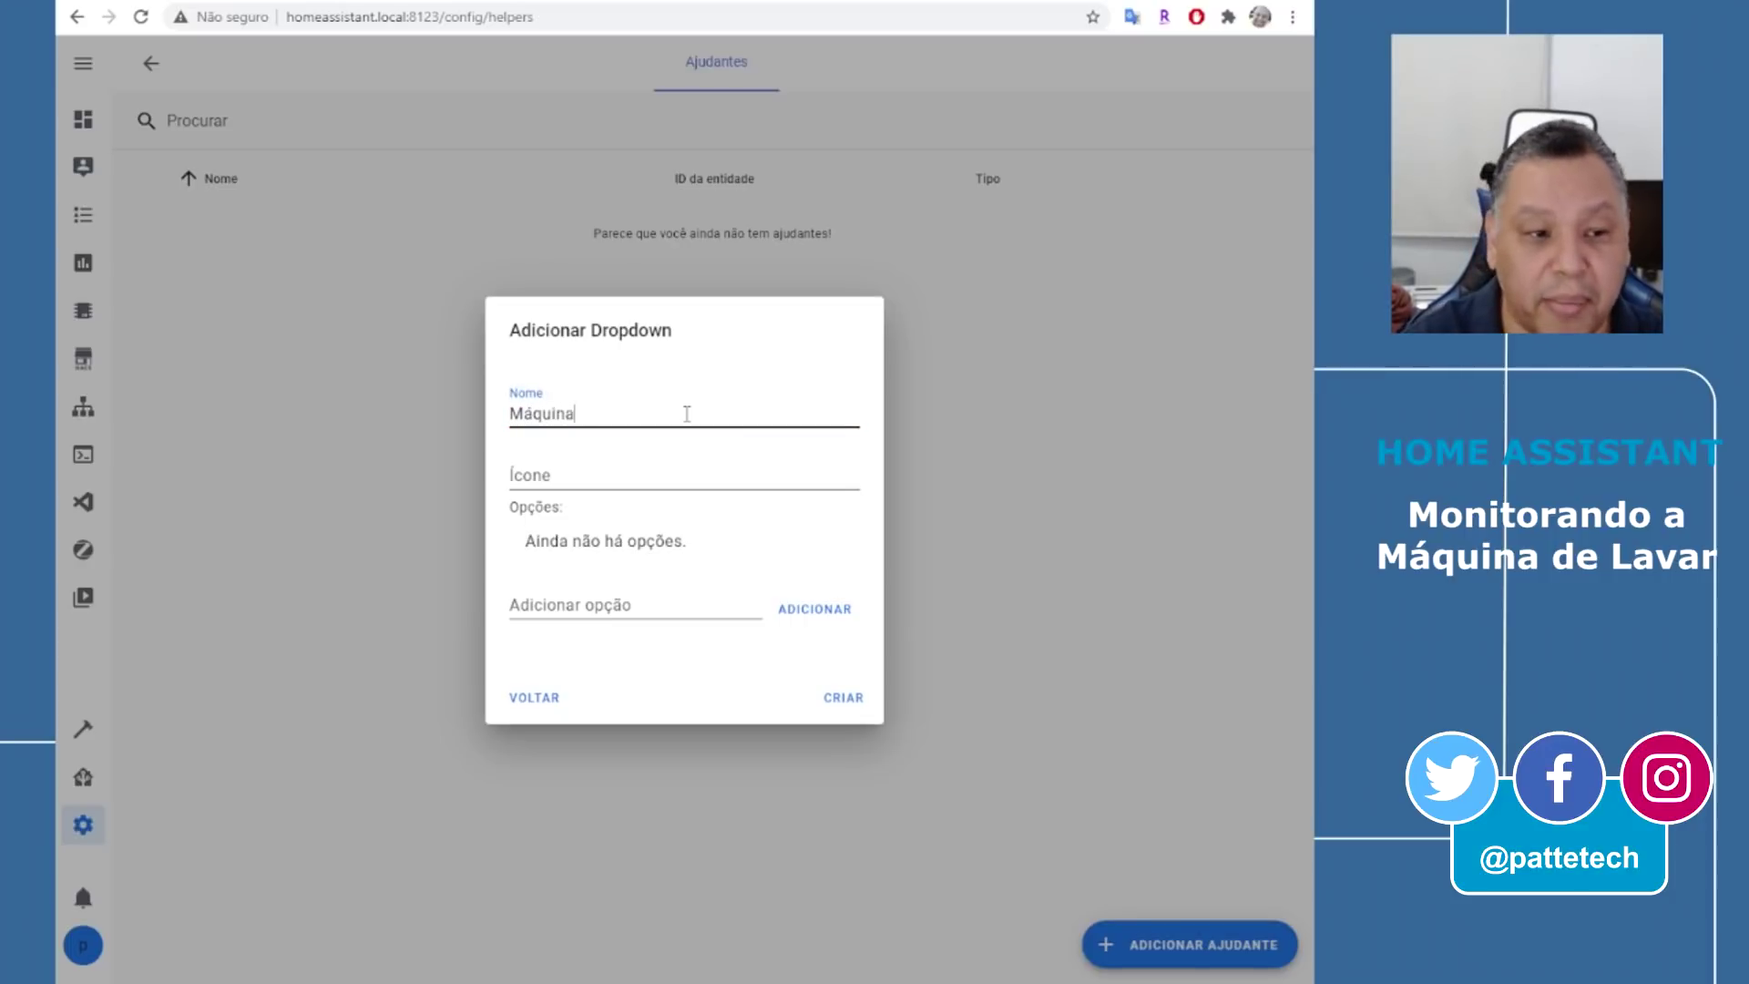
Set the helper's icon to mdi:dishwasher, copying the icon name from the Material Design Icons website
left_click(588, 474)
type("mdi:")
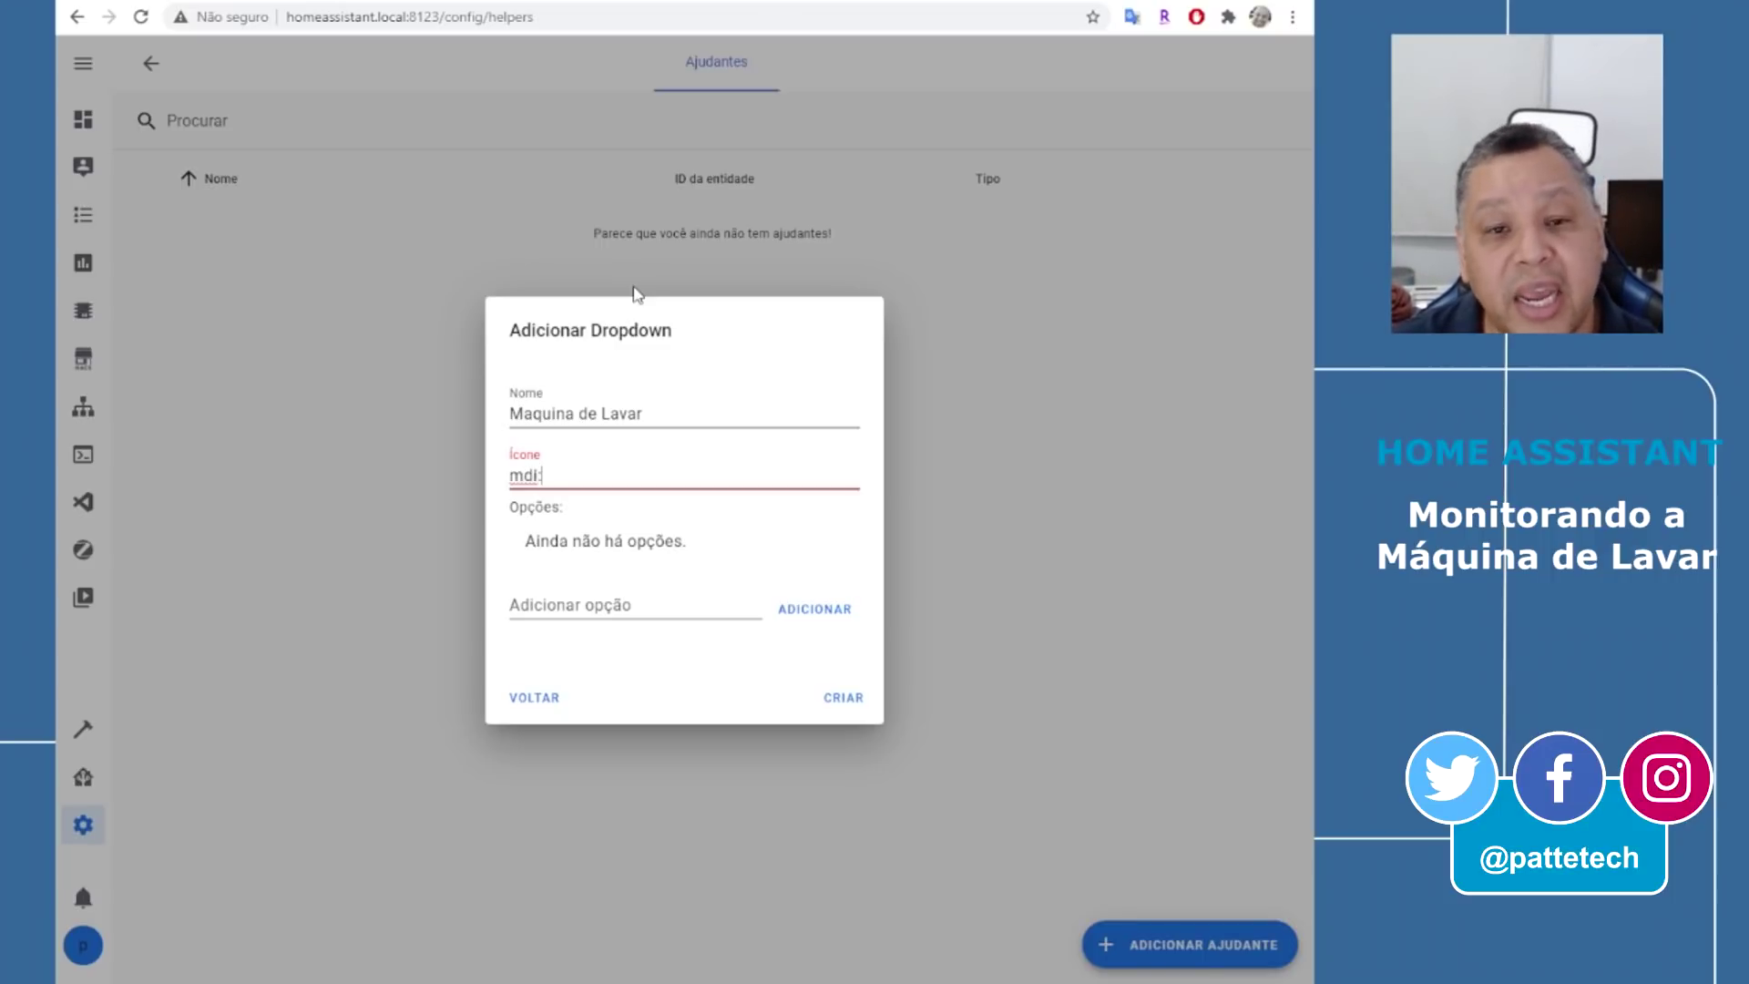
left_click(409, 2)
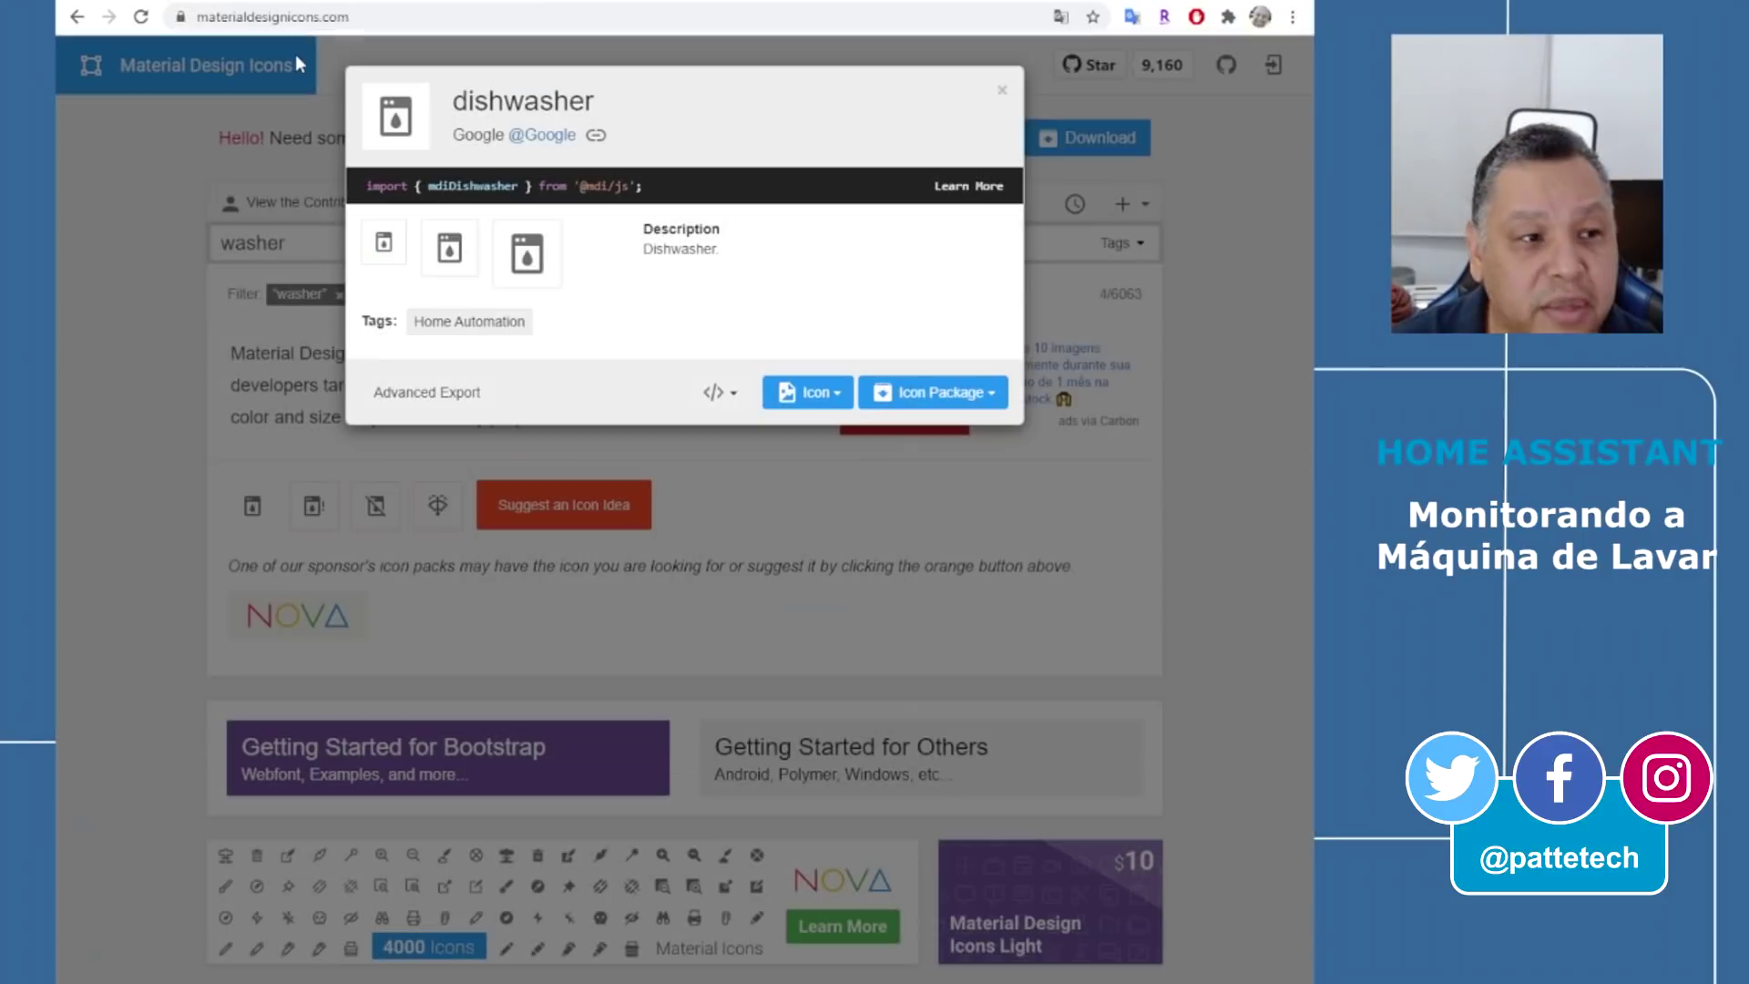
double_click(530, 97)
key("ctrl+c")
key("ctrl+Tab")
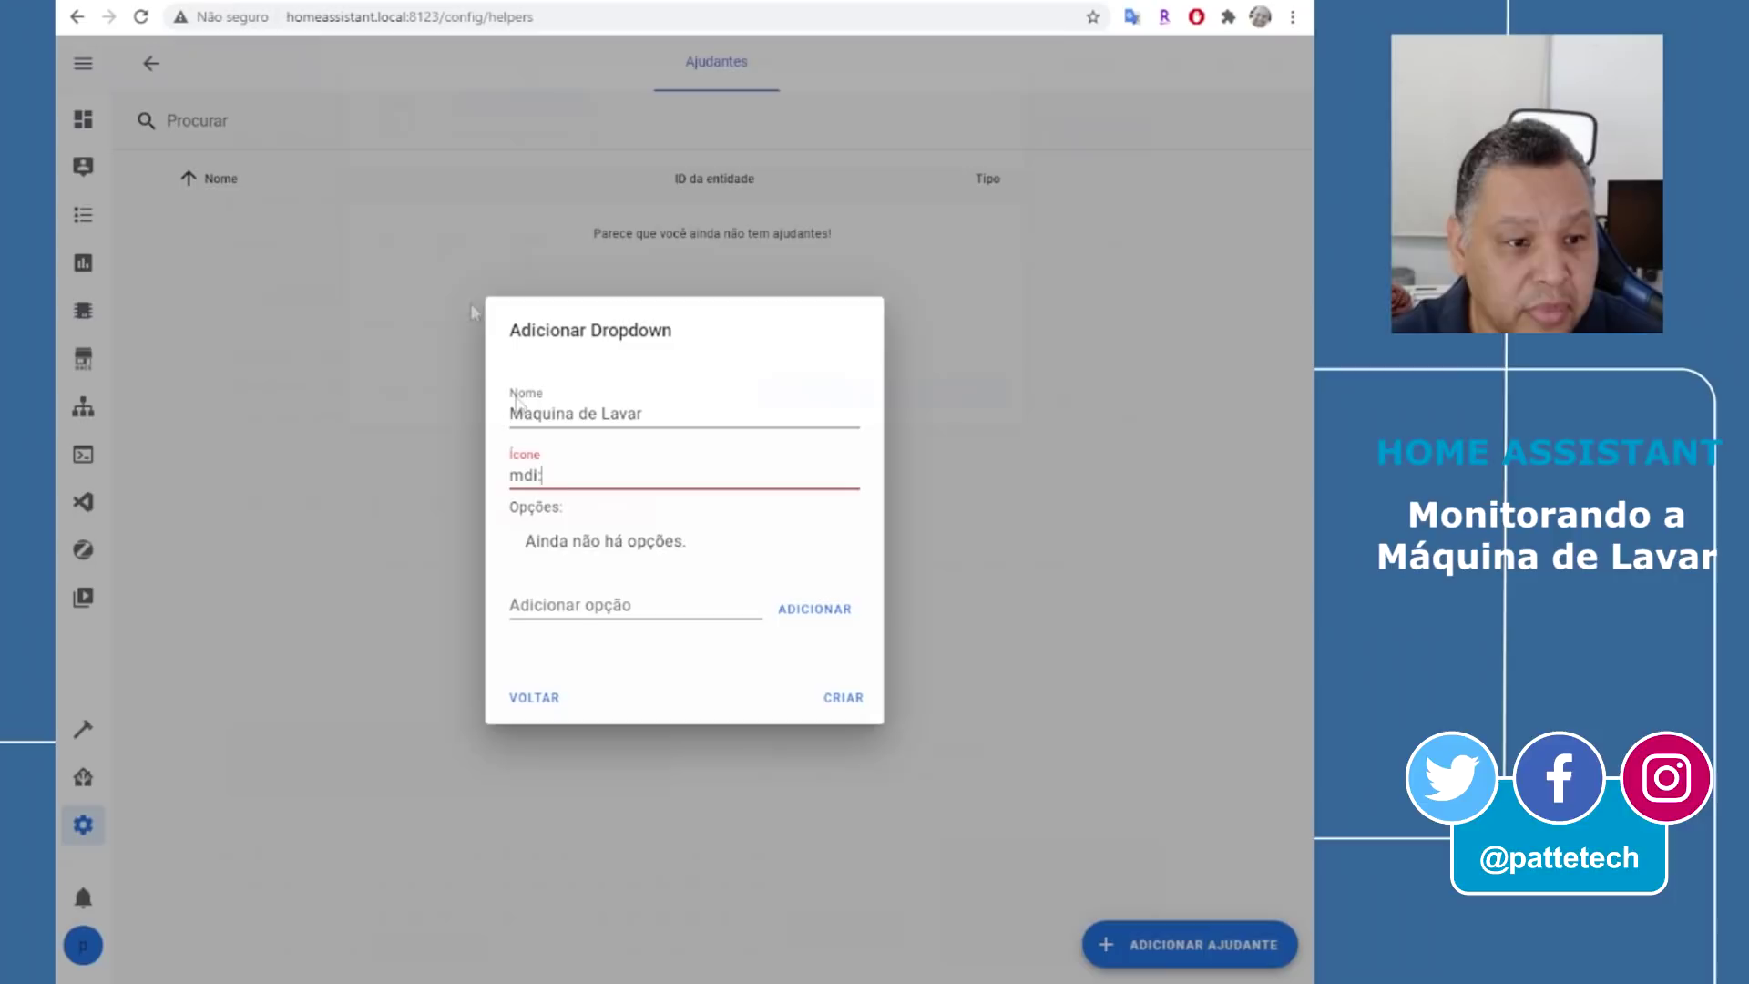
key("ctrl+v")
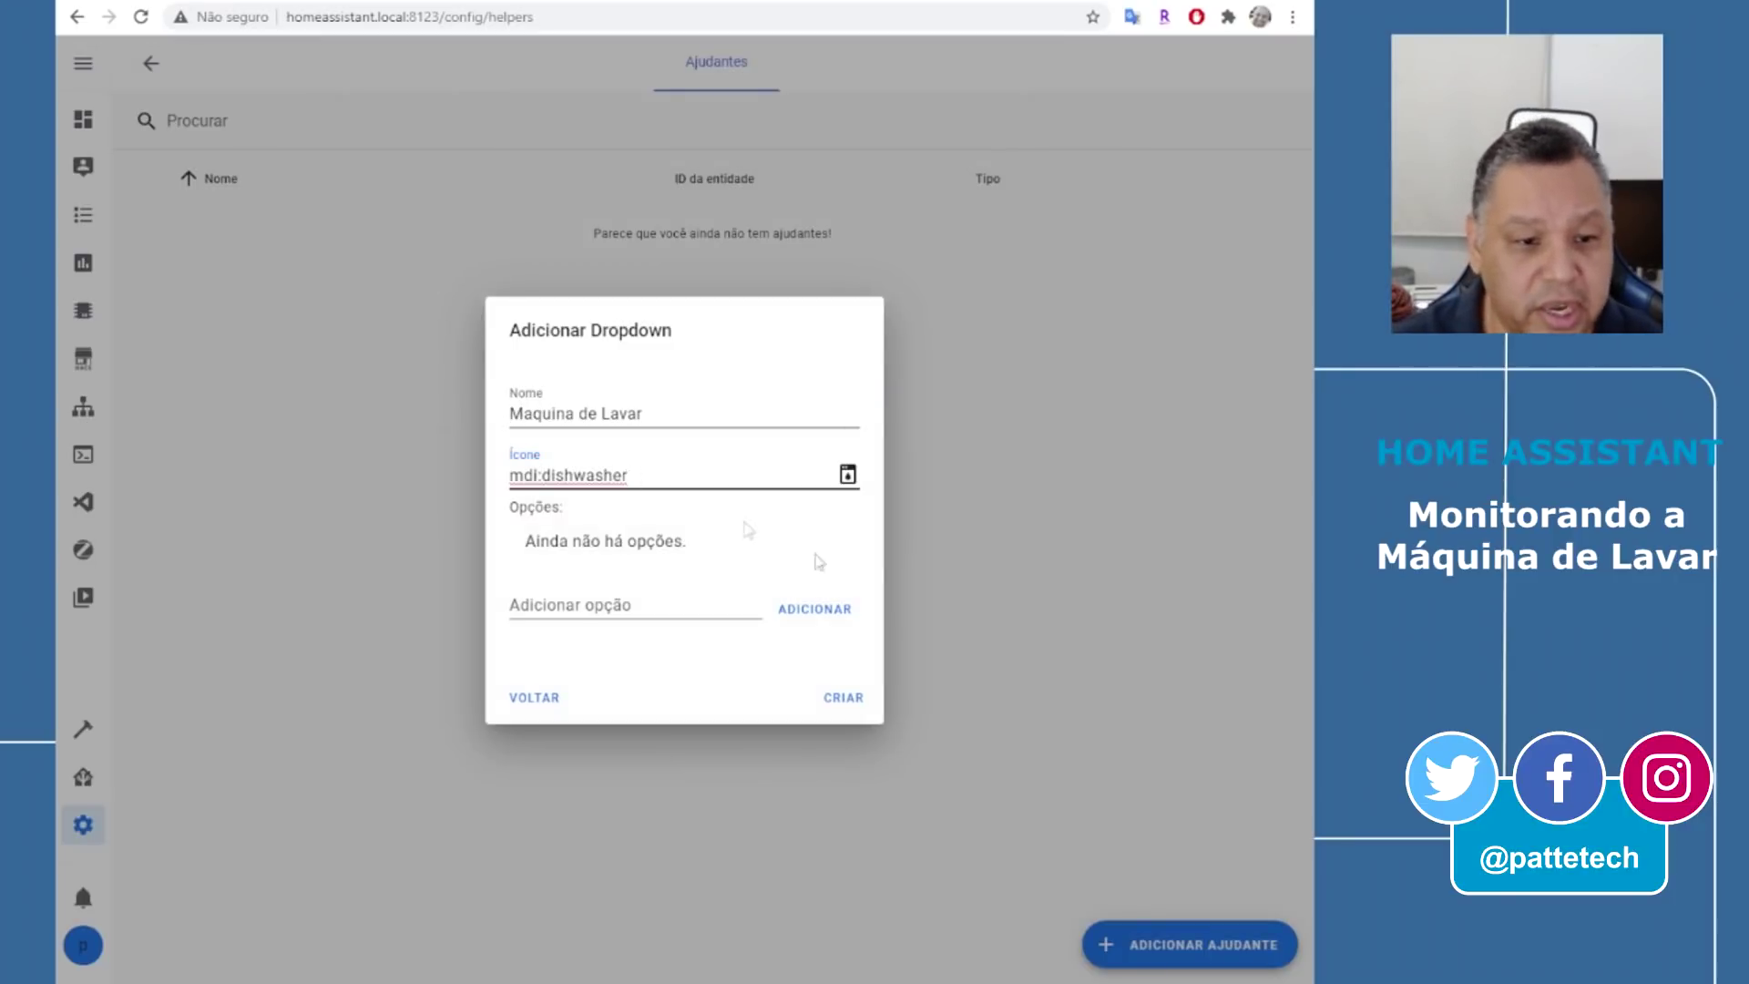
Add the options Enchendo, Batendo, Retirando água and Molho to the Maquina de Lavar dropdown
left_click(838, 603)
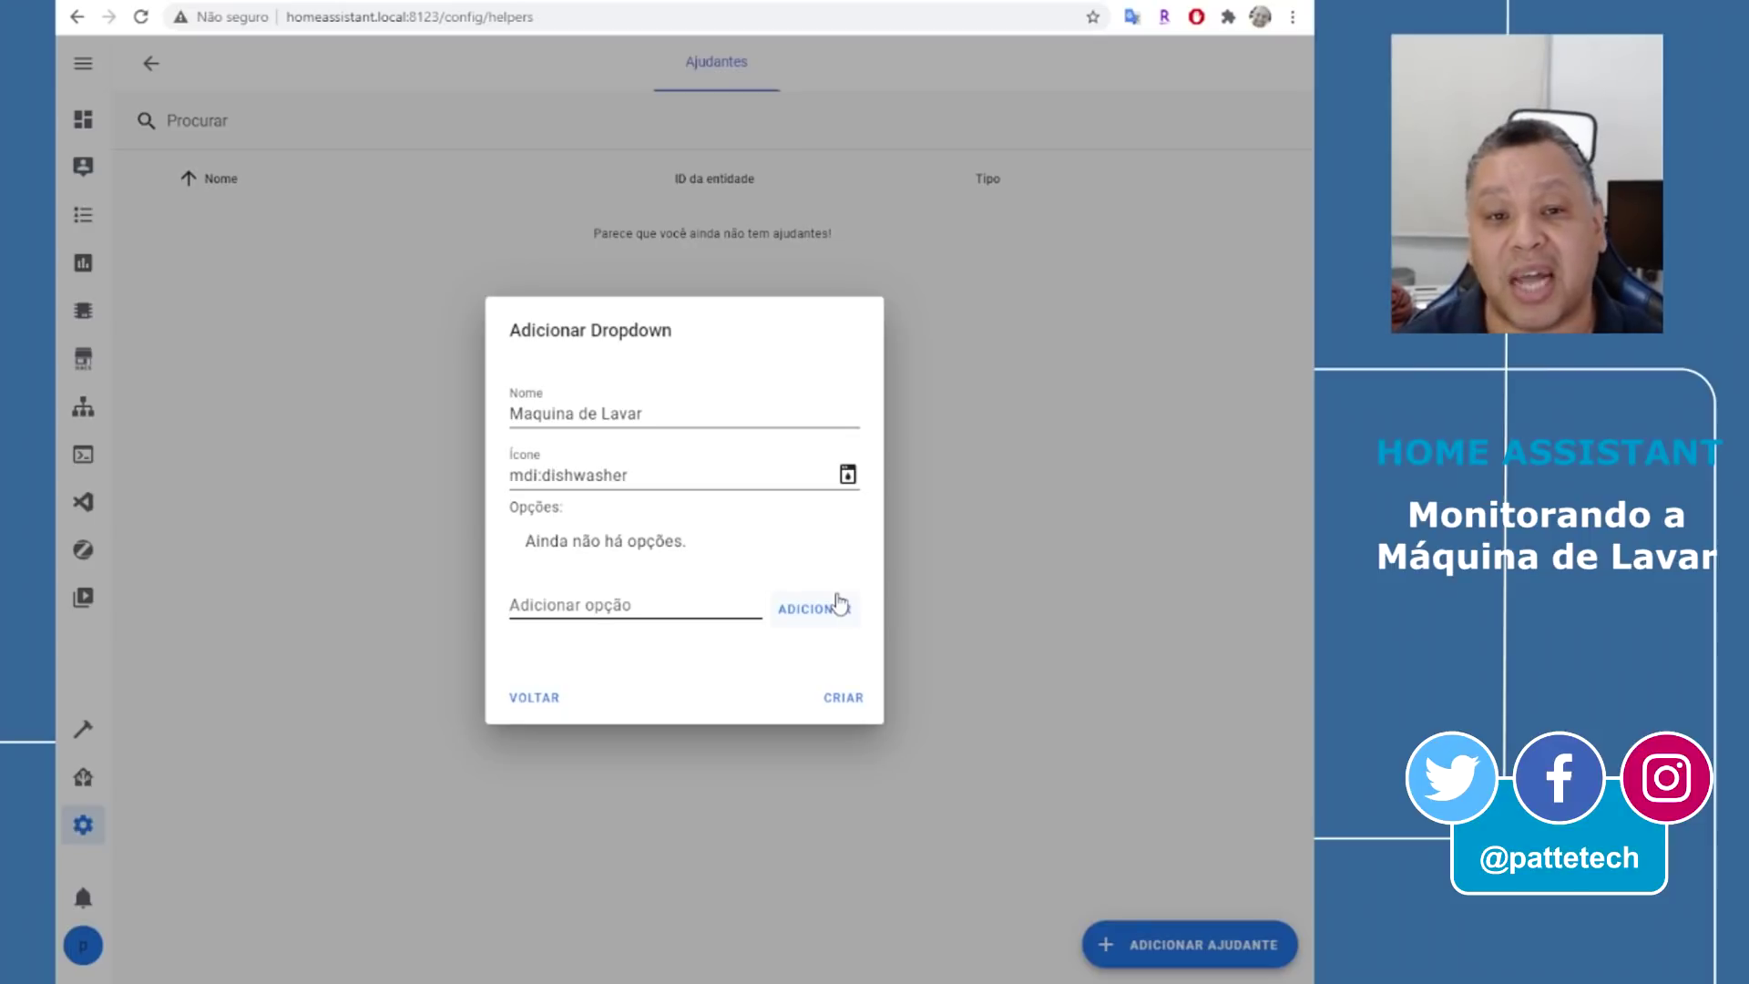
type("Enchendo")
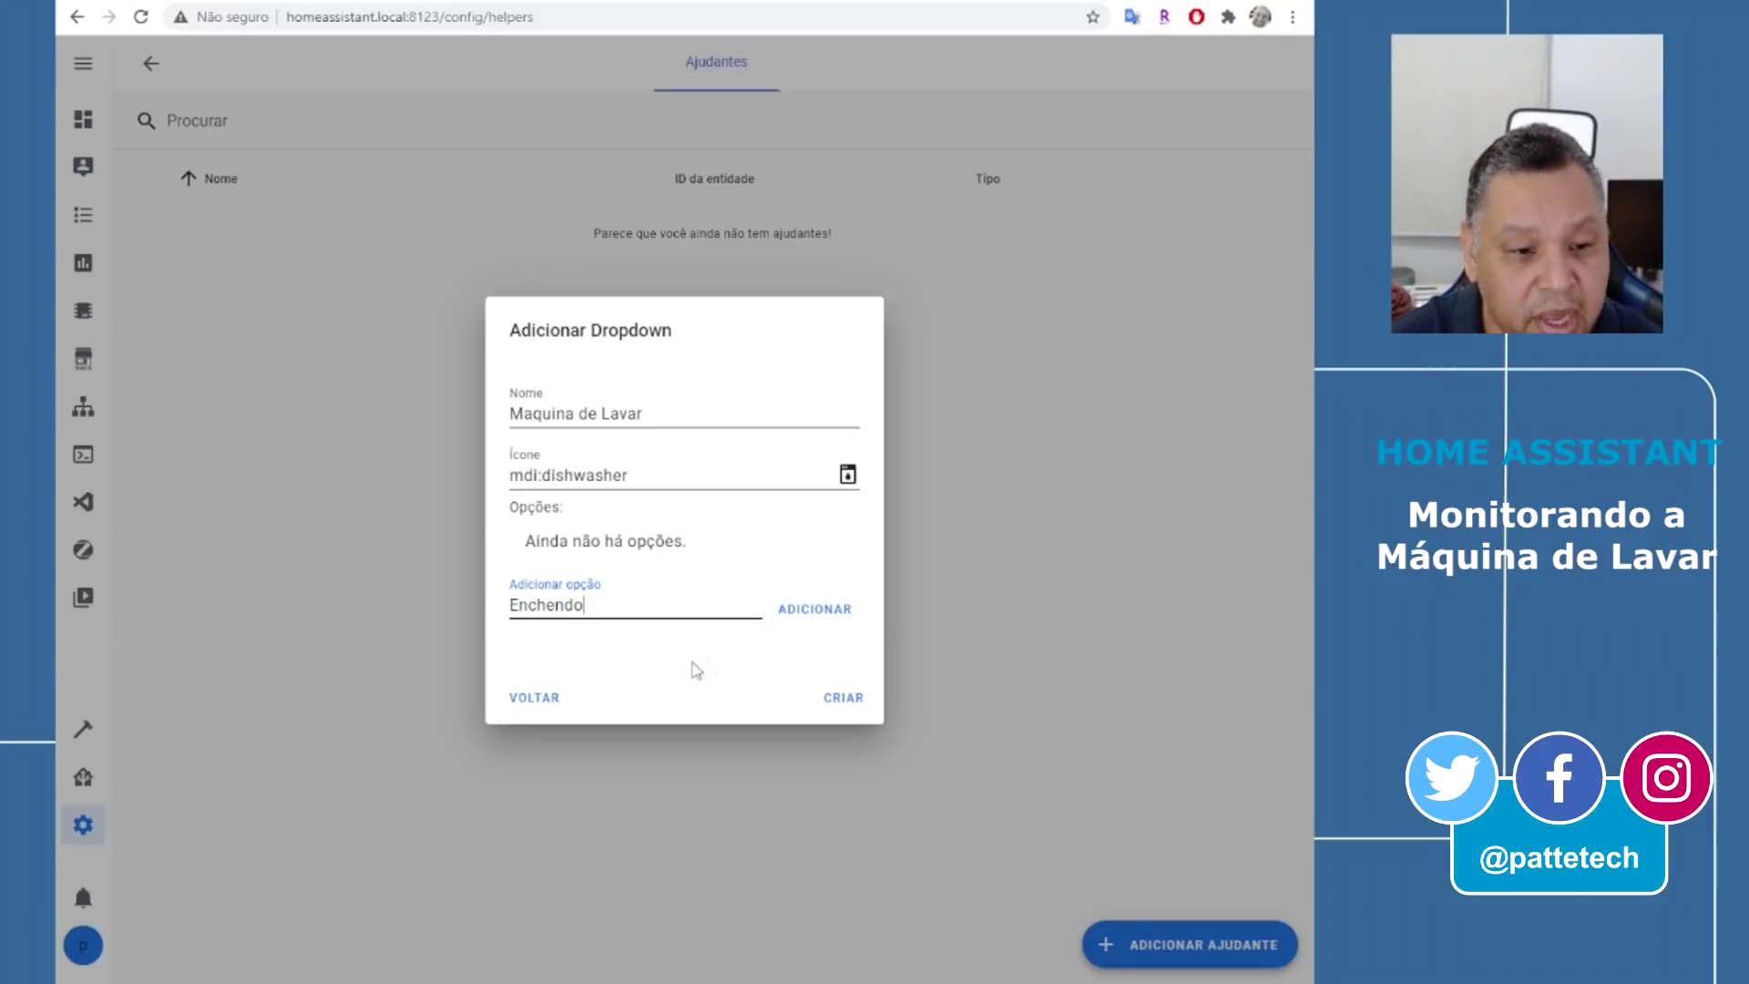
left_click(787, 614)
left_click(583, 604)
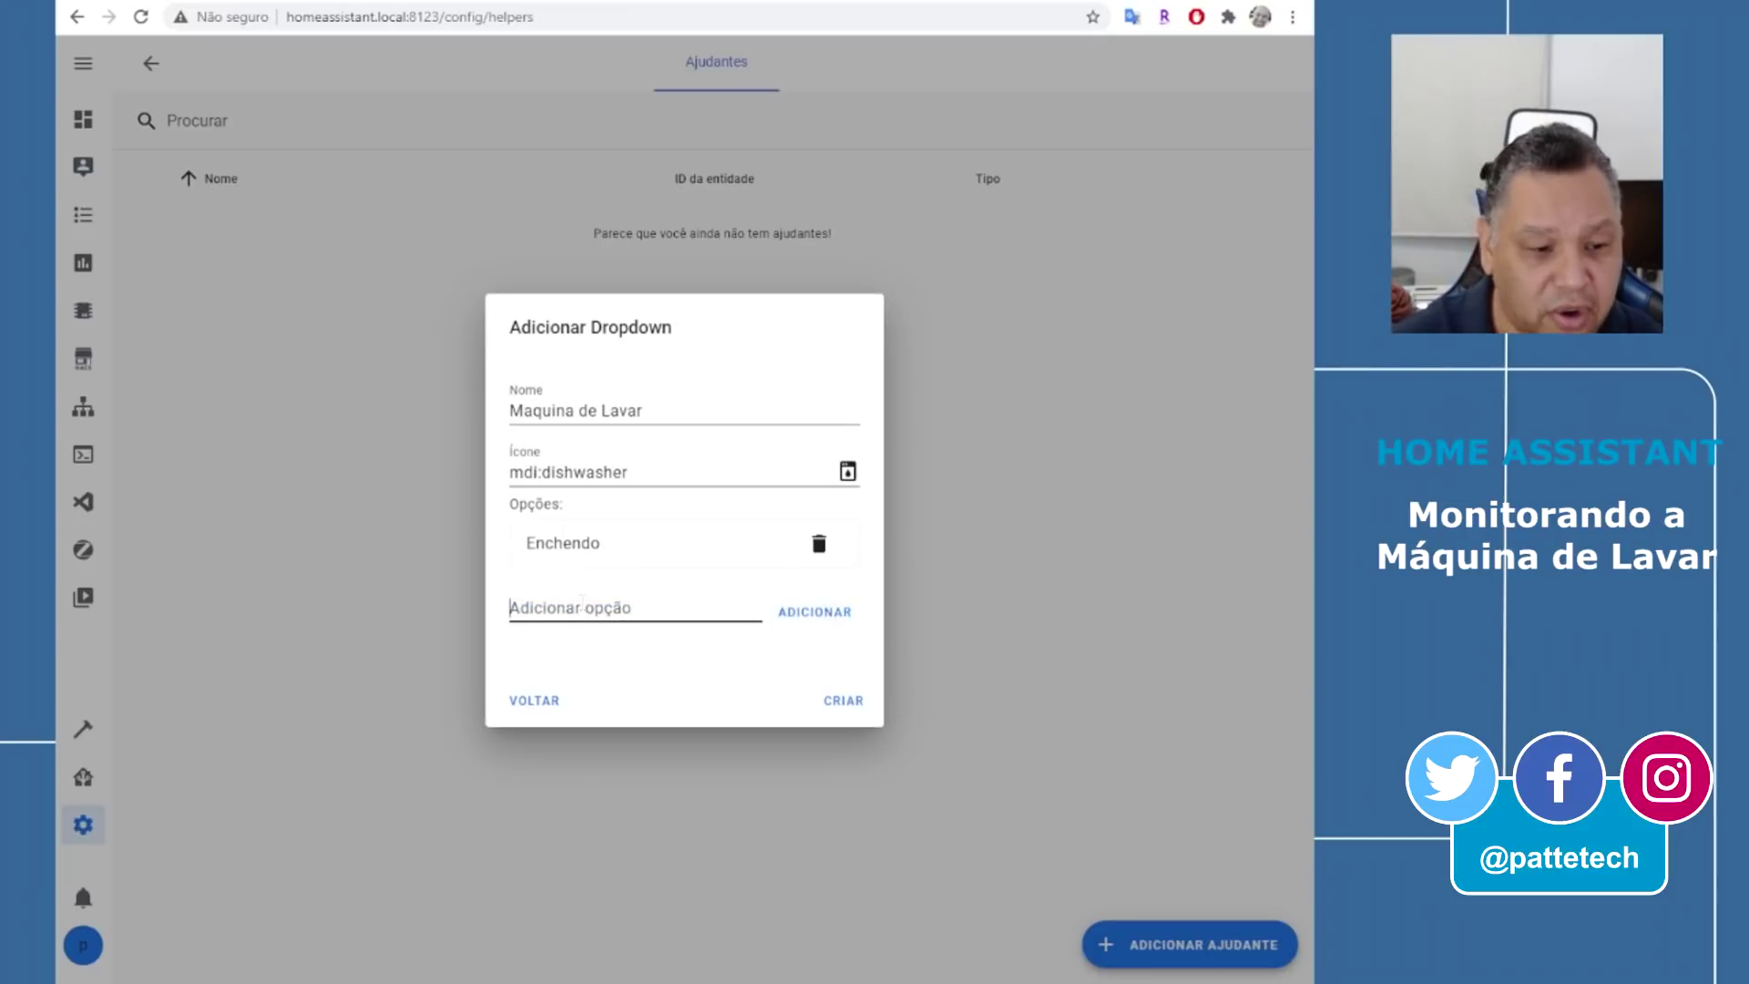
type("Batendo")
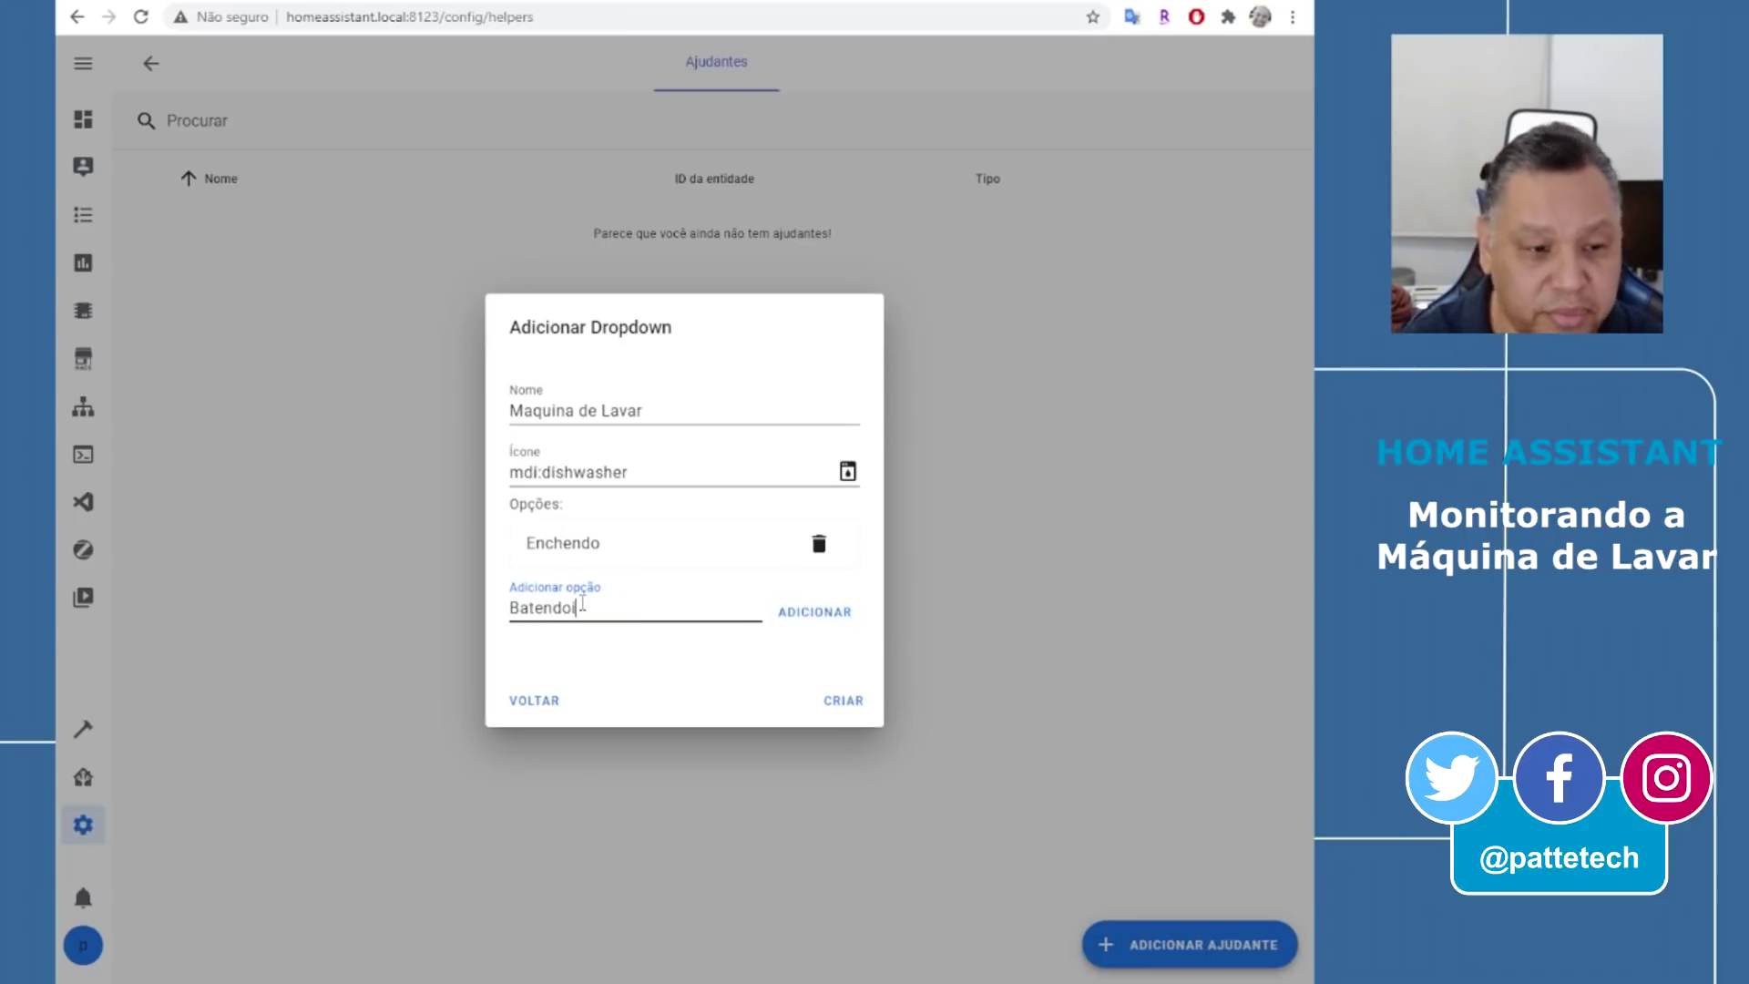
key("Return")
type("Retirando água")
key("Return")
type("Molho")
key("Return")
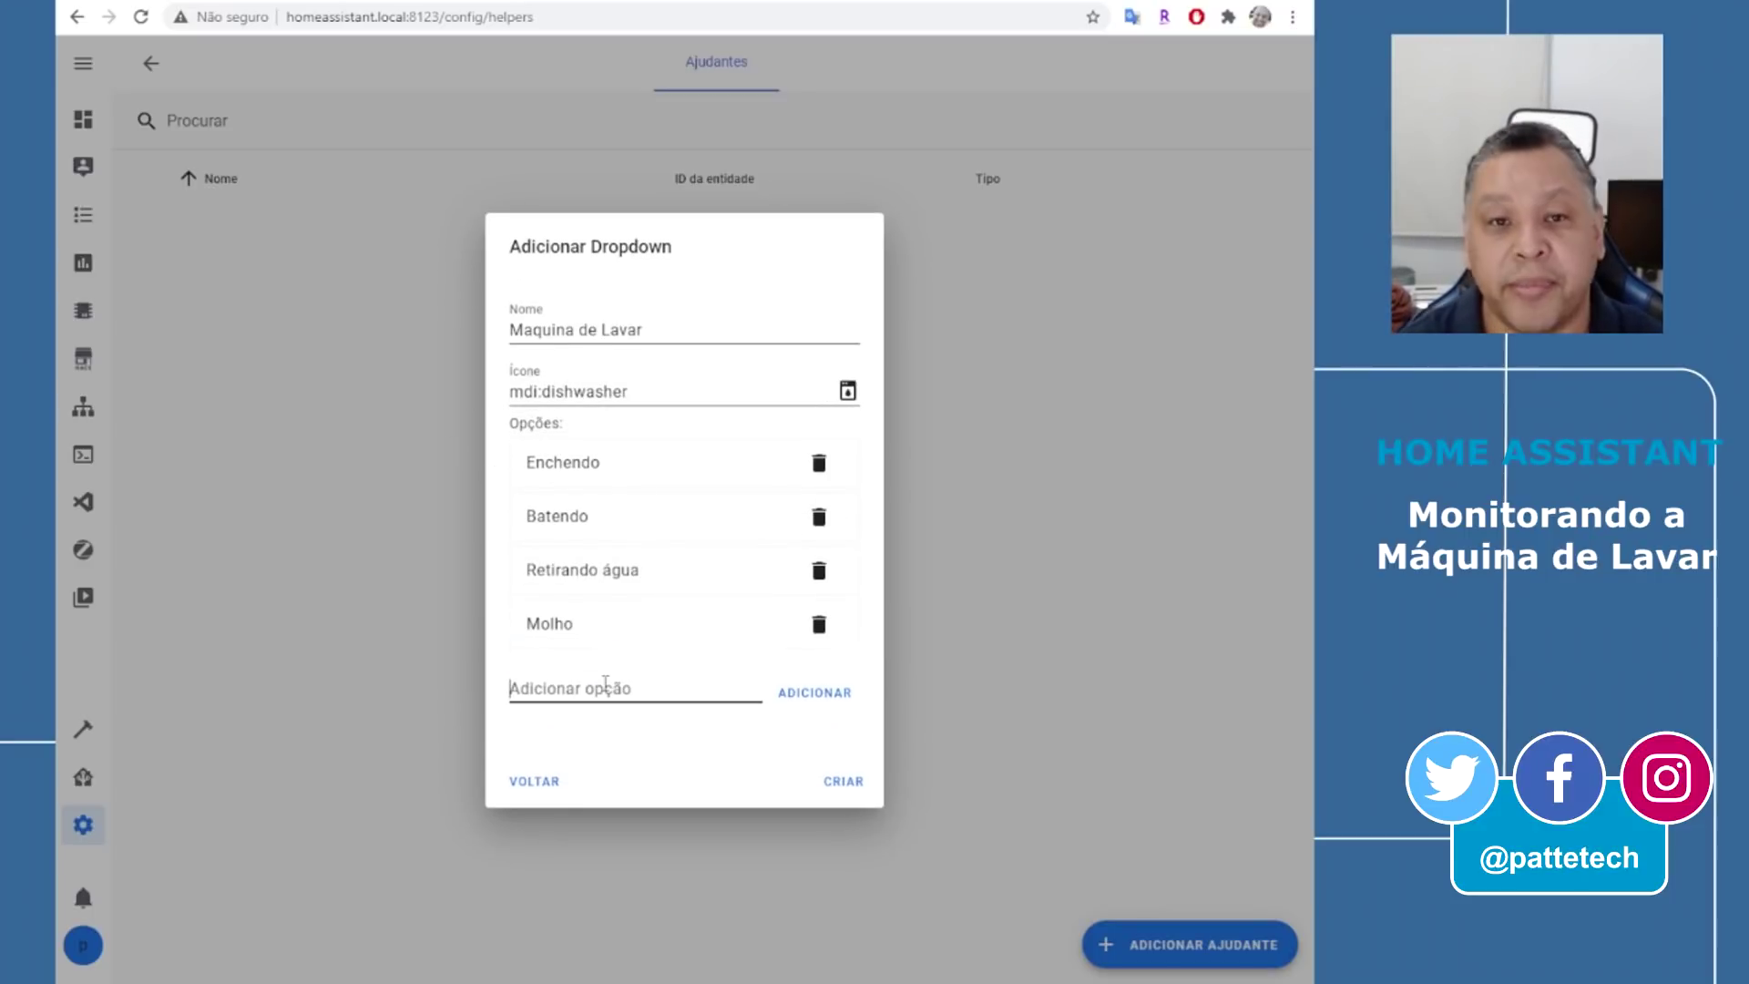
Add the options Centrifugando and Parada, and create the dropdown helper
type("Centrifugando")
key("Return")
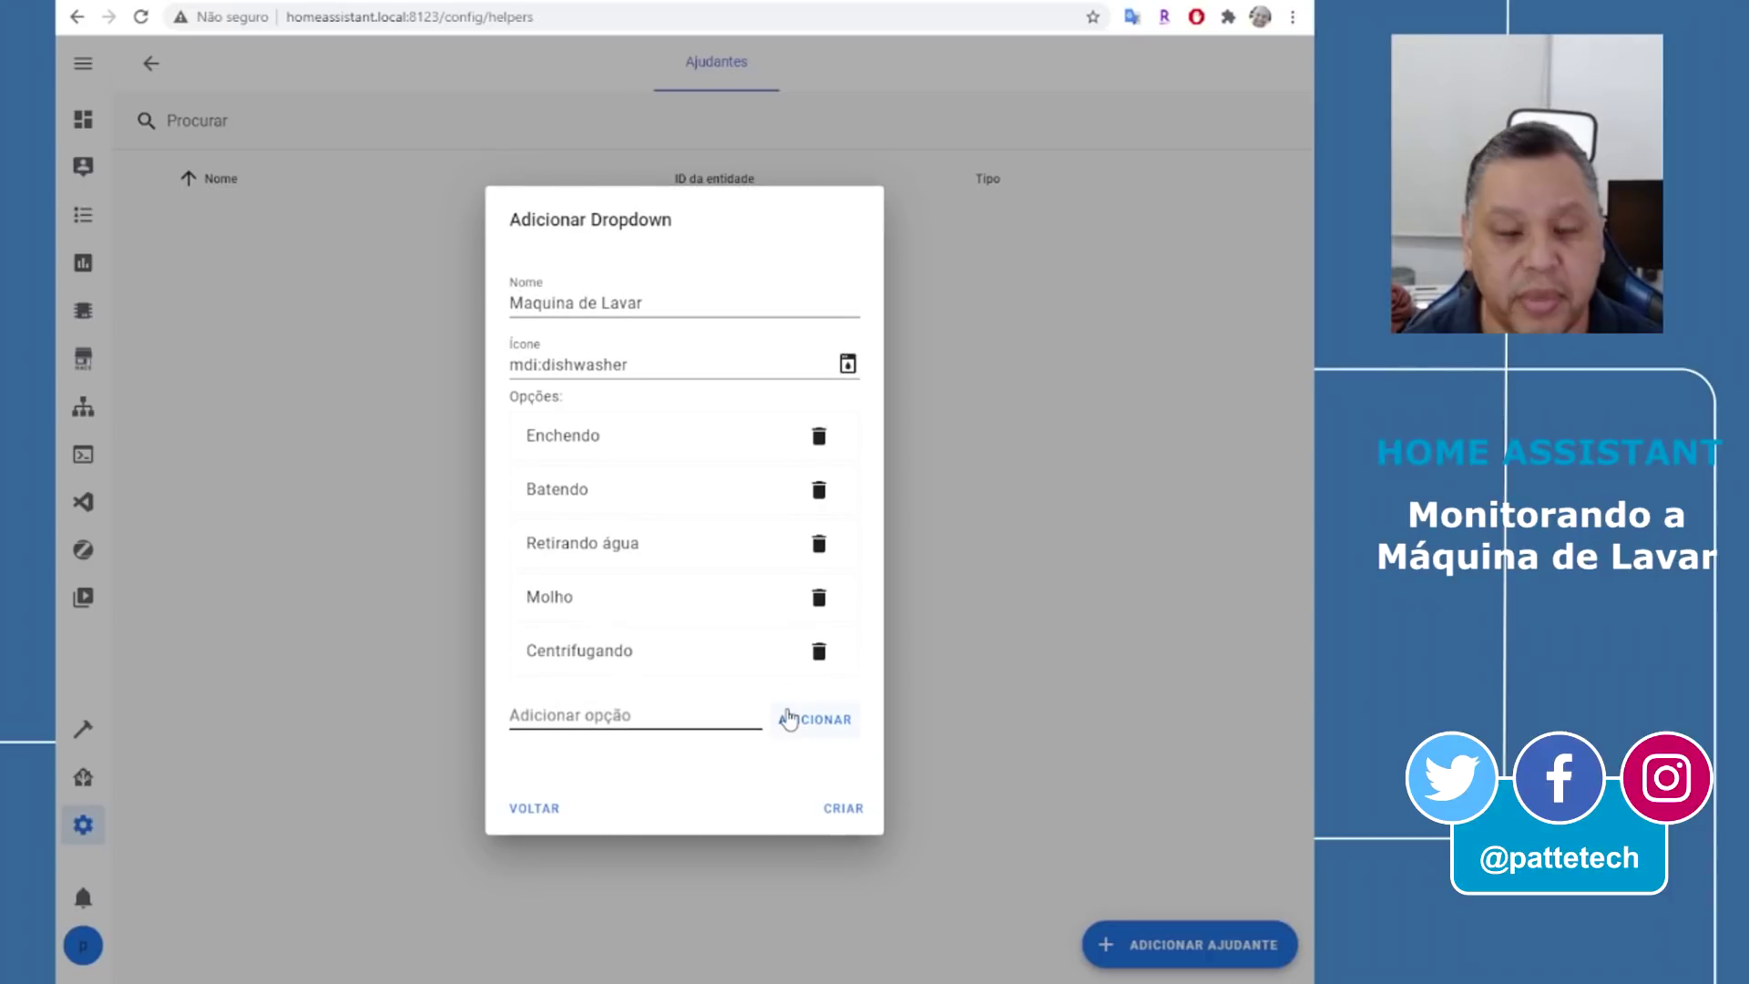
type("Parada")
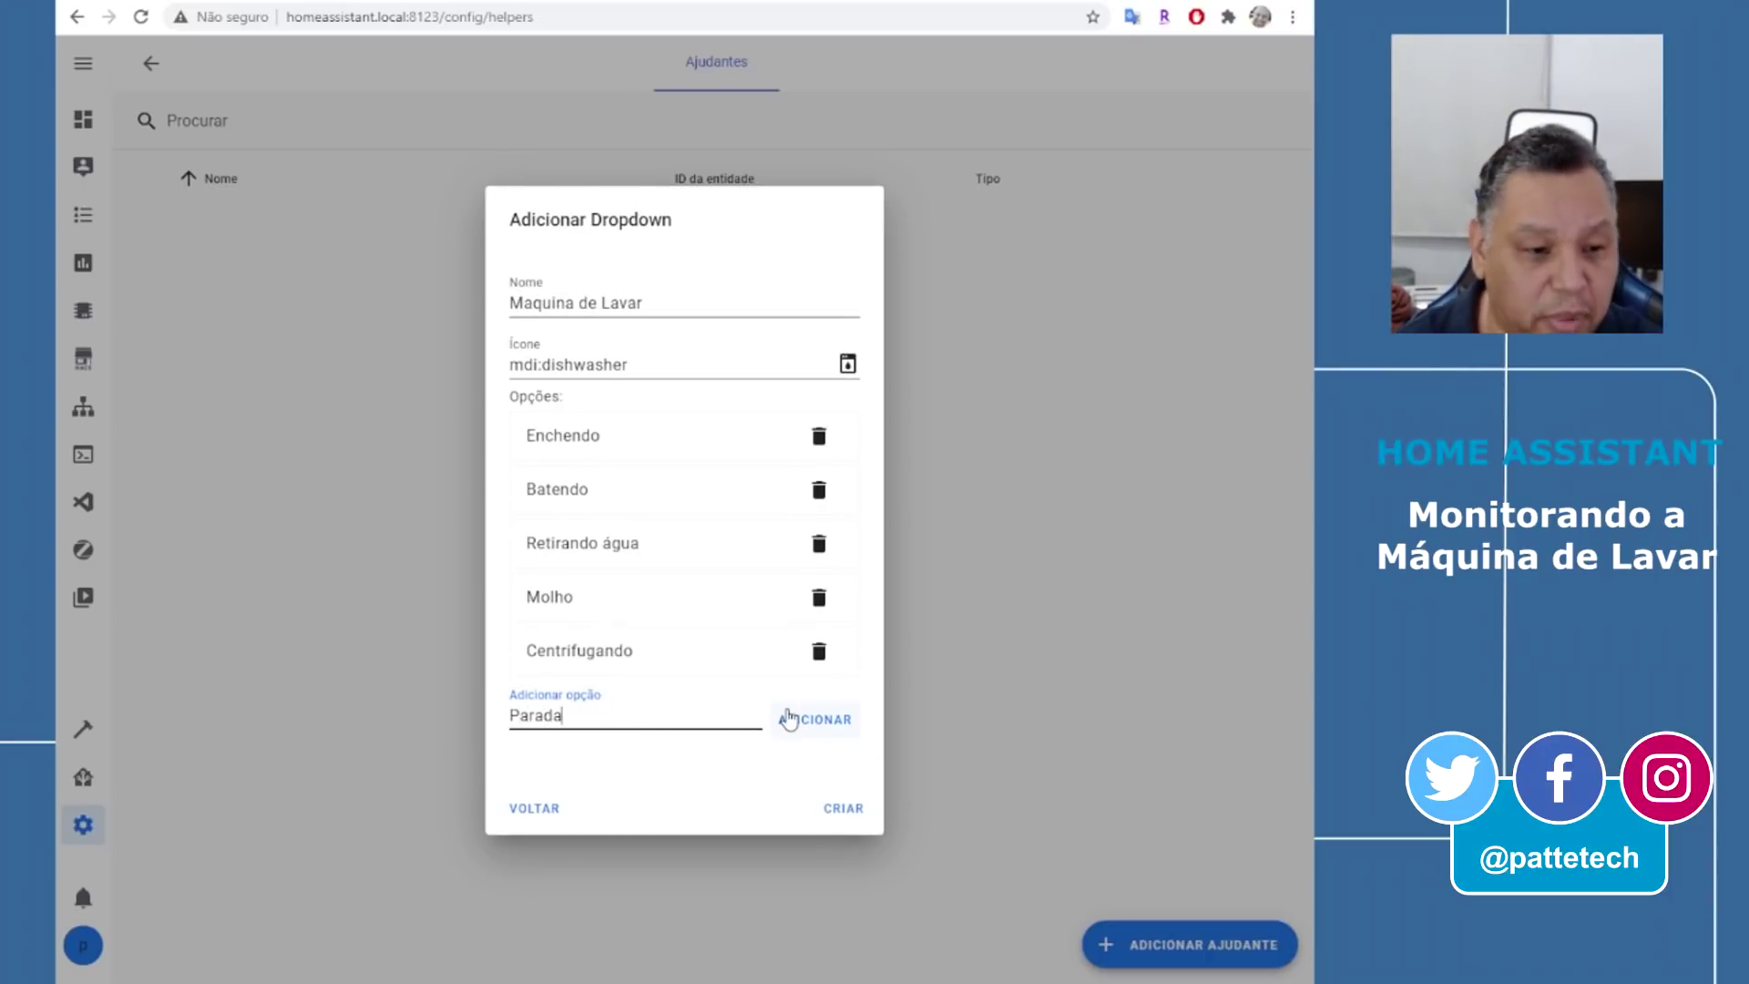
left_click(820, 719)
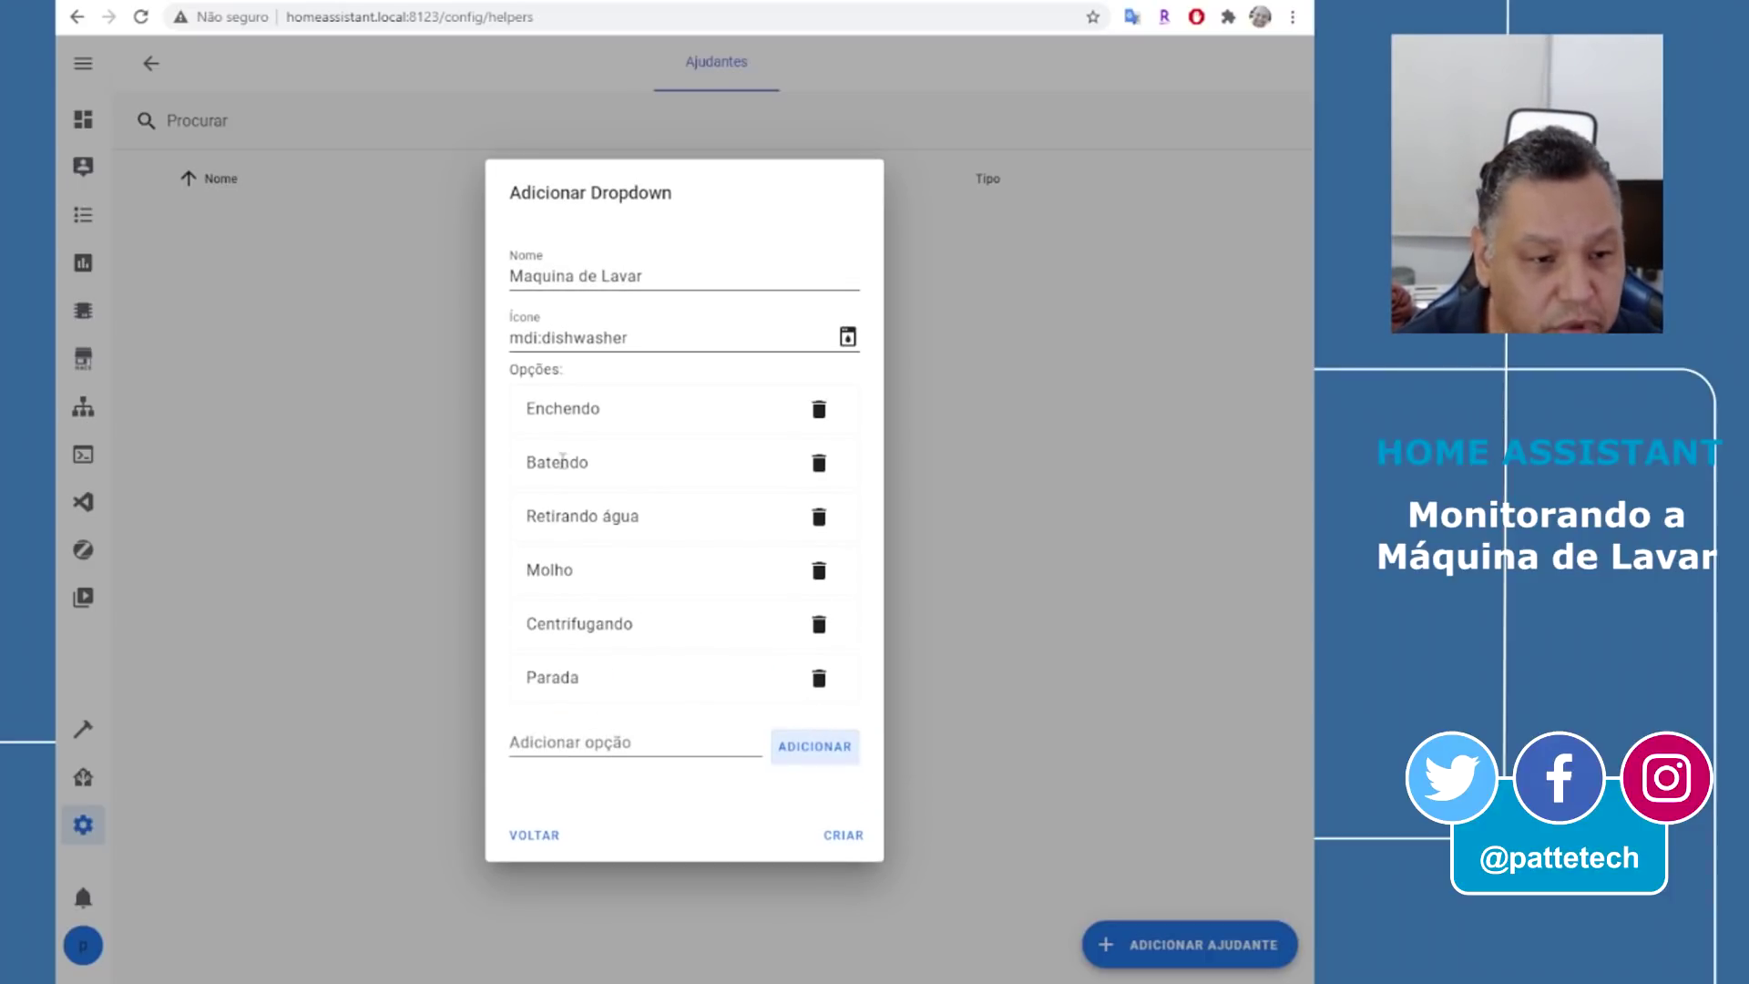
left_click(842, 834)
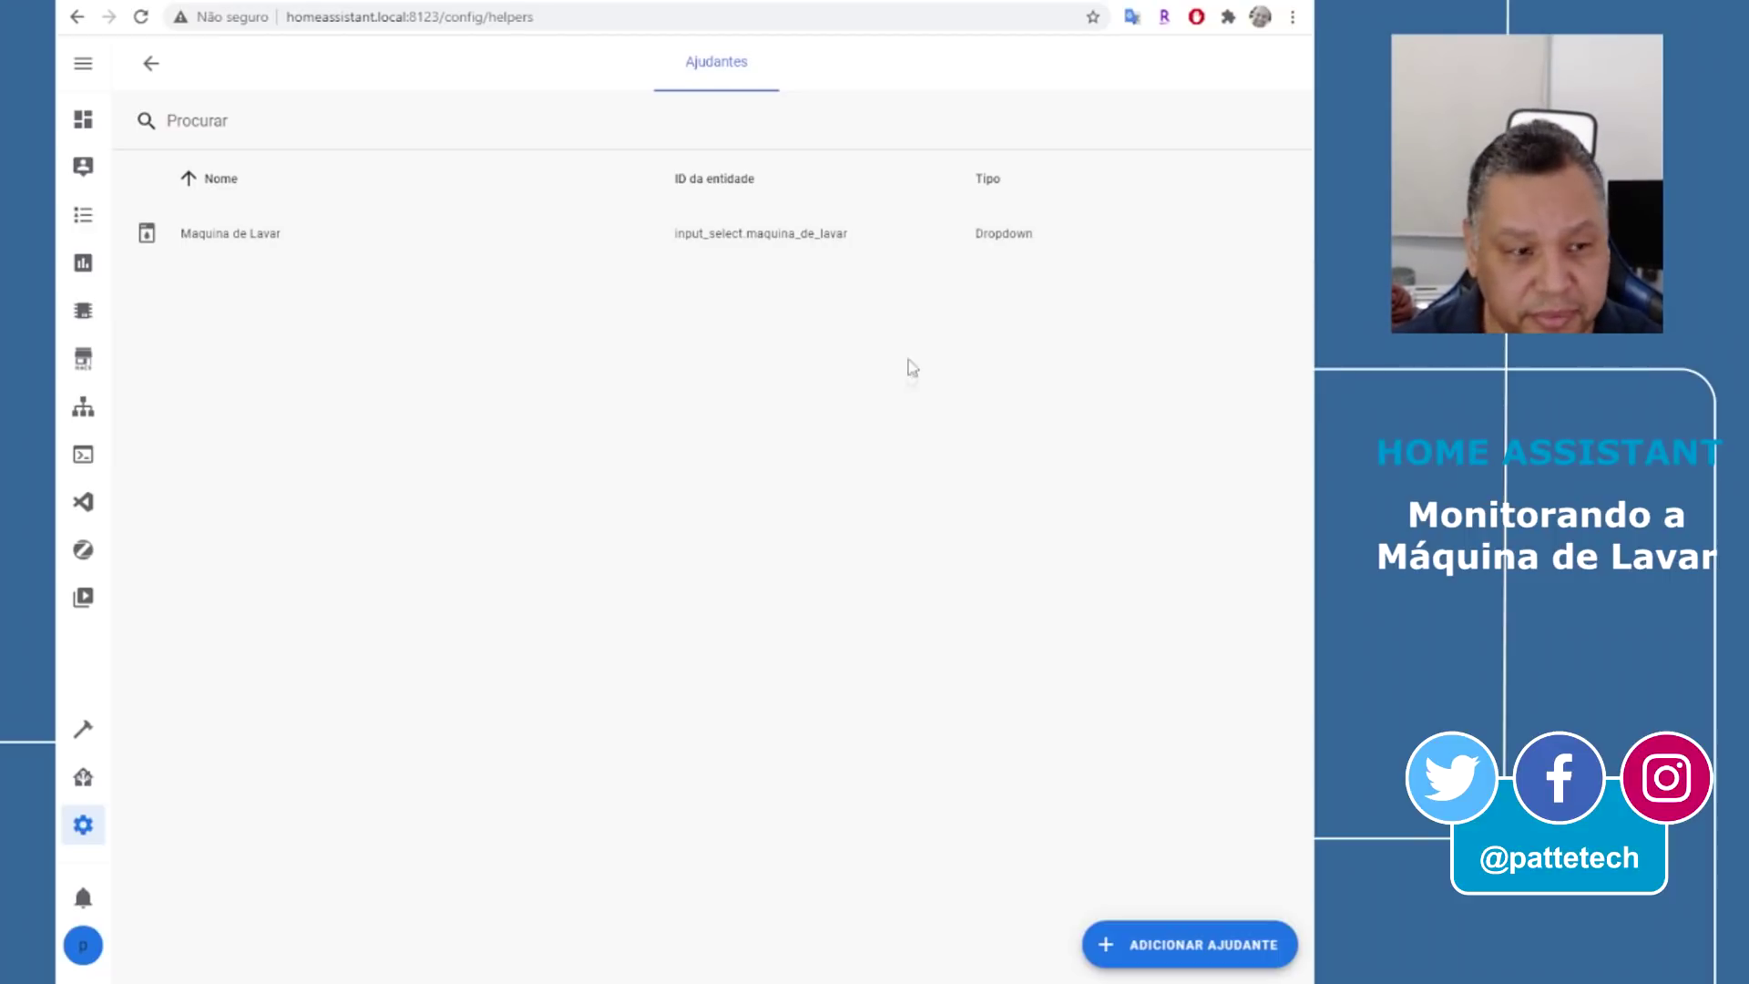
Create a toggle (Alternar) helper named "Máquina Ligada" without an icon
left_click(1152, 954)
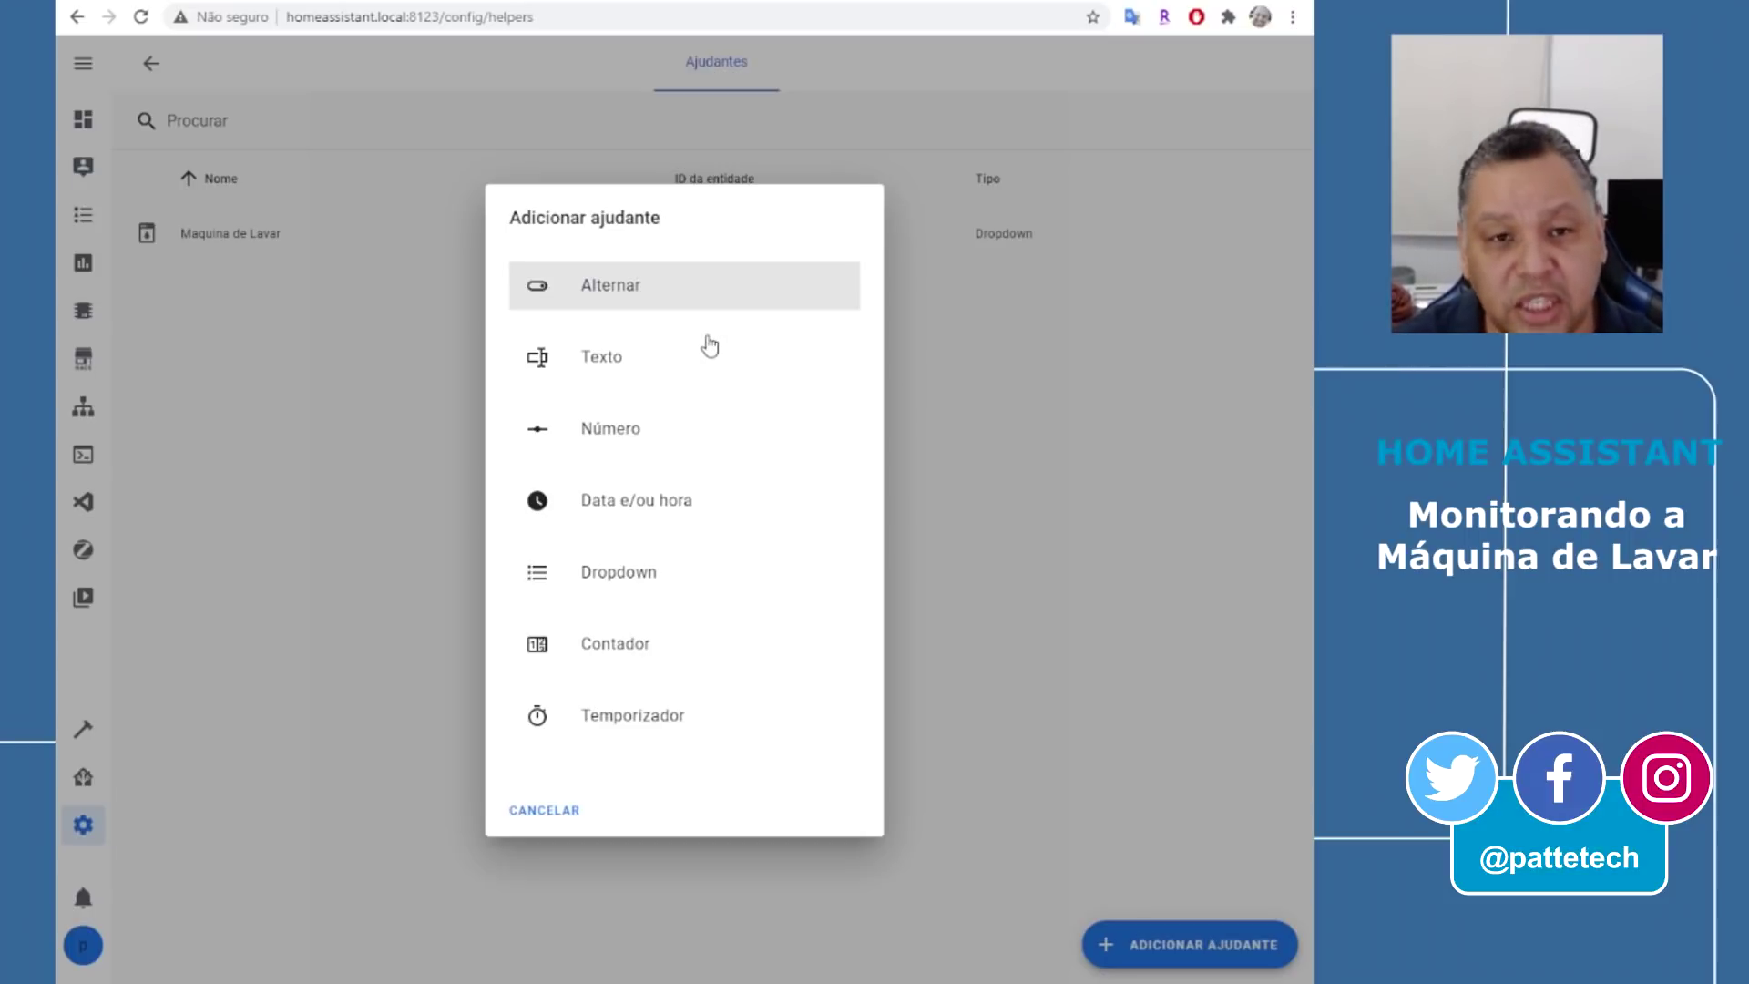
left_click(634, 293)
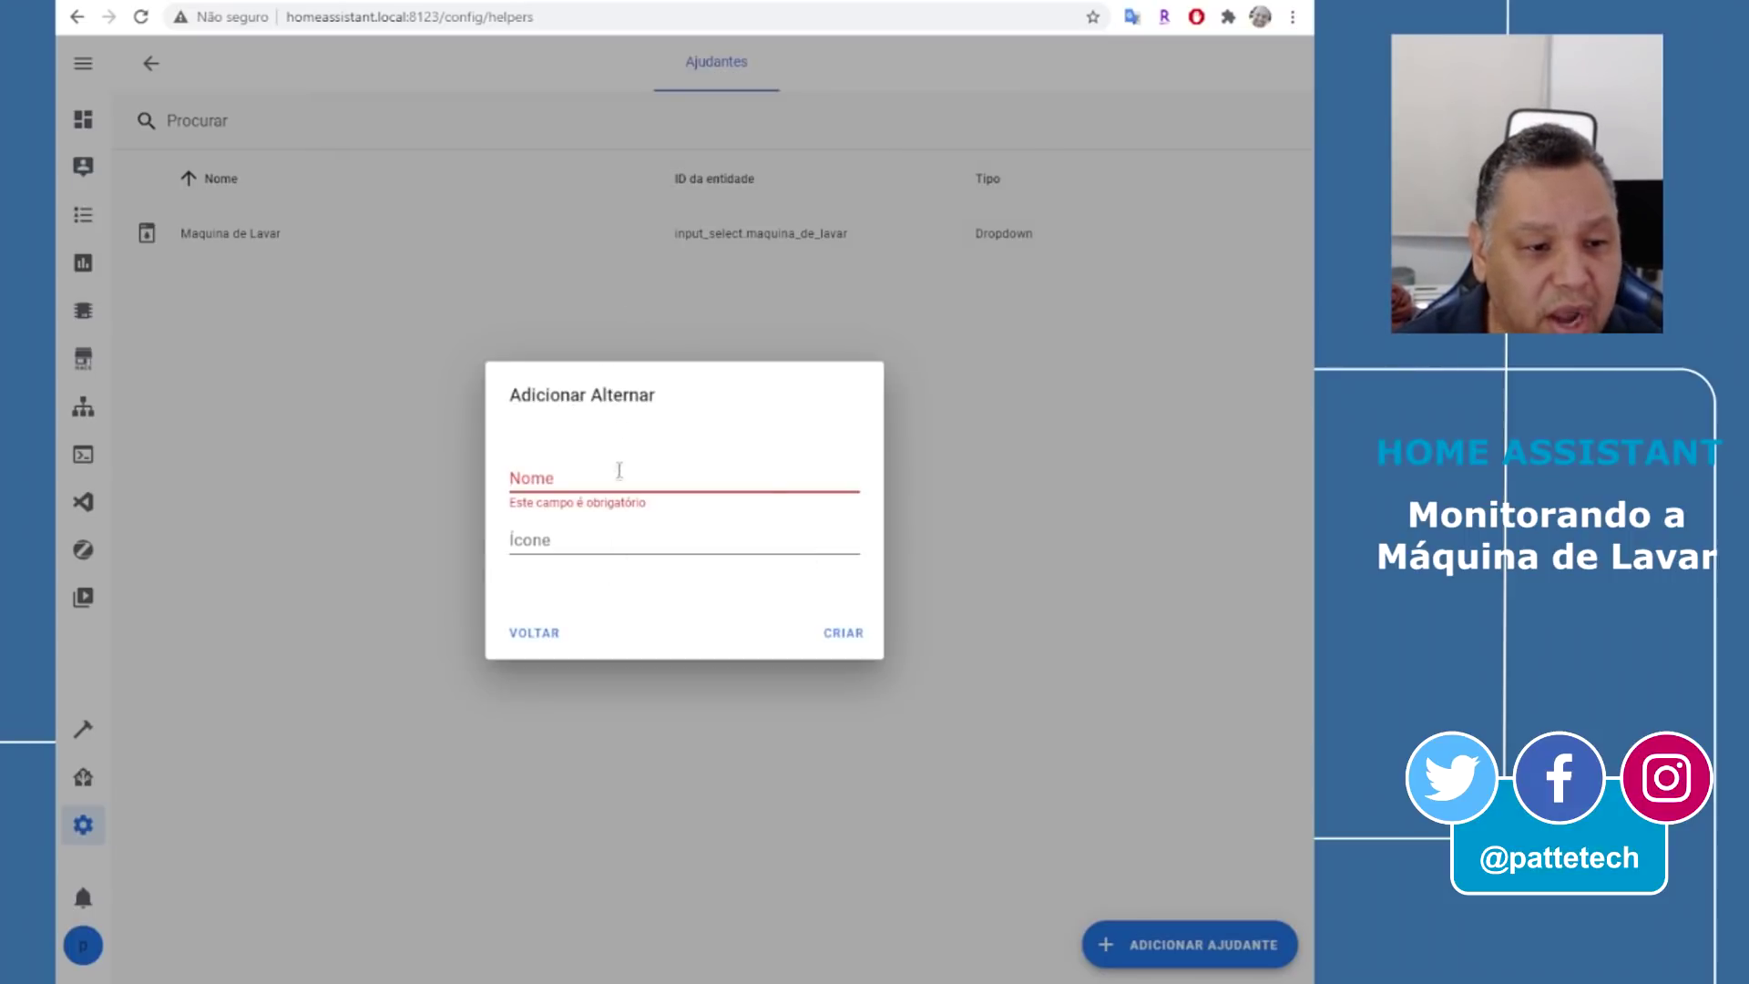
type("Máquina Ligada")
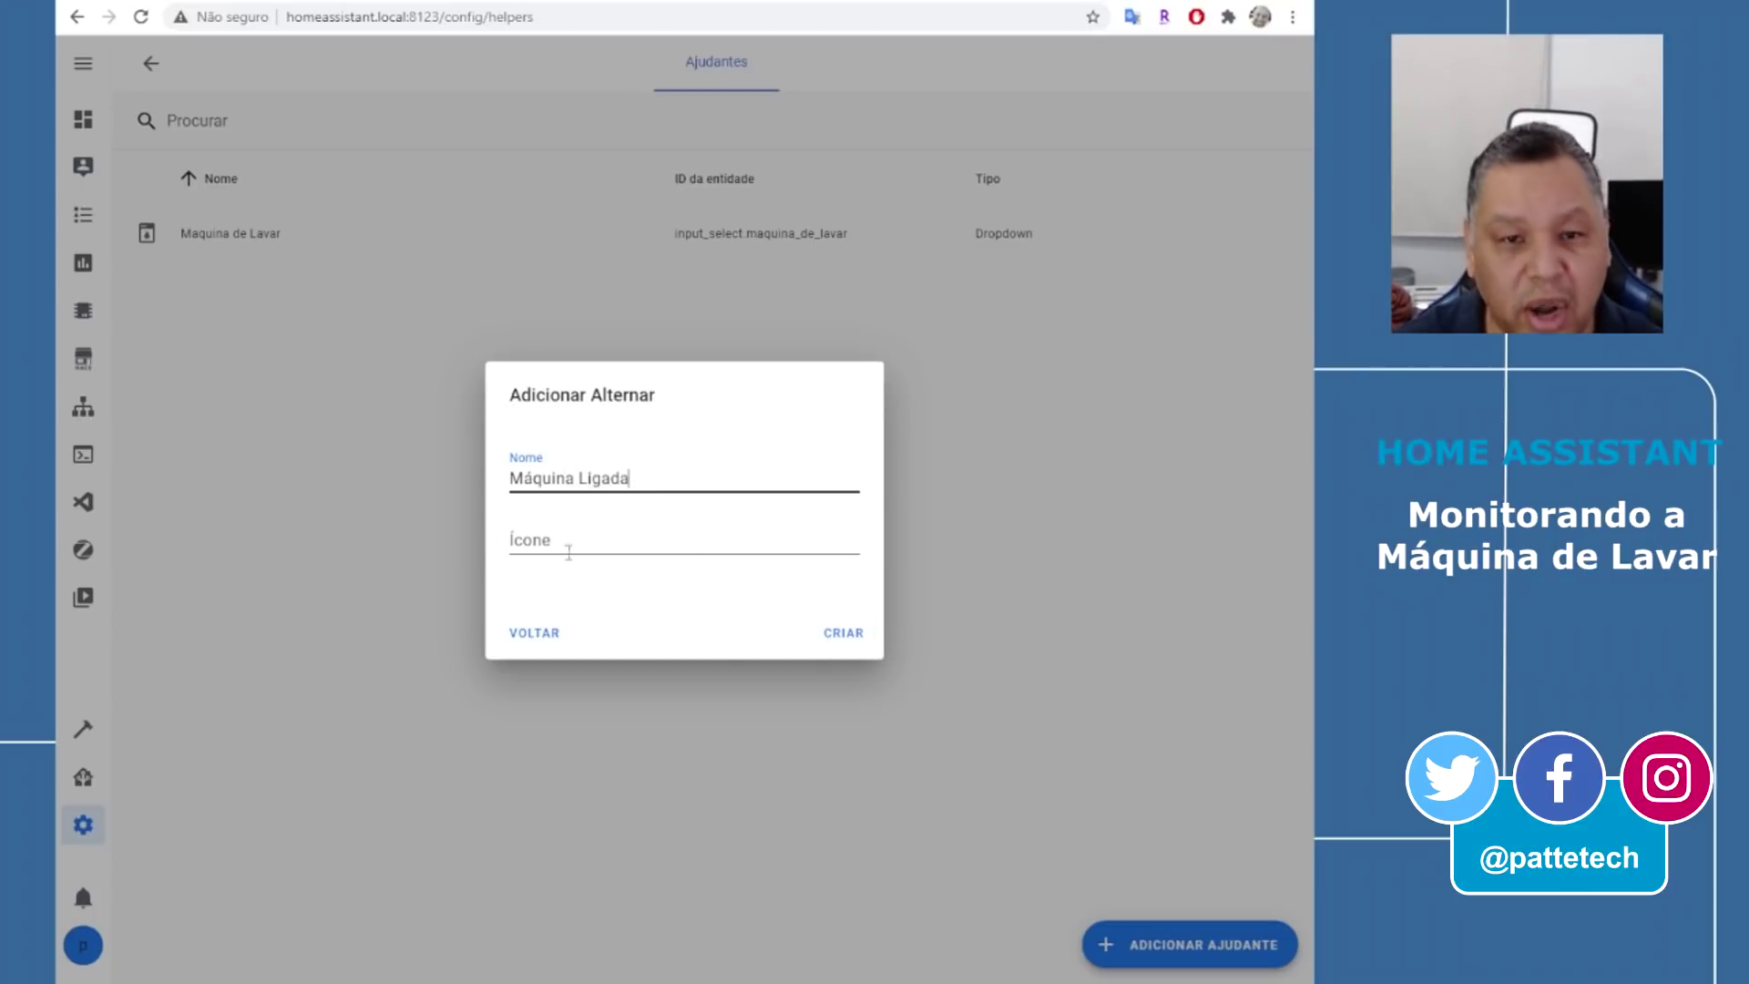
left_click(839, 634)
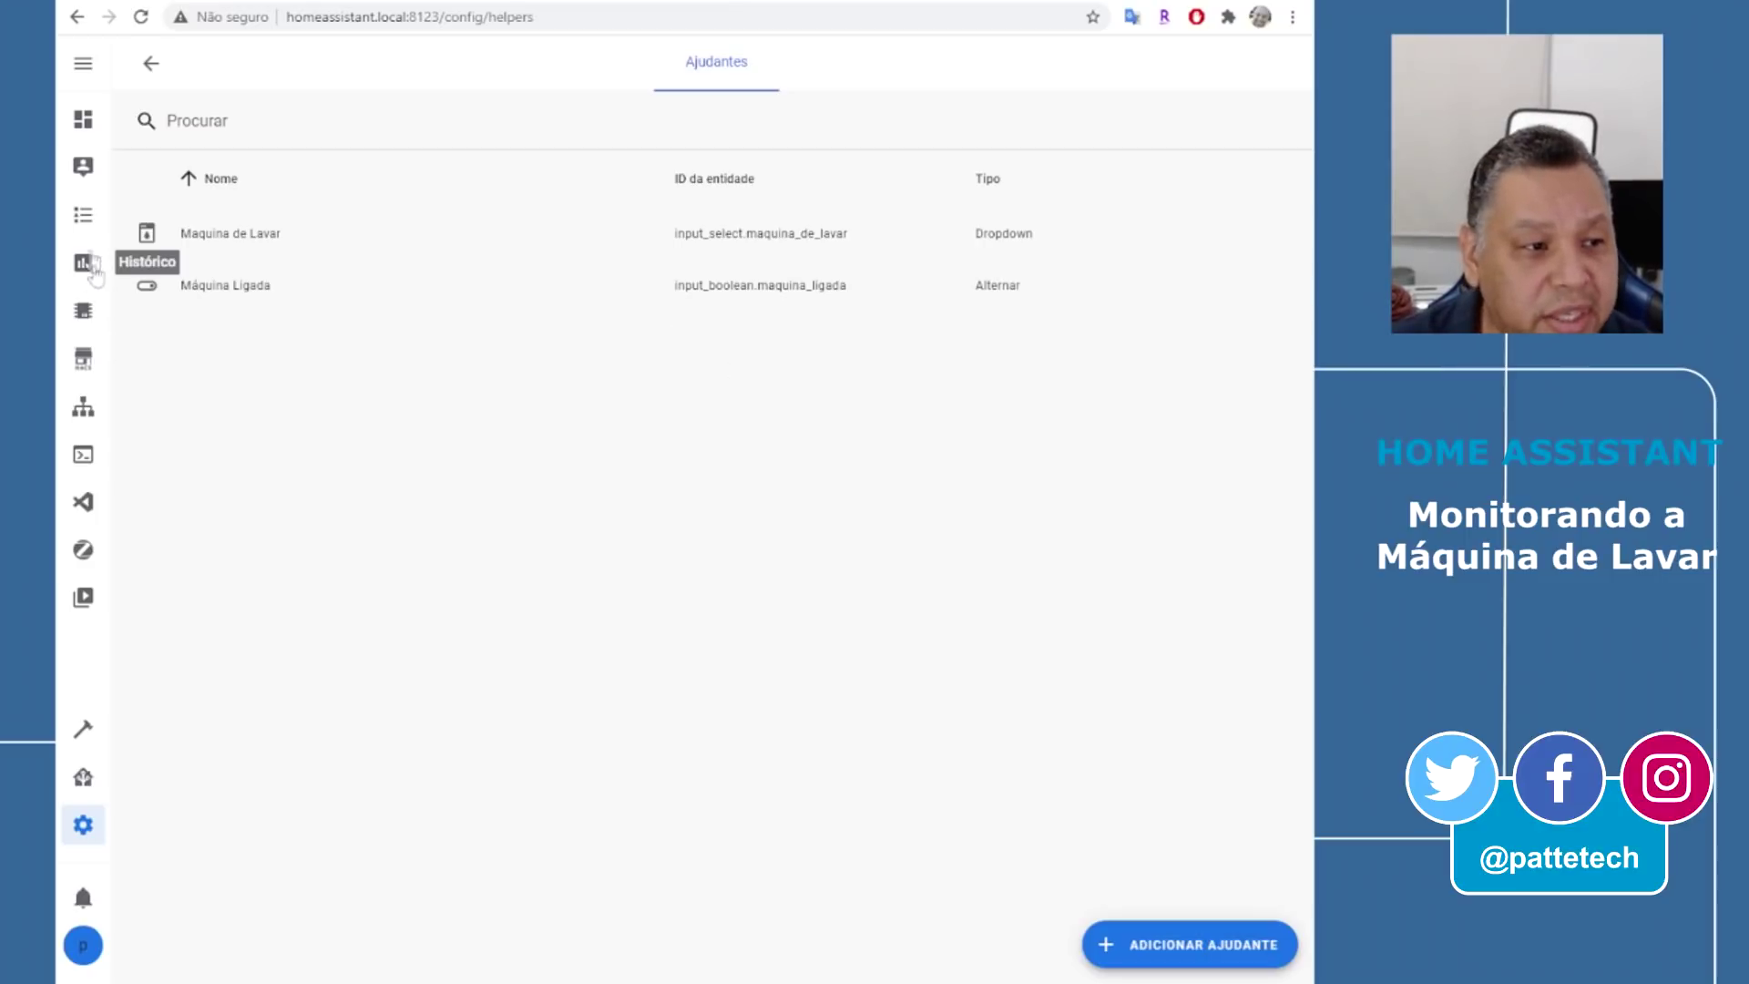
Return to the dashboard and review the Maquina de Lavar dropdown's settings from its card, closing them when done
left_click(84, 122)
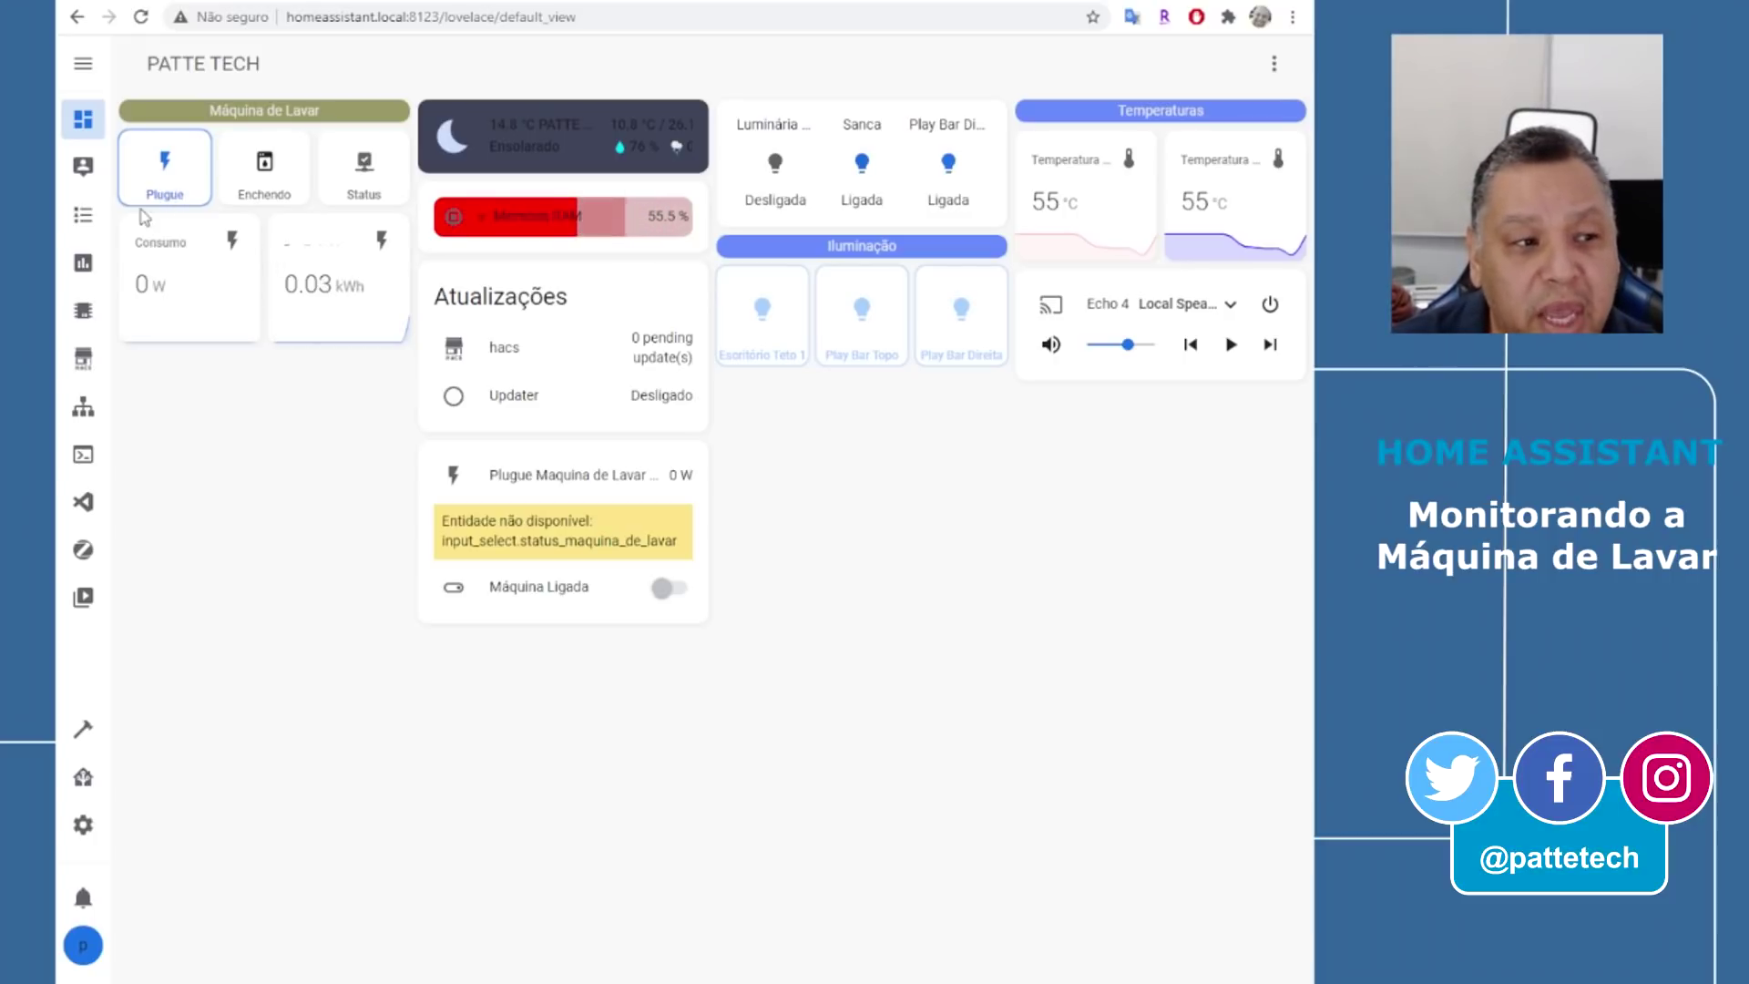
left_click(266, 166)
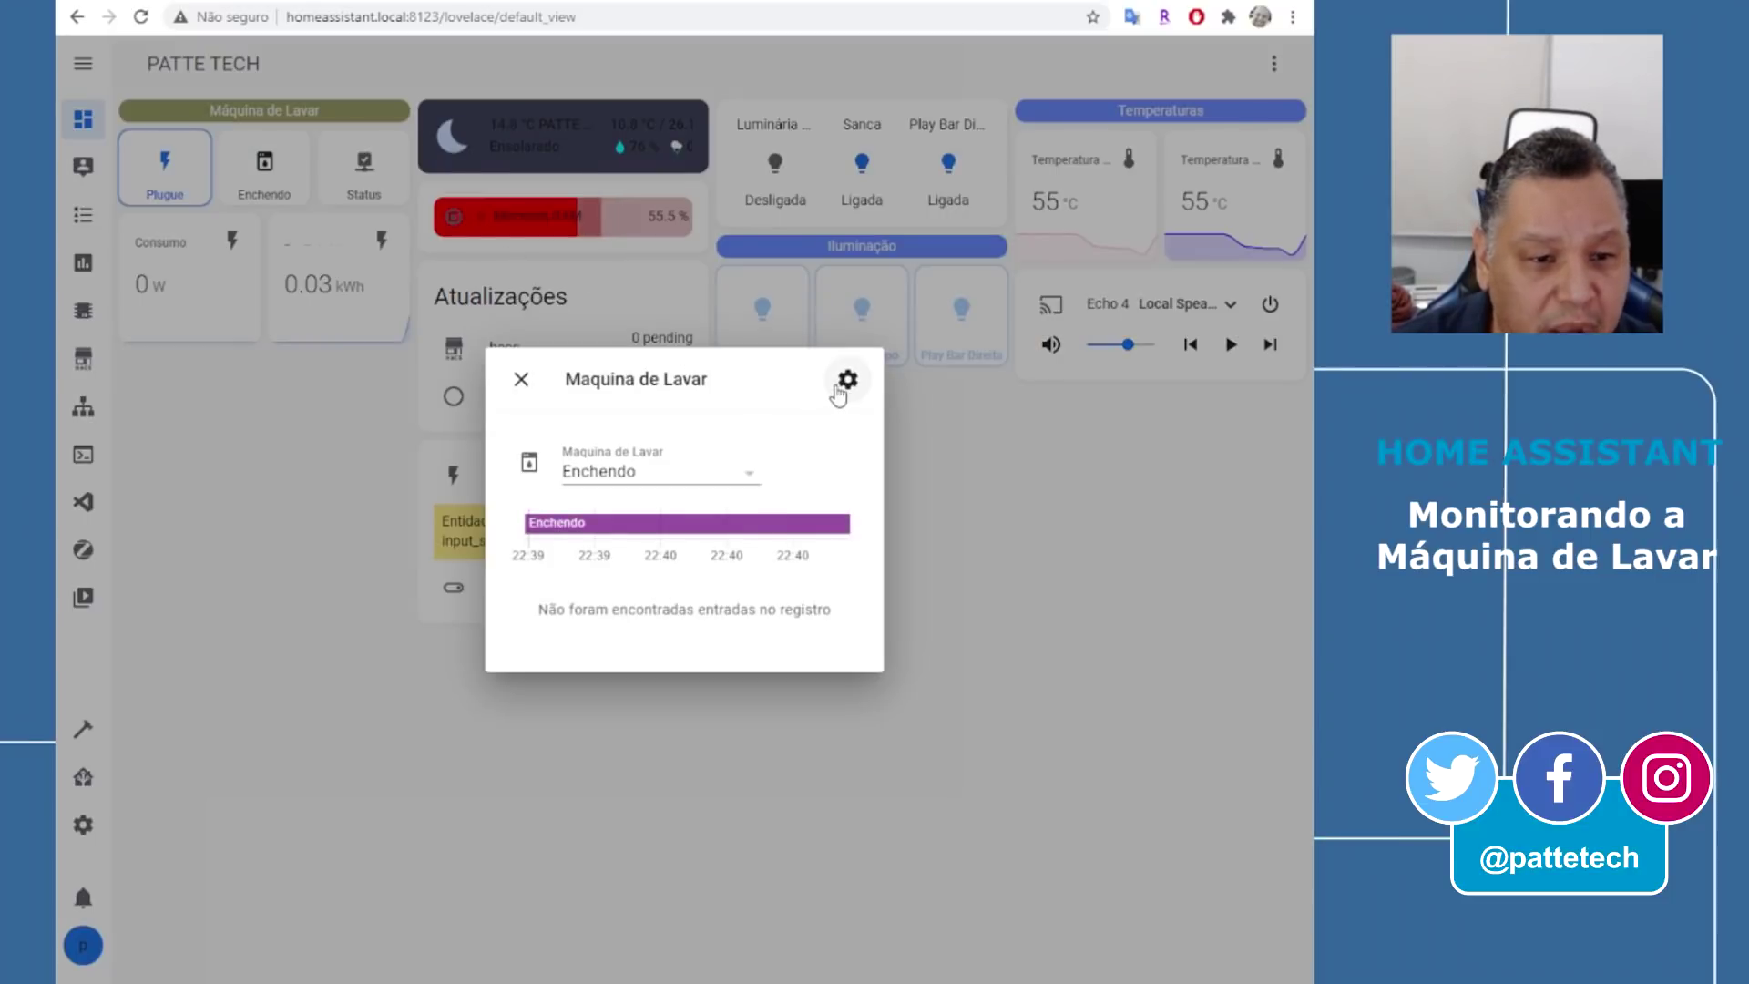
left_click(843, 380)
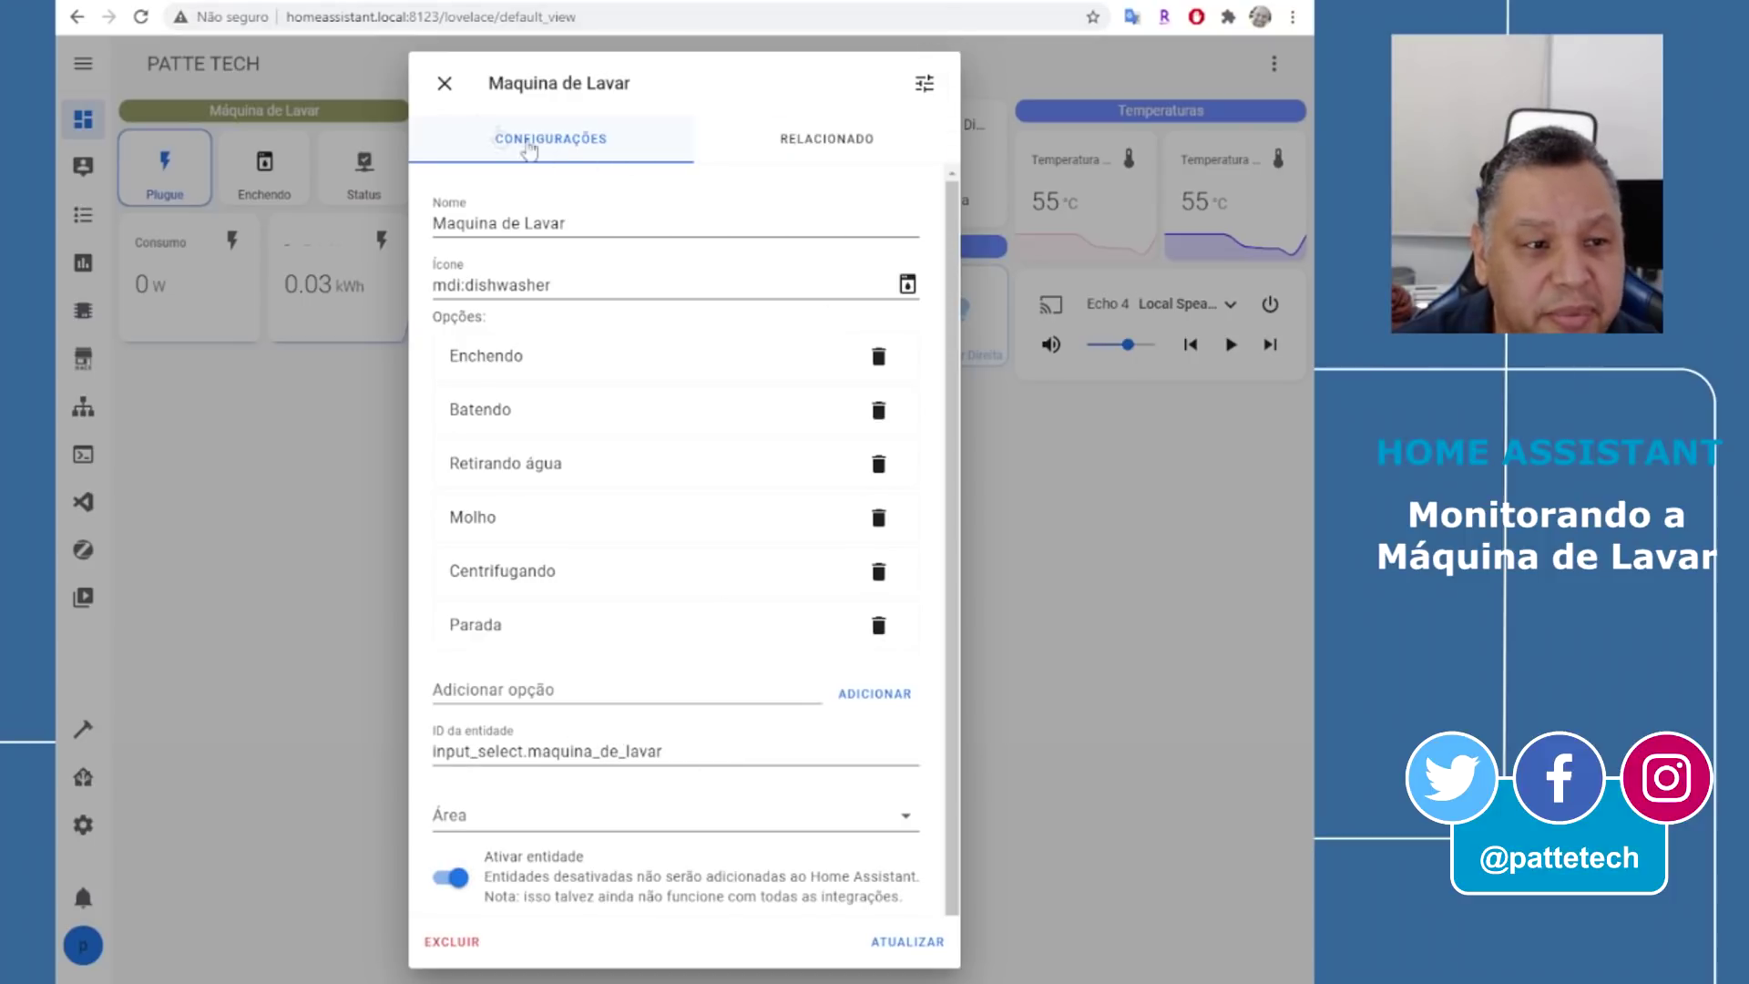
left_click(444, 83)
Review the Máquina Ligada helper's settings from the Status card in the Máquina de Lavar section, closing them when done
left_click(366, 168)
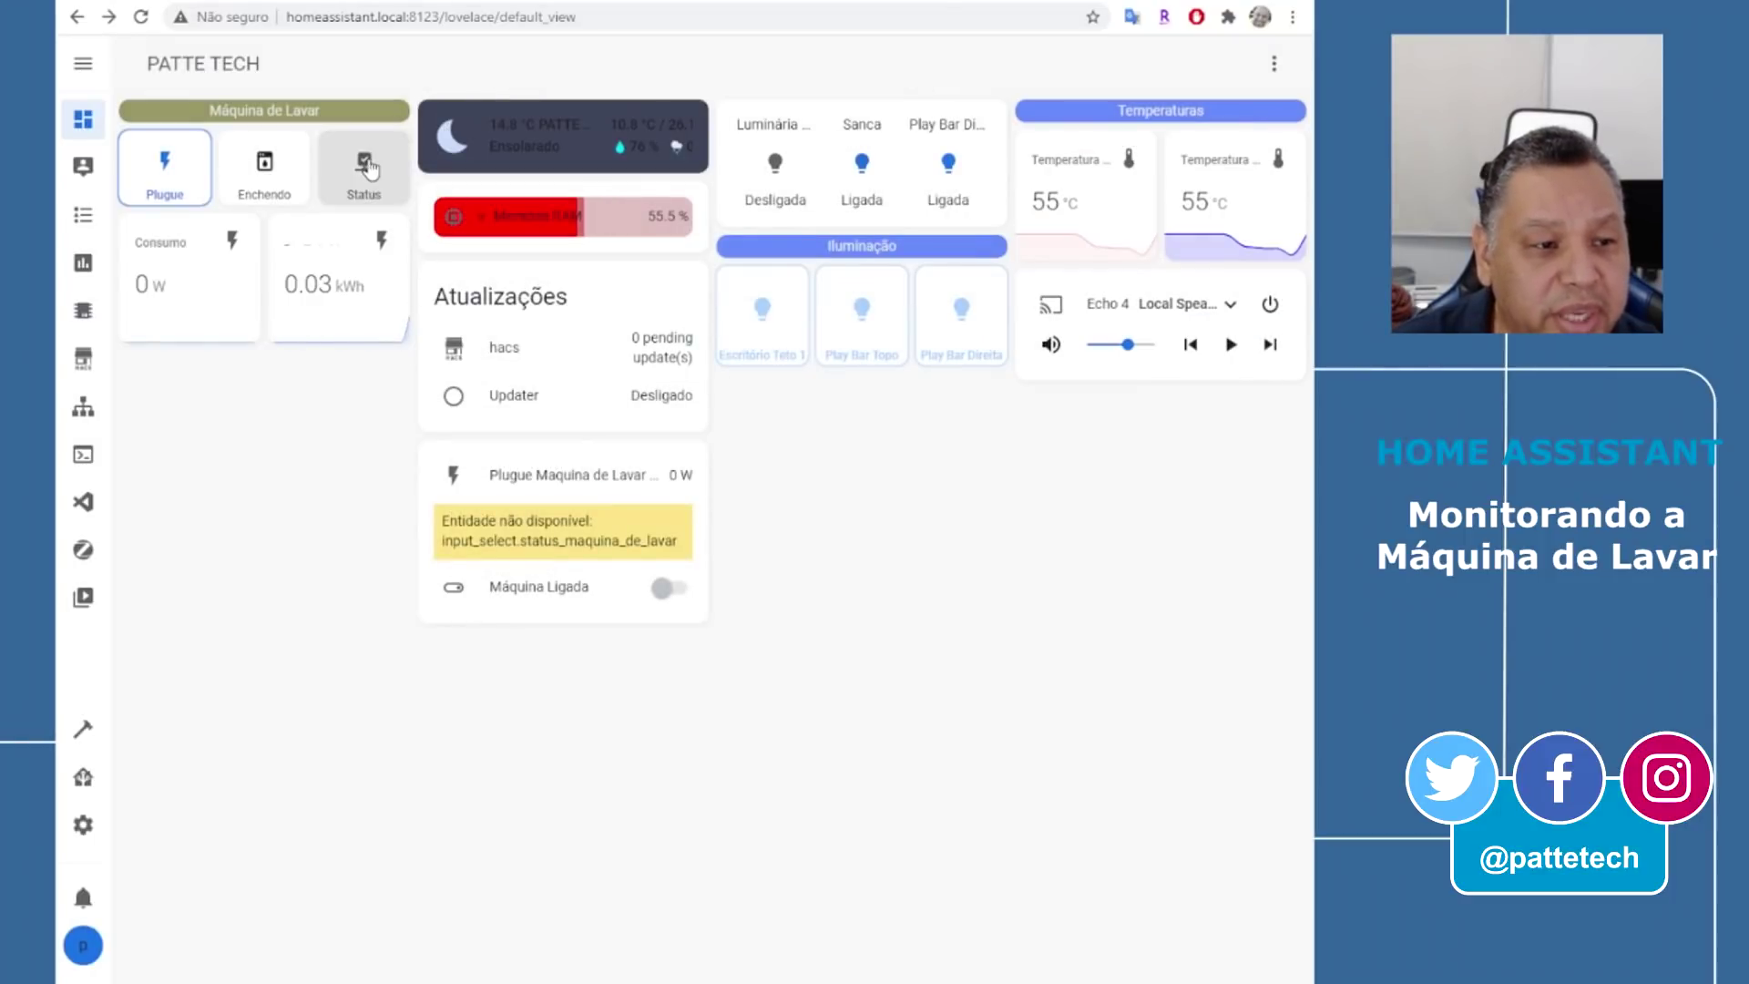
left_click(388, 176)
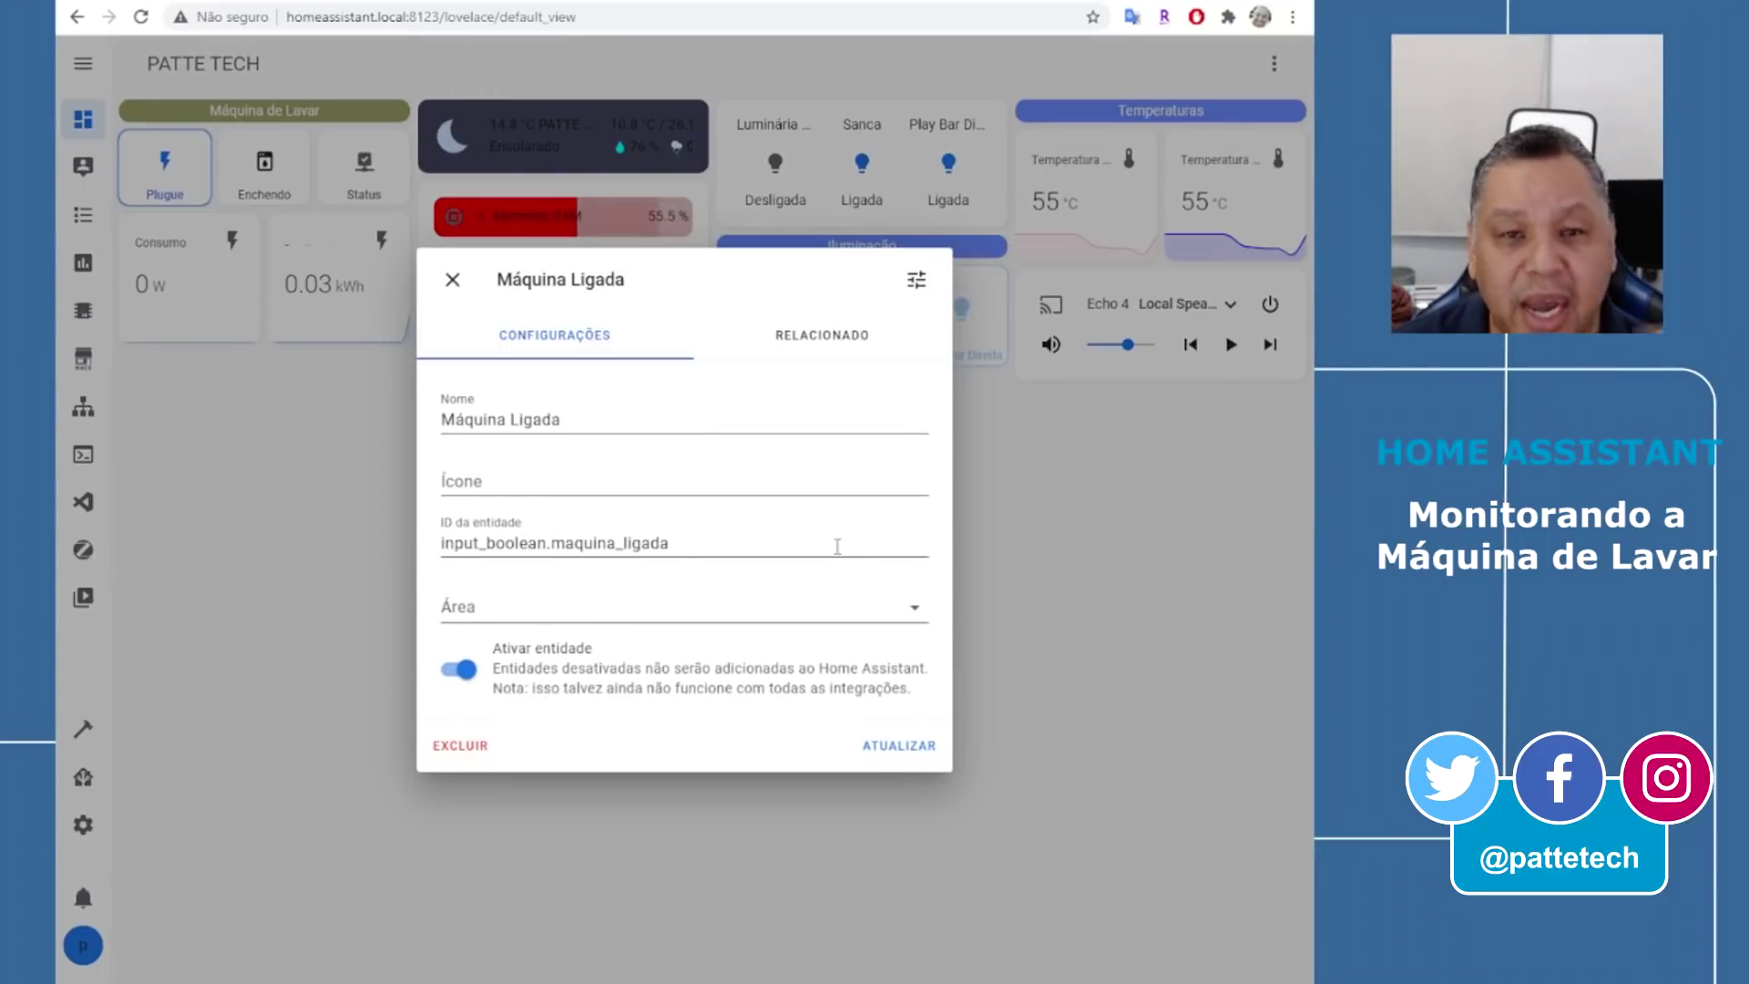
left_click(452, 280)
left_click(361, 167)
left_click(362, 173)
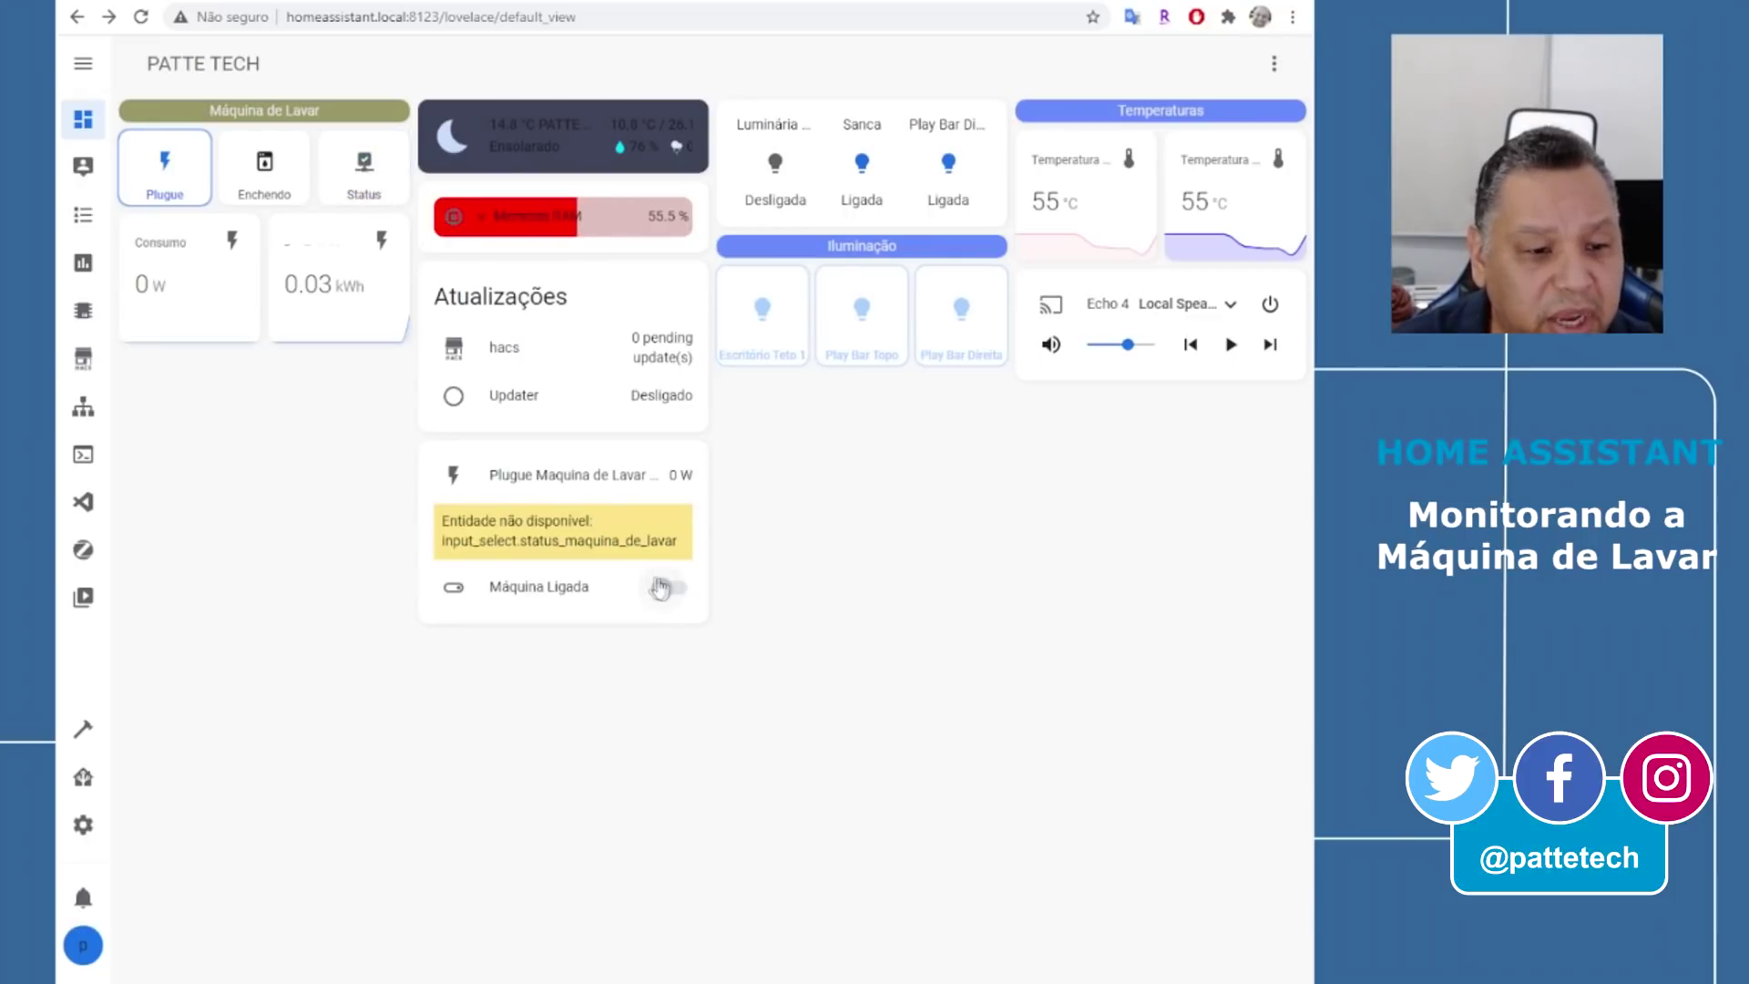
left_click(367, 172)
left_click(368, 172)
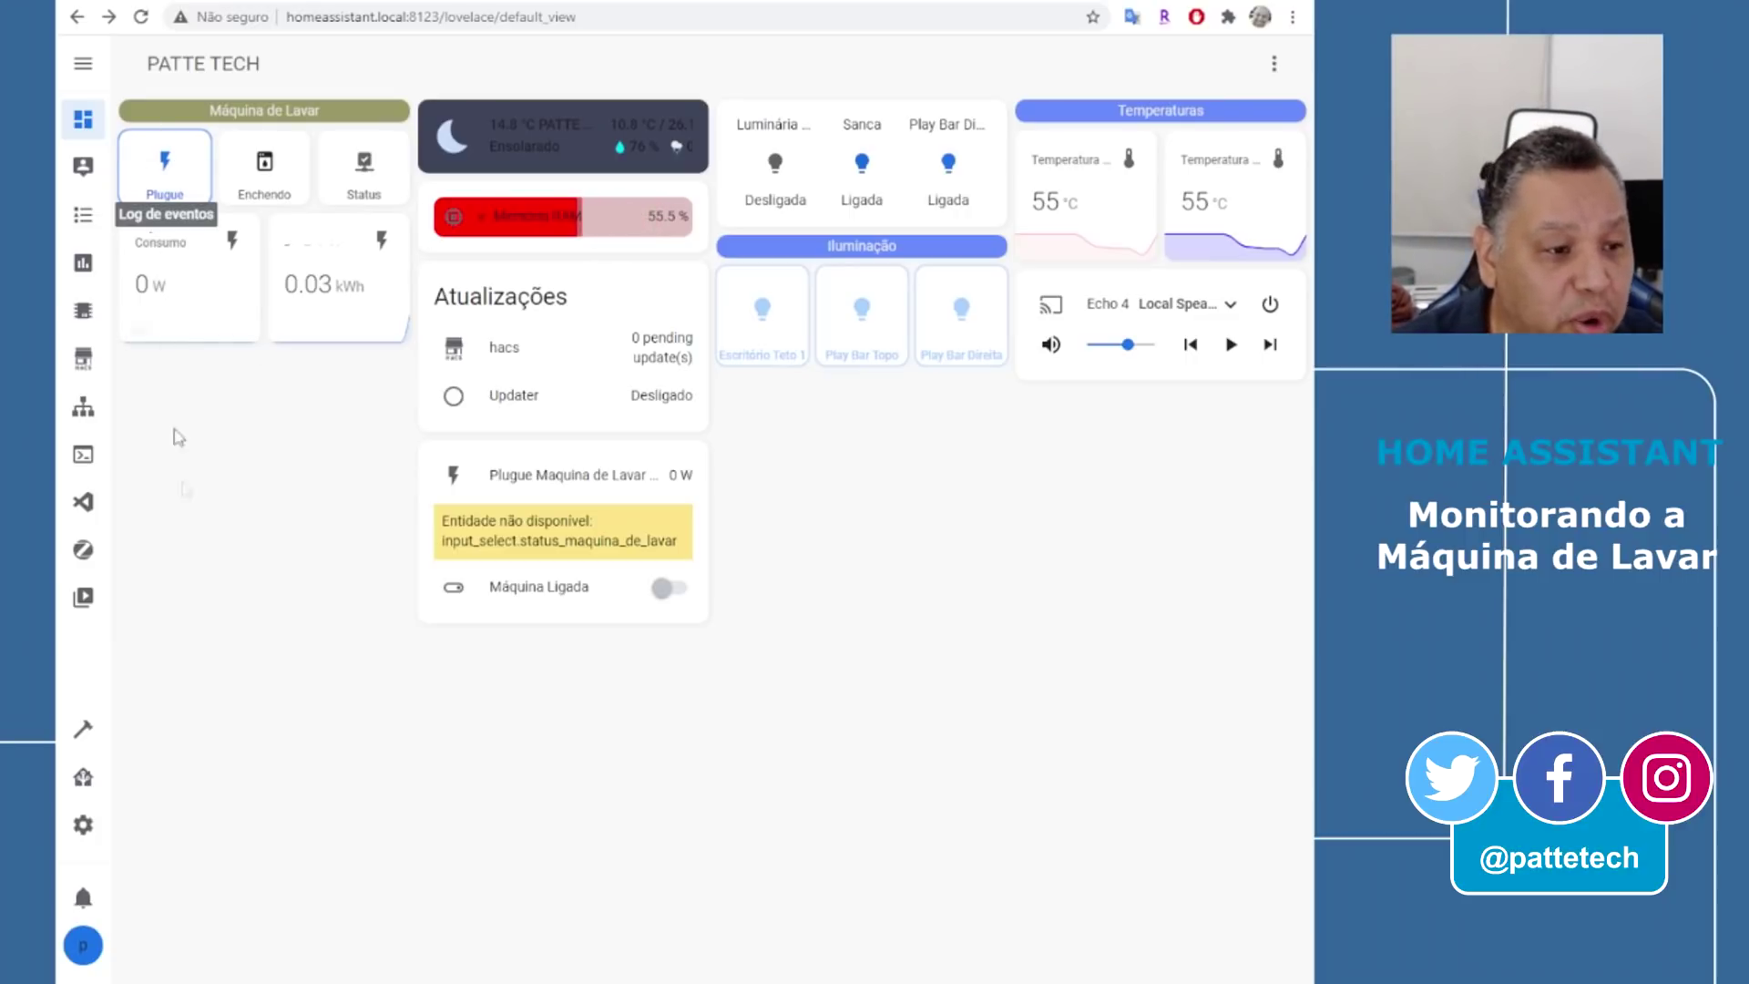
Open the Plugue Maquina de Lavar device in Zigbee2MQTT and view its exposed values
left_click(85, 553)
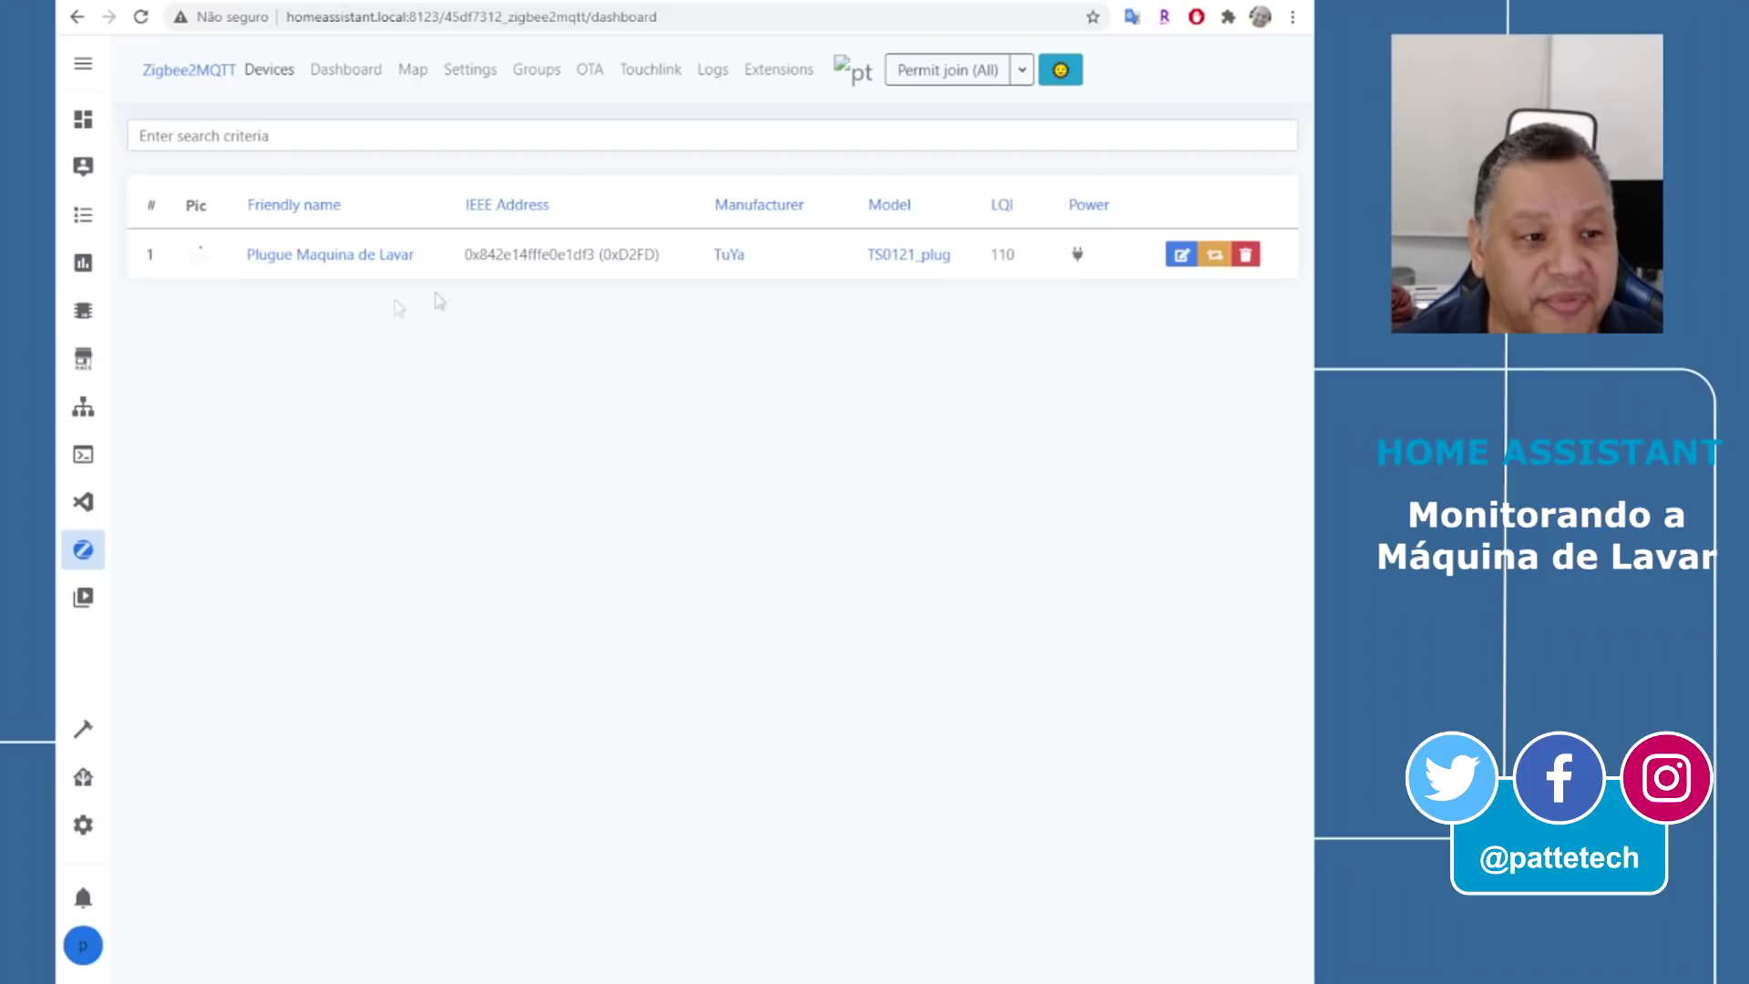
left_click(315, 259)
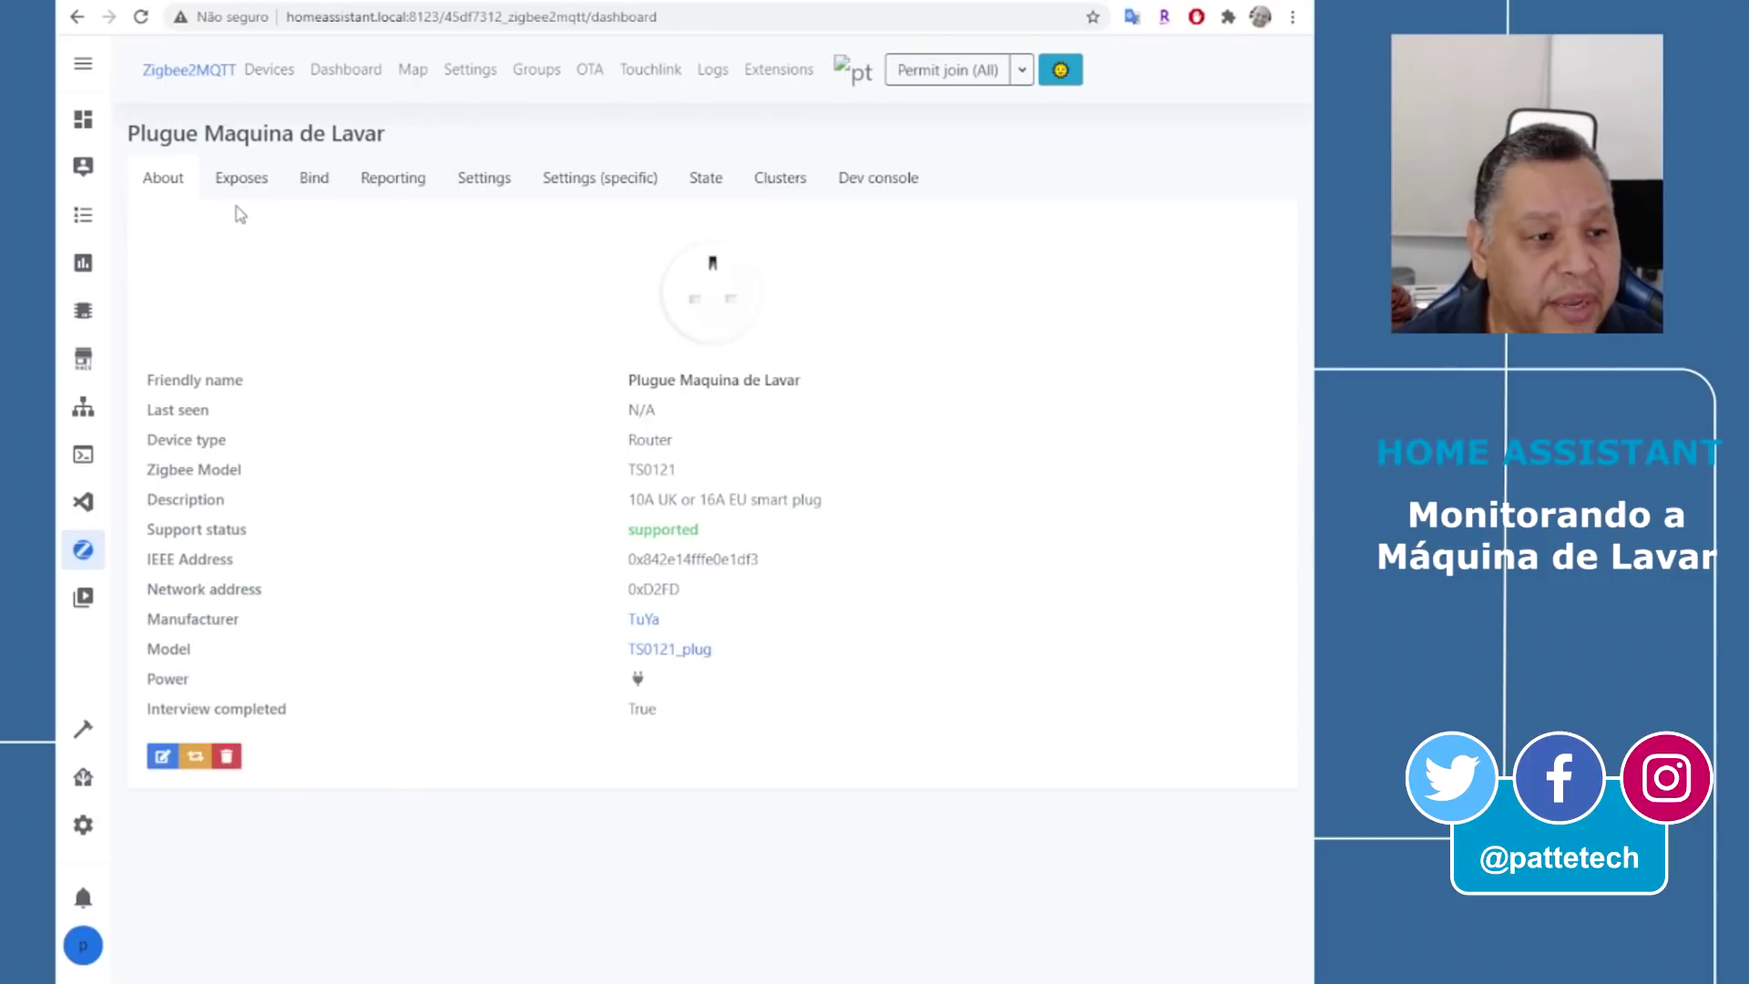
left_click(239, 178)
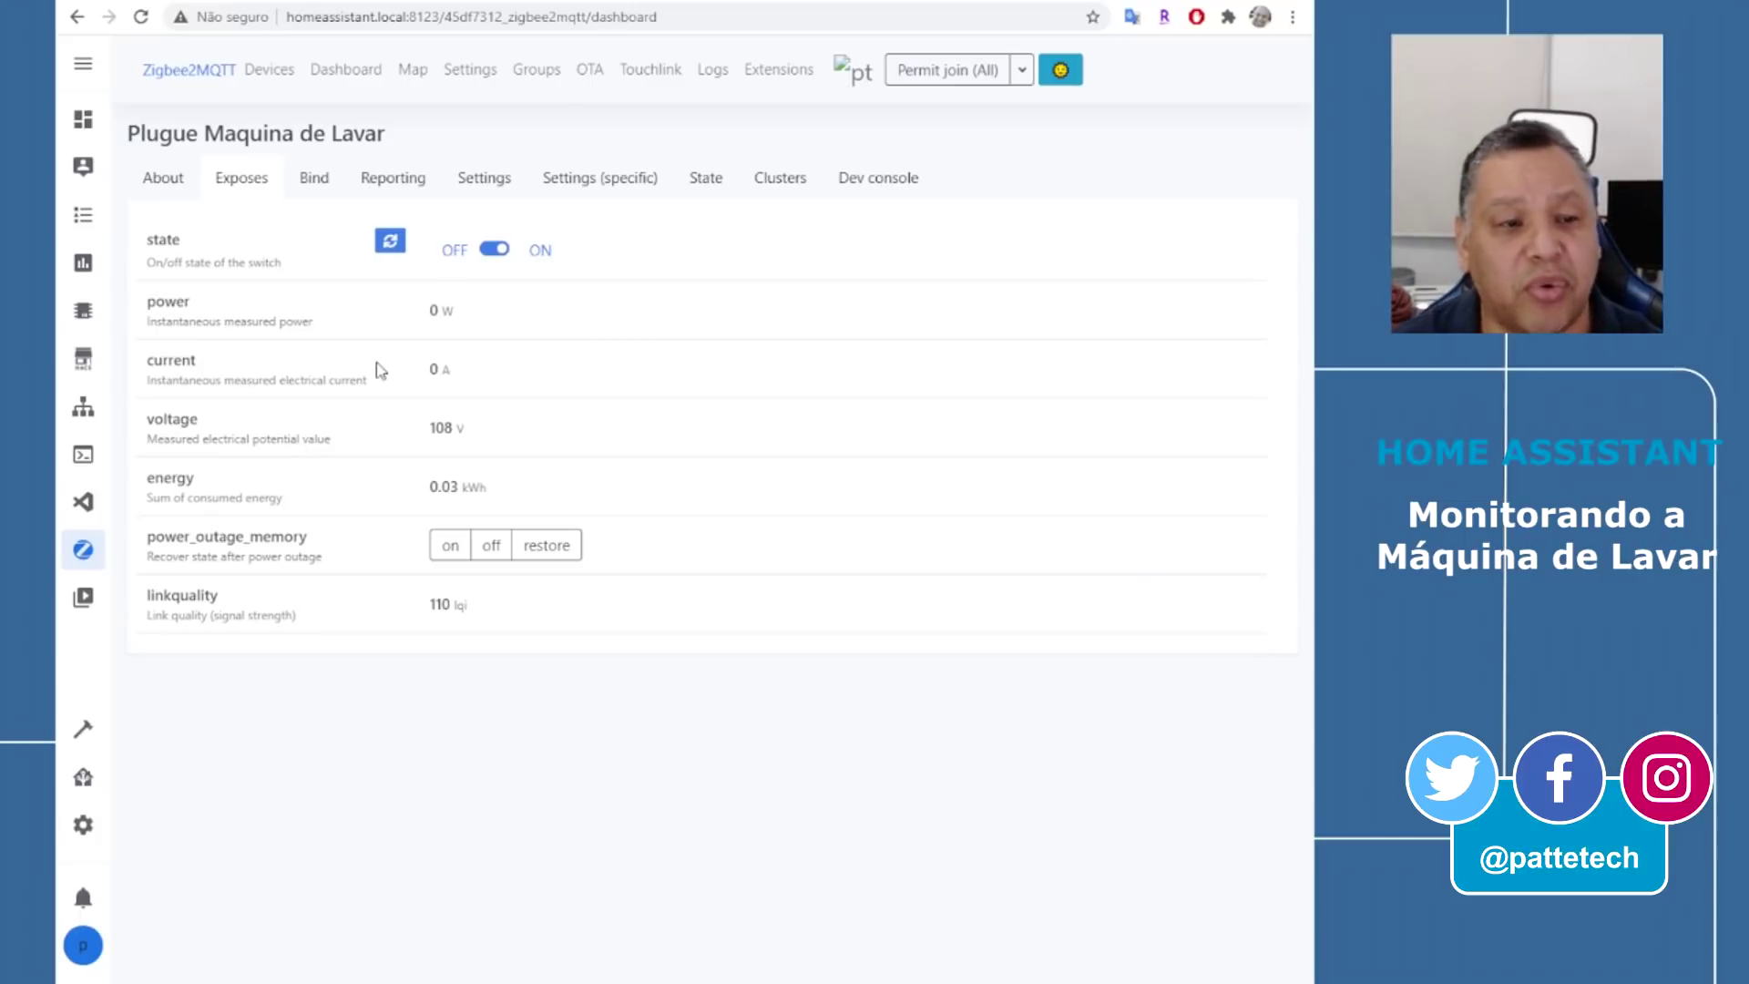
Search the Home Assistant devices for "plugue" and open the Plugue Maquina de Lavar device page
left_click(83, 834)
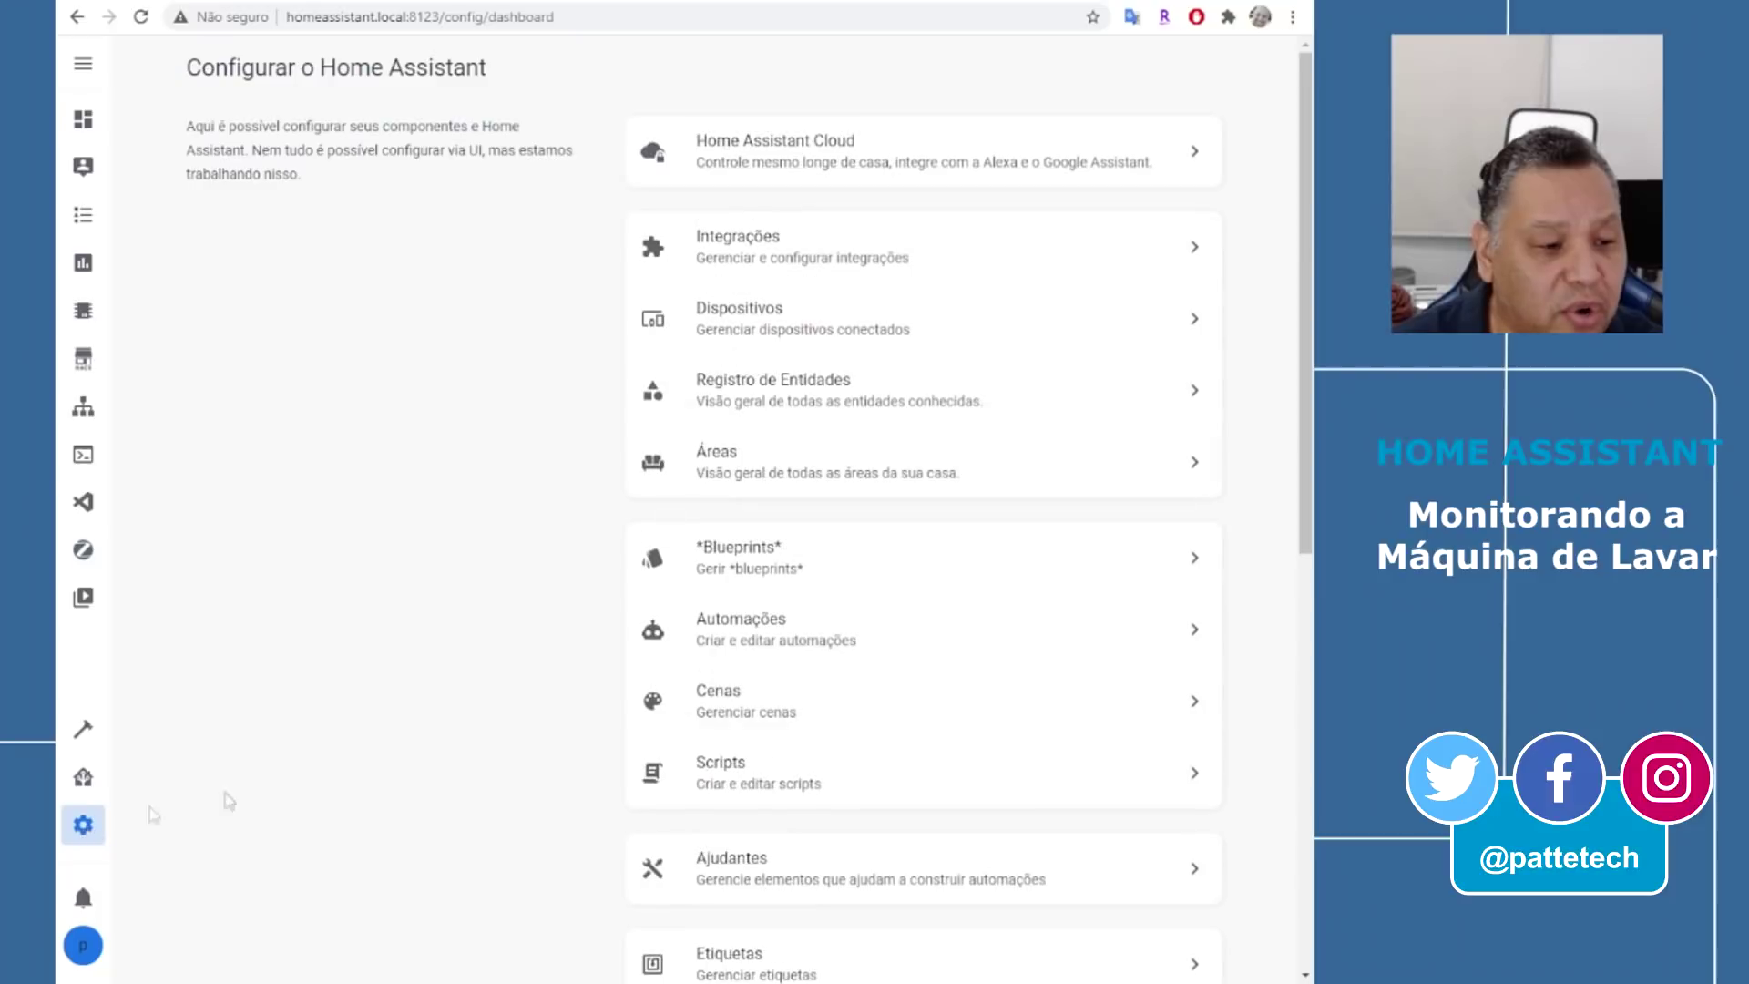
left_click(742, 323)
left_click(414, 120)
type("plugue")
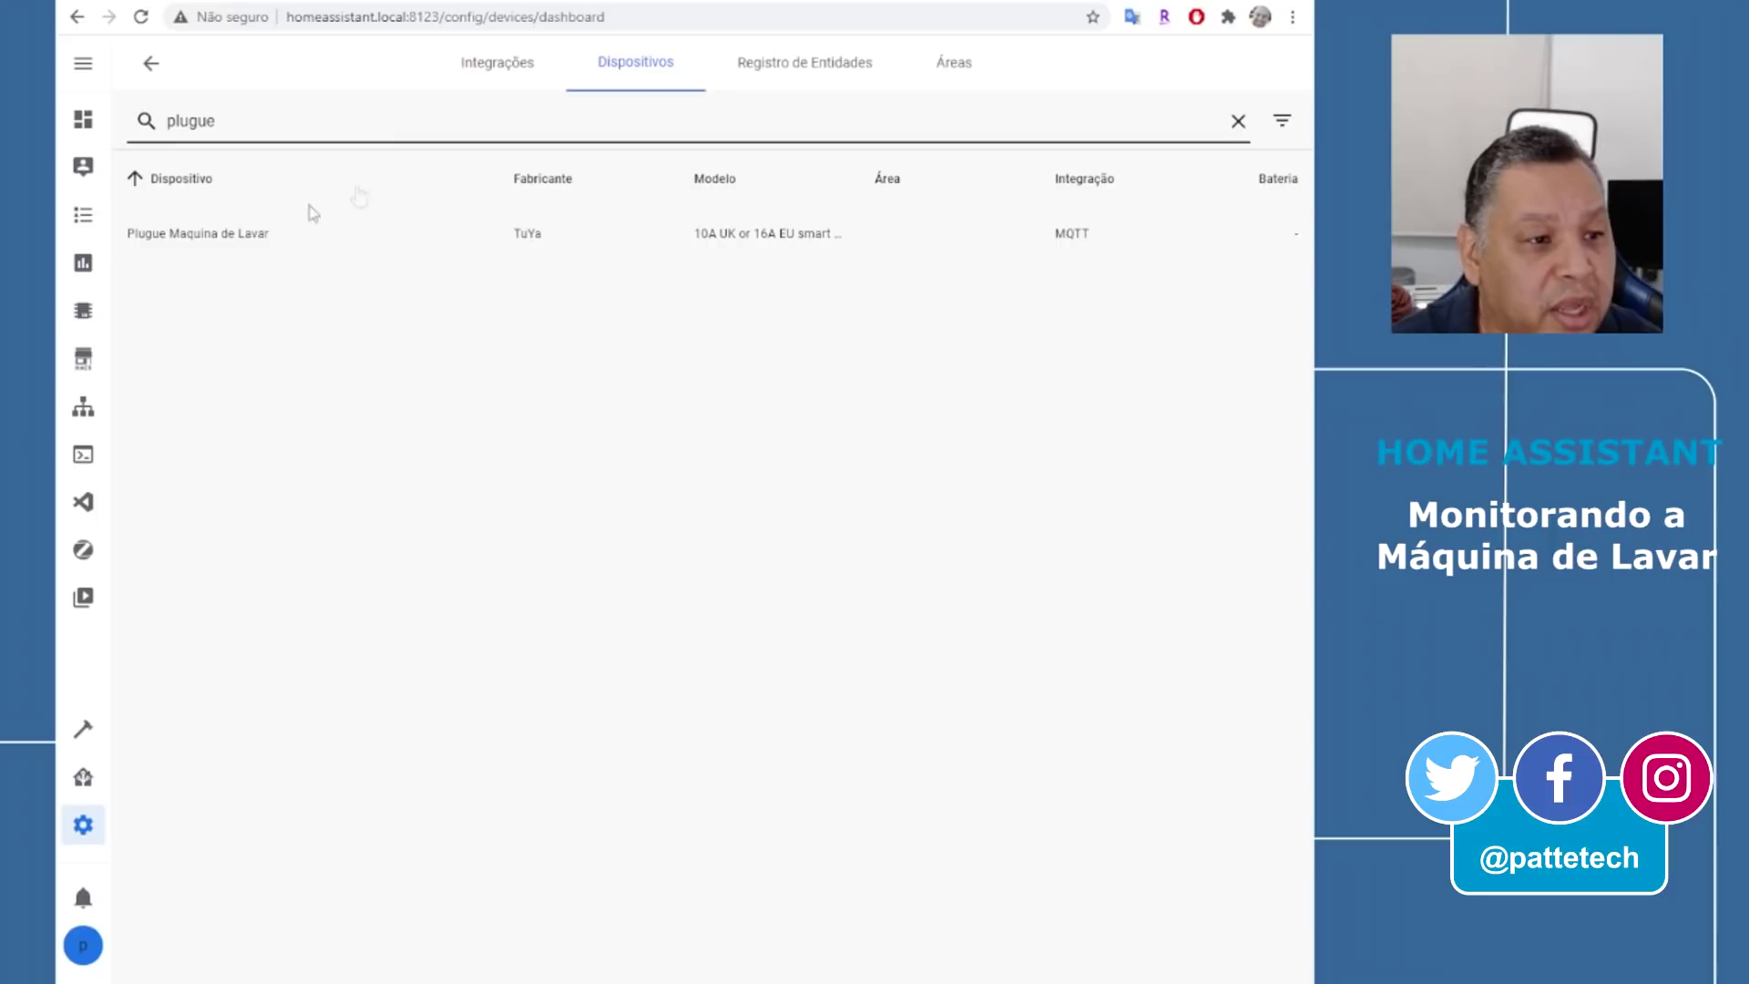
left_click(276, 251)
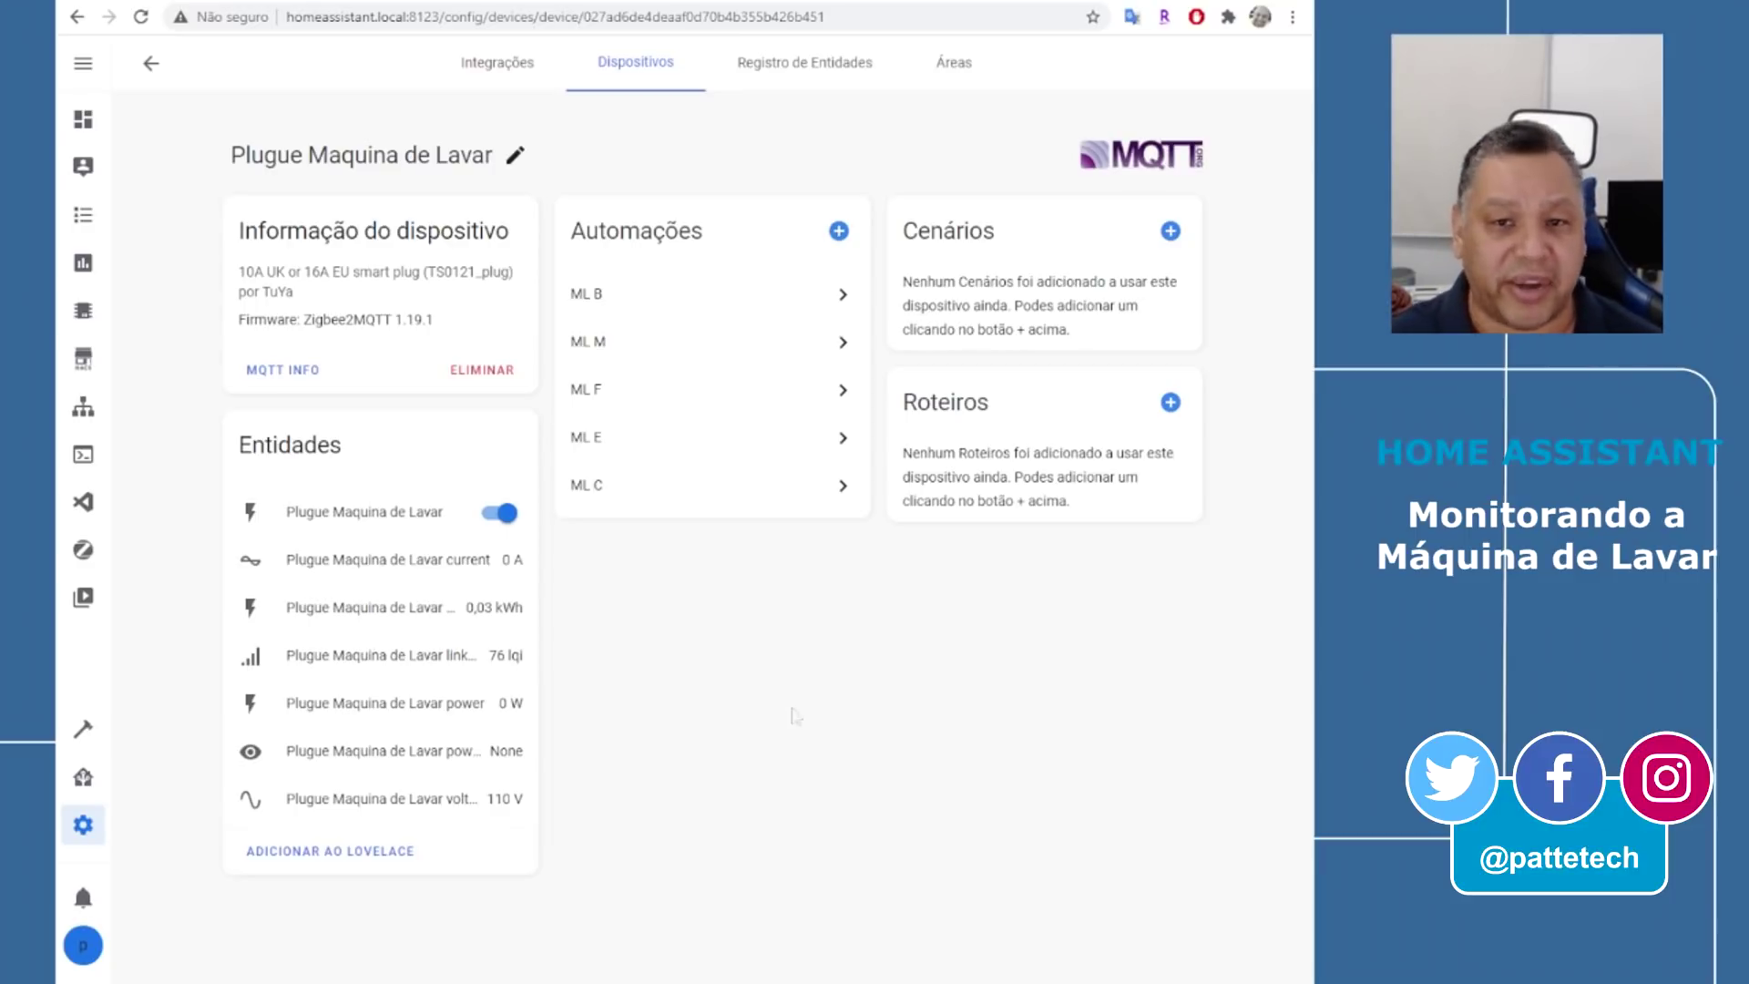
Review the settings and entity ID of the Plugue Maquina de Lavar power sensor, closing them when done
left_click(373, 703)
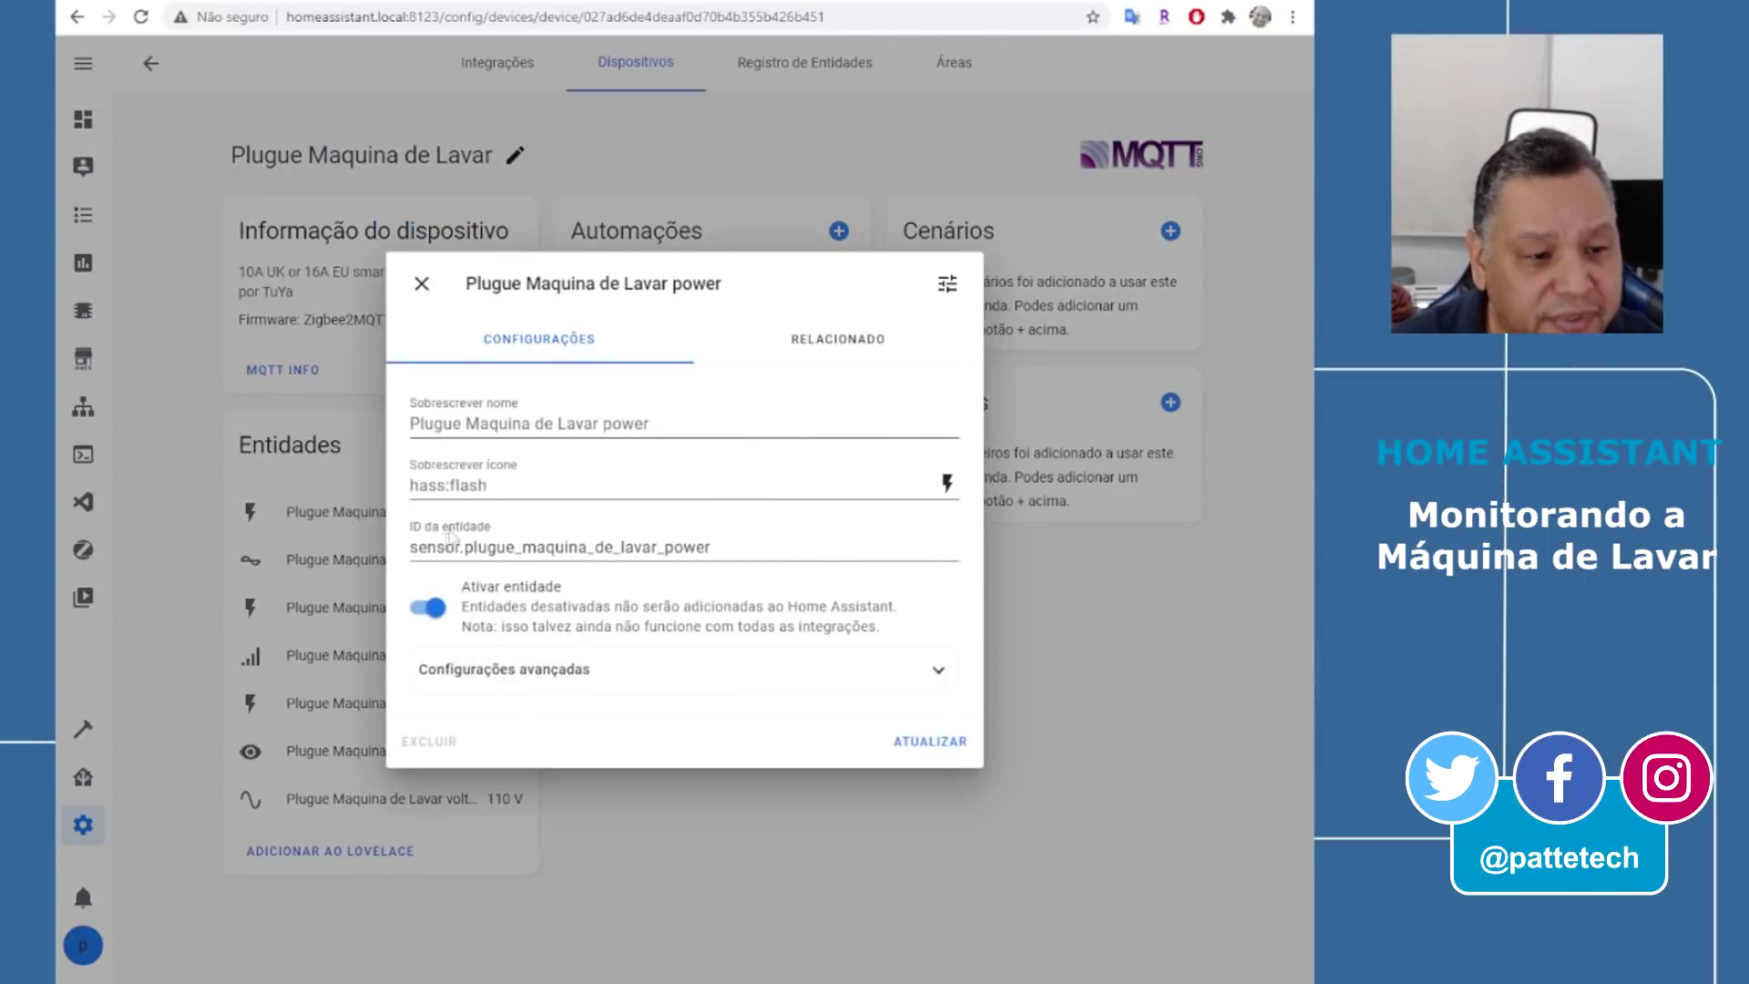
left_click(415, 546)
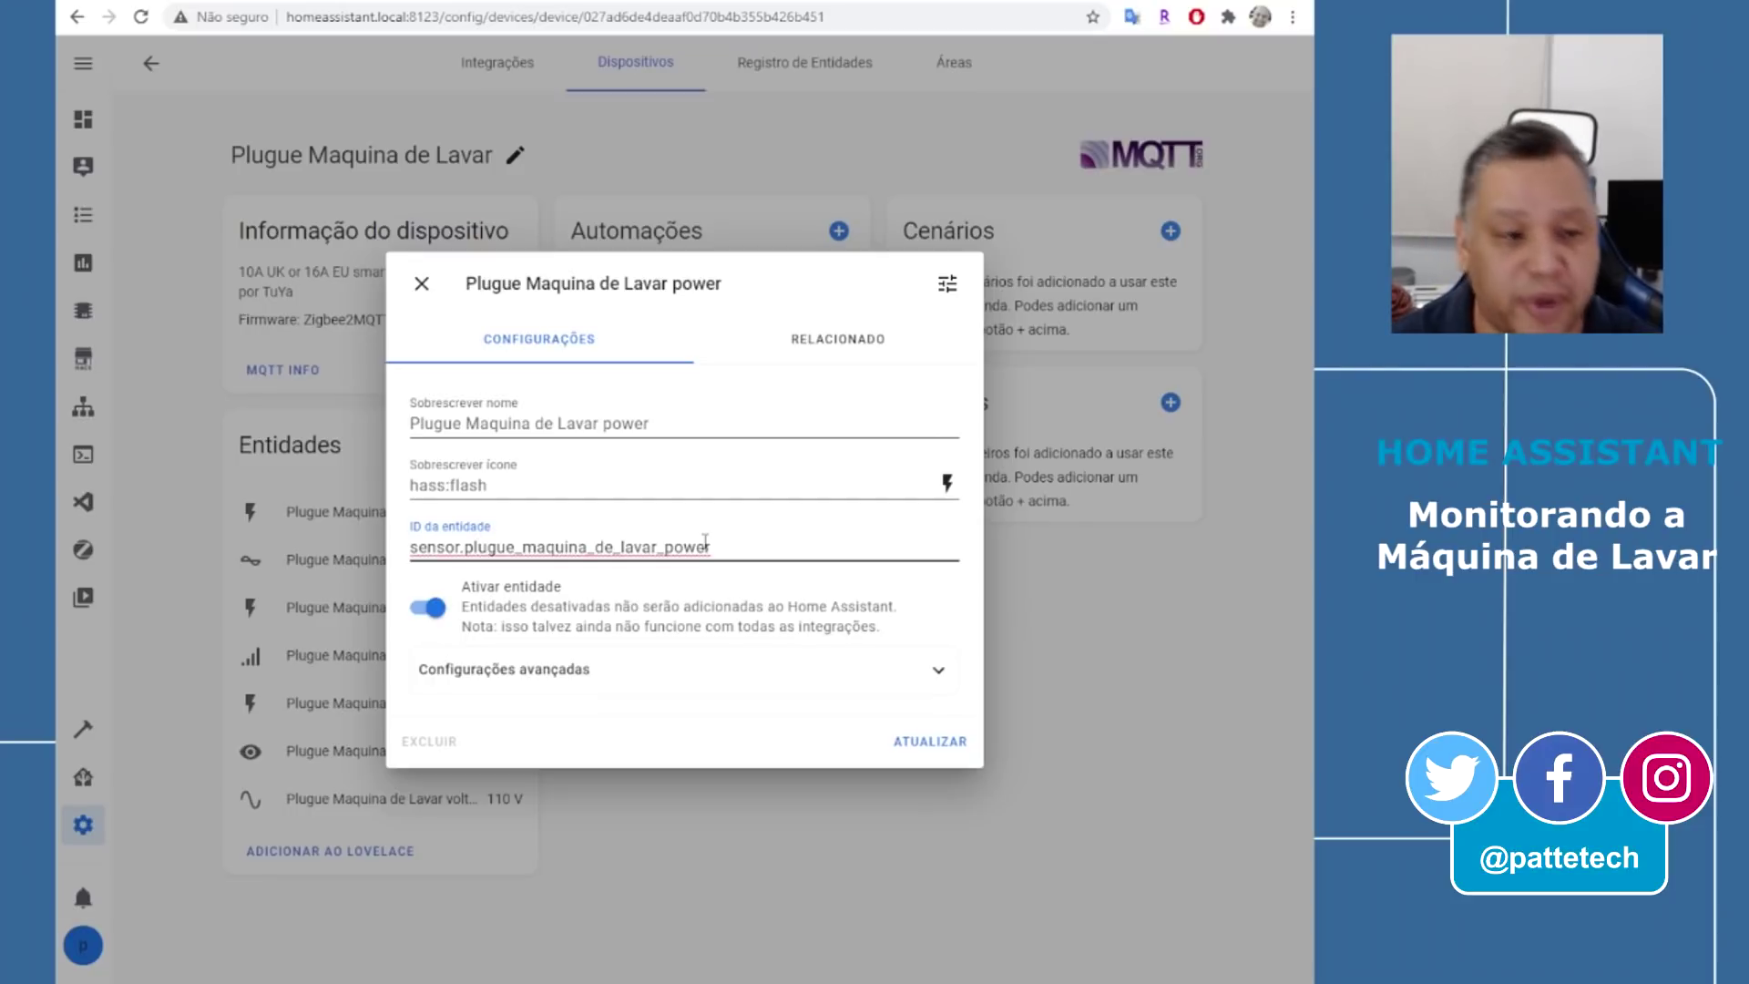
left_click(421, 283)
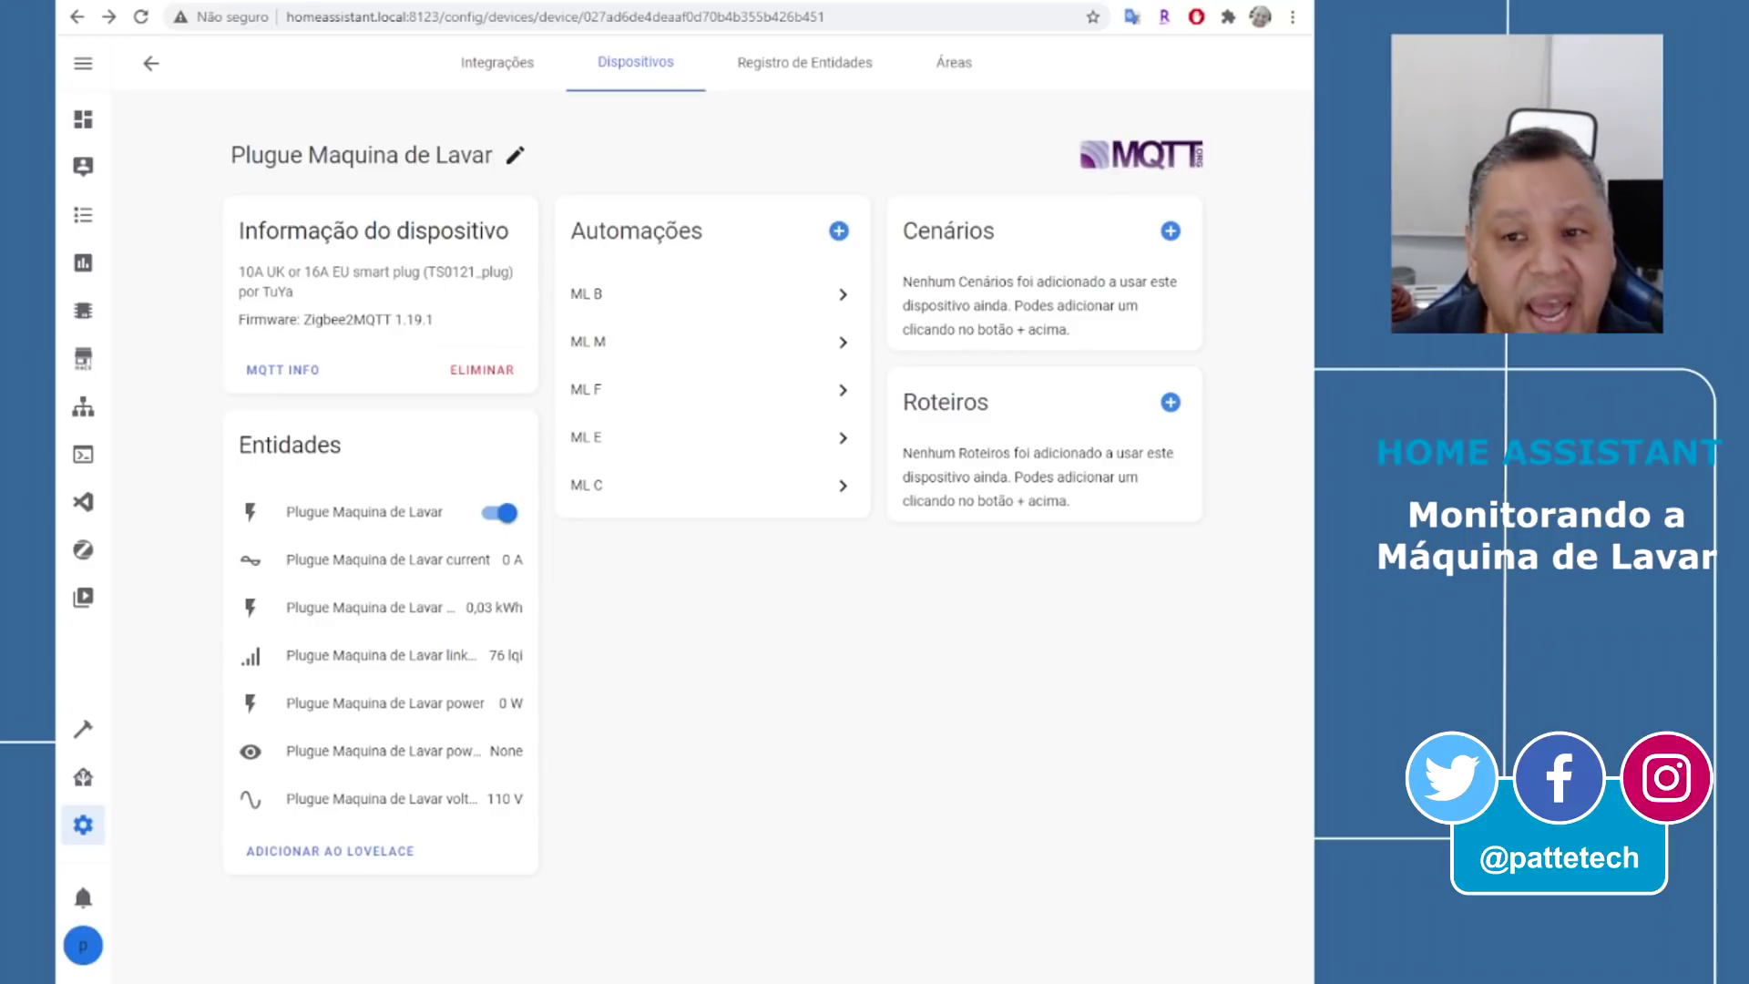
Create a new empty automation in the Home Assistant configuration and name it "Maquina de Lavar - Enchendo"
left_click(83, 824)
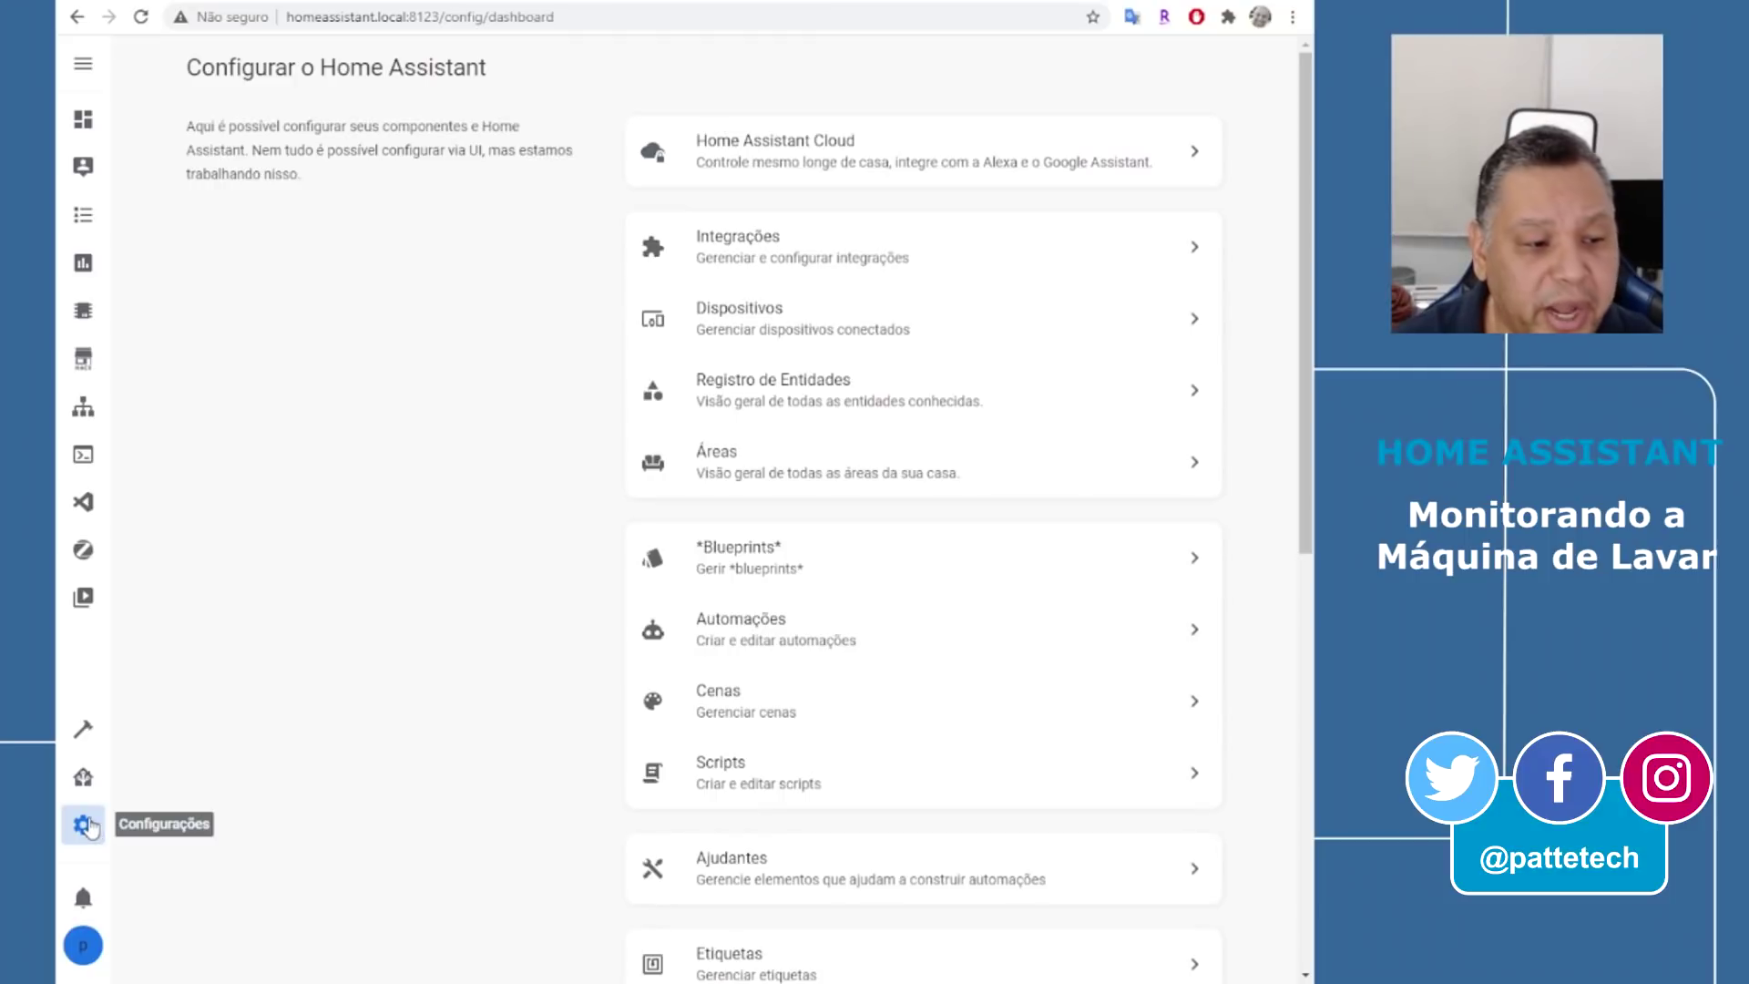
left_click(795, 637)
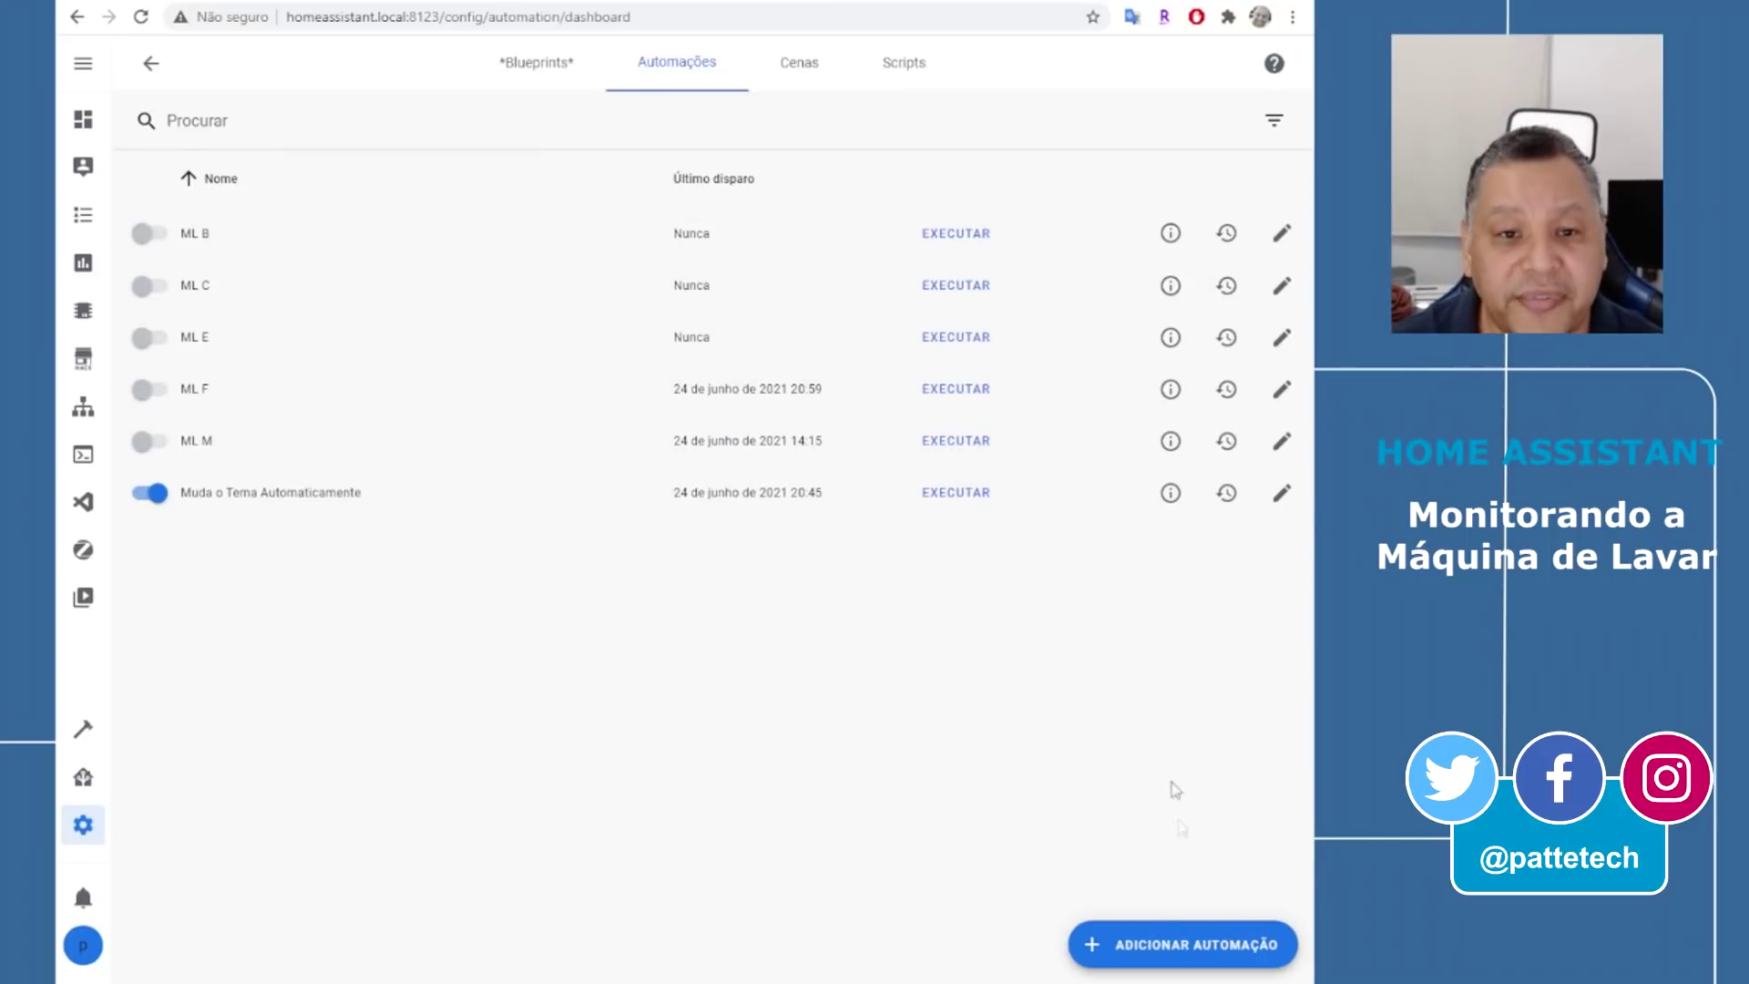
left_click(1199, 948)
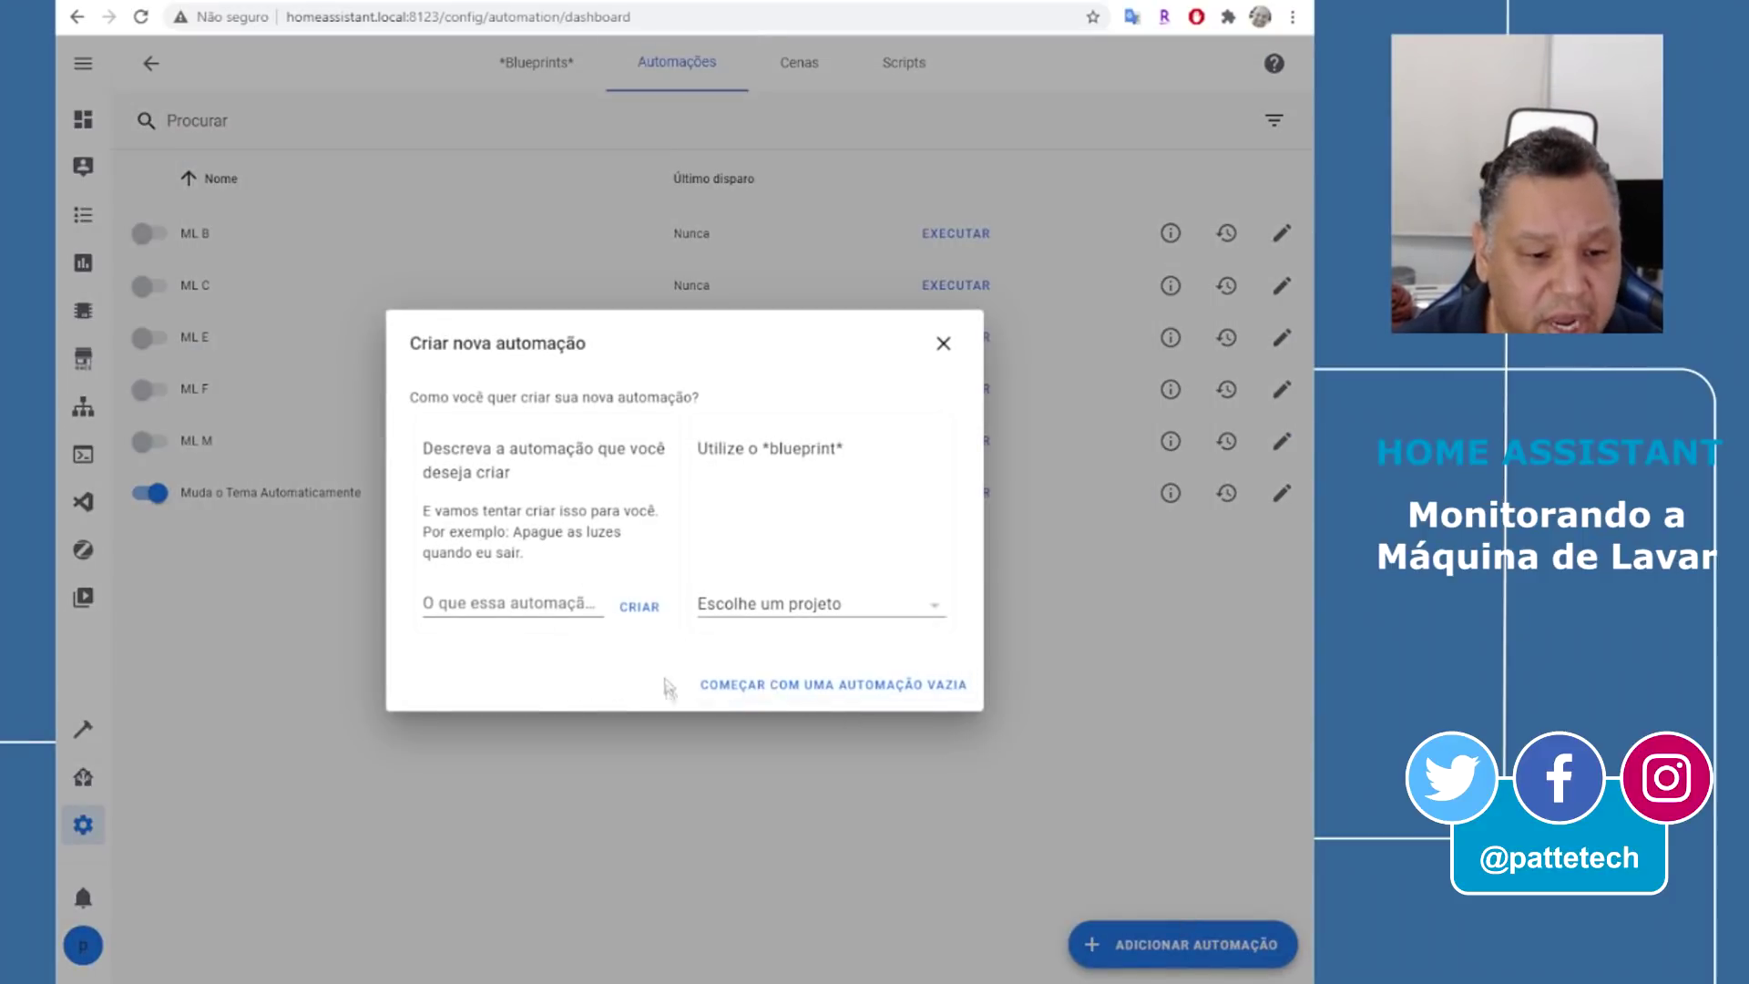
left_click(850, 696)
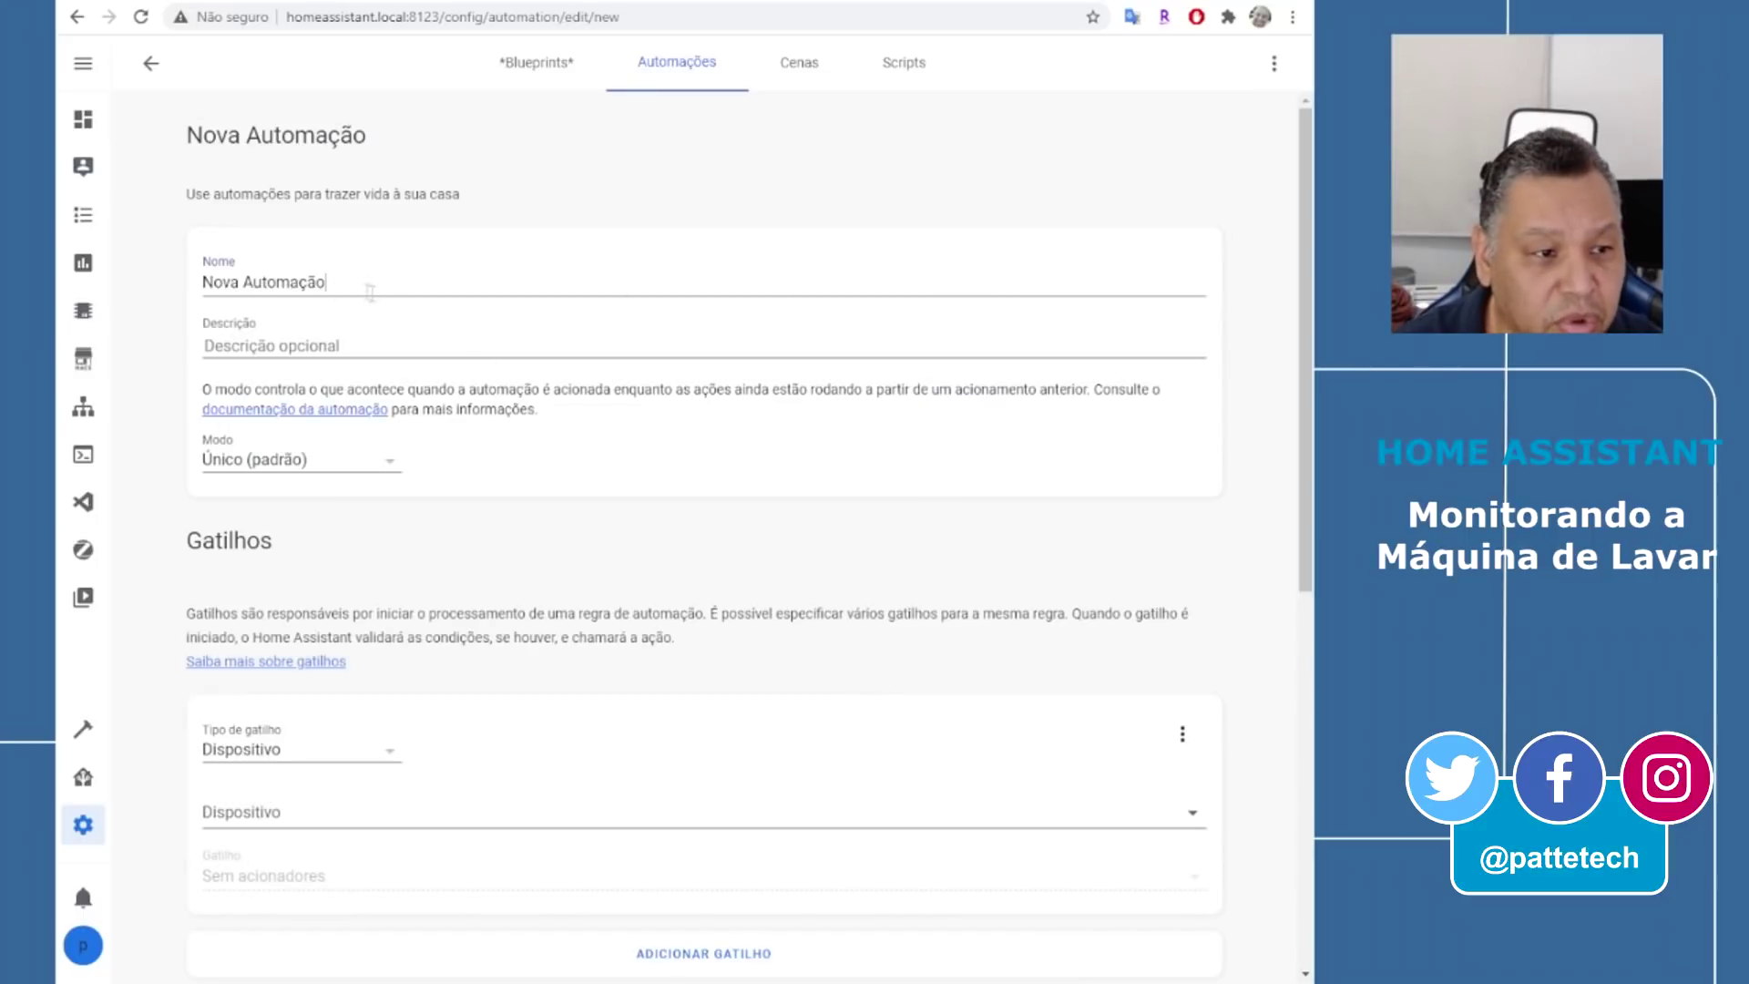
type("Maquin")
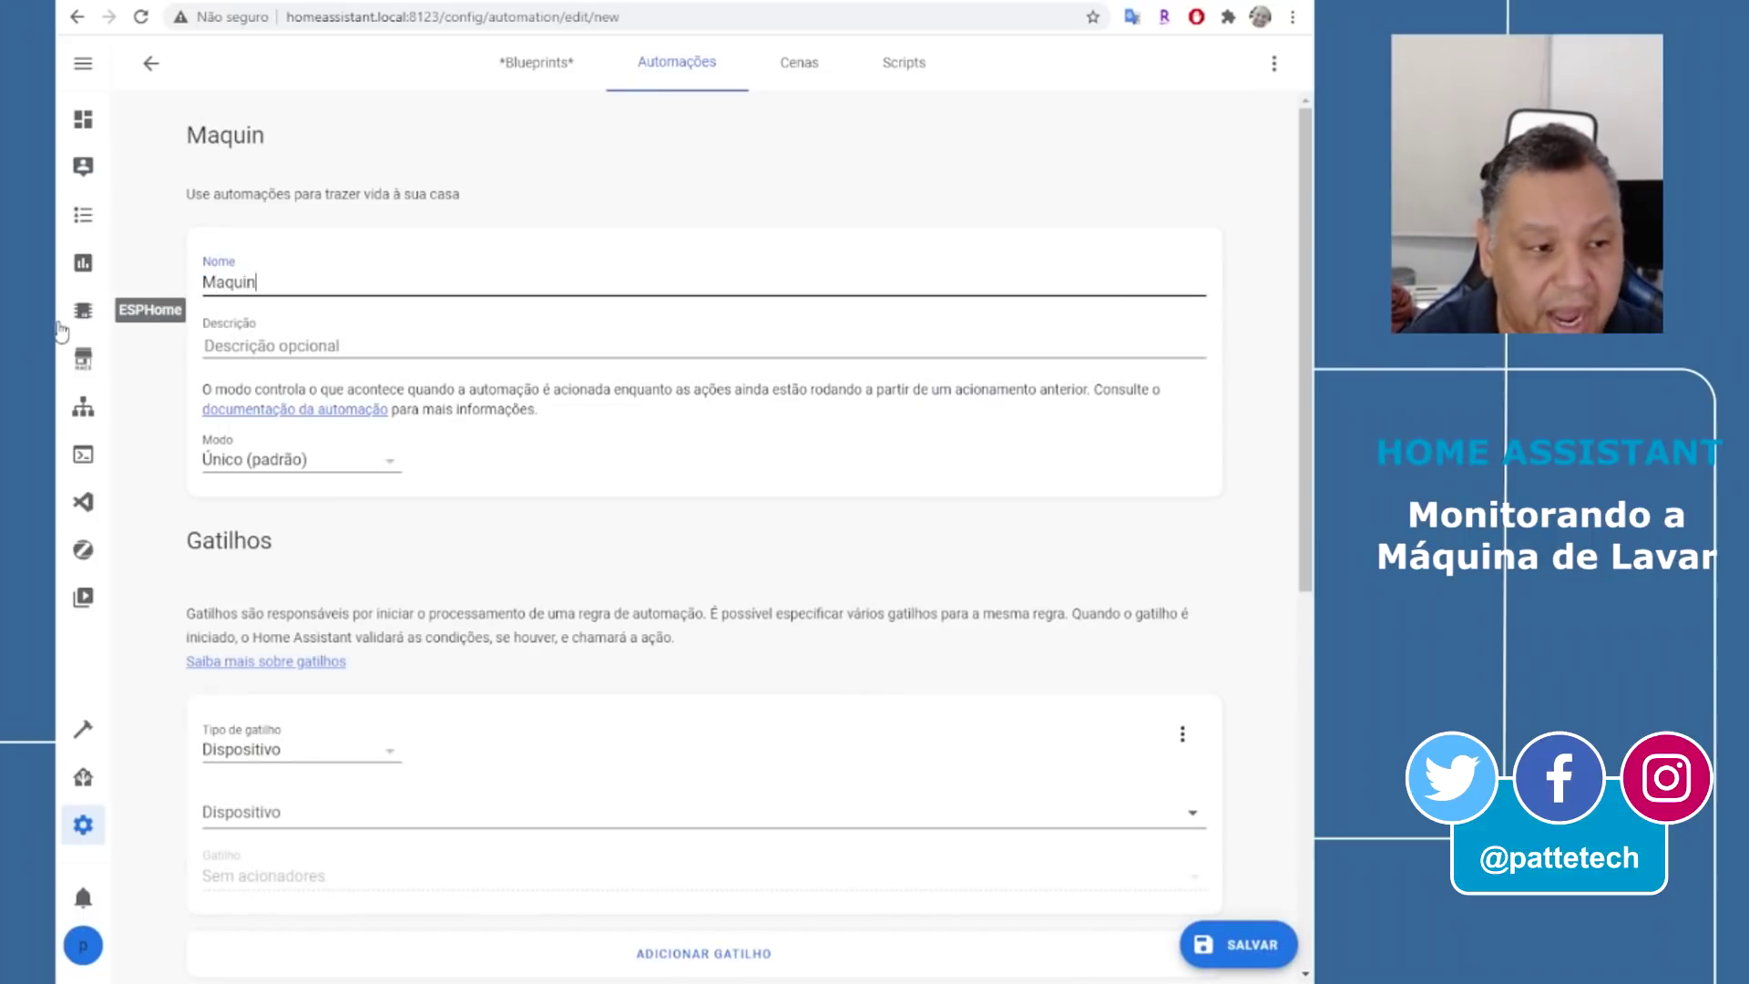
type("a de Lavar -")
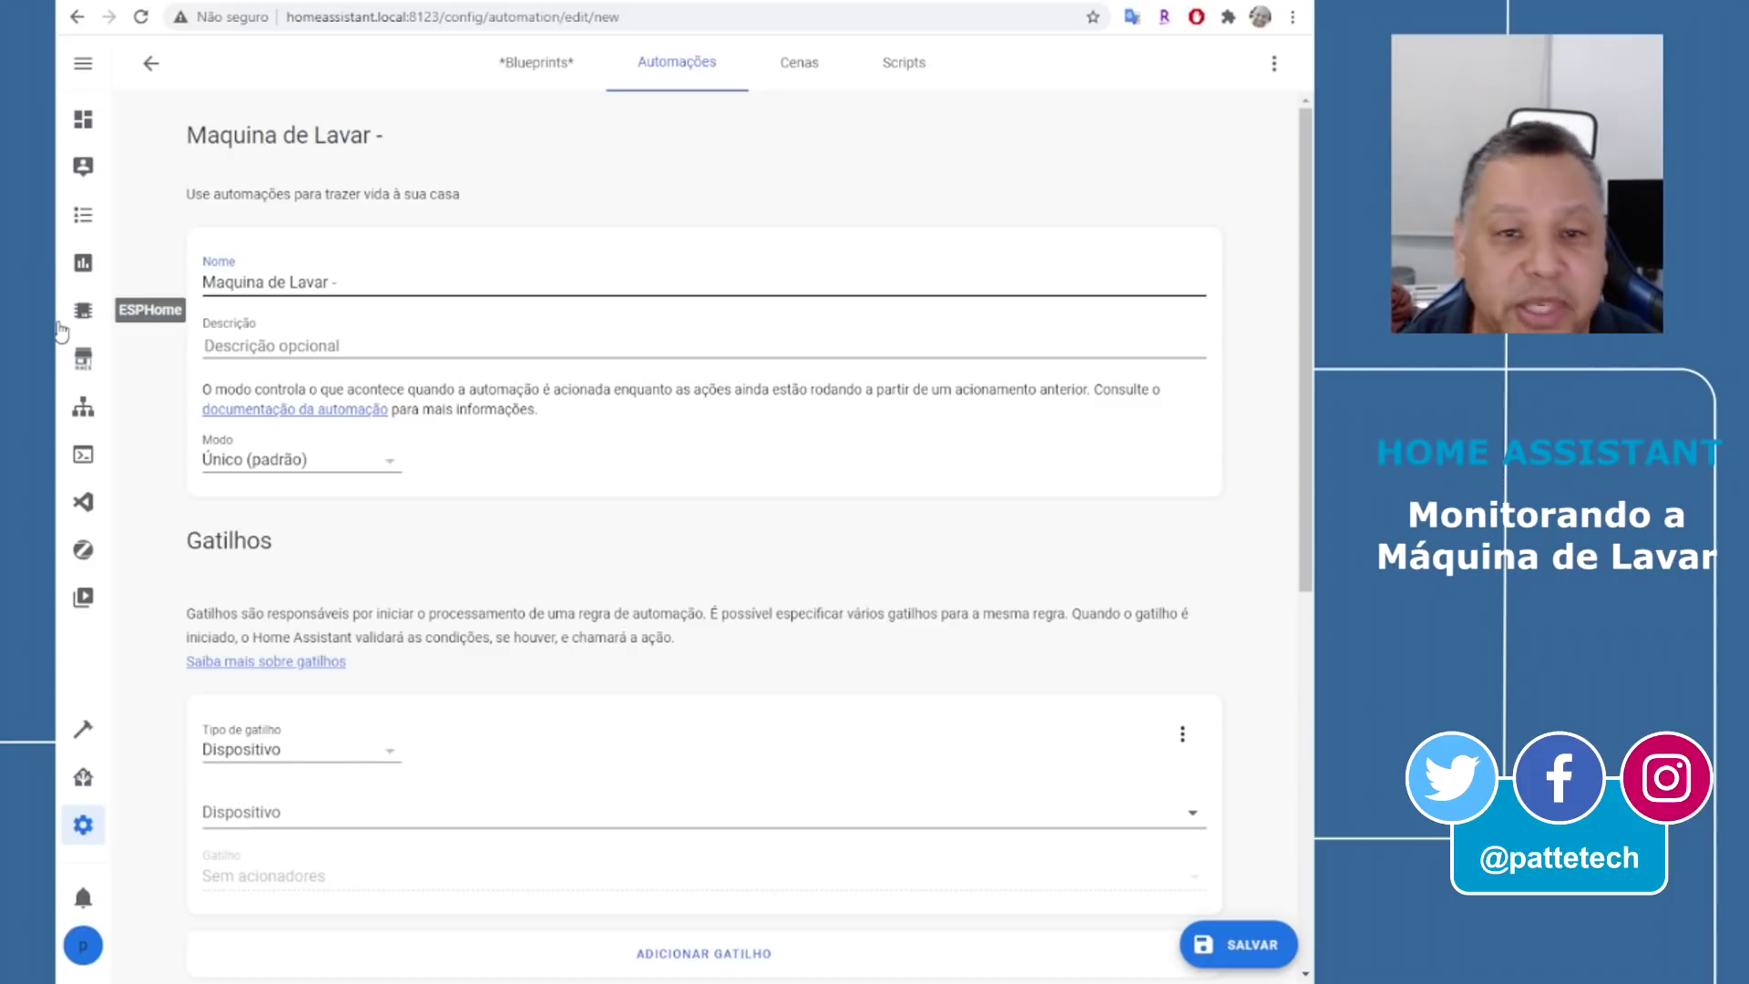
type("Enchendo")
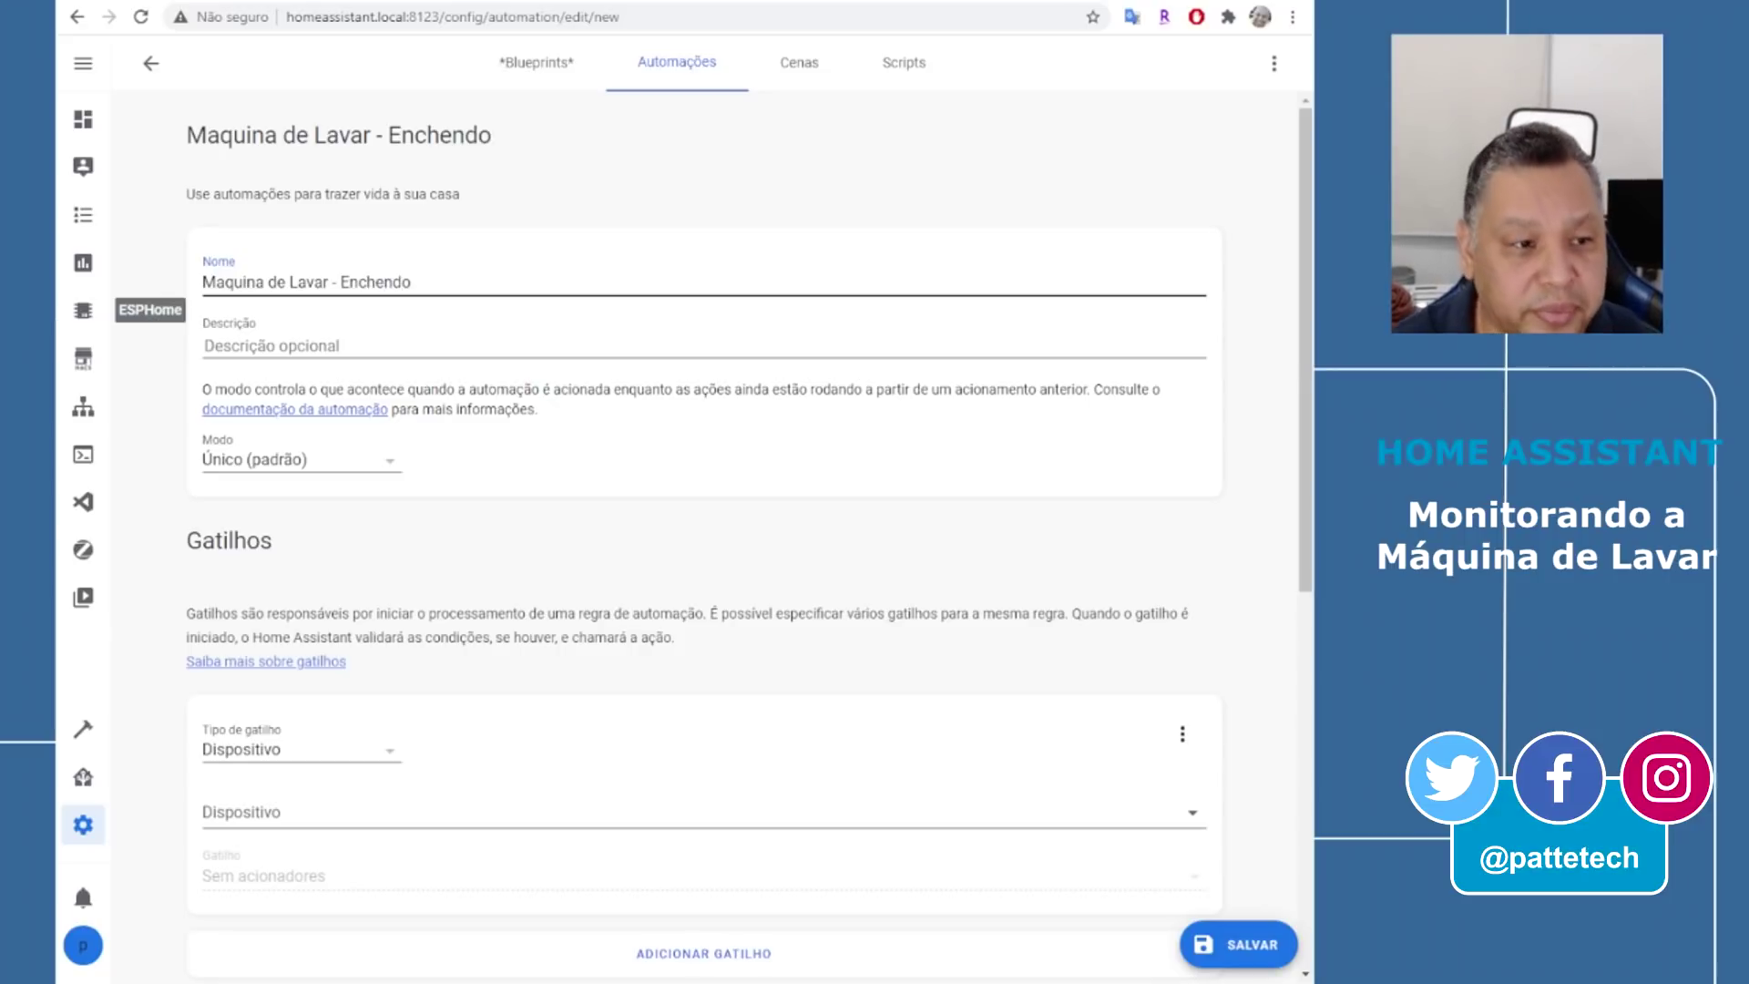
Set the trigger's device to Plugue Maquina de Lavar and its event to "Plugue Maquina de Lavar power power changes"
scroll(460, 360, "down", 1)
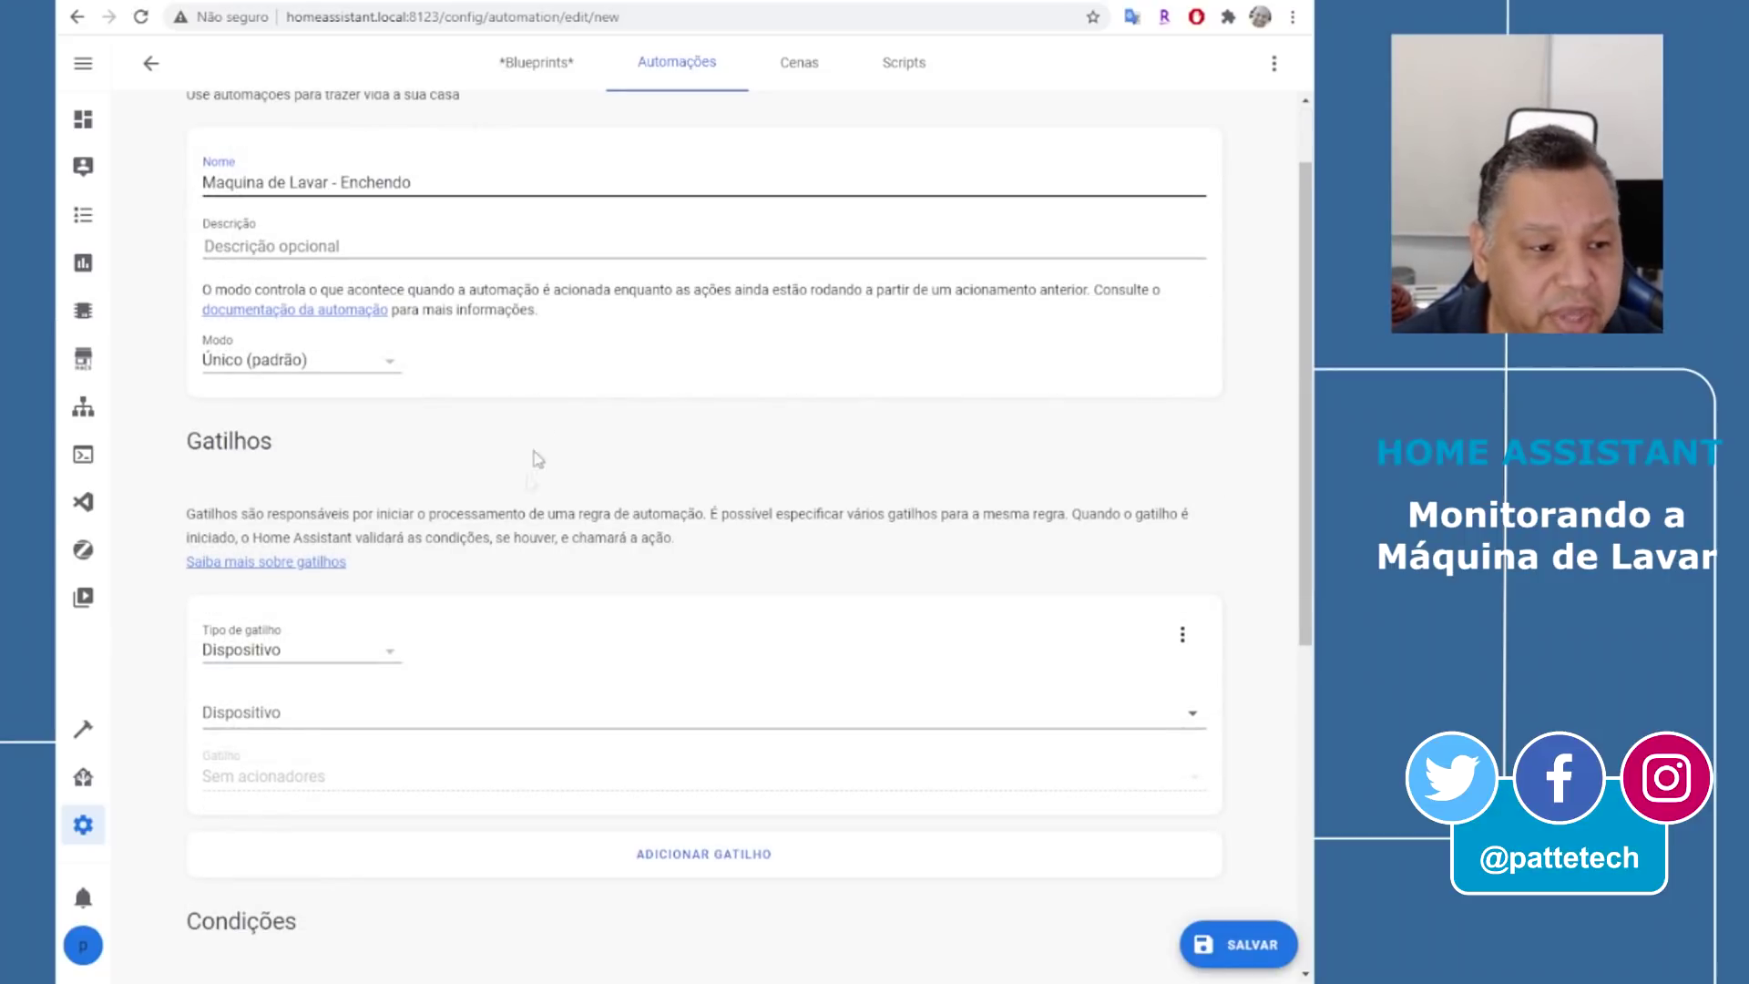
scroll(542, 451, "down", 2)
left_click_drag(205, 238, 275, 241)
left_click(533, 262)
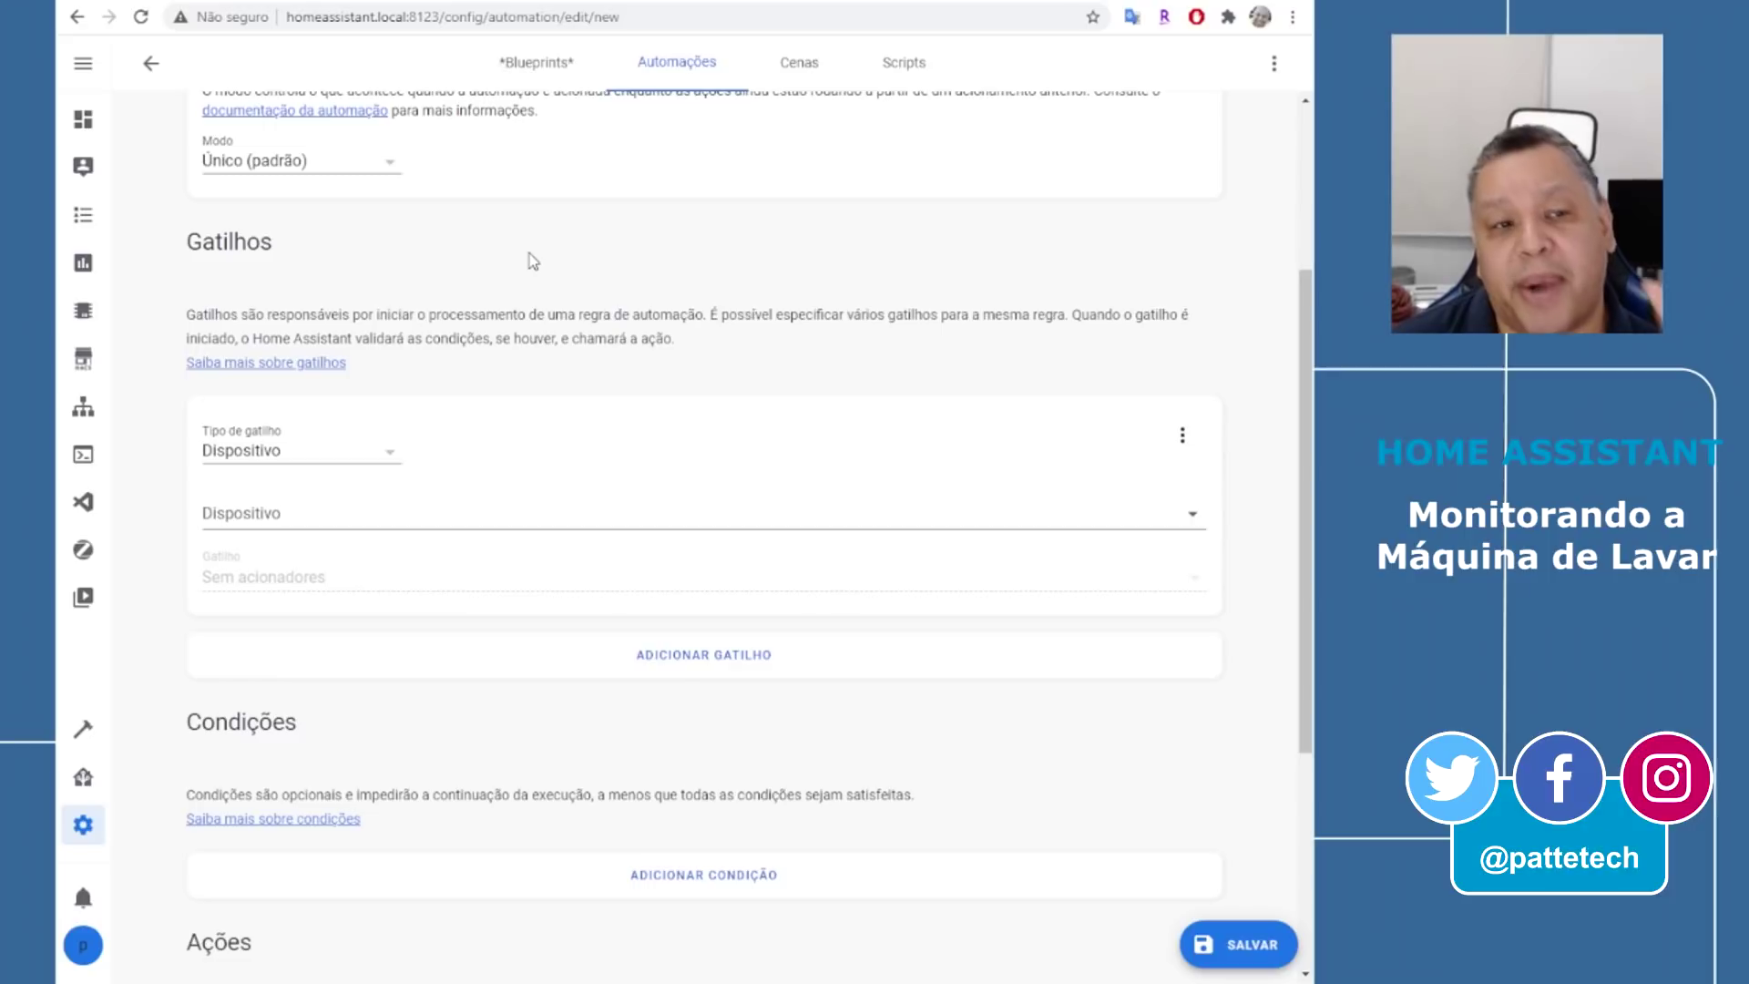
scroll(533, 262, "up", 2)
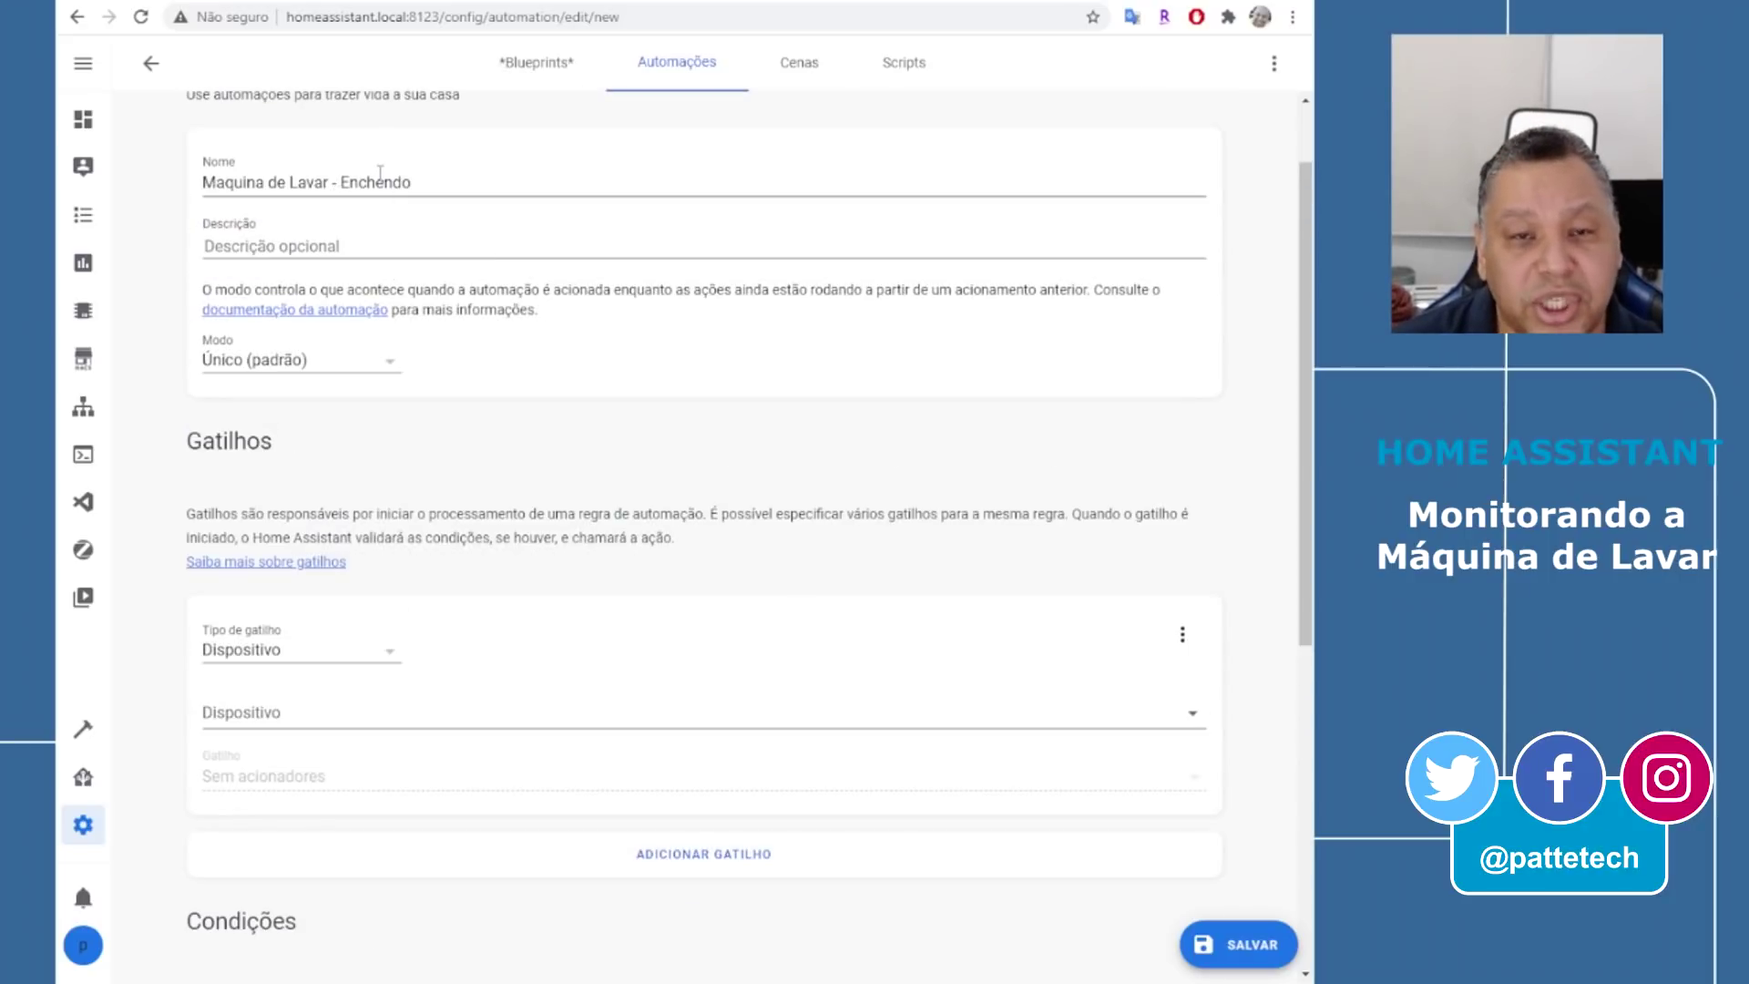
scroll(410, 455, "down", 3)
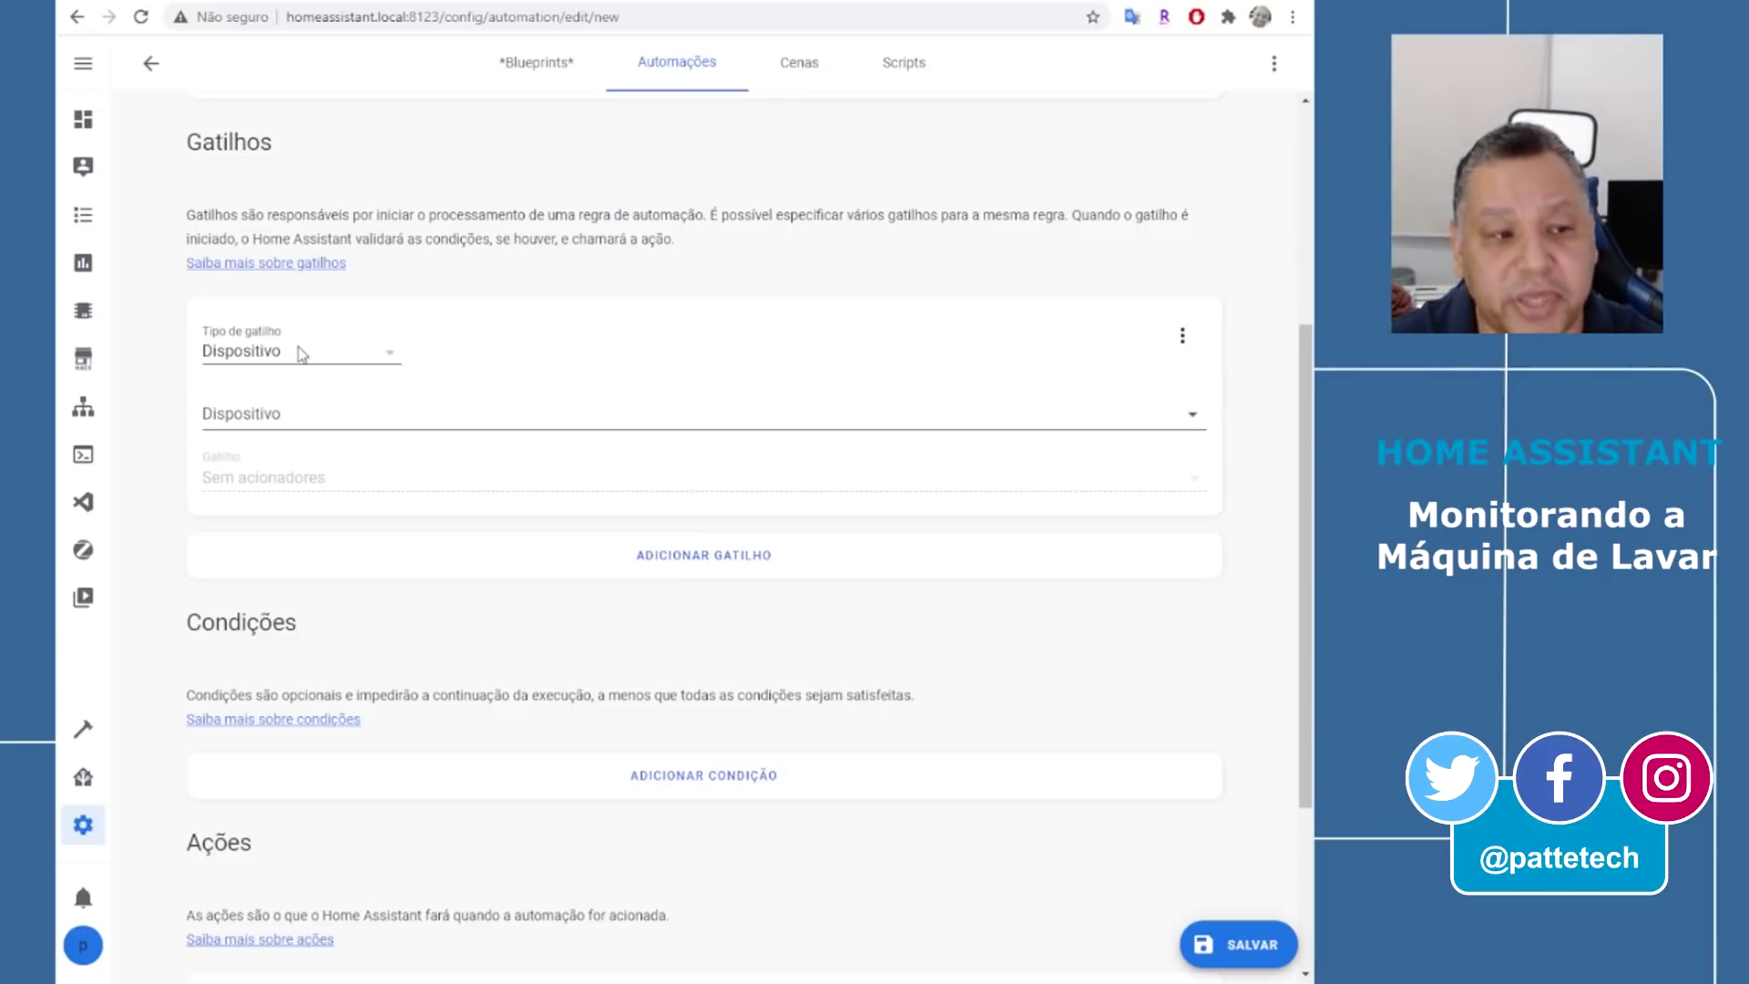
left_click(341, 419)
type("plugue")
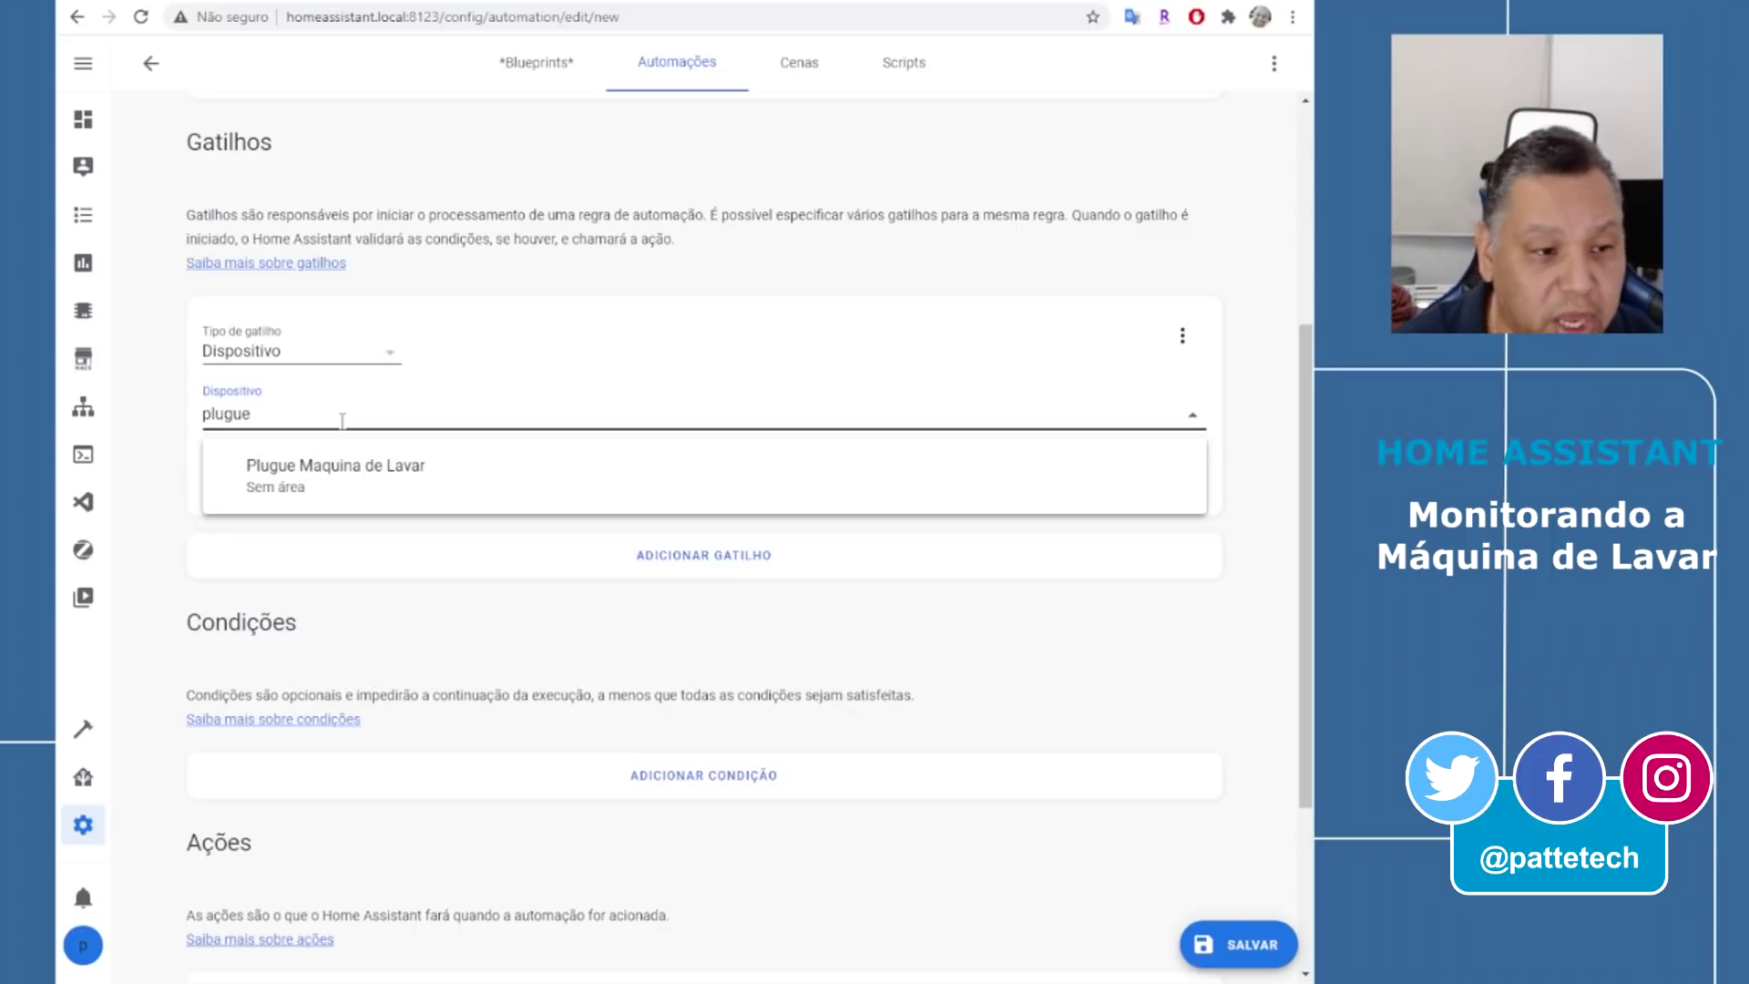
left_click(372, 485)
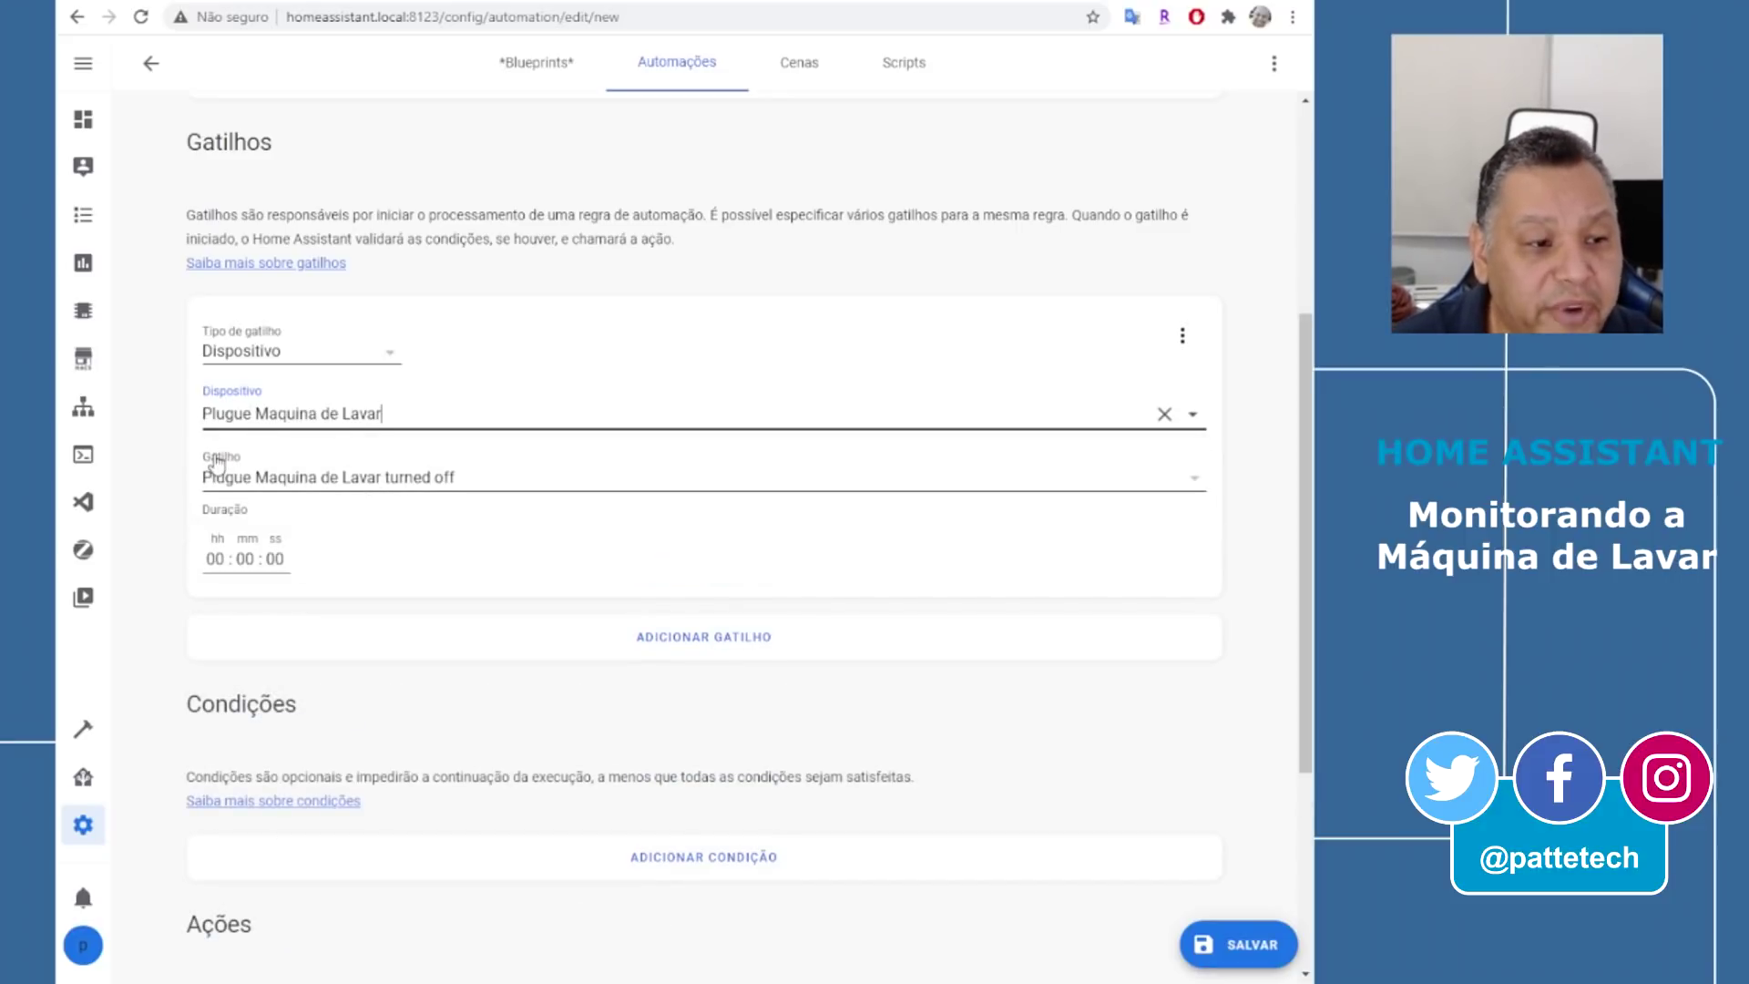
left_click(425, 491)
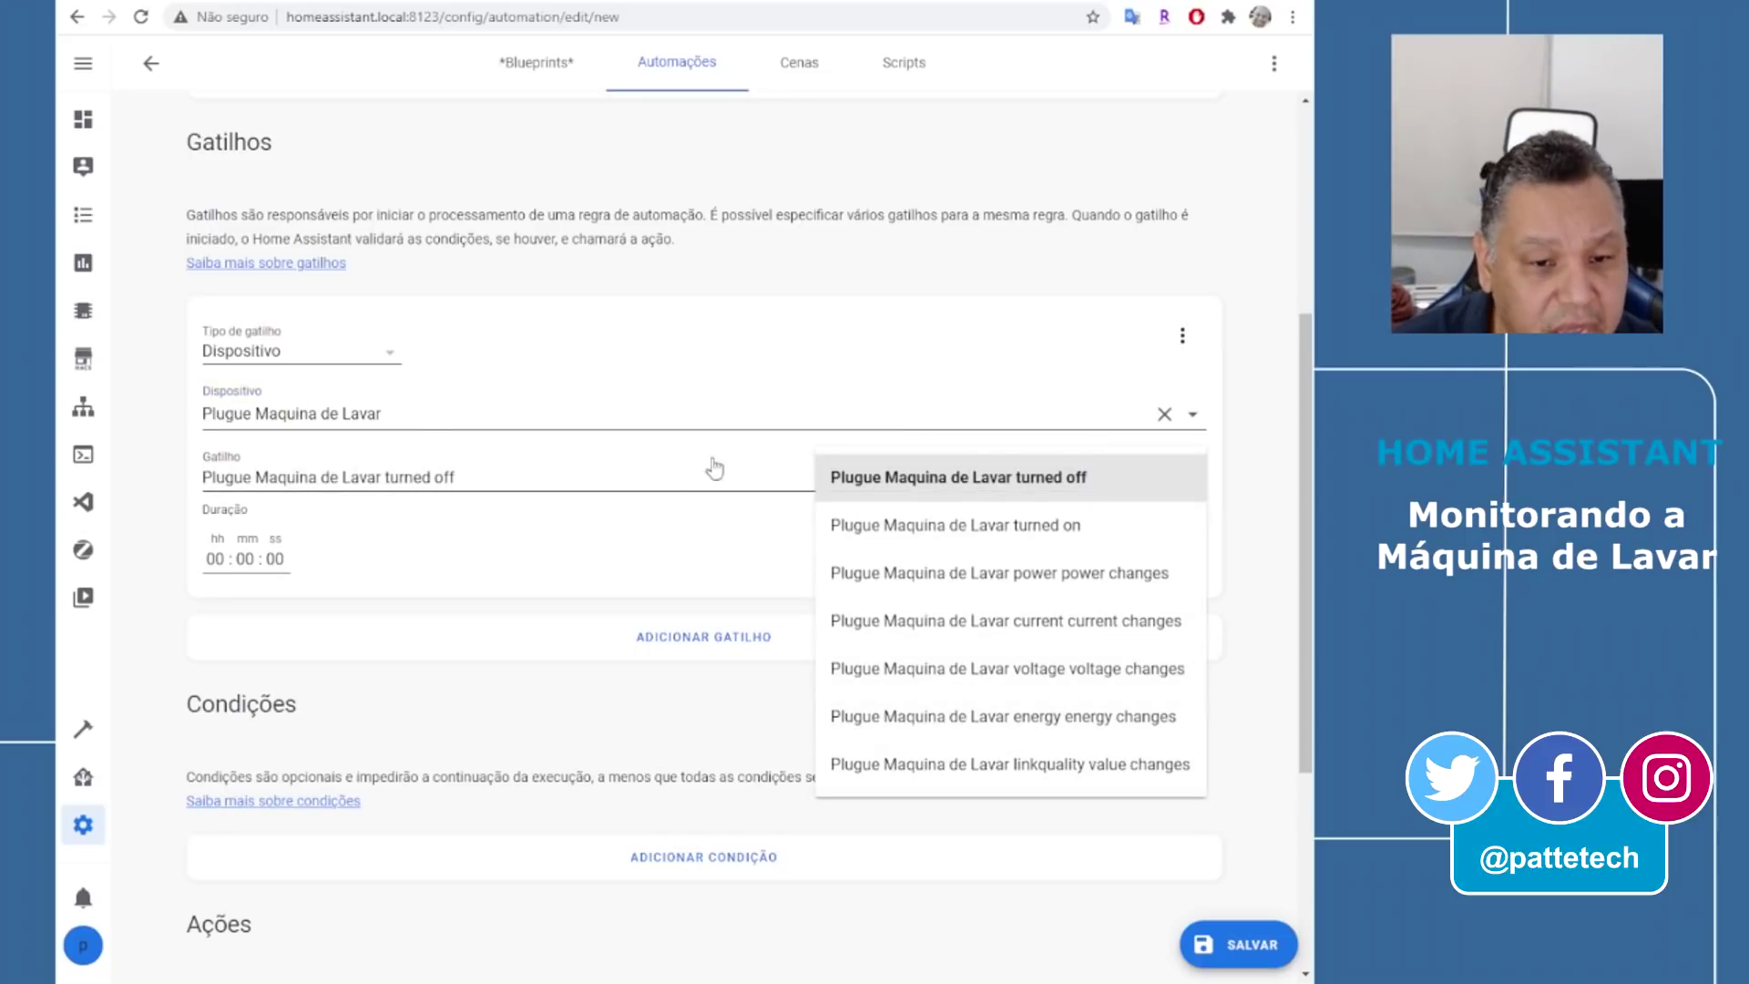
left_click(1115, 574)
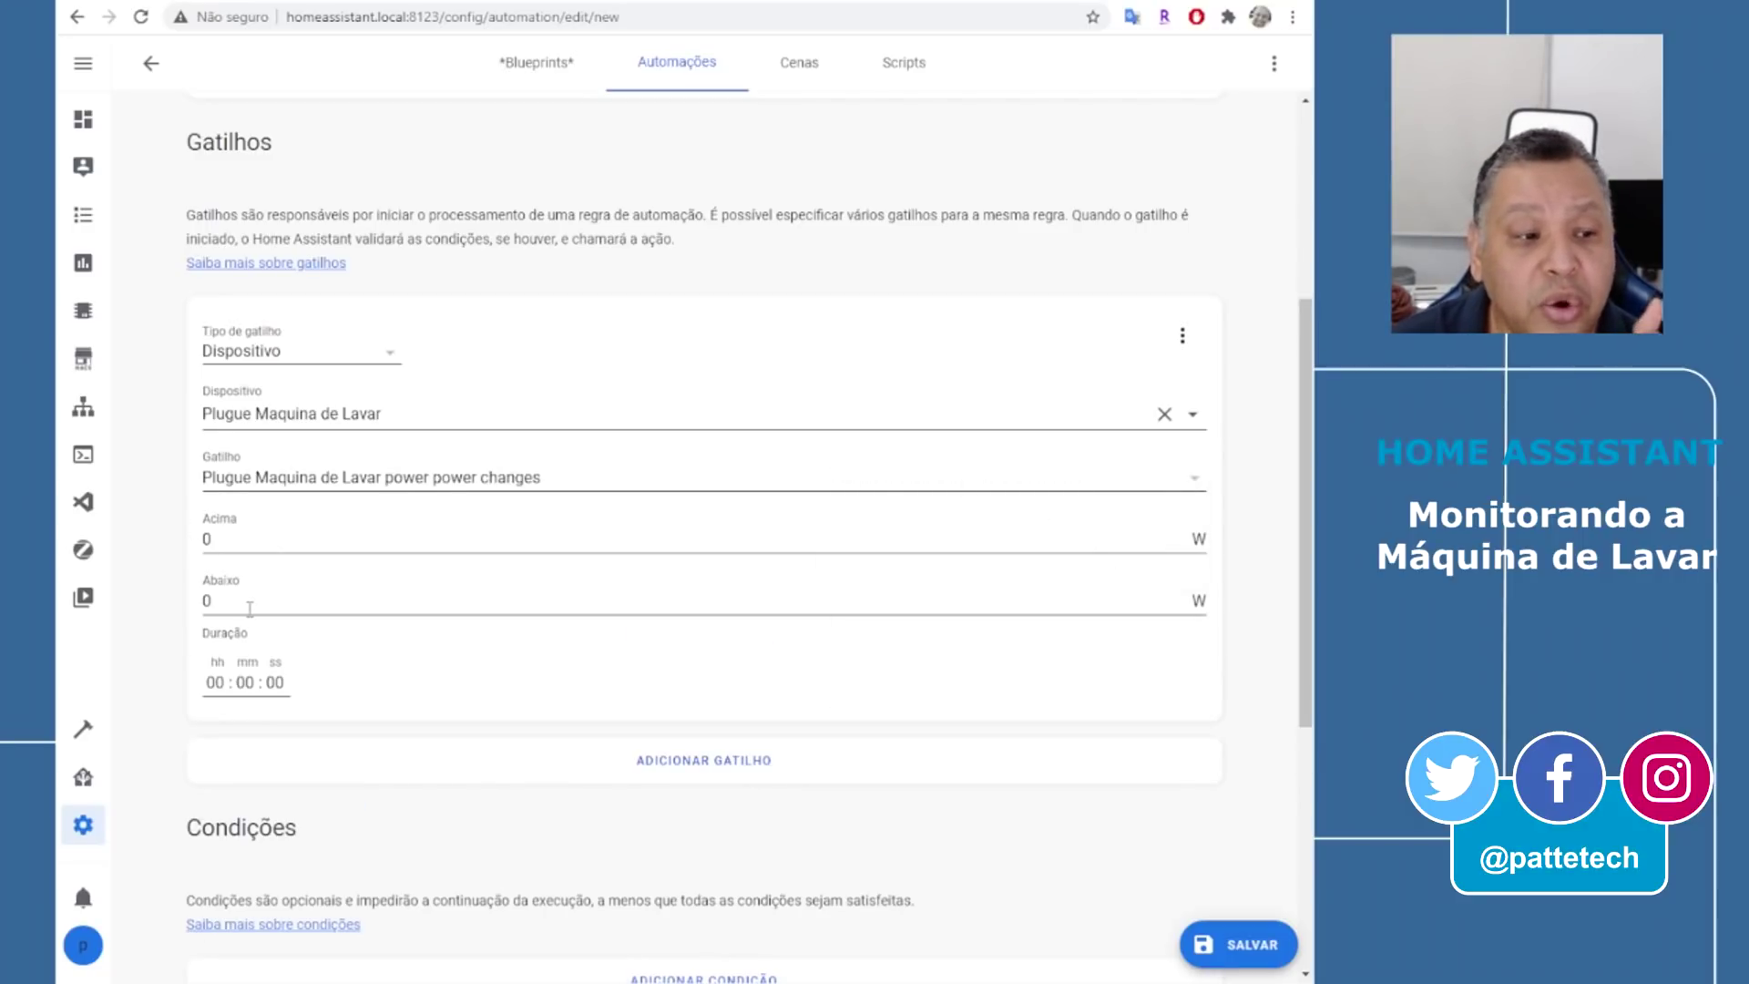
Set the power trigger's thresholds to above 3 W and below 10 W
double_click(244, 543)
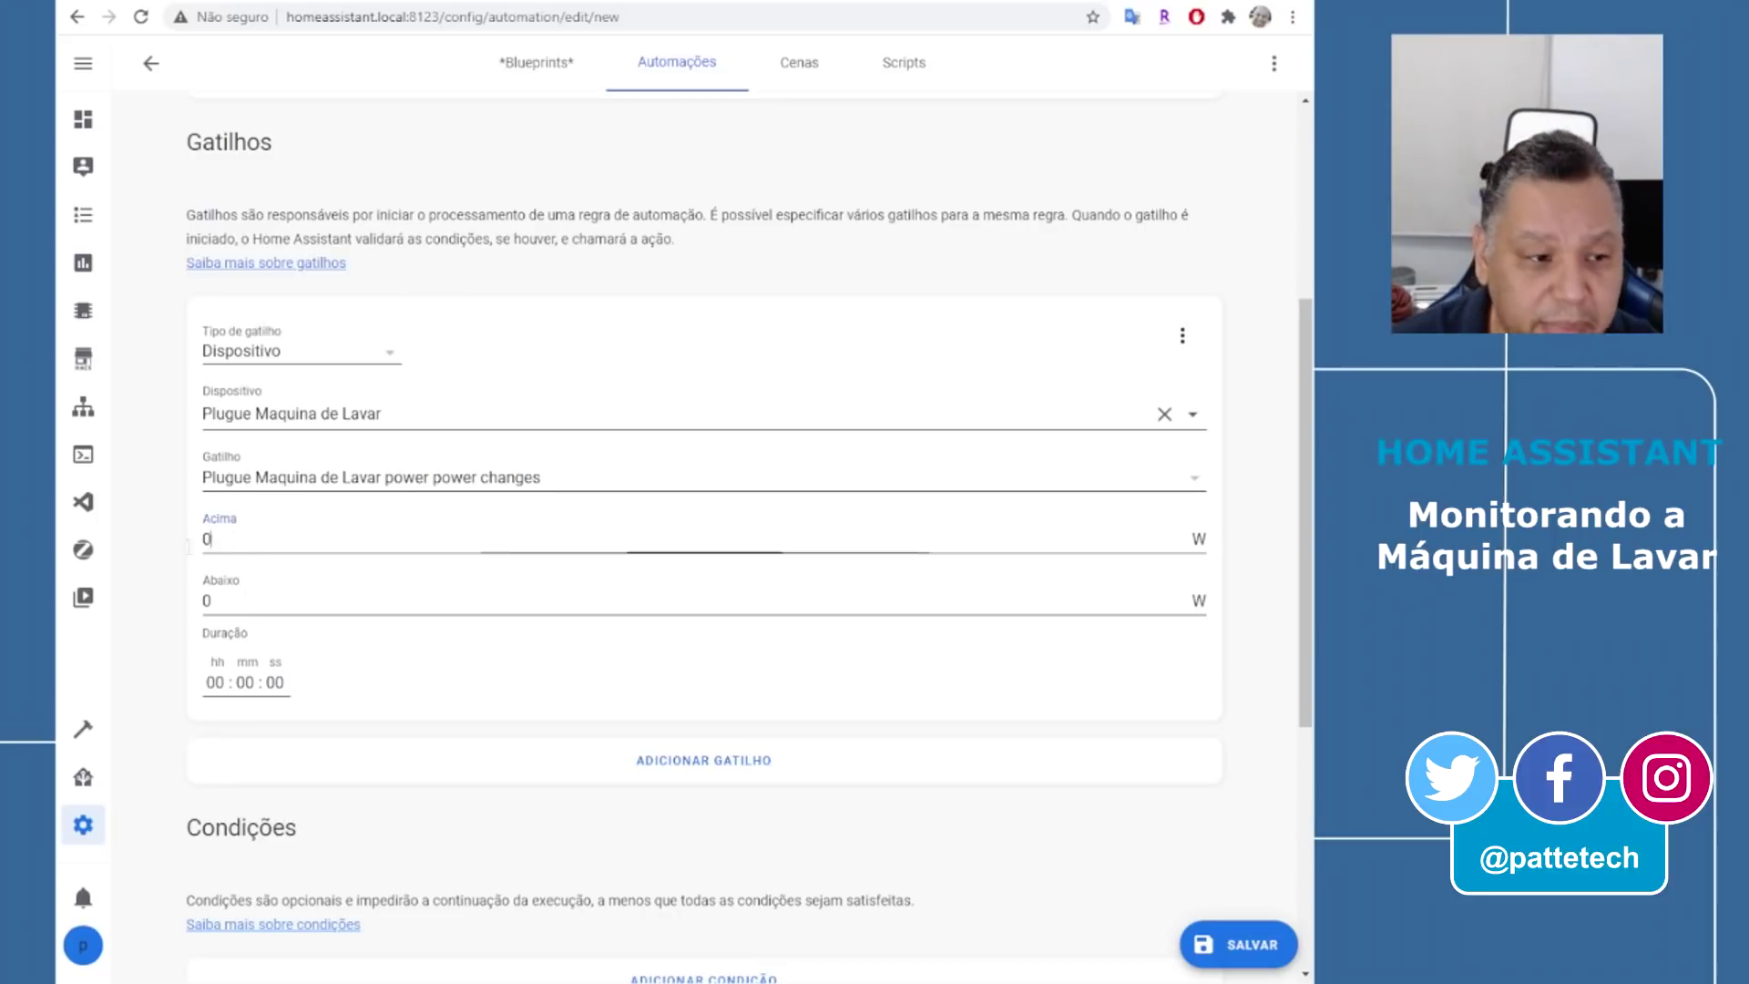
type("3")
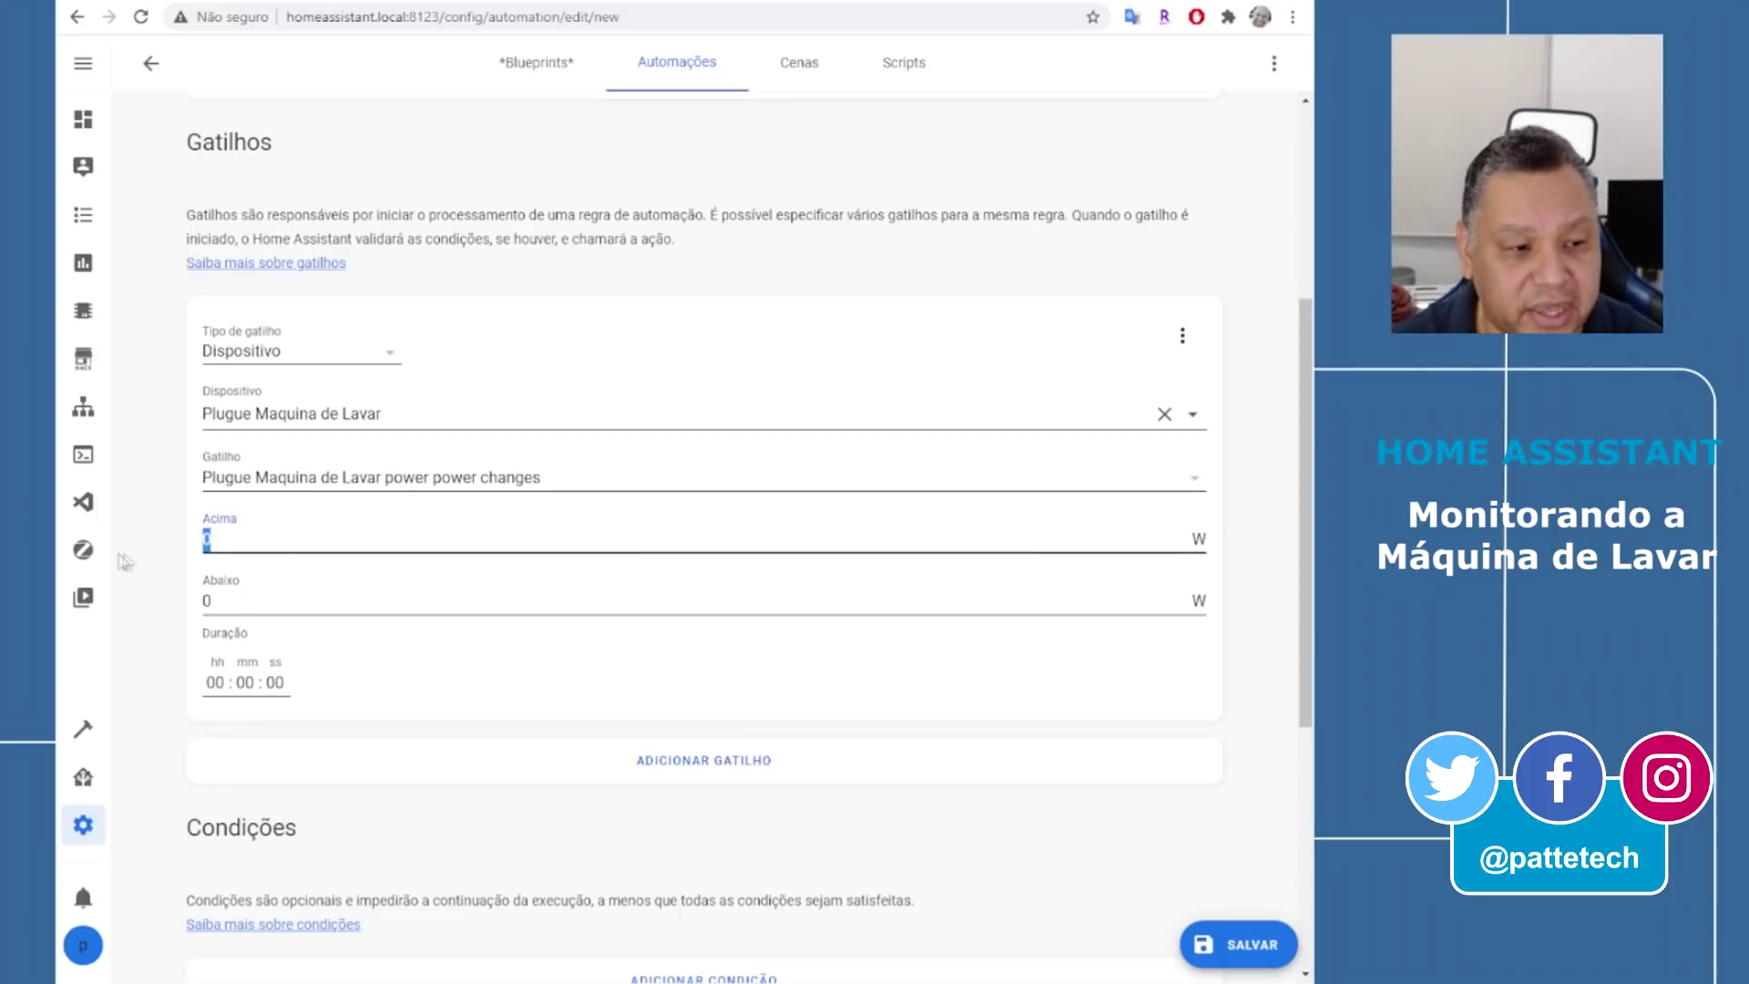
double_click(244, 605)
type("10")
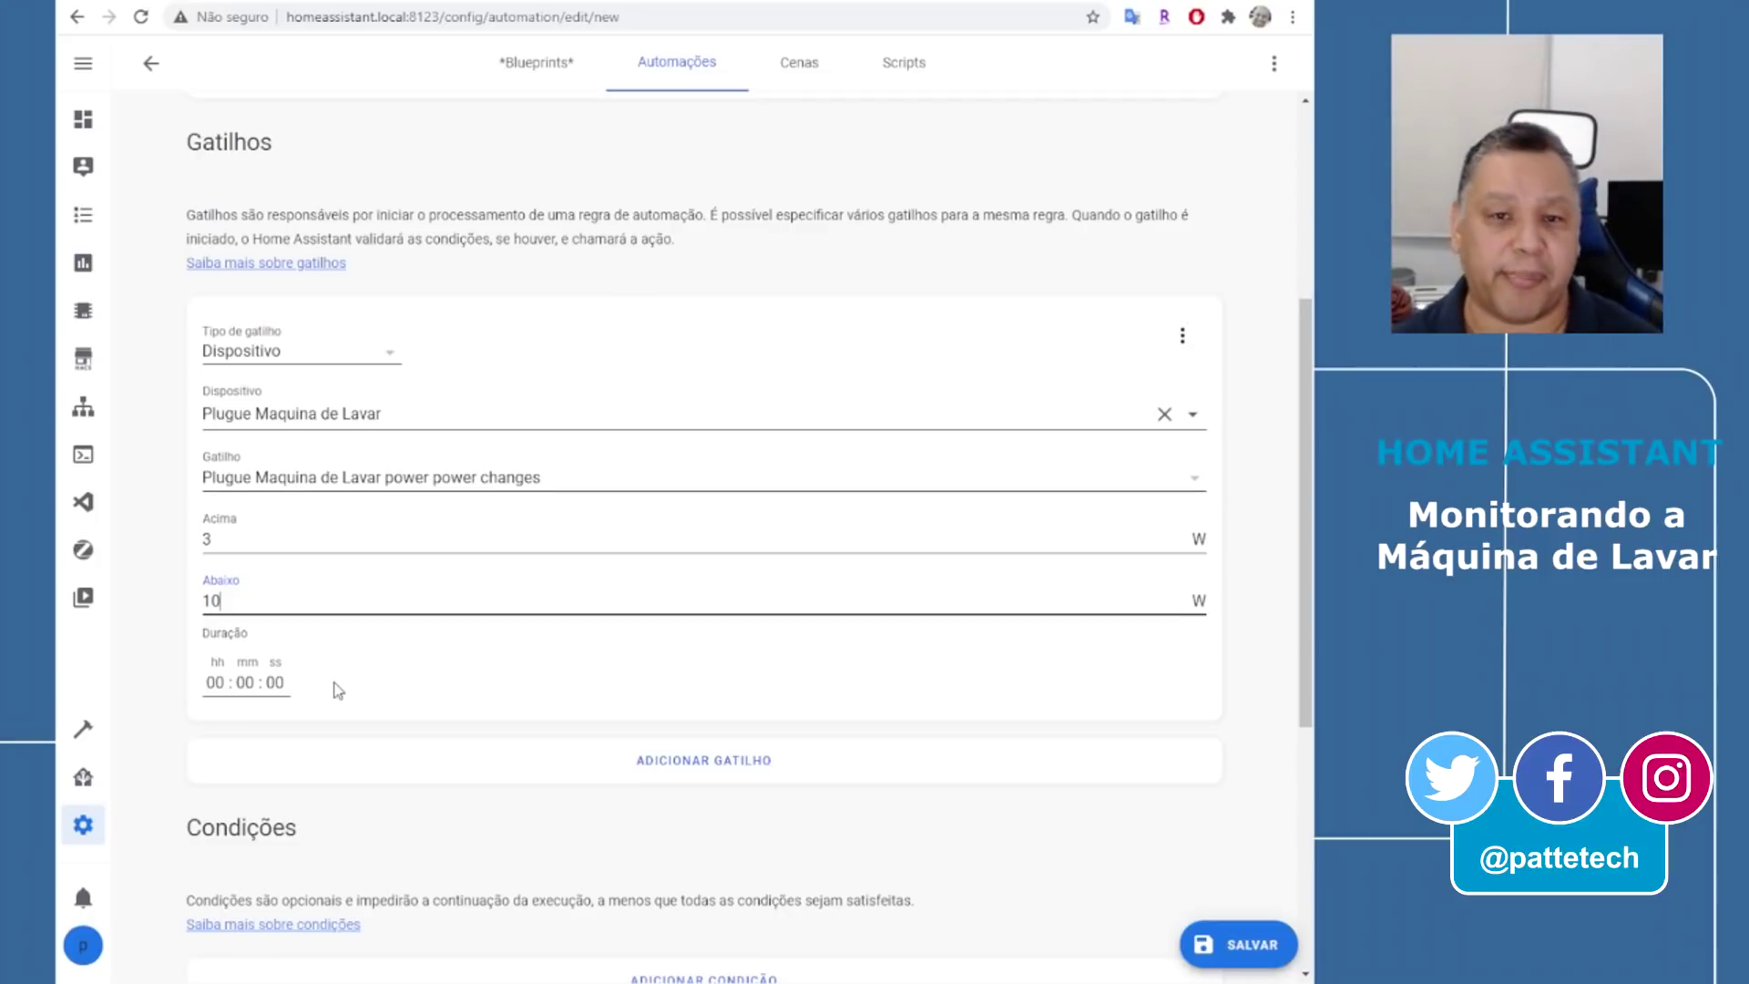
left_click(424, 675)
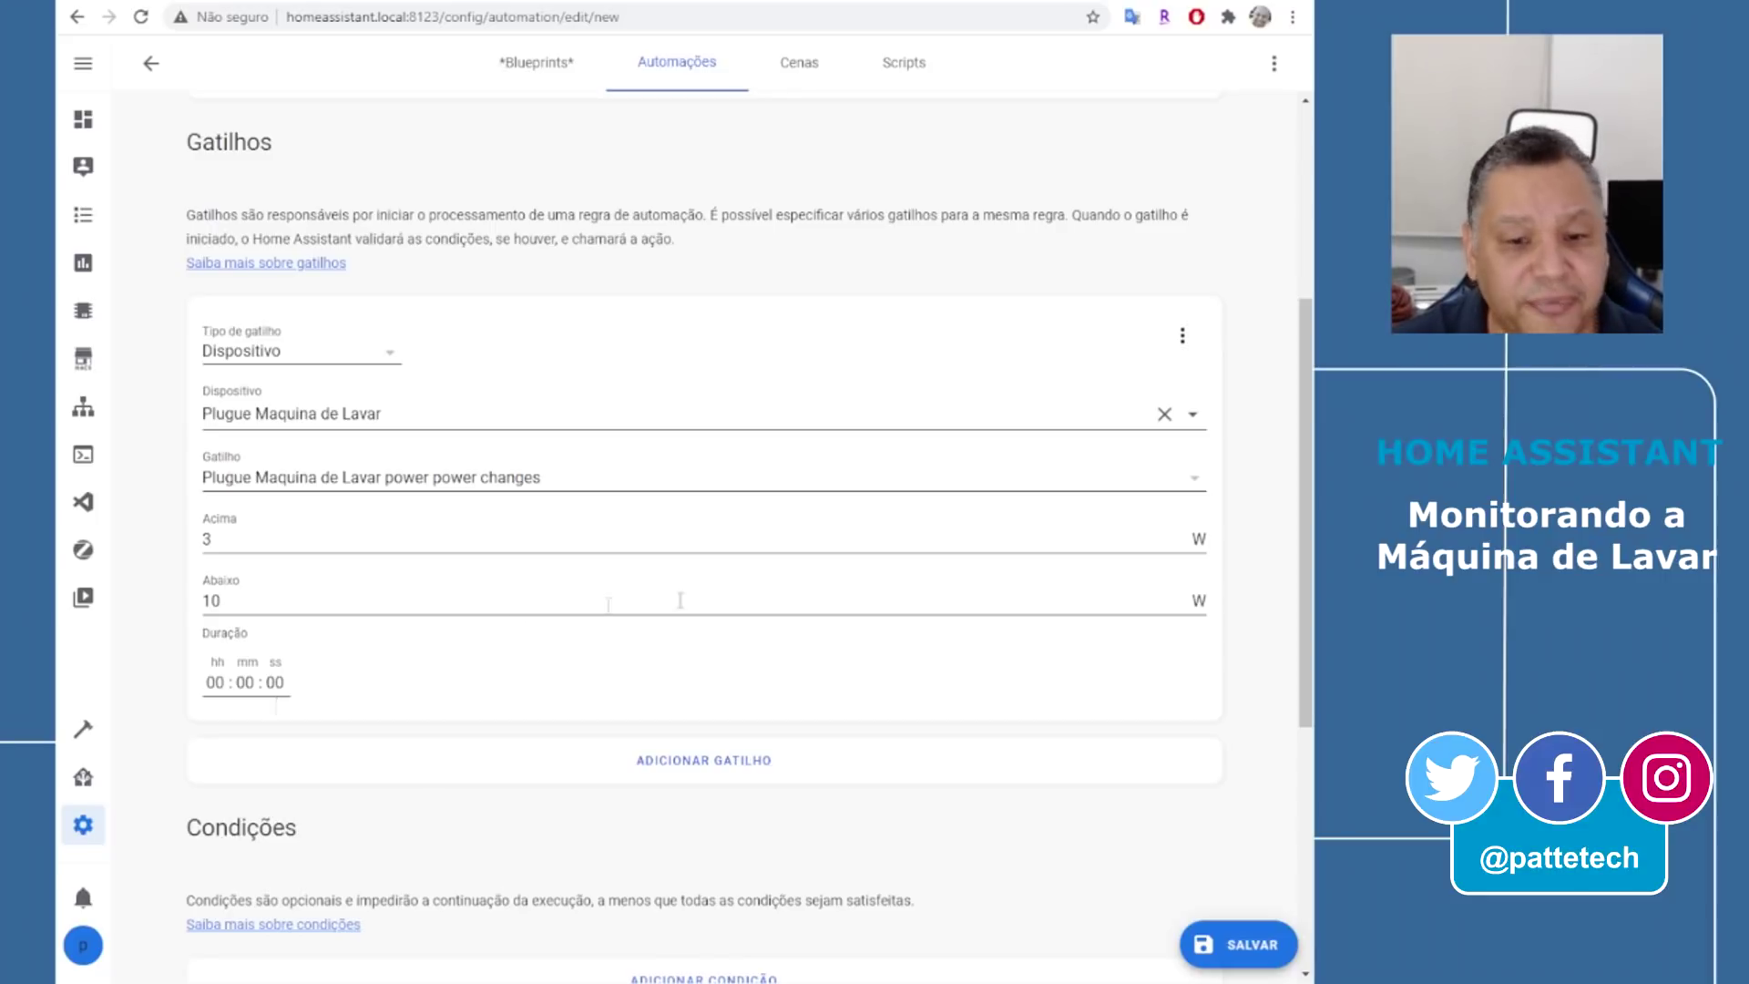
Make the automation's first action an Iniciar Serviço call to "Entrada de seleção: Select" (input_select.select_option)
scroll(774, 597, "down", 5)
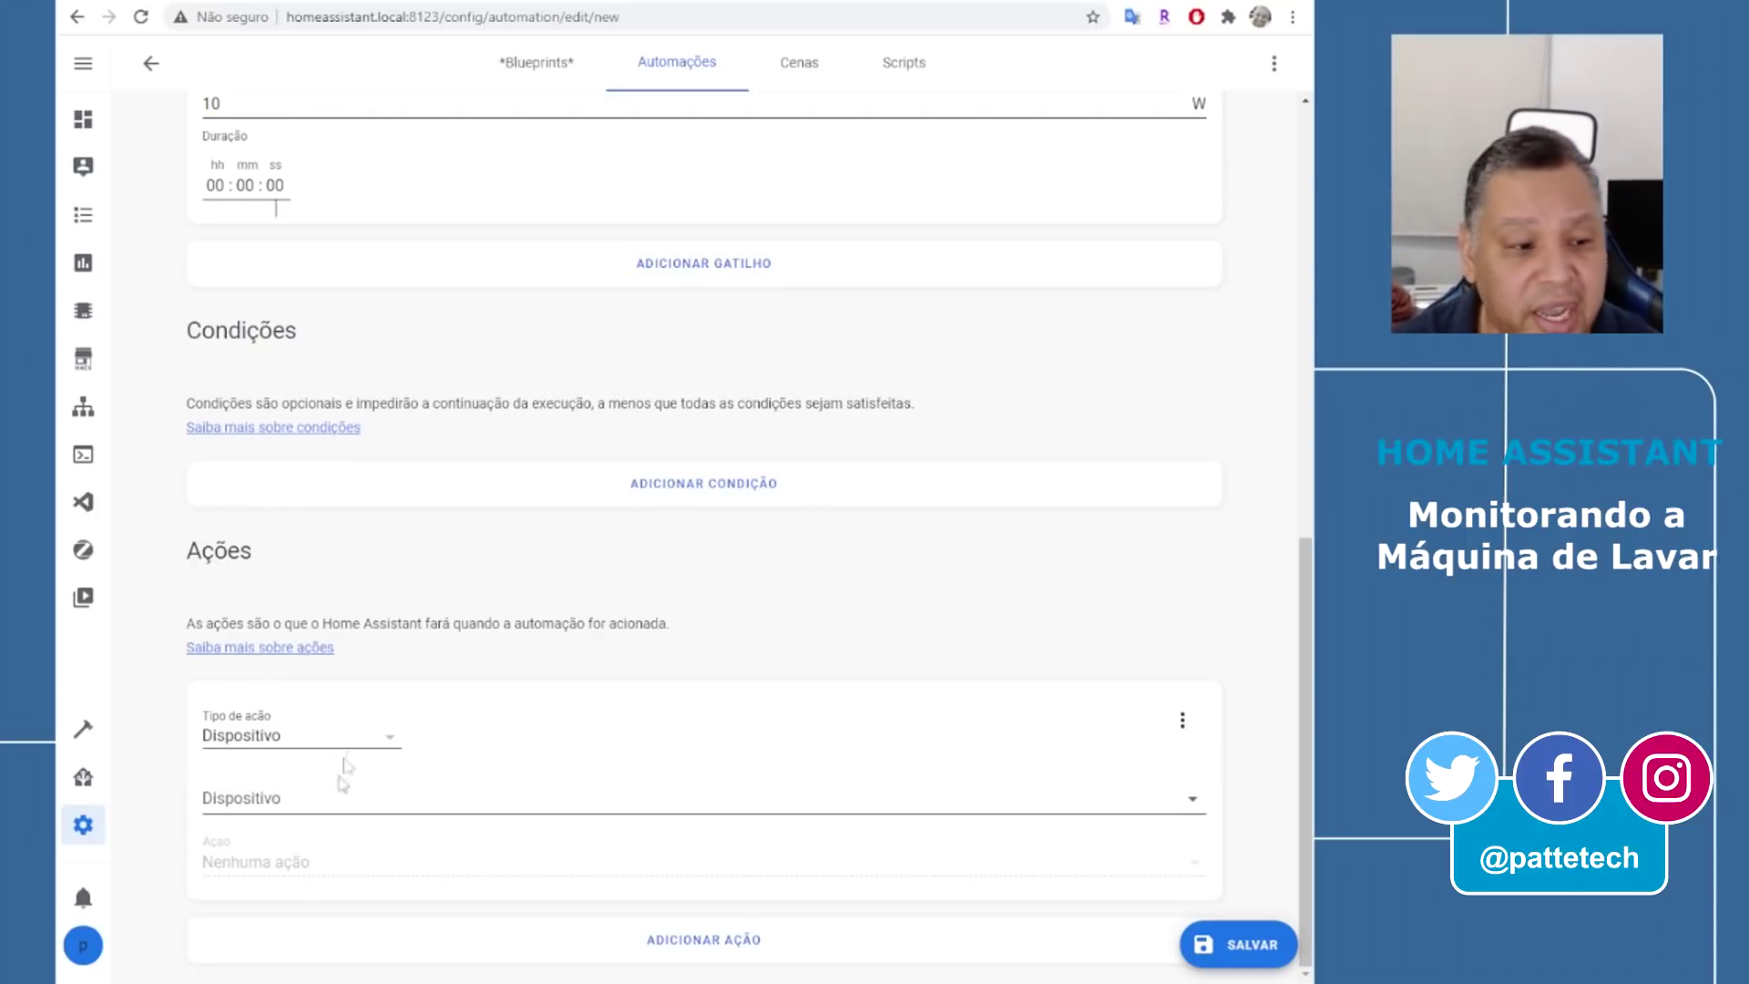
left_click(250, 734)
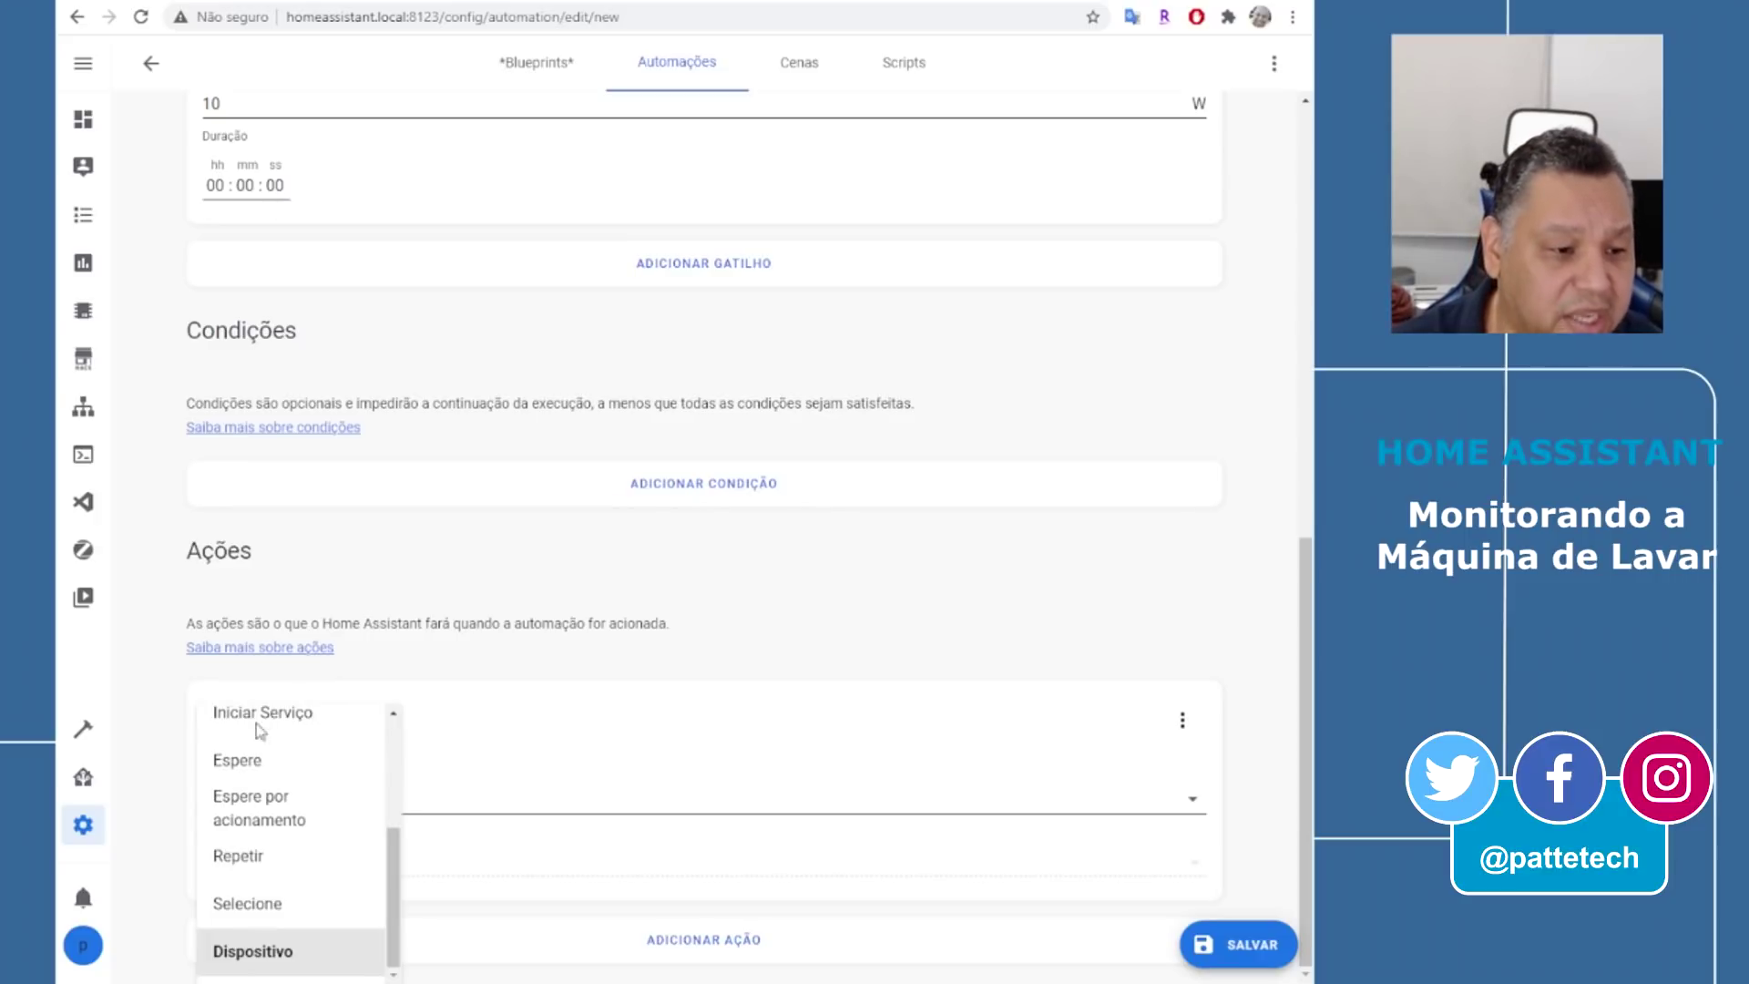
left_click(263, 715)
left_click(583, 789)
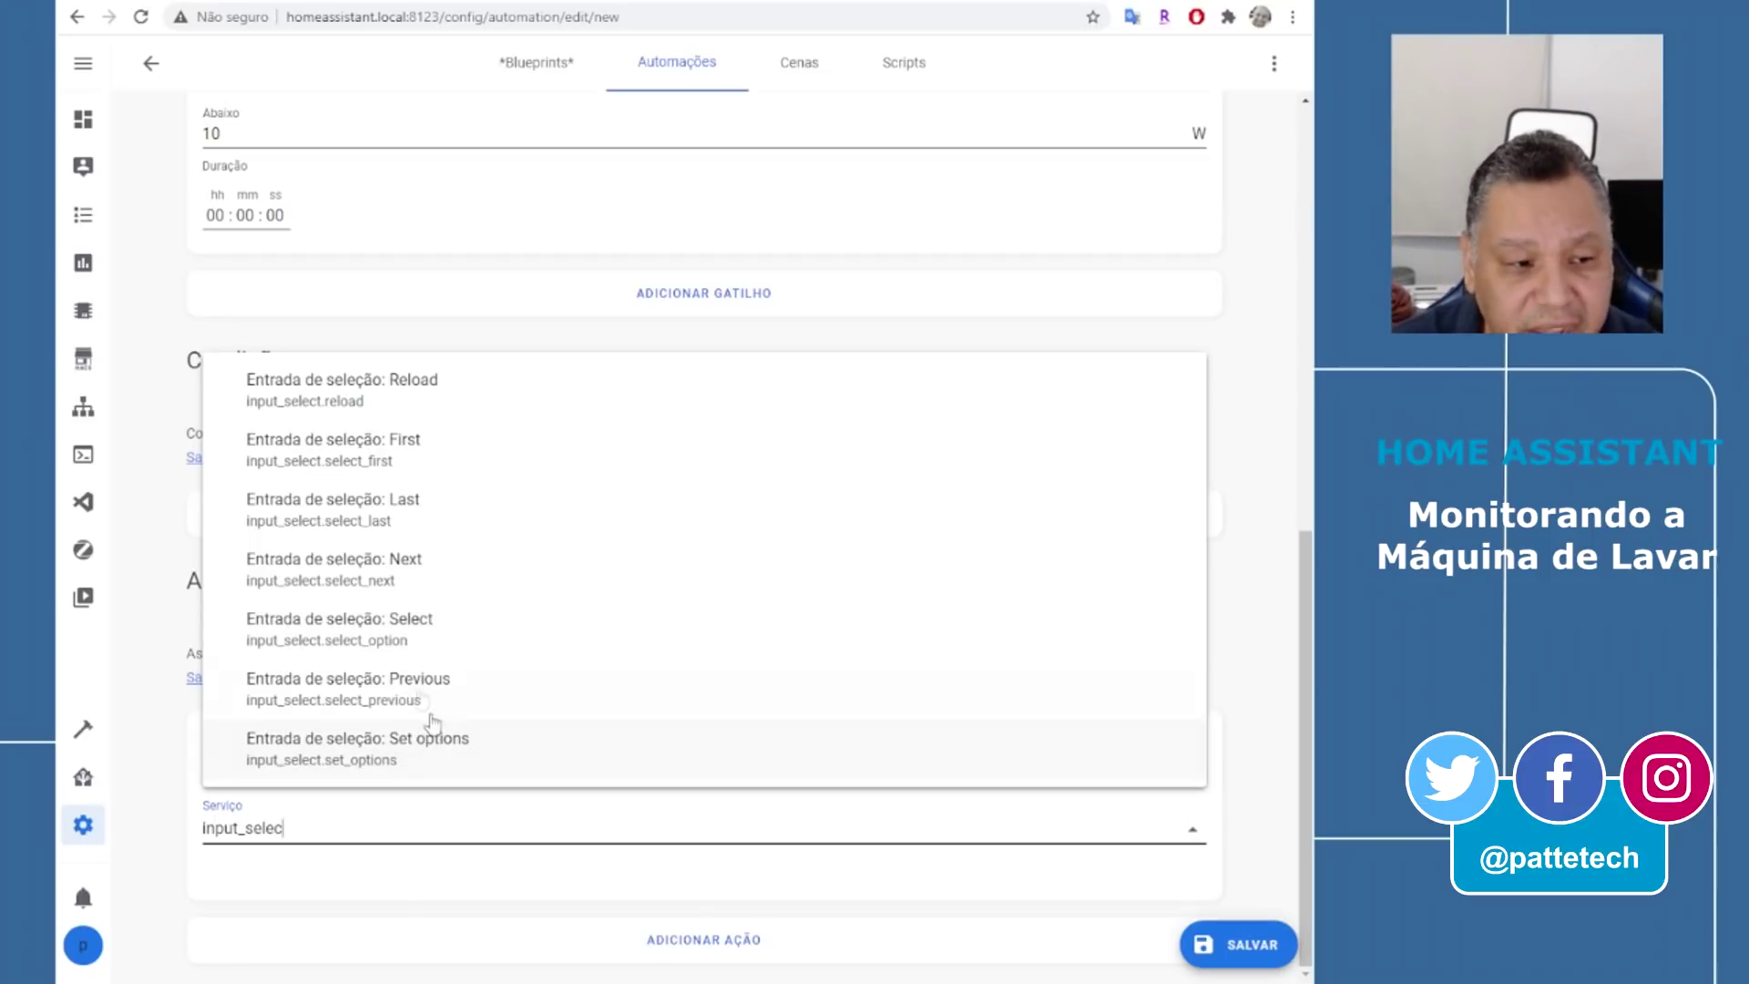
left_click(412, 629)
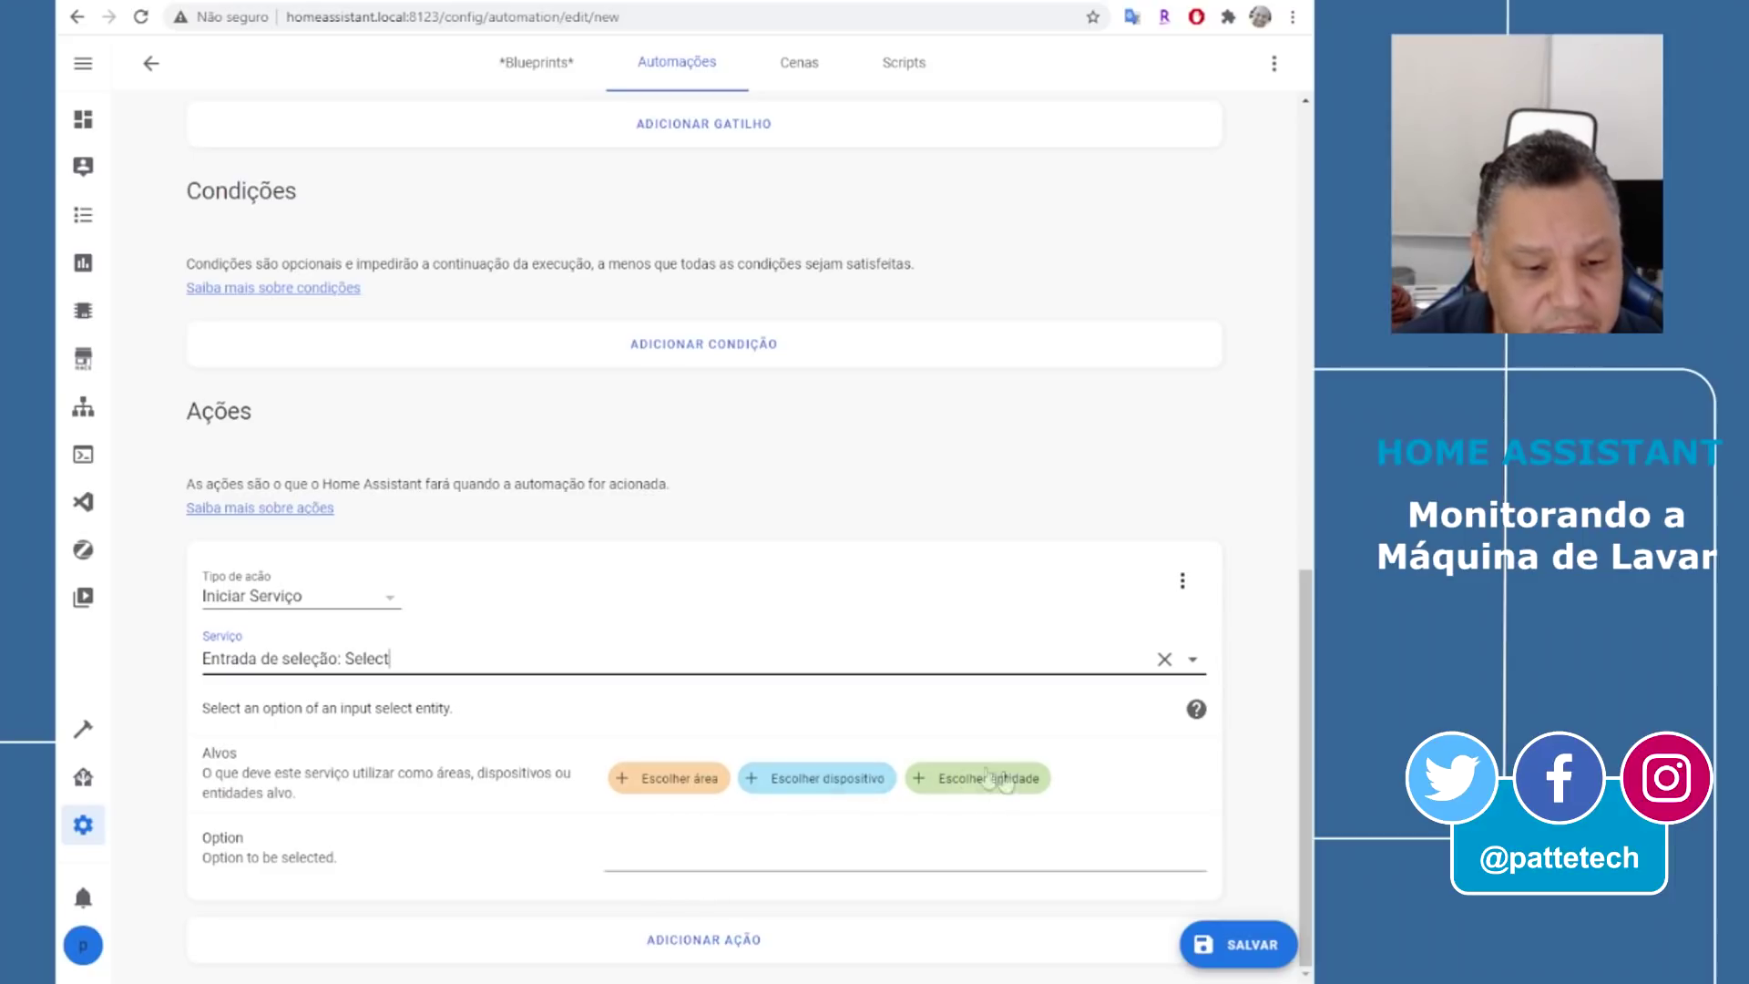
Target the Maquina de Lavar entity in the service call, set the option to "Enchendo", and save the automation
left_click(943, 789)
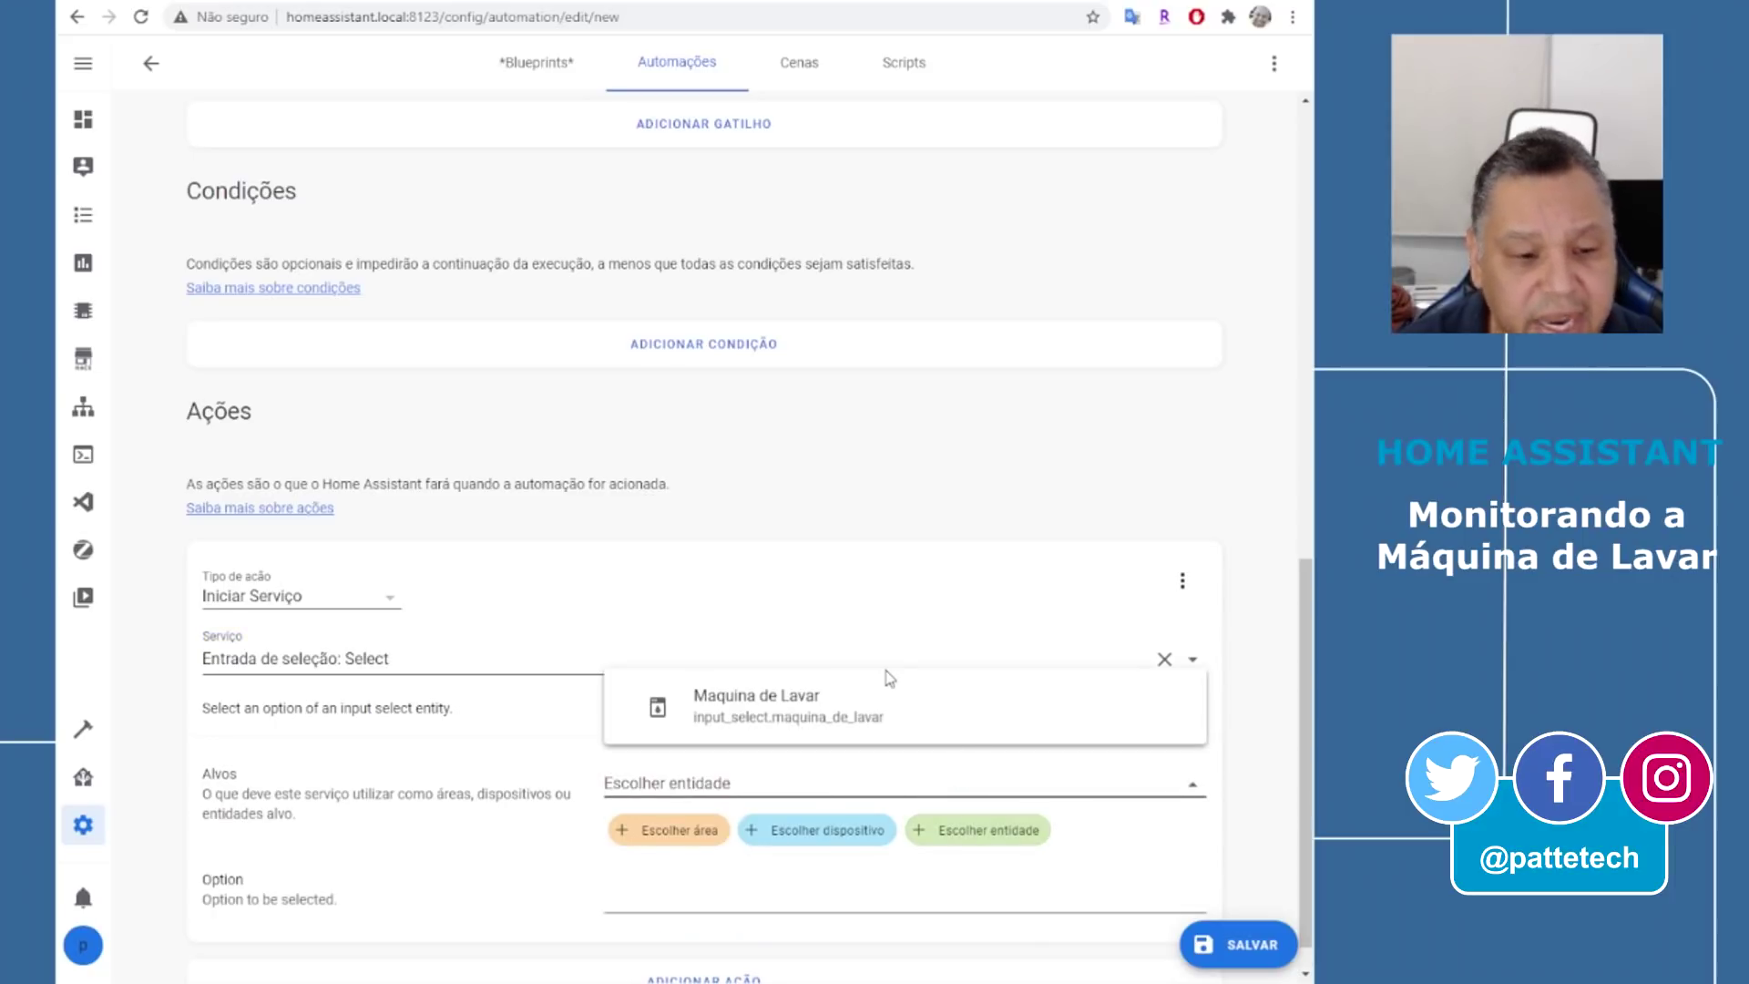
left_click(833, 717)
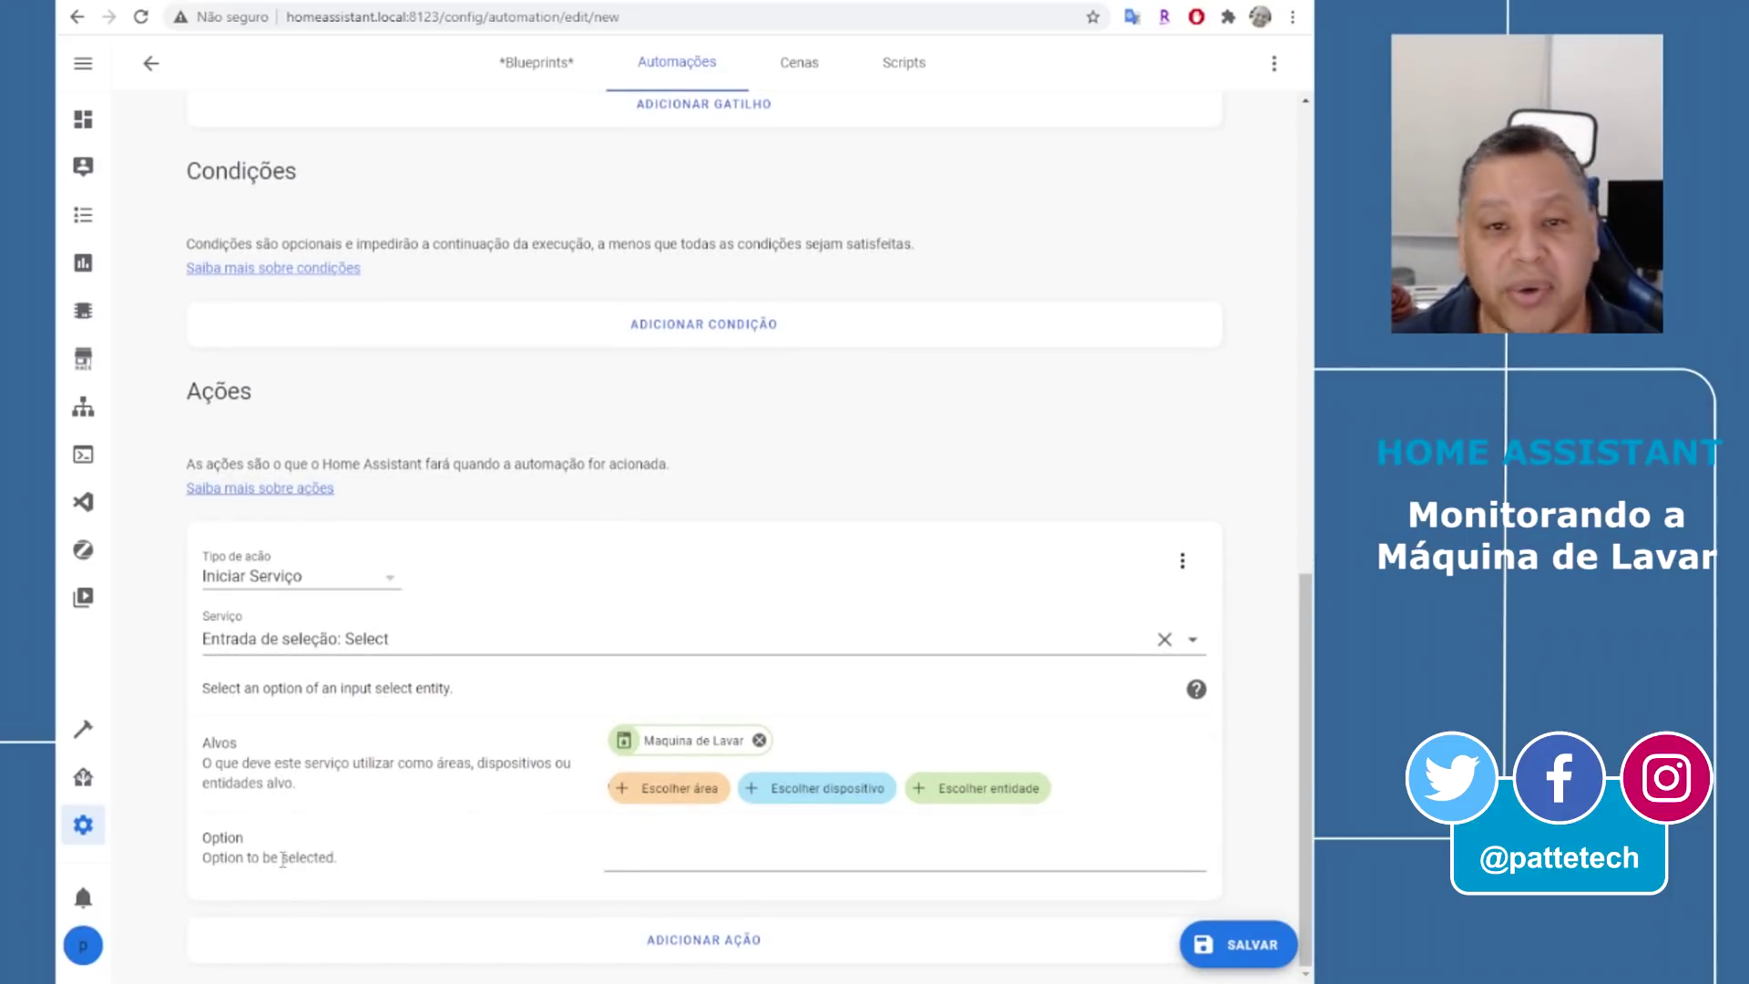
left_click(673, 858)
type("Enchendo")
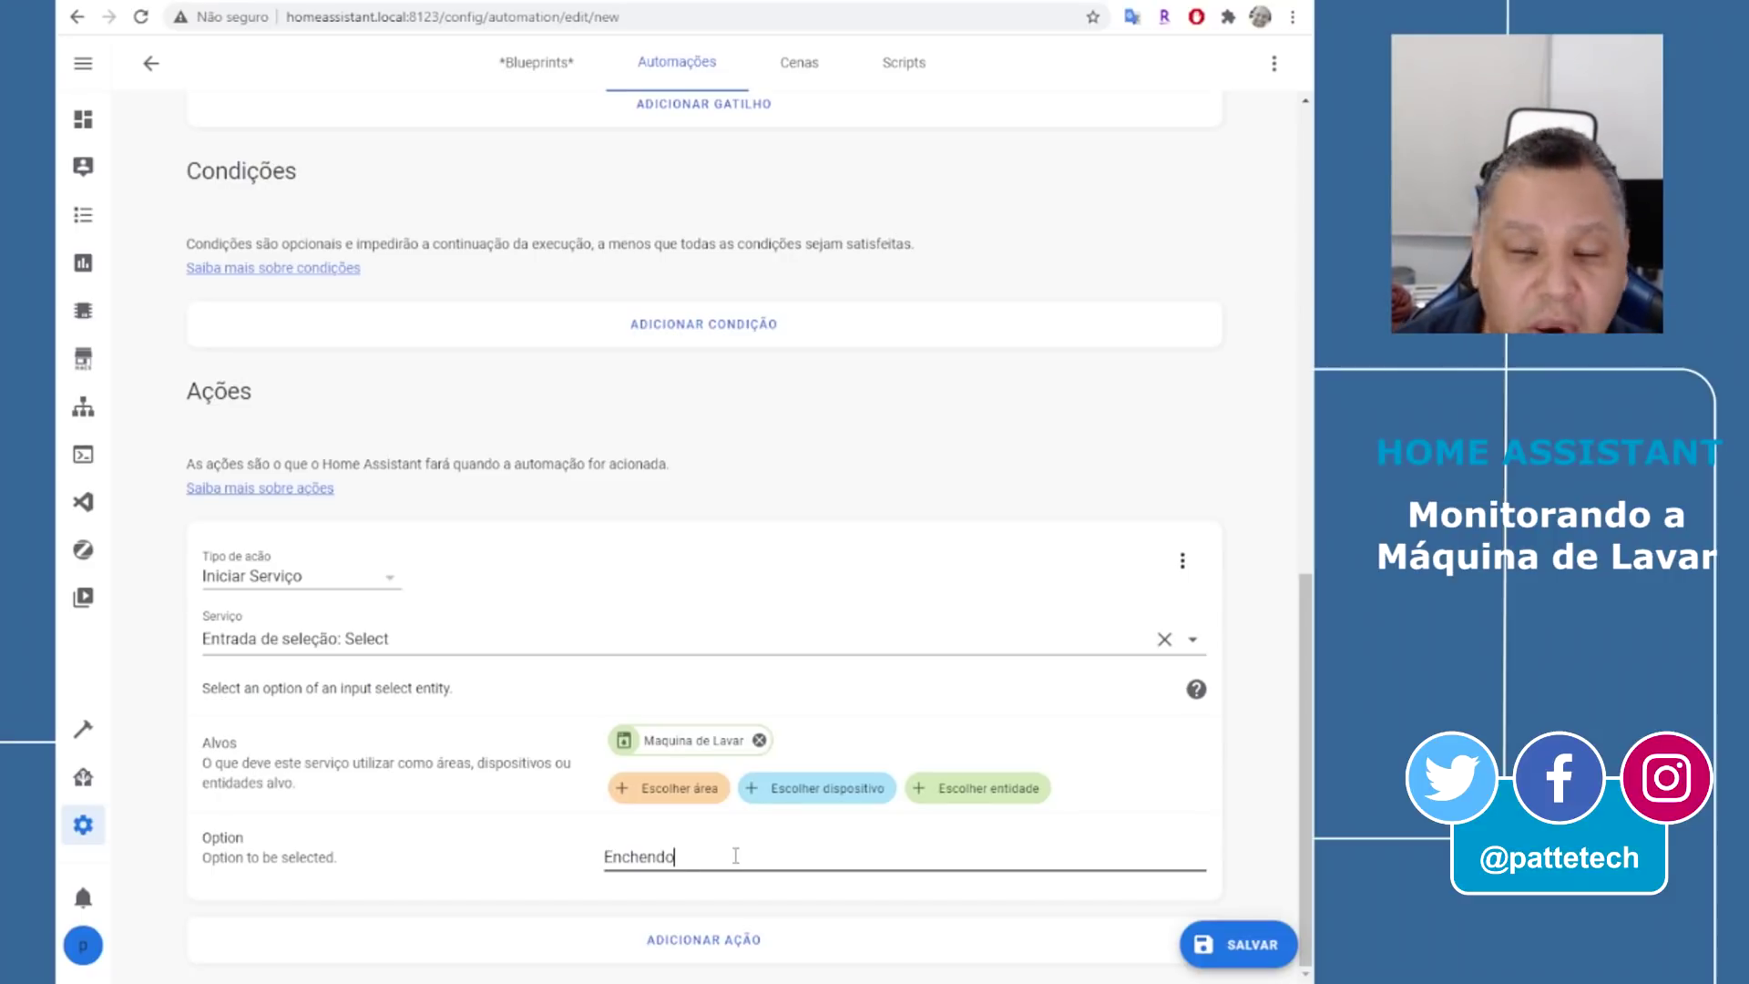
left_click(1239, 945)
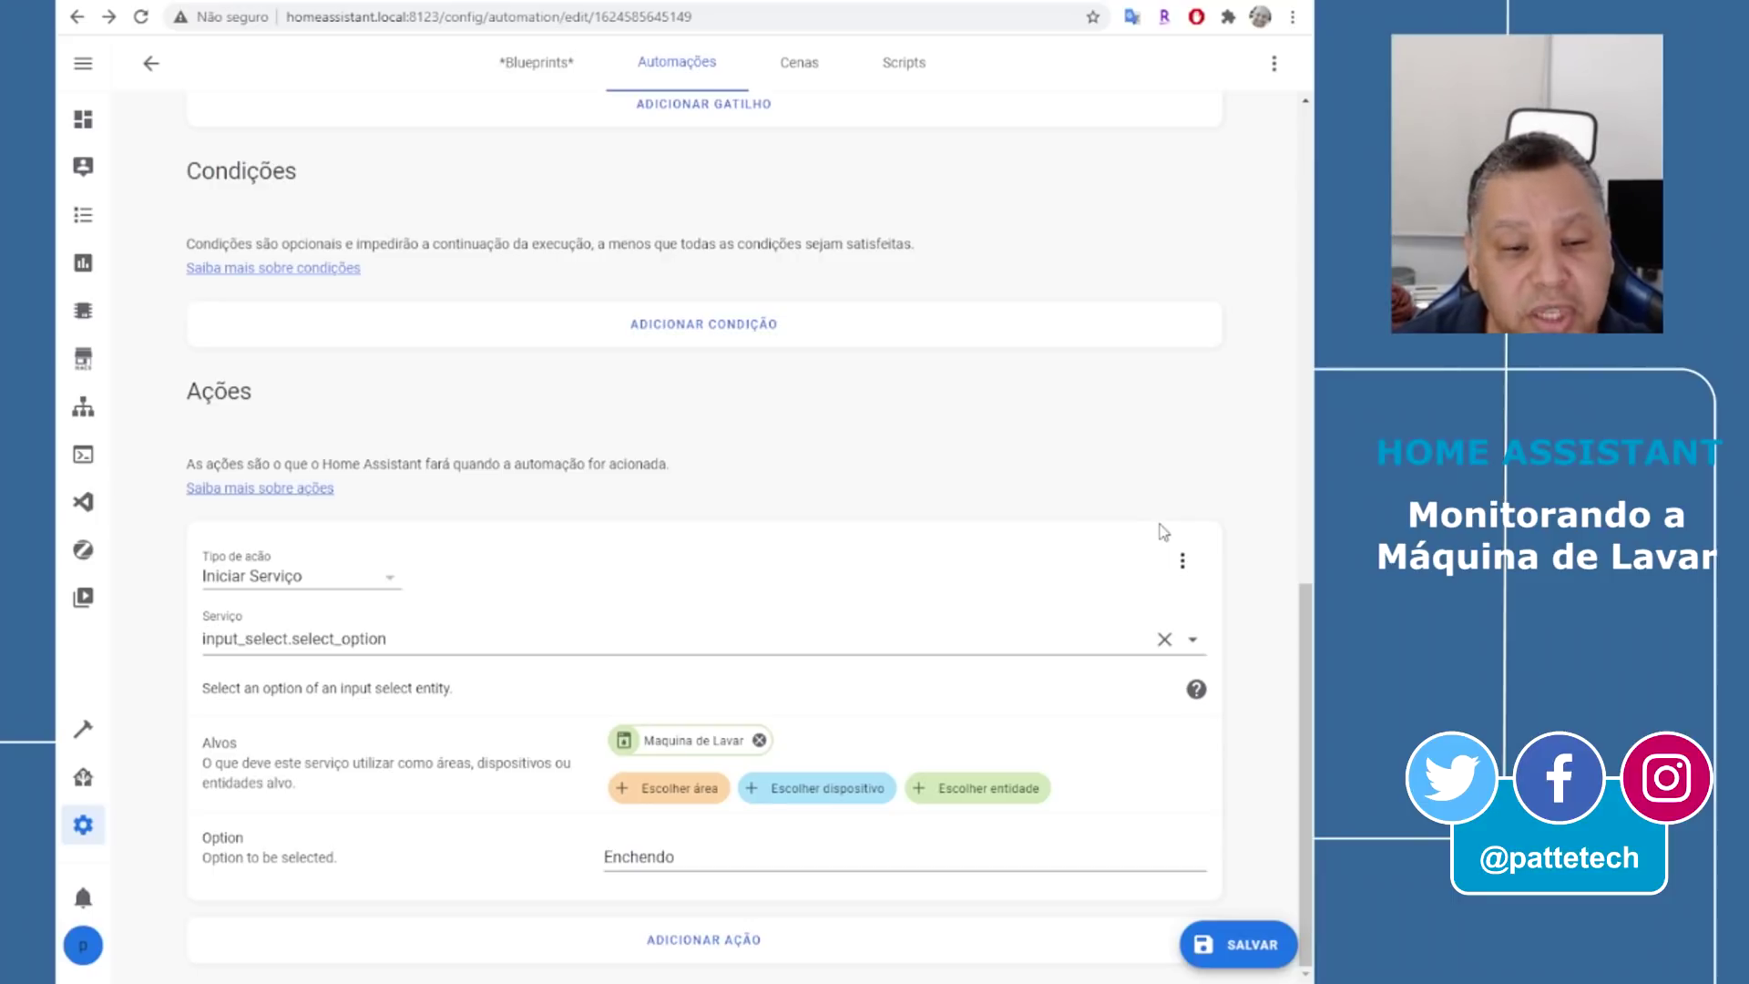
Add a second Iniciar Serviço action to the automation that calls "Entrada booleana: Turn on" (input_boolean.turn_on)
left_click(683, 938)
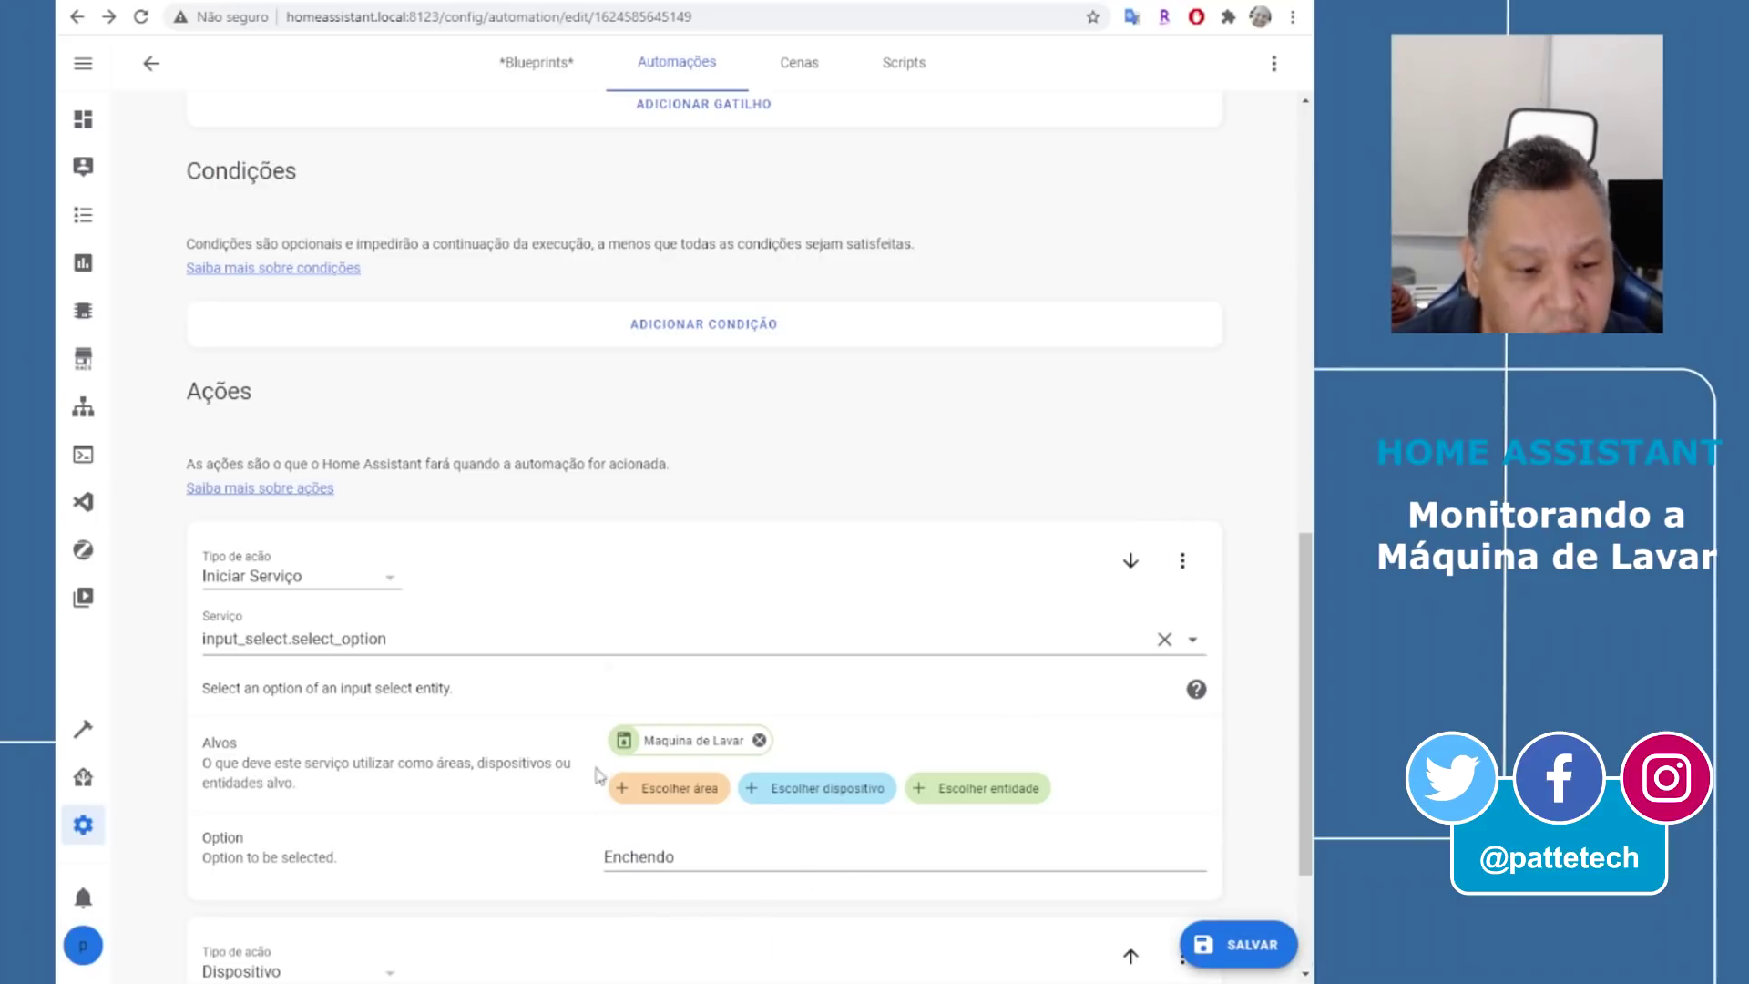
scroll(625, 559, "down", 3)
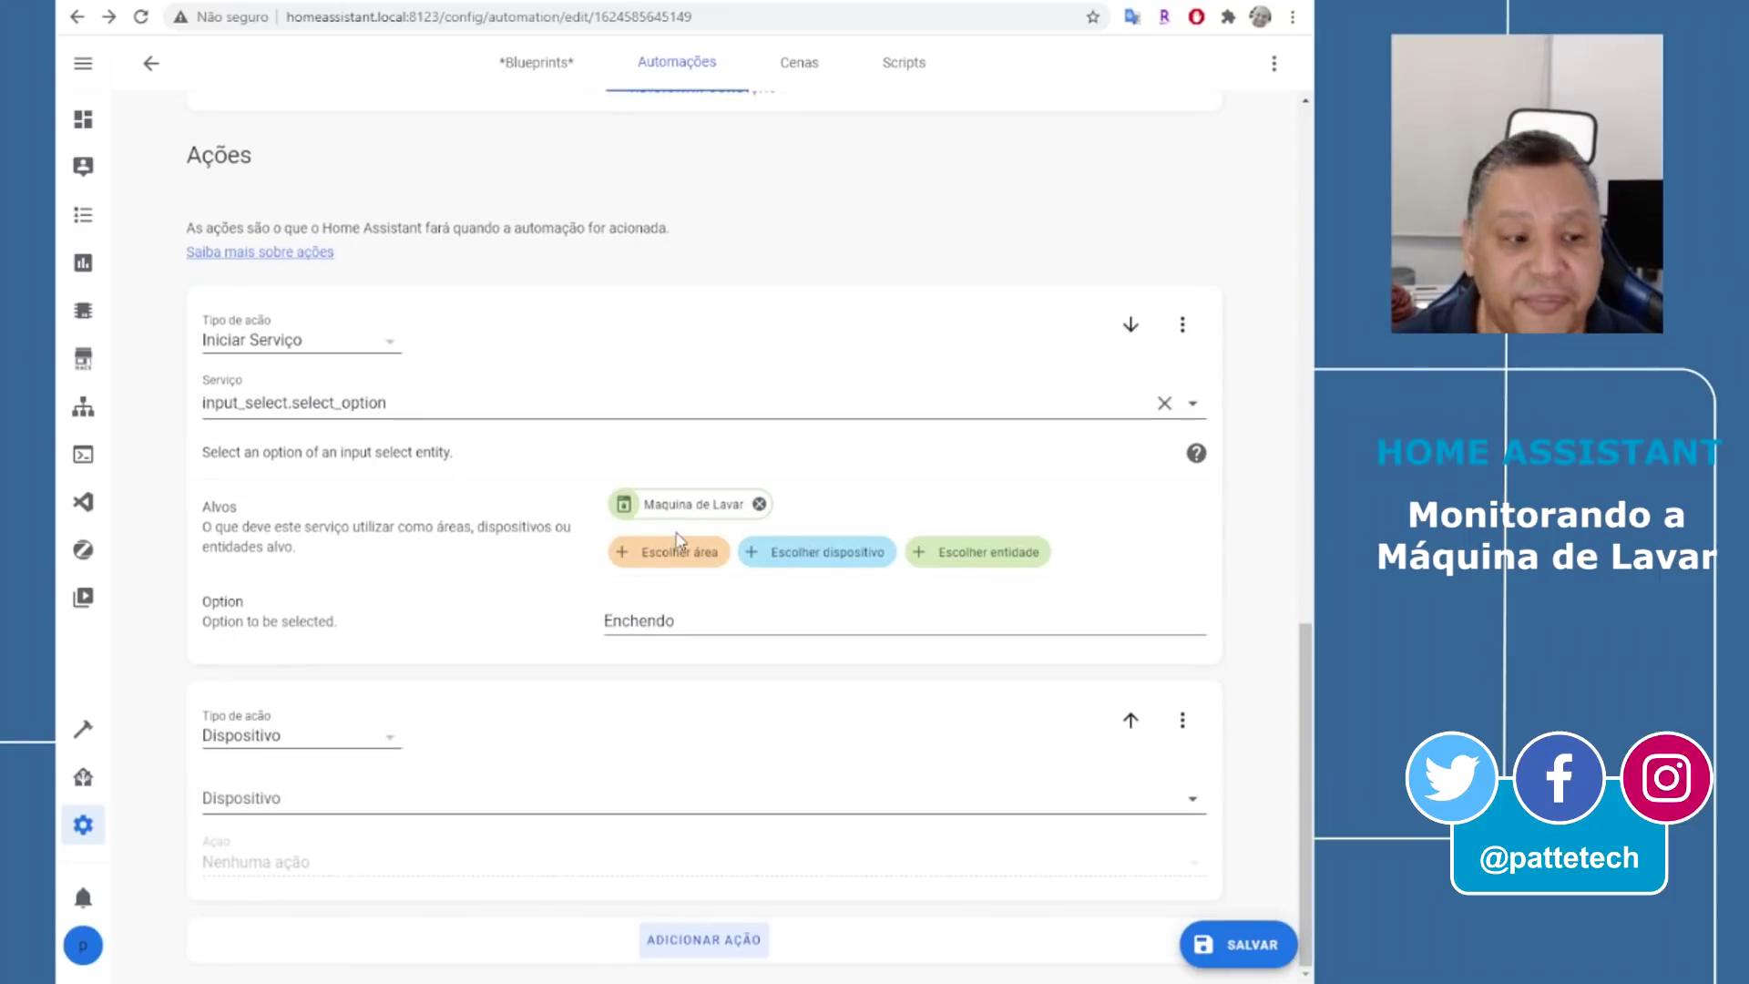
left_click(288, 740)
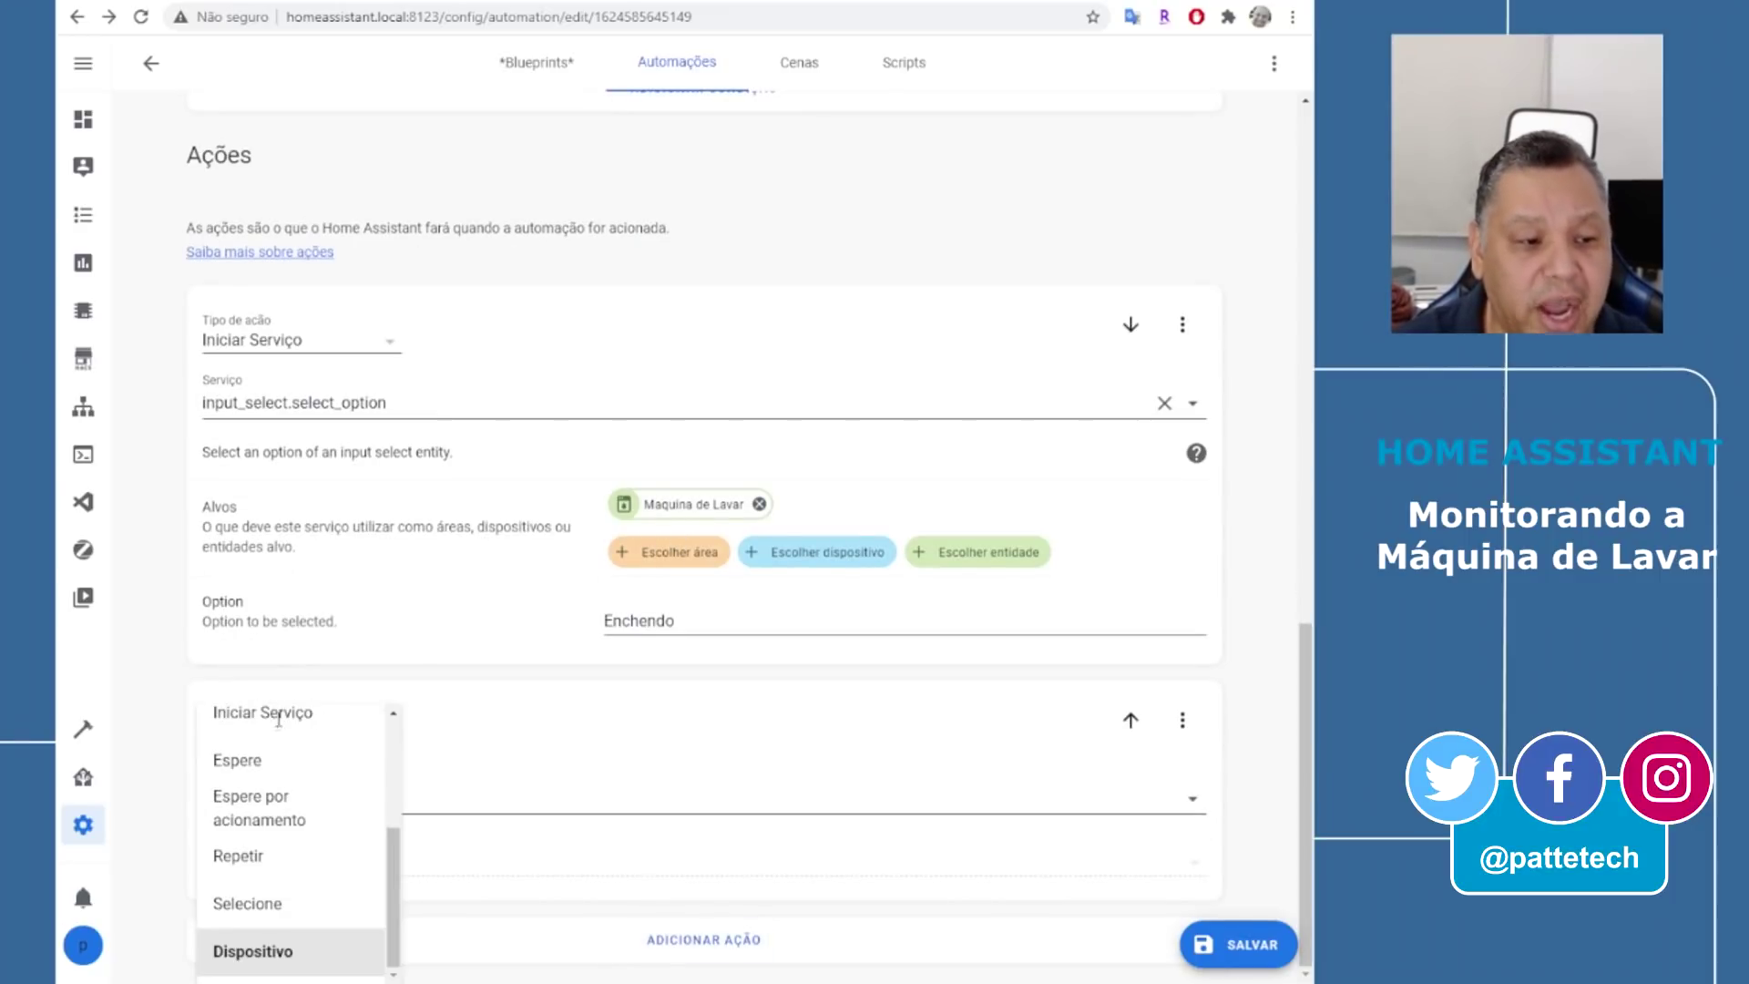
left_click(283, 712)
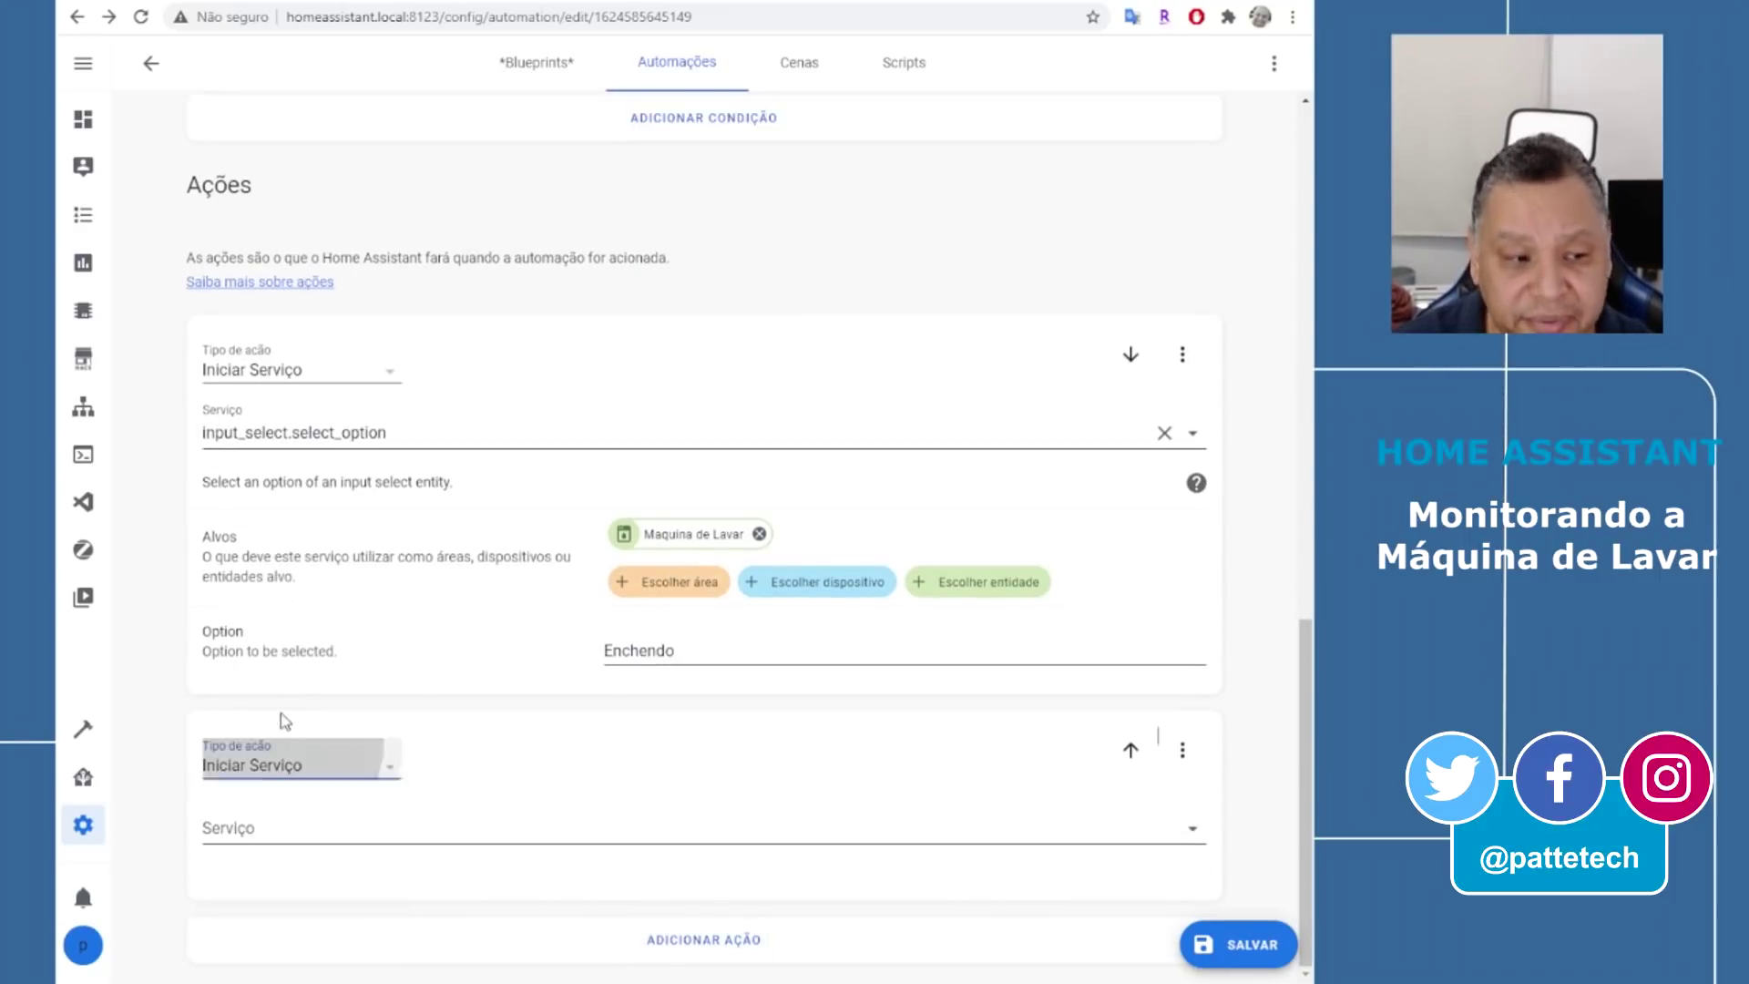
left_click(364, 828)
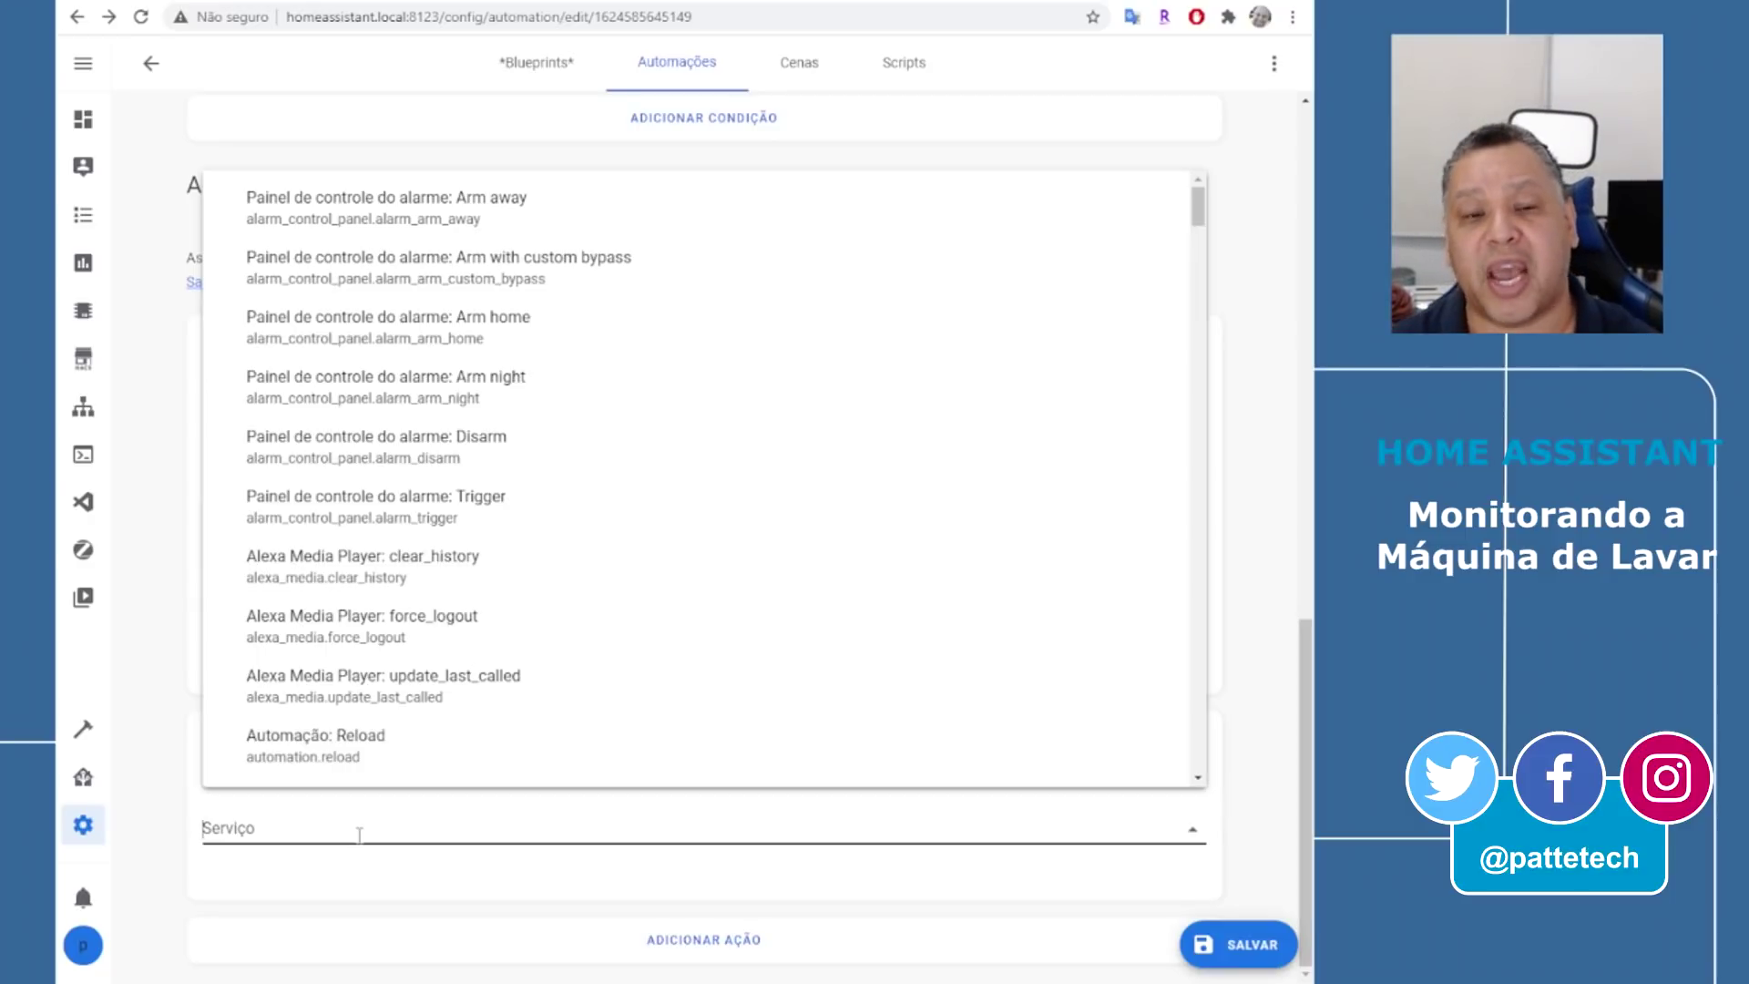
type("input_boolena")
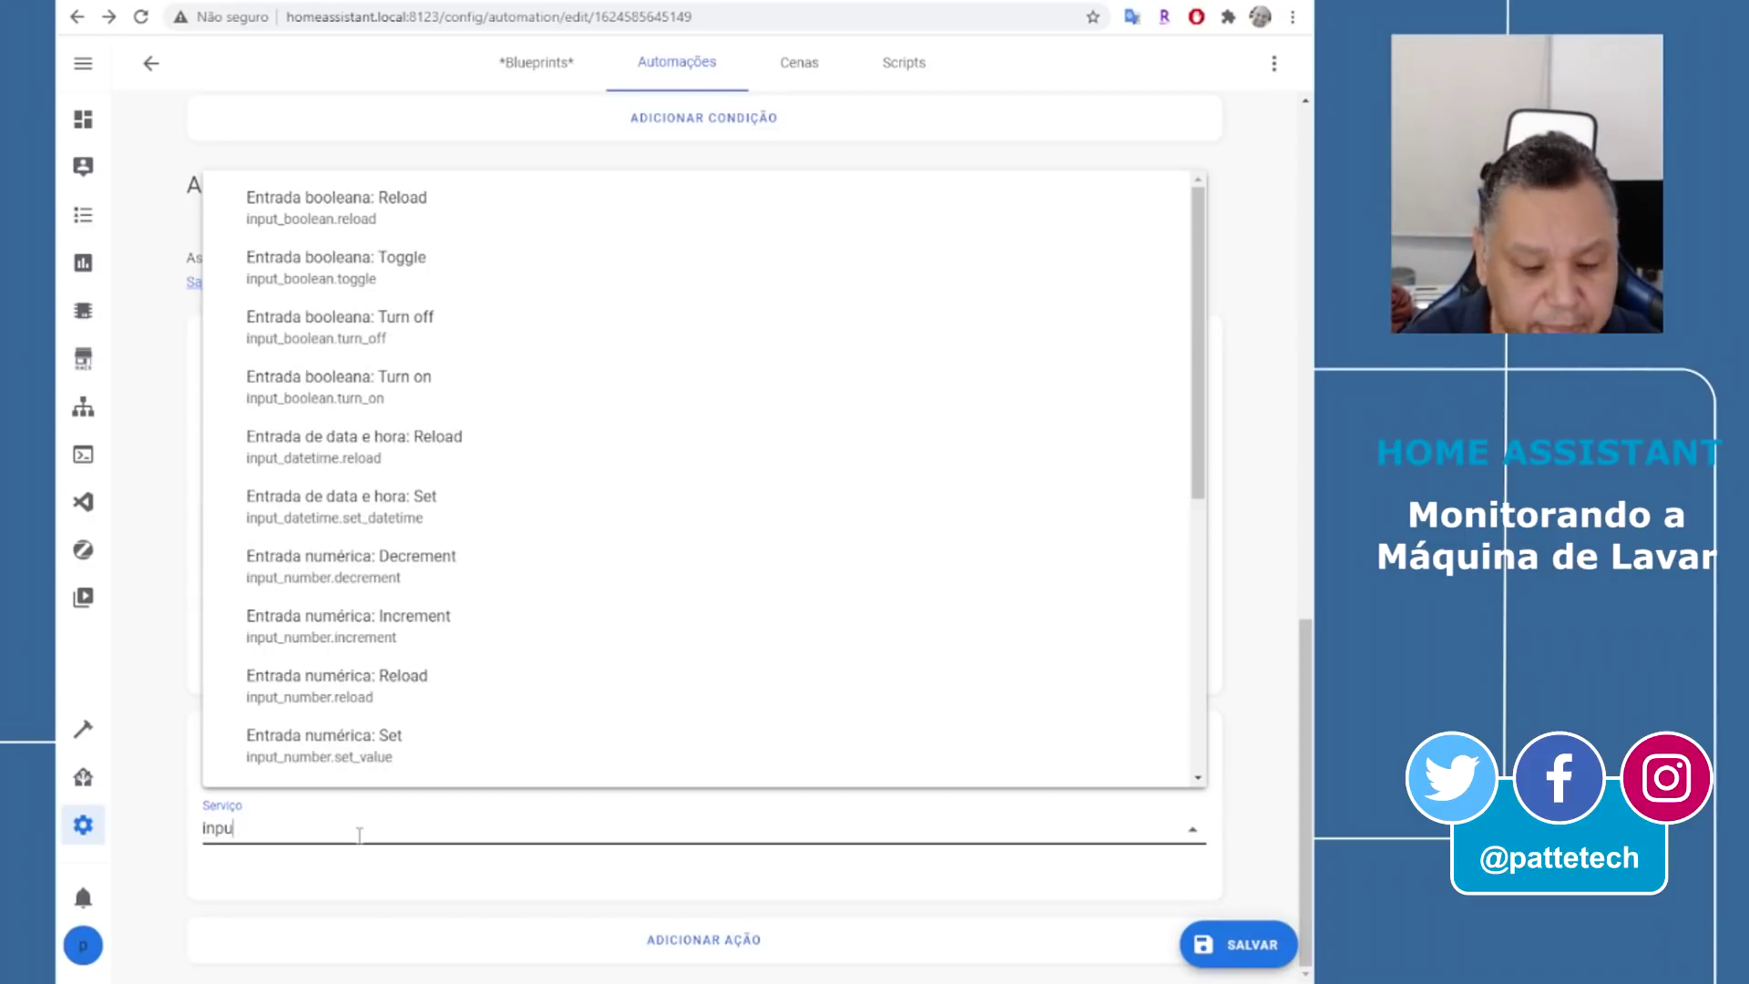
key("BackSpace")
key("BackSpace")
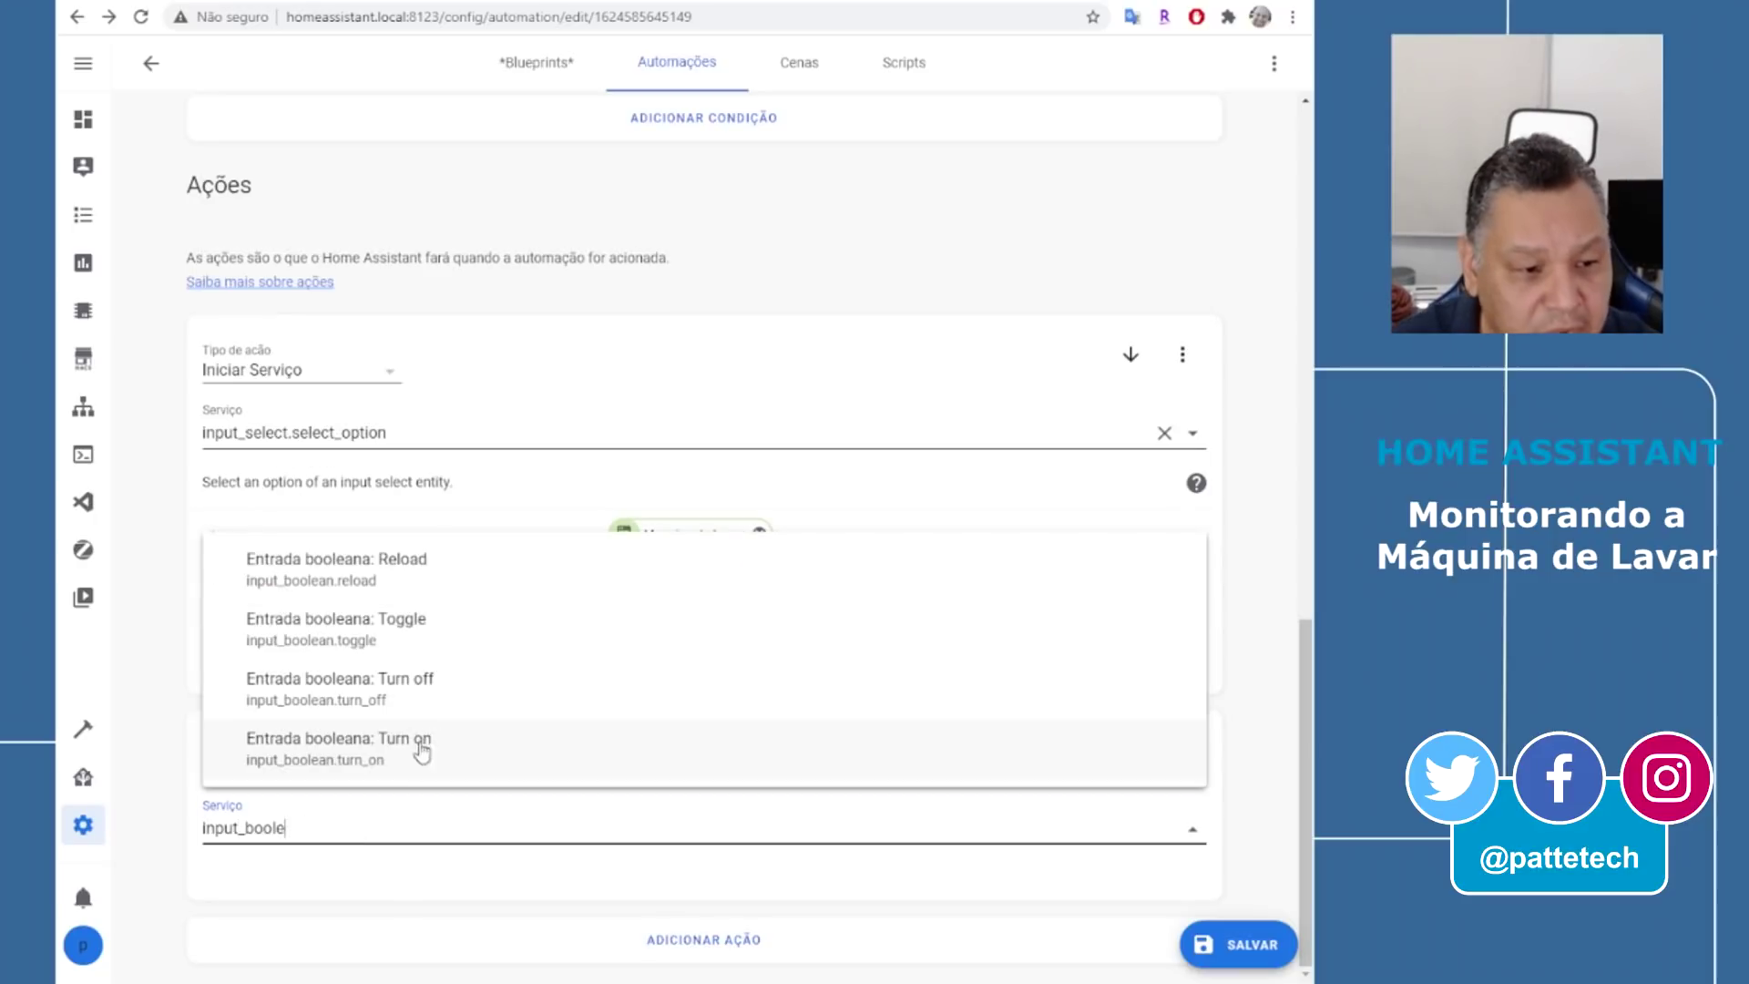
left_click(410, 761)
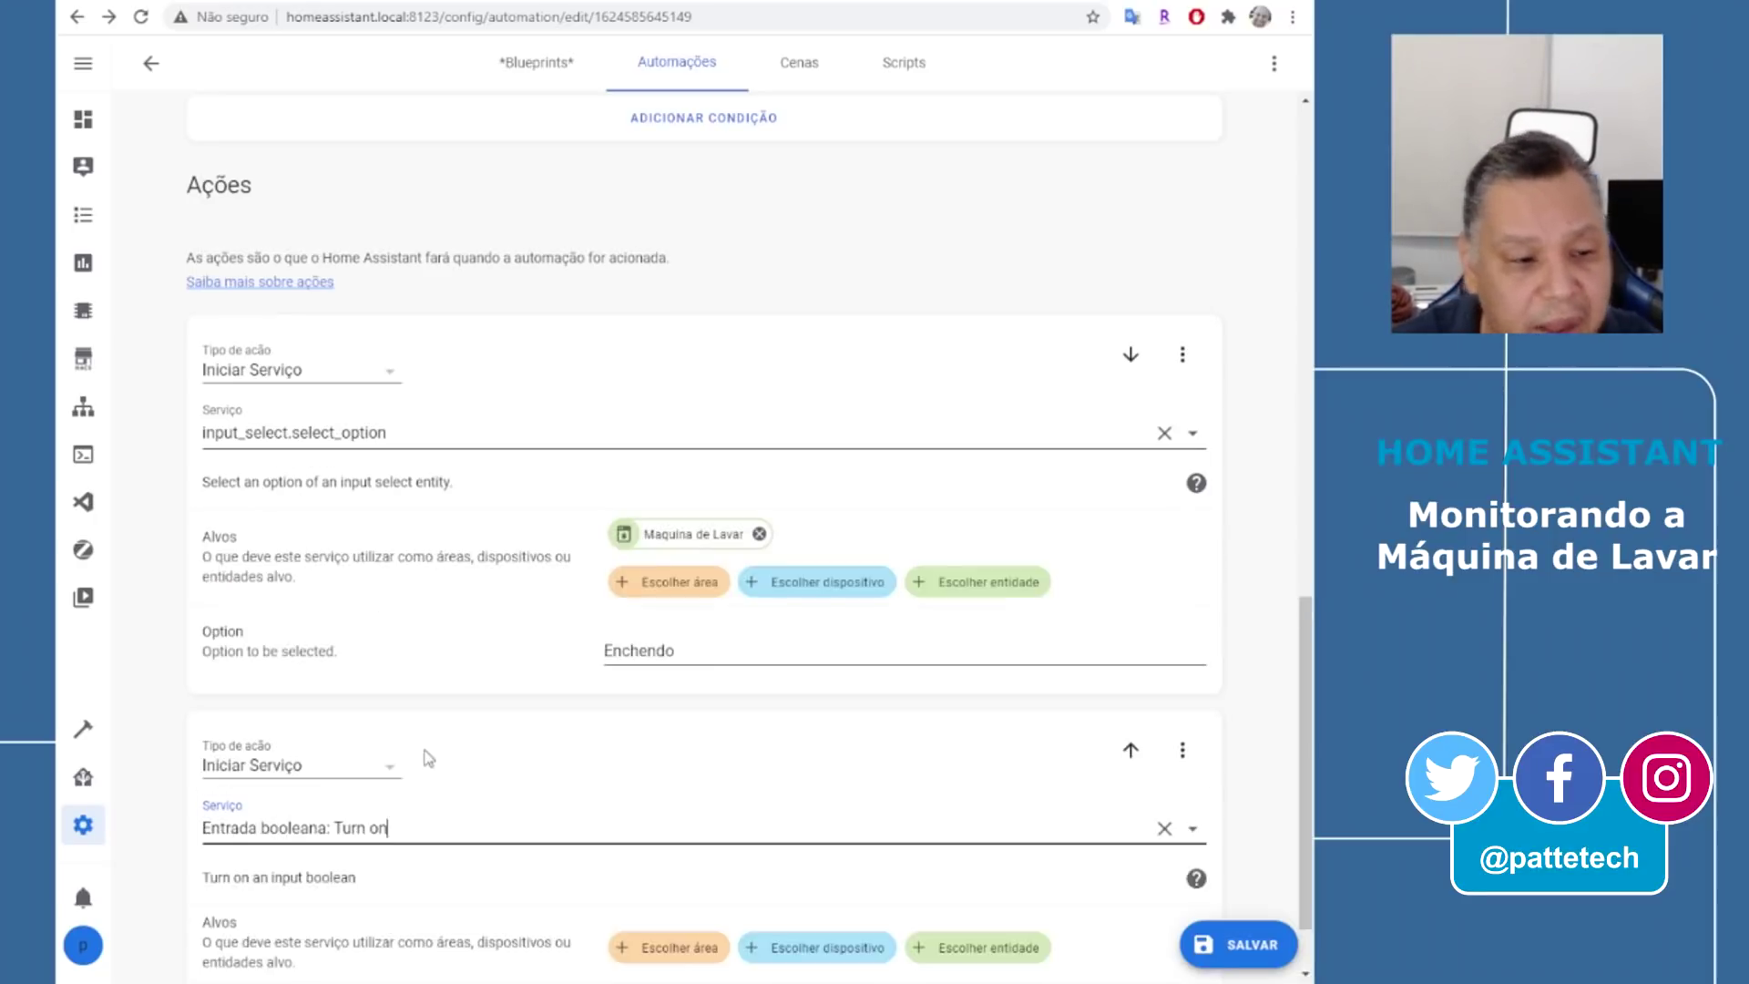
Target the Máquina Ligada entity in the turn-on service call and save the automation
scroll(276, 893, "down", 1)
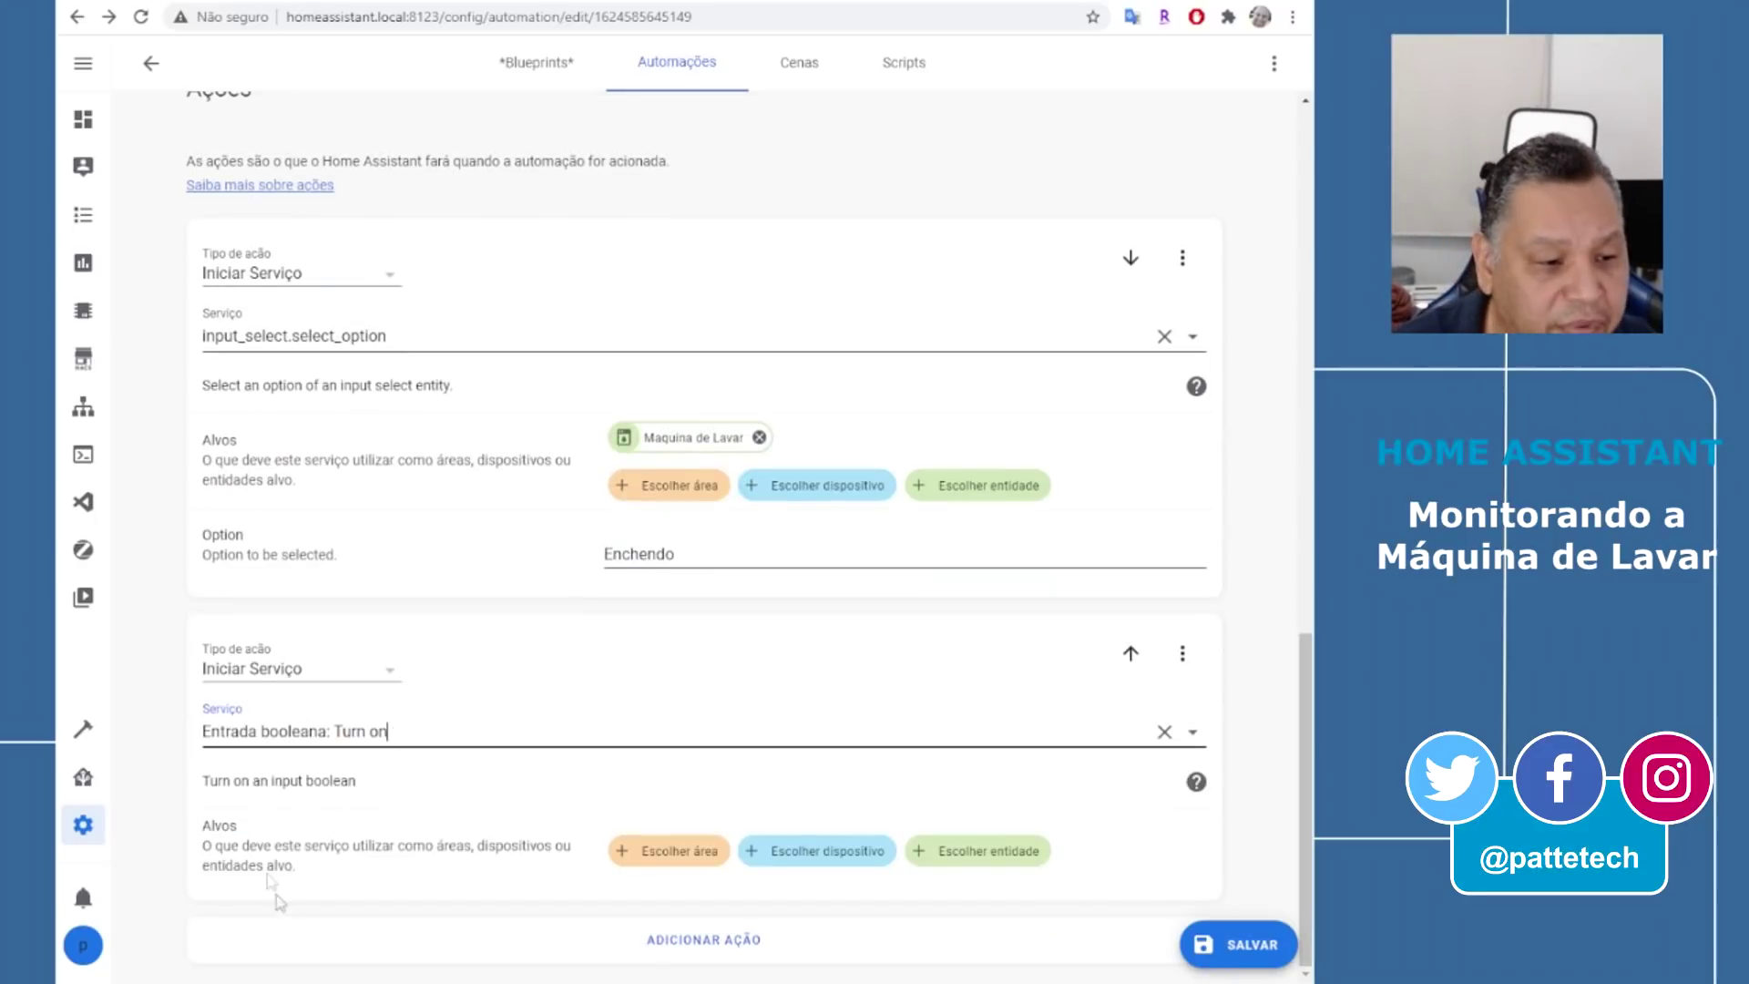
left_click(981, 859)
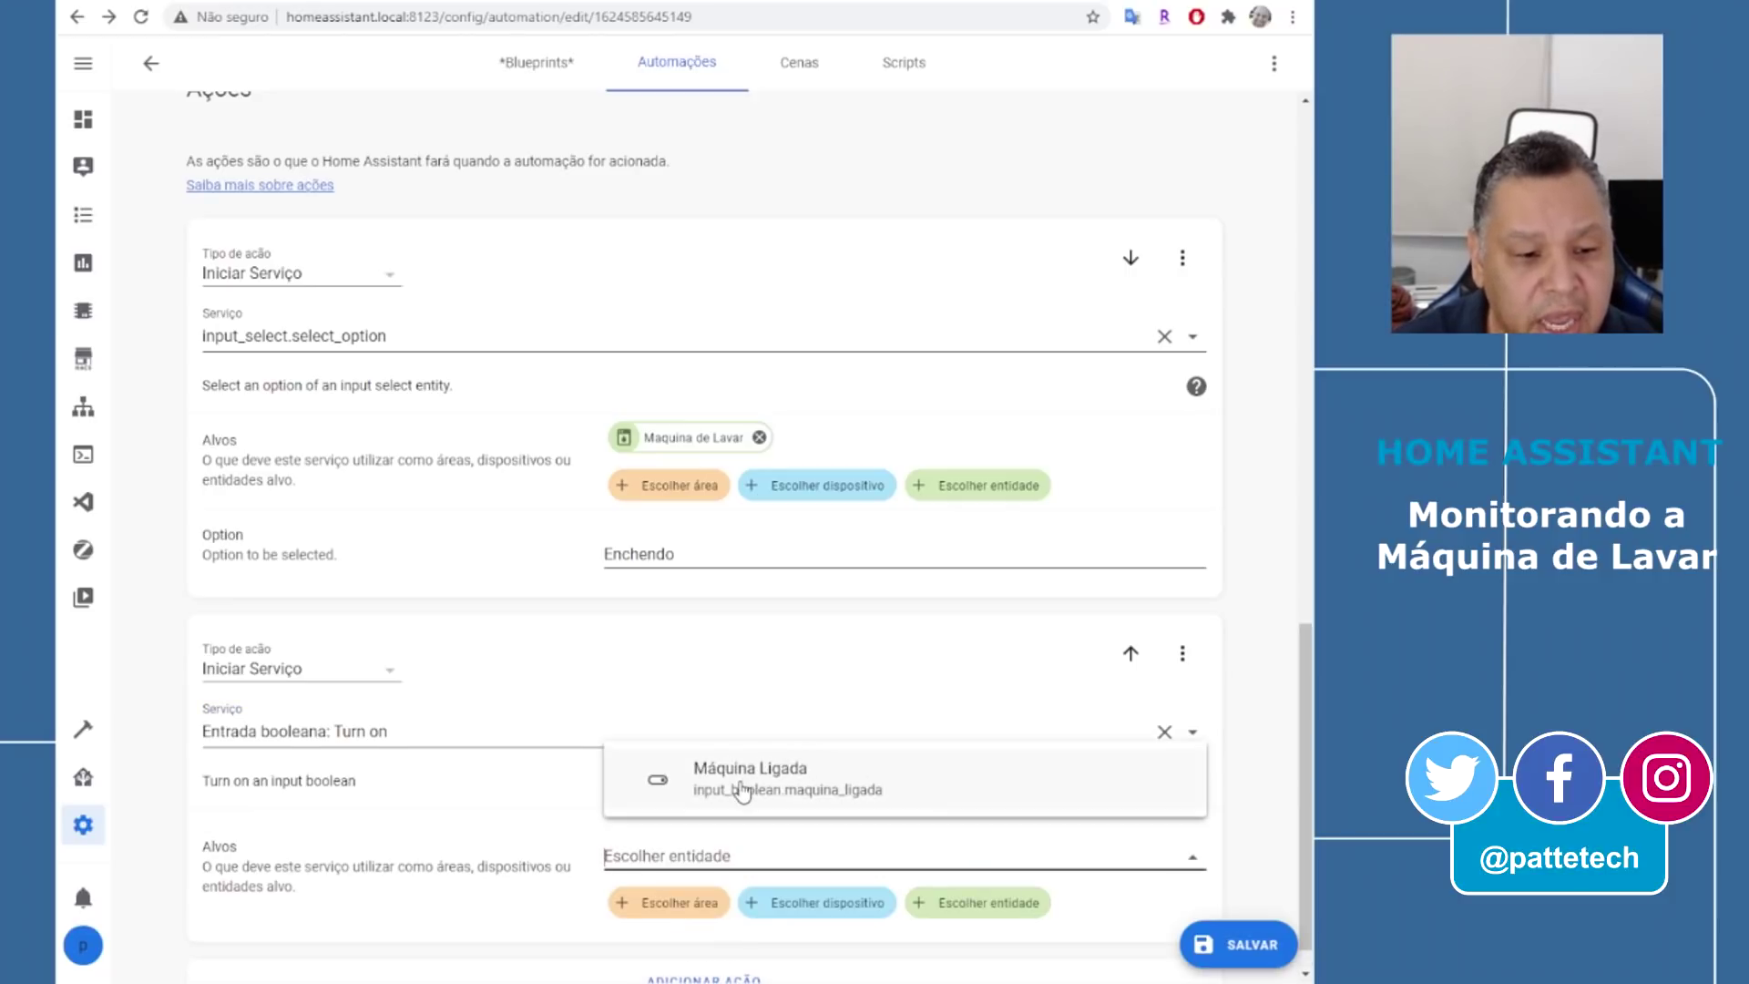
left_click(793, 799)
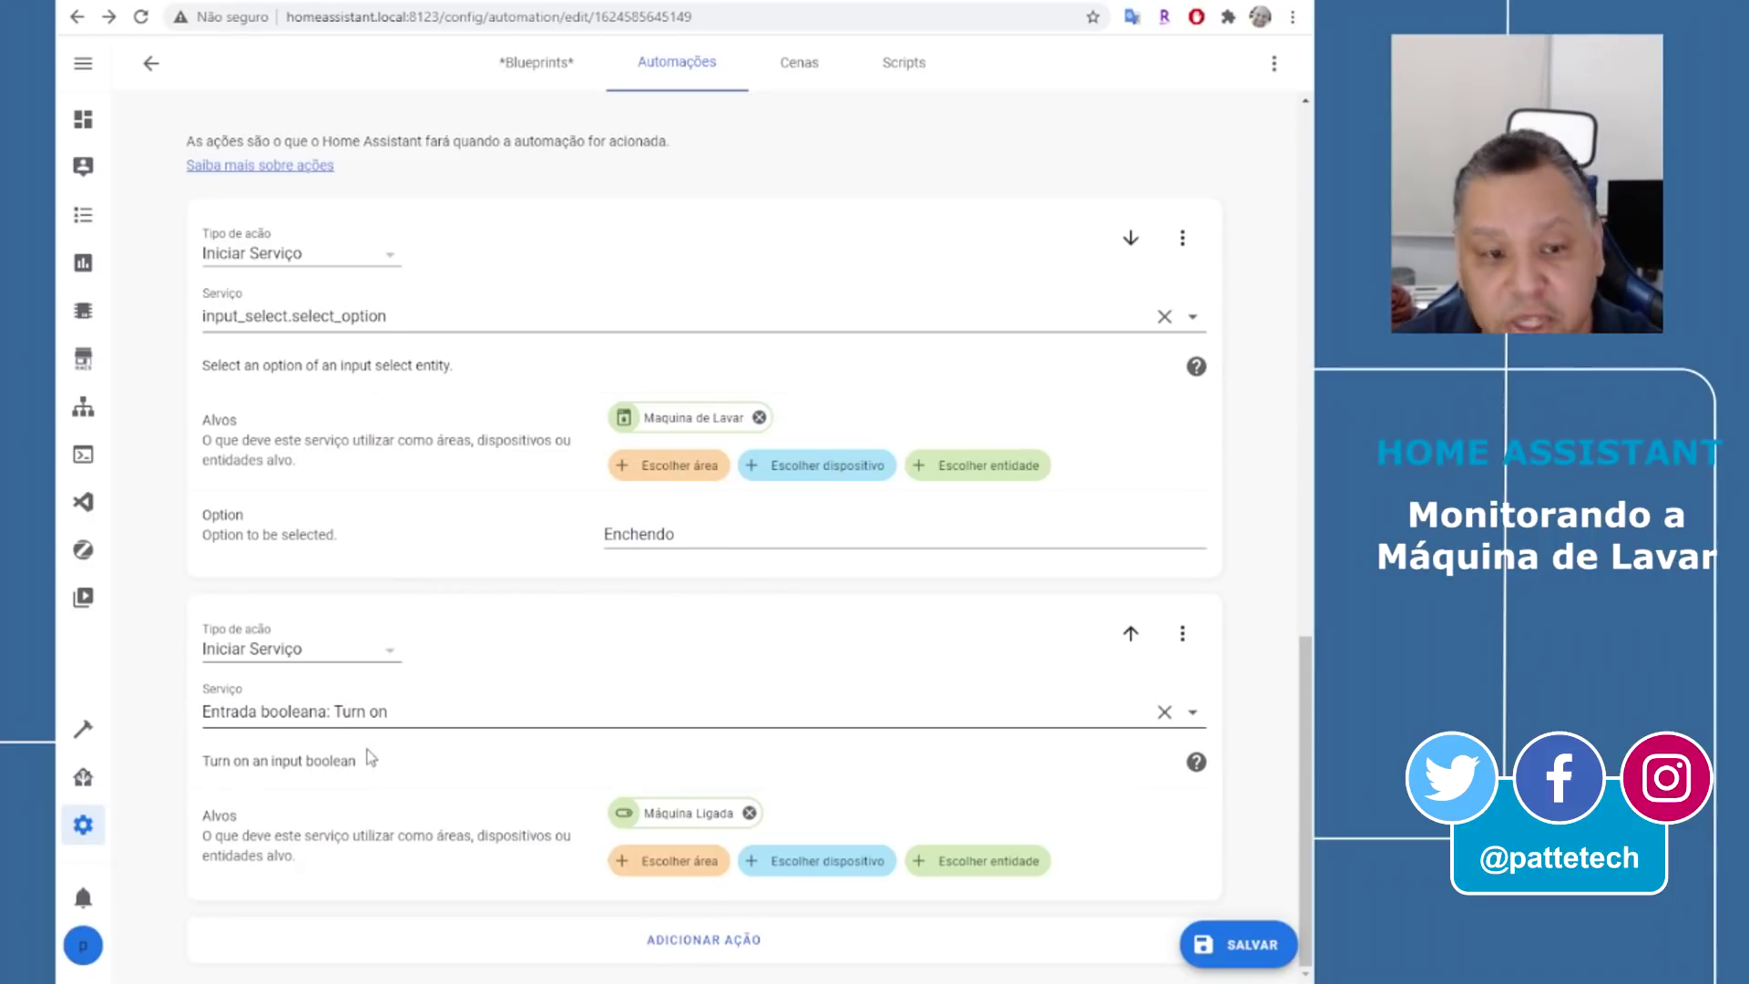
left_click(1270, 943)
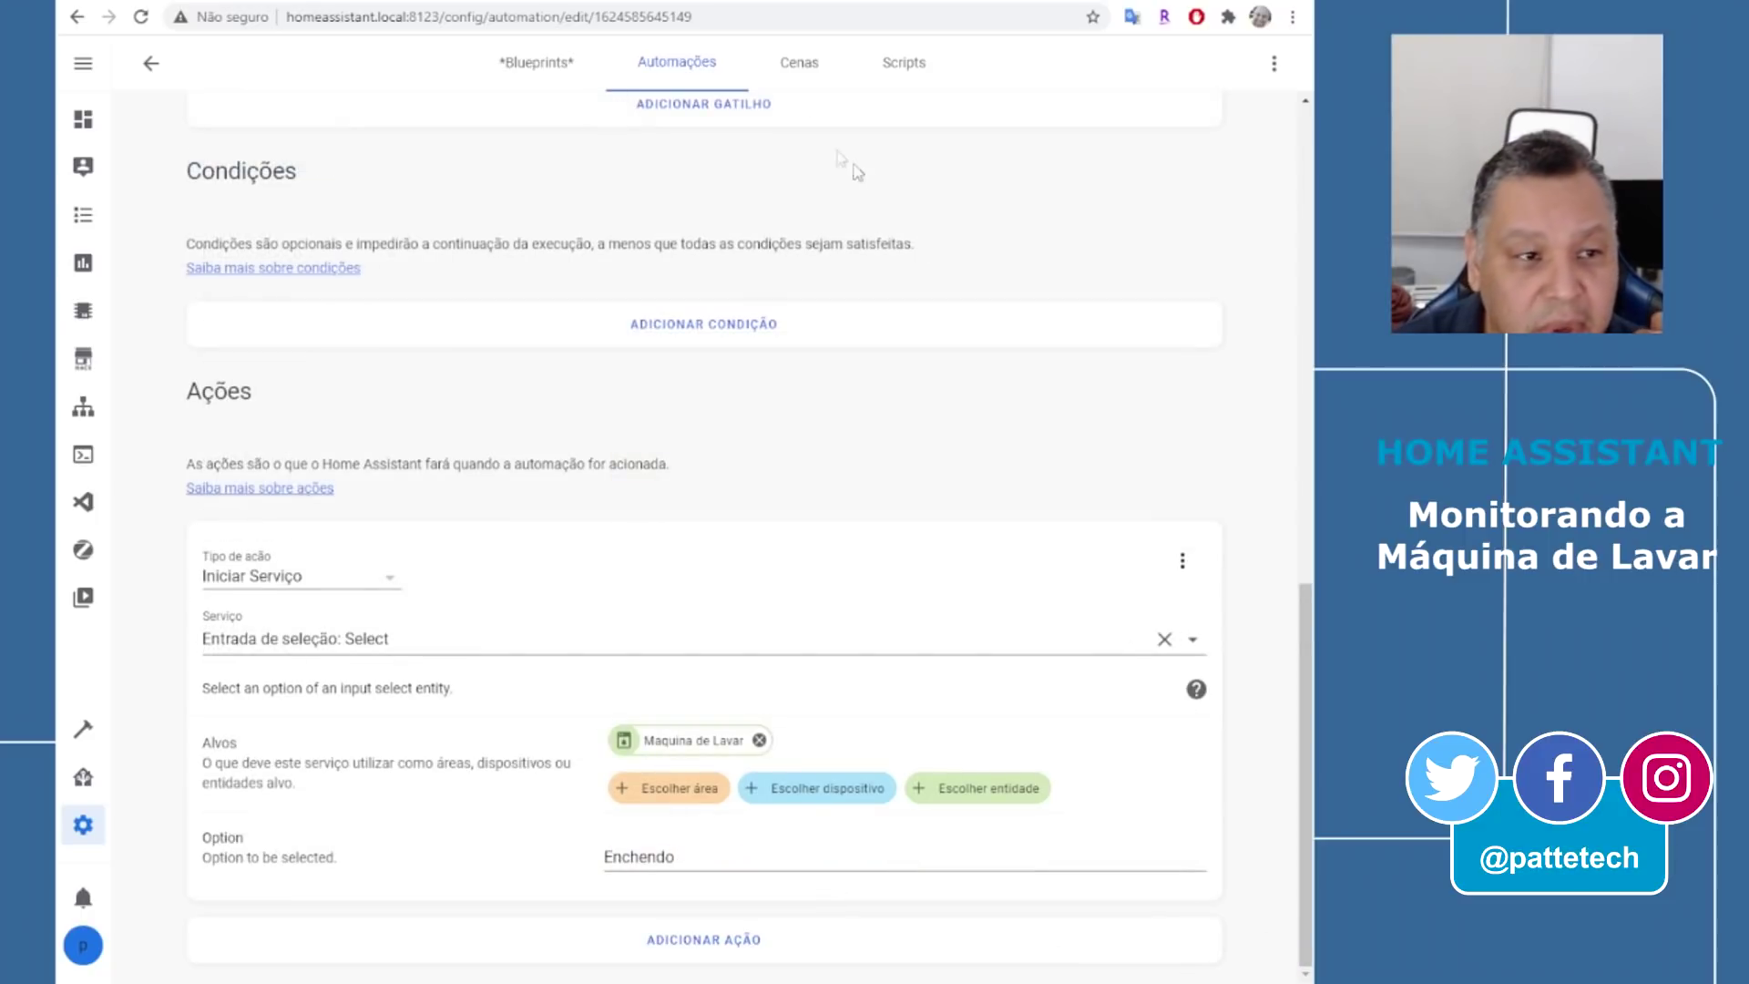
Return to the automations list and create an empty automation named "Maquina de Lavar - Batendo"
left_click(674, 62)
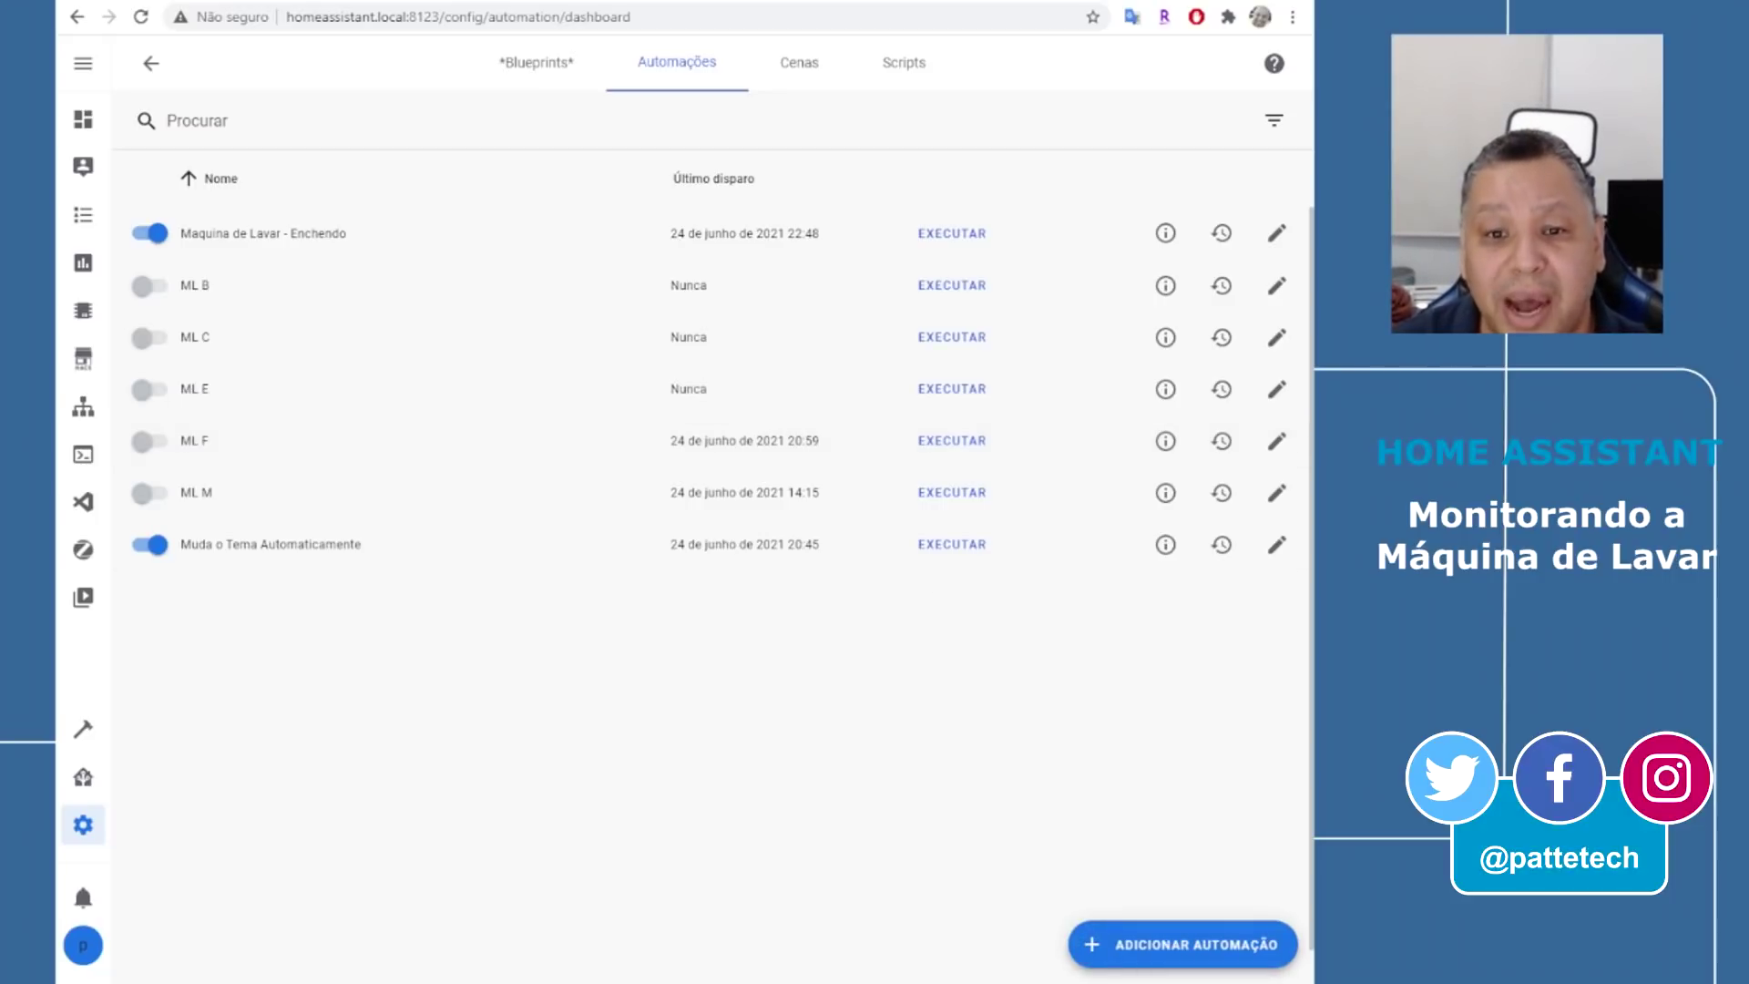
left_click(1092, 948)
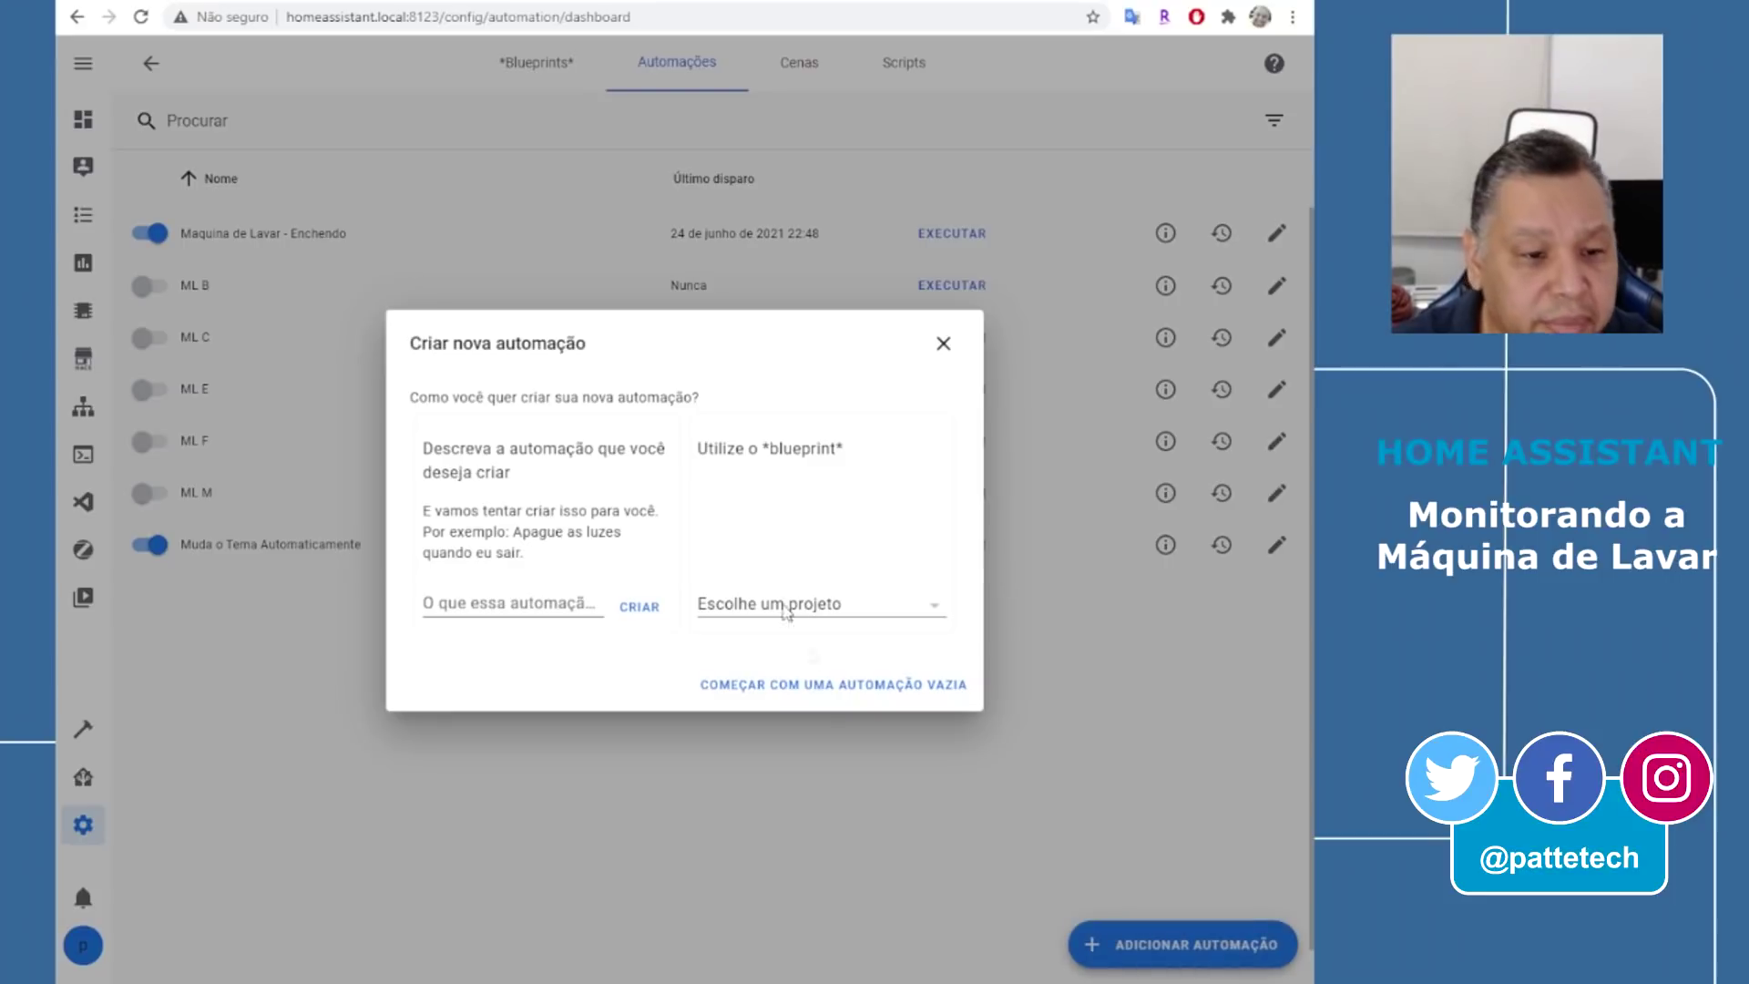
left_click(818, 685)
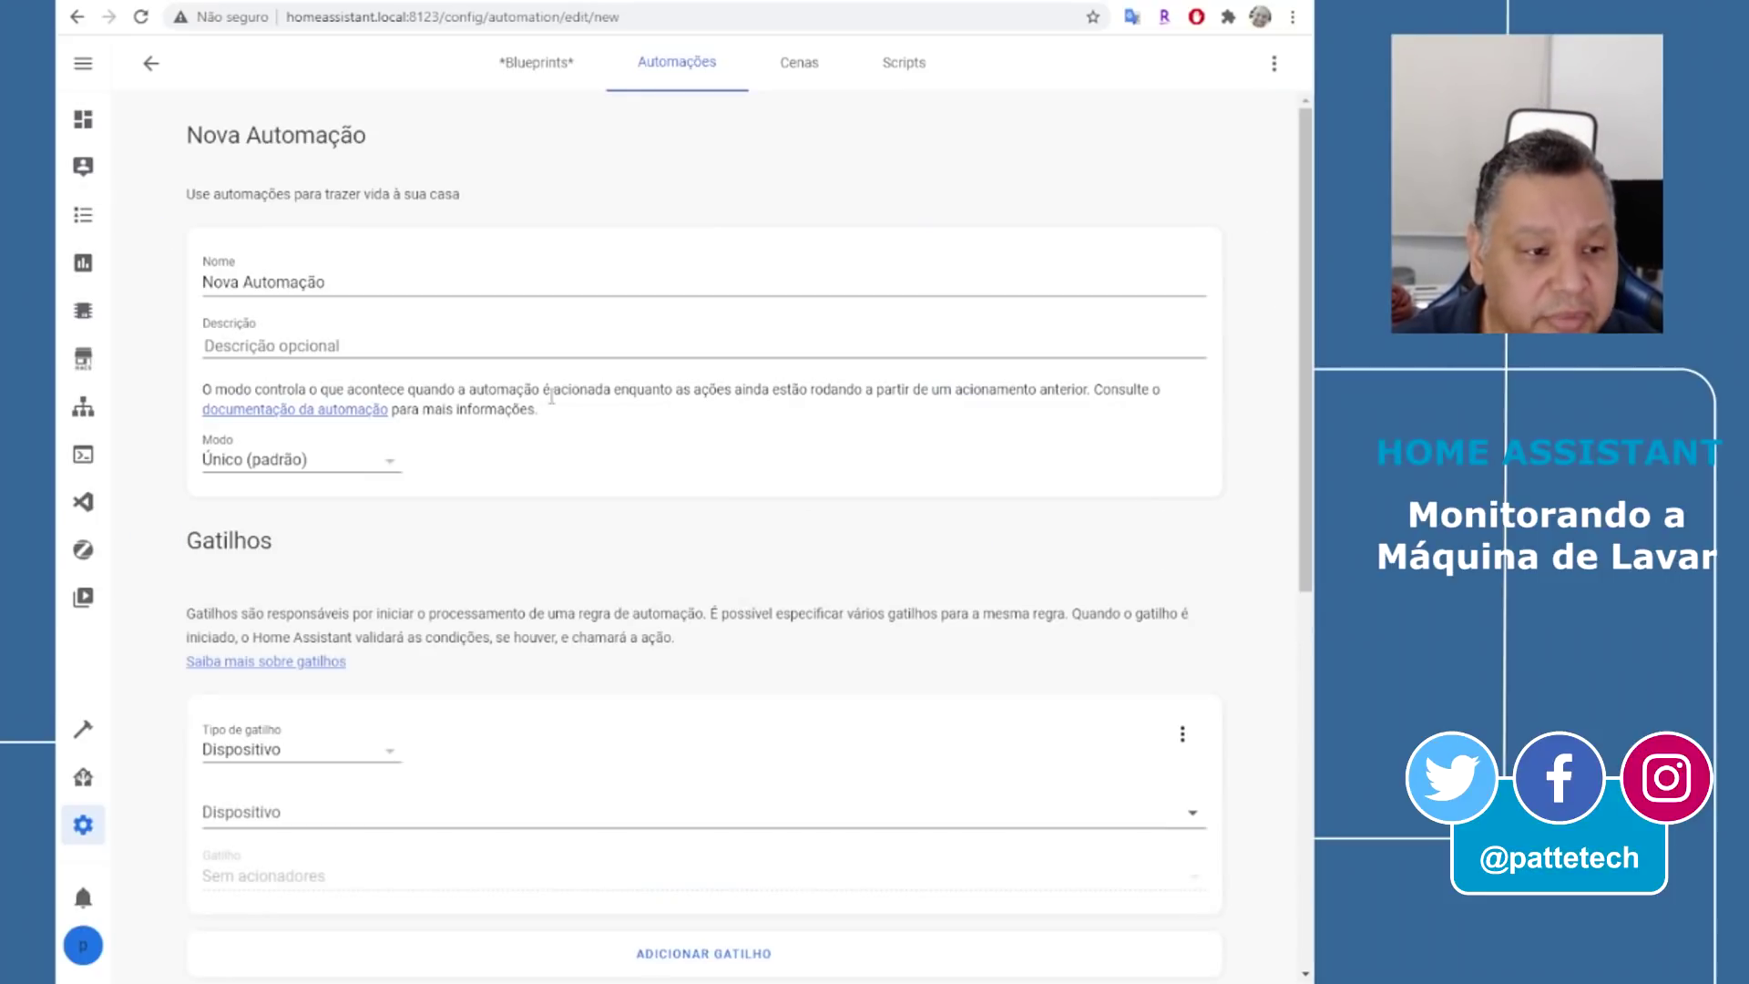
double_click(376, 284)
key("ctrl+a")
type("Maquina de Lavar - Batendo")
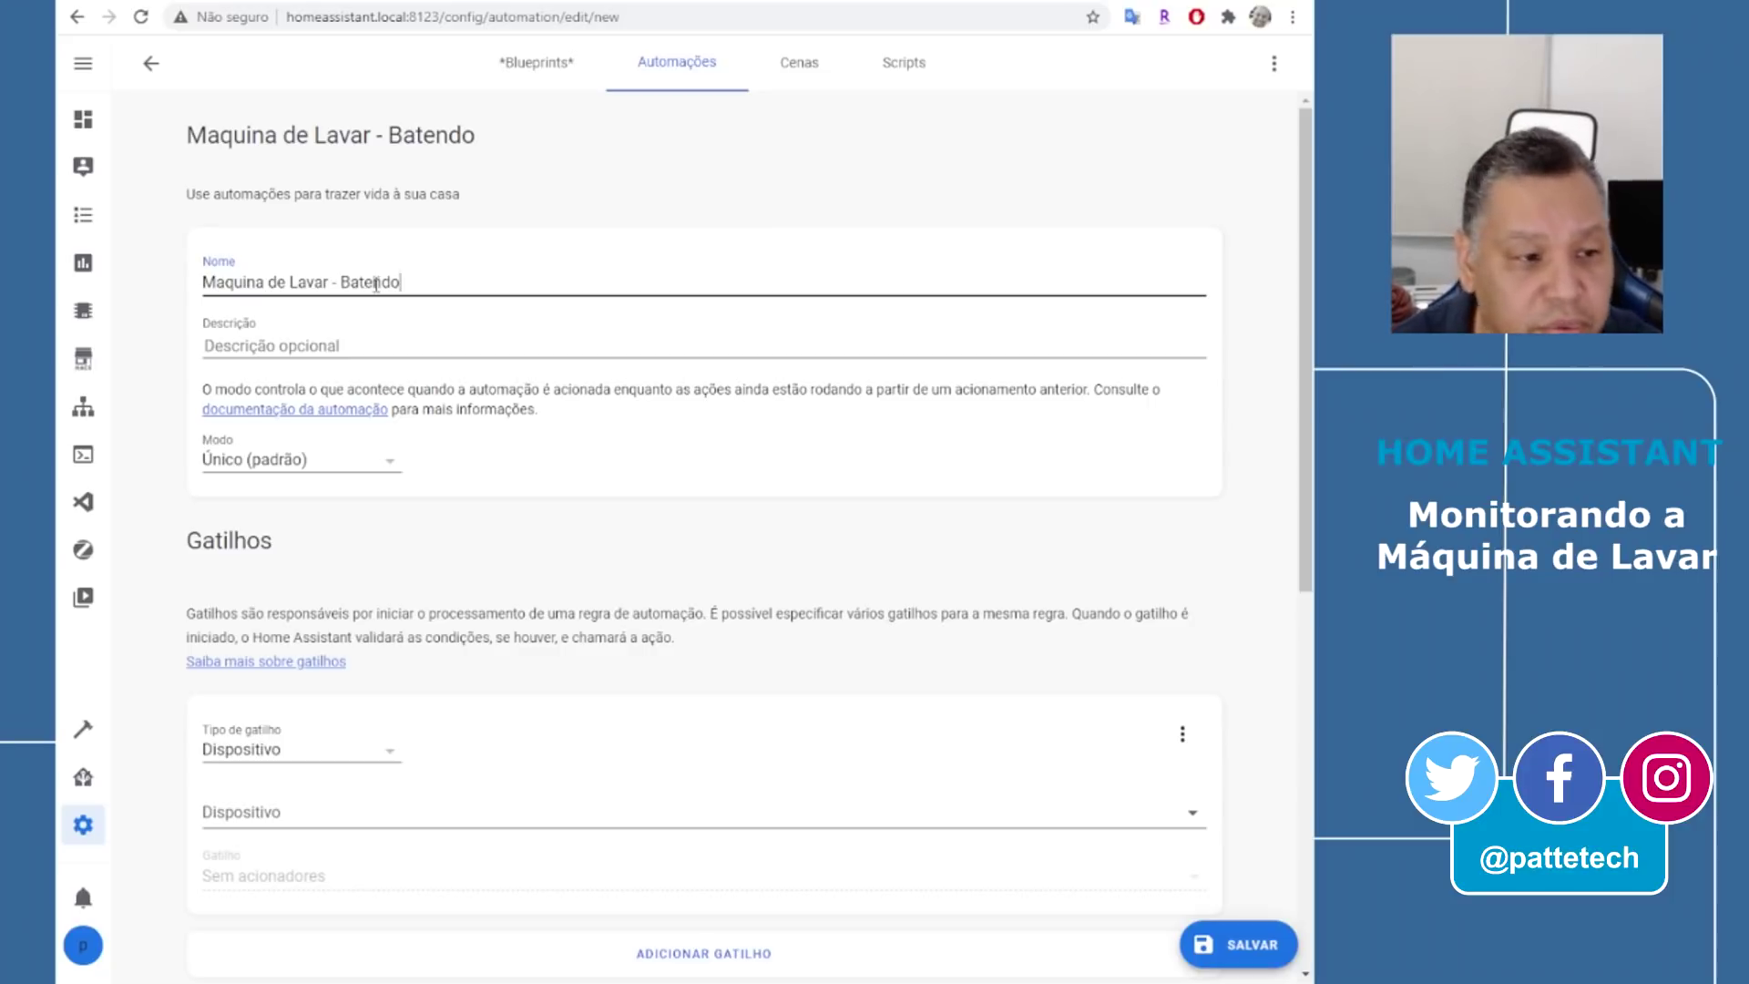
Set the trigger's device to Plugue Maquina de Lavar and its event to power power changes in the Batendo automation
scroll(434, 496, "down", 3)
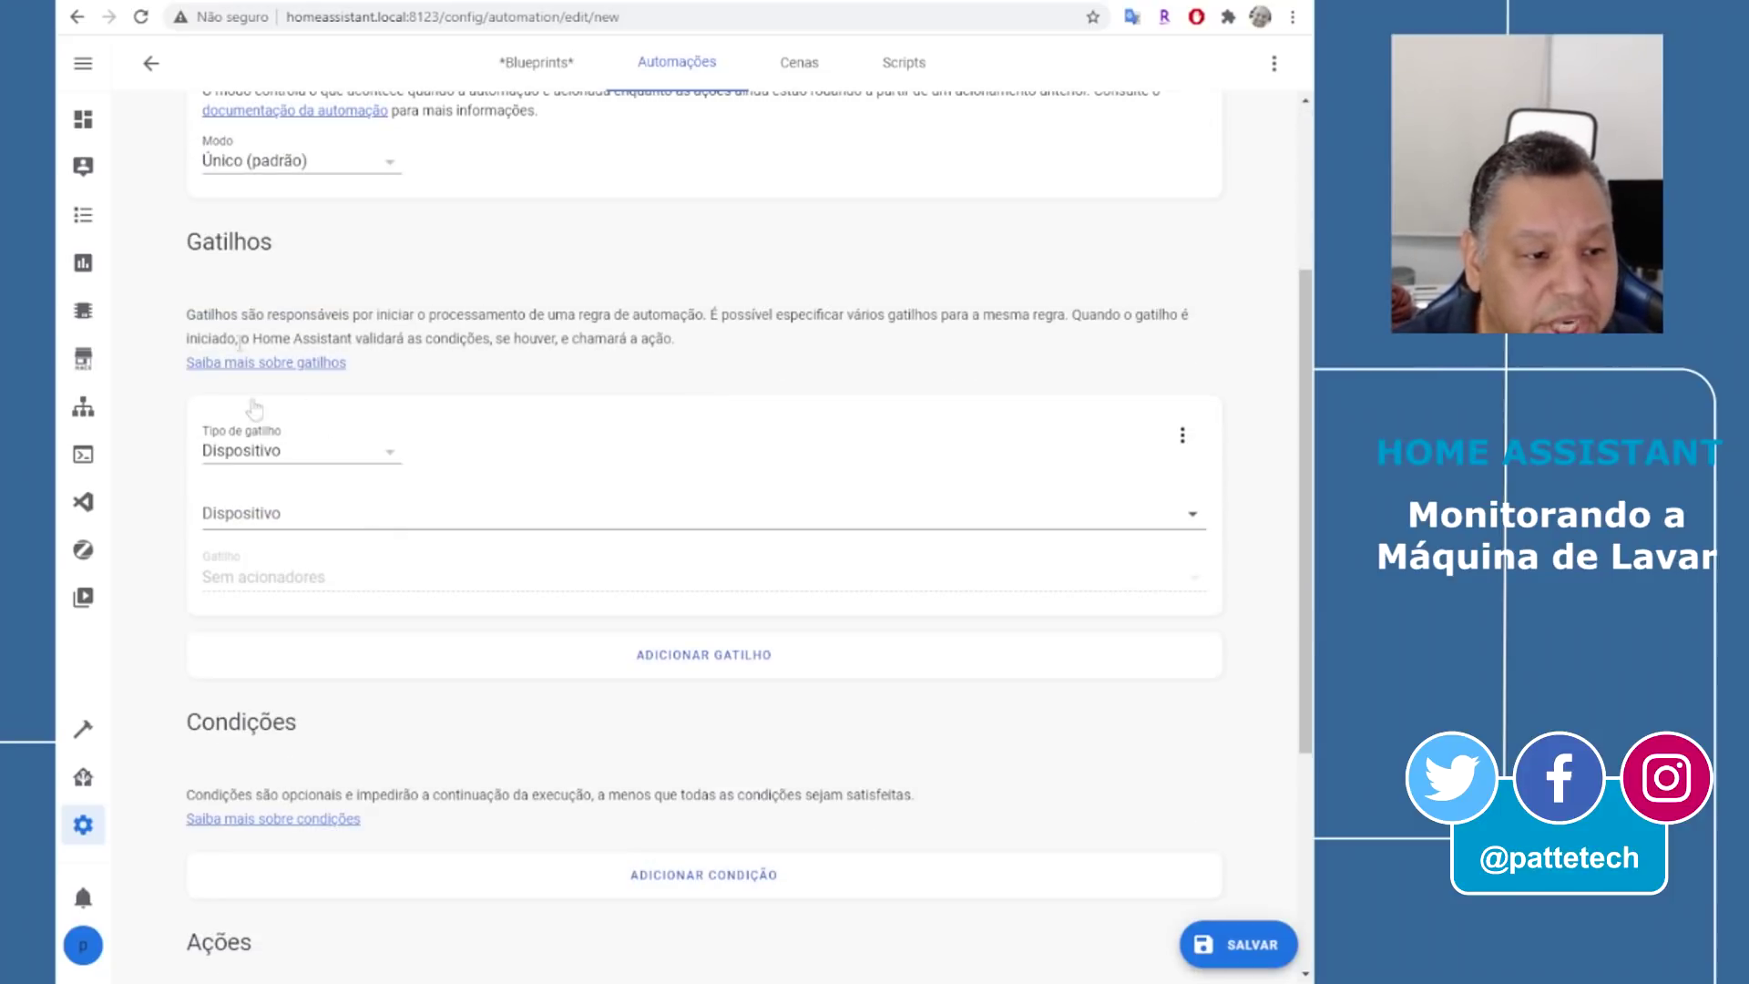
left_click(333, 460)
left_click(331, 456)
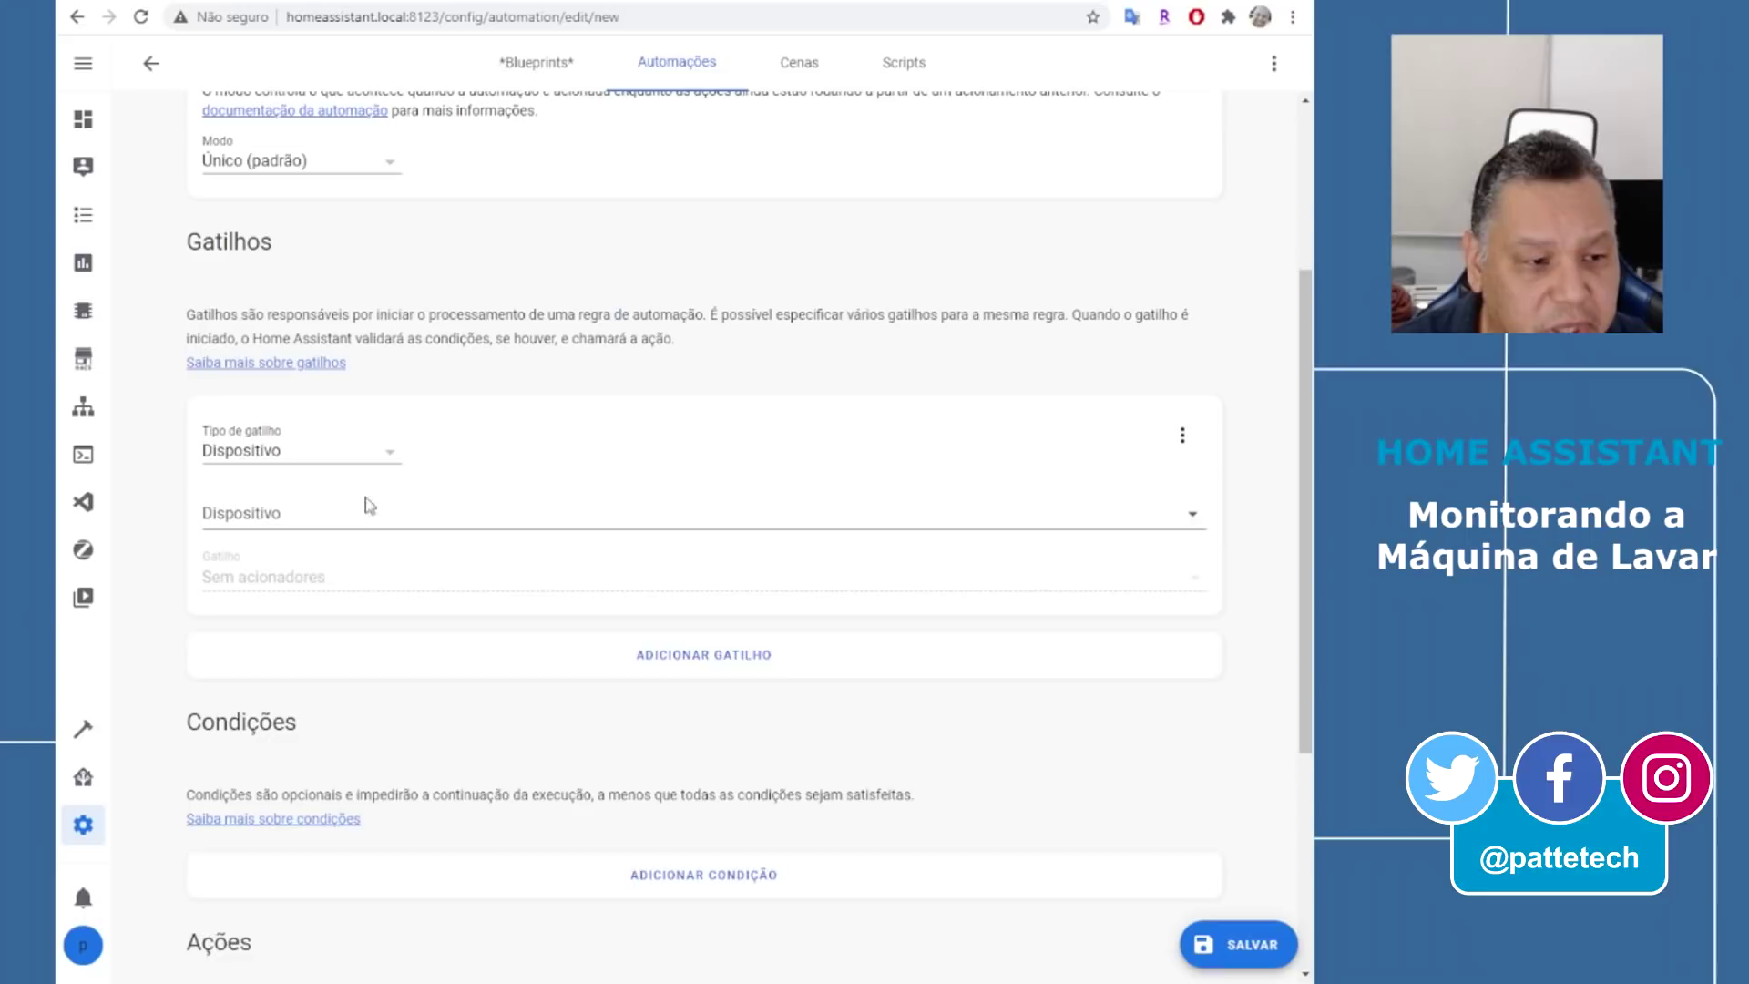
left_click(363, 510)
type("plugue")
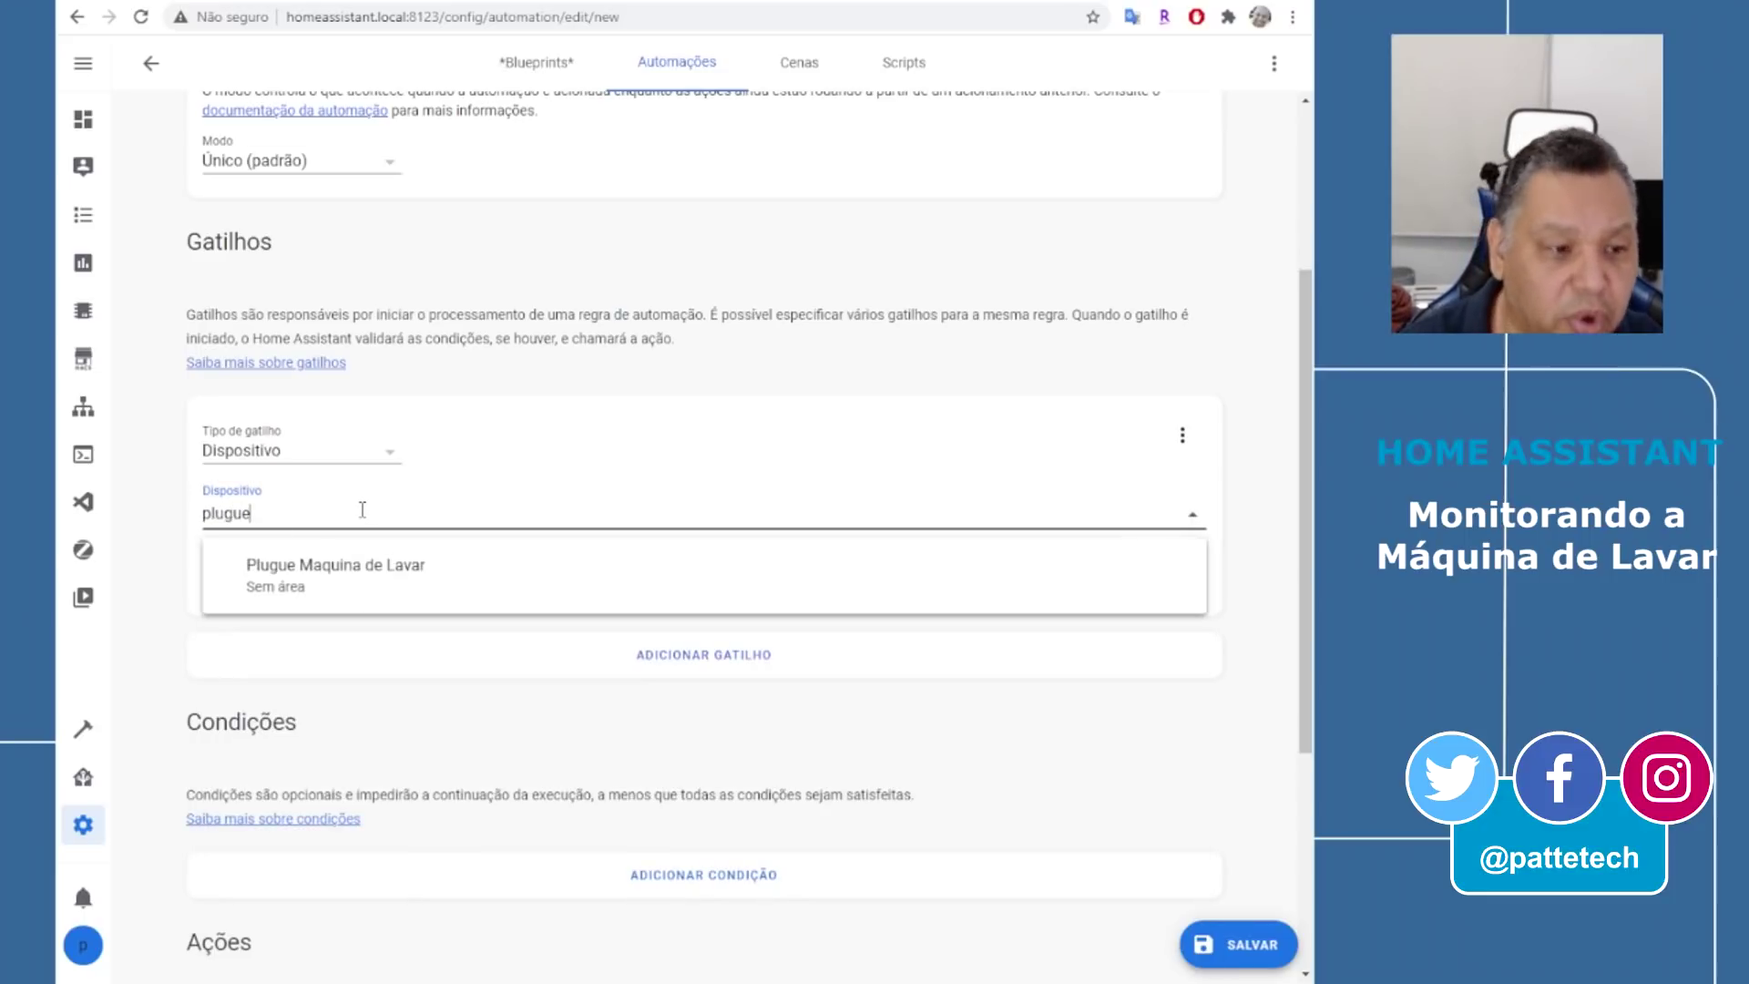
left_click(356, 587)
left_click(547, 577)
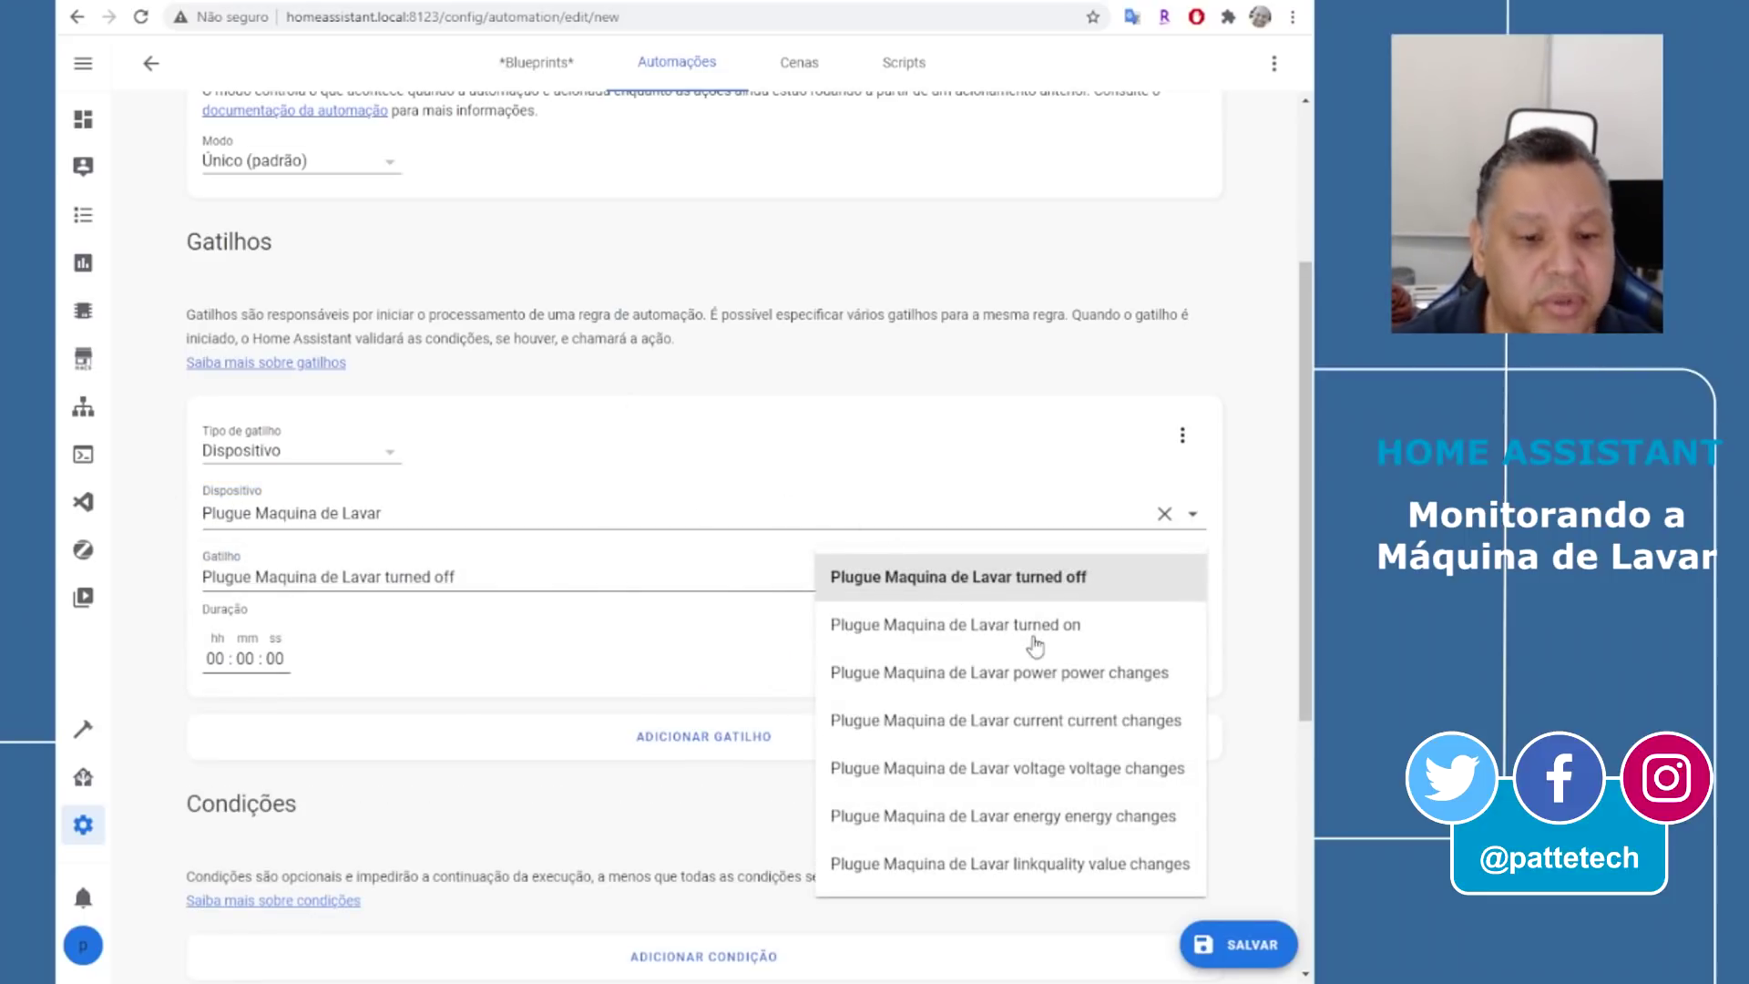
left_click(1101, 676)
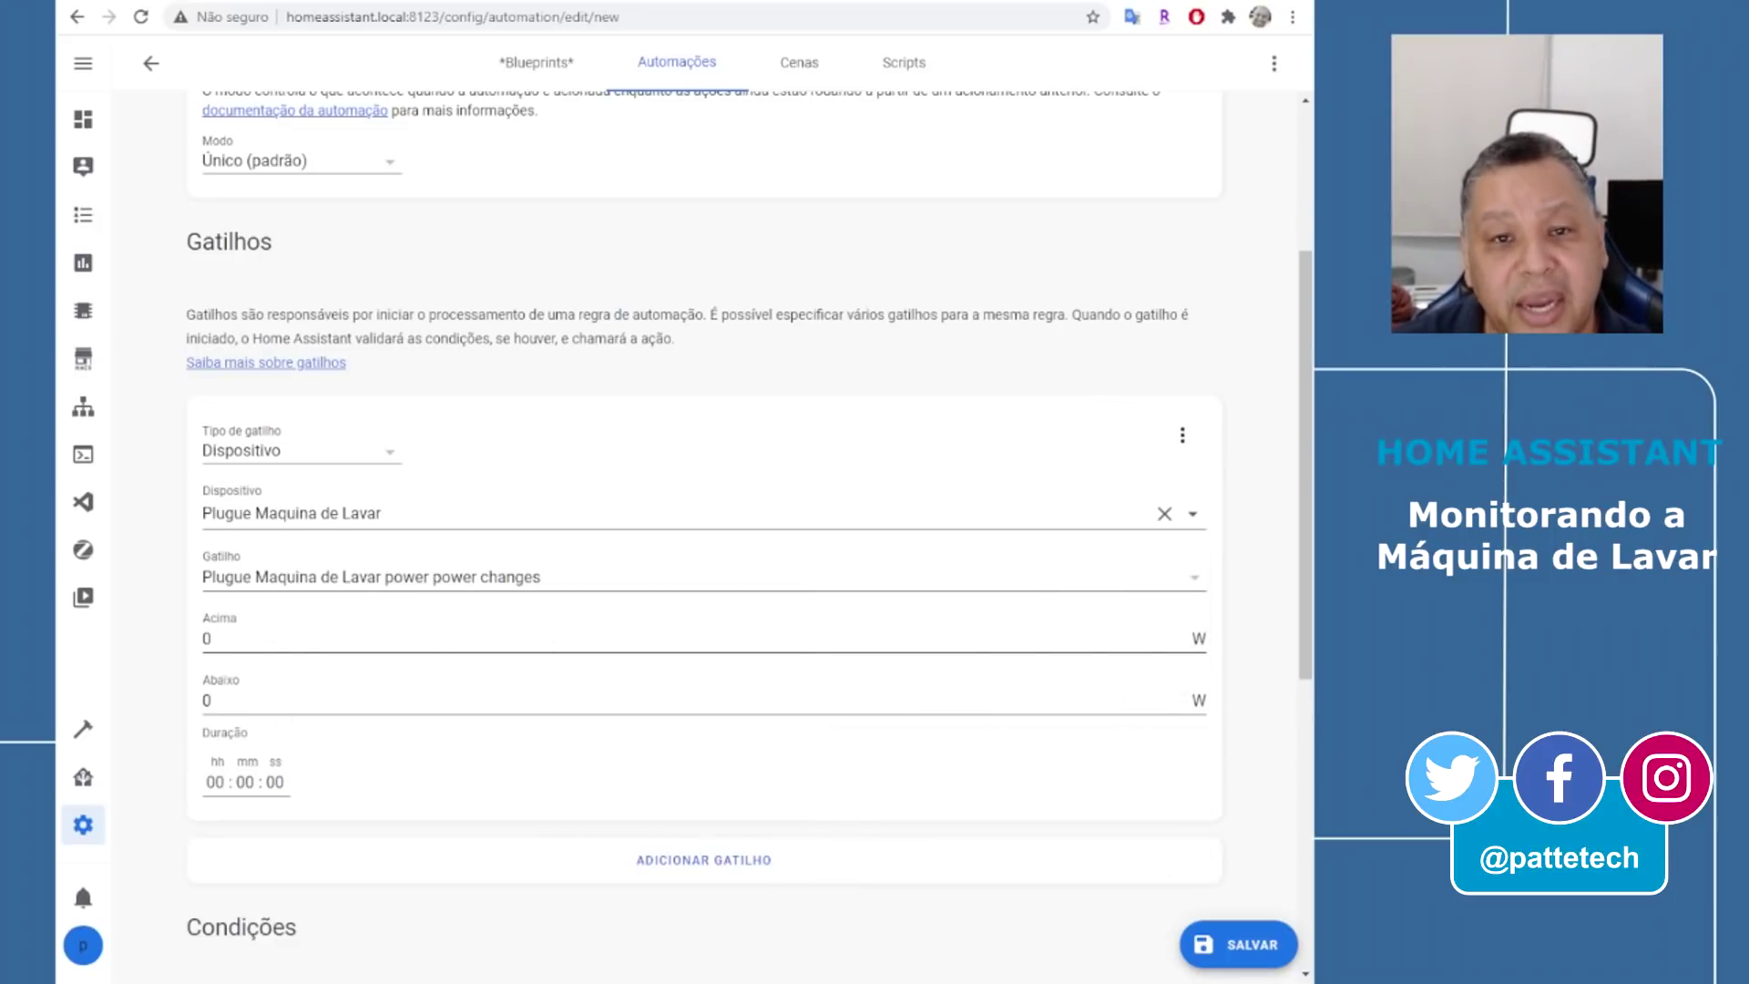
Set the Batendo trigger's power thresholds to above 135 W and below 210 W
double_click(281, 637)
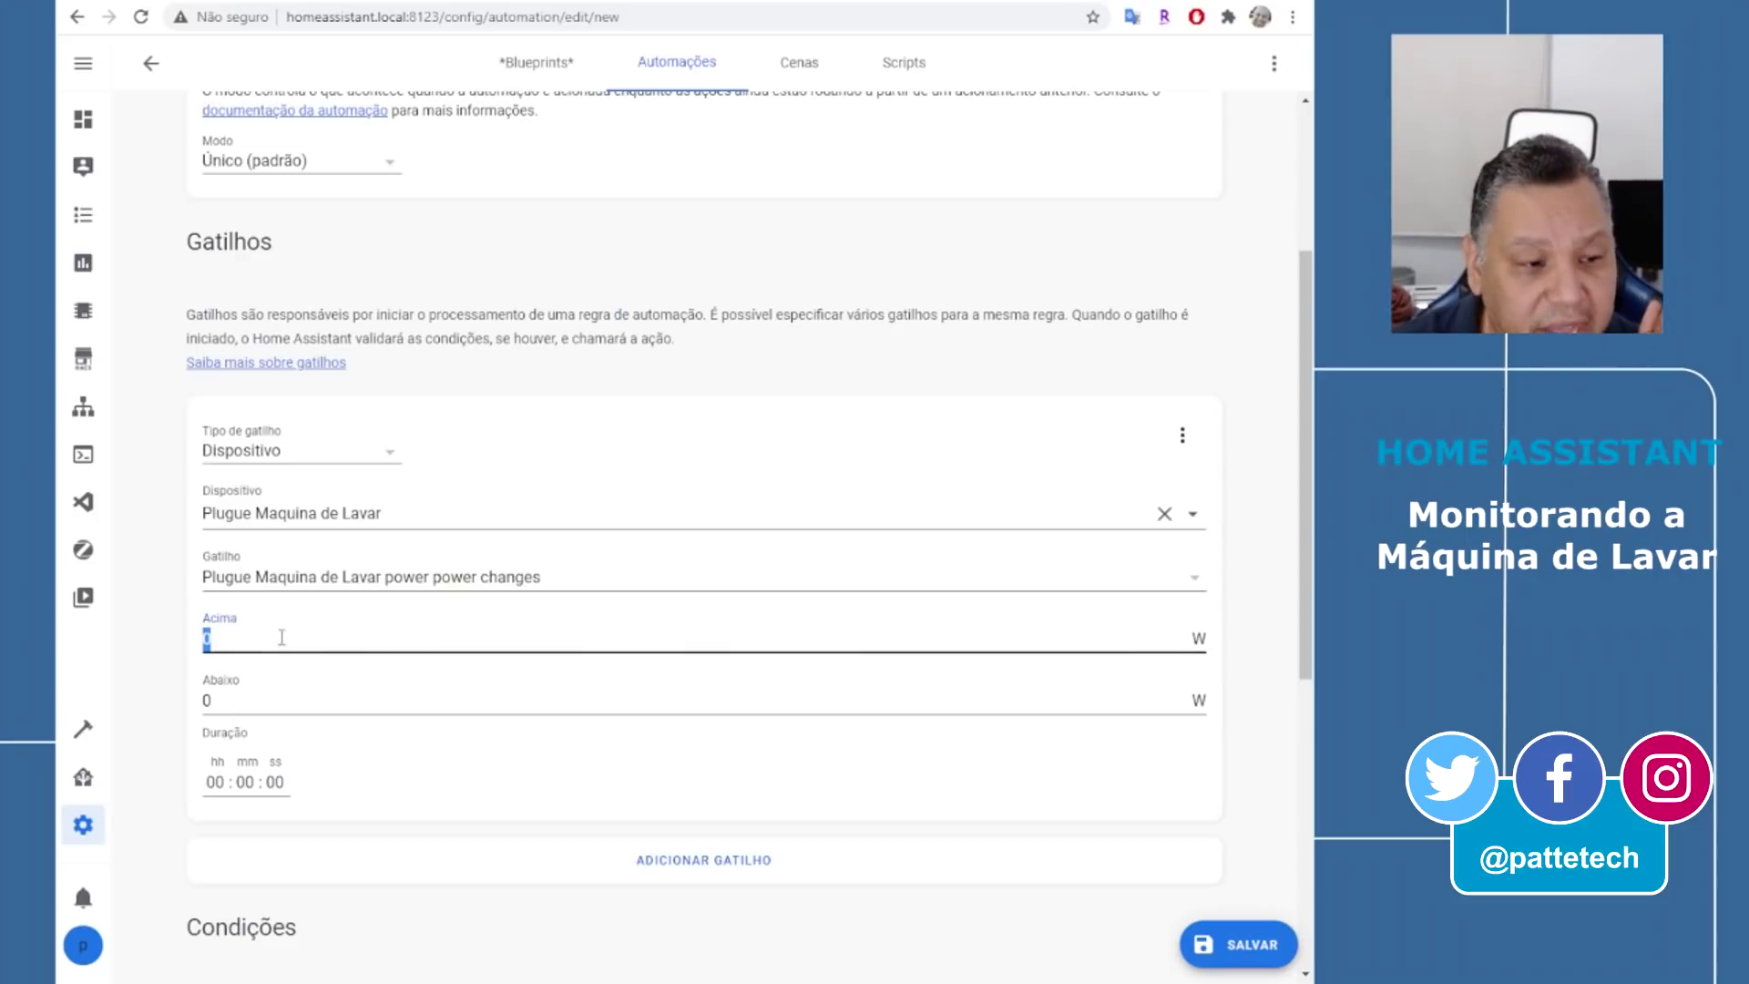
type("135")
key("Tab")
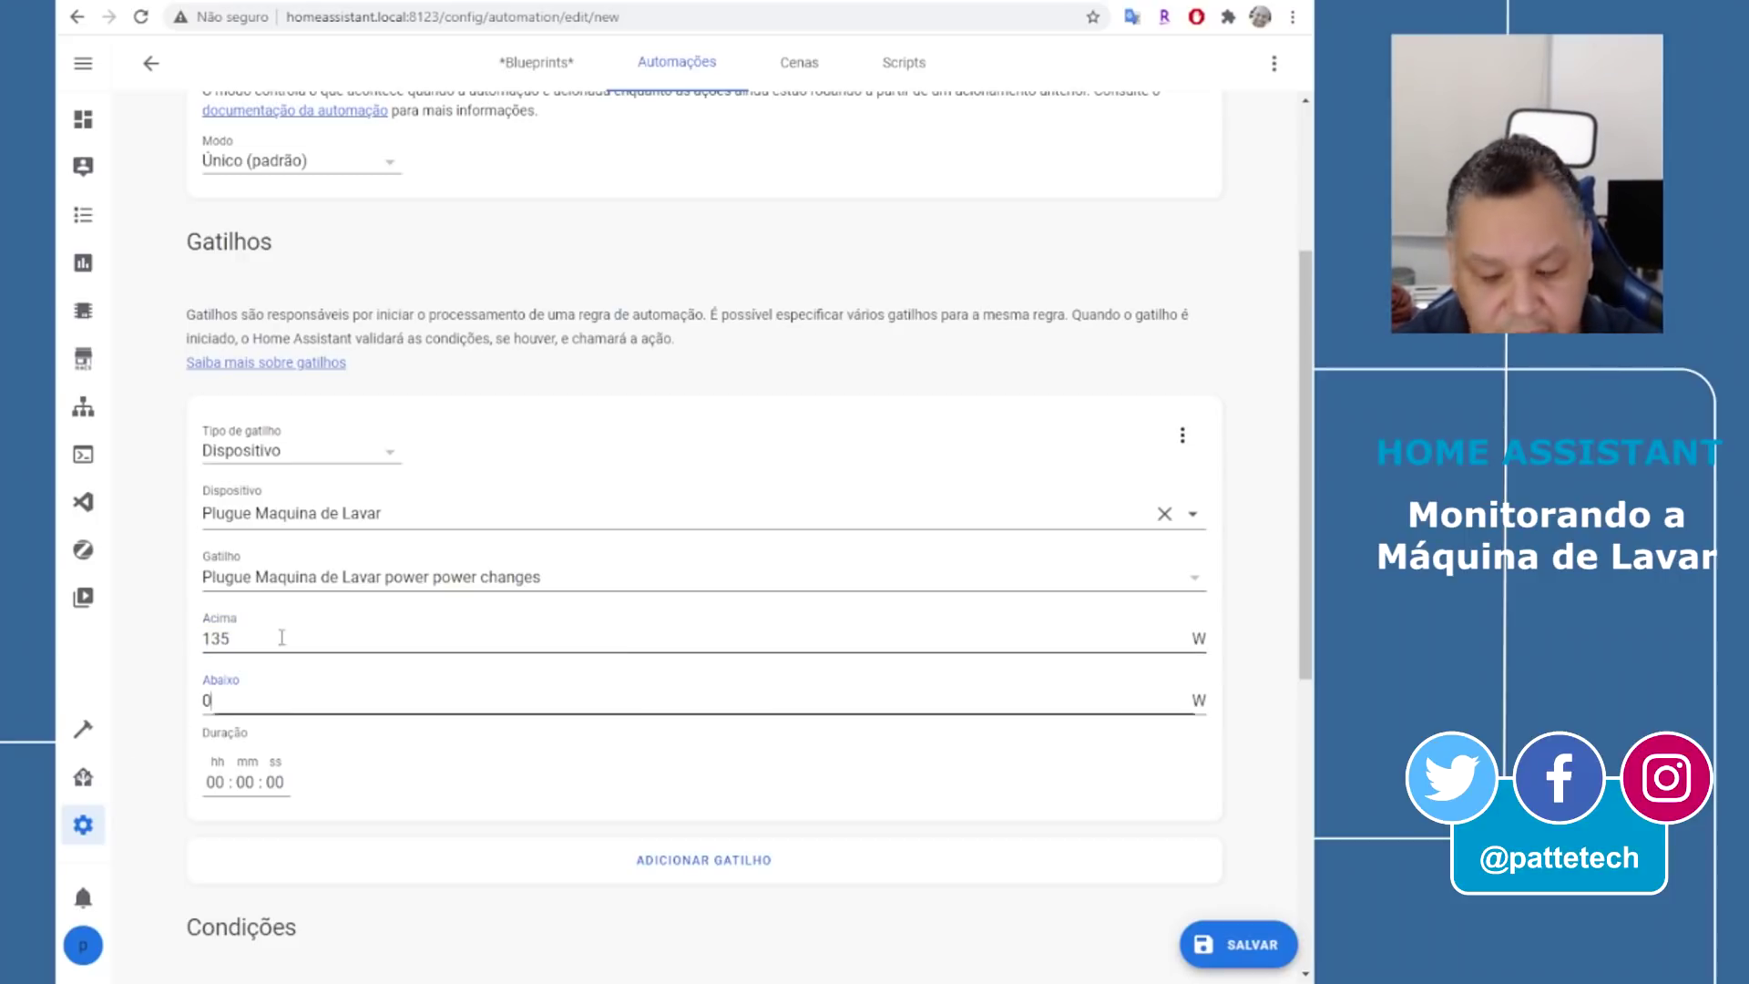
type("210")
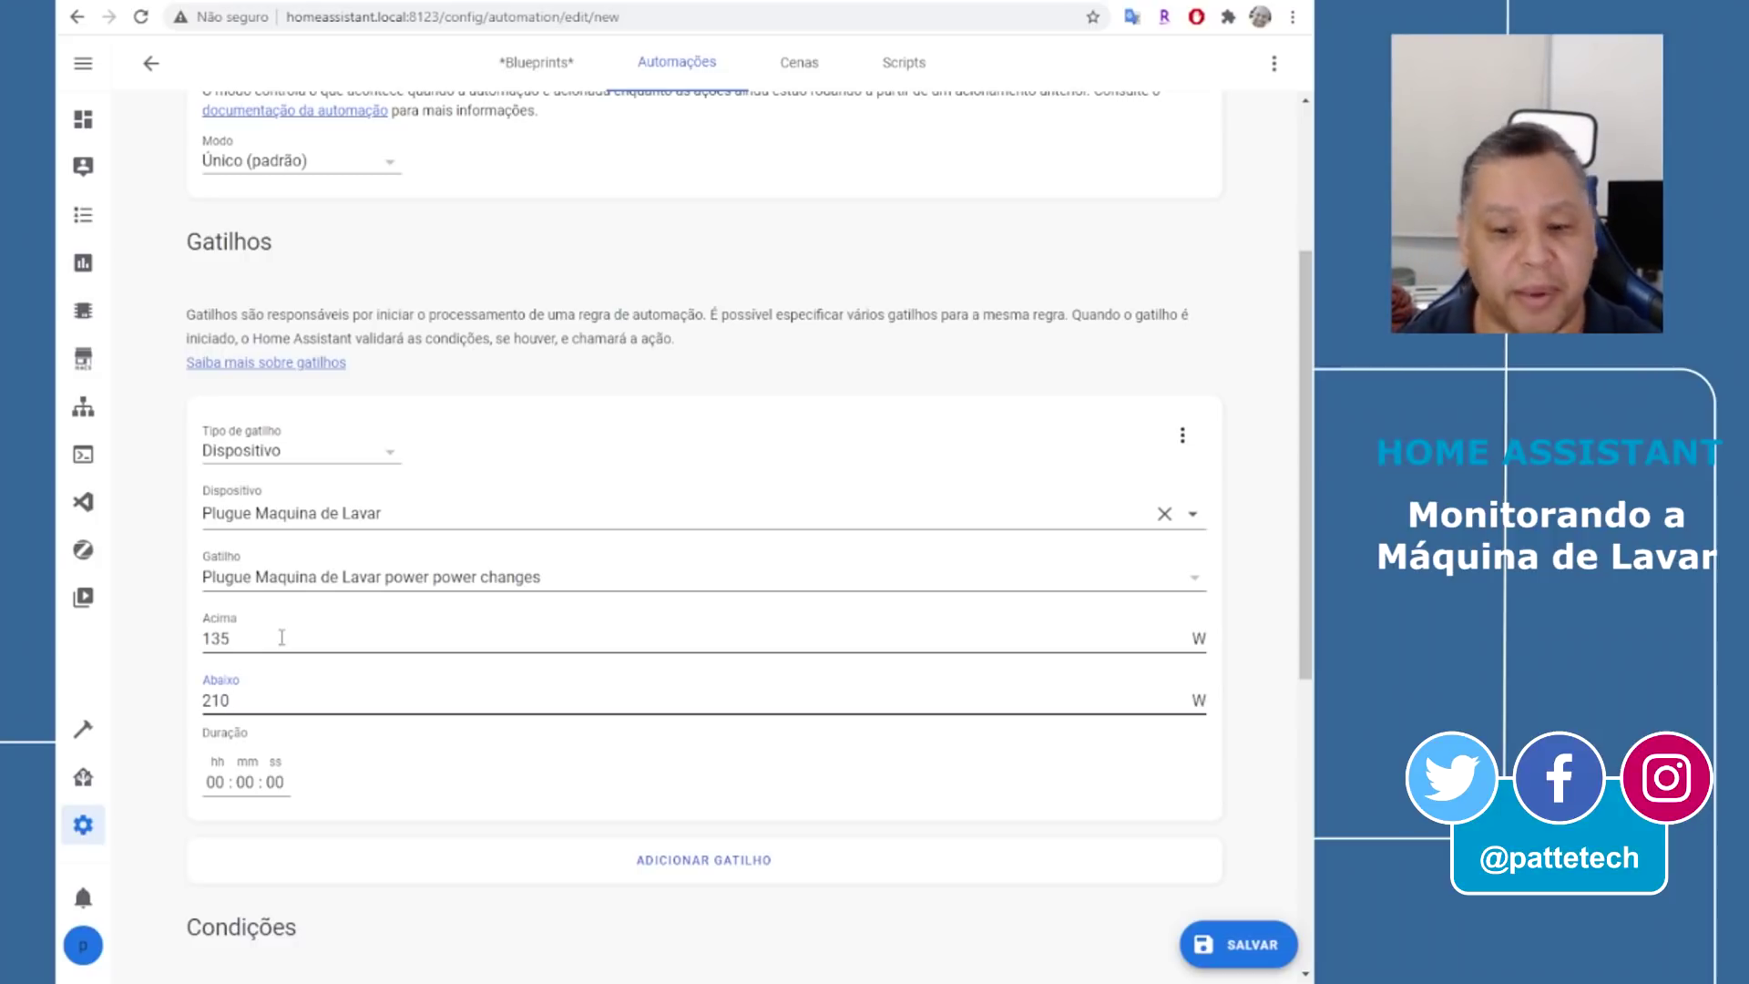
scroll(356, 765, "down", 2)
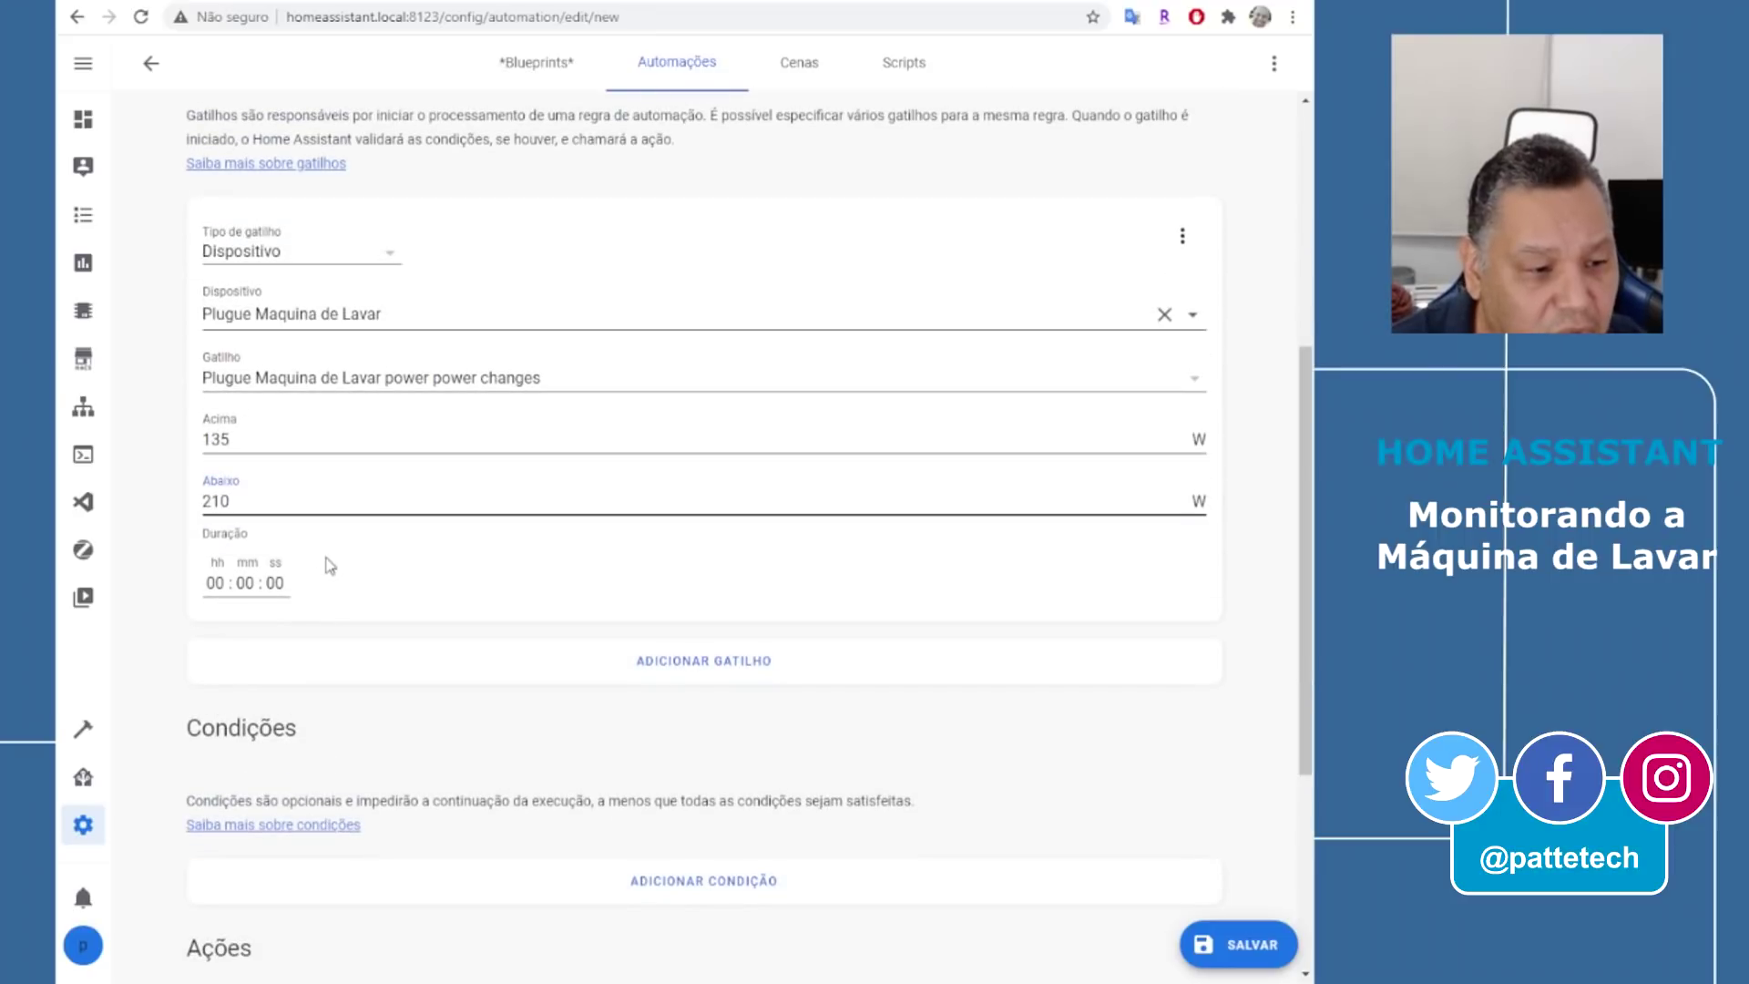
Make the Batendo automation's action an Iniciar Serviço call to "Entrada de seleção: Select" (input_select.select_option)
scroll(430, 586, "down", 4)
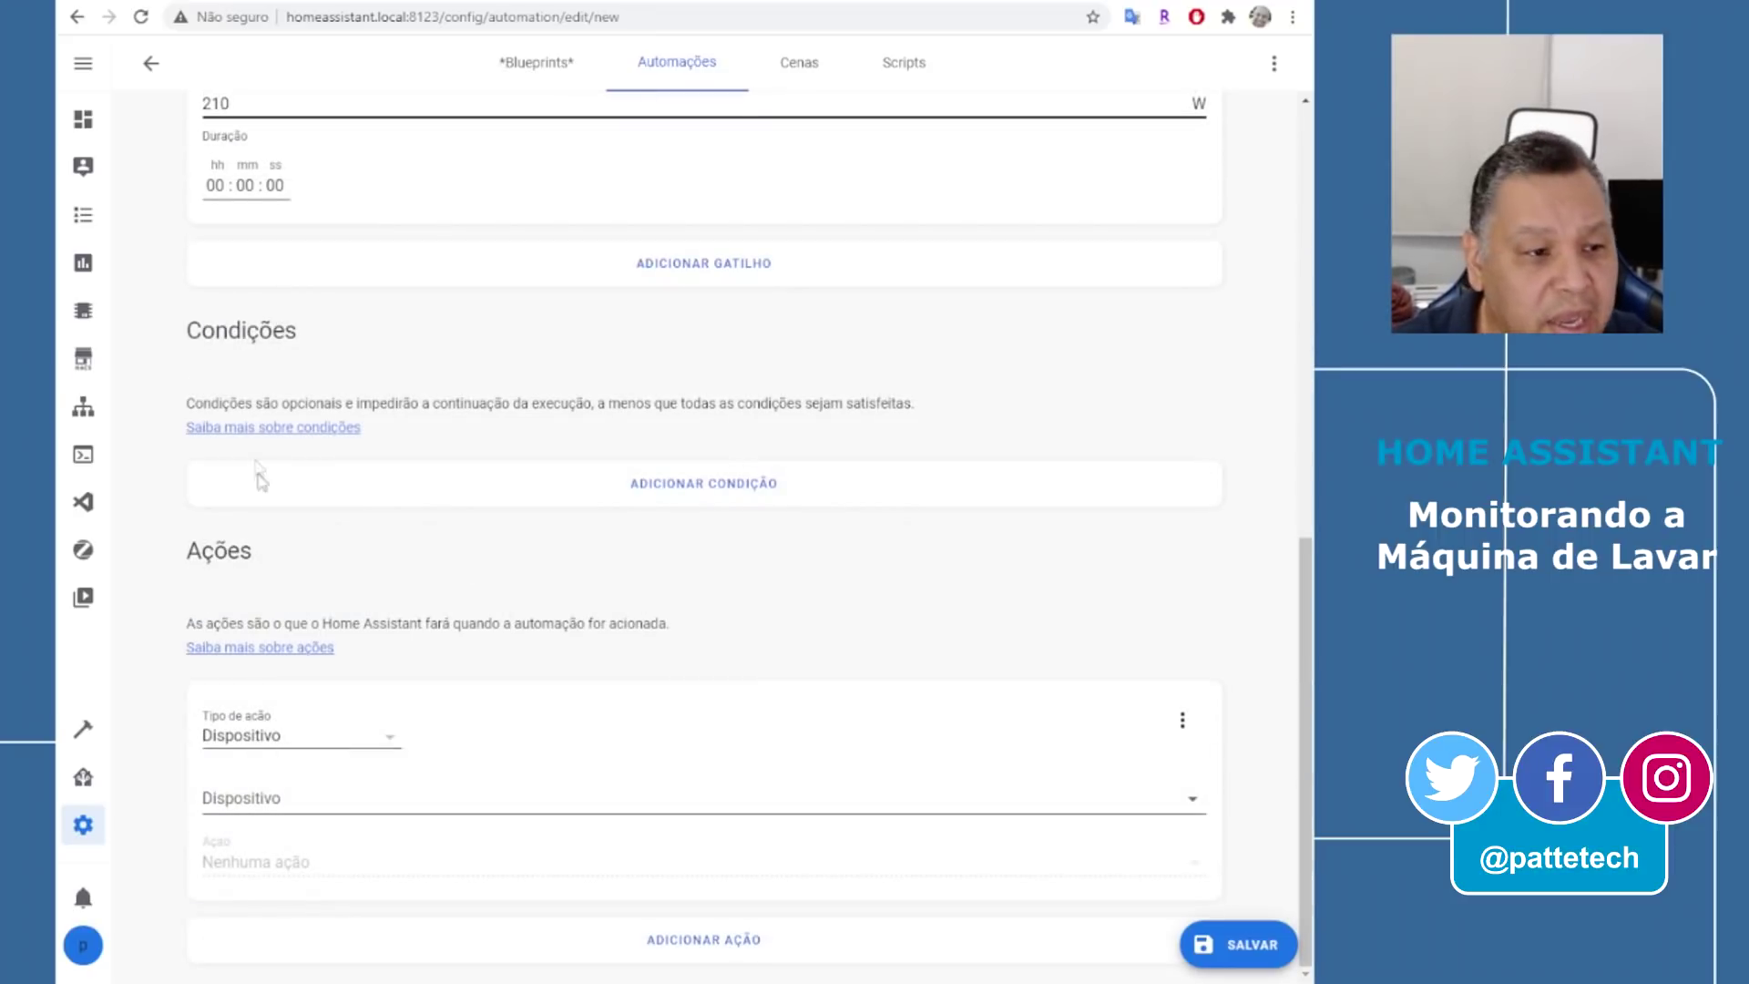
left_click(282, 740)
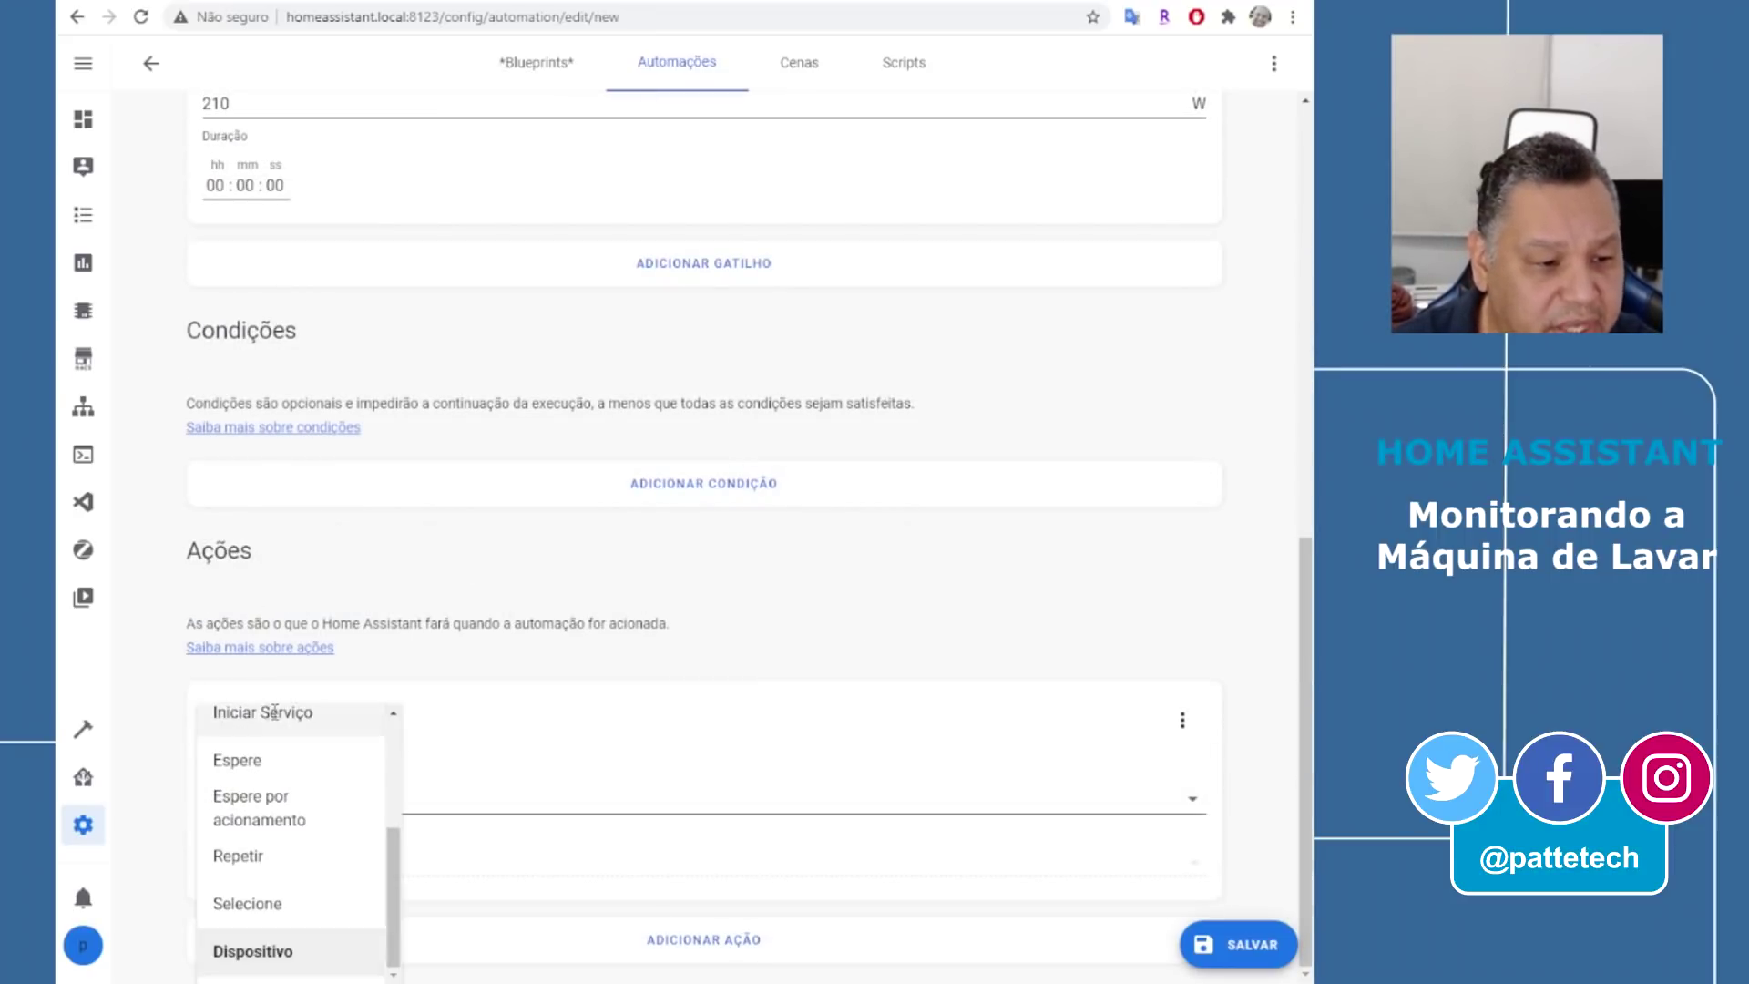
left_click(275, 713)
left_click(301, 829)
type("input_sele")
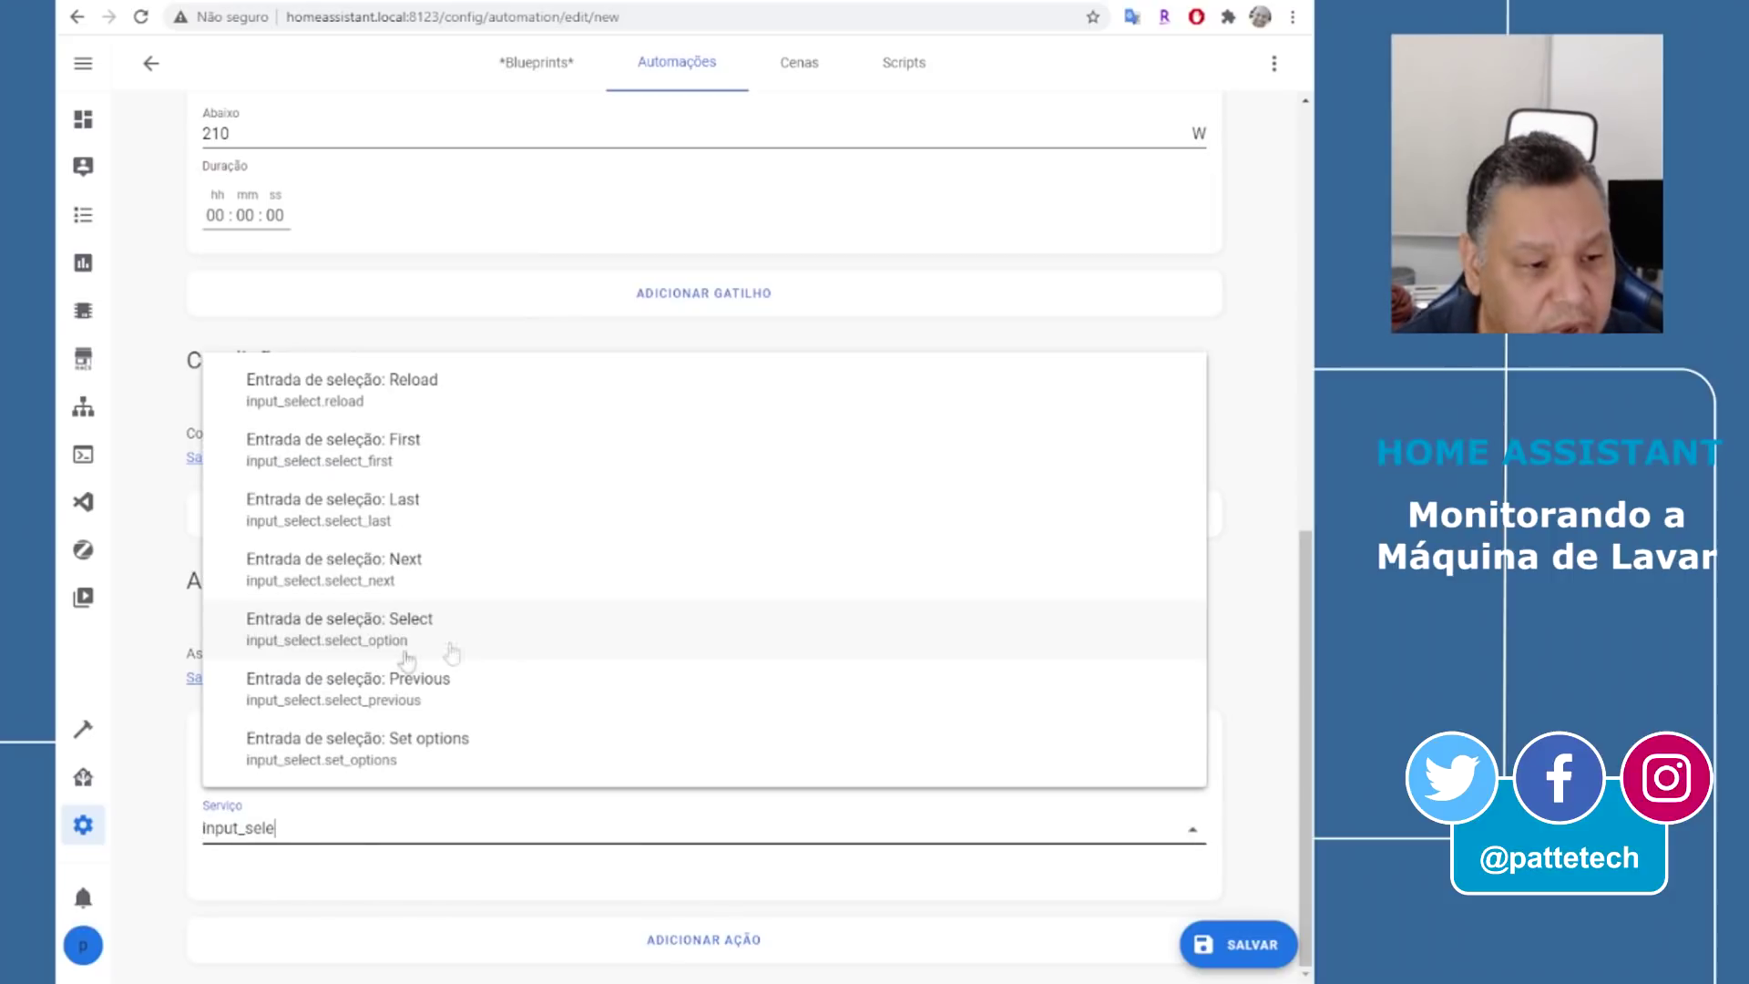
left_click(382, 642)
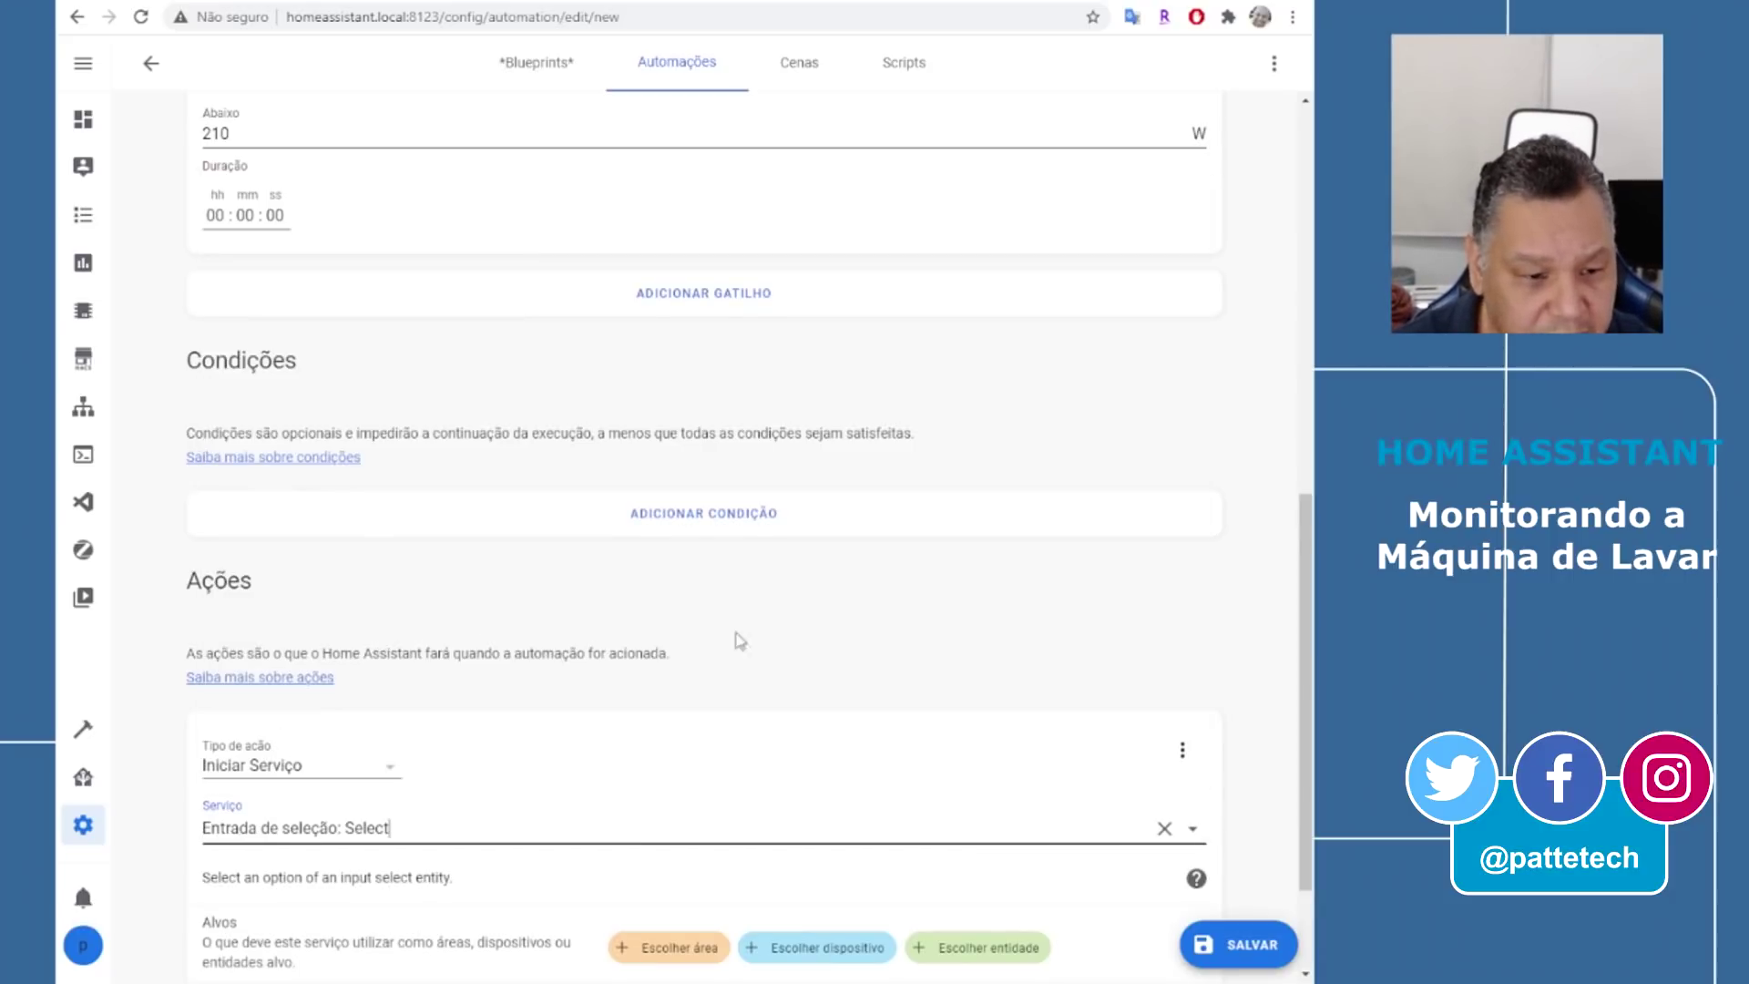
Target the Maquina de Lavar entity in the service call and set the option to "Batendo"
scroll(734, 637, "down", 2)
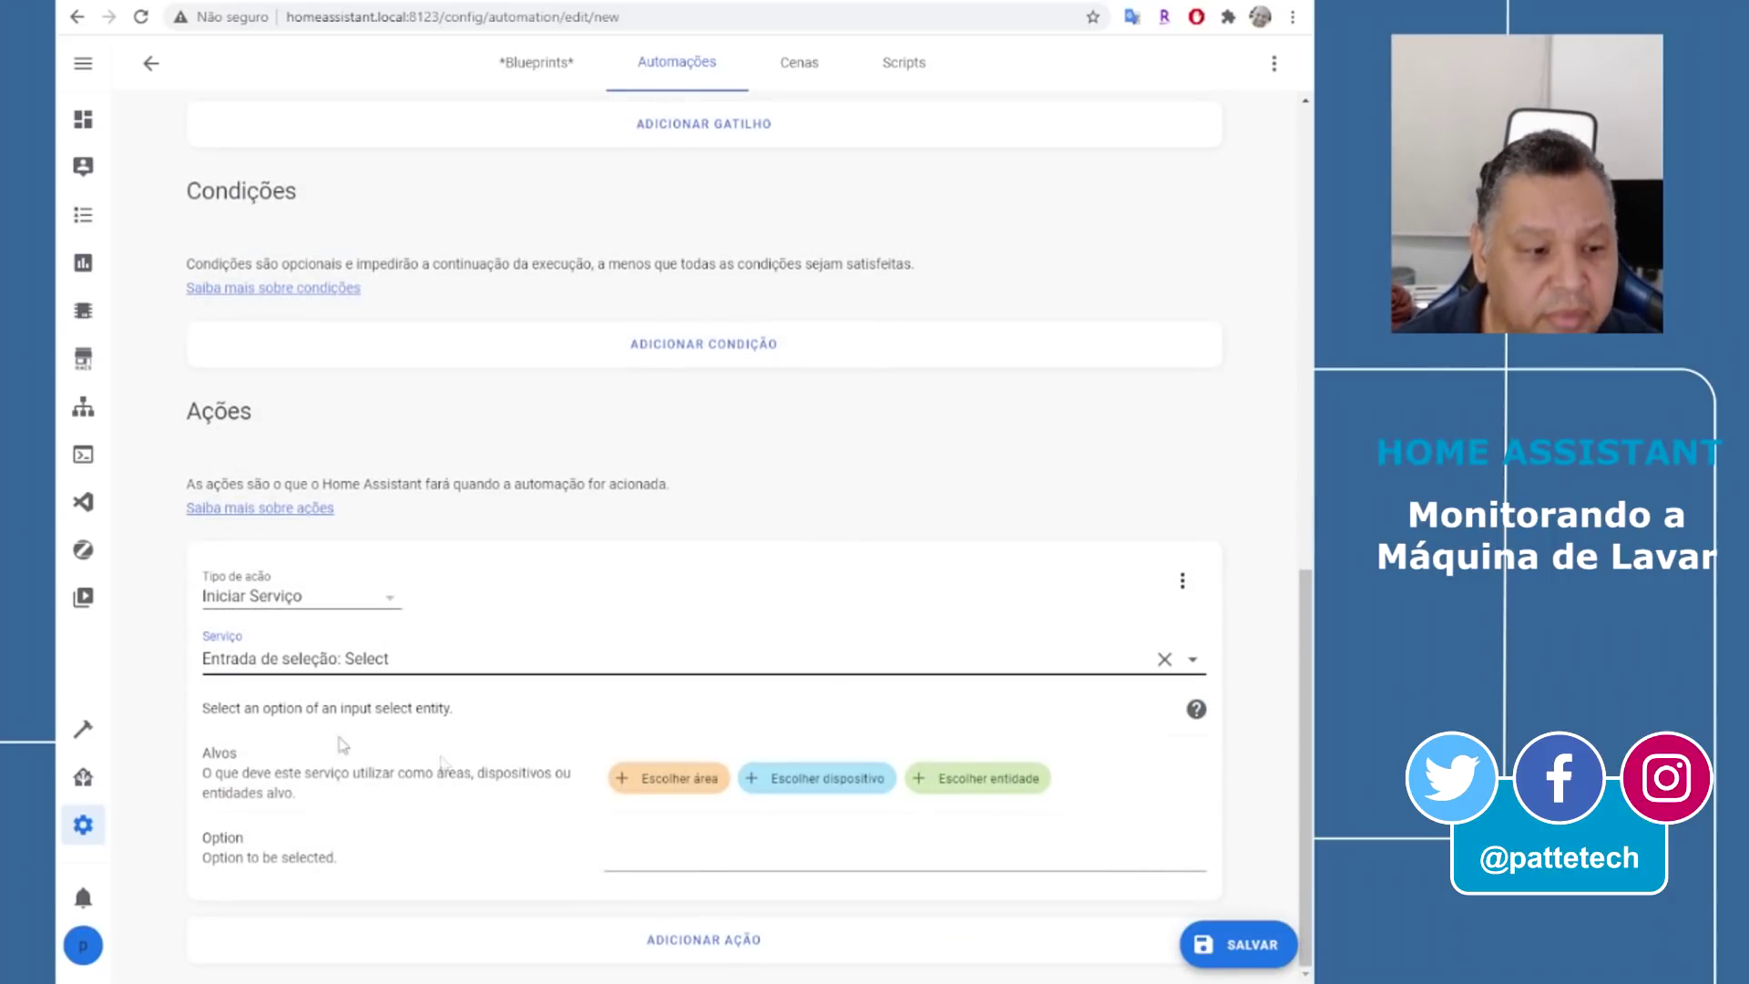
left_click(1014, 795)
left_click(753, 716)
left_click(745, 880)
type("Batendo")
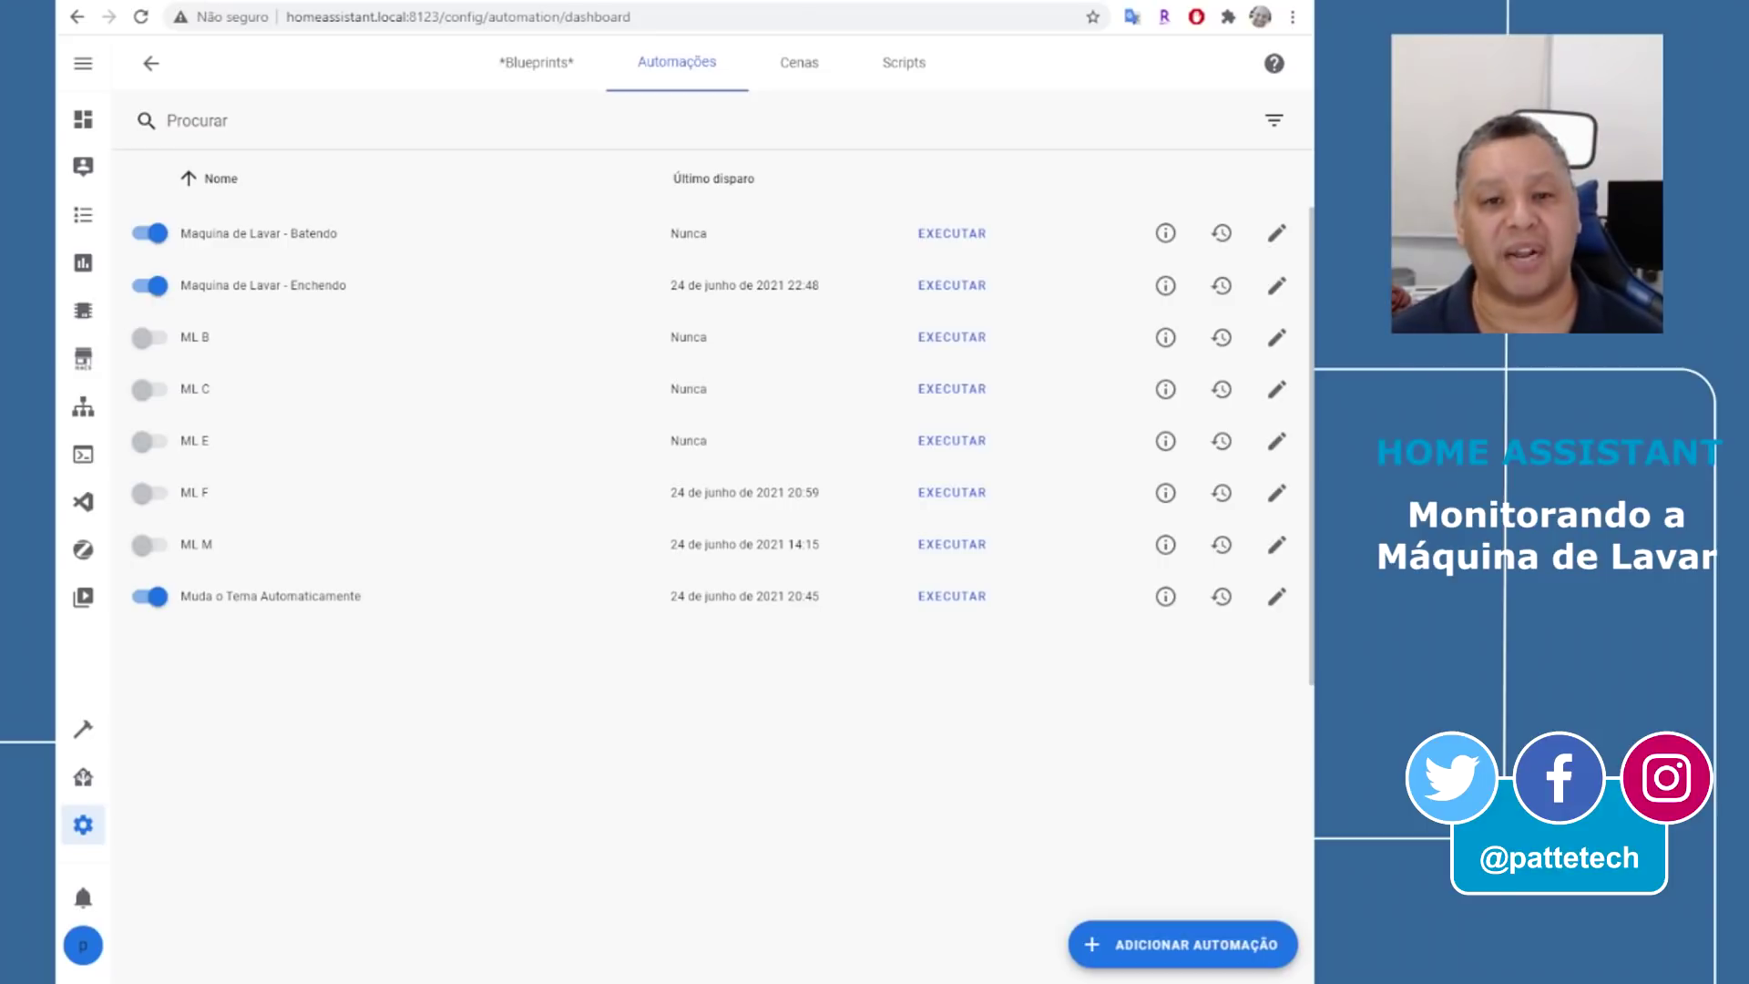
Create an empty automation named "Maquina de Lavar - Molho" and keep Dispositivo as its trigger type
left_click(1184, 946)
left_click(852, 697)
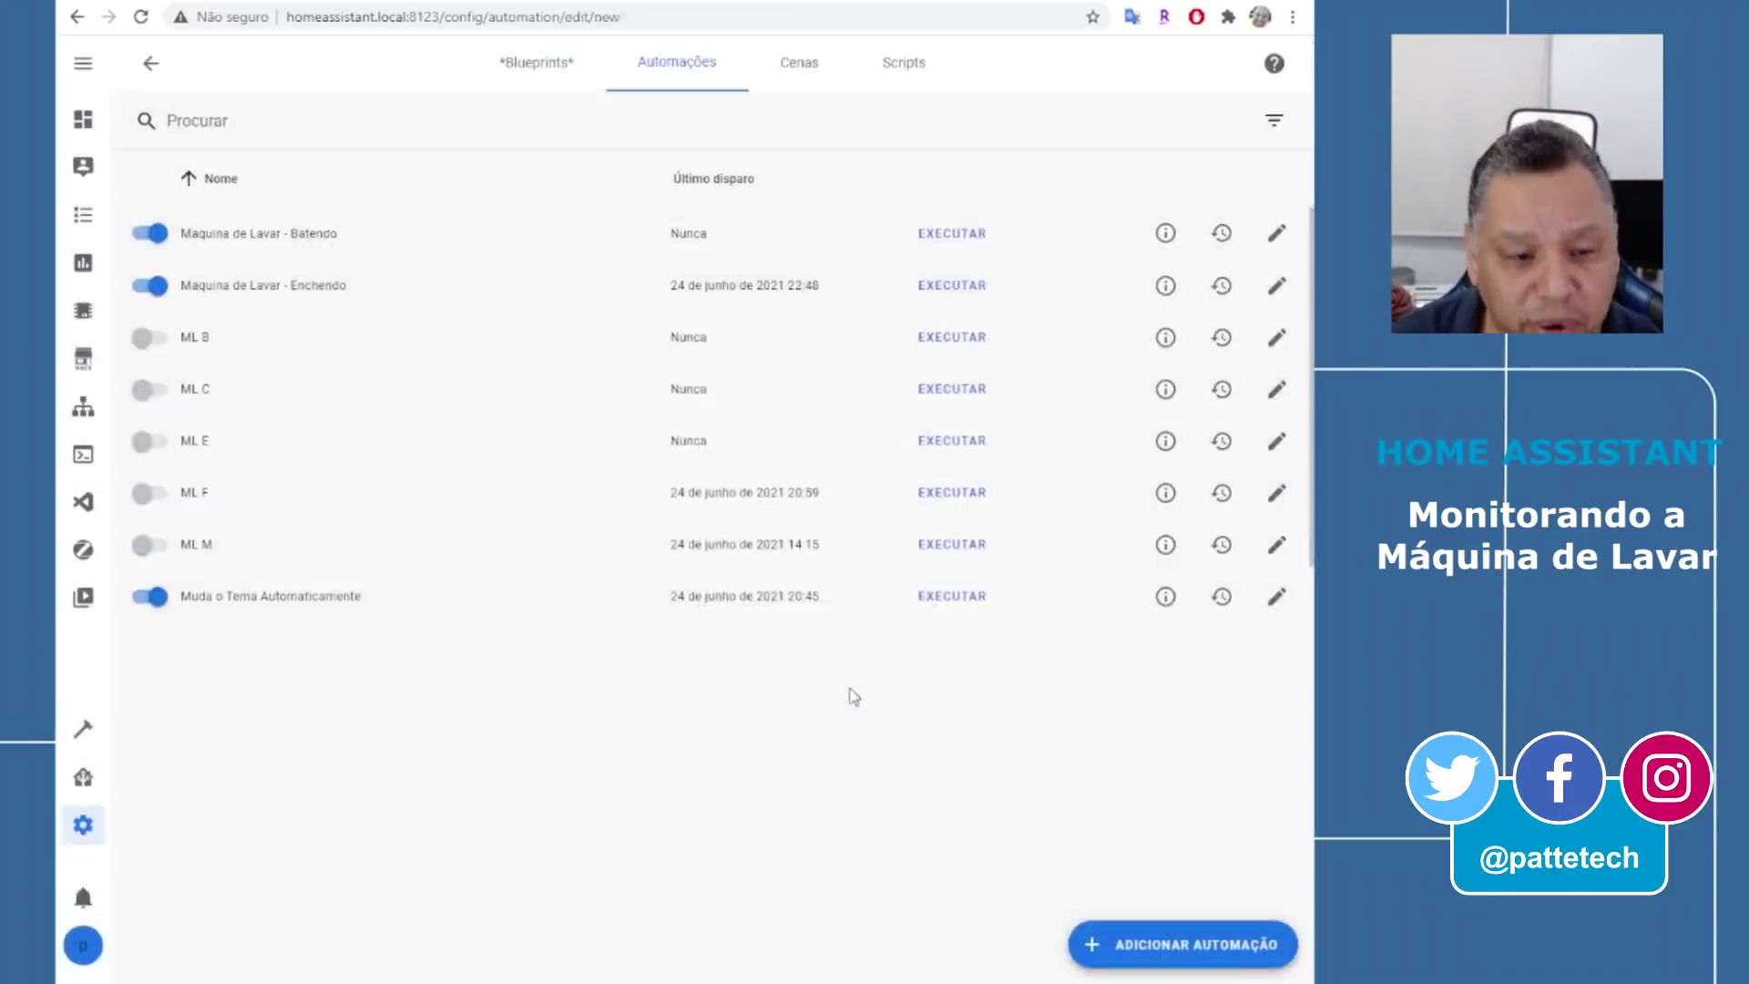
double_click(484, 282)
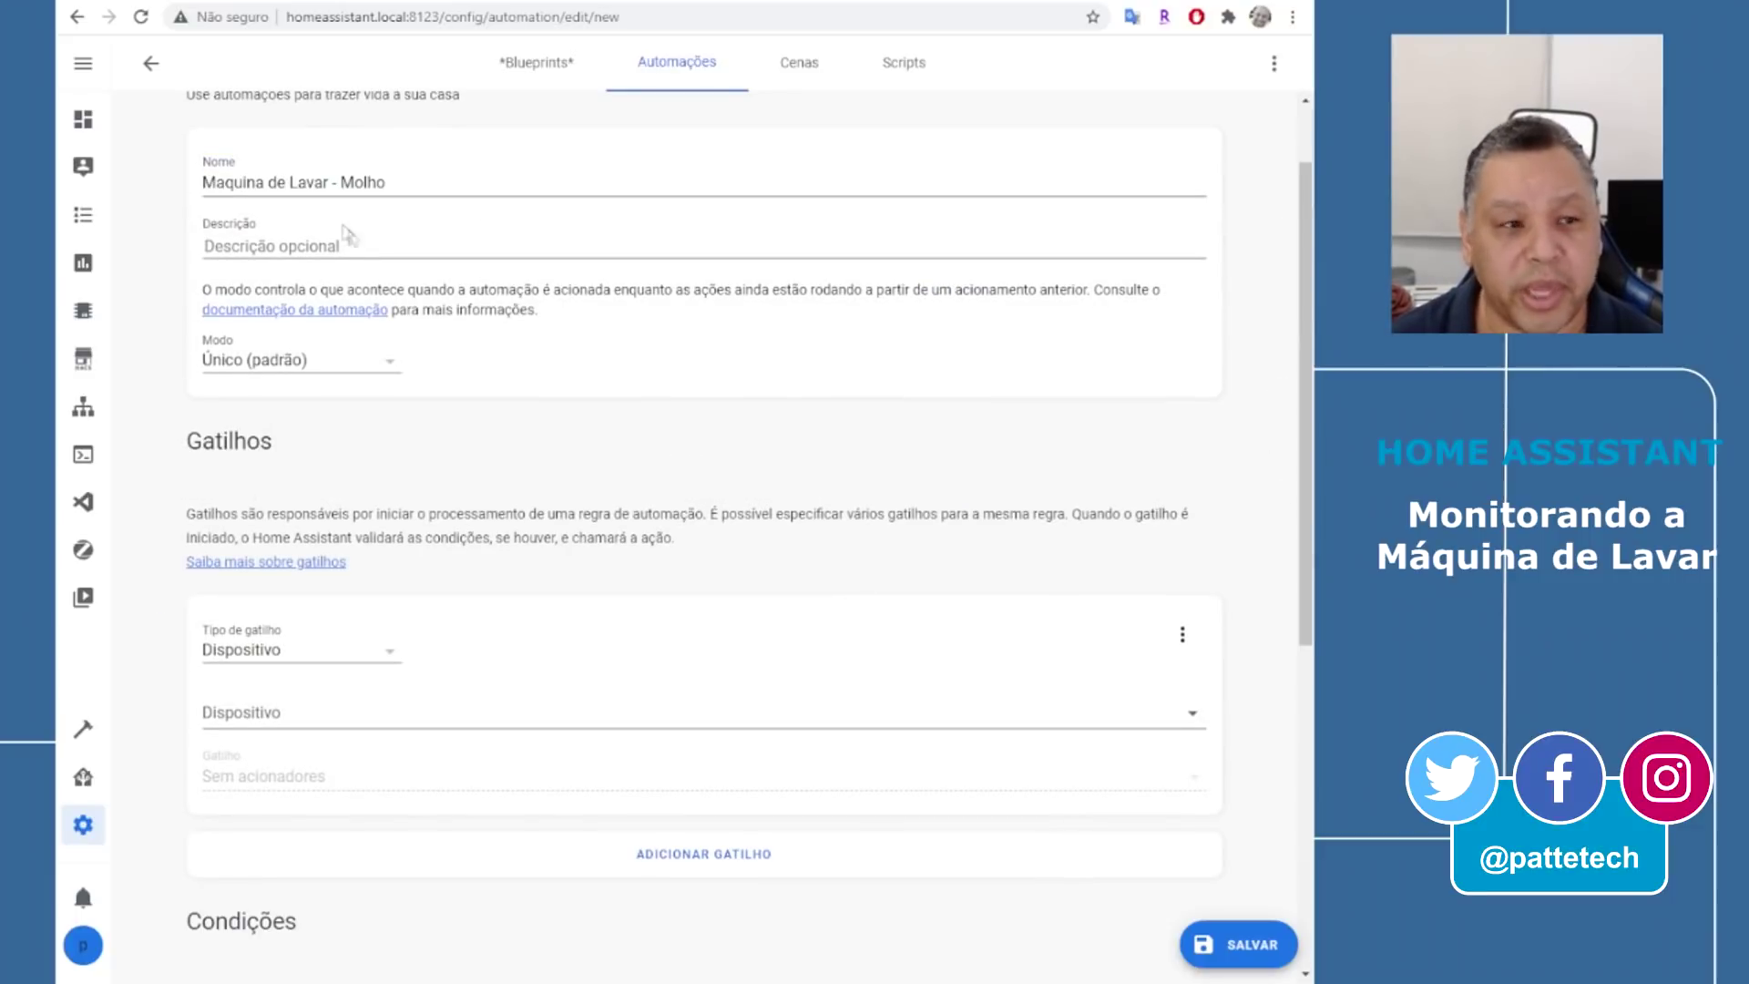
left_click(293, 651)
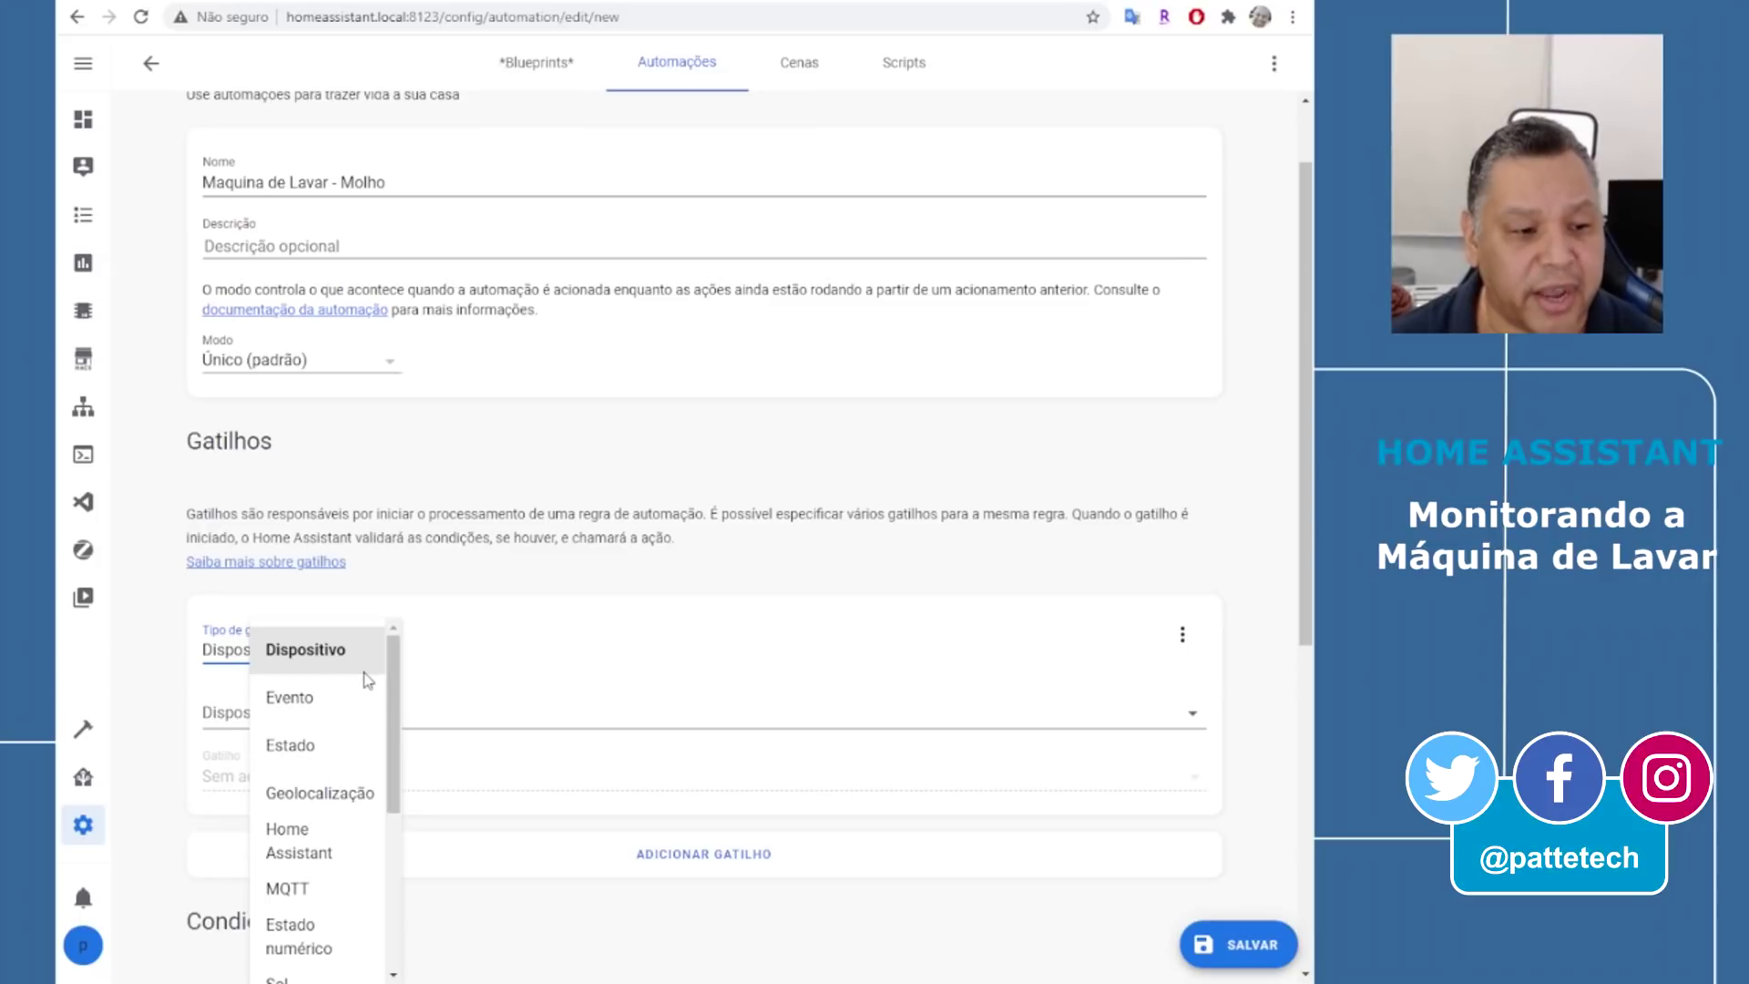
left_click(344, 649)
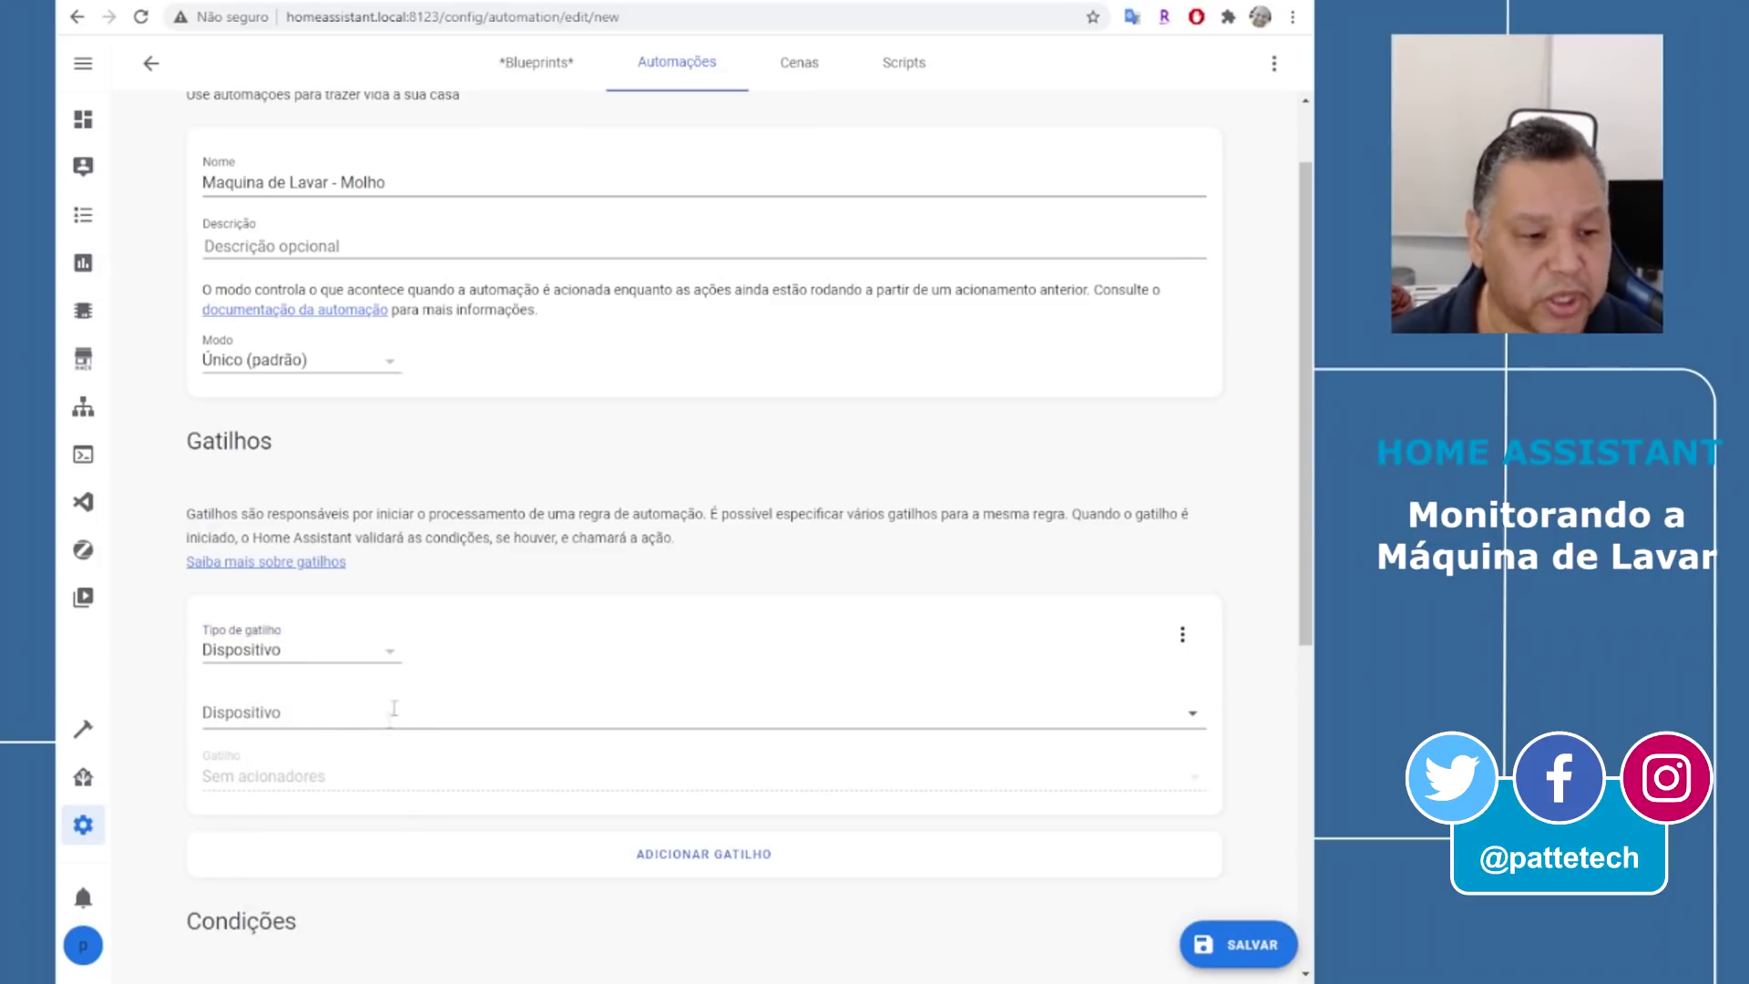
Set the Molho trigger to the Plugue Maquina de Lavar device with the "power power changes" event
left_click(404, 709)
type("plugue")
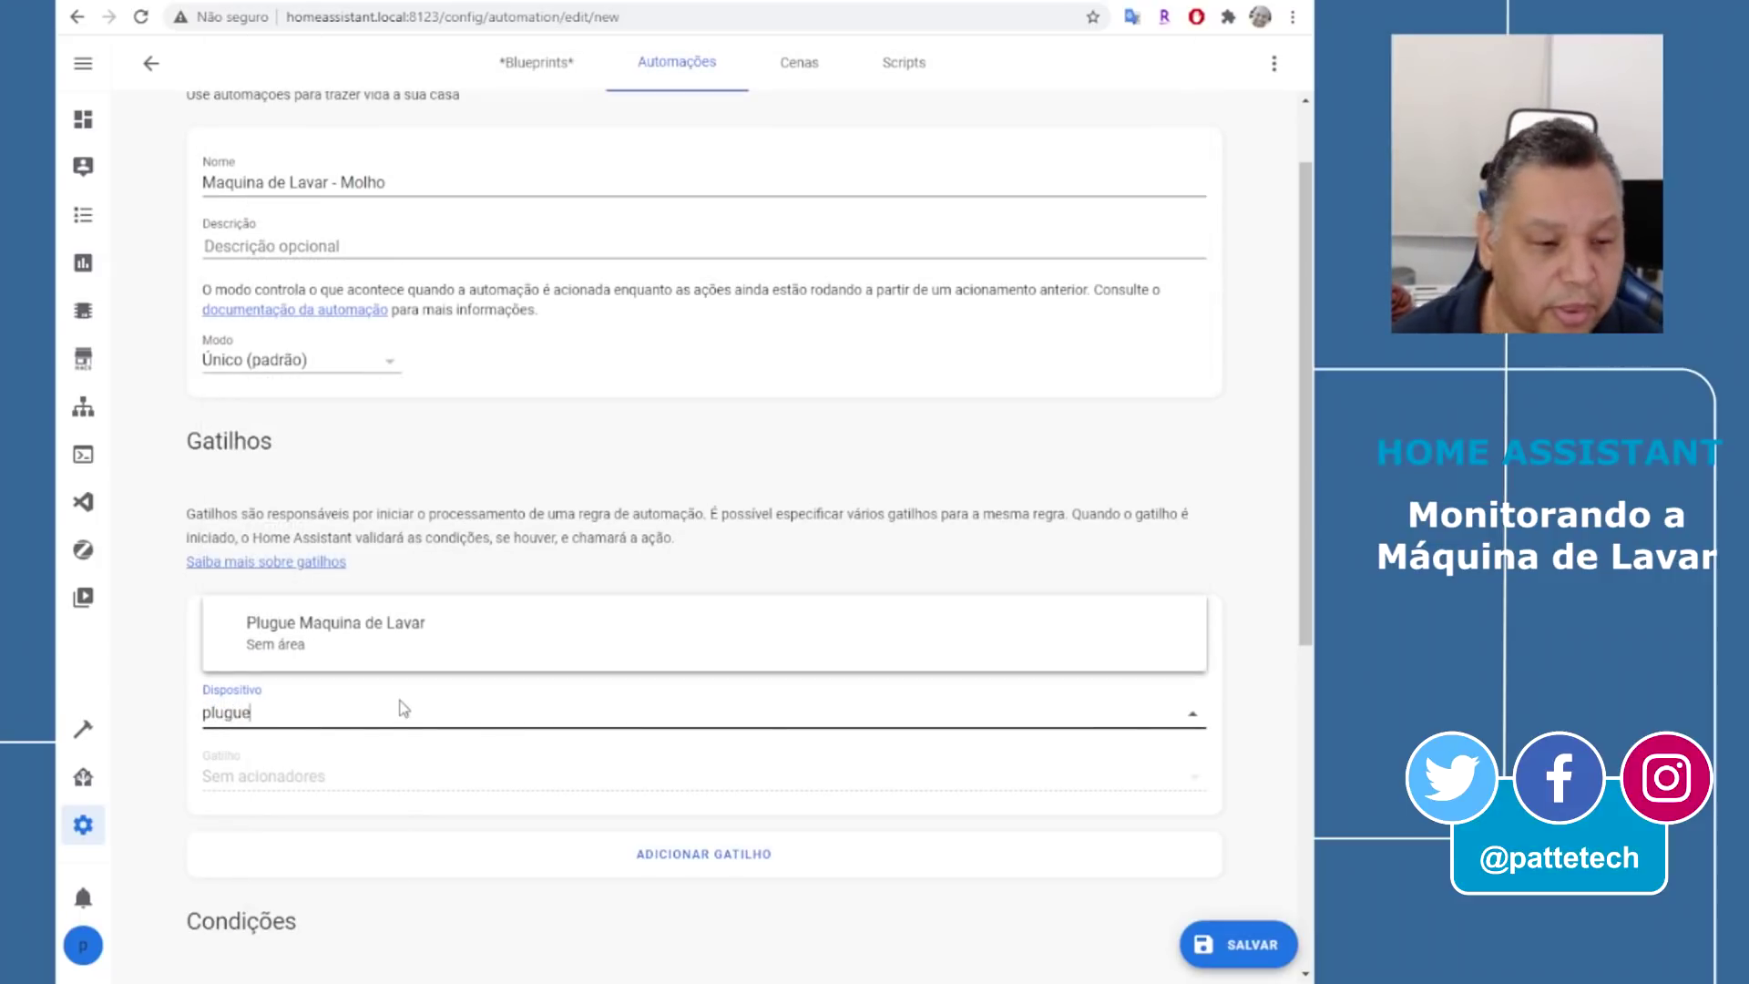
left_click(324, 636)
scroll(625, 649, "down", 2)
left_click(473, 579)
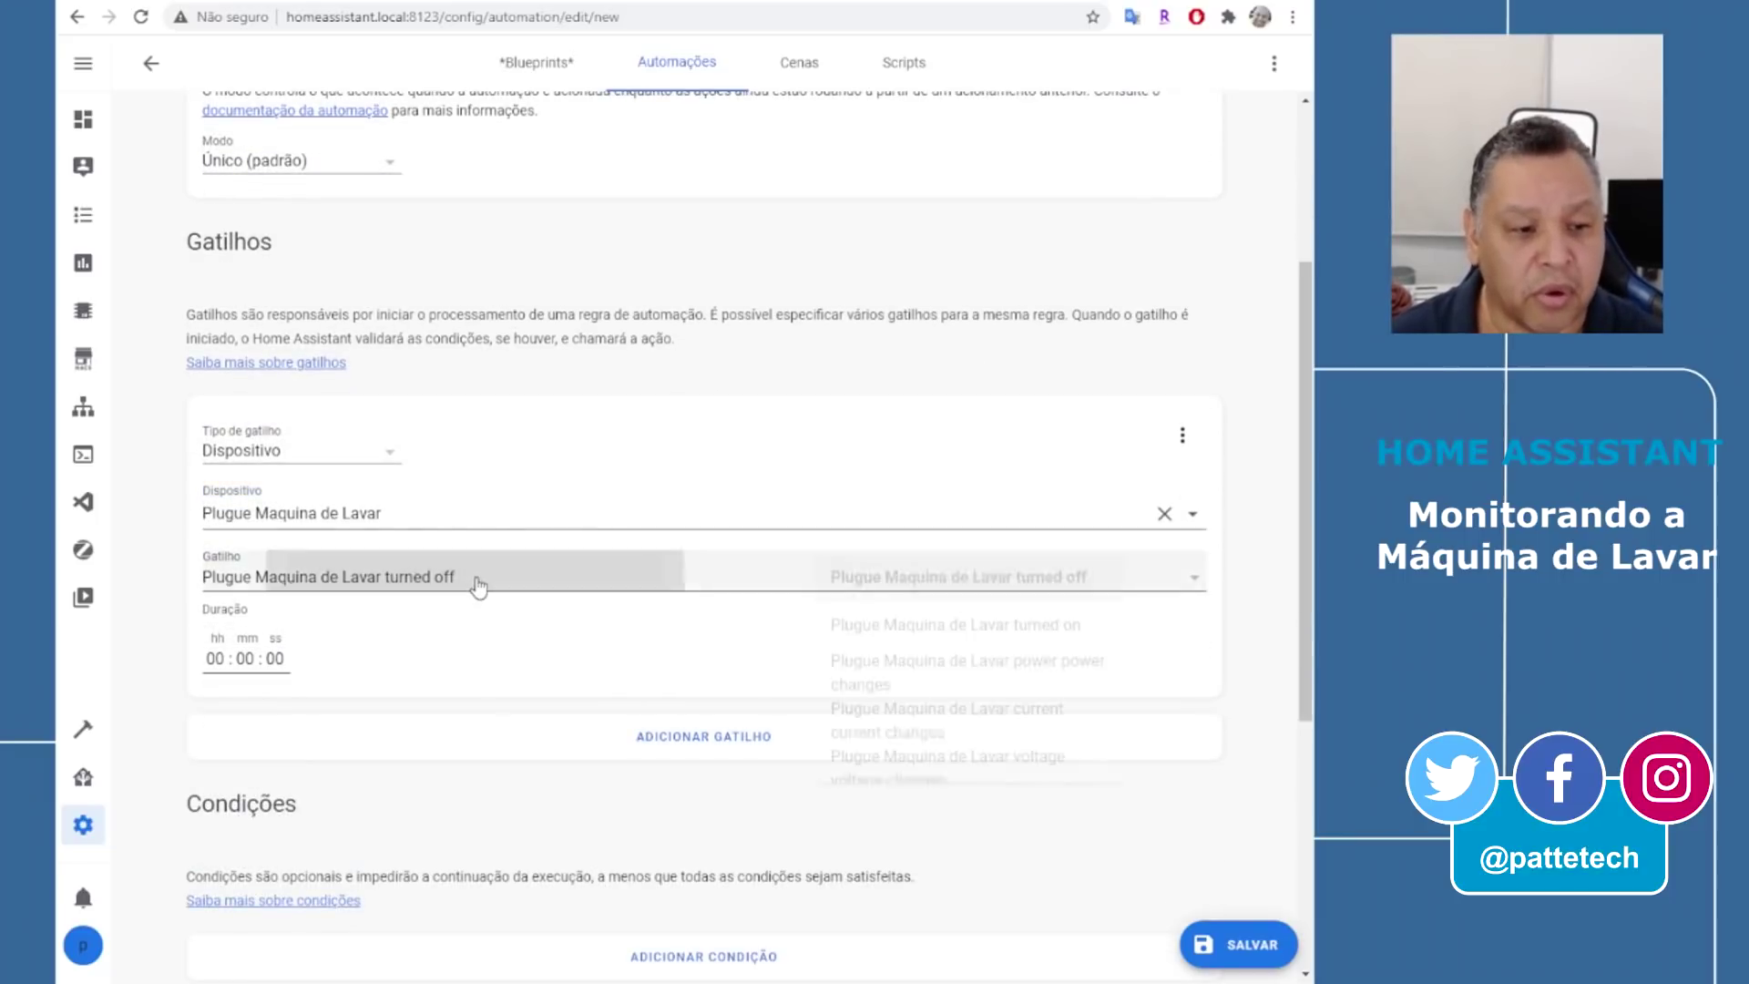
left_click(1054, 675)
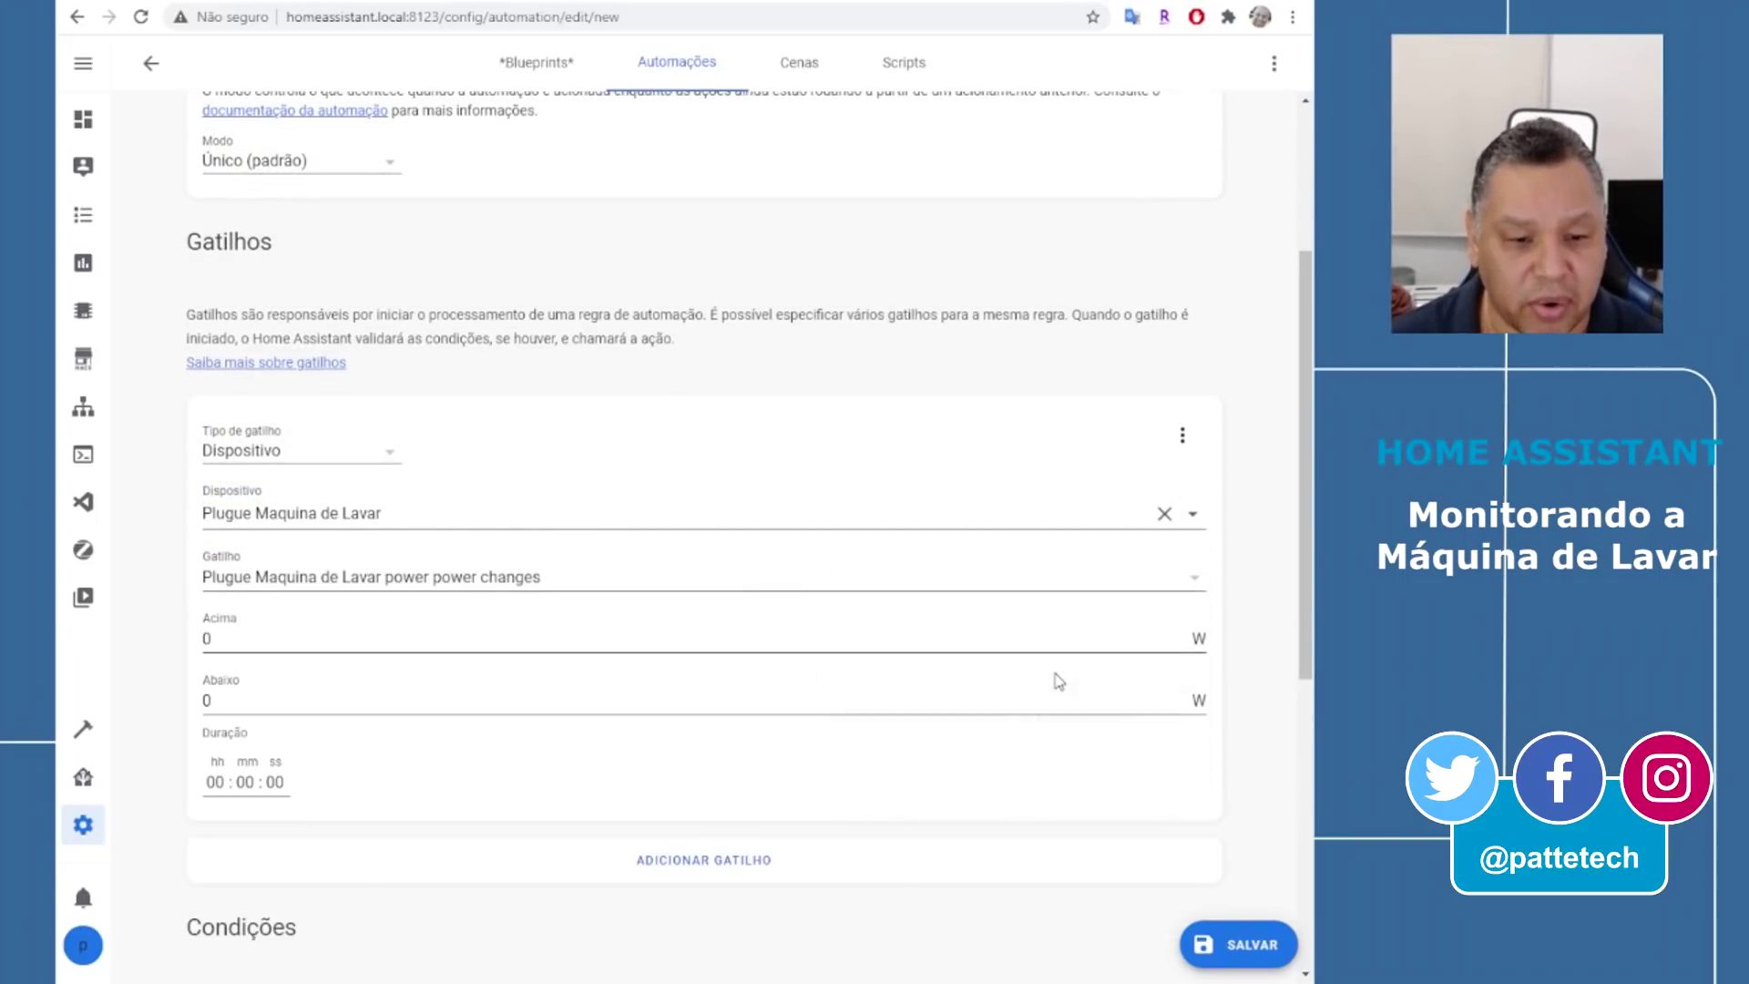
Set the Molho trigger's power thresholds to above 0 W and below 2 W
left_click(222, 646)
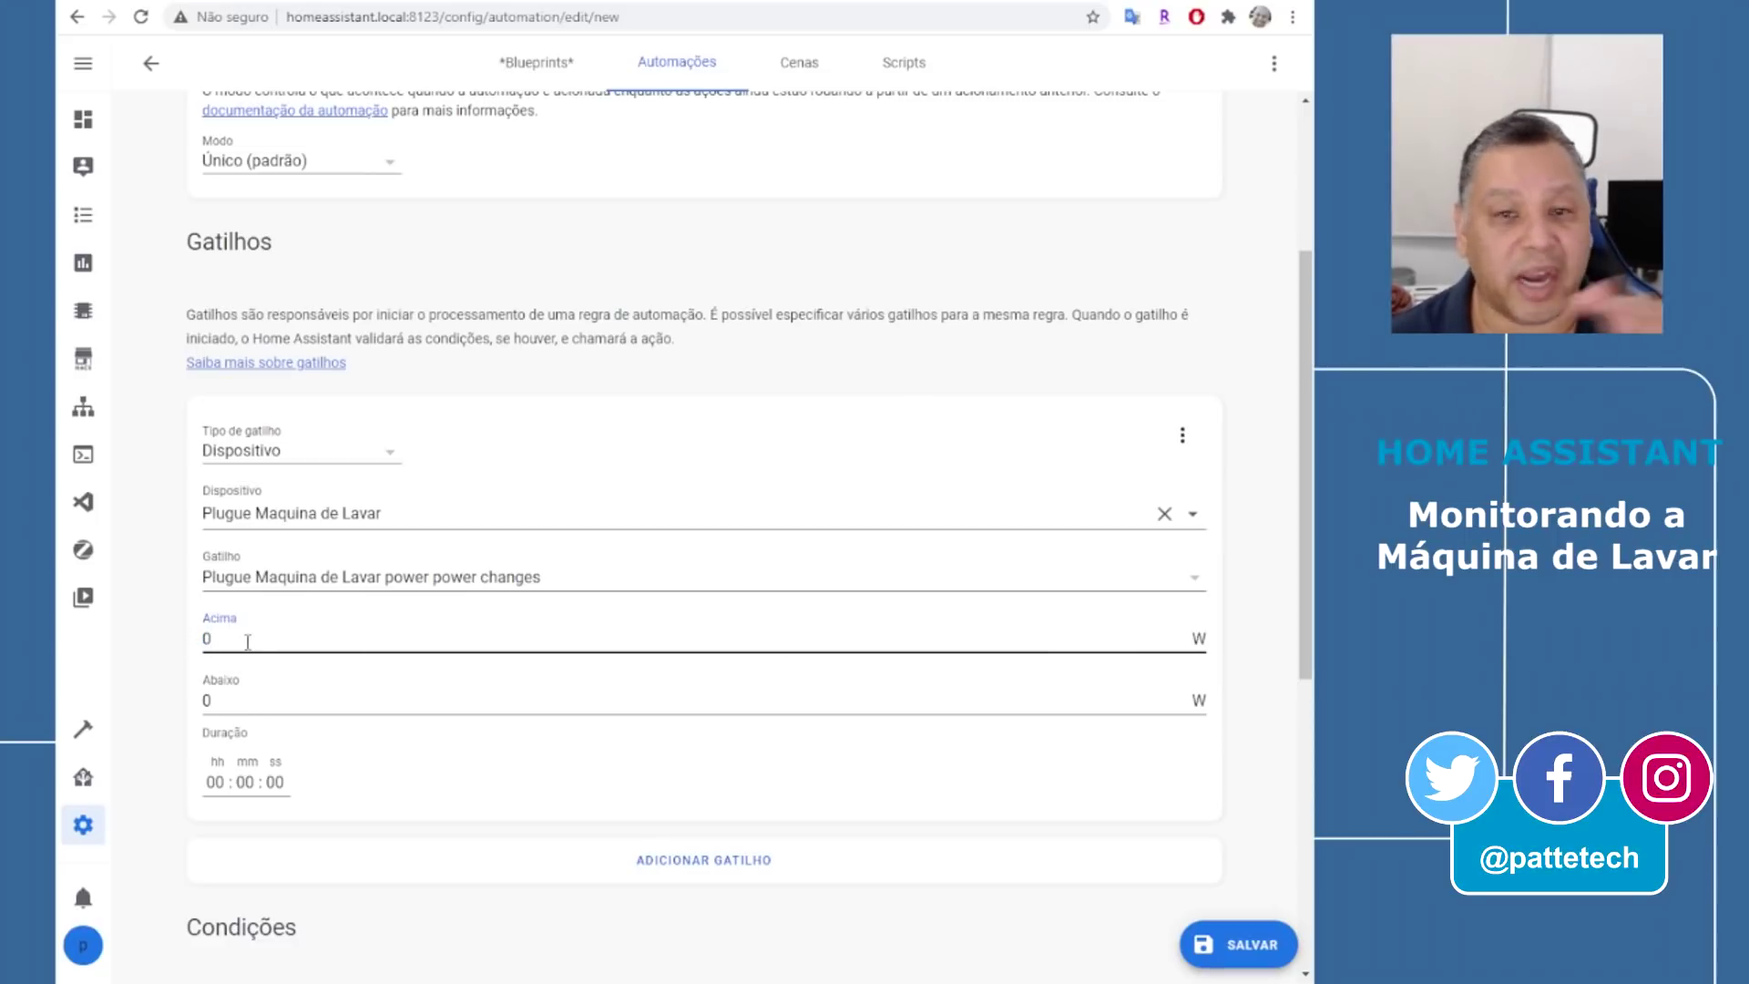
key("Tab")
type("2")
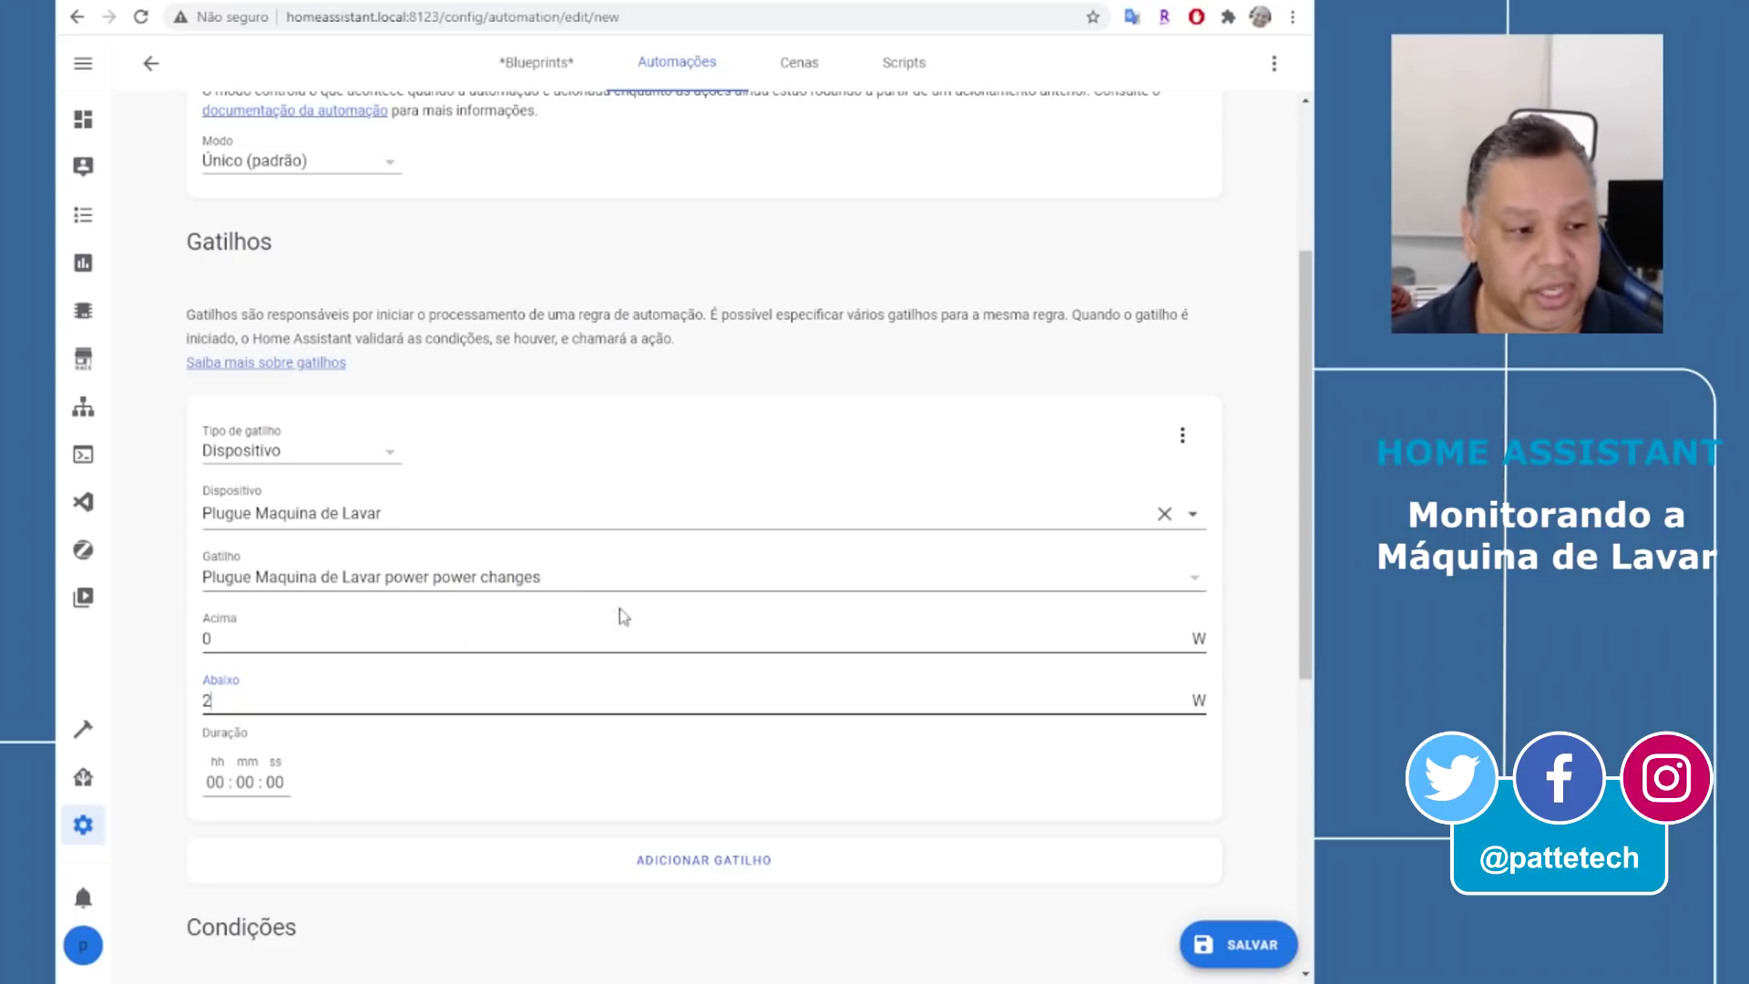
Make the Molho automation's action an Iniciar Serviço call to "Entrada de seleção: Select" (input_select.select_option)
scroll(547, 592, "down", 4)
scroll(460, 581, "down", 2)
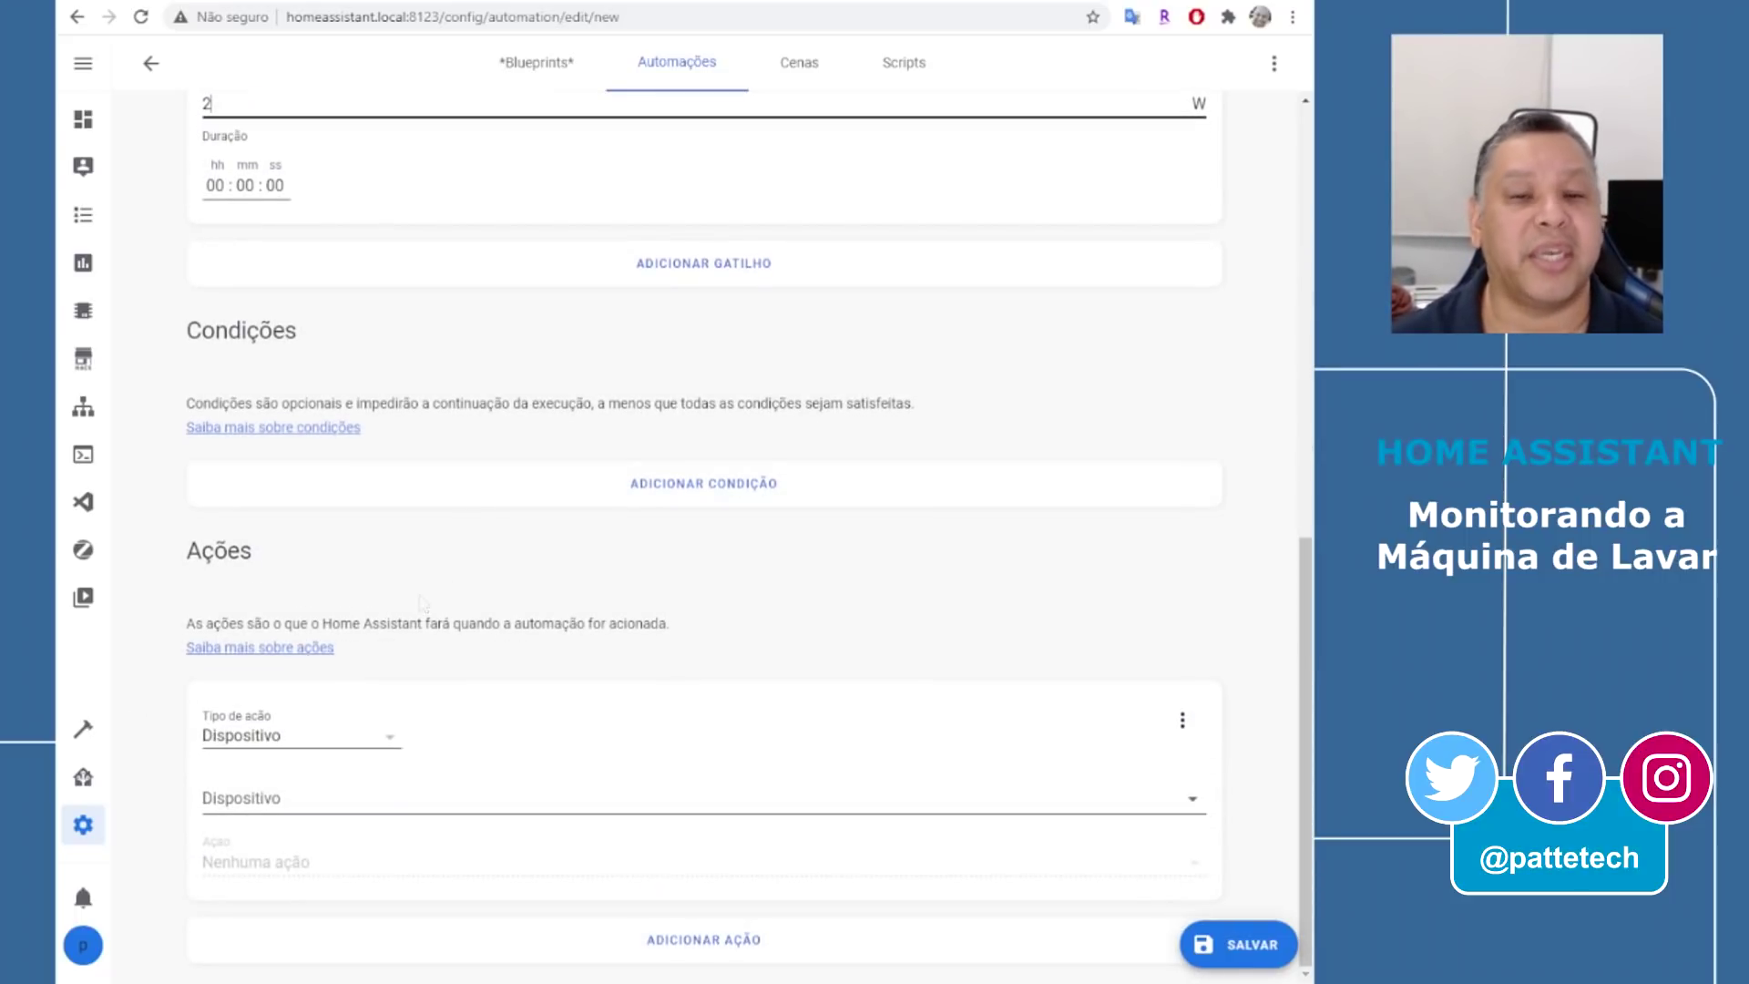
left_click(330, 752)
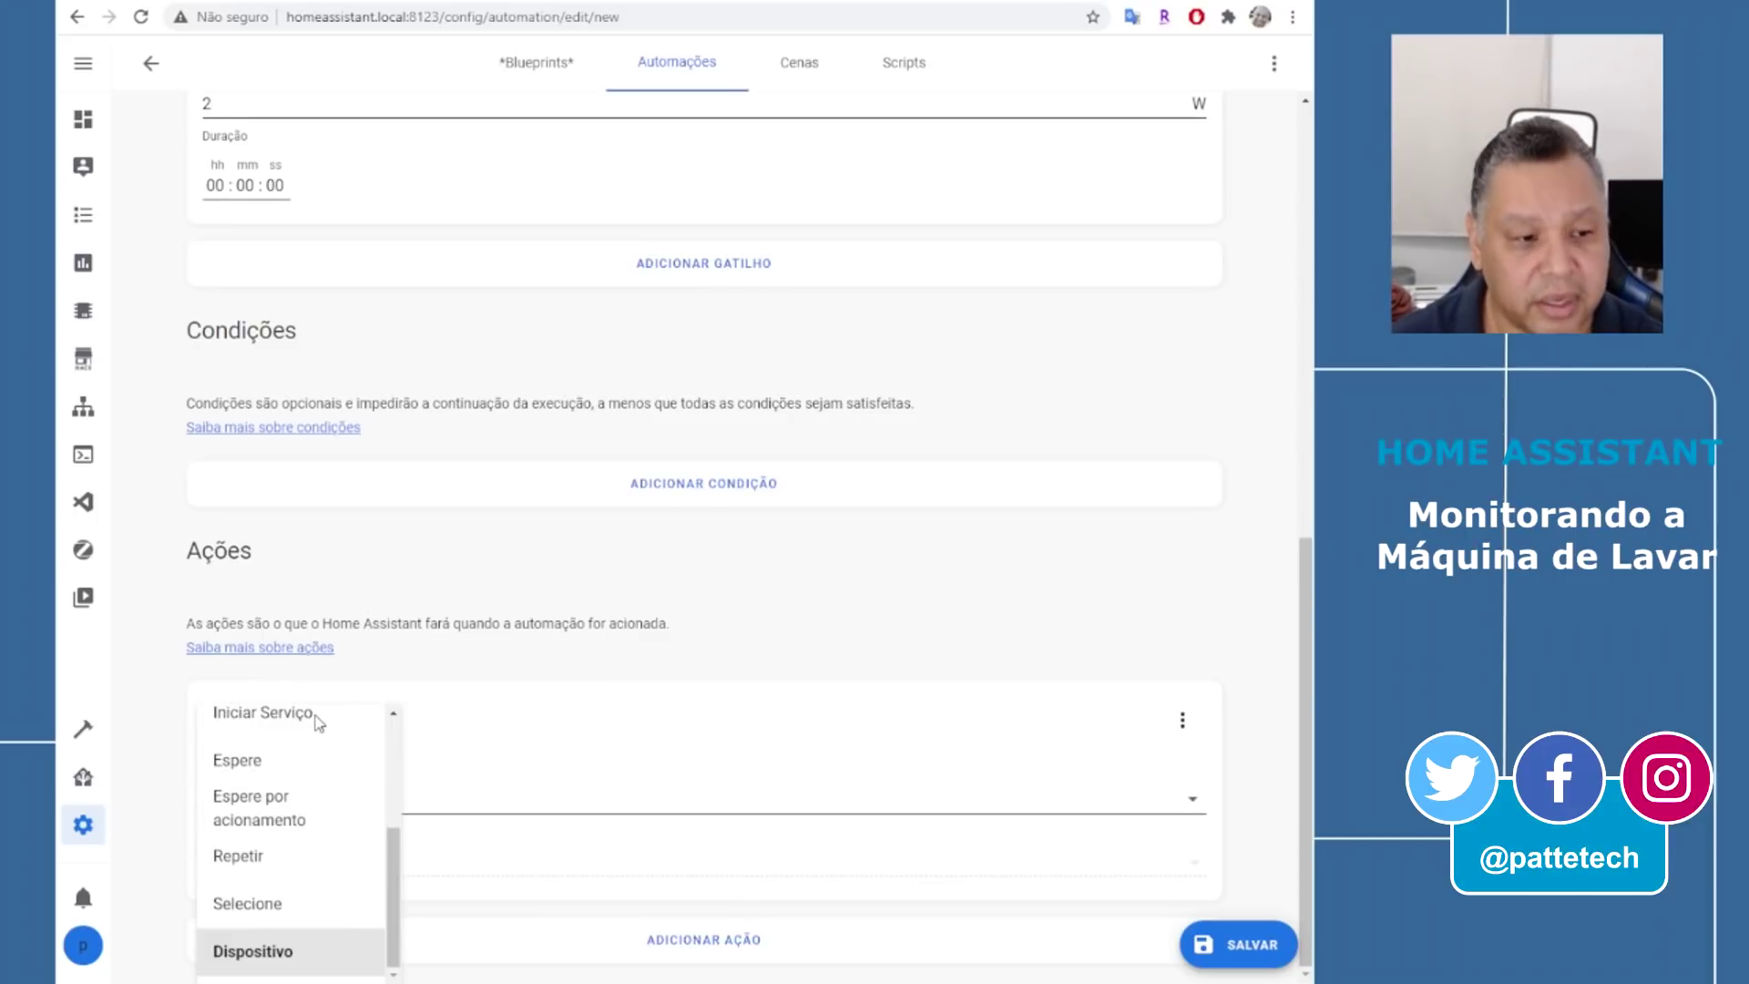
left_click(319, 720)
left_click(462, 833)
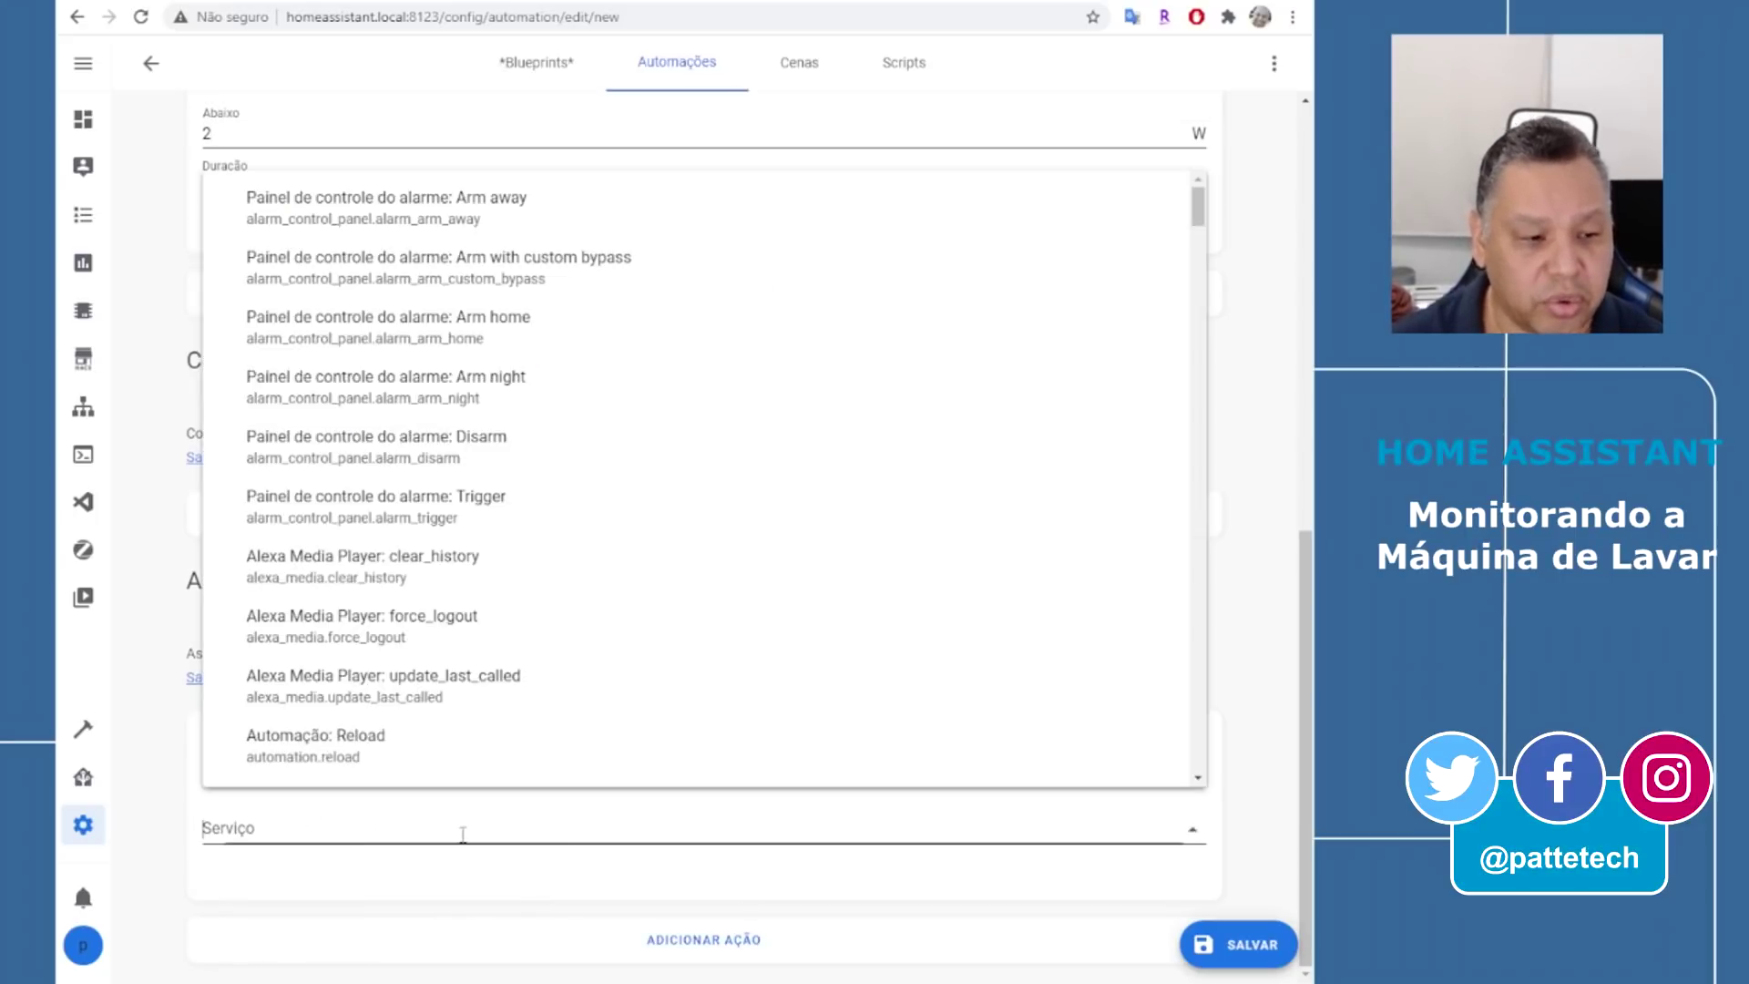
type("input")
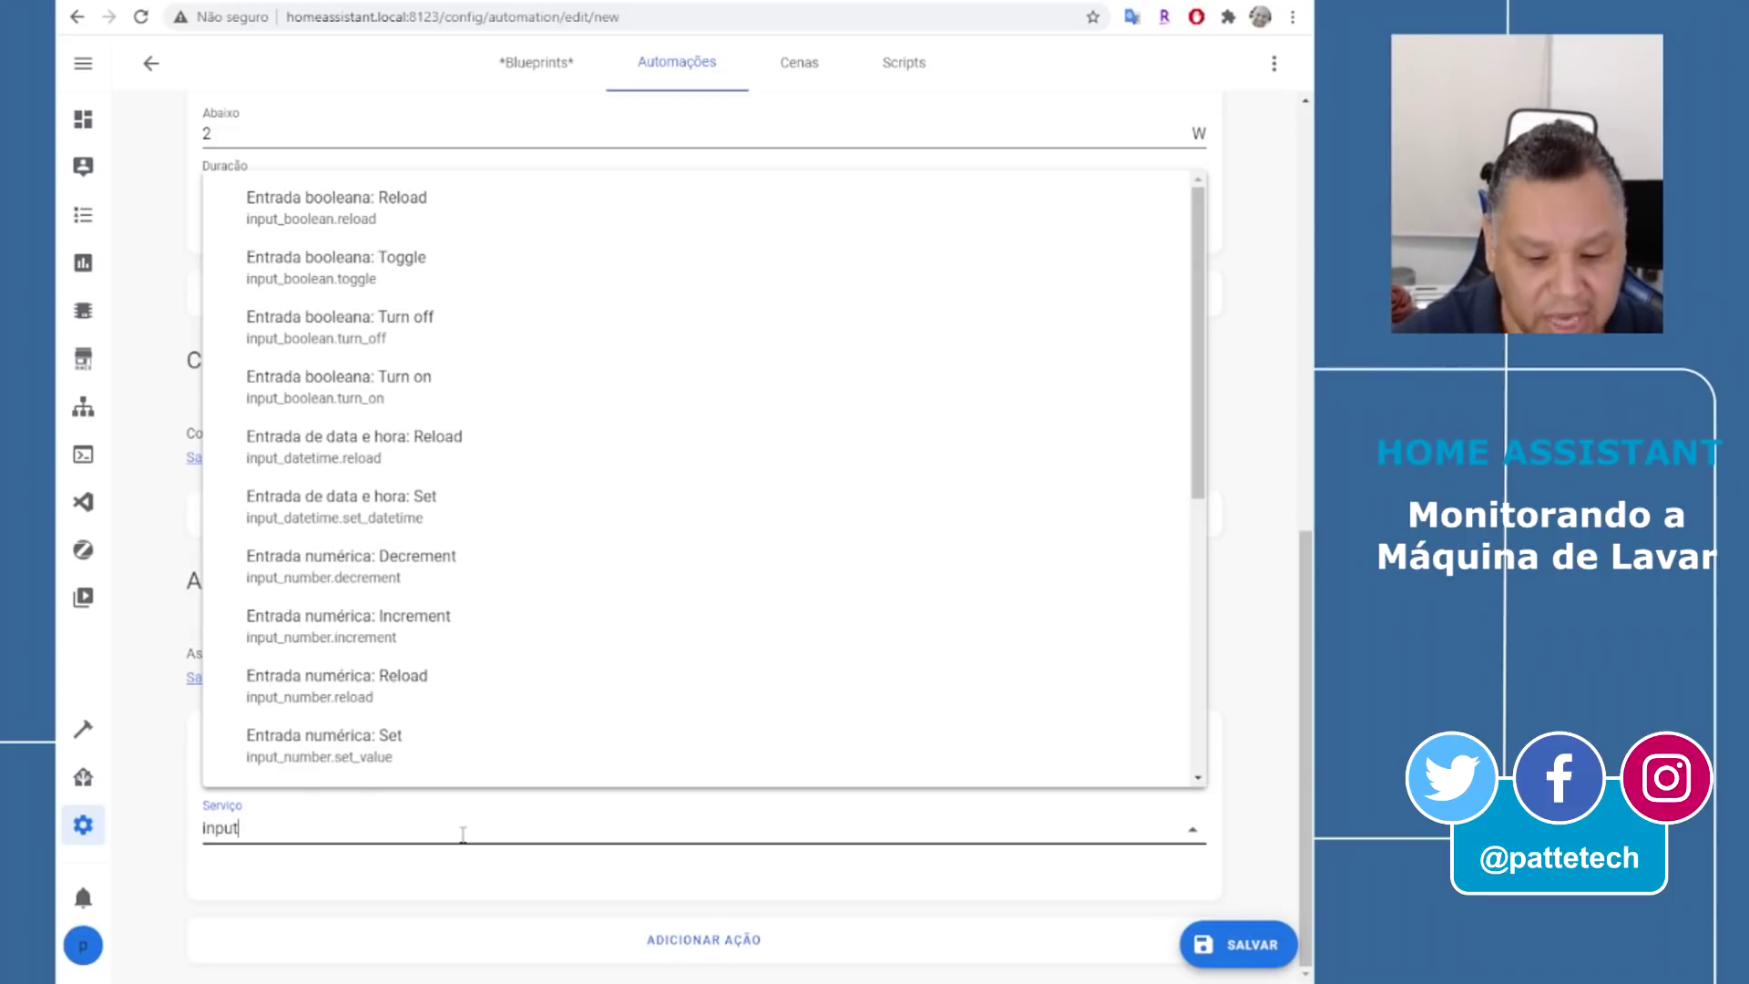
type("_selec")
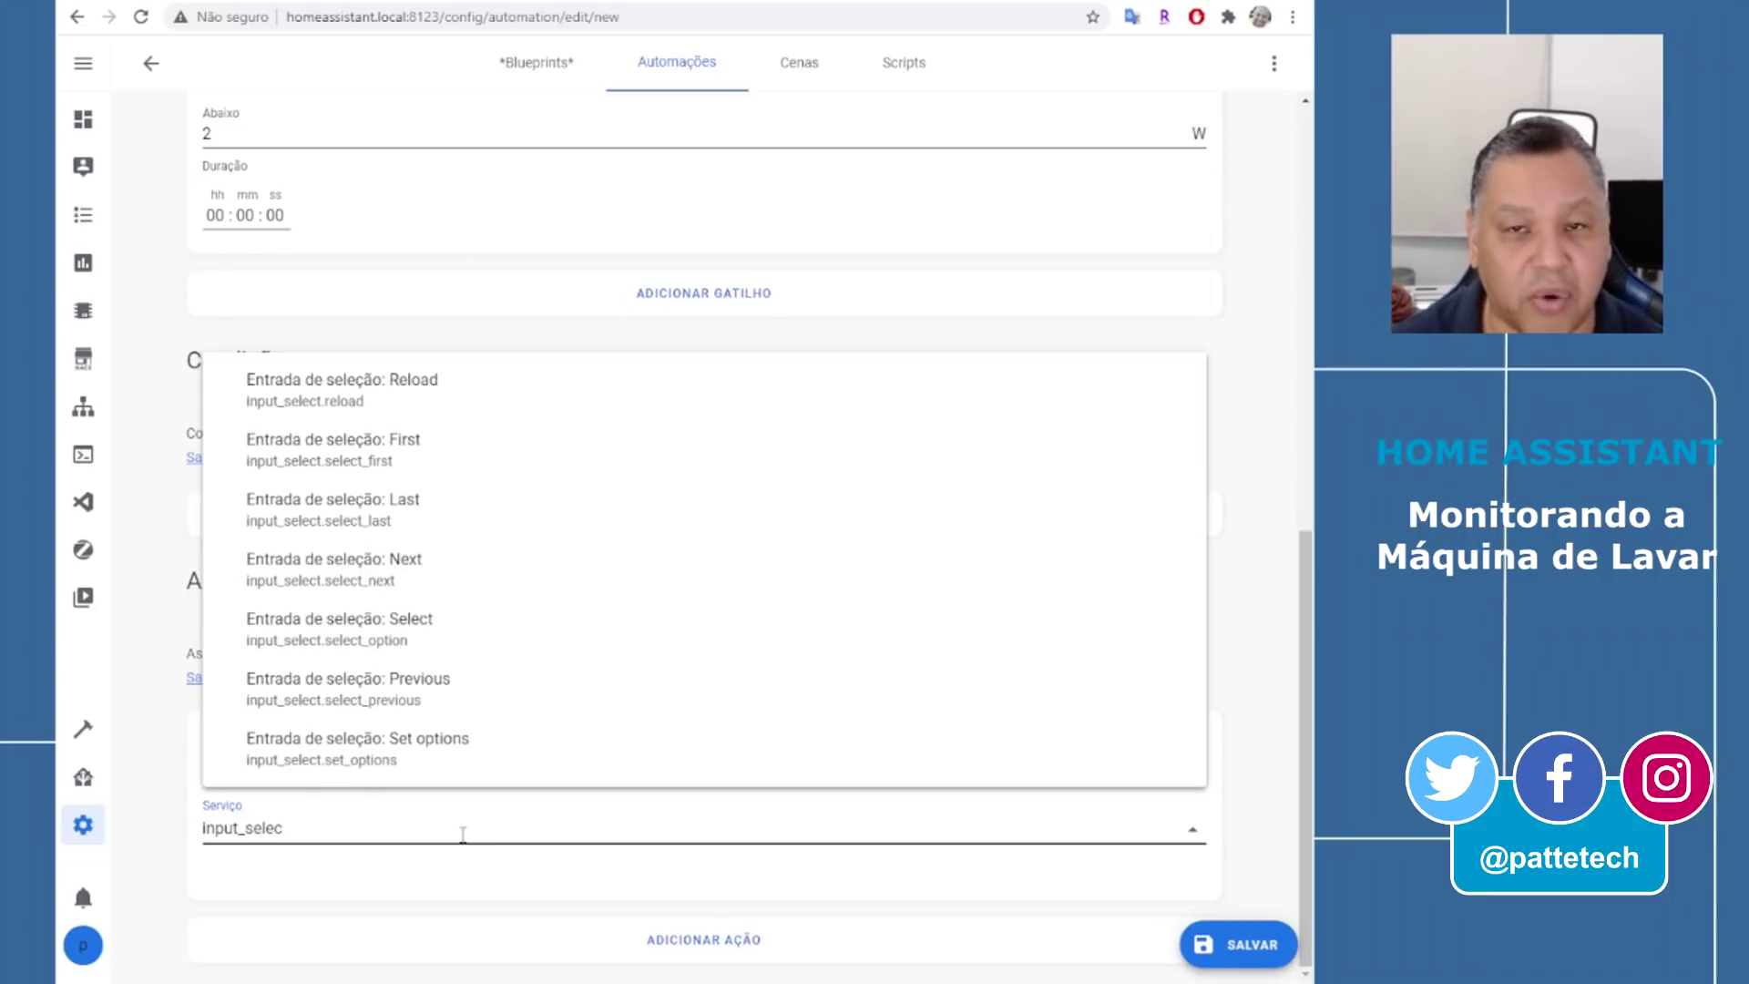
left_click(394, 628)
Target the Maquina de Lavar entity, set the option to "Molho" and save the automation
scroll(868, 731, "down", 2)
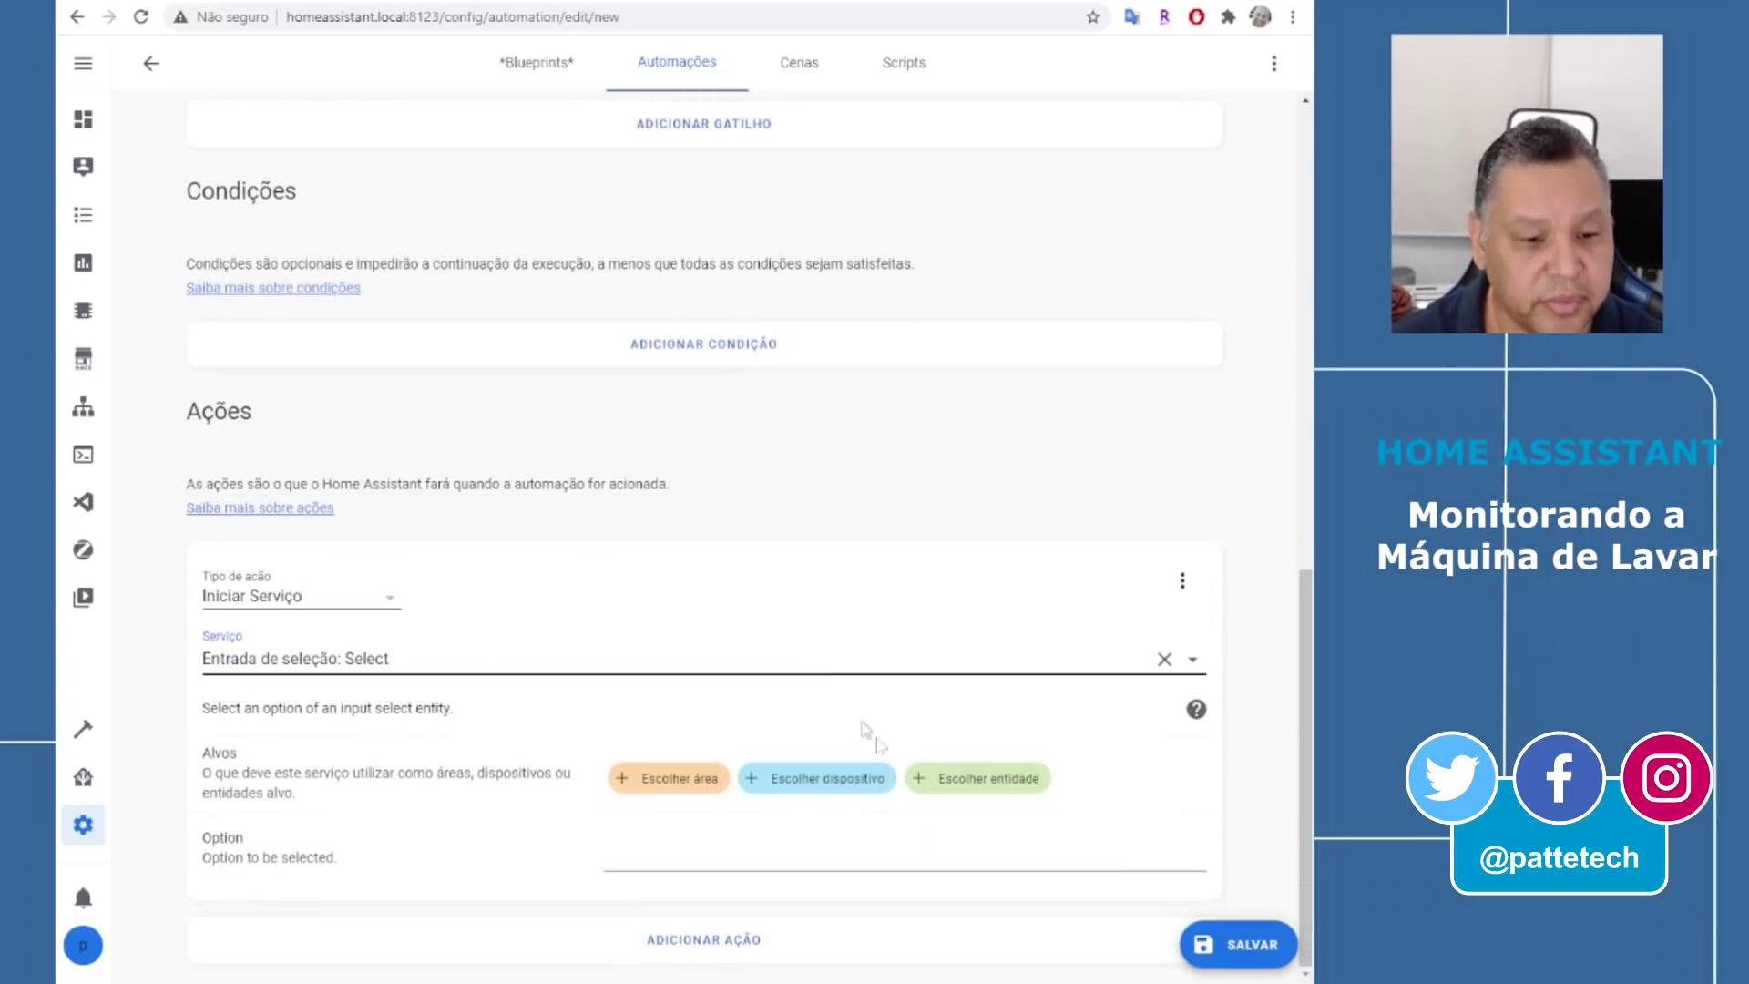
left_click(1003, 780)
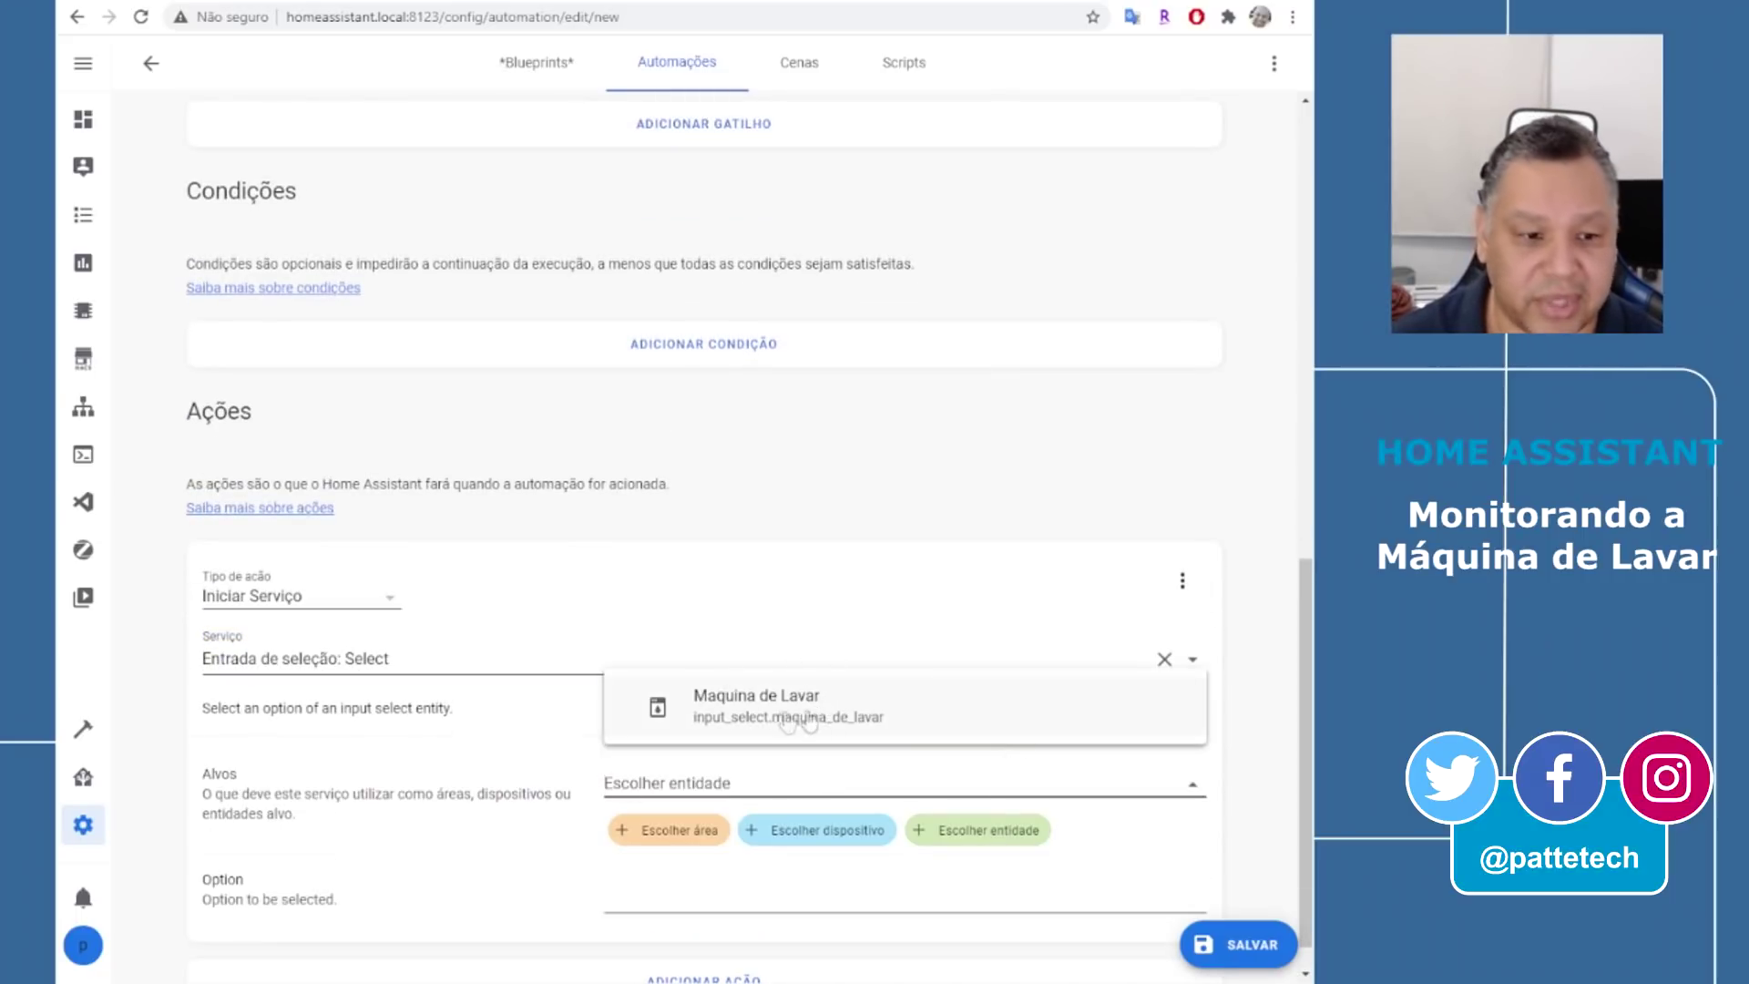
left_click(793, 711)
left_click(724, 860)
type("Molho")
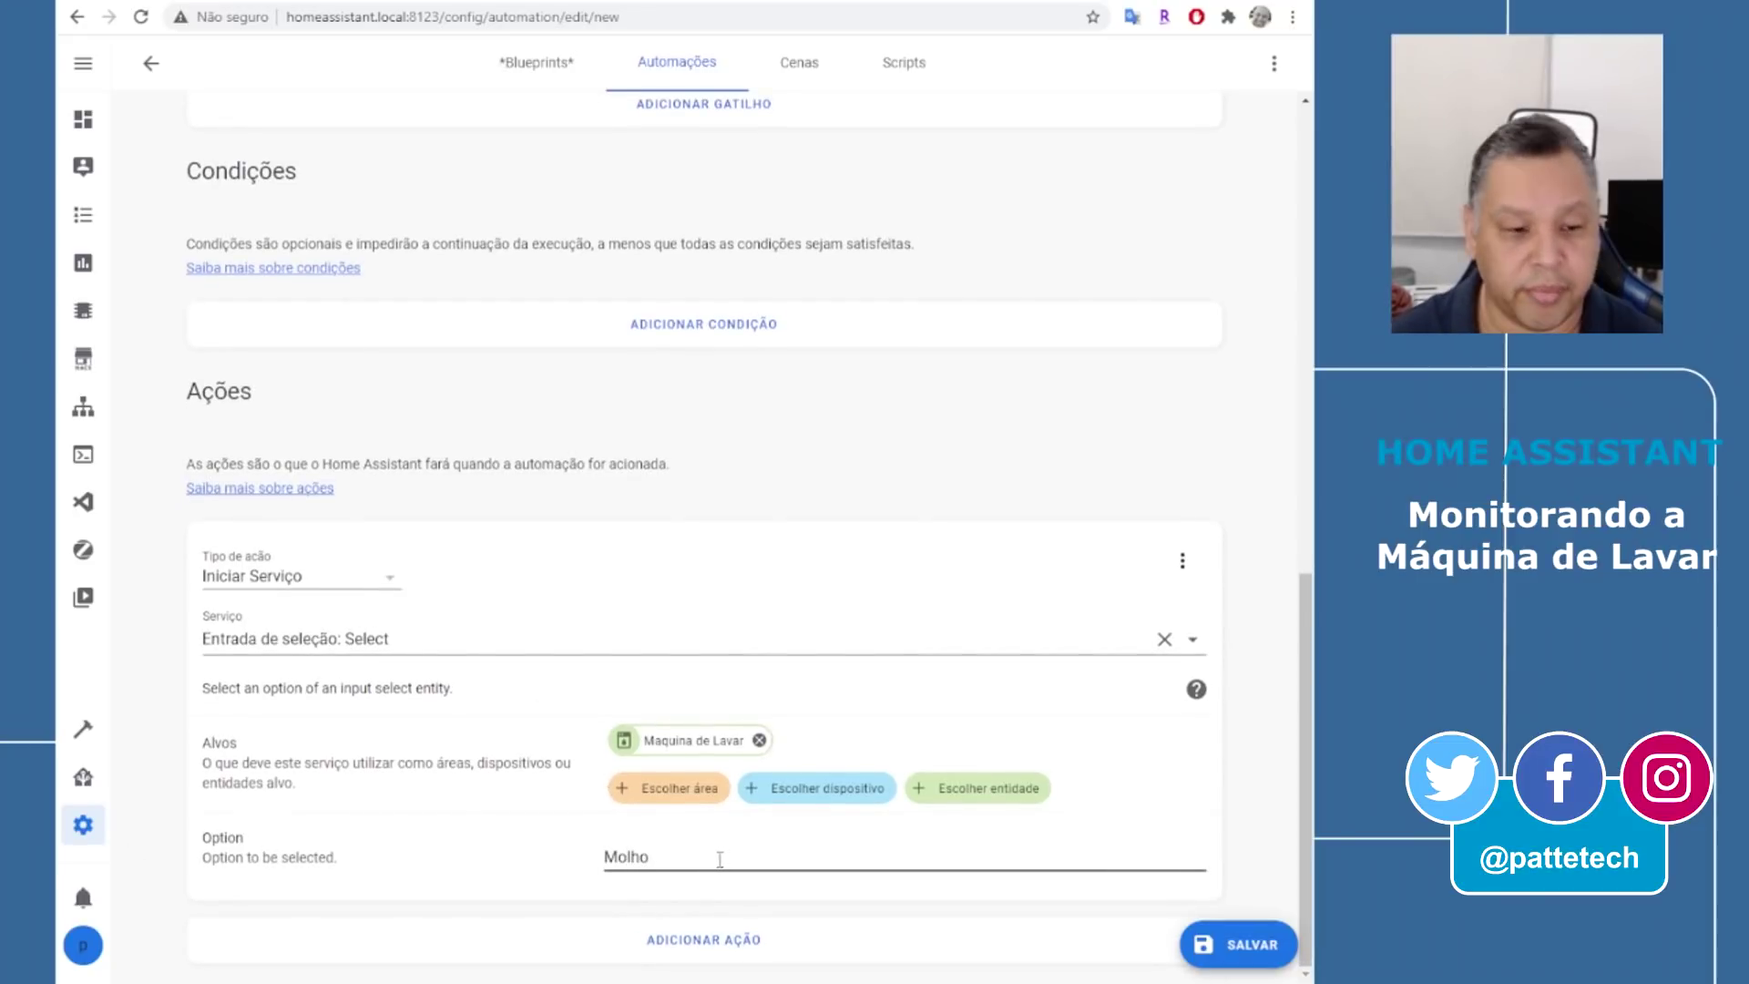
left_click(1251, 947)
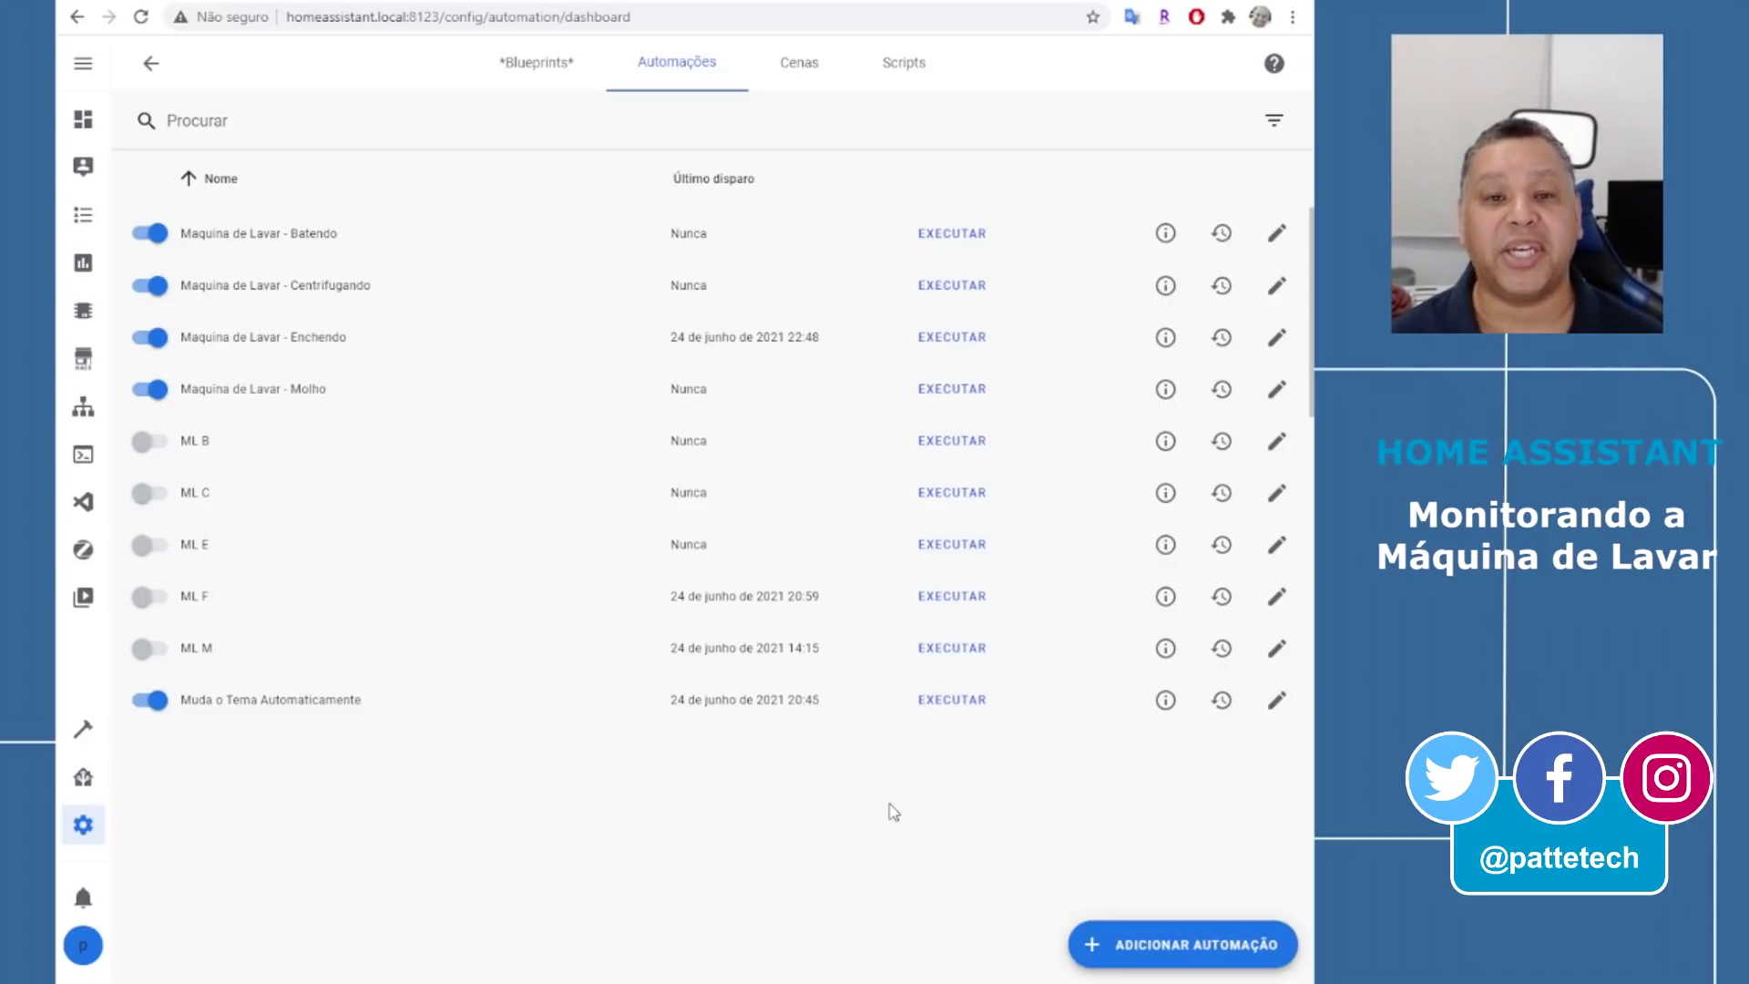
Create an empty automation named "Maquina de Lavar - Retirando água"
left_click(1219, 934)
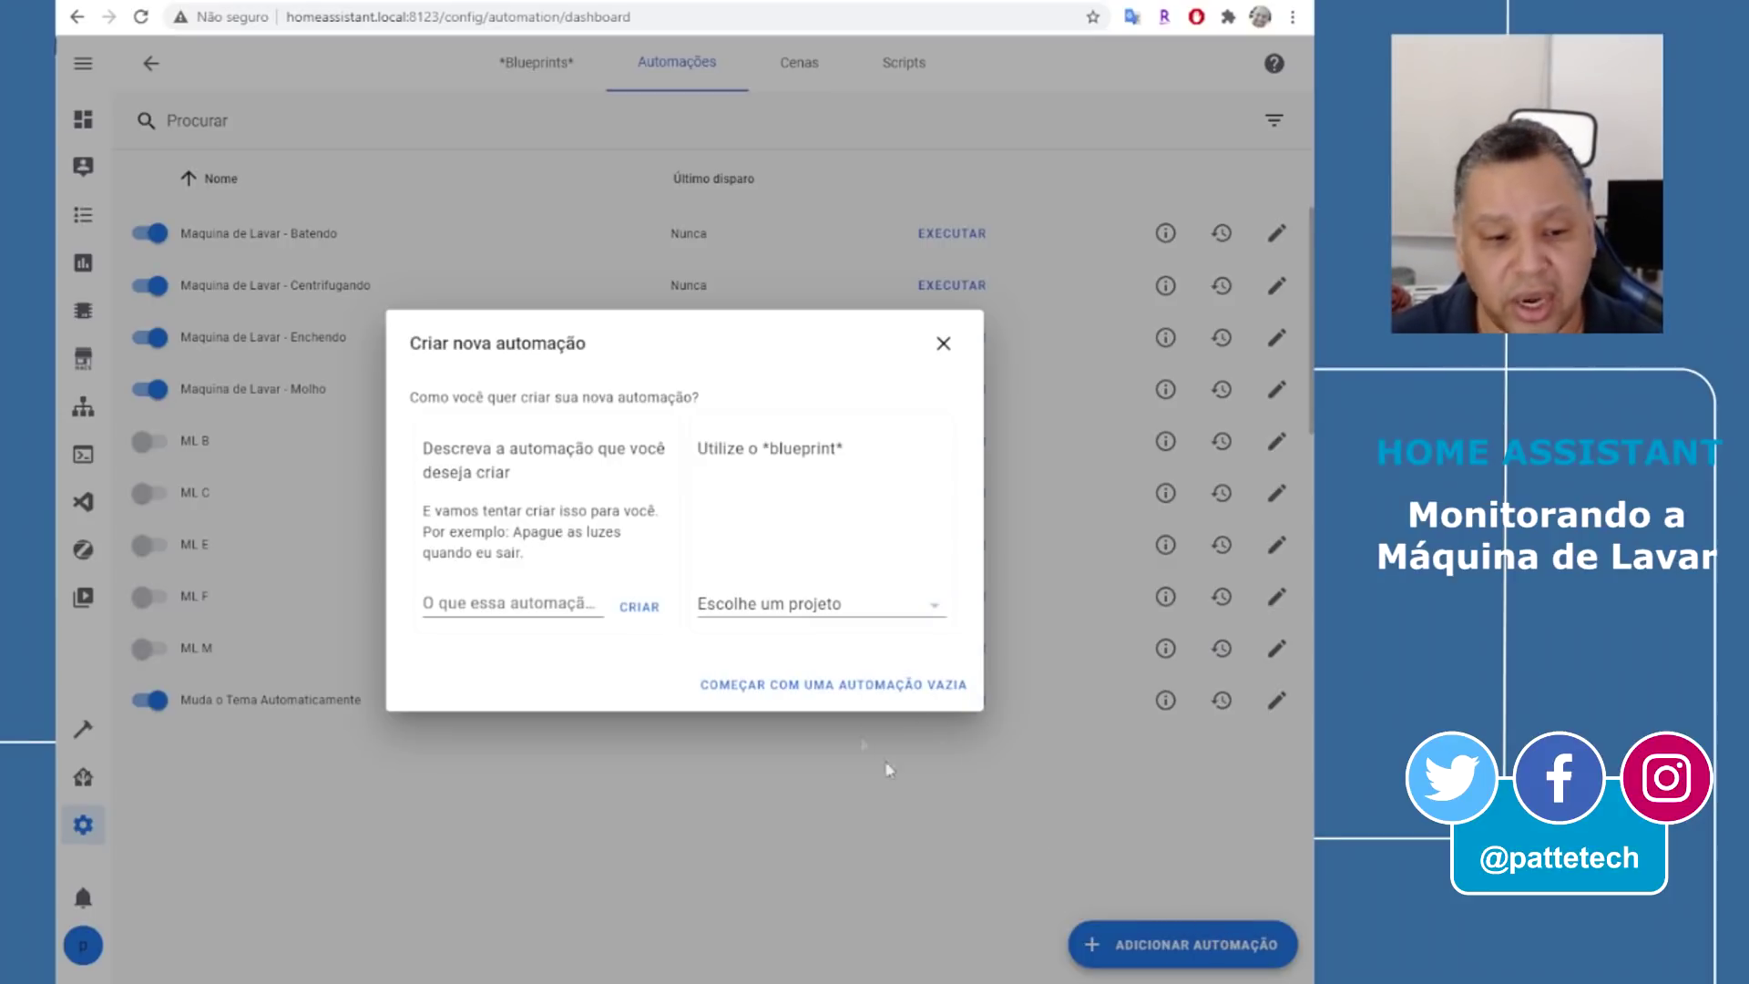
left_click(832, 685)
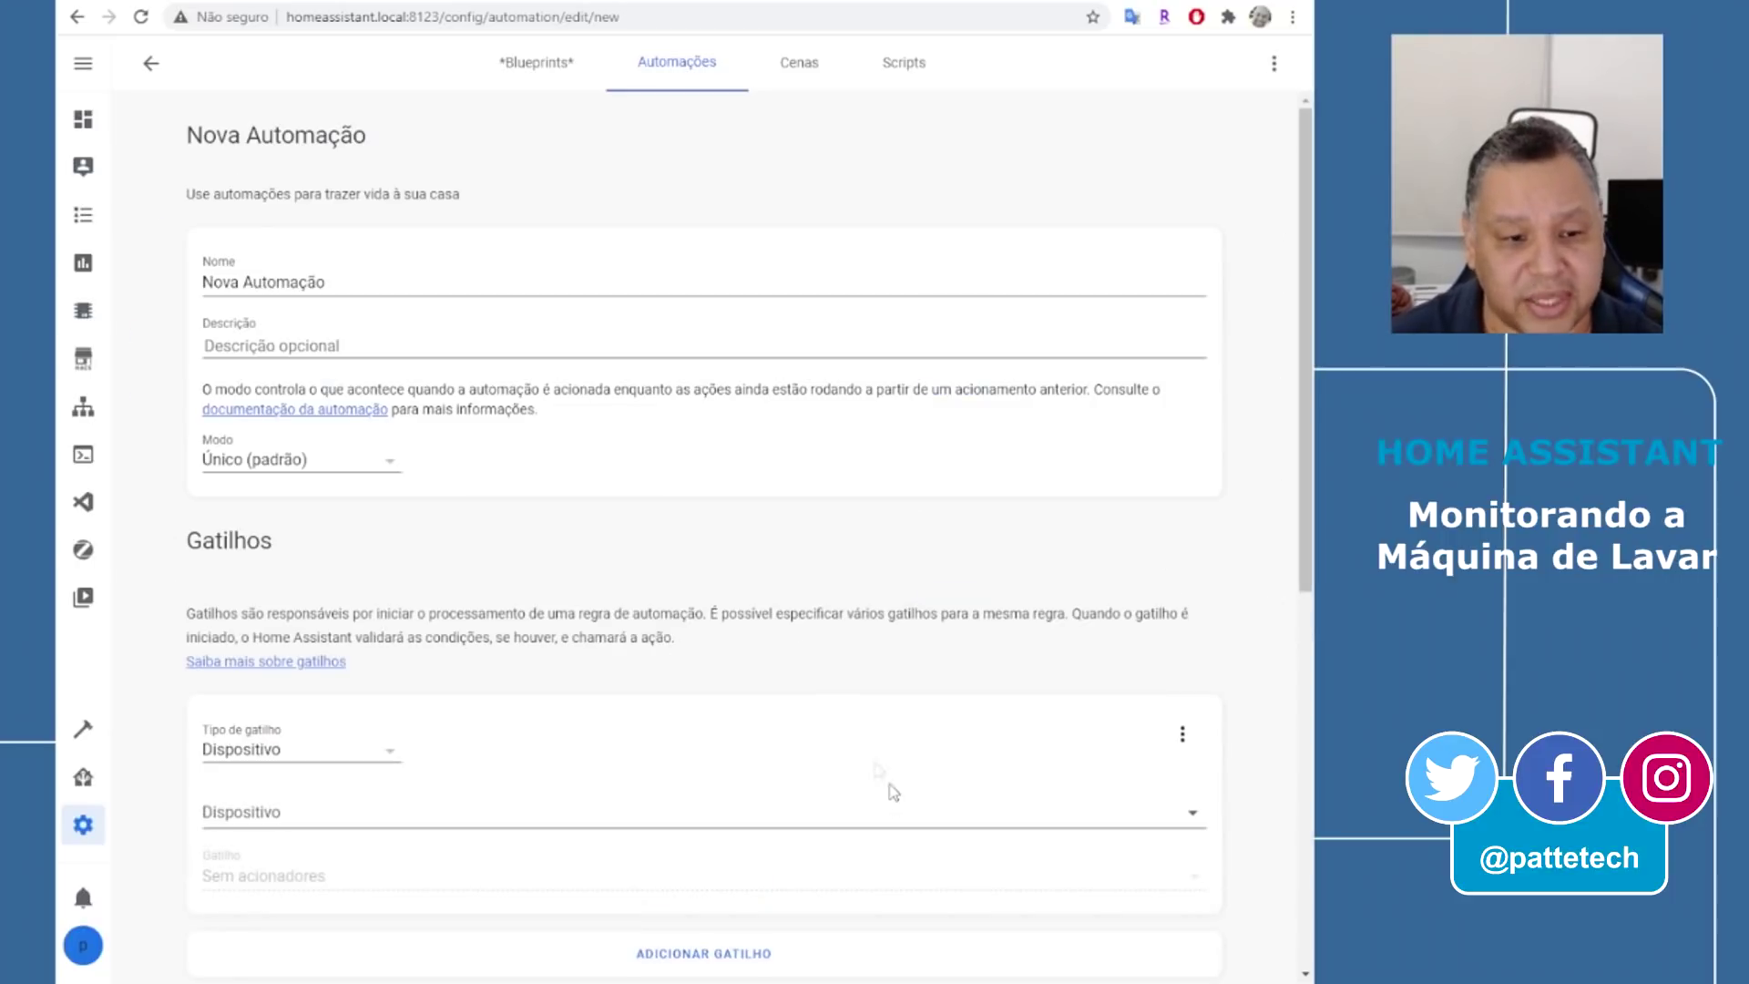
triple_click(435, 278)
type("Maquina de Lavar - Retirando água")
left_click(342, 345)
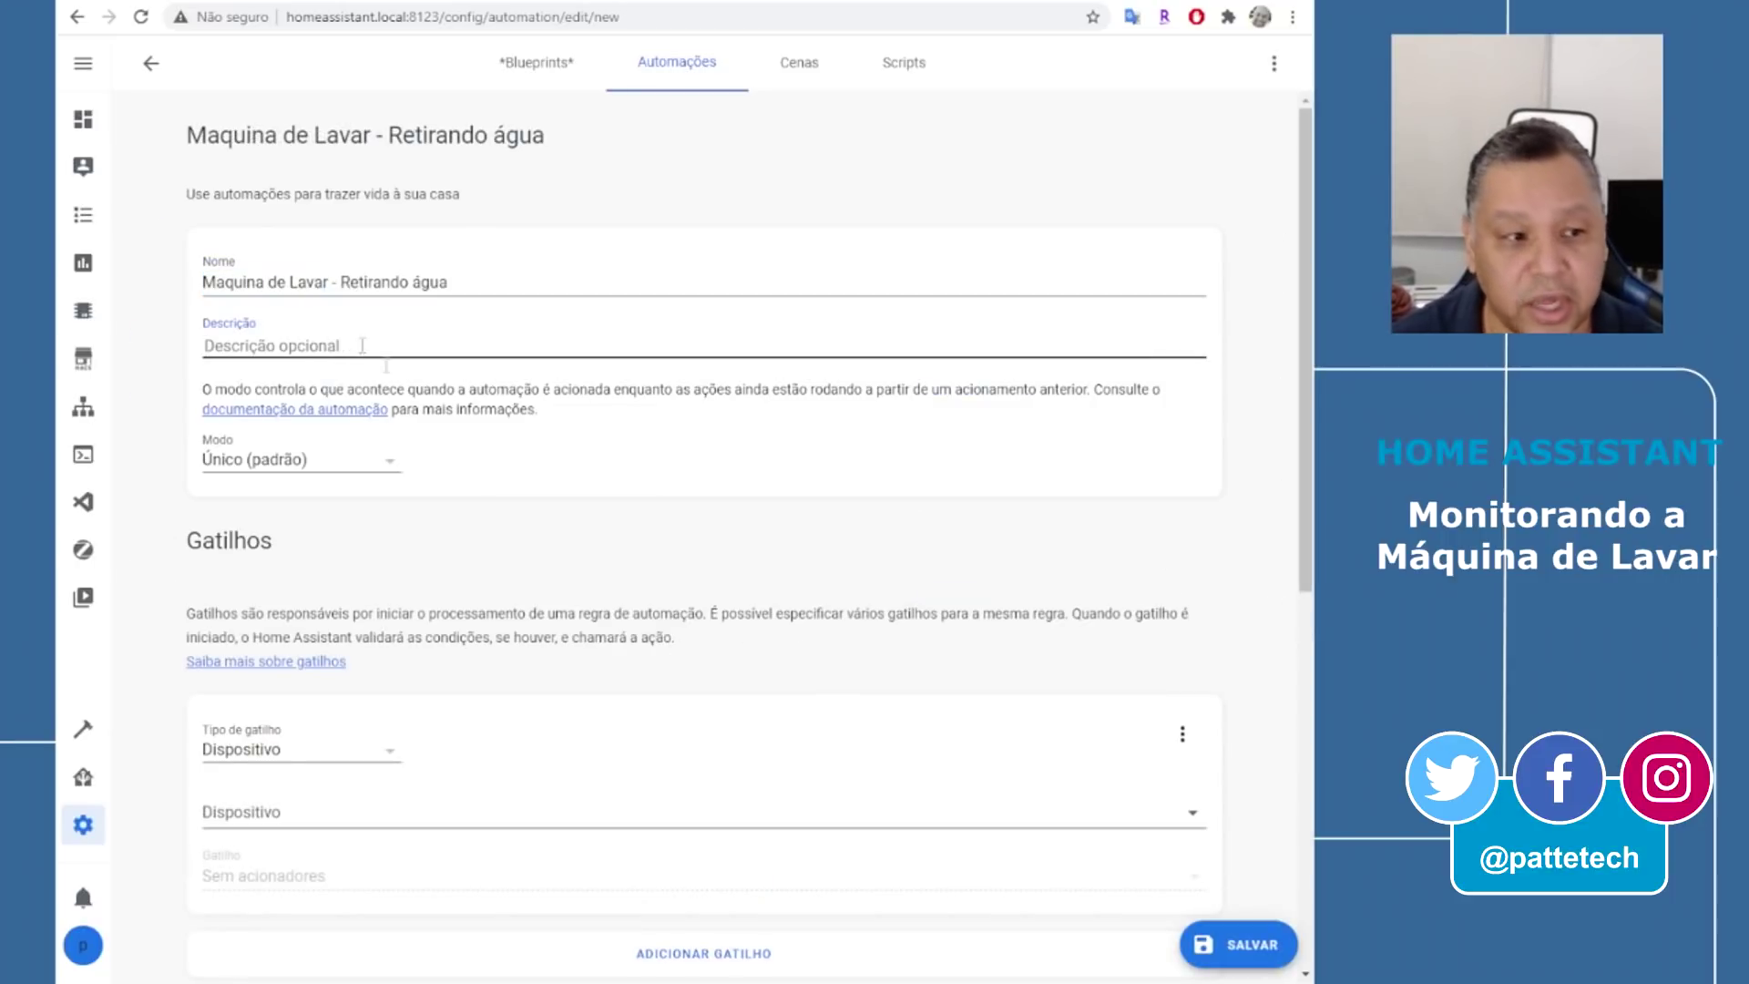
Set the Retirando água trigger to the Plugue Maquina de Lavar device with the "power power changes" event
scroll(342, 345, "down", 2)
left_click(335, 614)
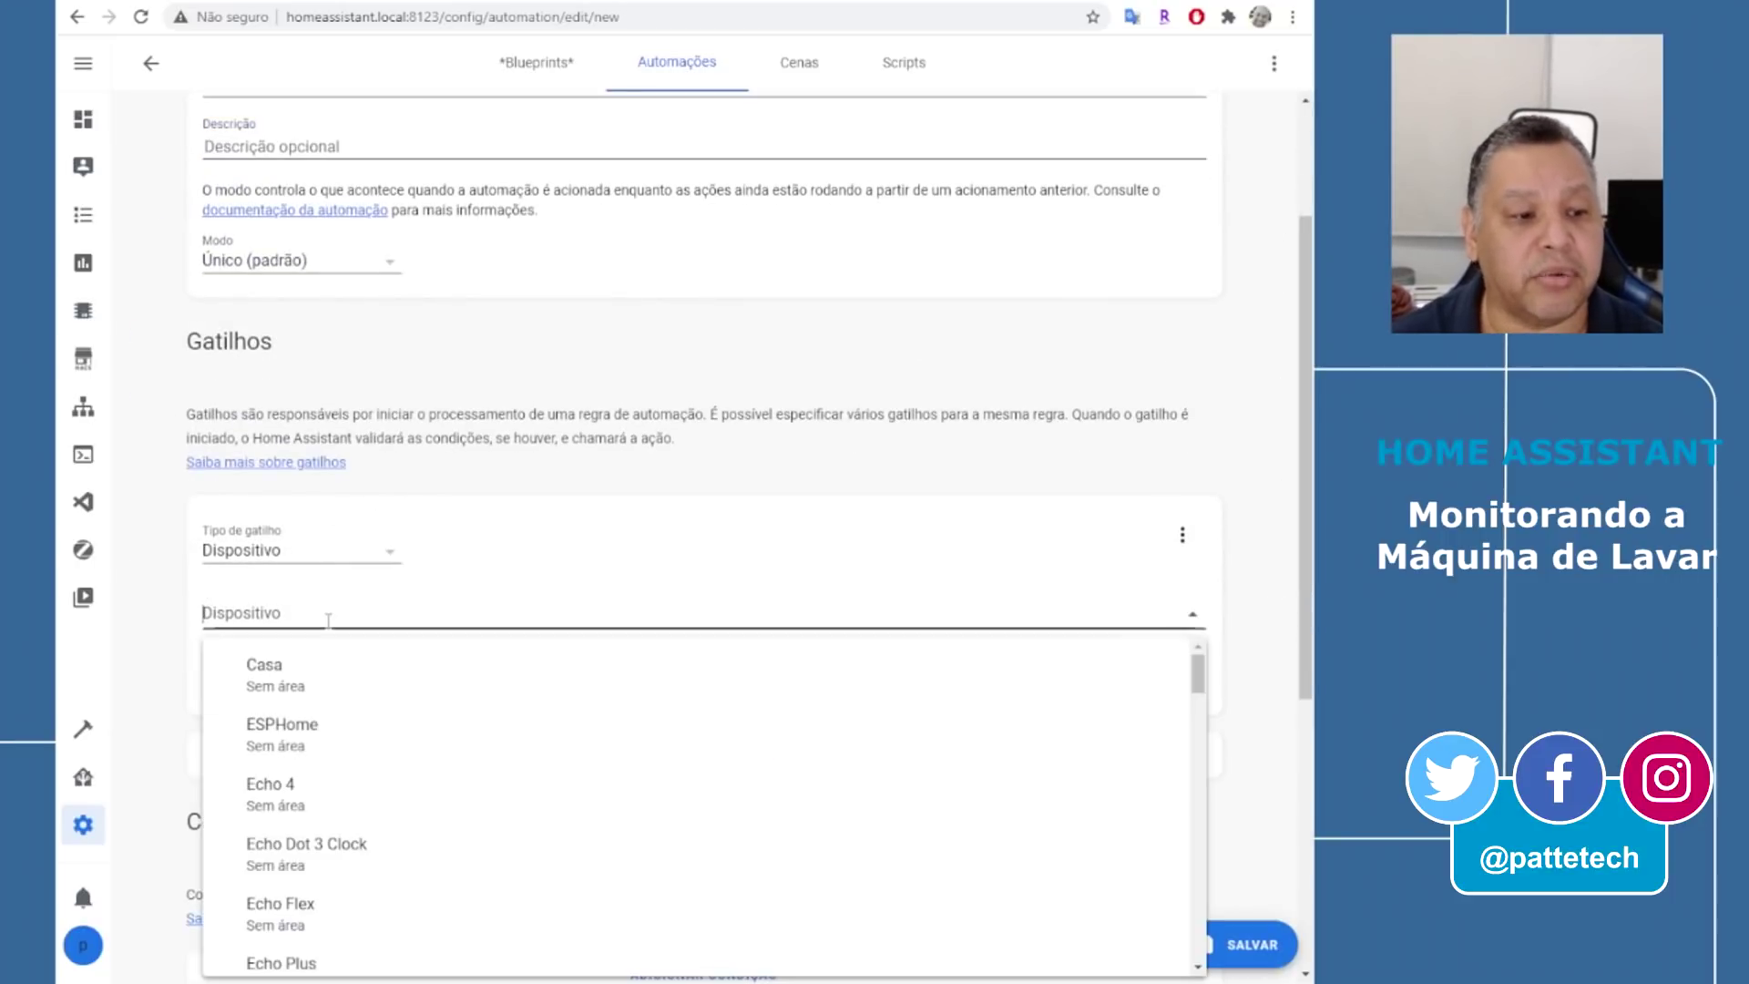
type("plugu")
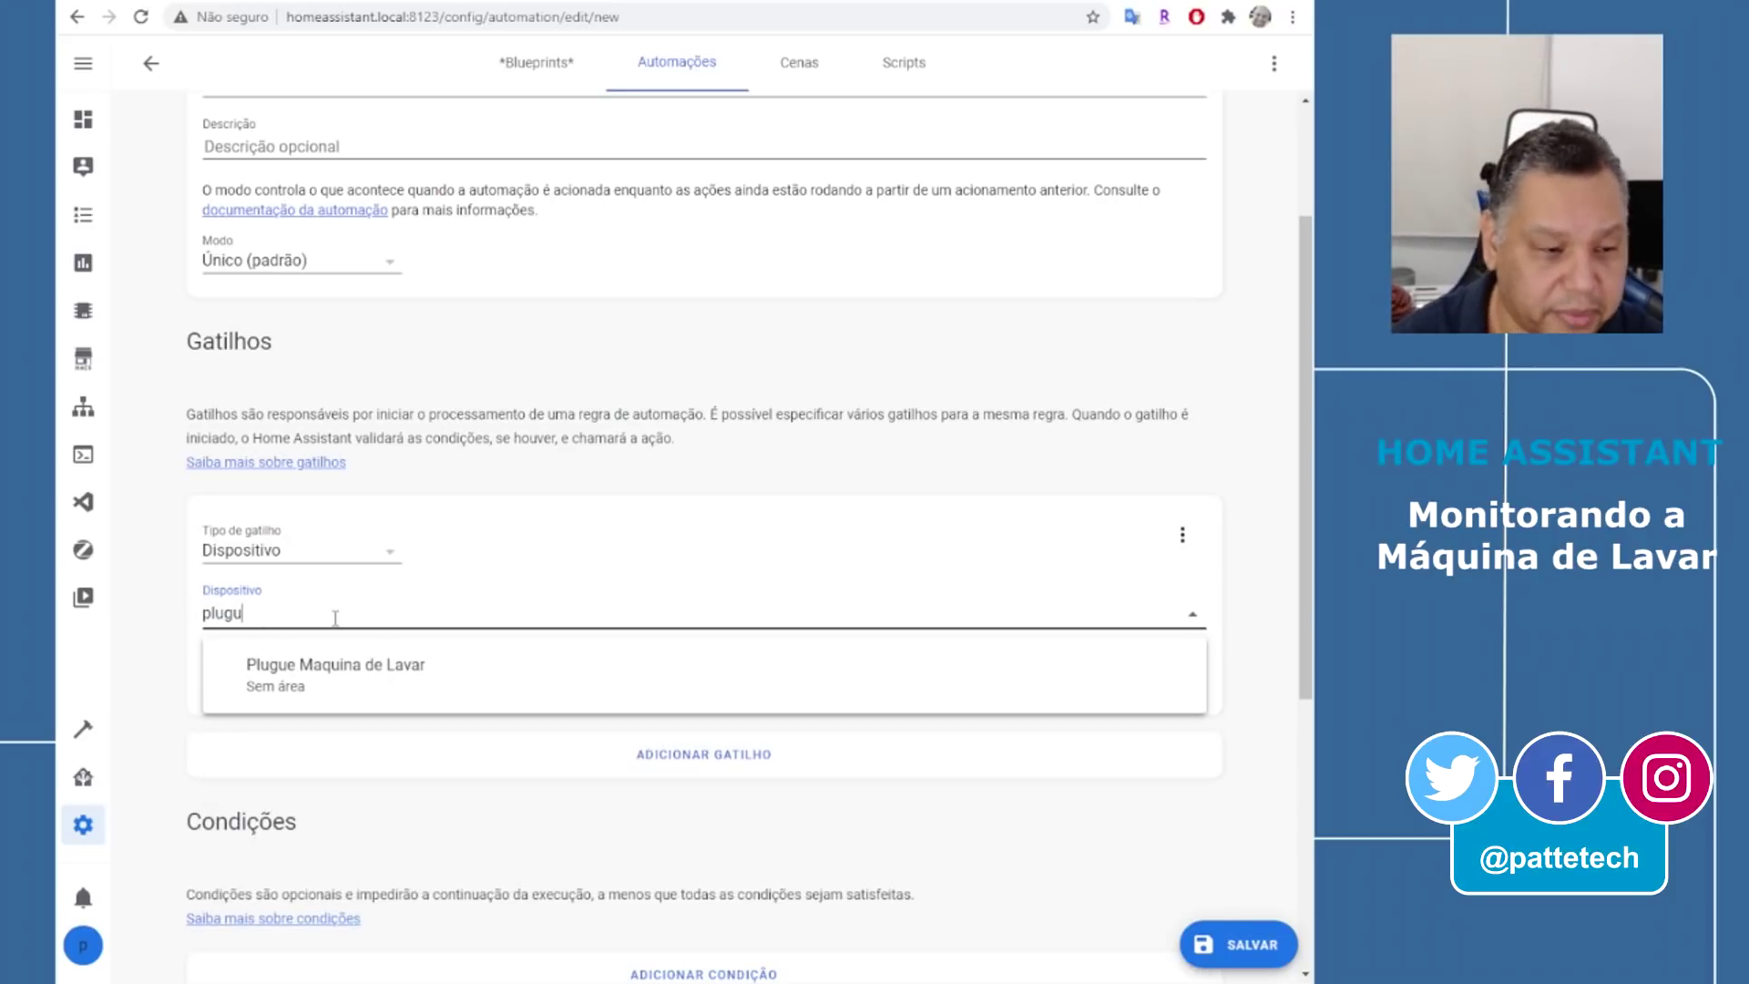
left_click(335, 675)
left_click(637, 676)
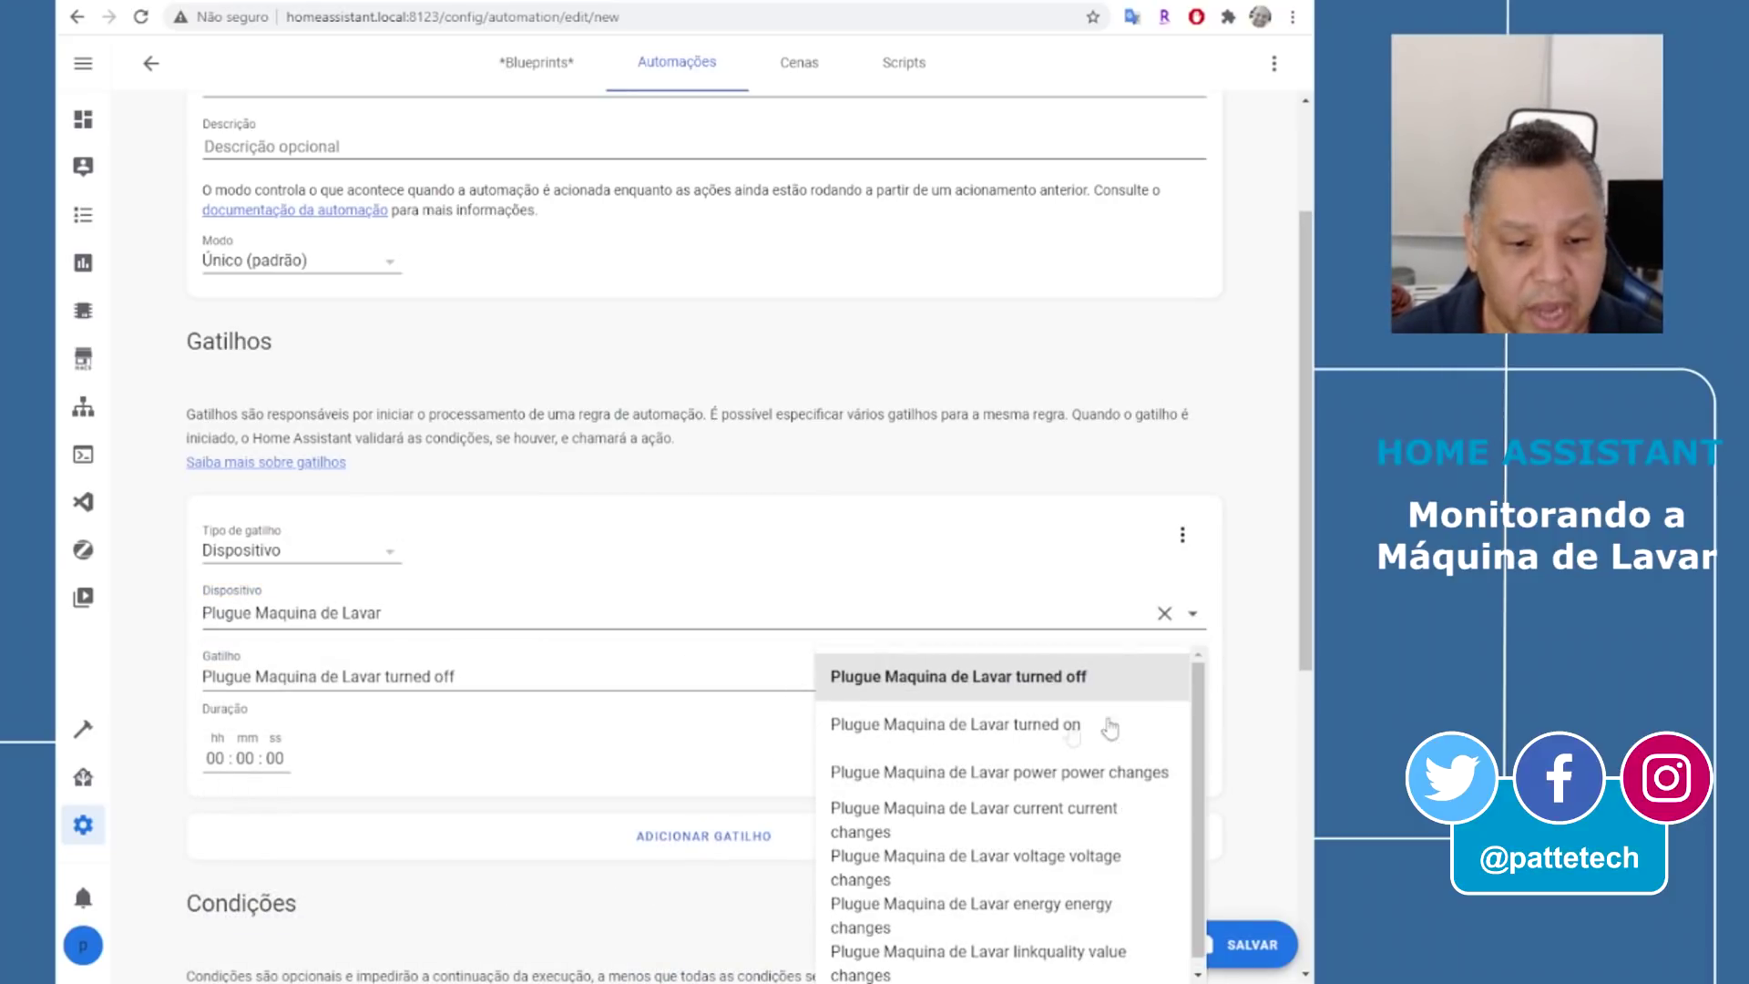
left_click(1048, 775)
Set the Retirando água trigger's power thresholds to above 17 W and below 40 W
scroll(1117, 521, "down", 3)
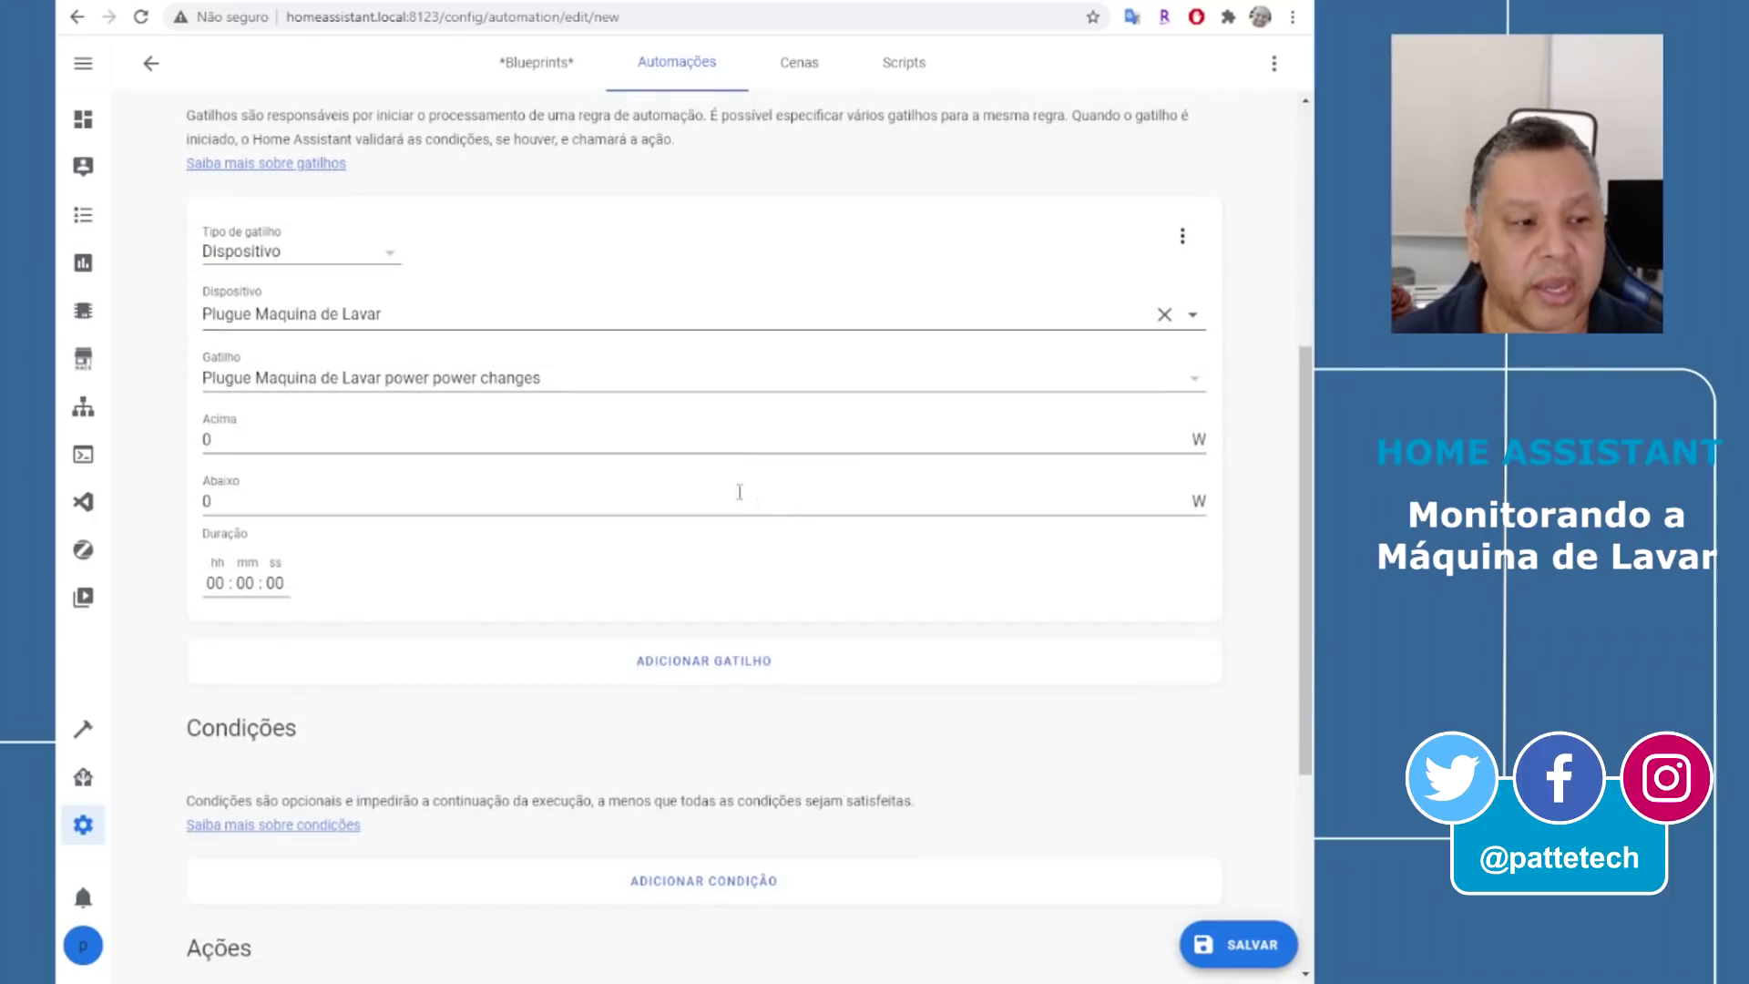
type("17")
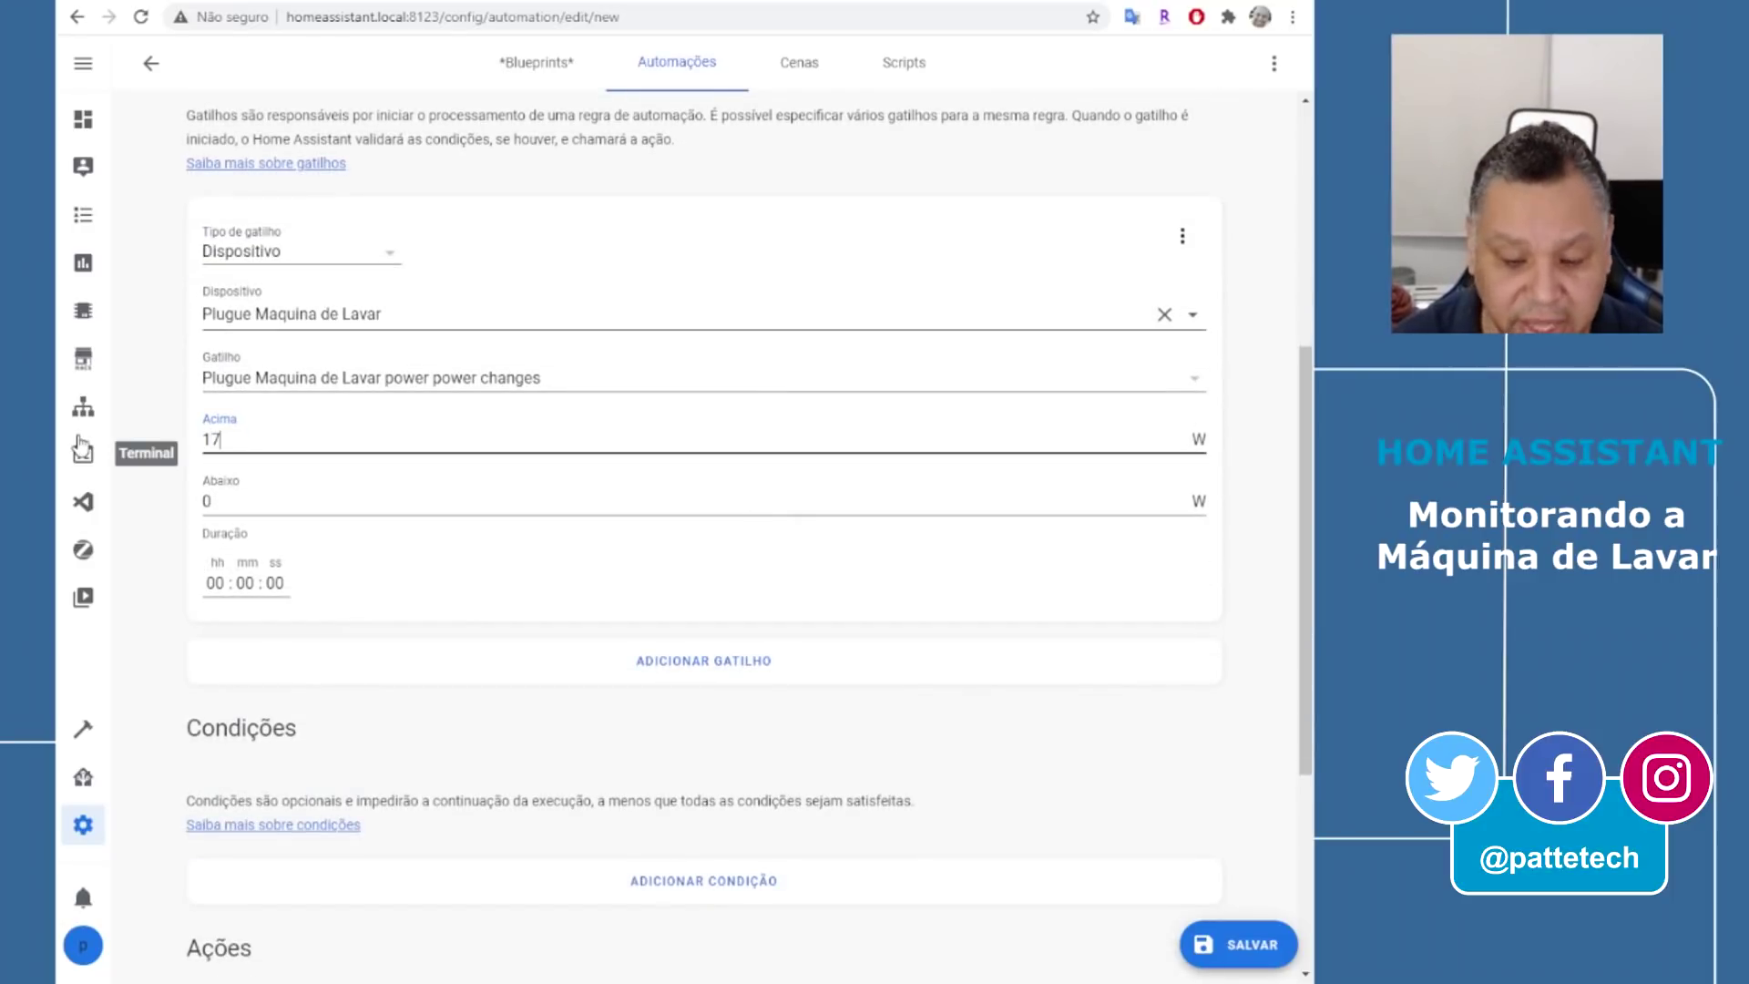
key("Tab")
type("40")
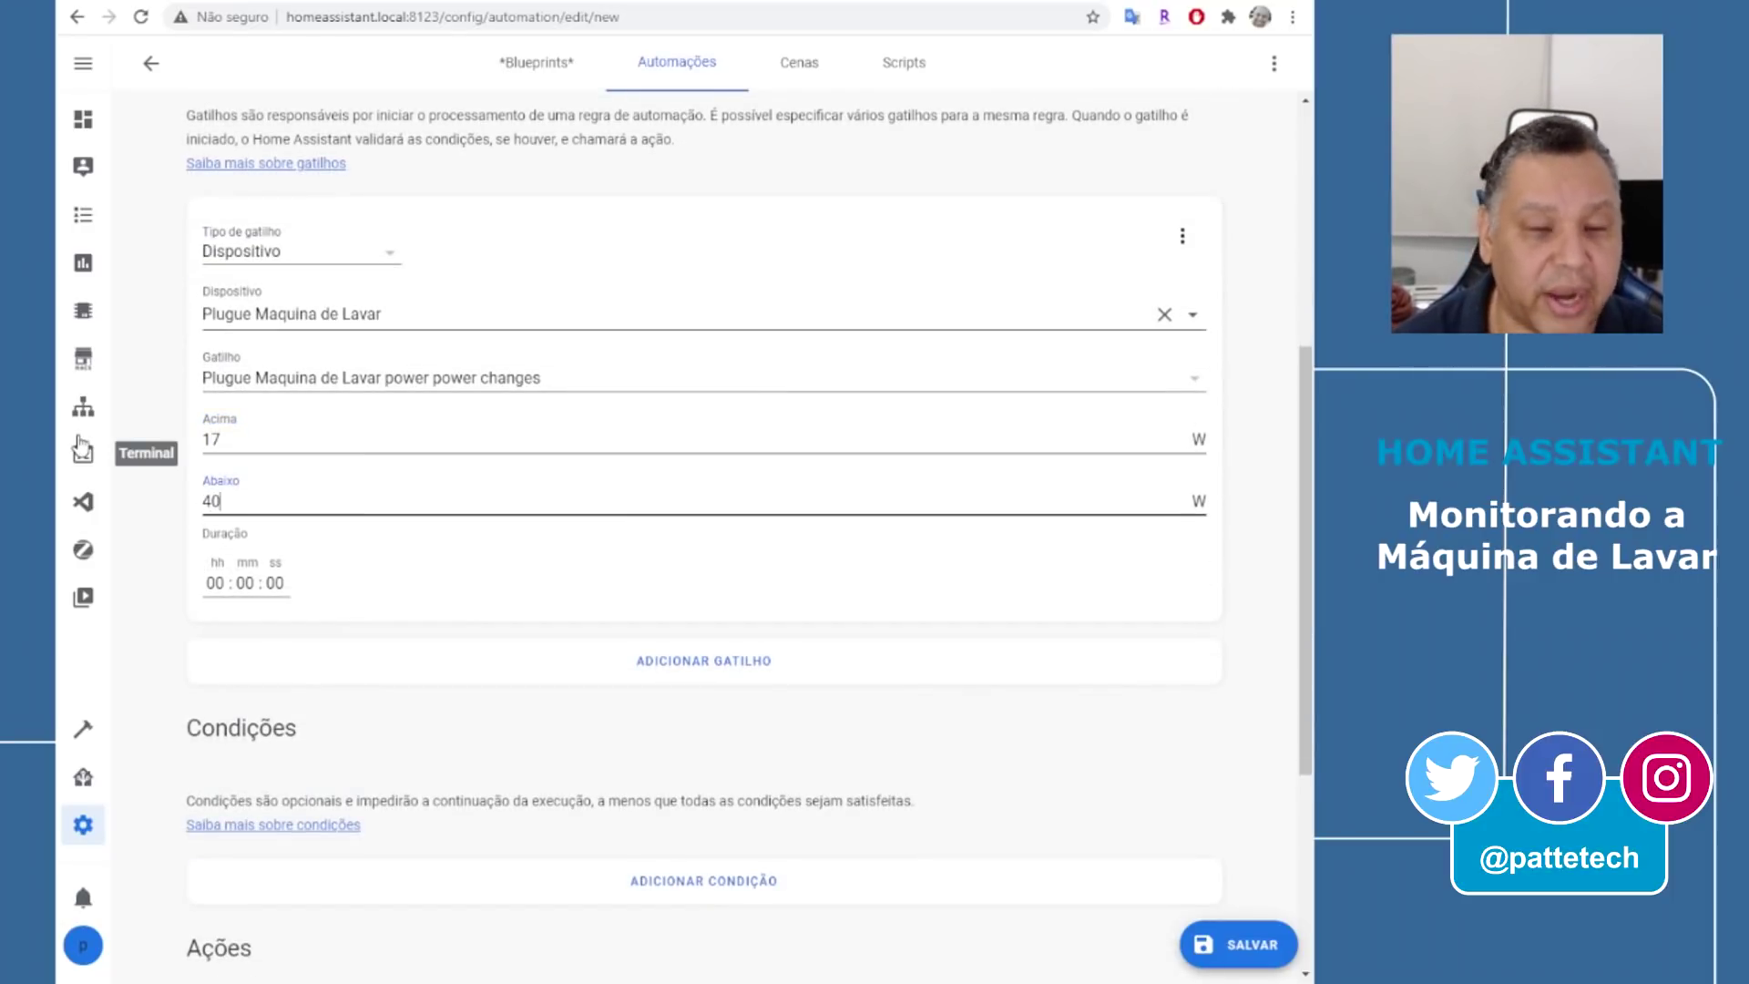
Make the Retirando água automation's action an Iniciar Serviço call to "Entrada de seleção: Select" (input_select.select_option)
scroll(547, 652, "down", 4)
left_click(339, 730)
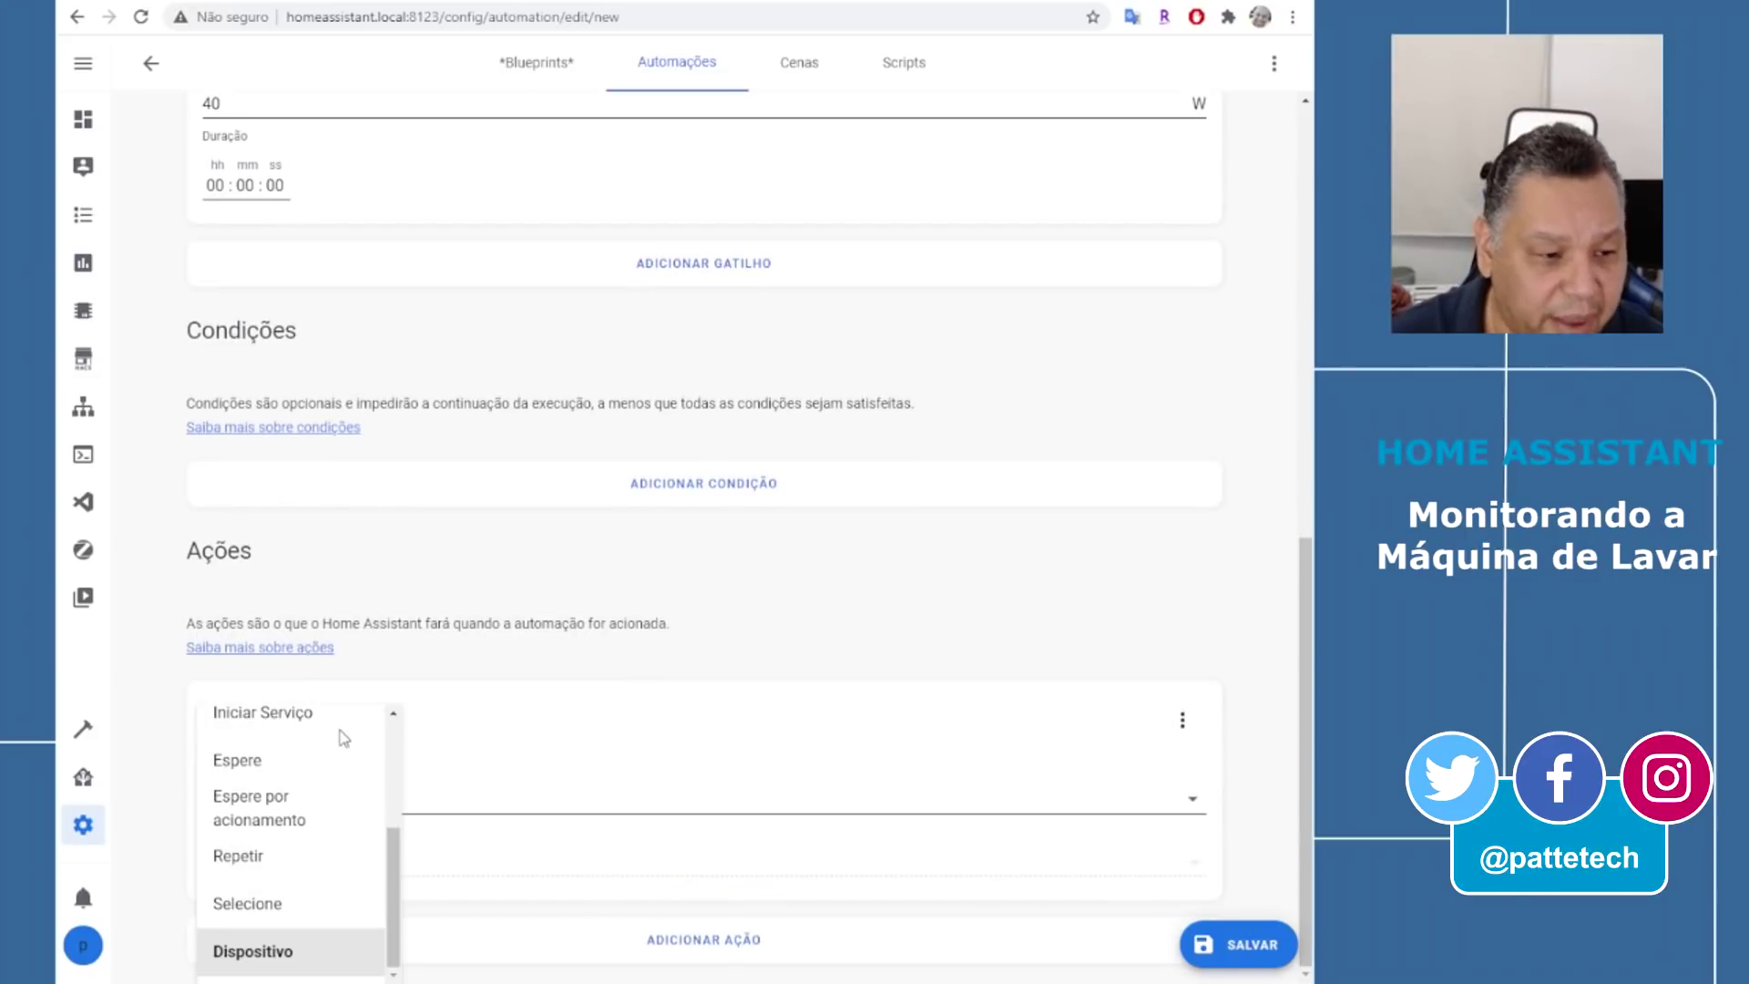
left_click(283, 718)
left_click(341, 820)
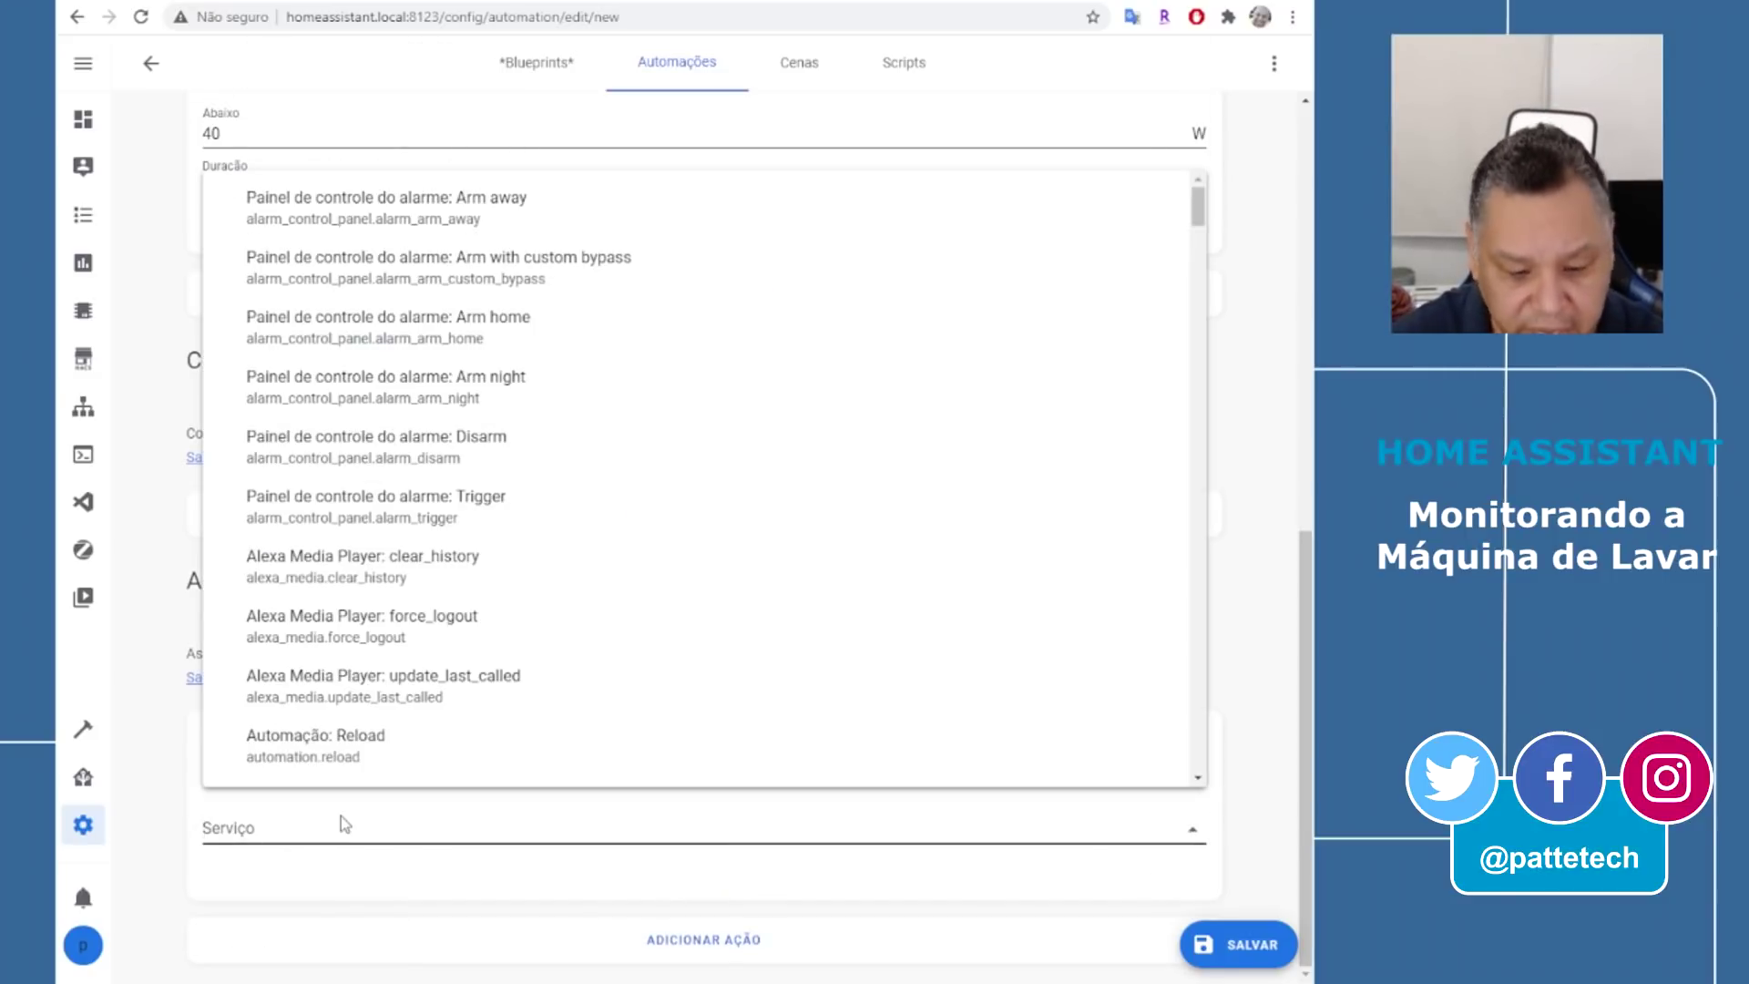
type("input_sele")
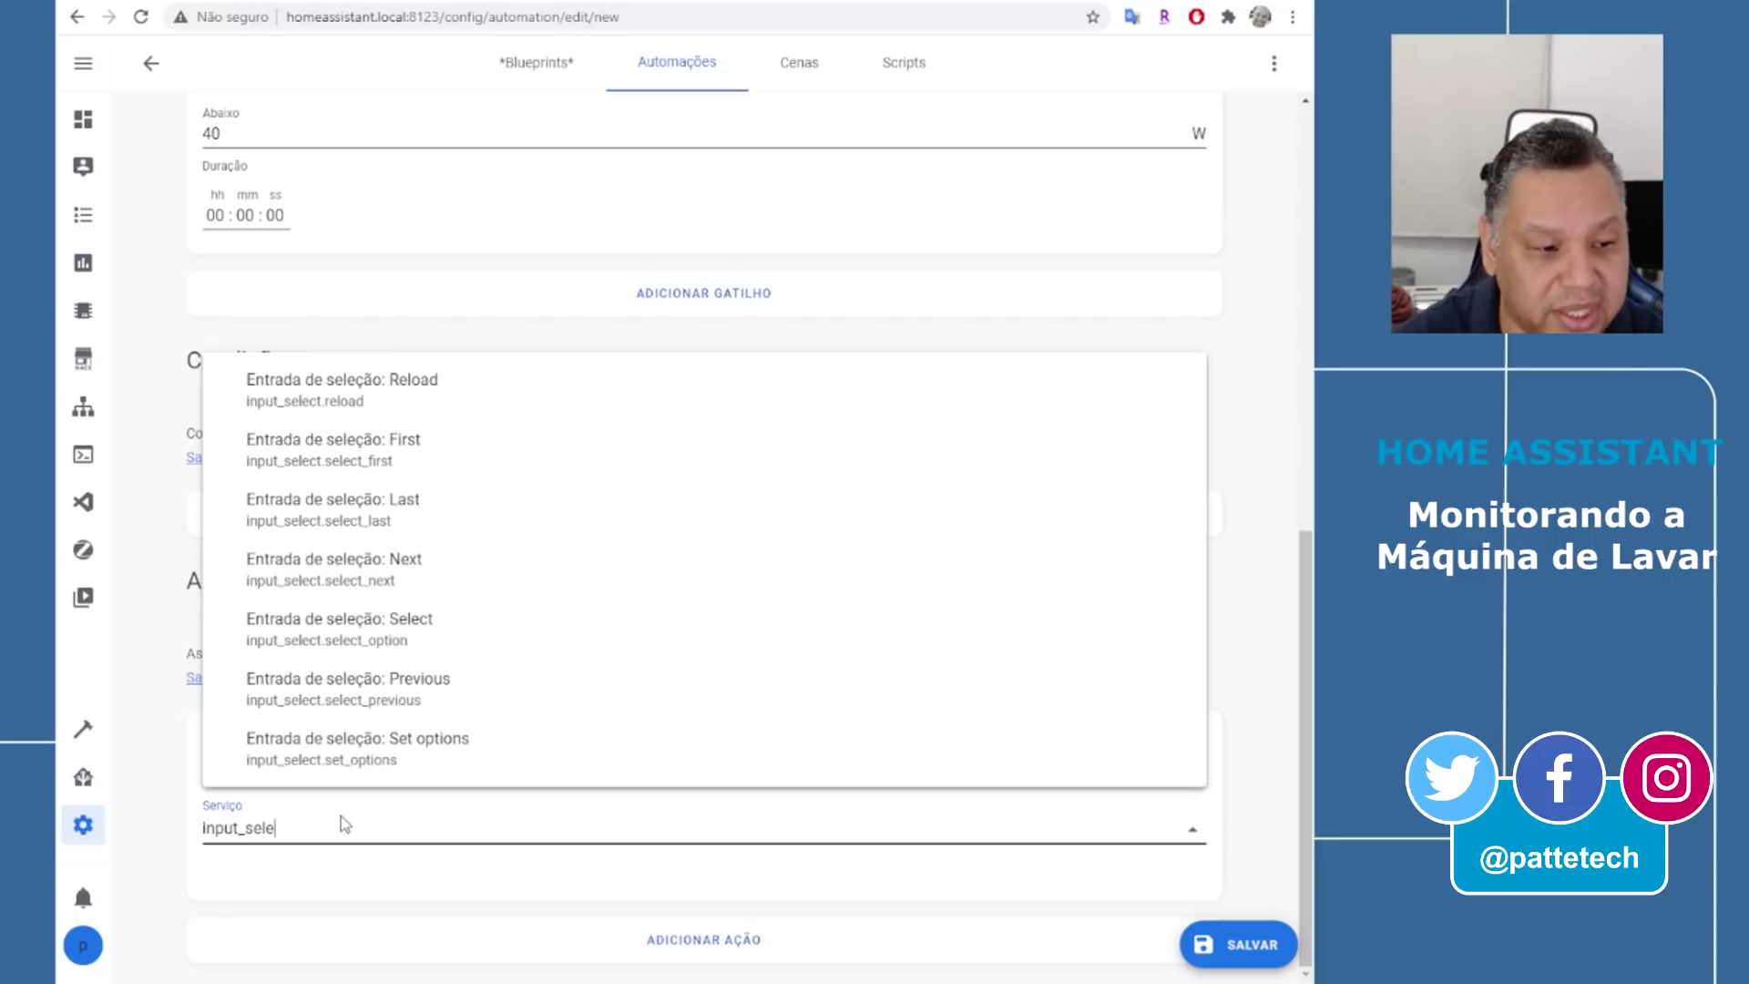
left_click(383, 643)
Target the Maquina de Lavar entity, set the option to "Retirando água" and save the automation
scroll(829, 754, "down", 2)
left_click(977, 776)
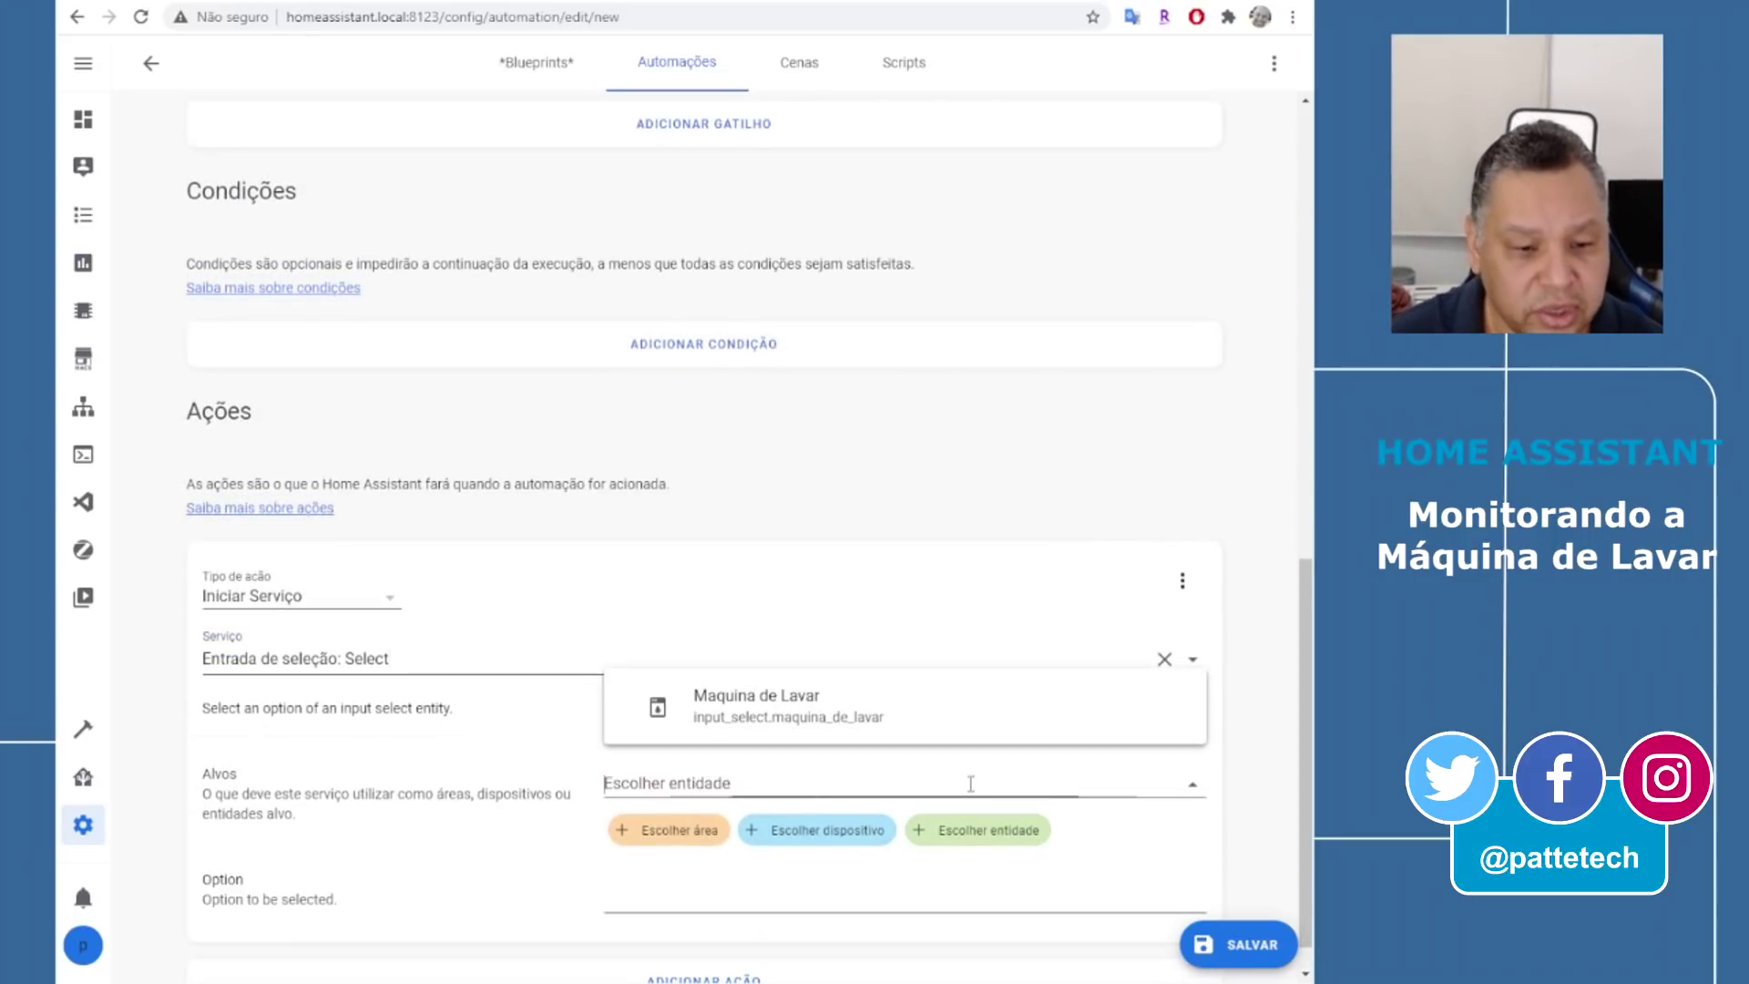
left_click(765, 721)
left_click(703, 880)
type("R")
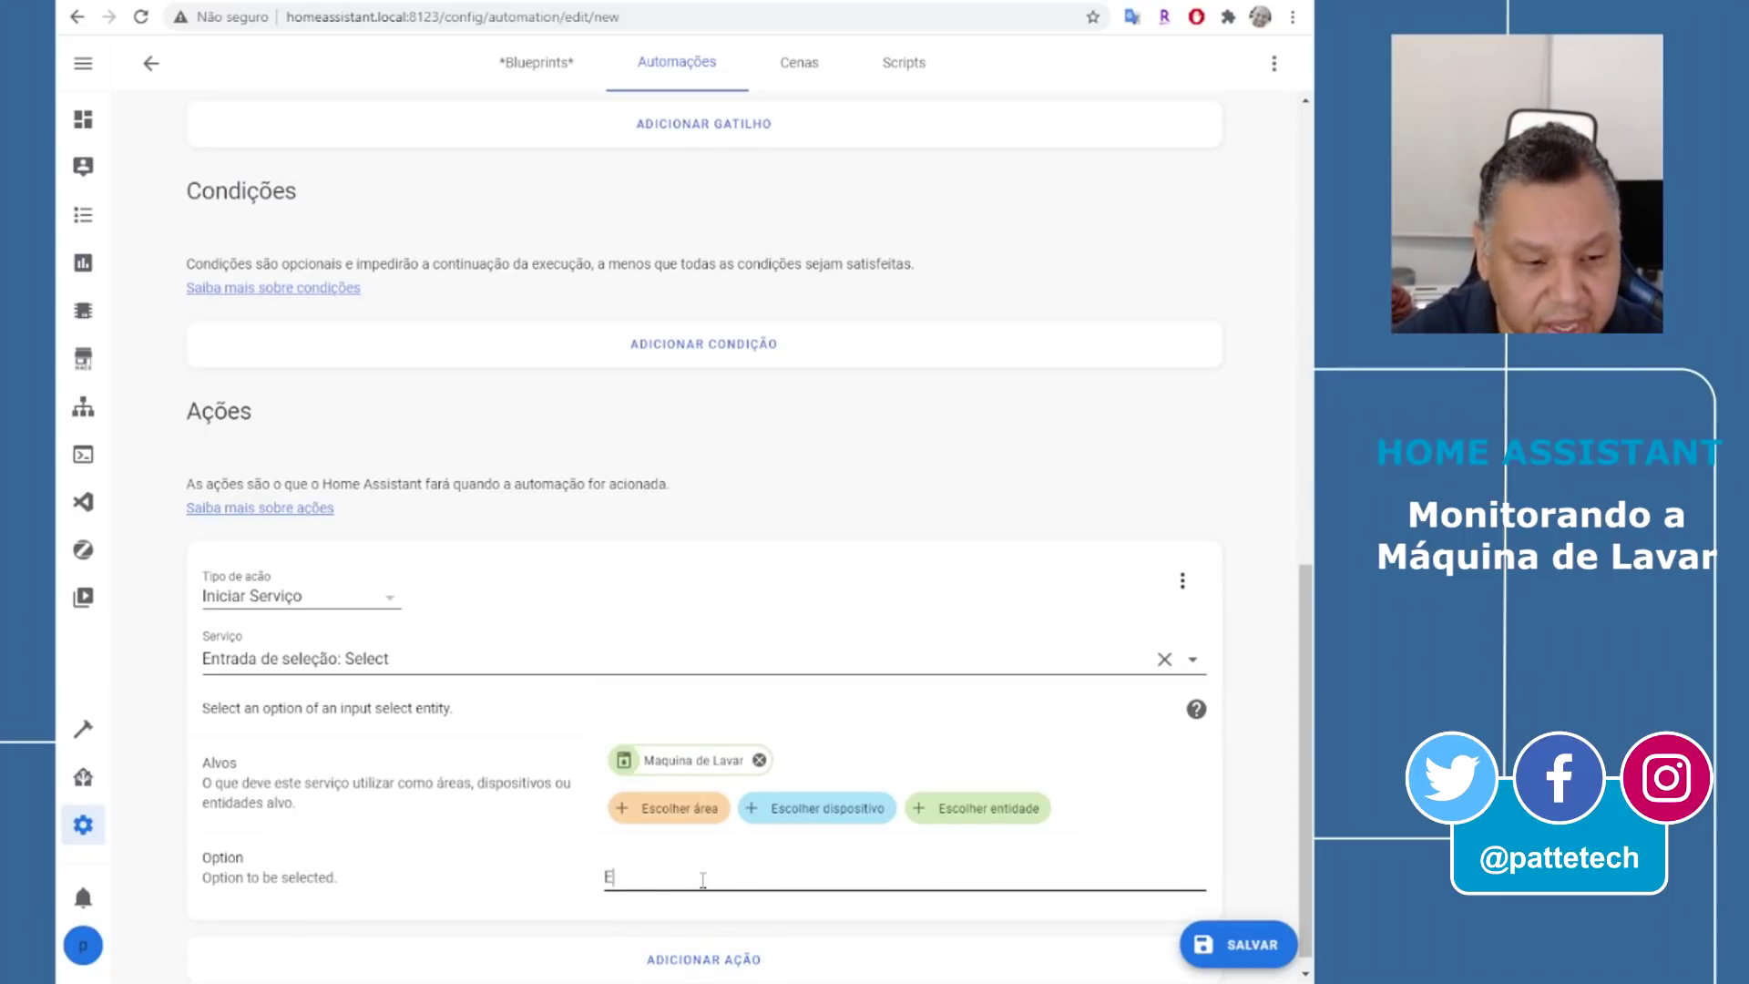
type("etirando água")
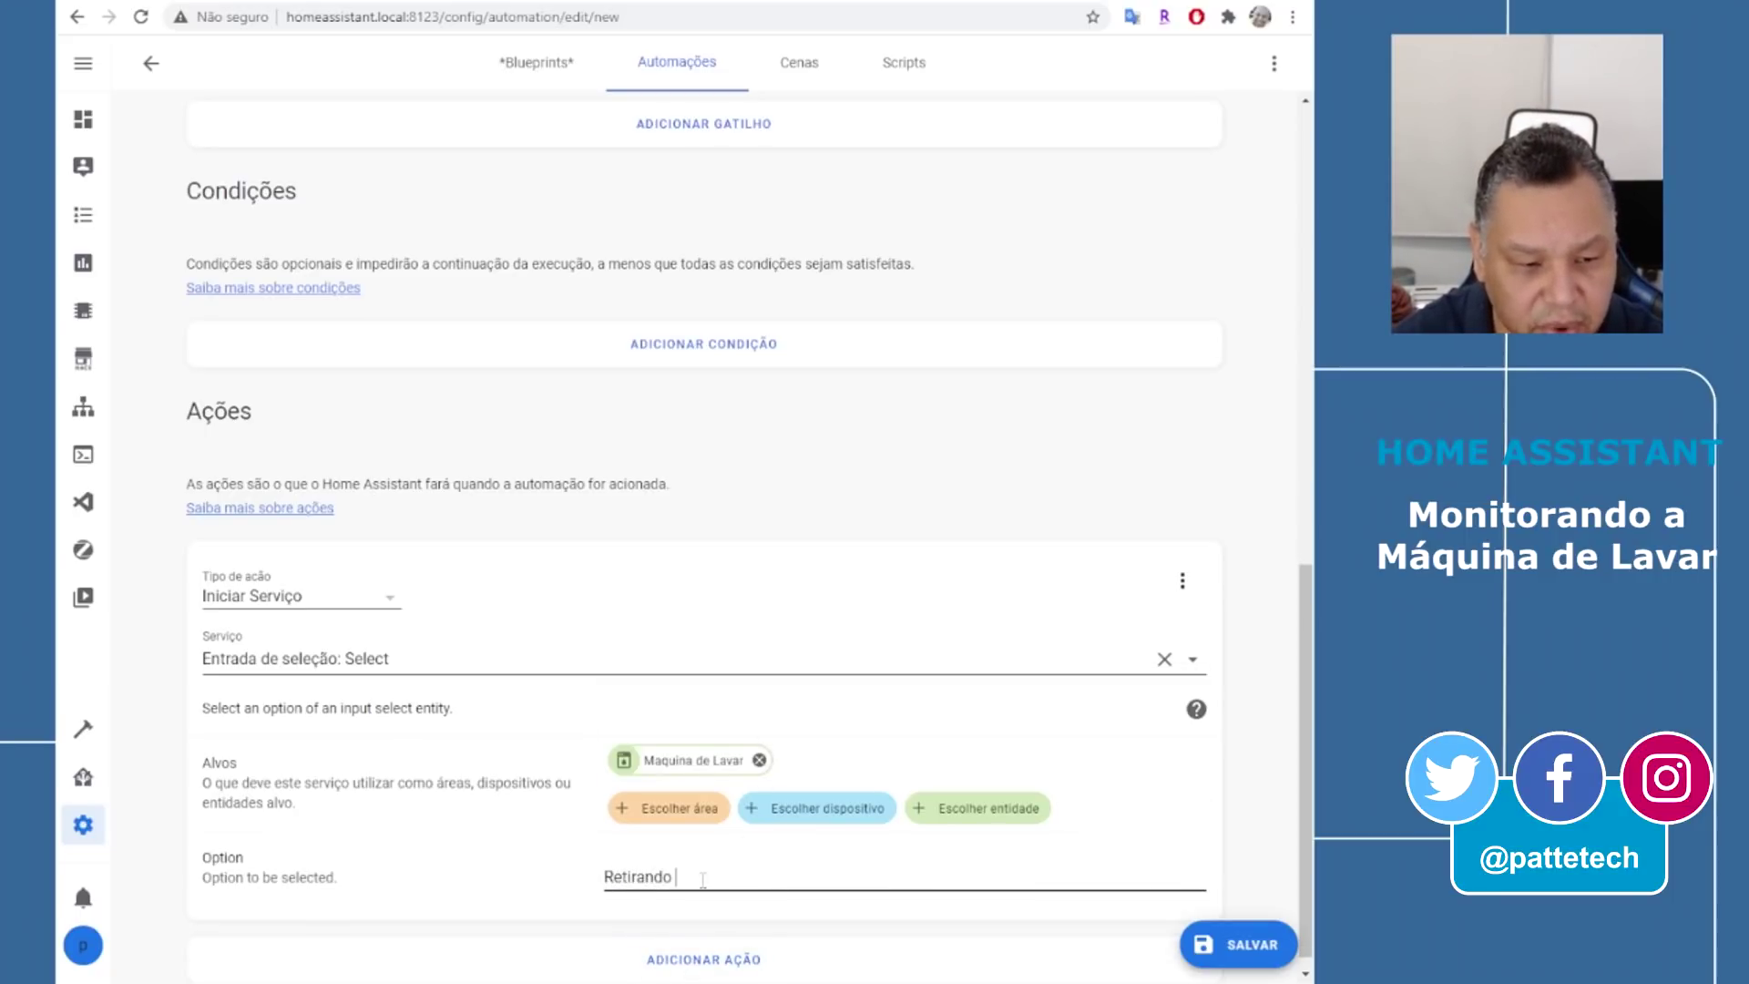
left_click(1236, 943)
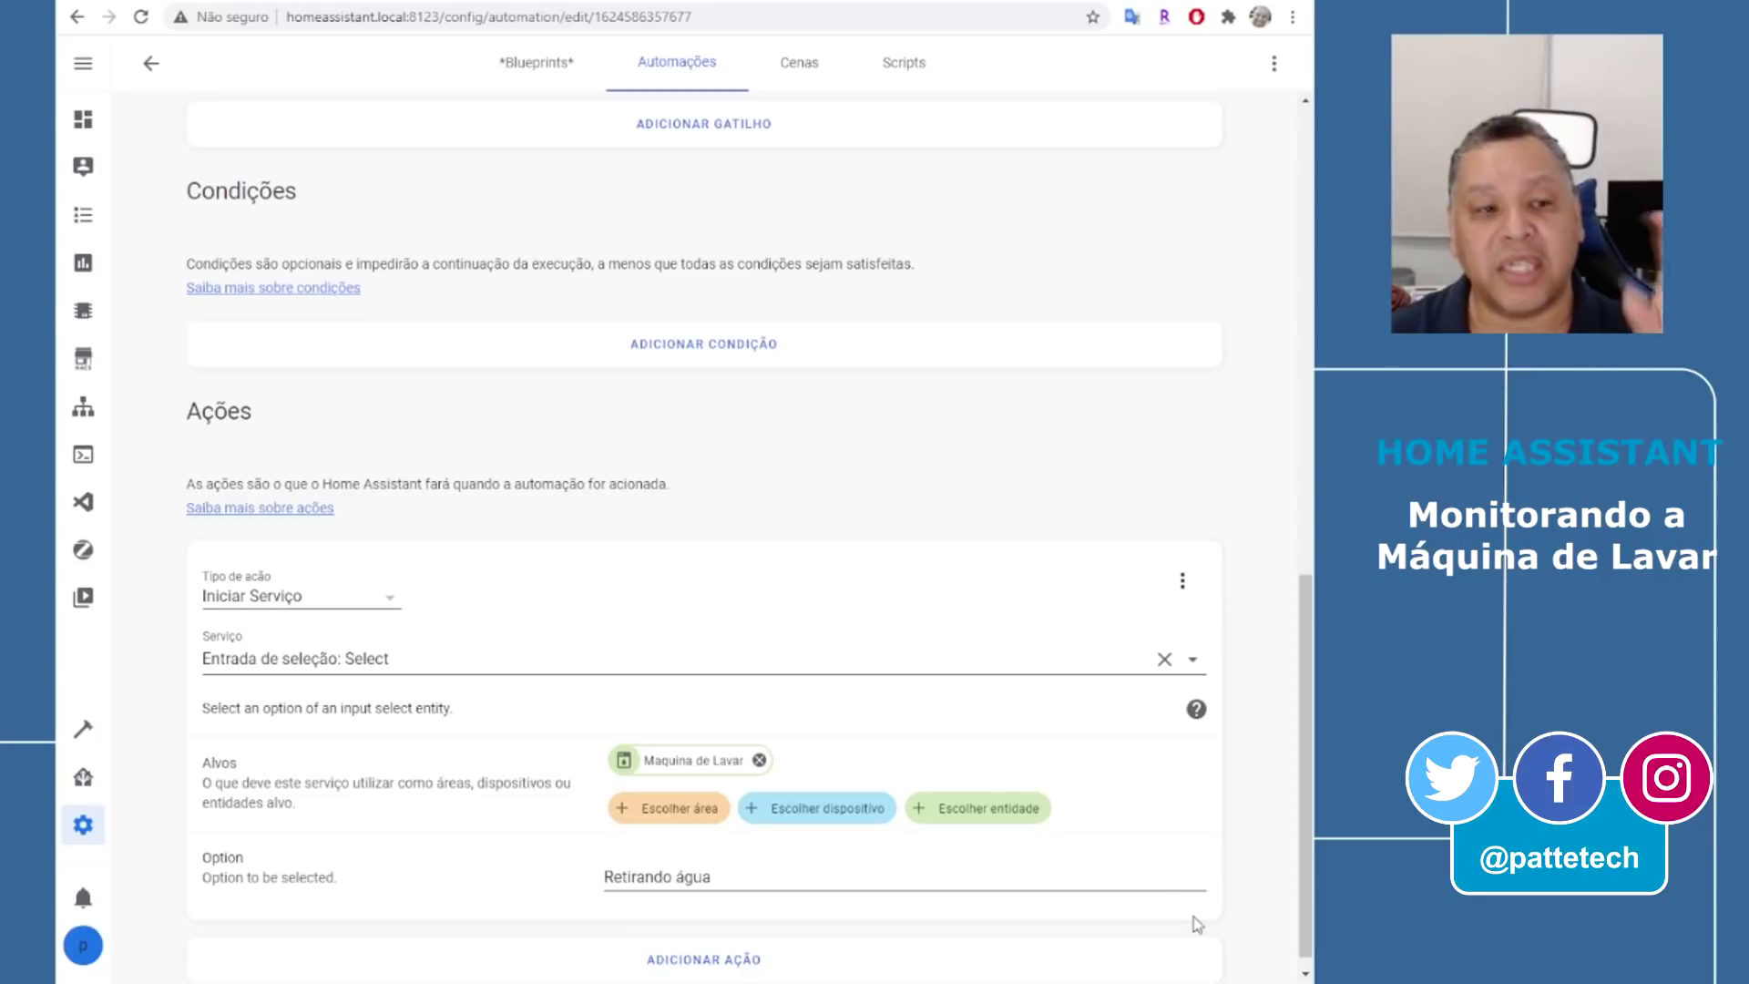
Return to the automation list and create an empty automation named "Maquina de Lavar - Centrifugando"
scroll(1141, 886, "up", 15)
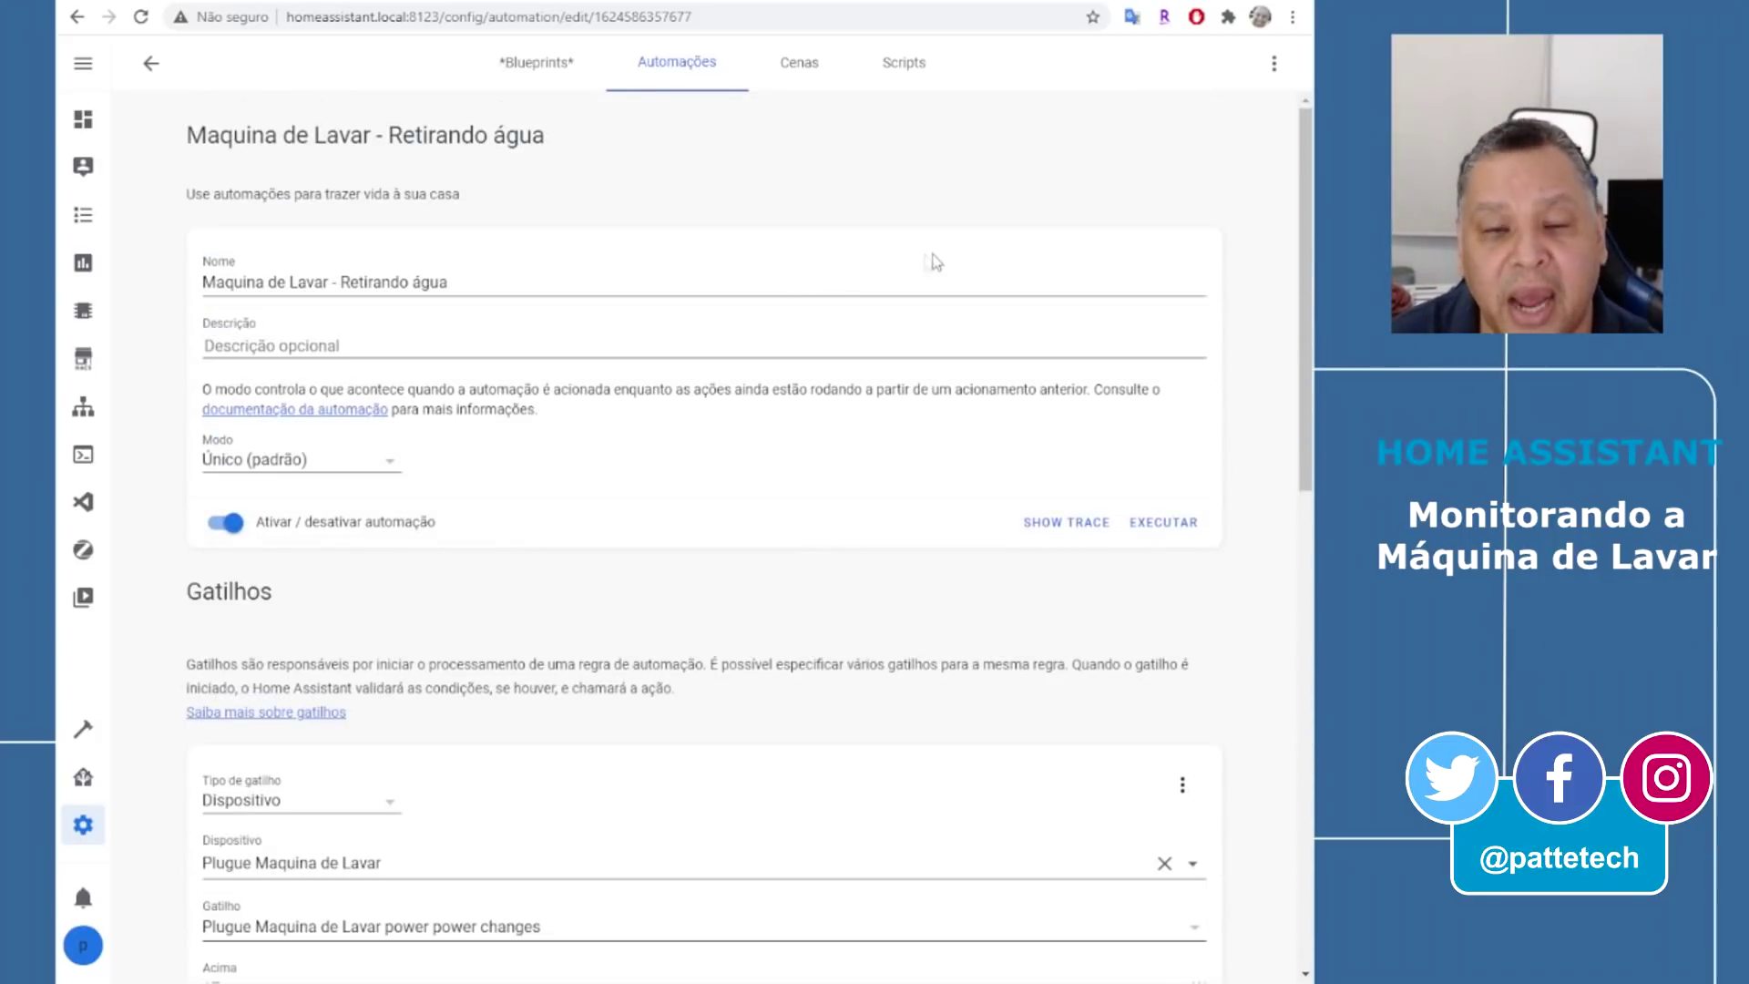
left_click(675, 87)
left_click(867, 684)
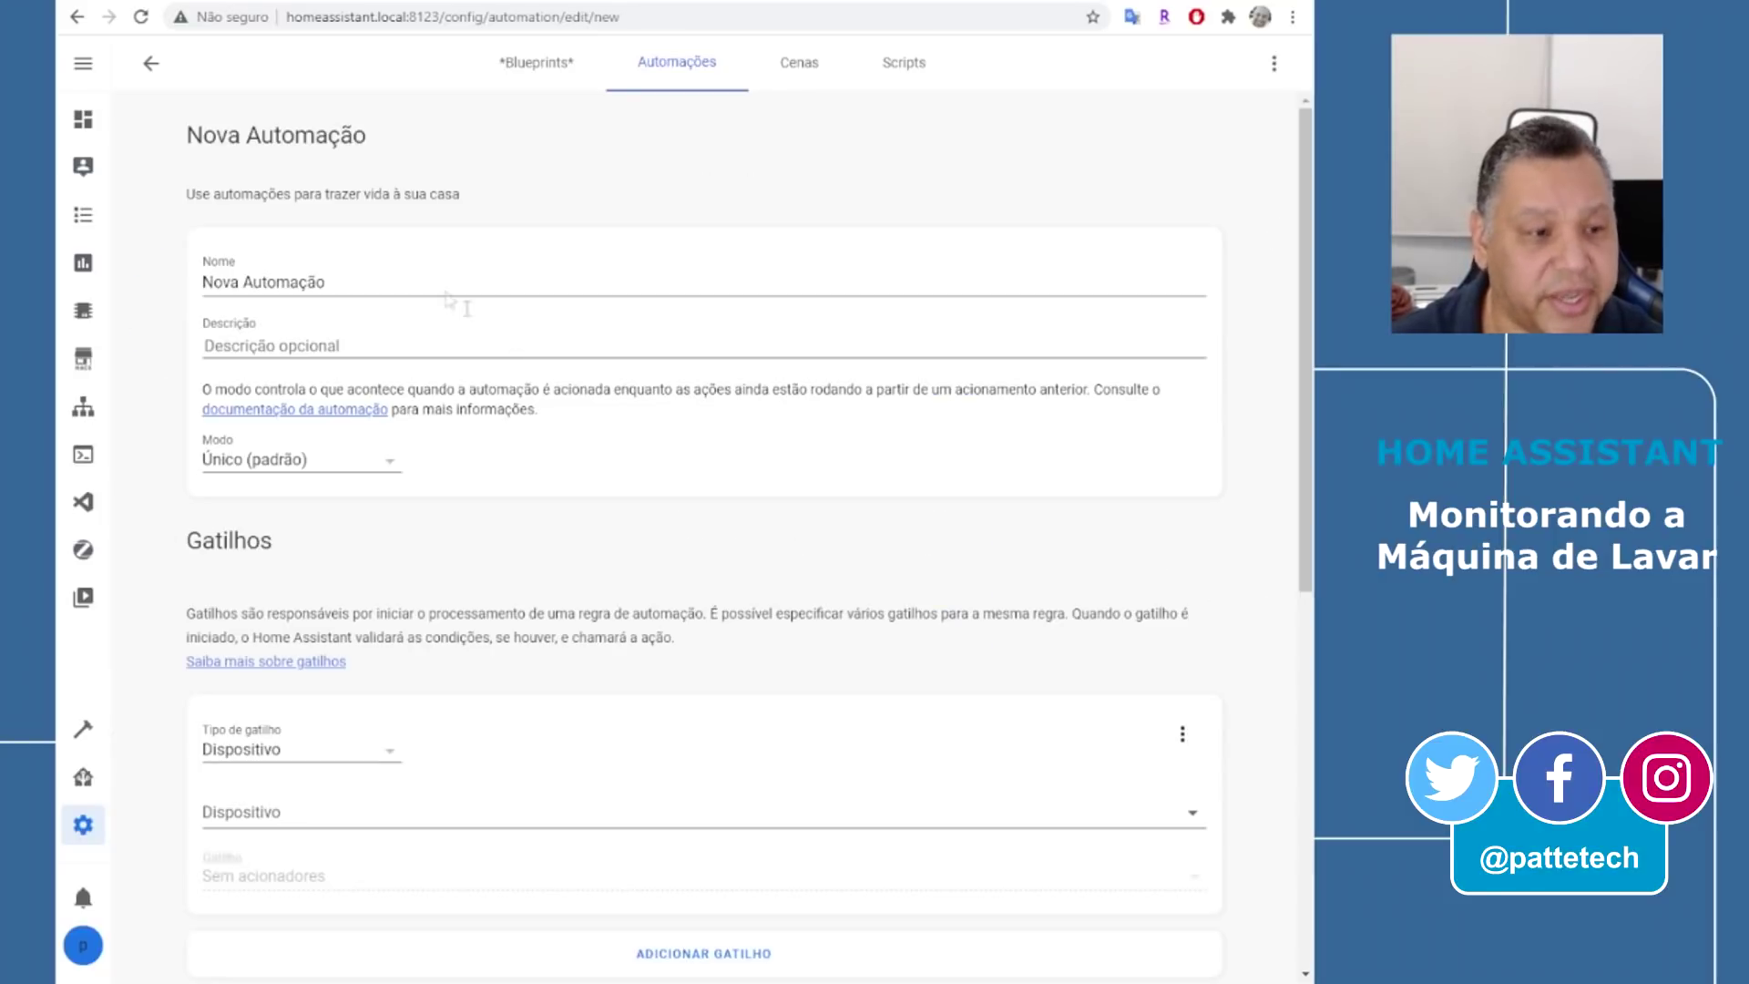
triple_click(423, 280)
type("Maquina de Lavar - Centrifugando")
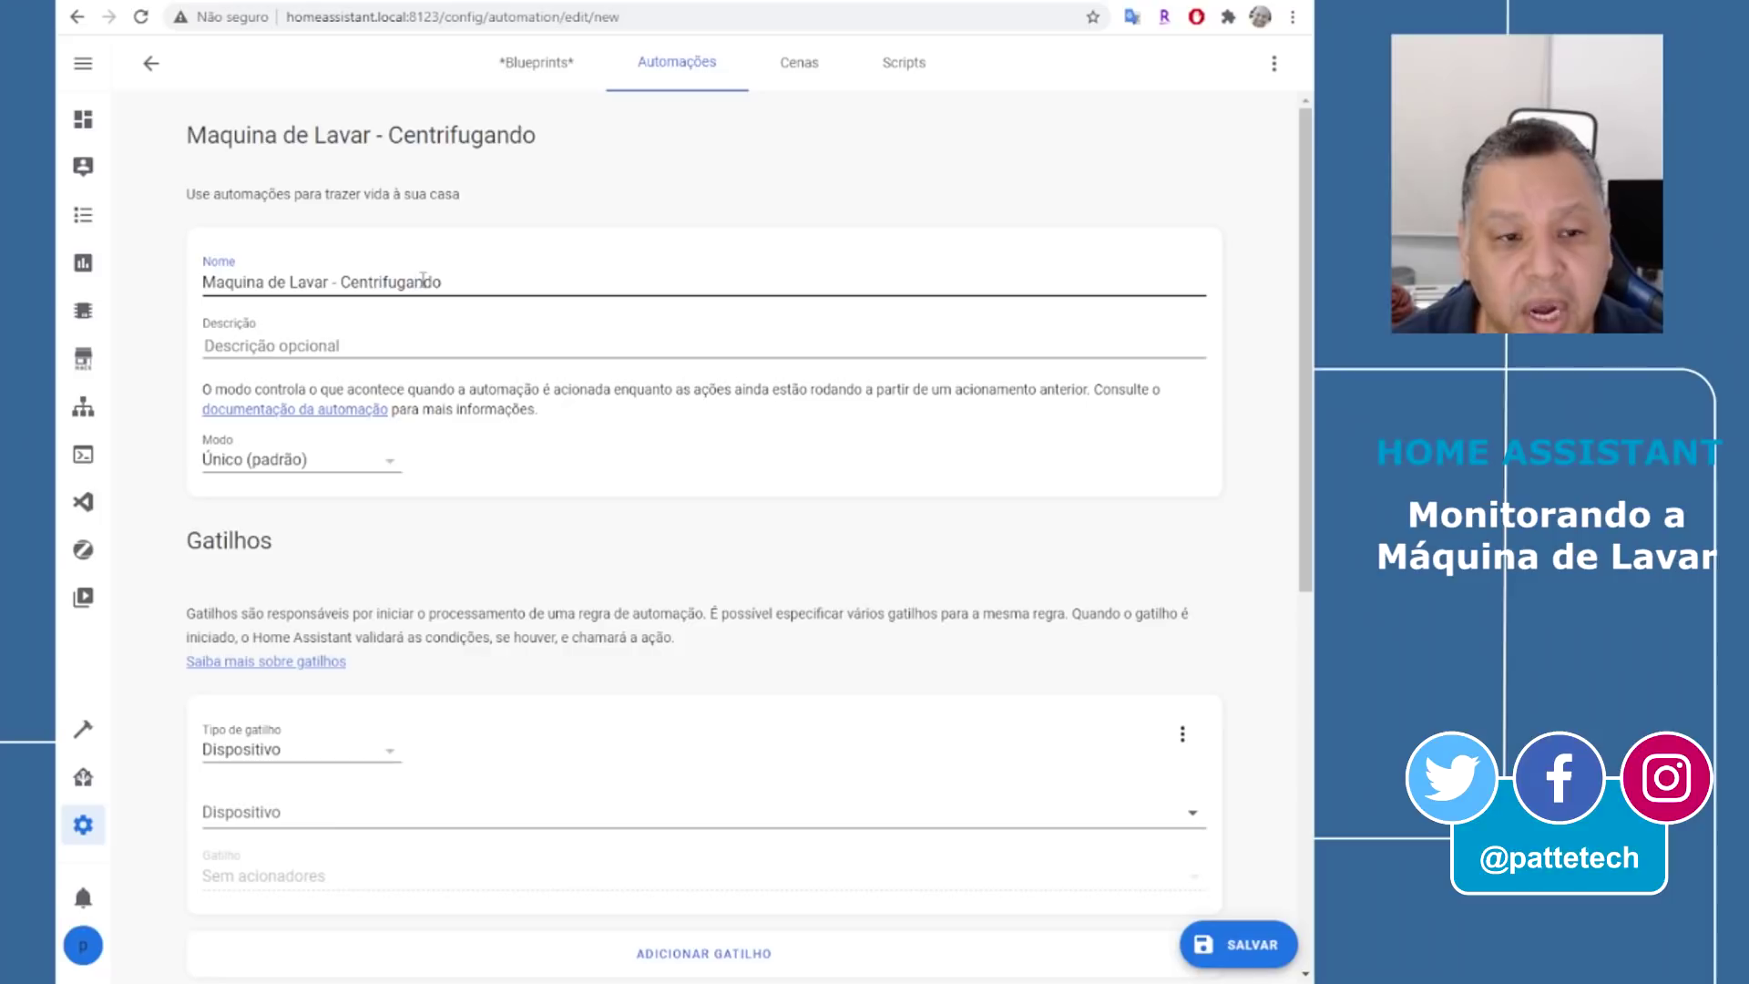
Set the Centrifugando automation's device trigger to Plugue Maquina de Lavar with "power power changes"
scroll(653, 449, "down", 3)
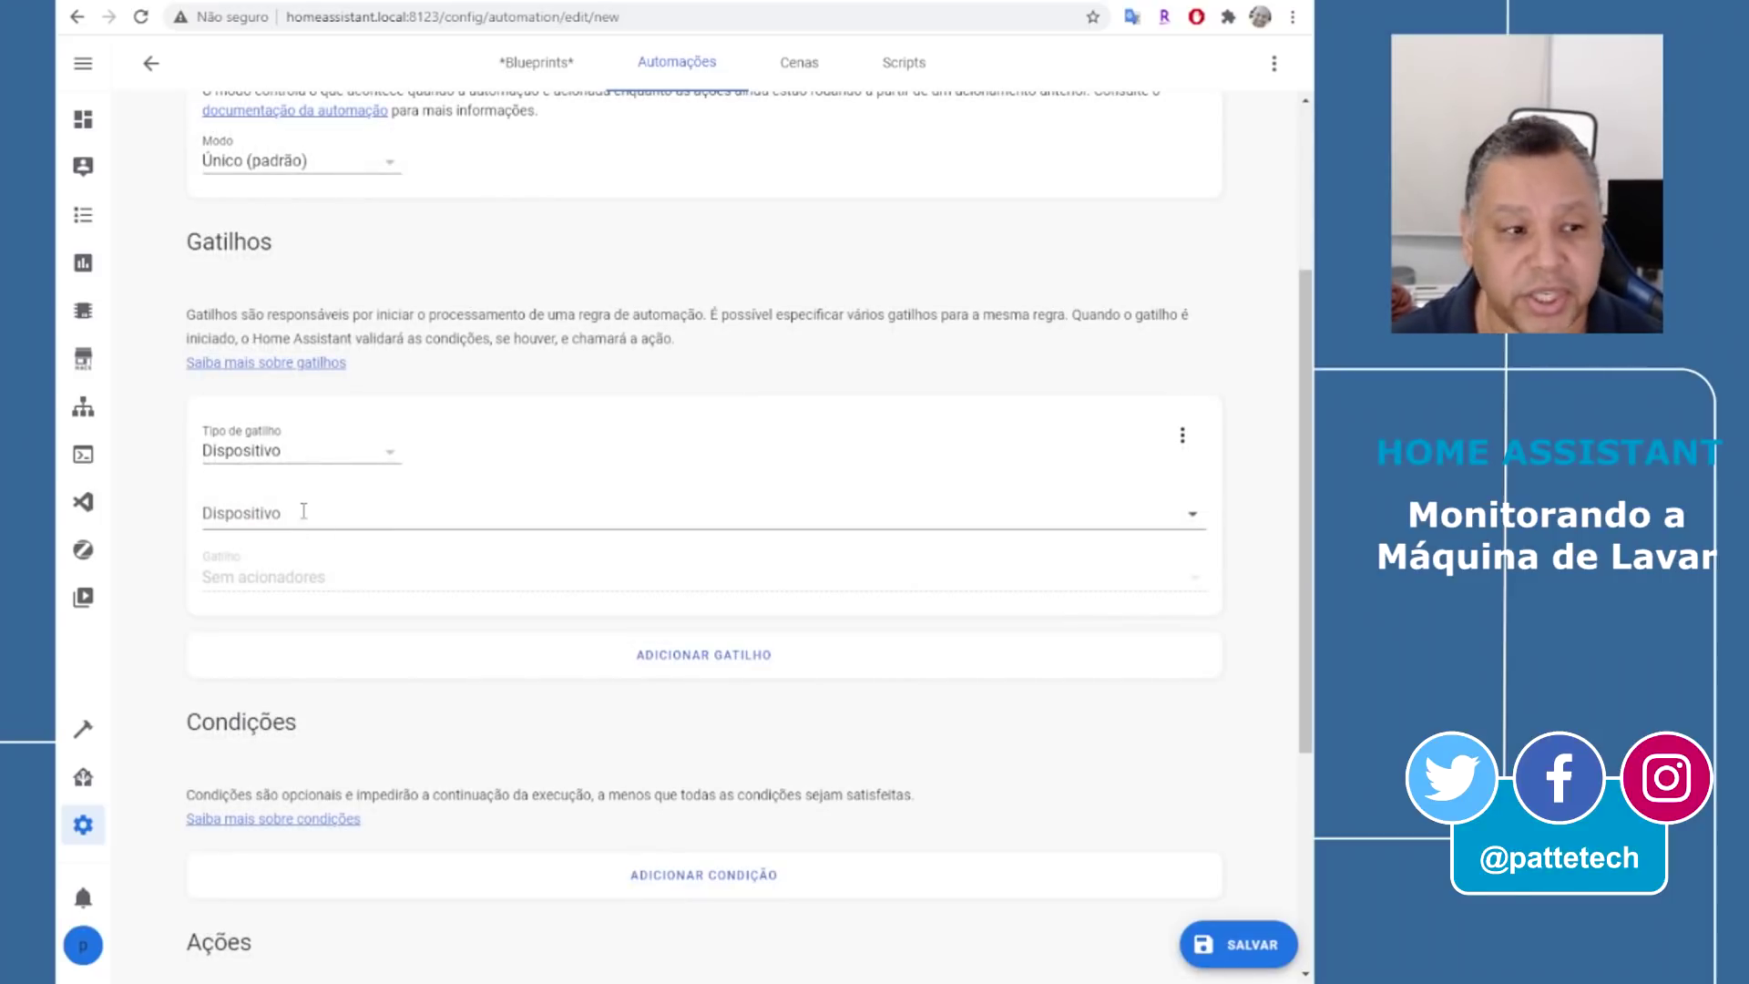
left_click(343, 509)
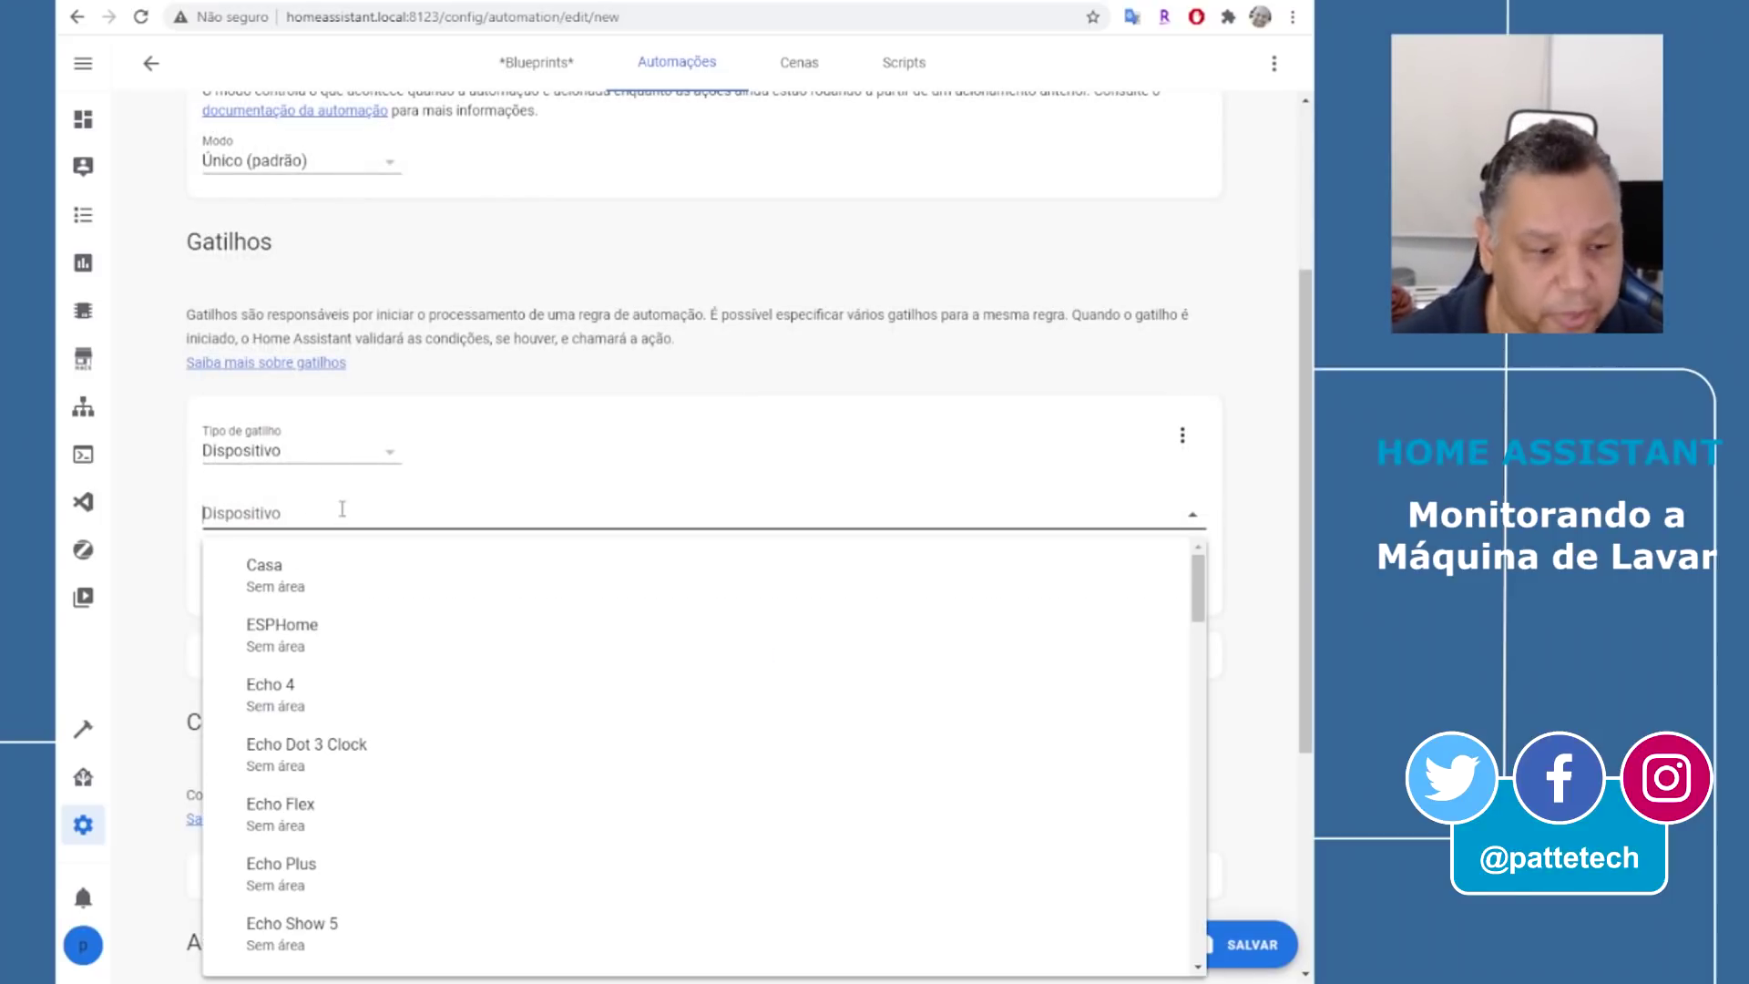
type("Plu")
left_click(388, 565)
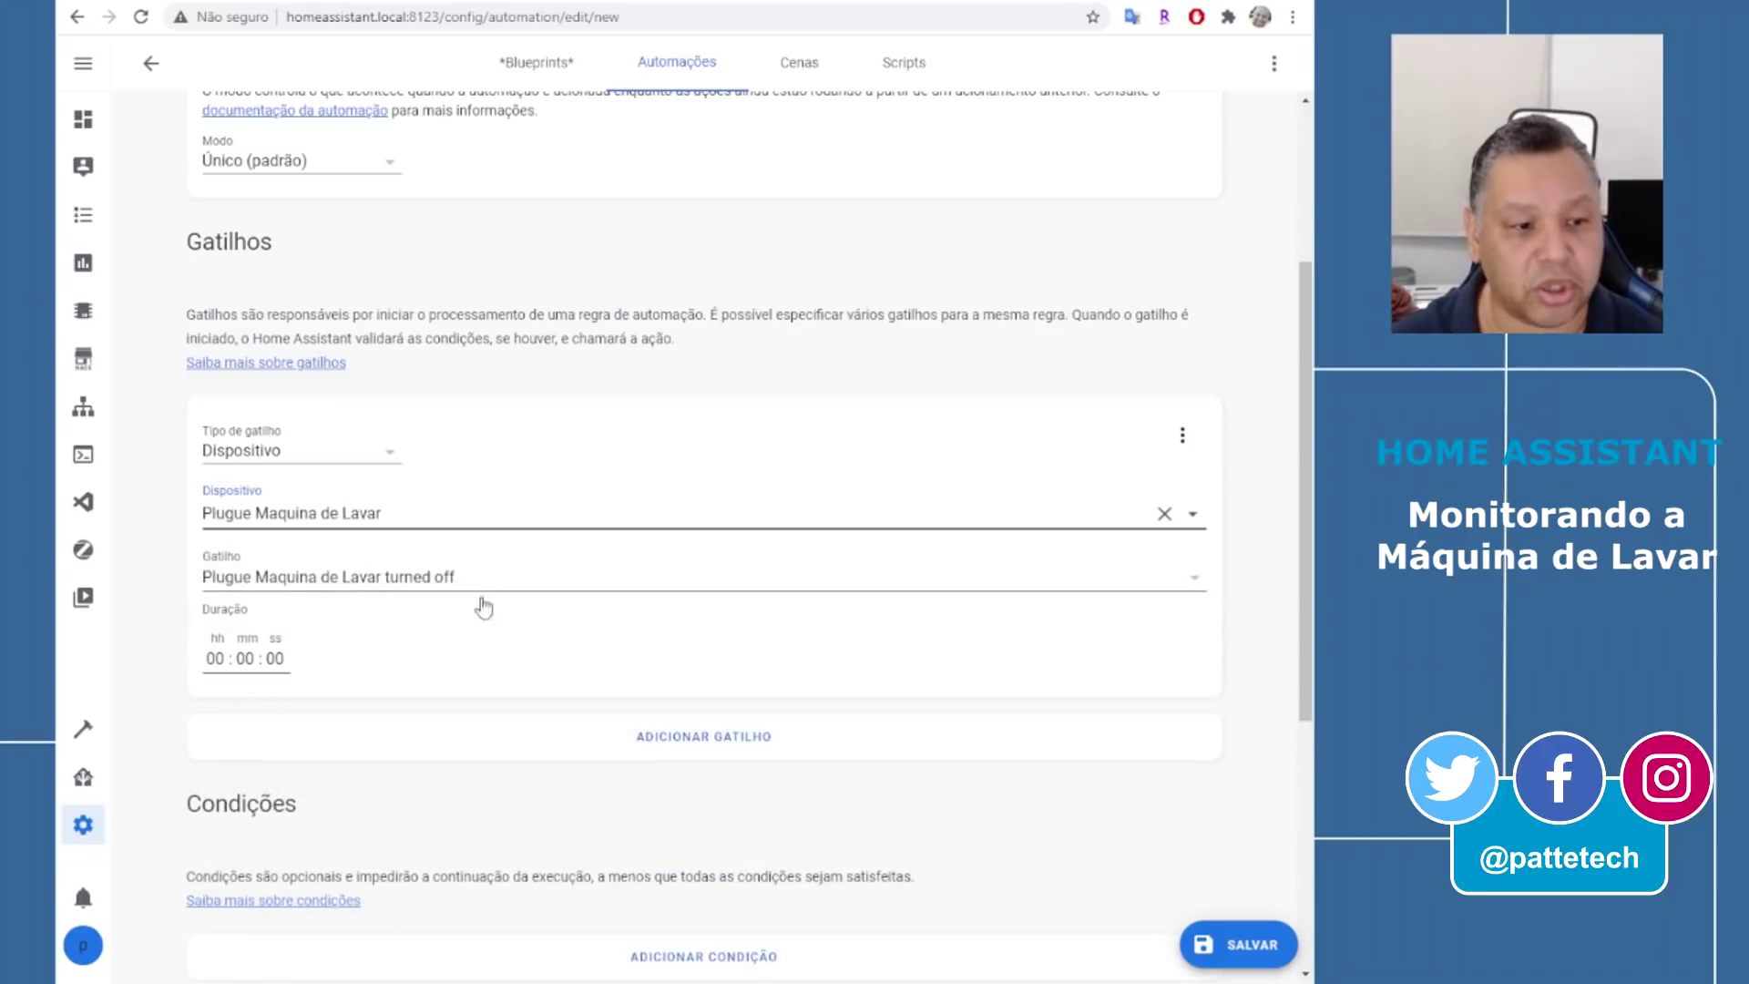
left_click(1098, 676)
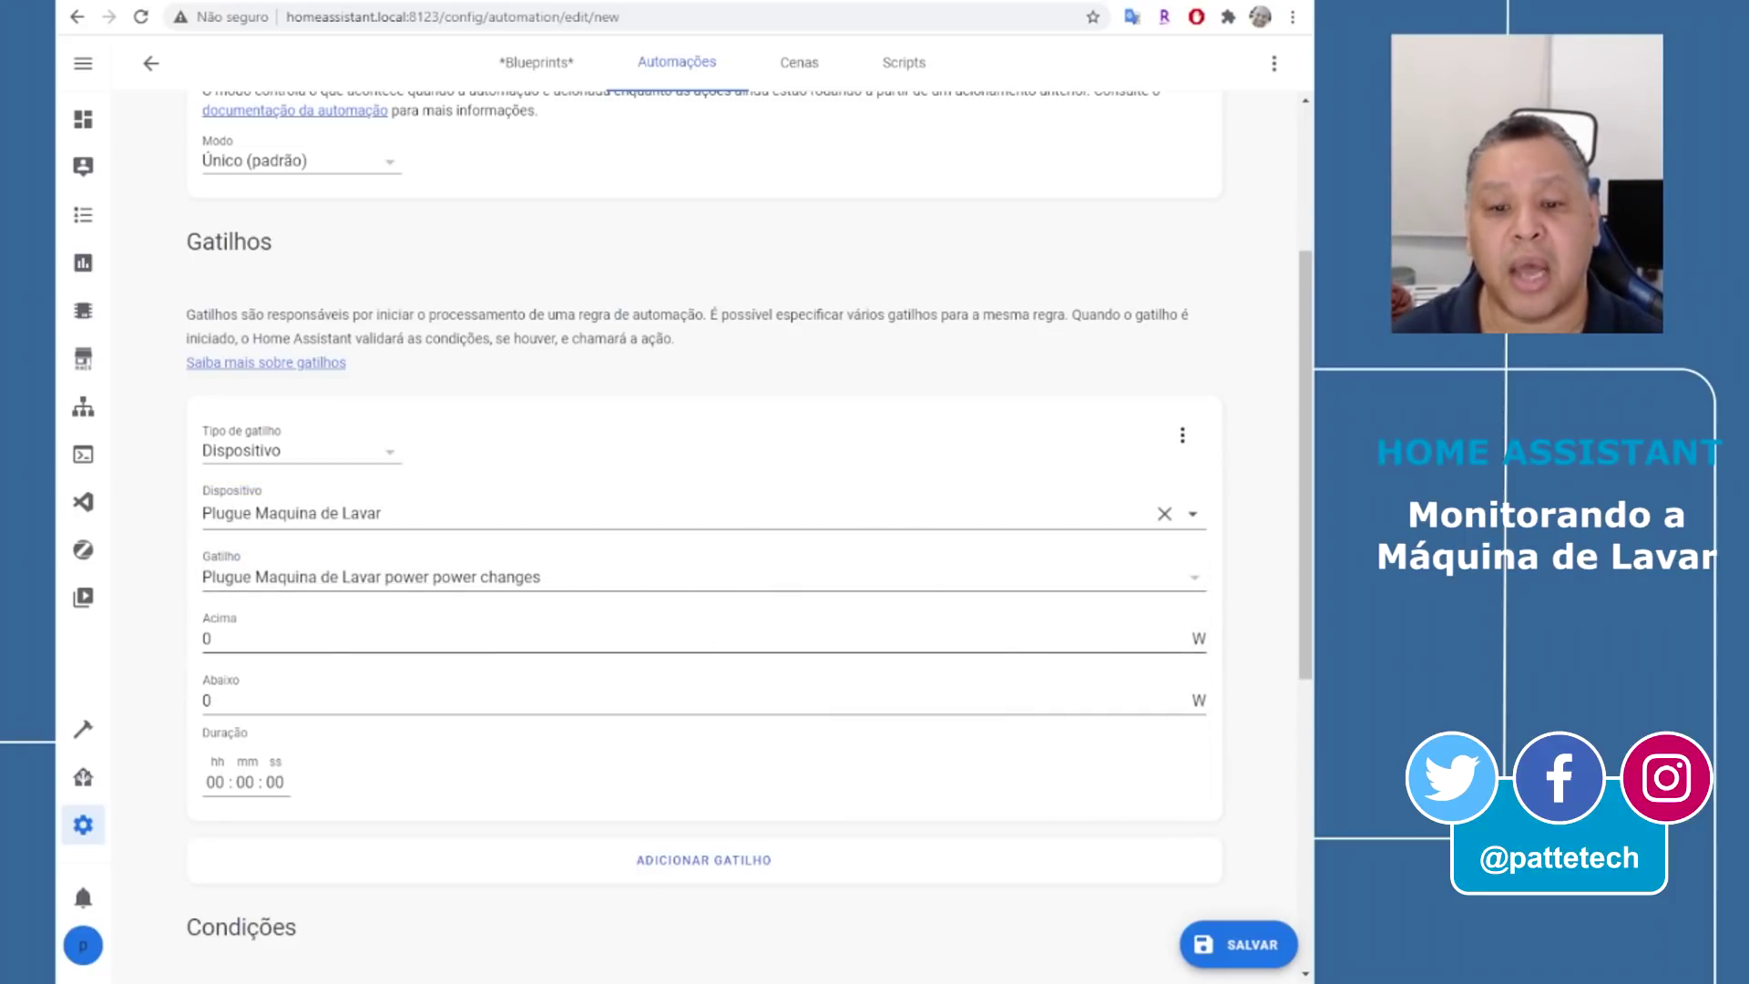
Set the Centrifugando trigger's lower power threshold (Acima) to 280 W
left_click(267, 640)
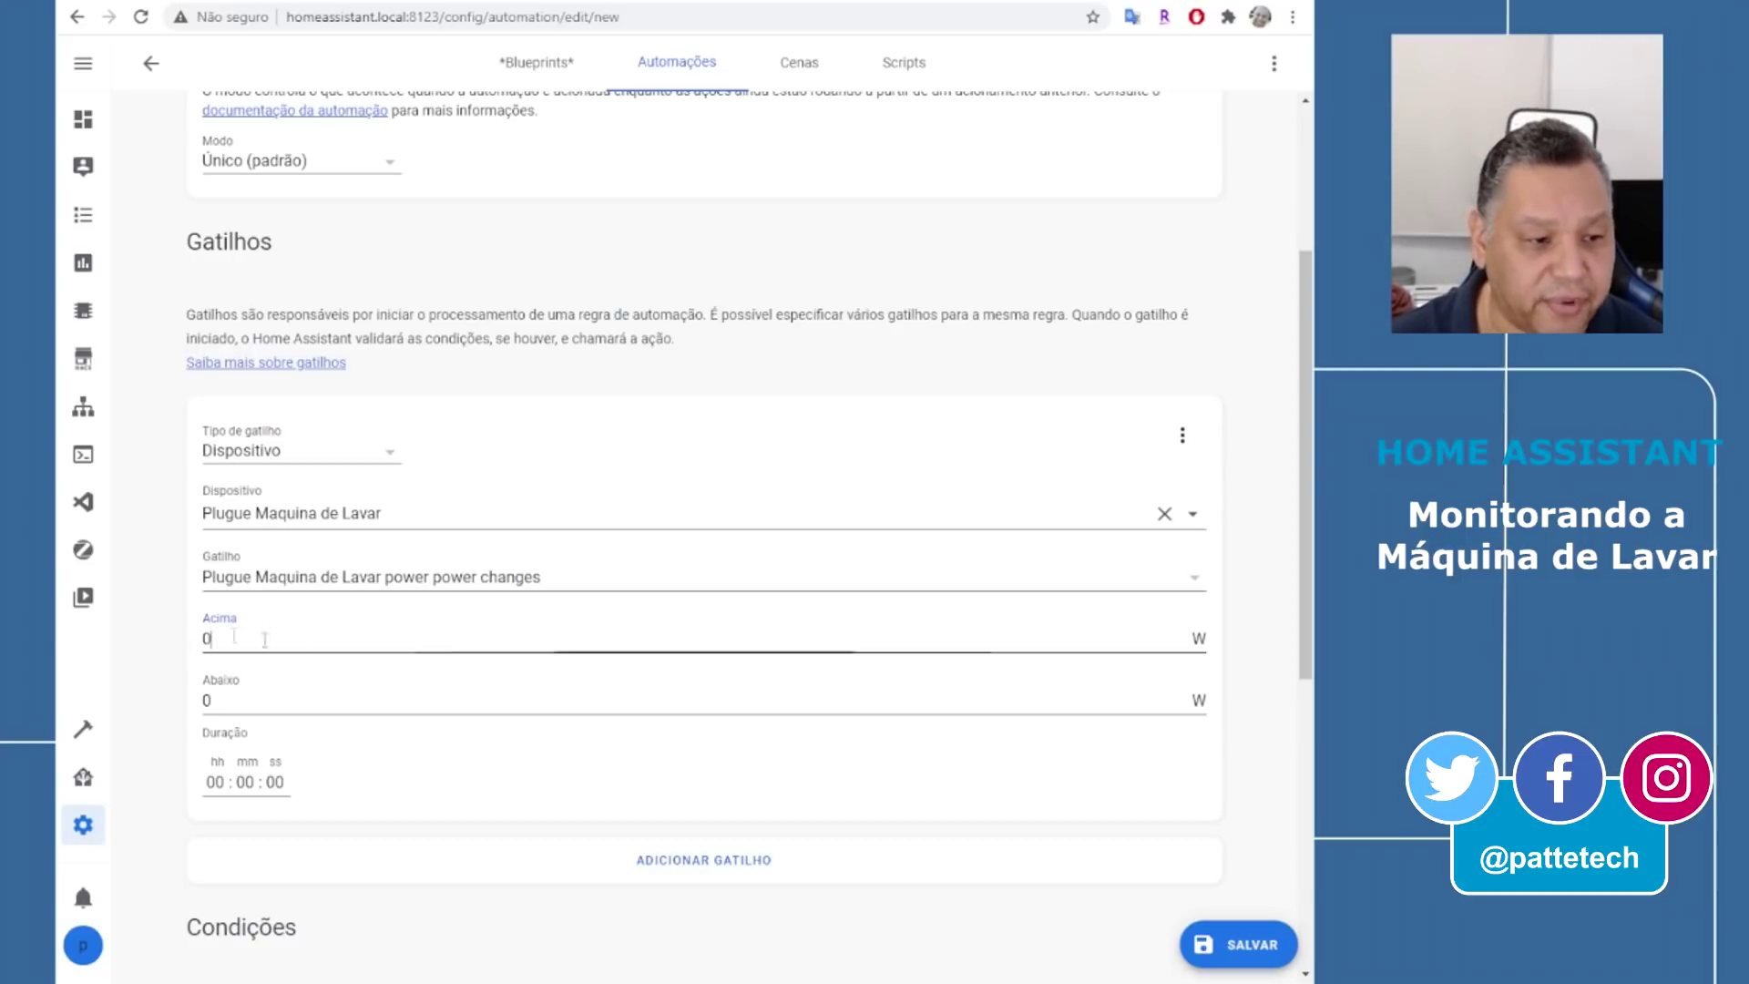
key("ctrl+a")
type("280")
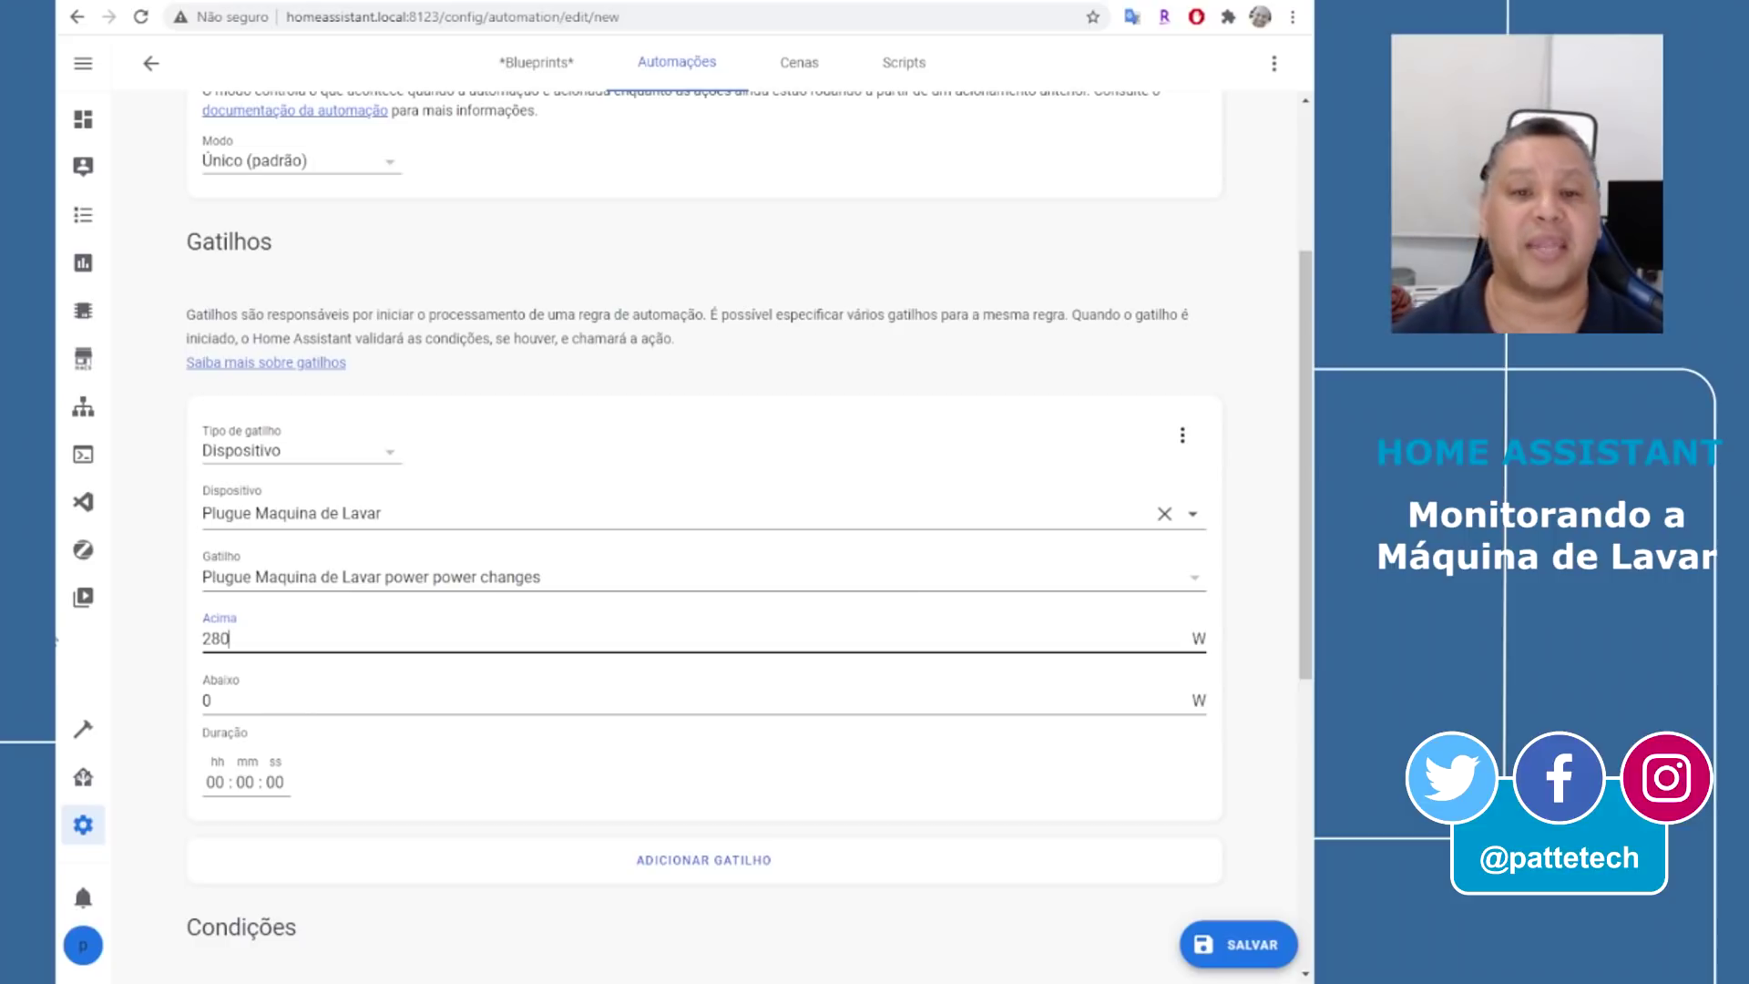
left_click(1255, 474)
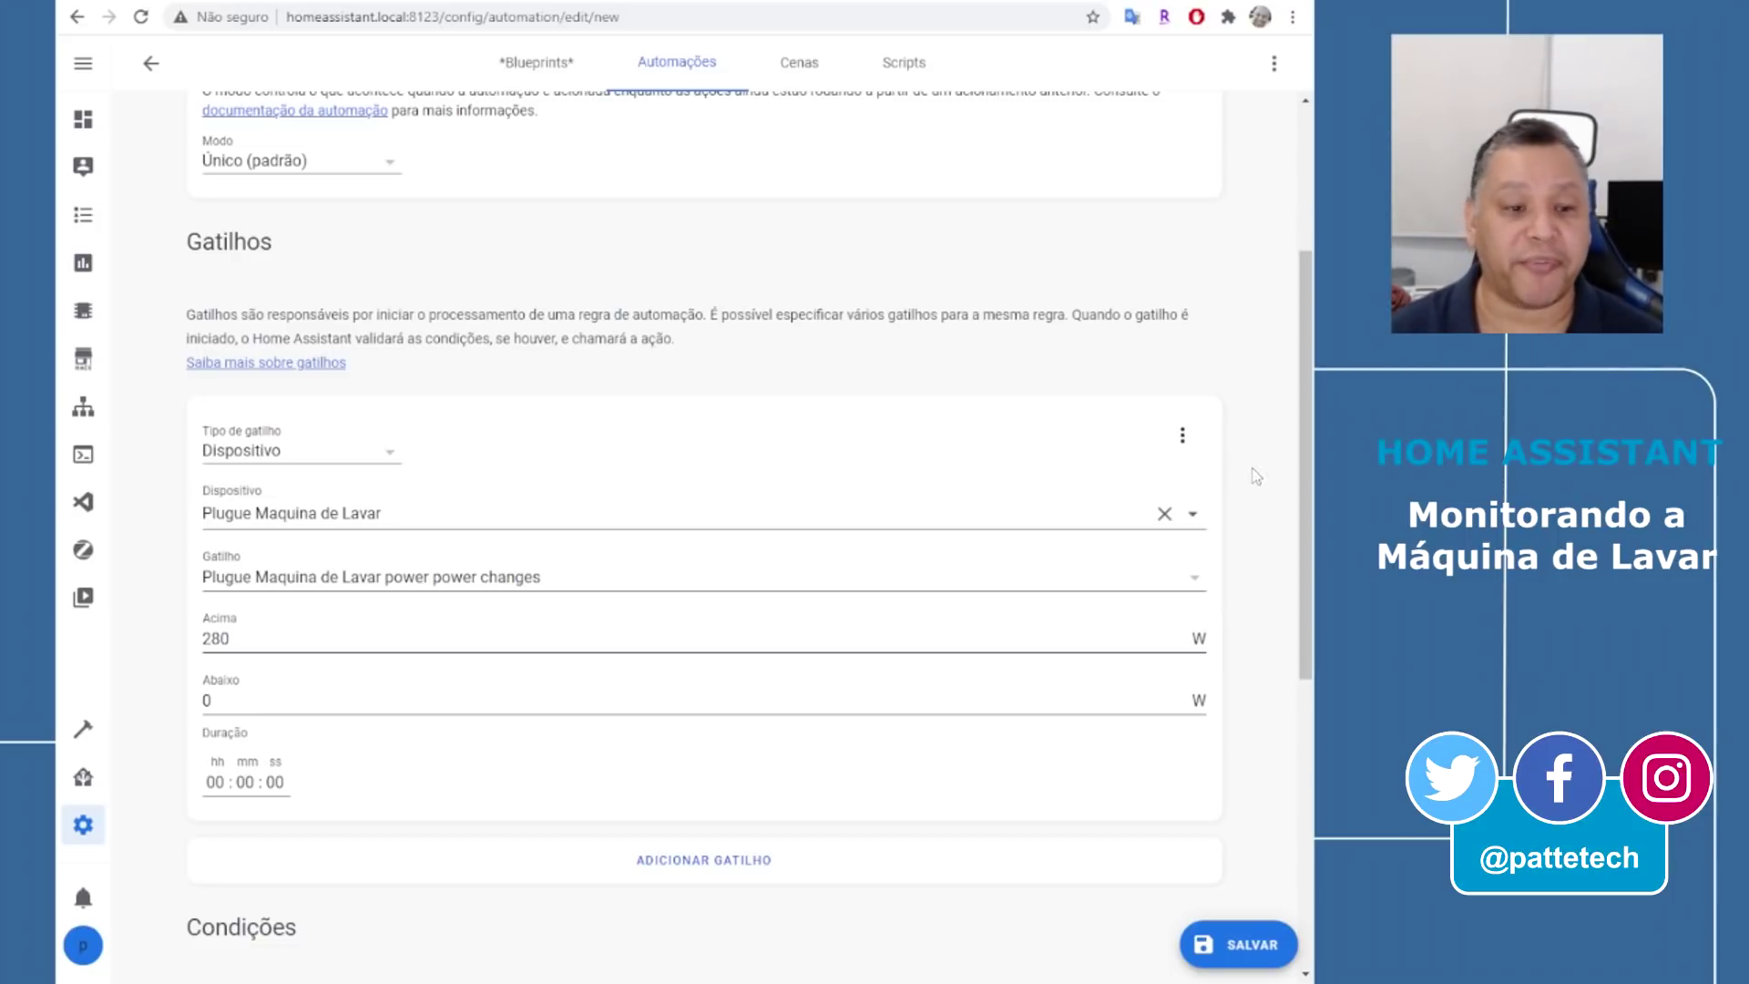
Add a second action to the Centrifugando automation as an Iniciar Serviço call to "Entrada booleana: Turn on" (input_boolean.turn_on)
scroll(652, 820, "down", 8)
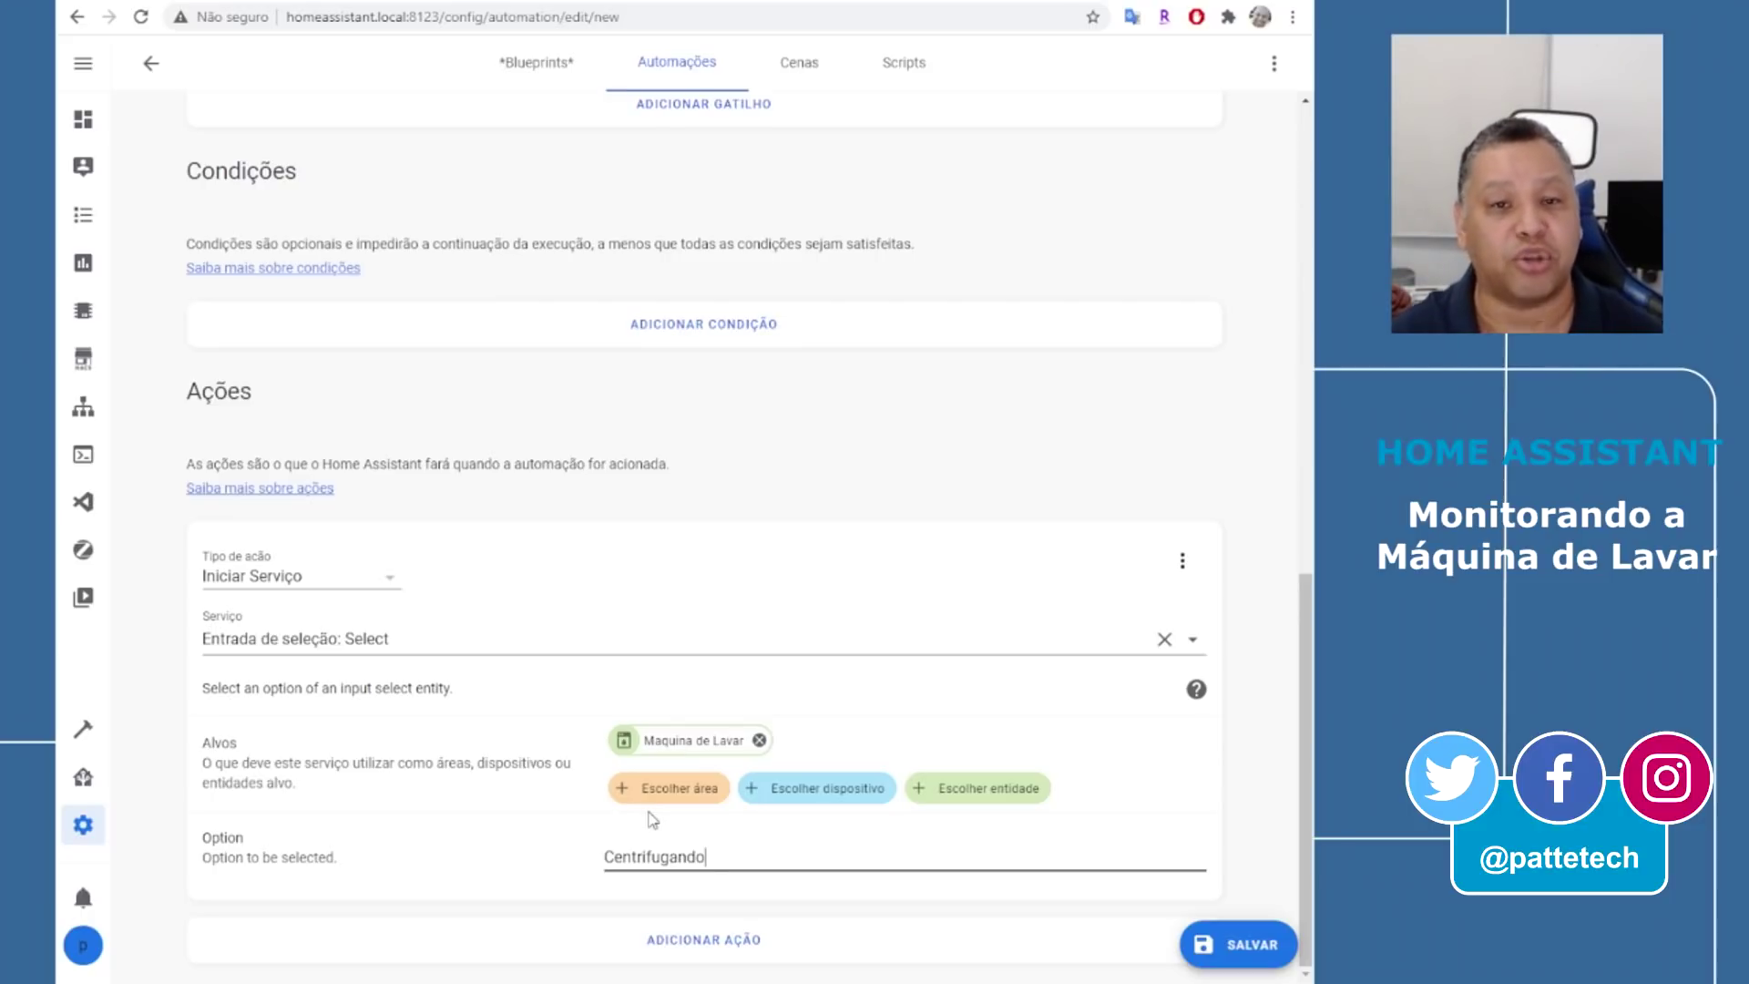
left_click(658, 939)
scroll(355, 662, "down", 3)
left_click(307, 737)
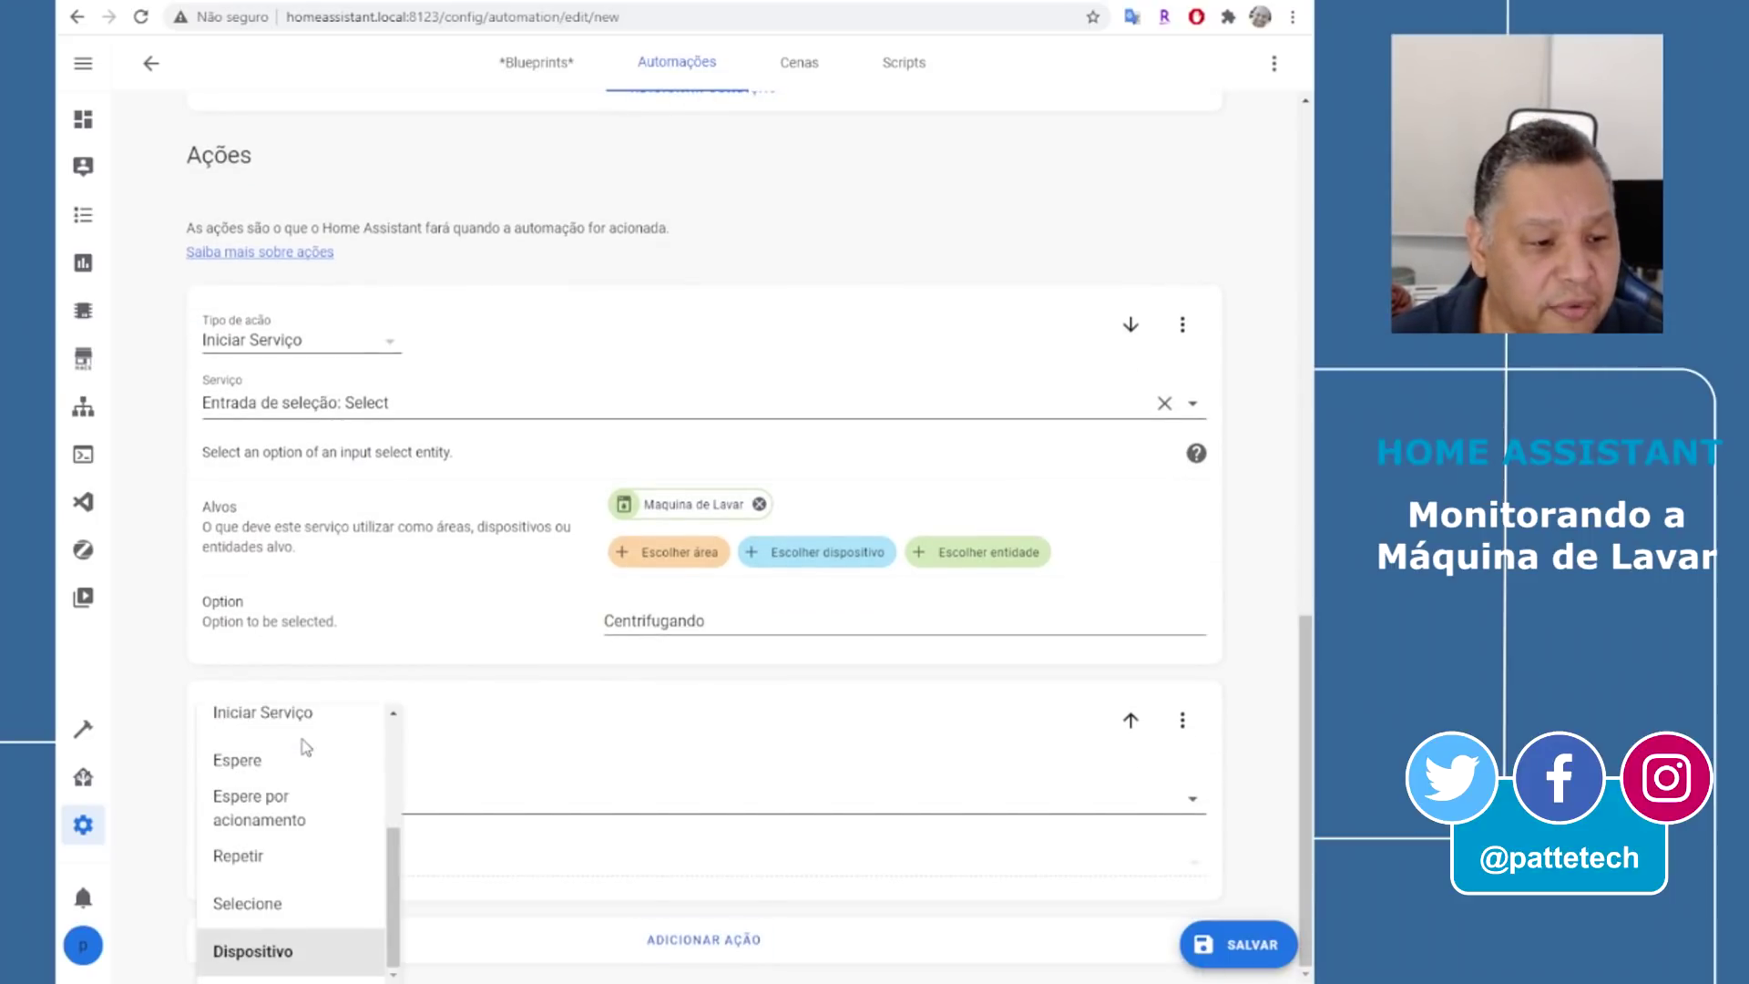
left_click(305, 734)
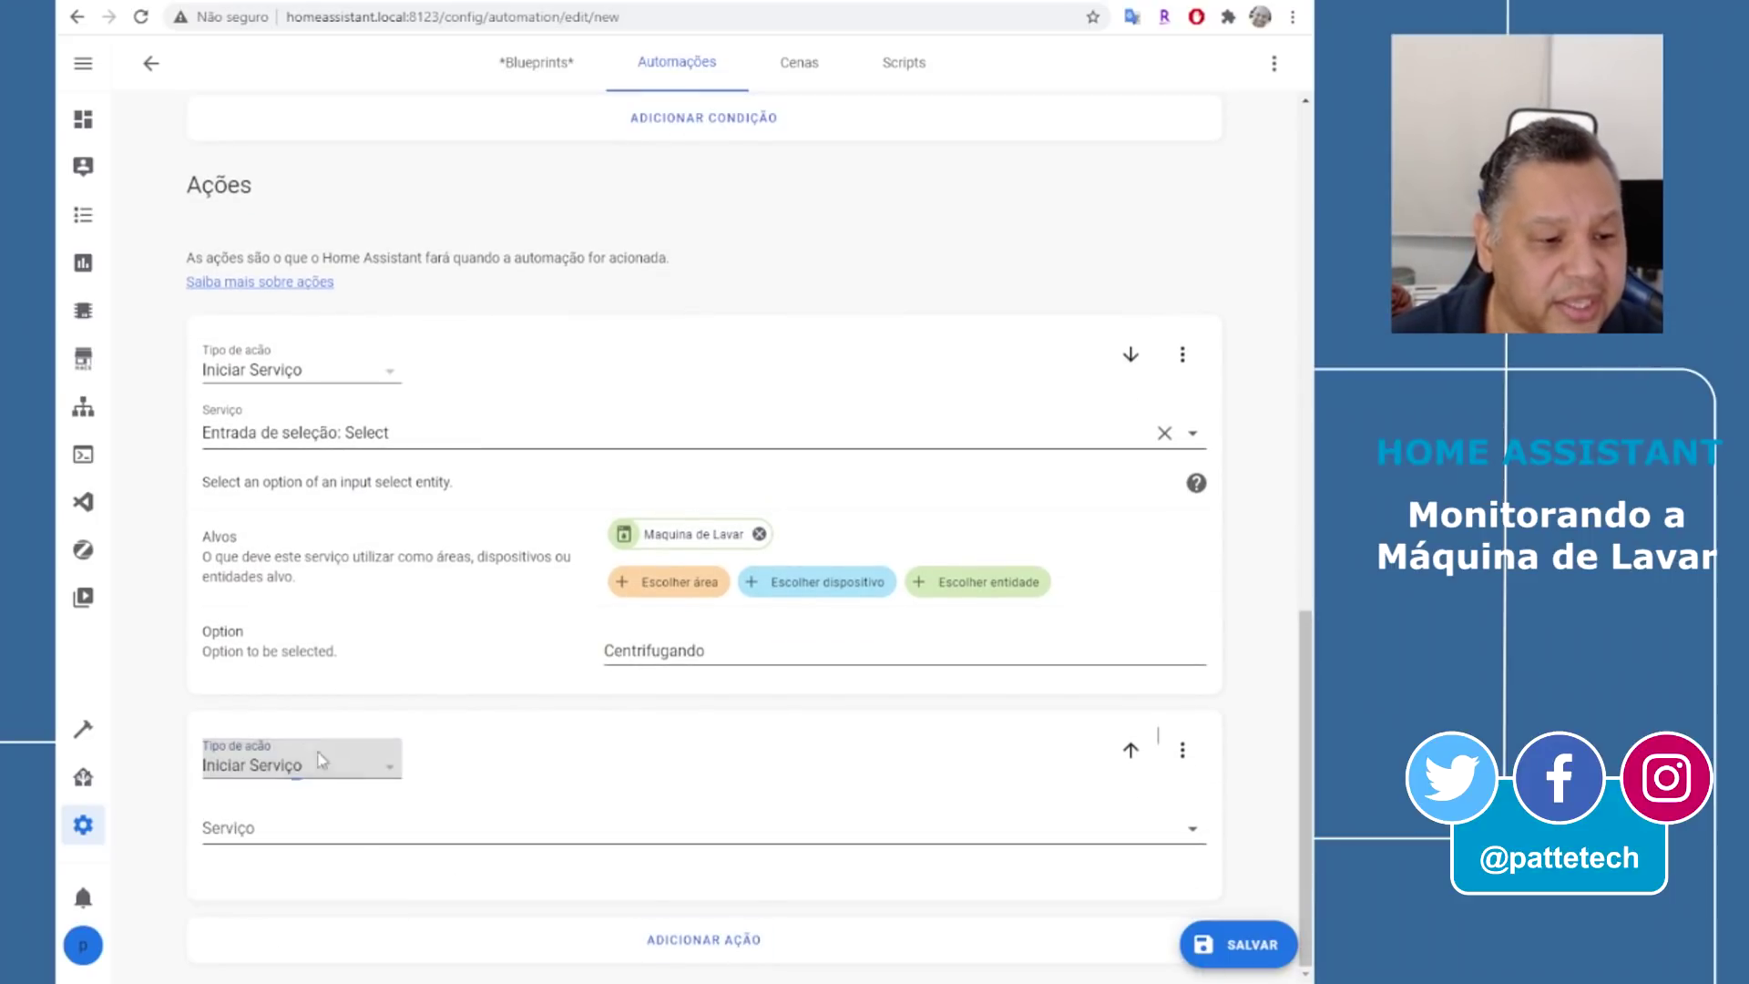
left_click(362, 829)
type("input")
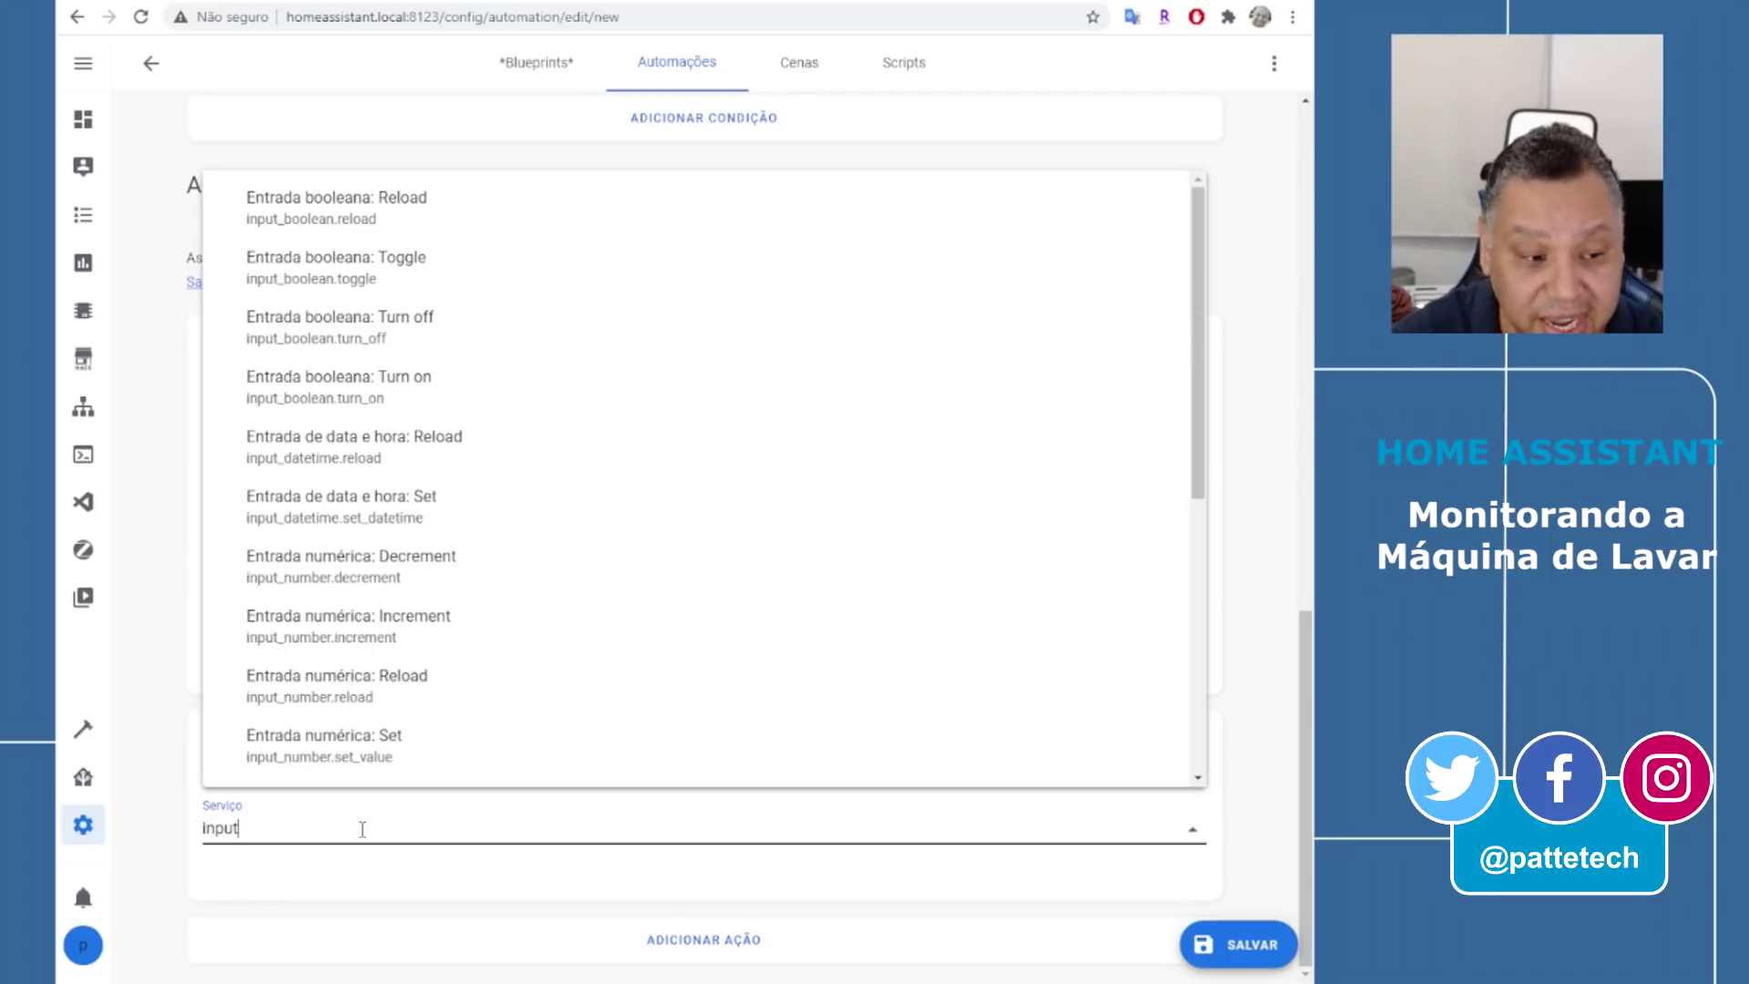
type("_boo")
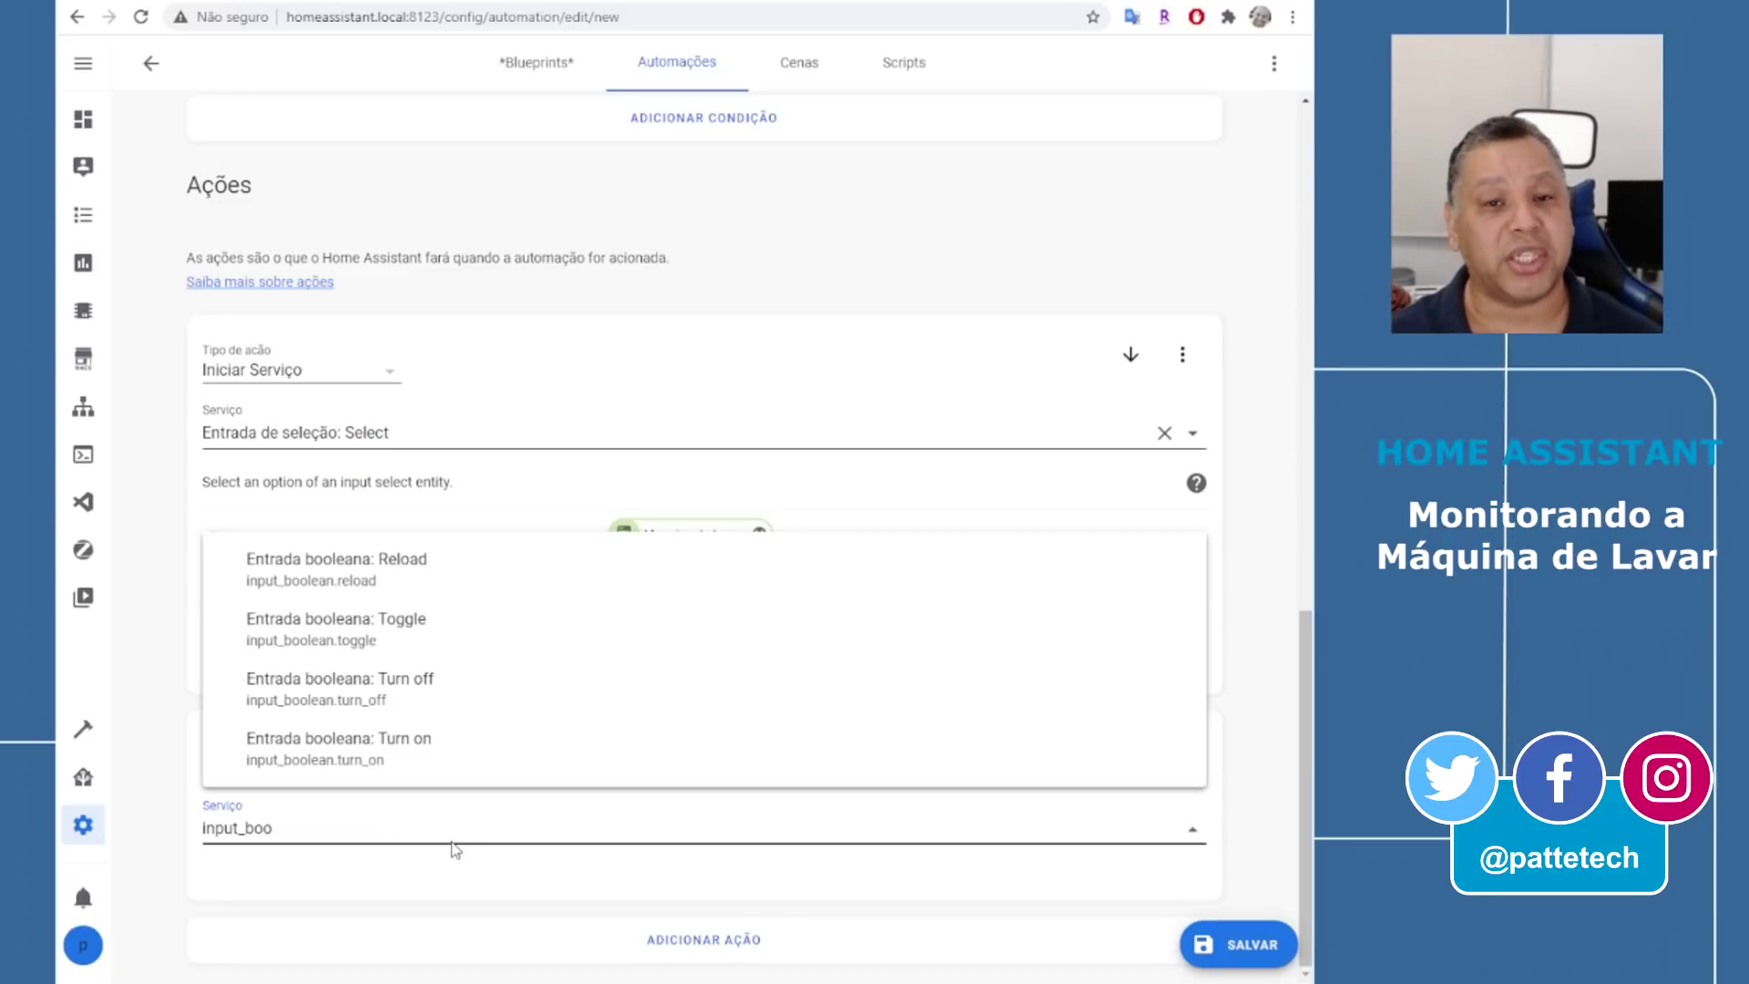
left_click(382, 754)
Target the Máquina Ligada entity with the Turn on action and save the Centrifugando automation
scroll(483, 757, "down", 1)
left_click(978, 851)
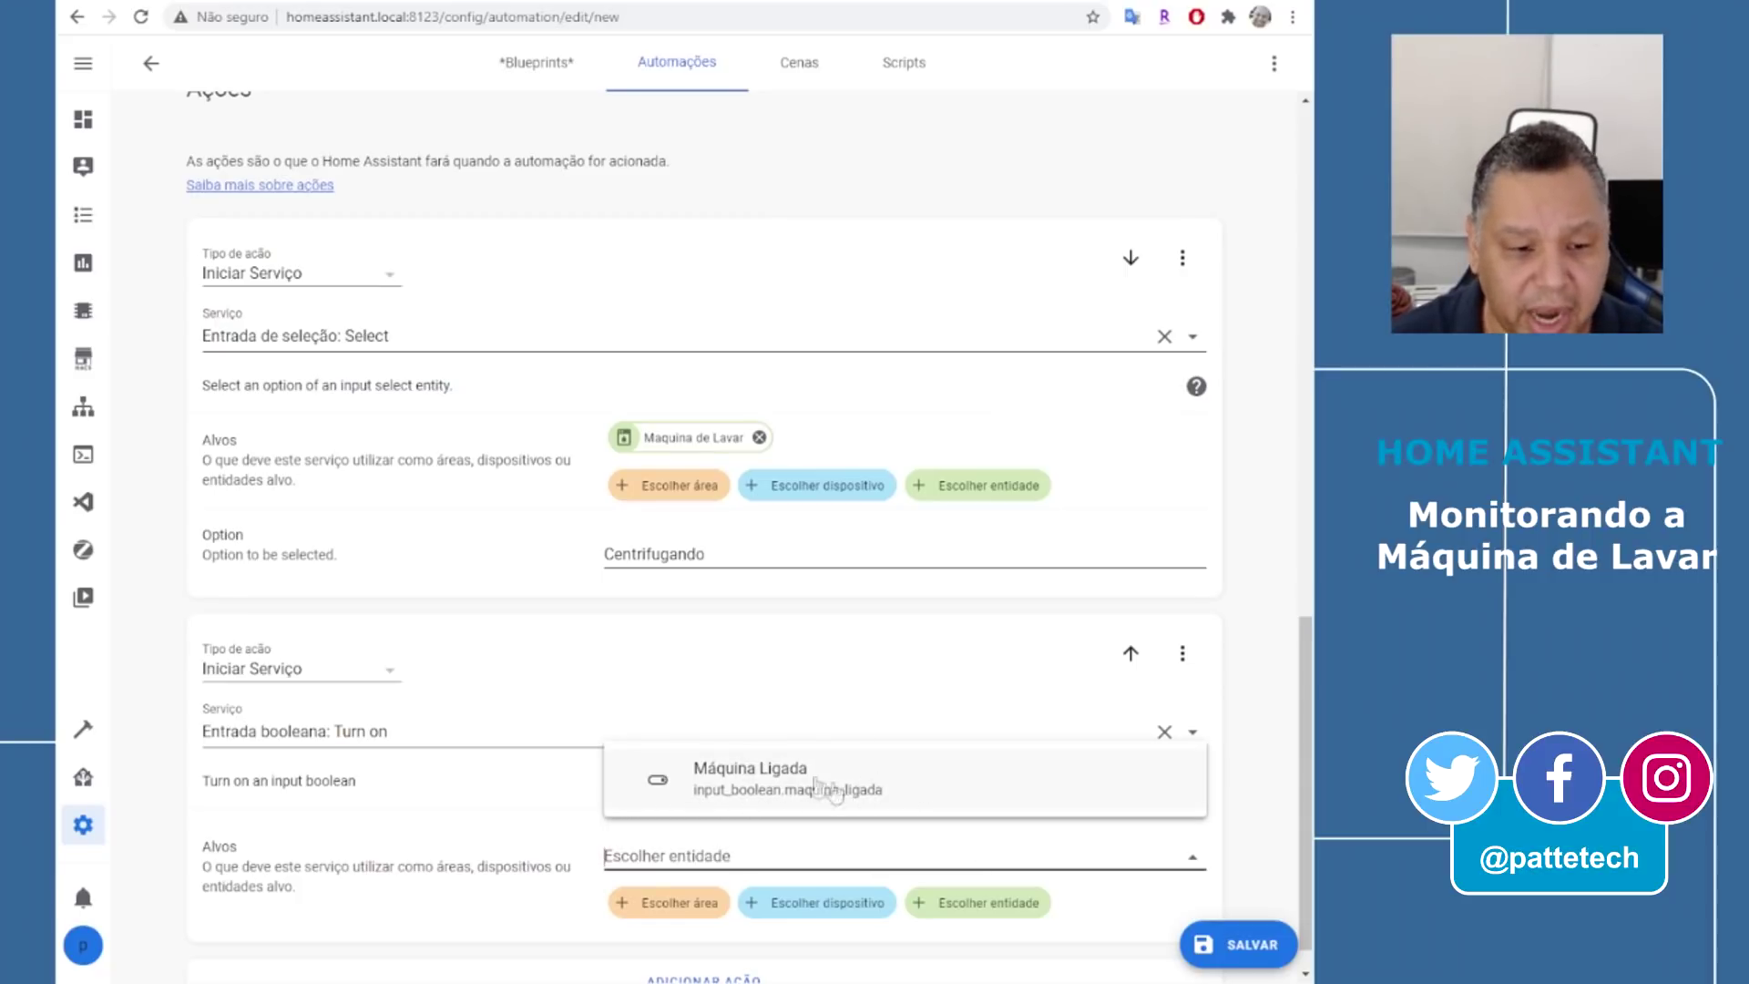
left_click(786, 770)
scroll(785, 763, "down", 1)
left_click(1226, 945)
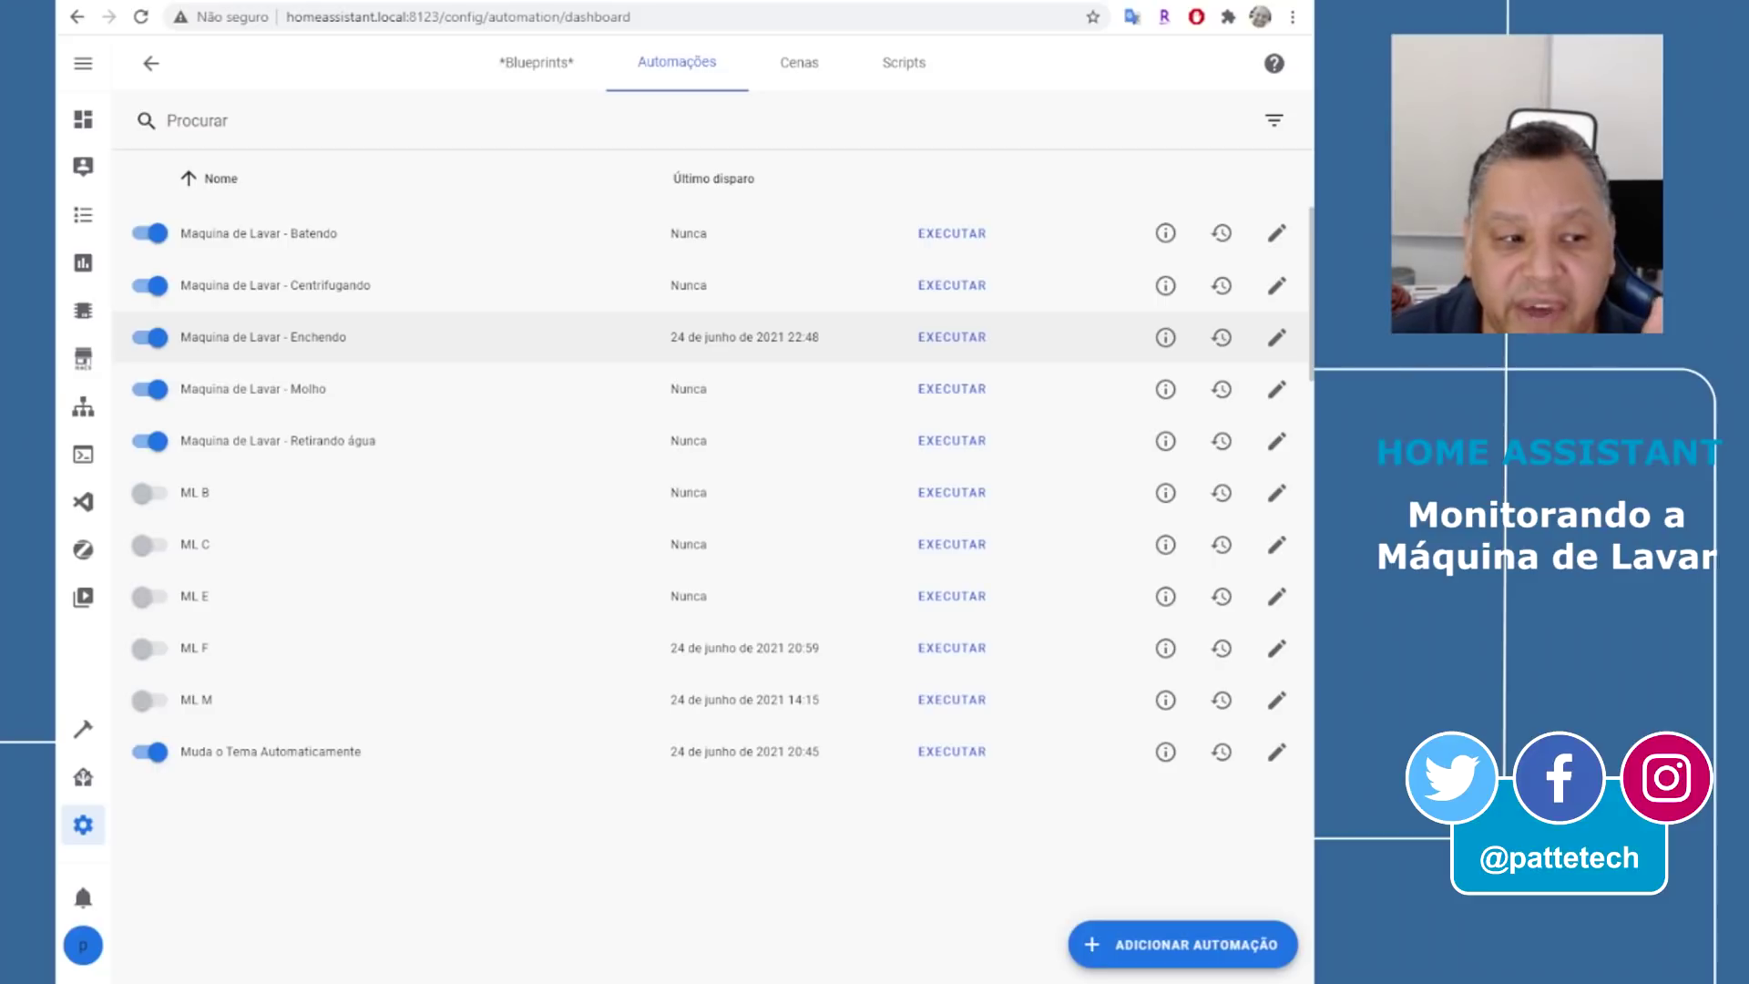
Review the wash-stage automations in the list in cycle order: Enchendo, Batendo, Molho, Retirando água and Centrifugando
left_click_drag(292, 337, 391, 336)
left_click(328, 339)
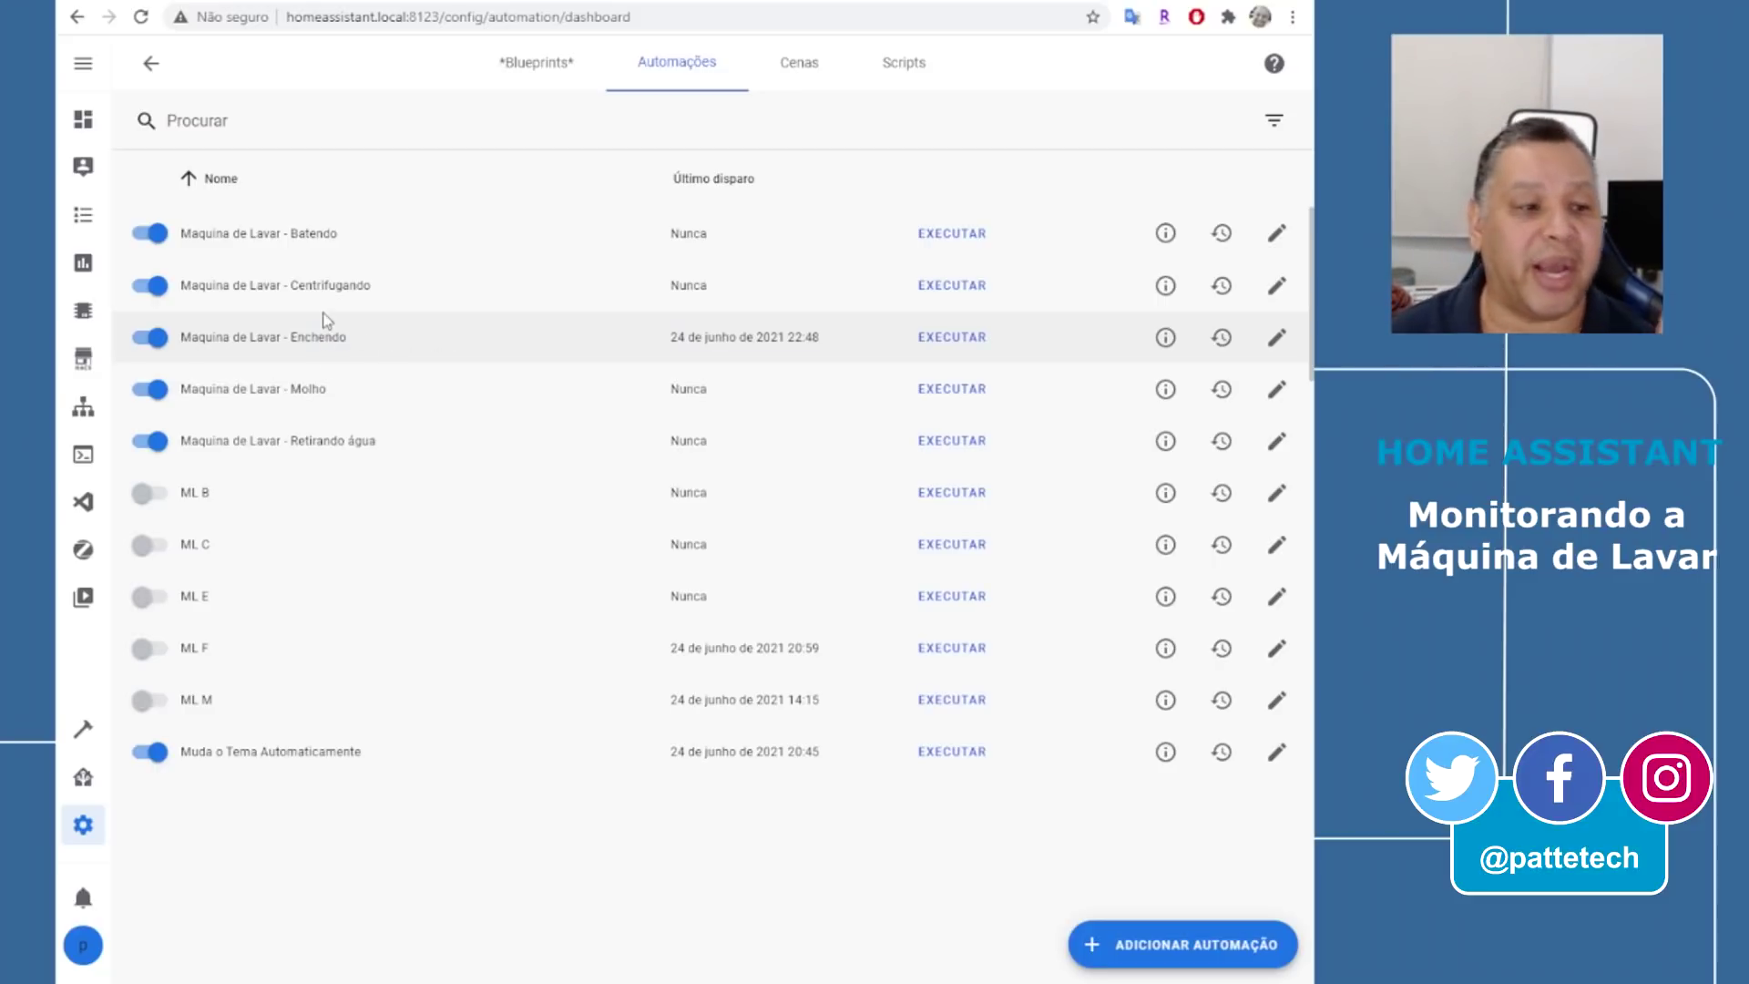
triple_click(300, 239)
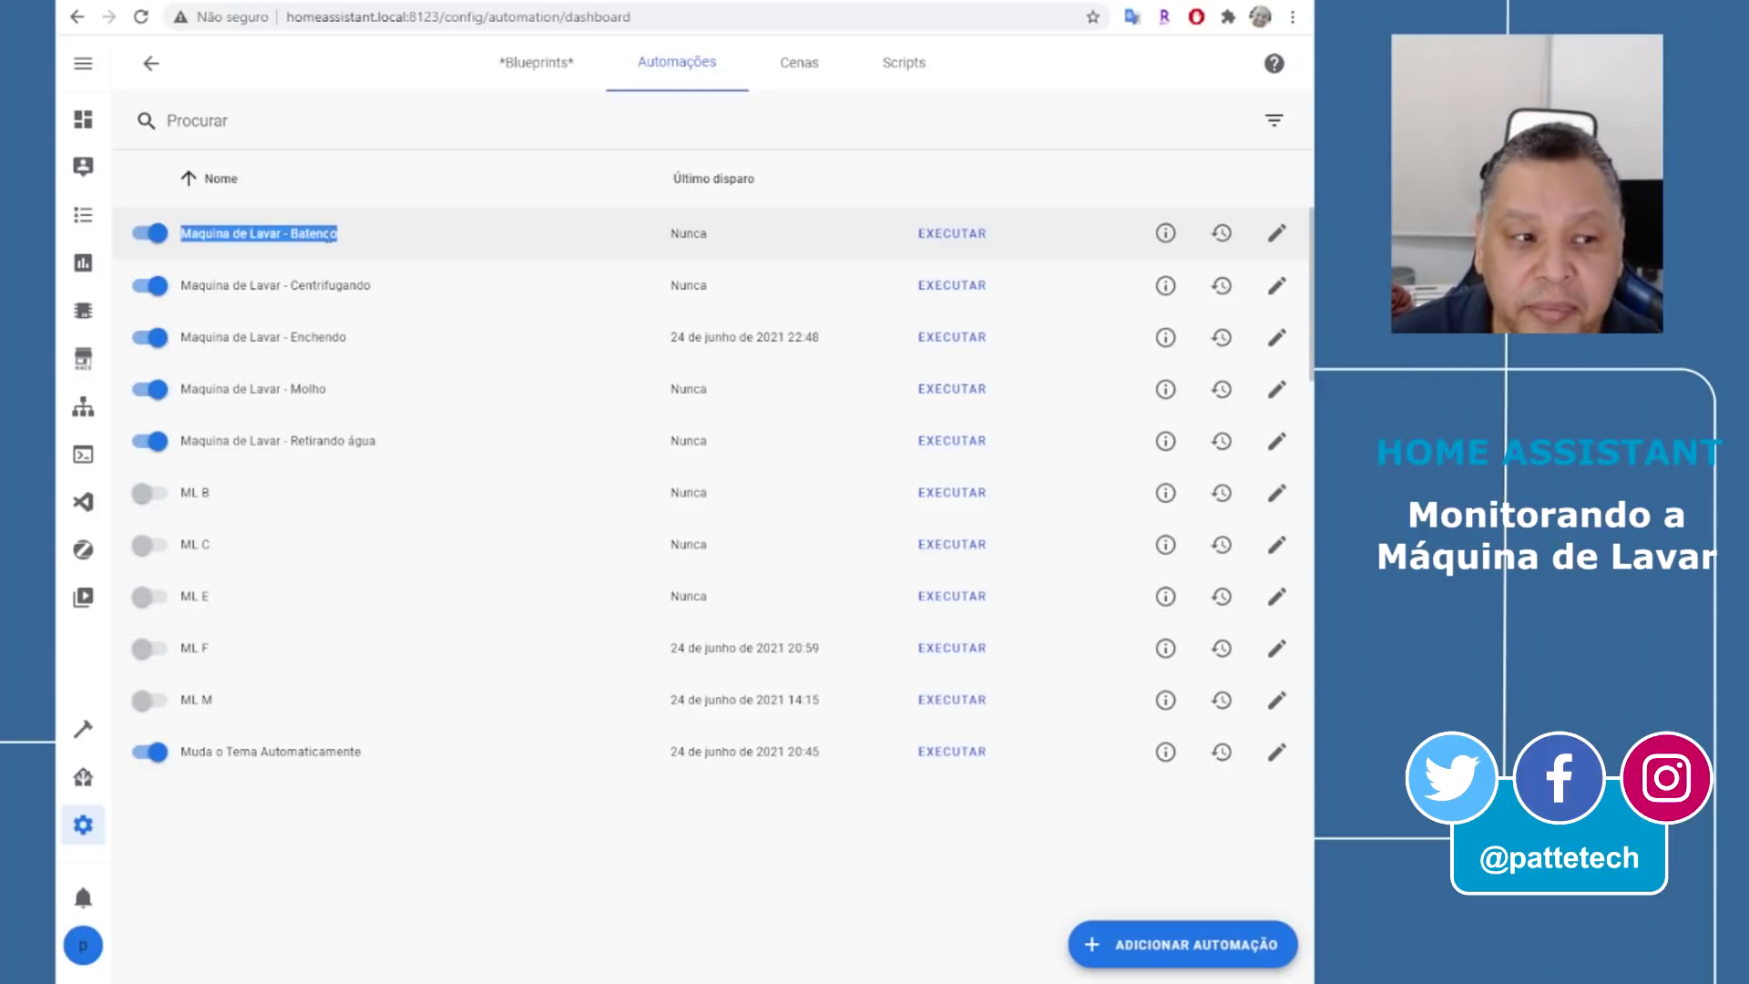
double_click(328, 236)
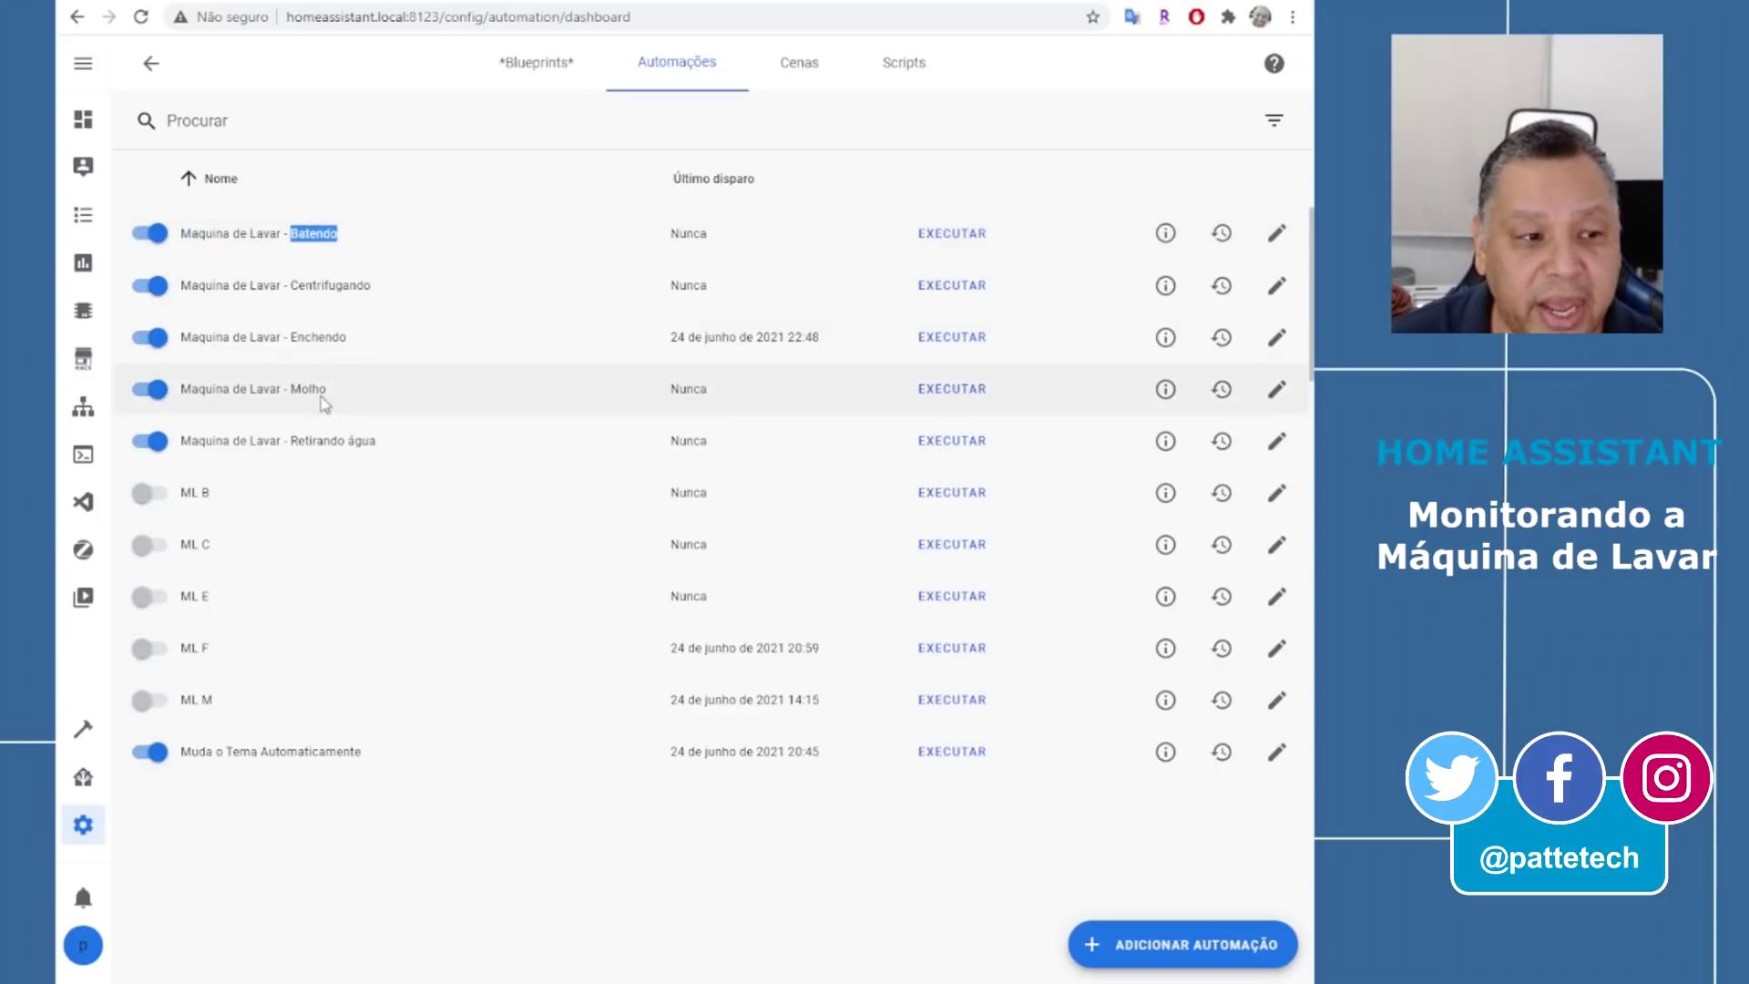
left_click(306, 390)
double_click(307, 390)
left_click(350, 397)
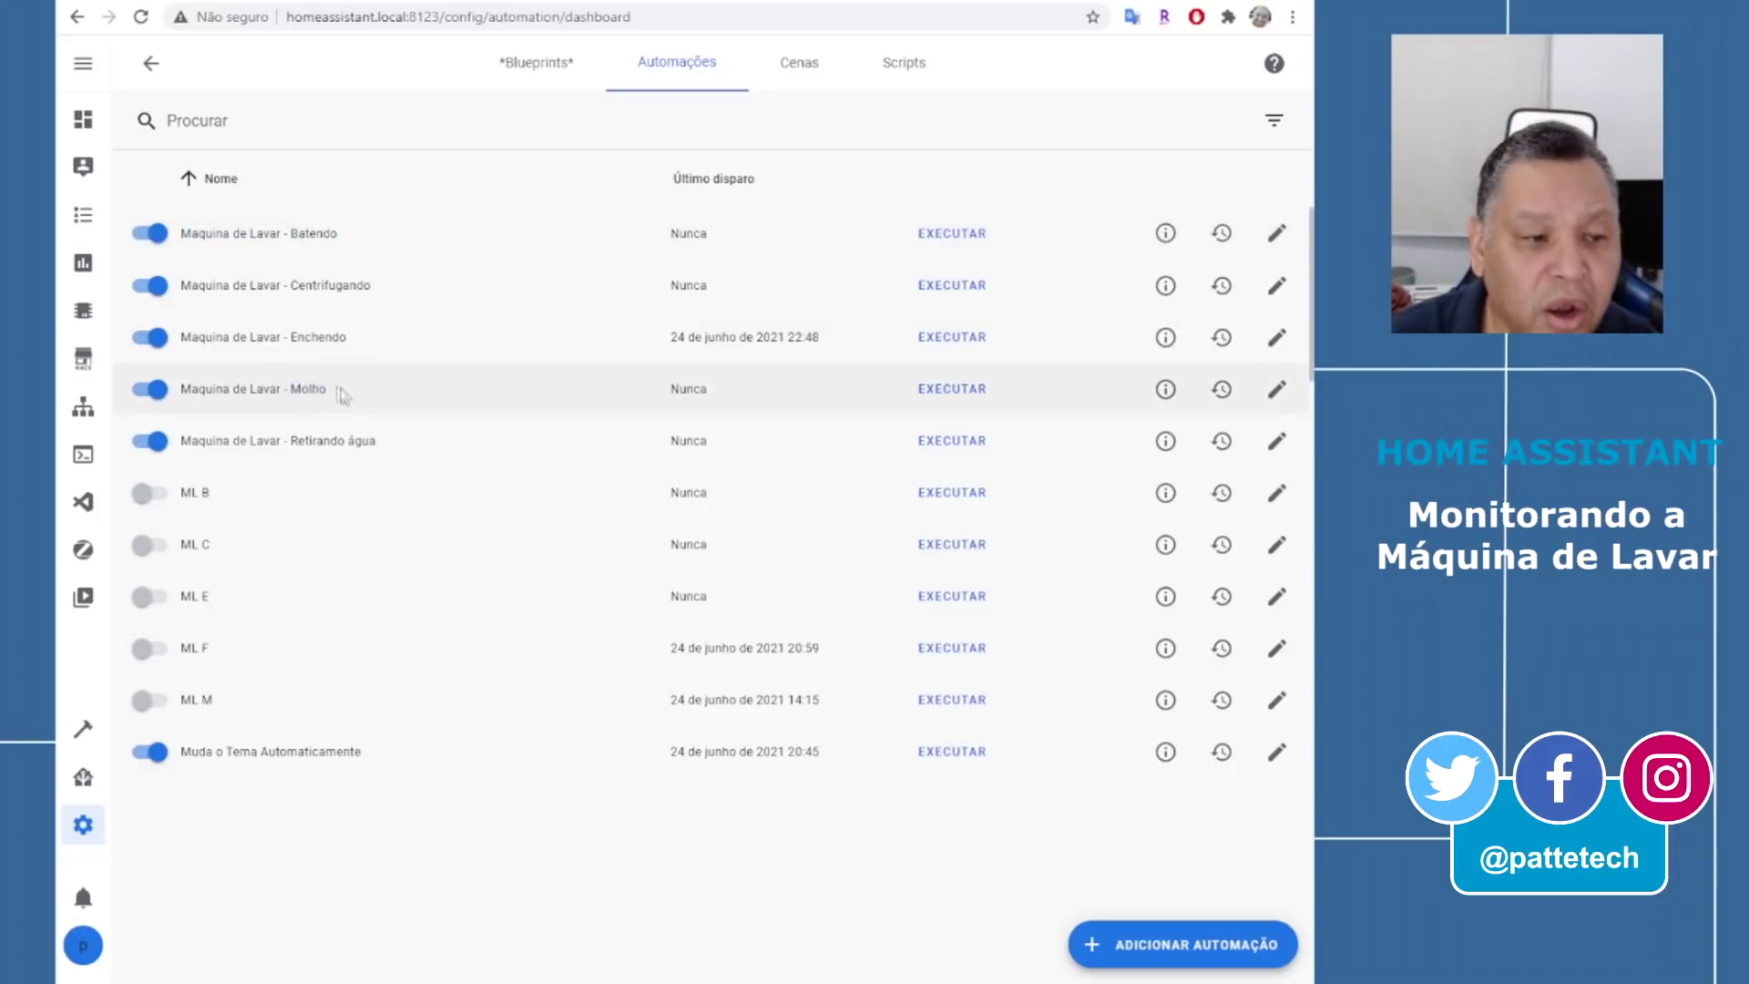
triple_click(312, 234)
left_click(395, 241)
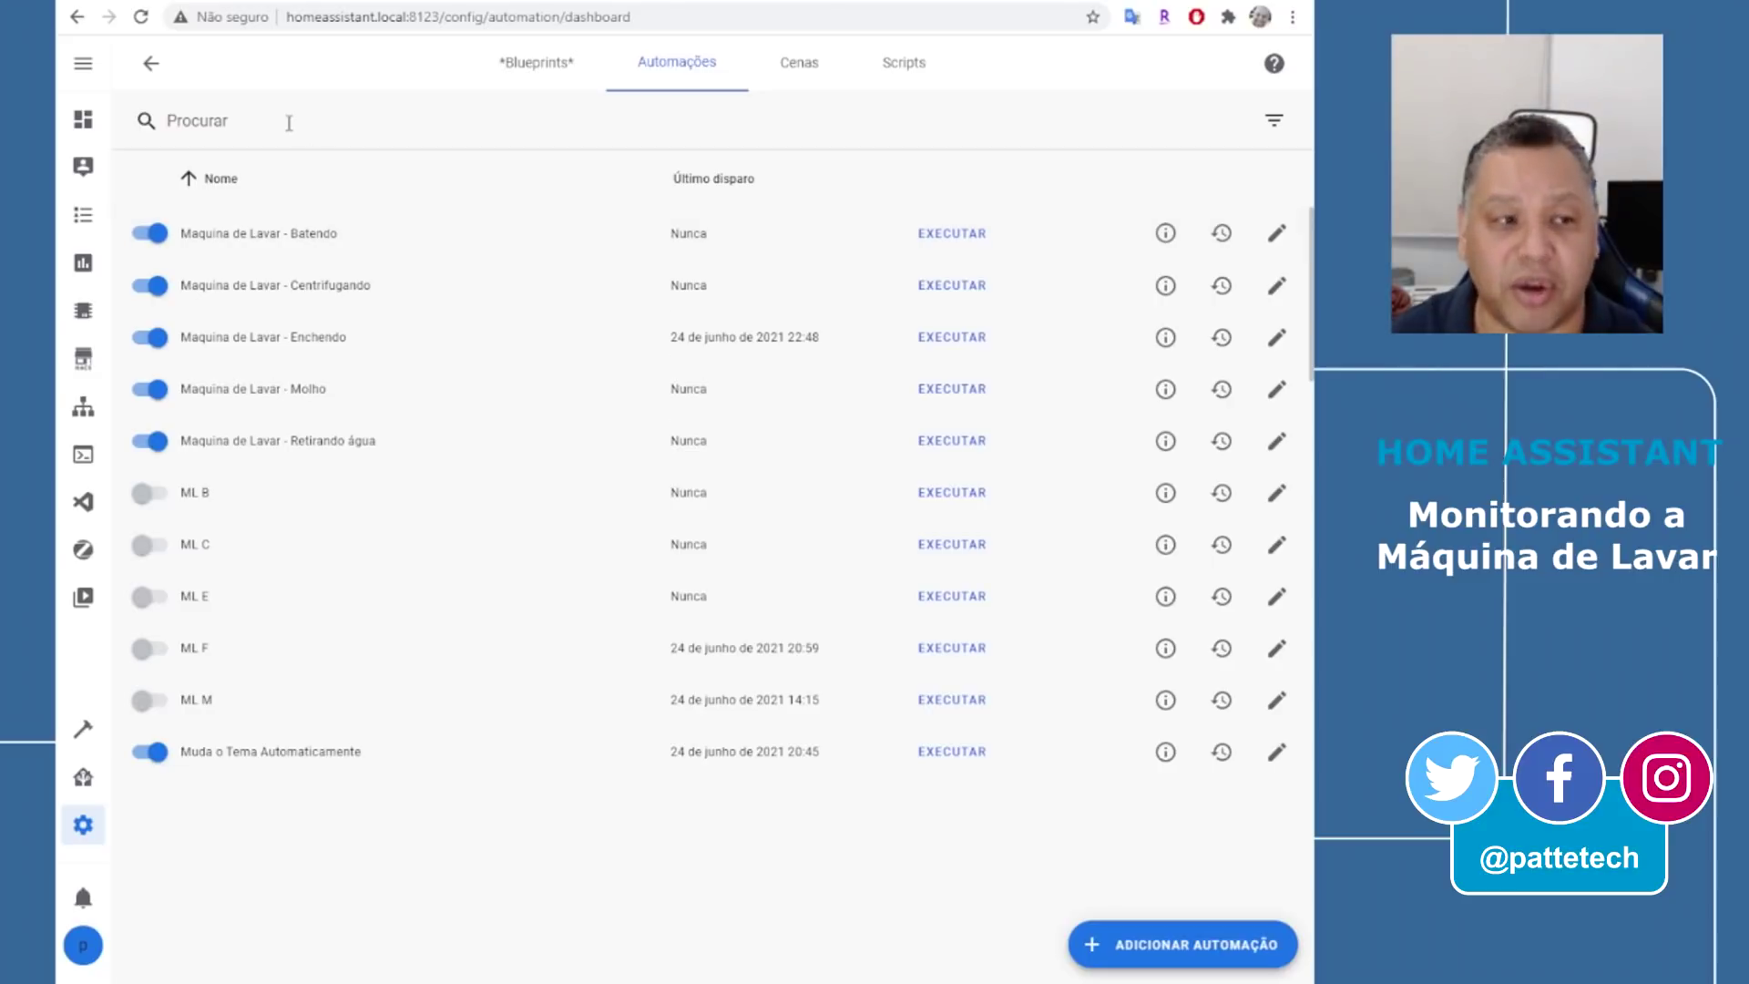
triple_click(303, 235)
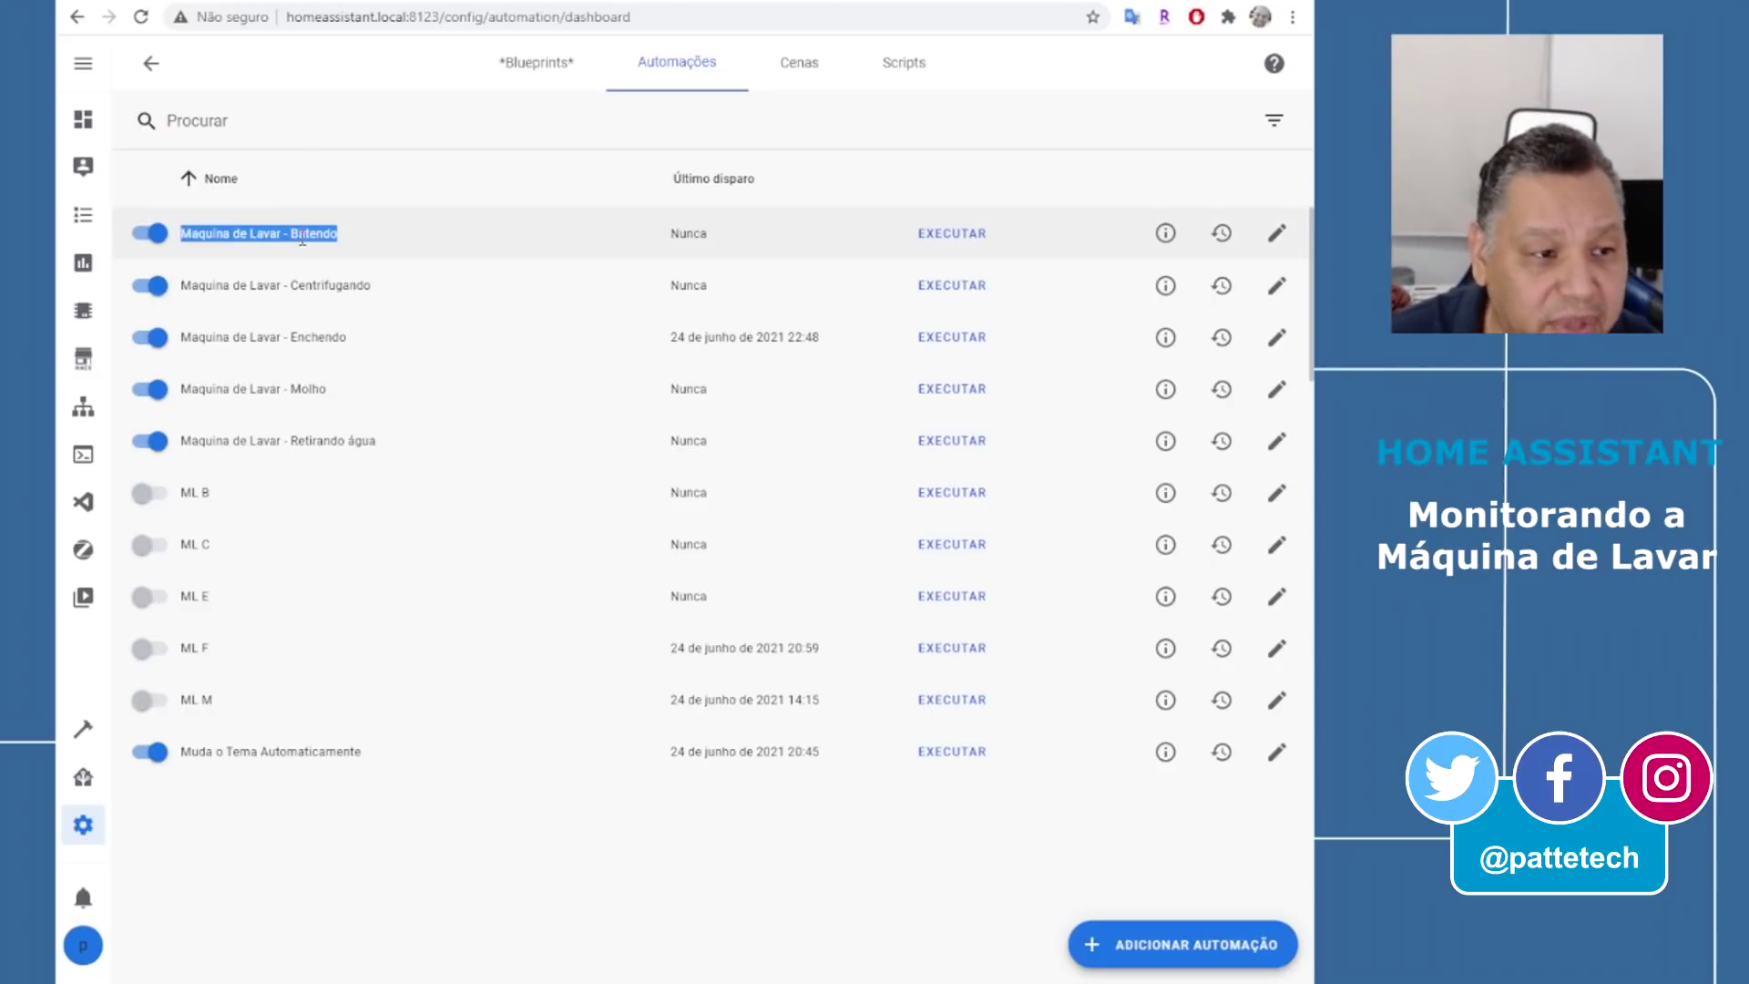
triple_click(315, 442)
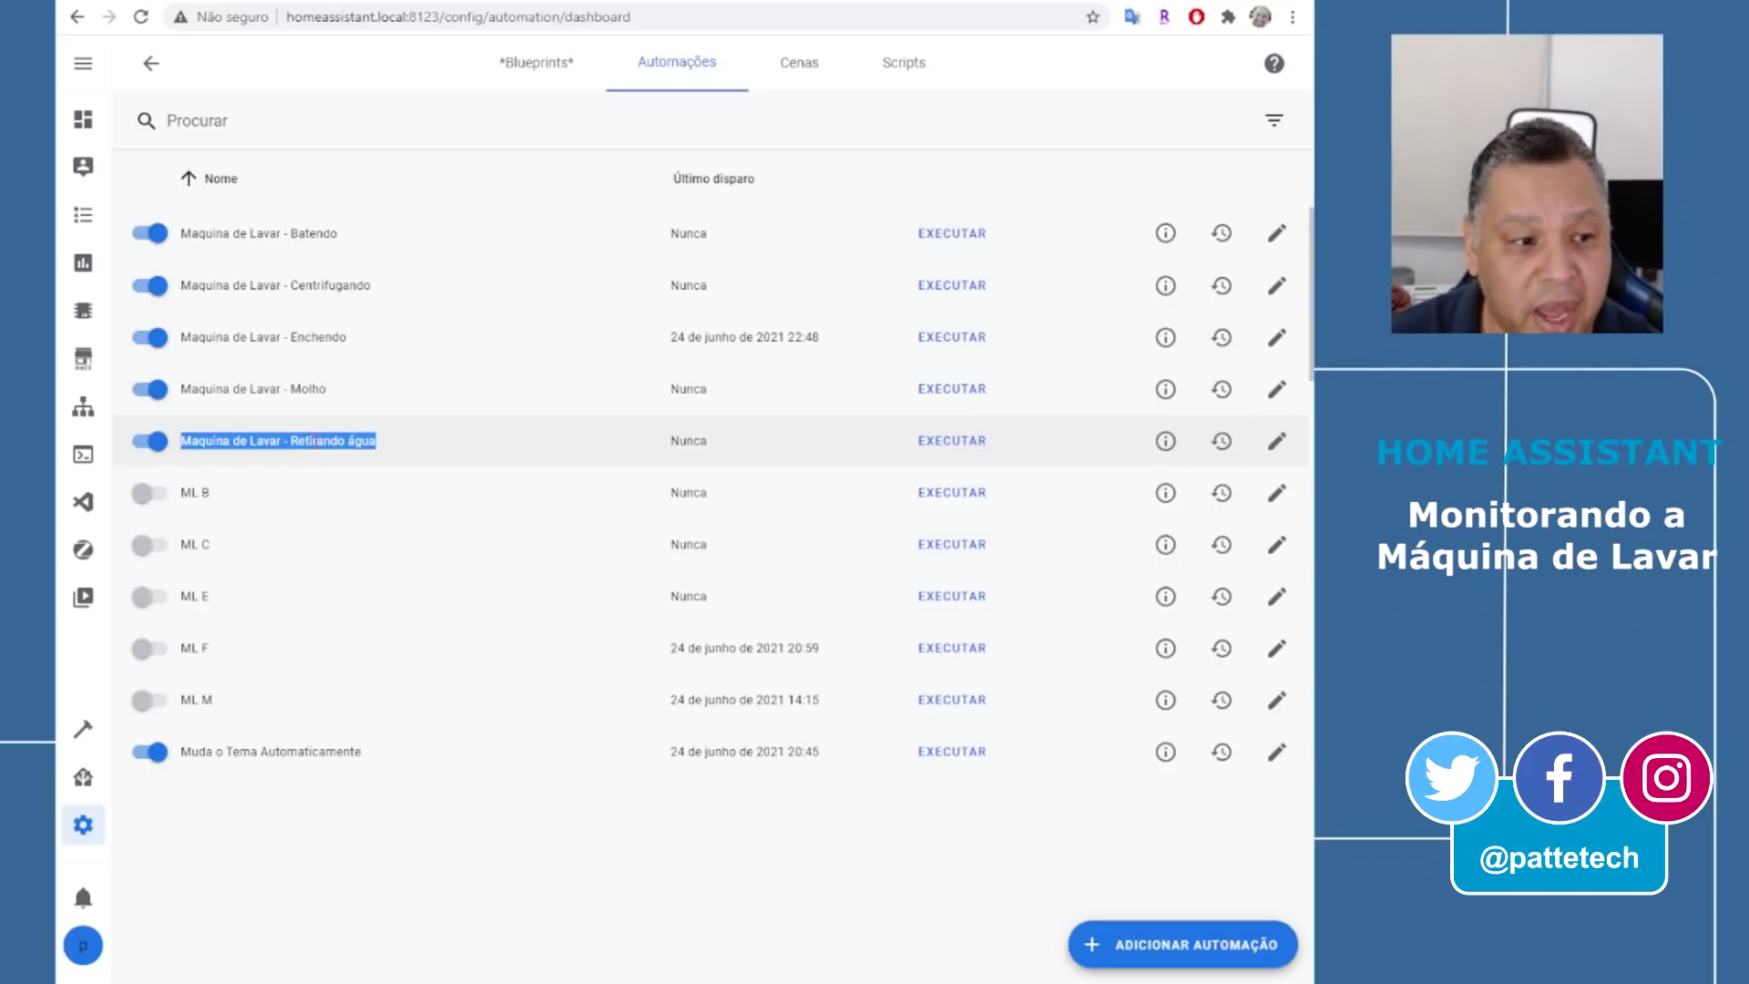
triple_click(307, 285)
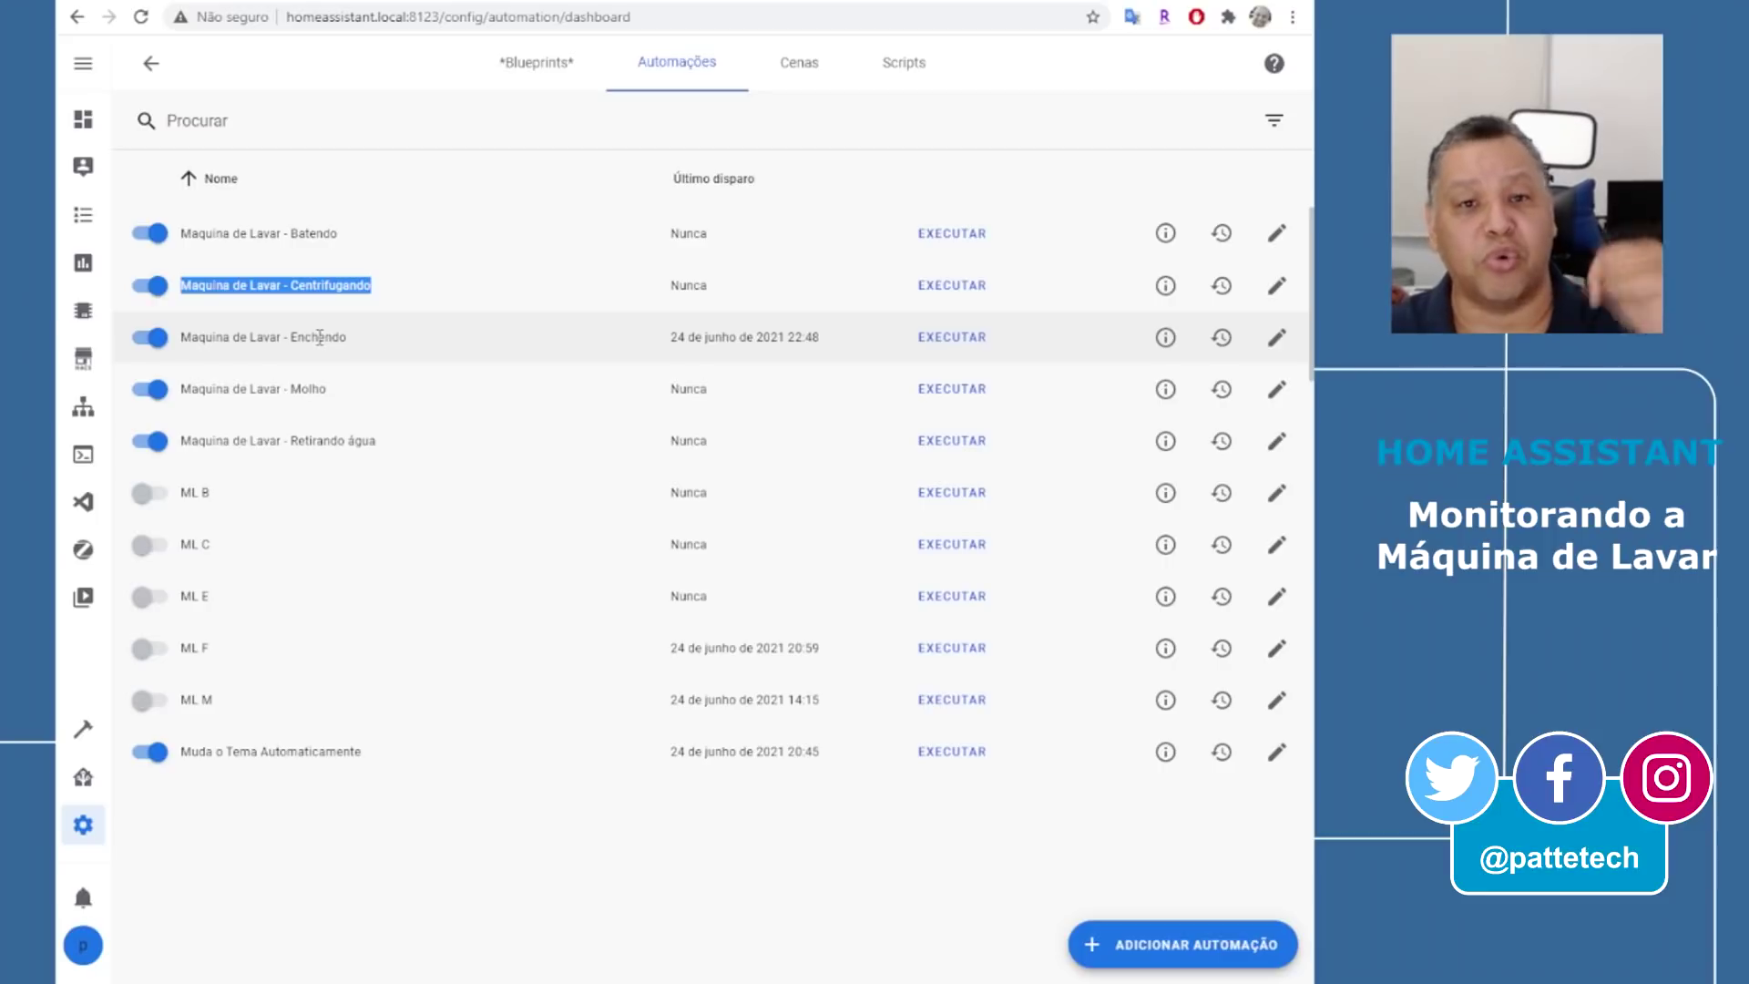
triple_click(333, 288)
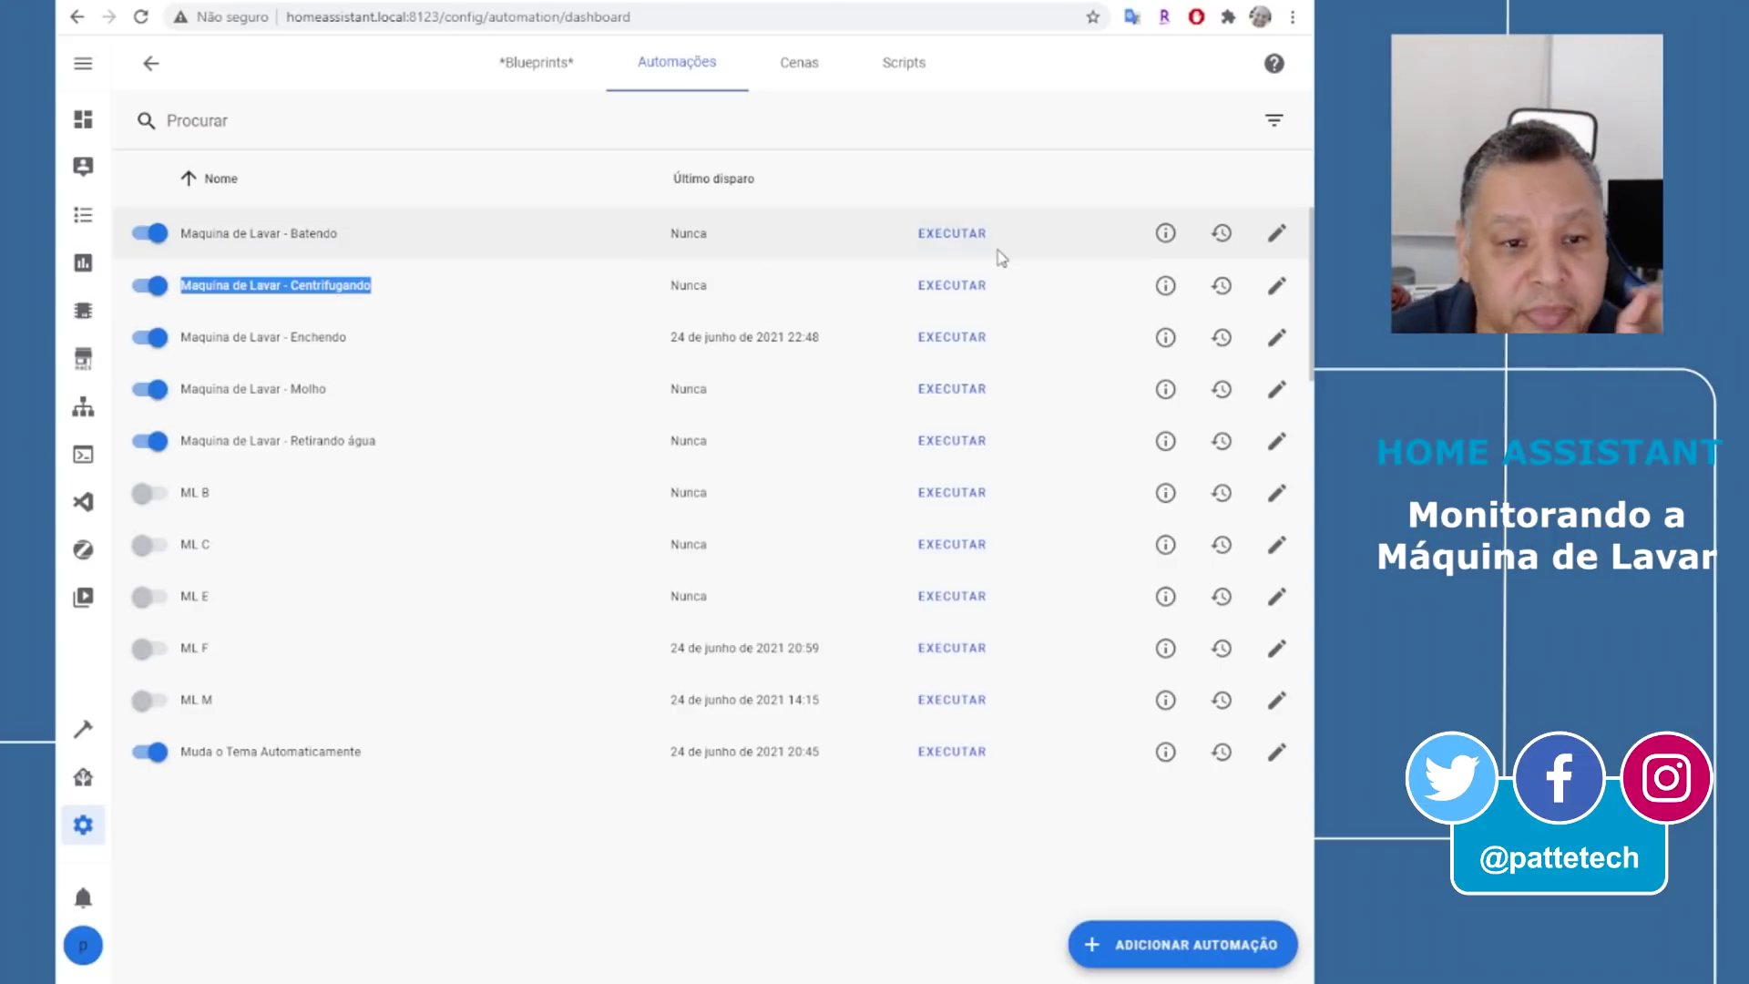
Create an empty automation named "Maquina de Lavar - Final"
left_click(1165, 947)
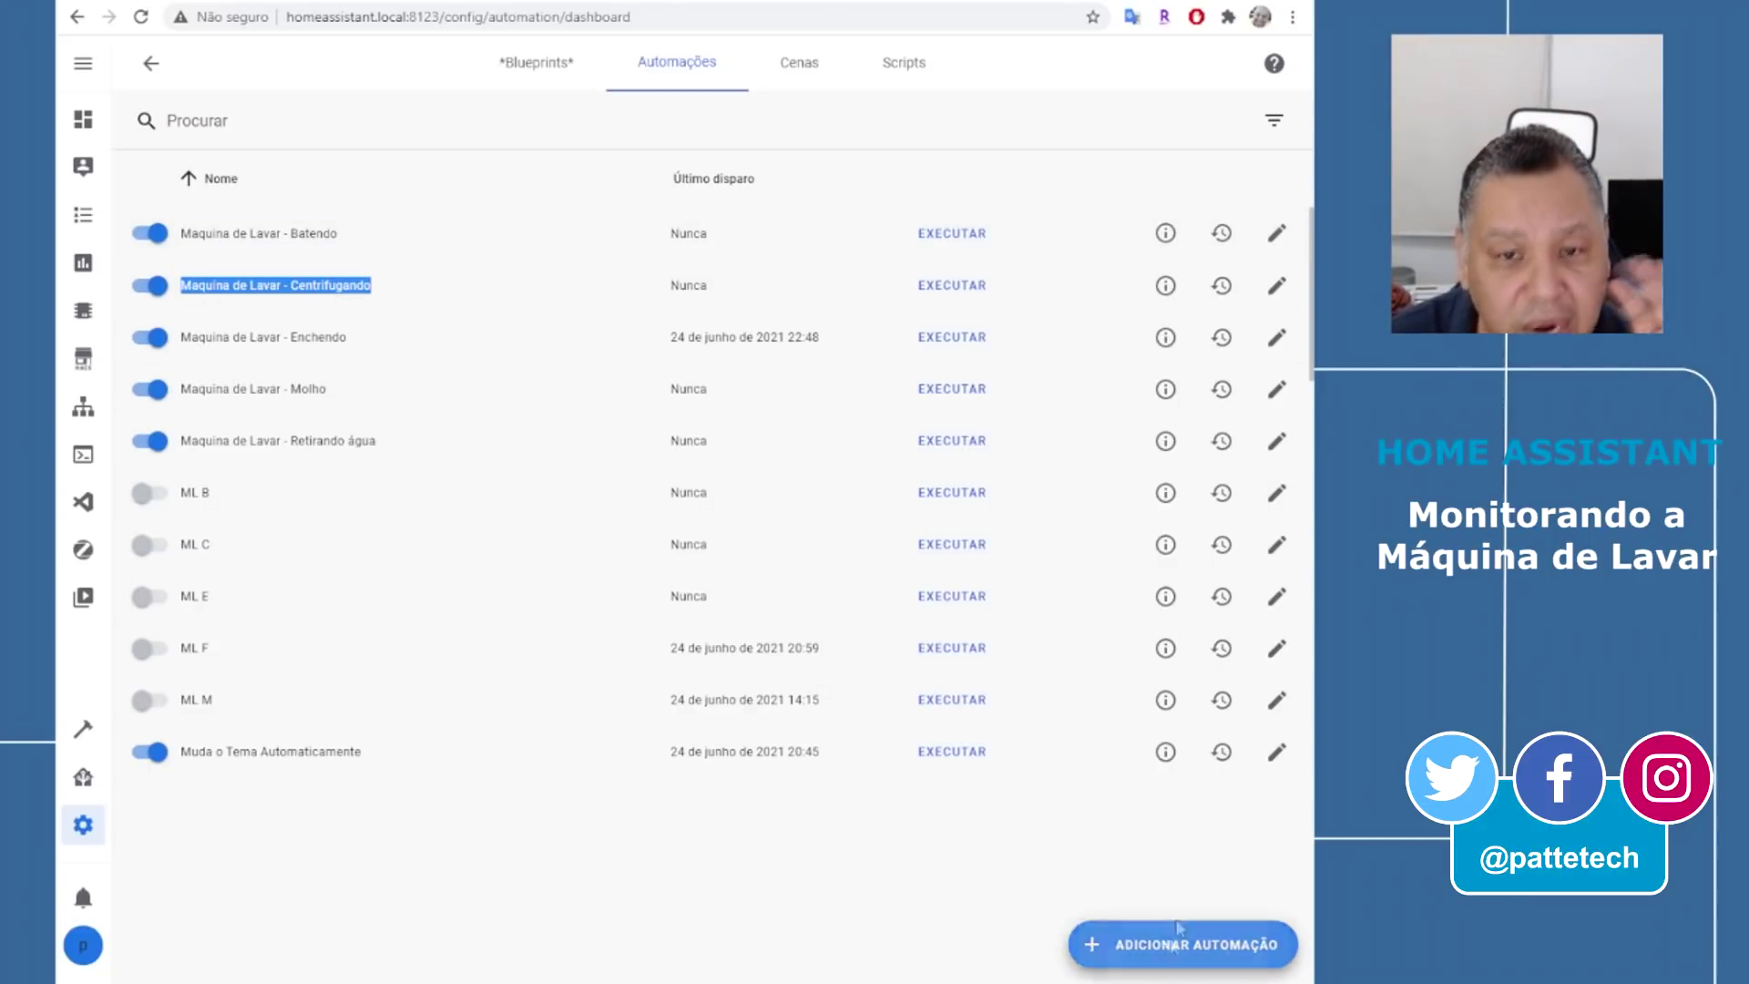
left_click(943, 684)
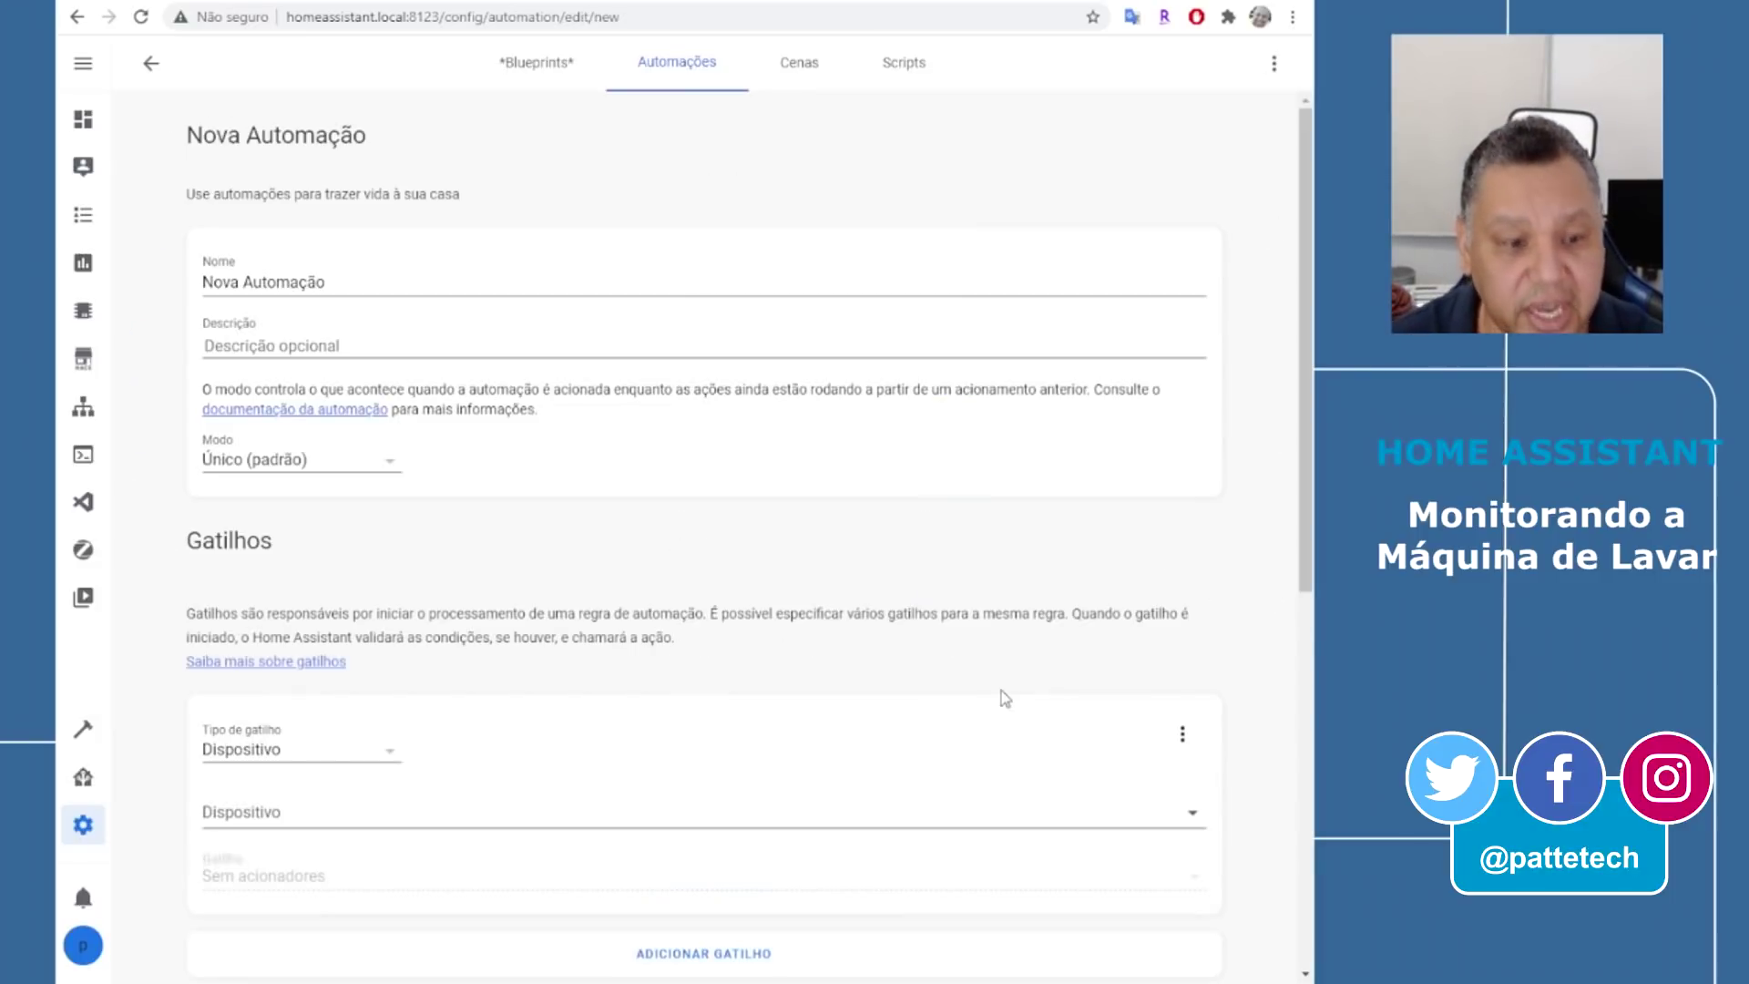
triple_click(337, 283)
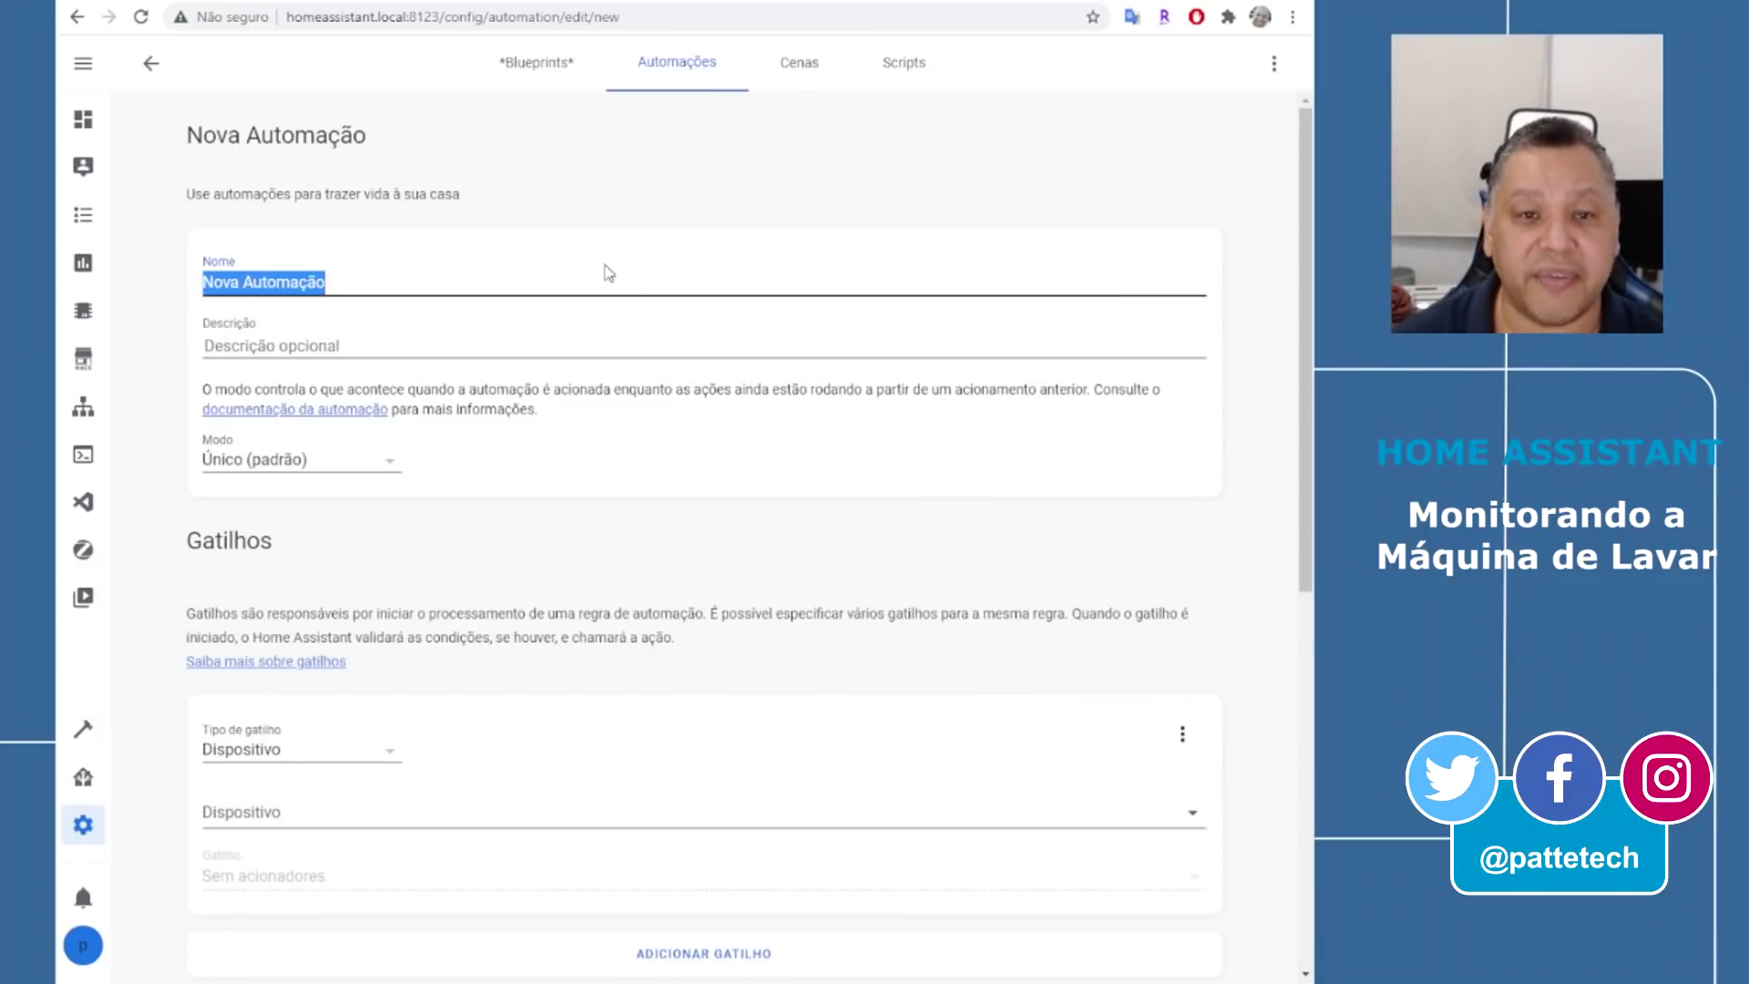
type("Maqwuina de")
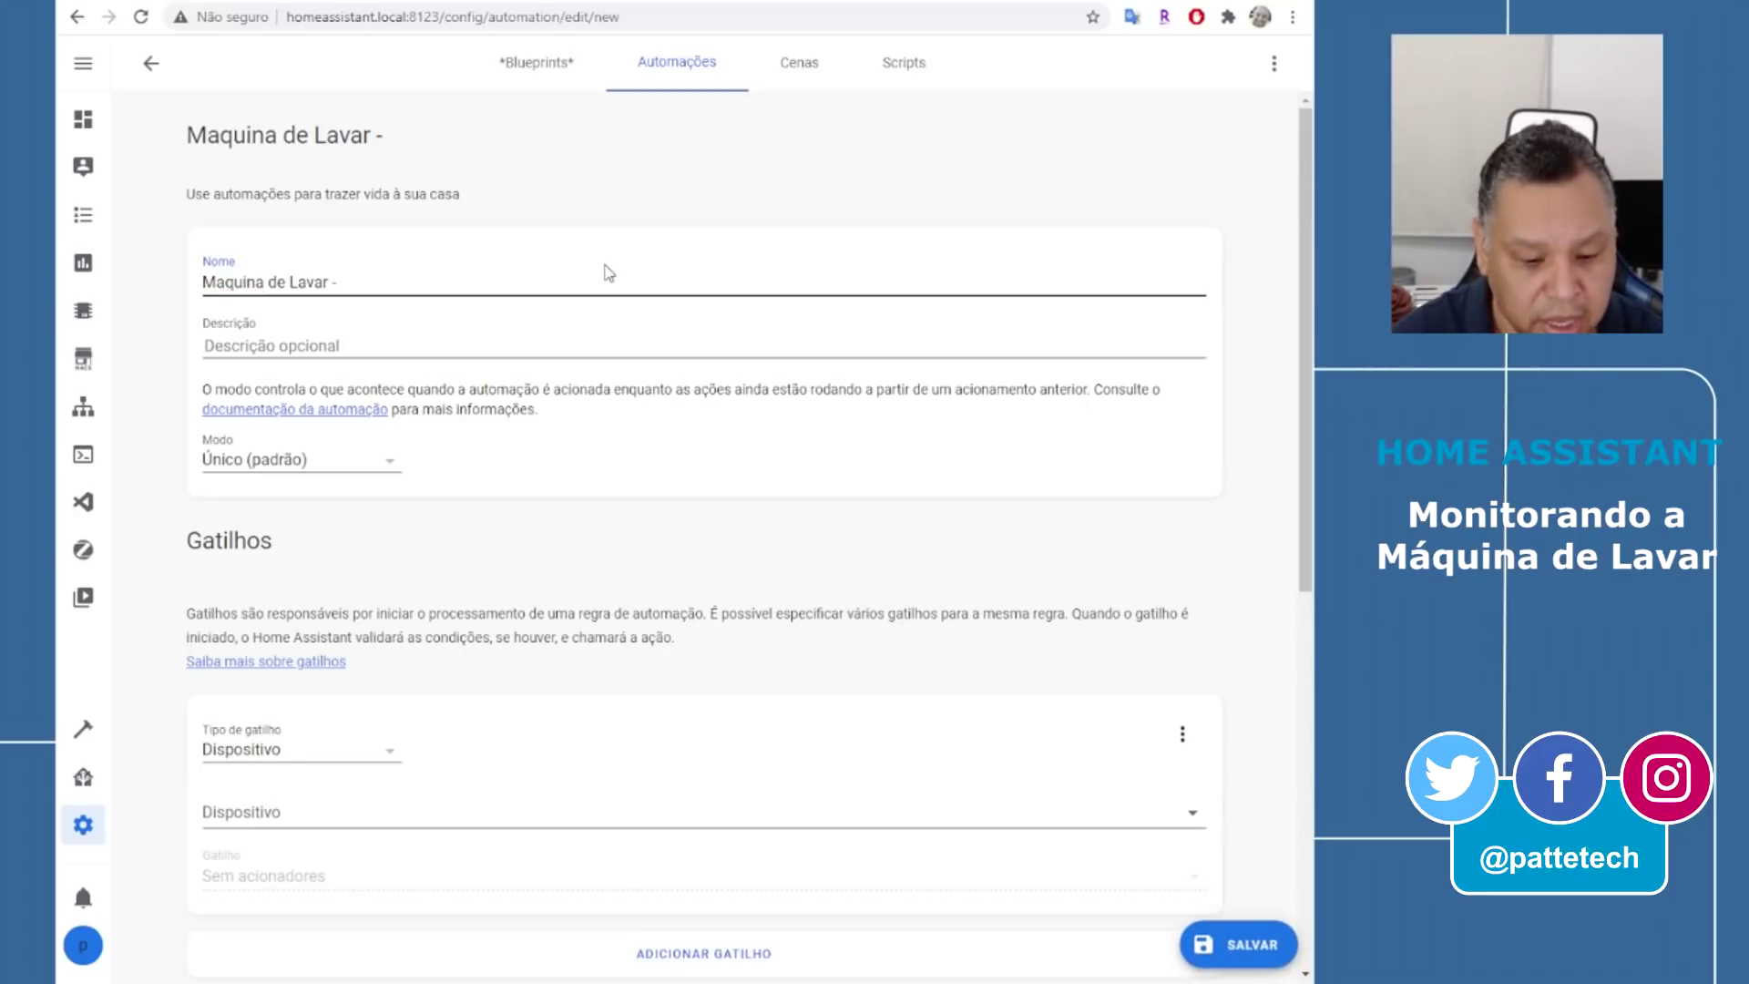
type("Final")
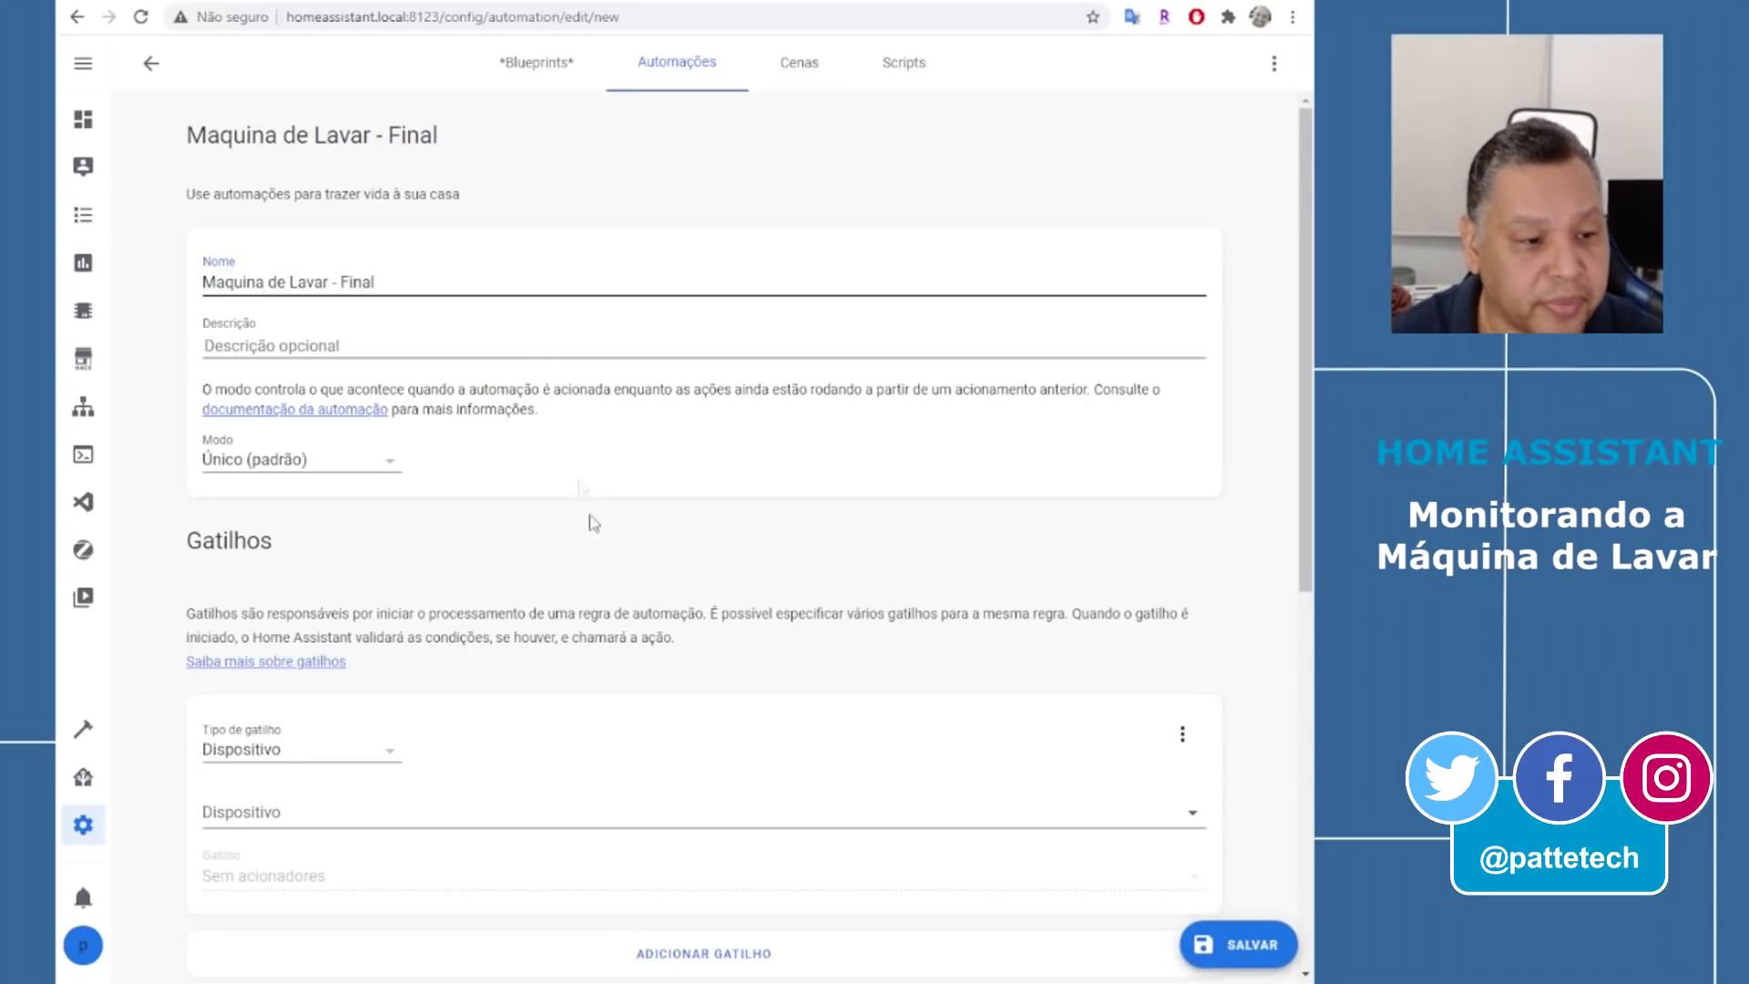
Set the Final automation's device trigger to Plugue Maquina de Lavar with "power power changes"
scroll(580, 484, "down", 3)
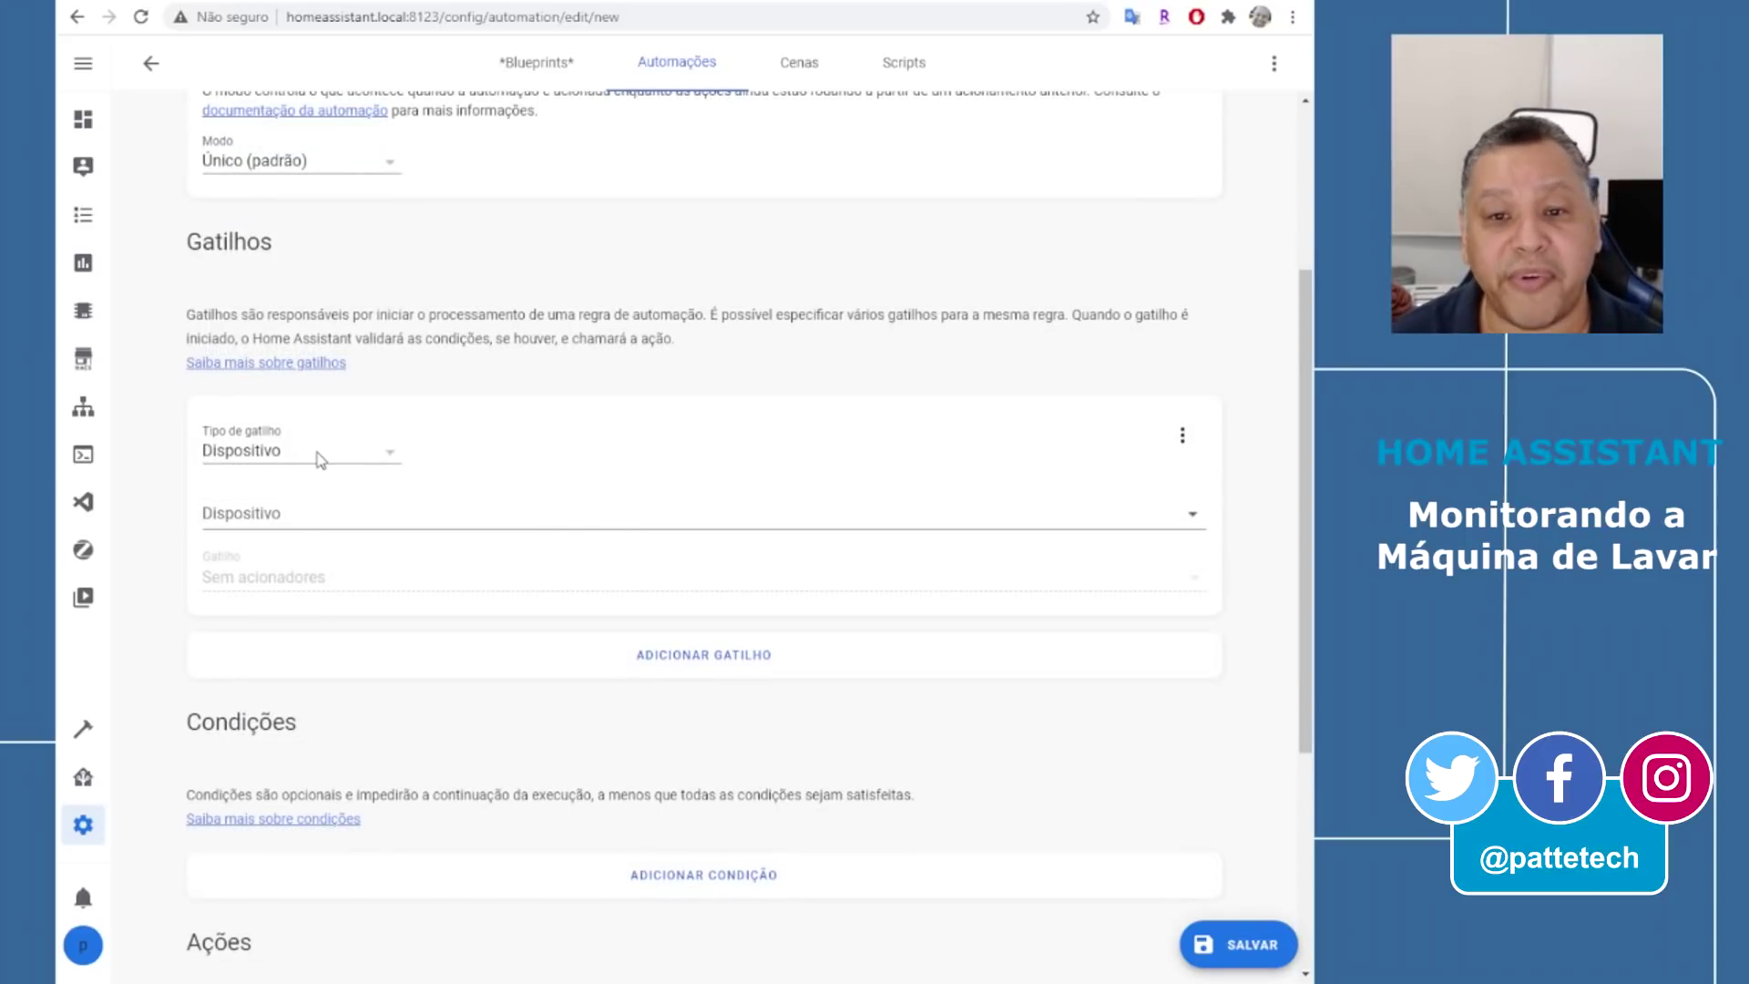
left_click(330, 515)
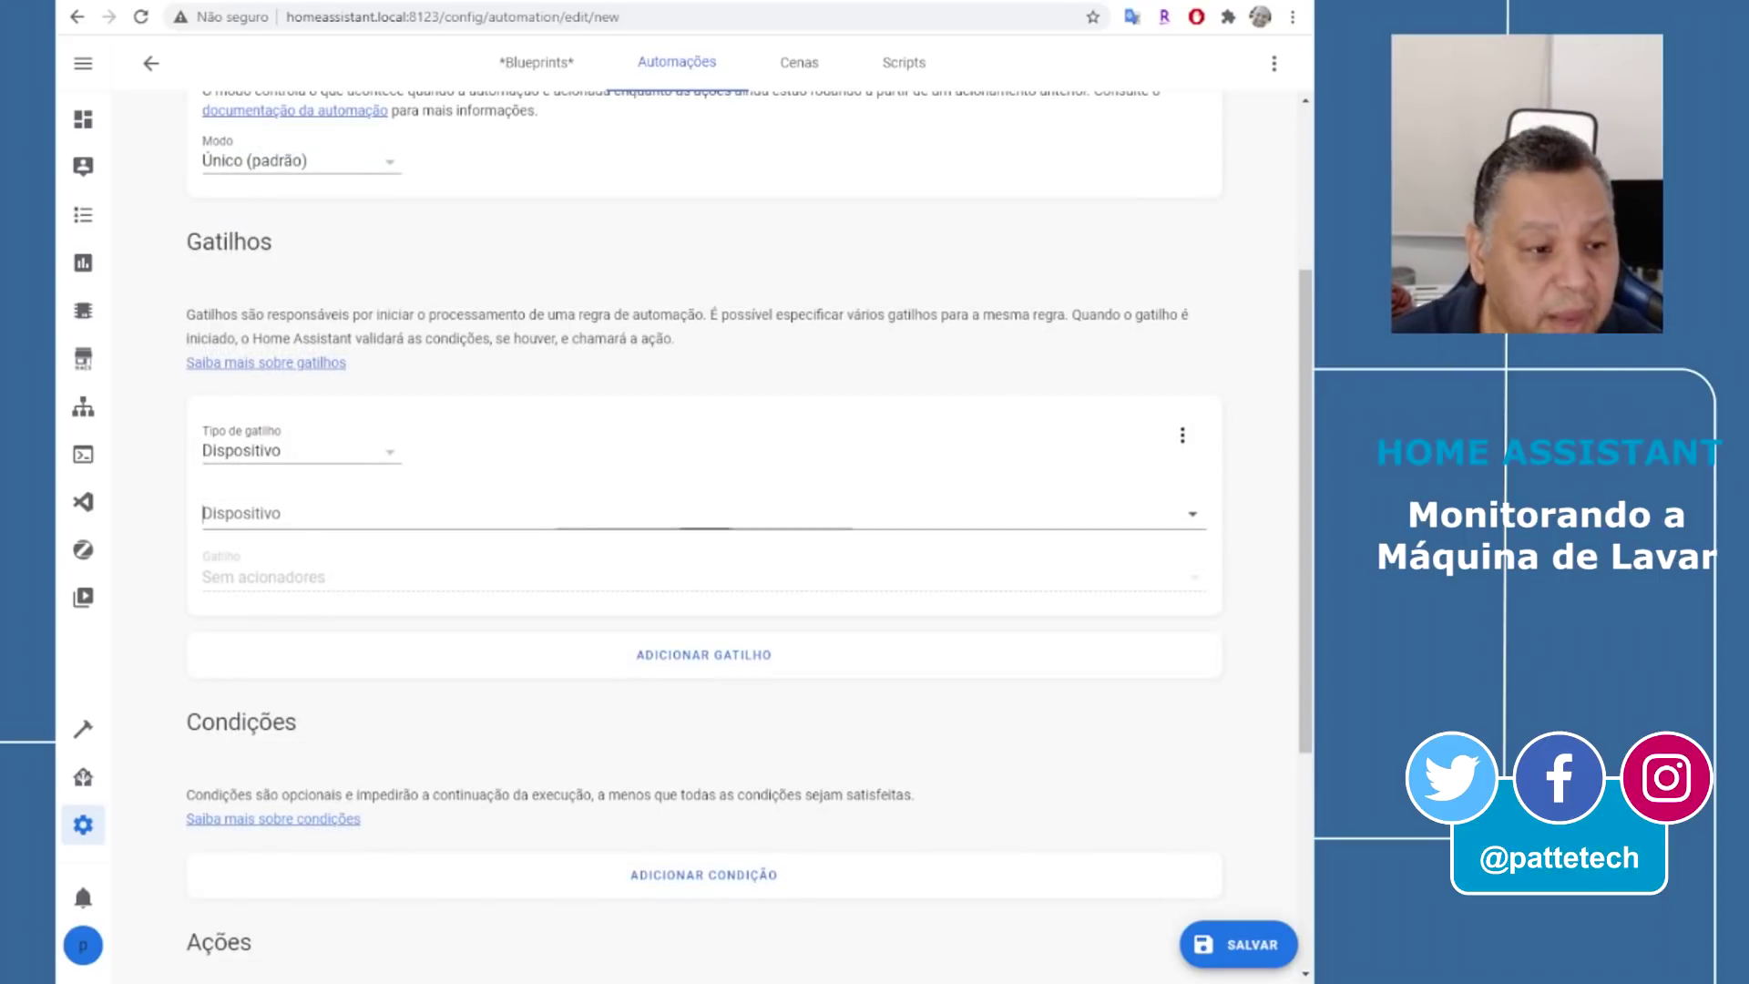
type("plugue")
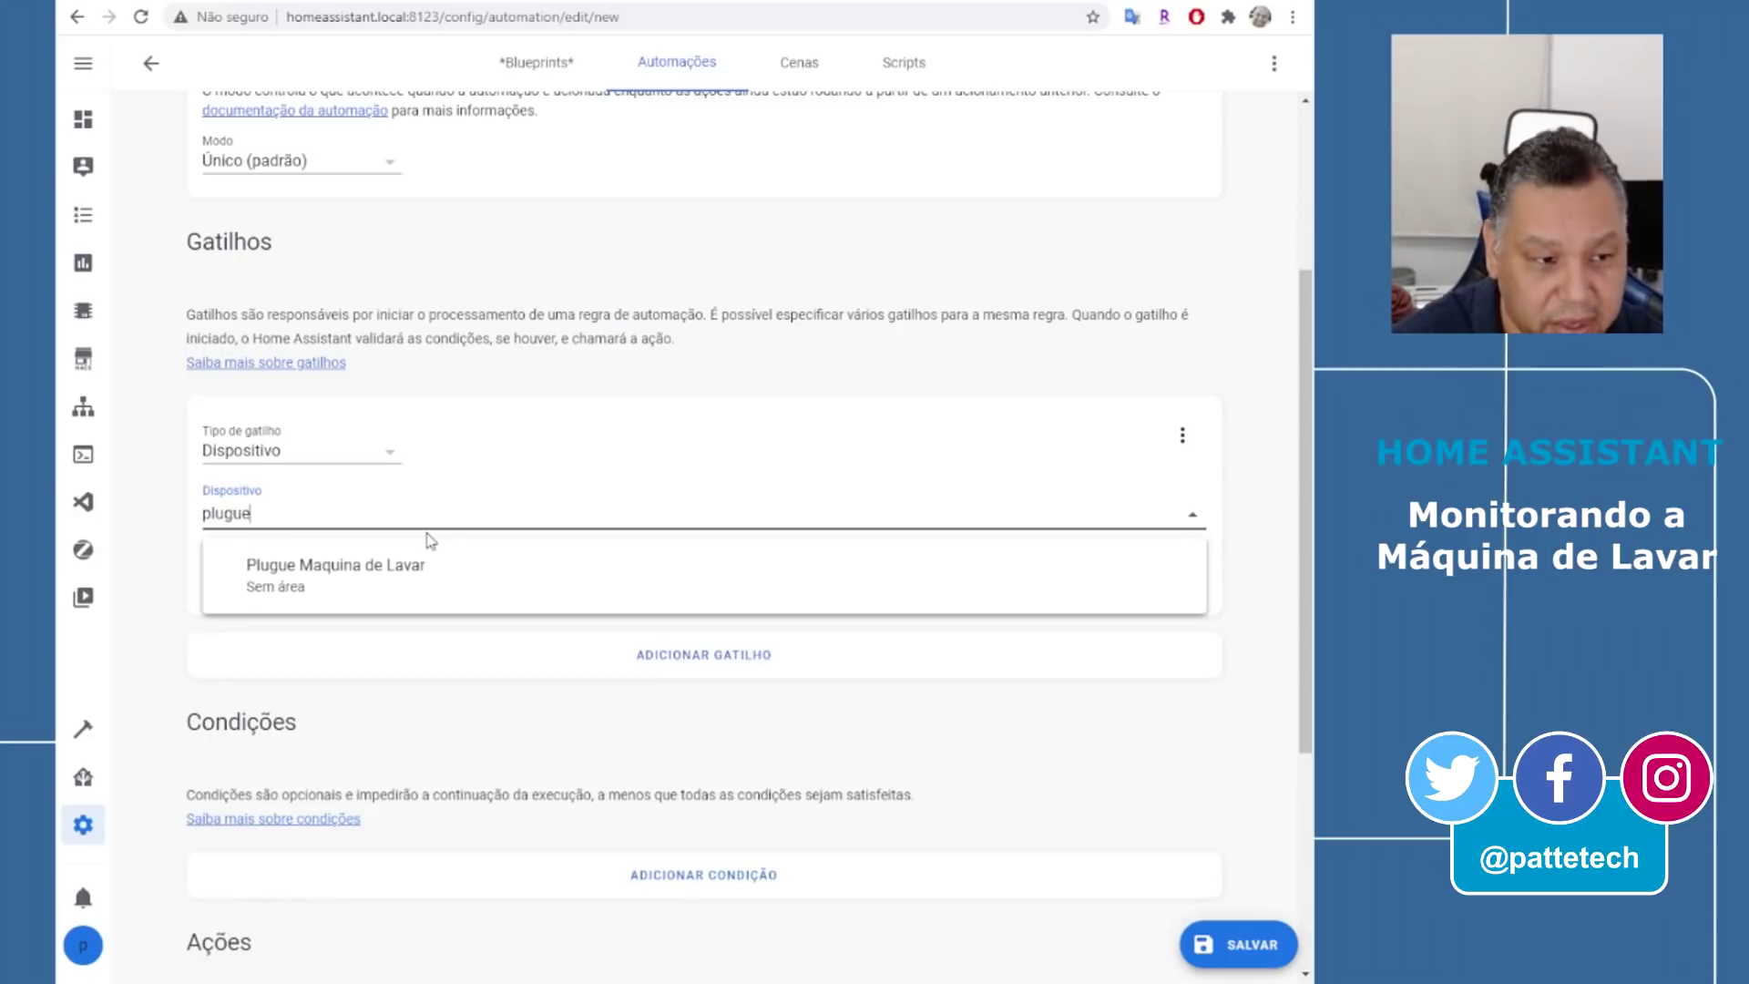
left_click(429, 558)
left_click(551, 590)
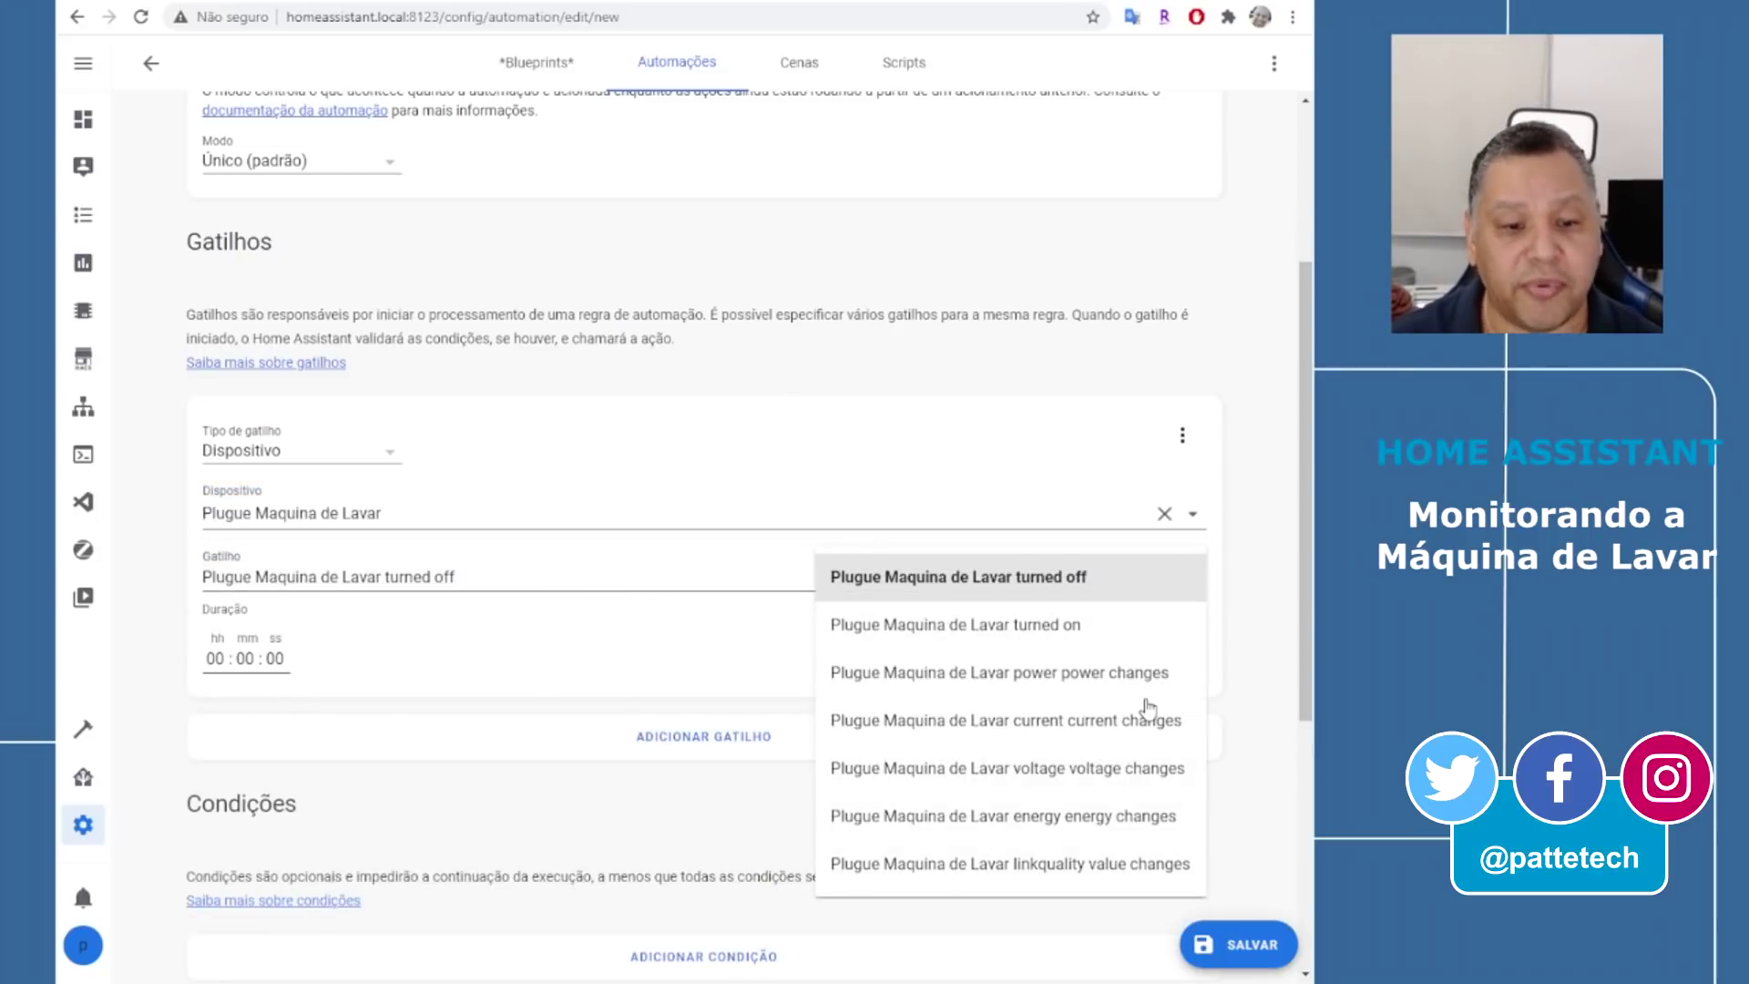
left_click(1130, 673)
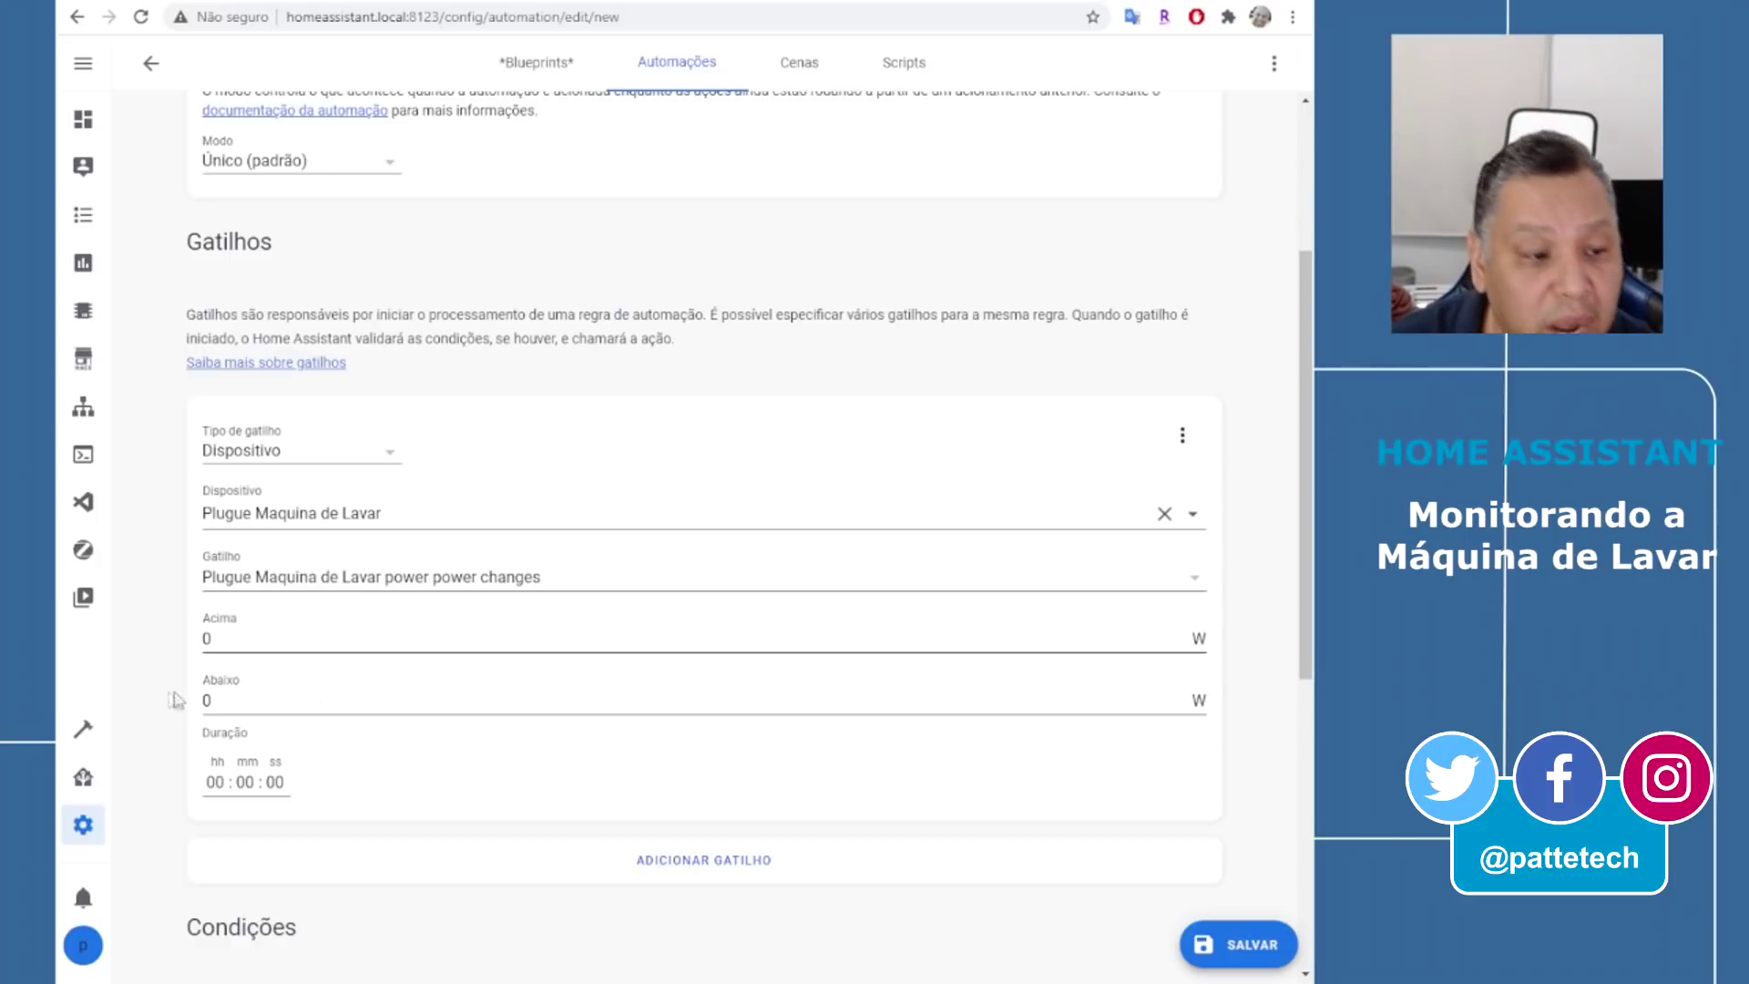
Set the Final trigger's upper power threshold (Abaixo) to 1 W and clear the lower threshold (Acima)
double_click(235, 699)
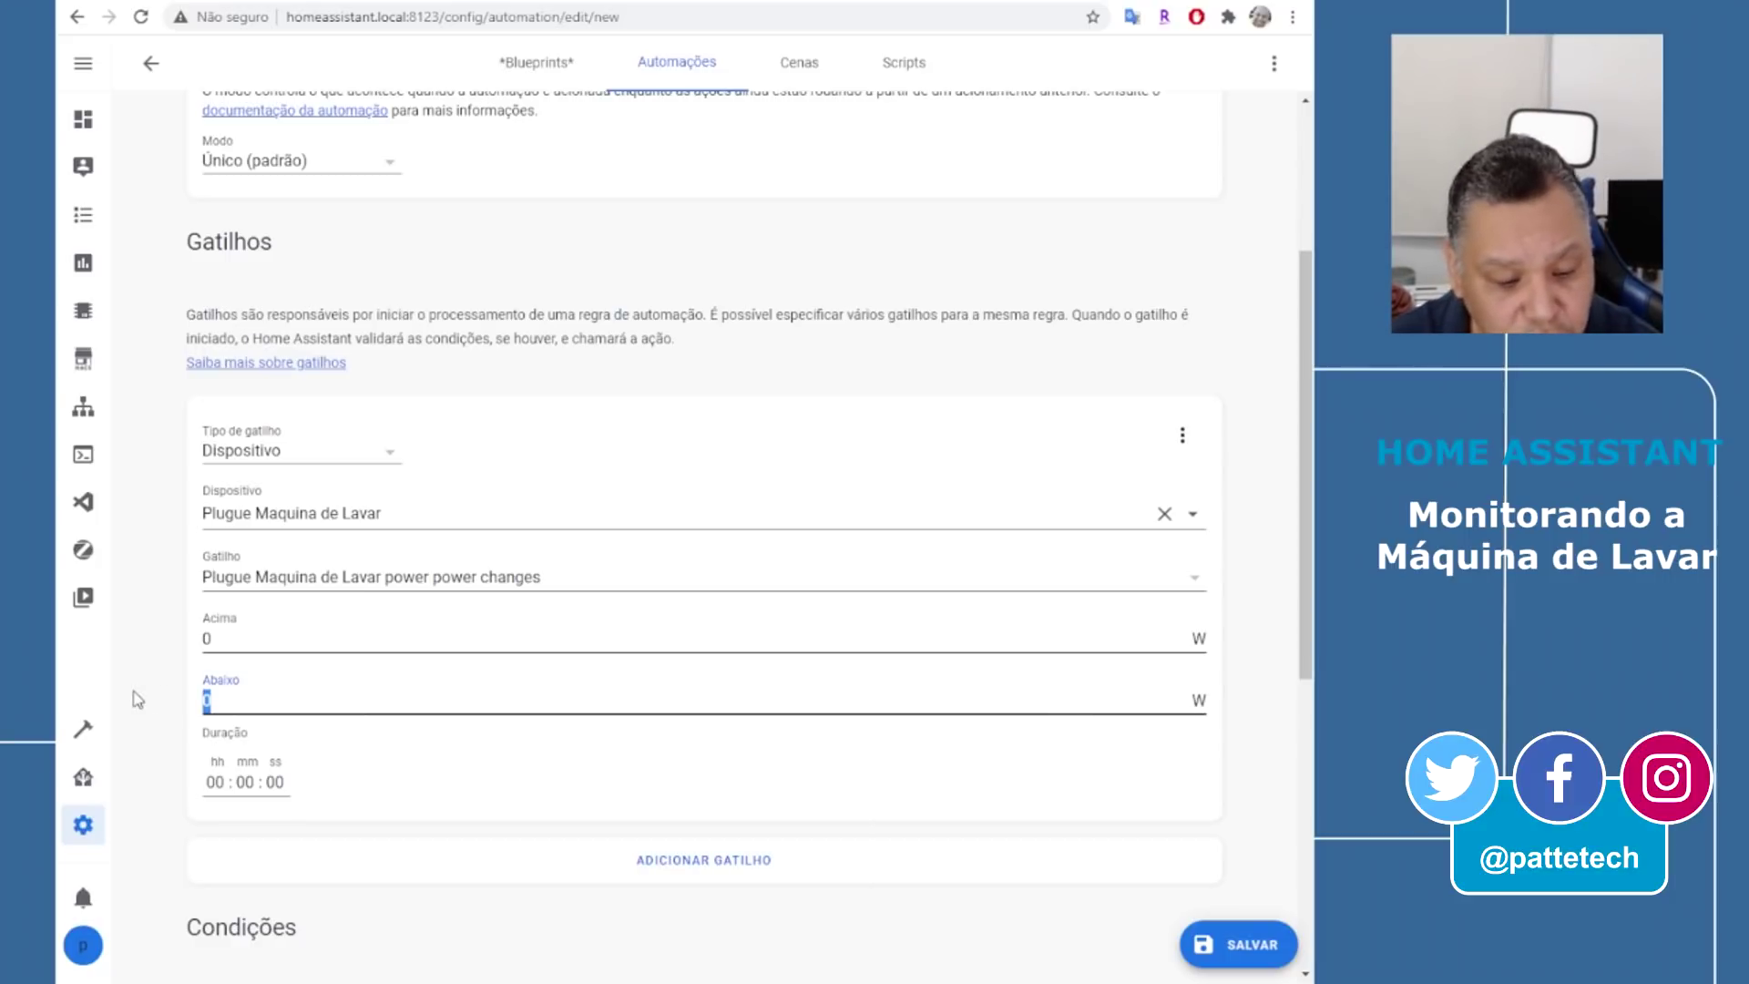
type("1")
double_click(254, 638)
key("BackSpace")
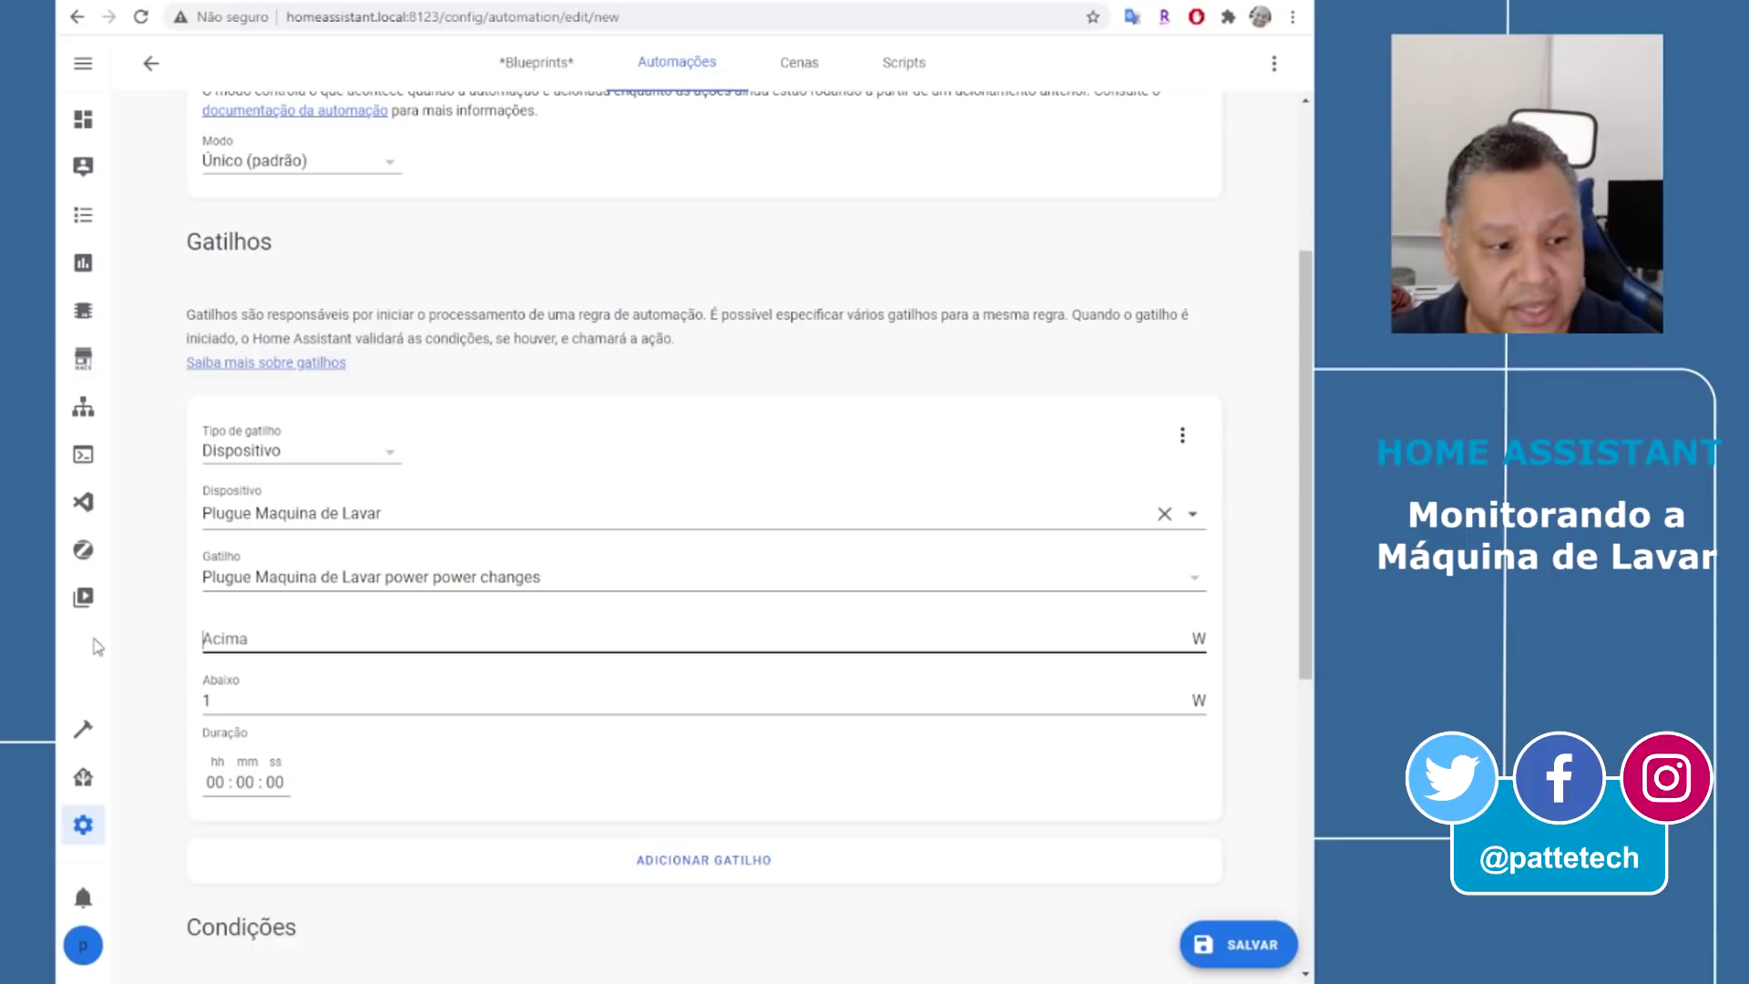
Set the Final trigger's duration to 2 minutes (00:02:00)
left_click(167, 648)
scroll(168, 648, "down", 1)
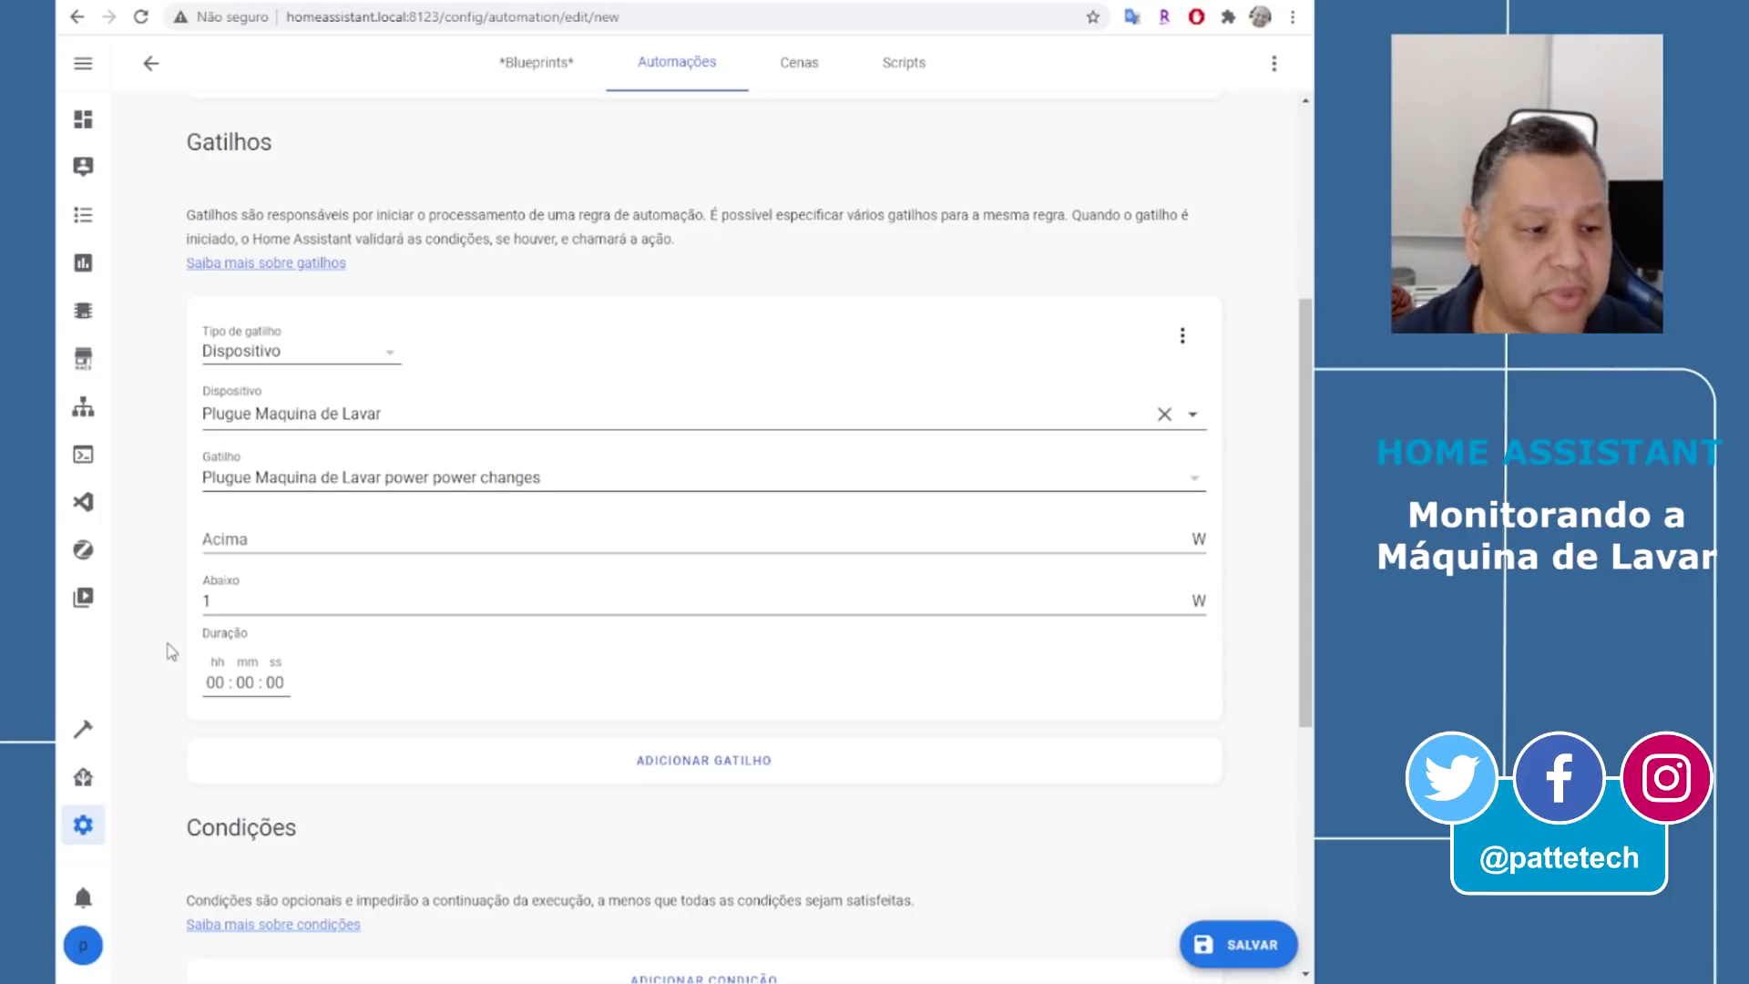
left_click(246, 684)
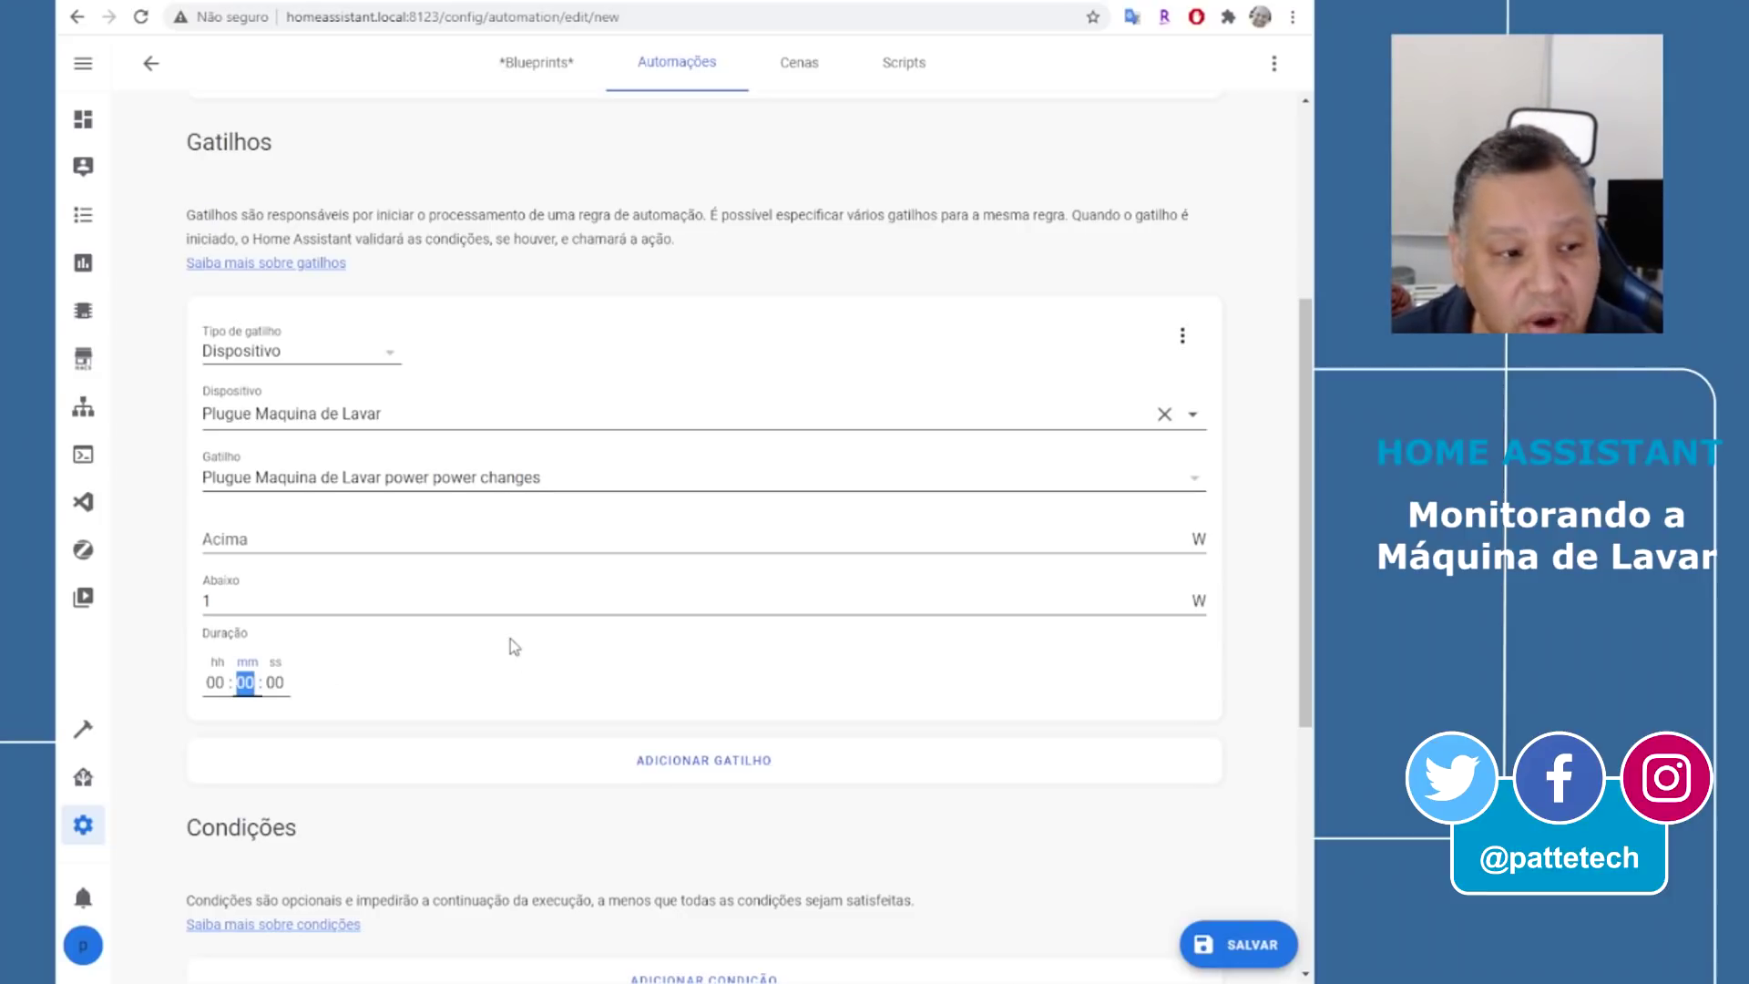
type("02")
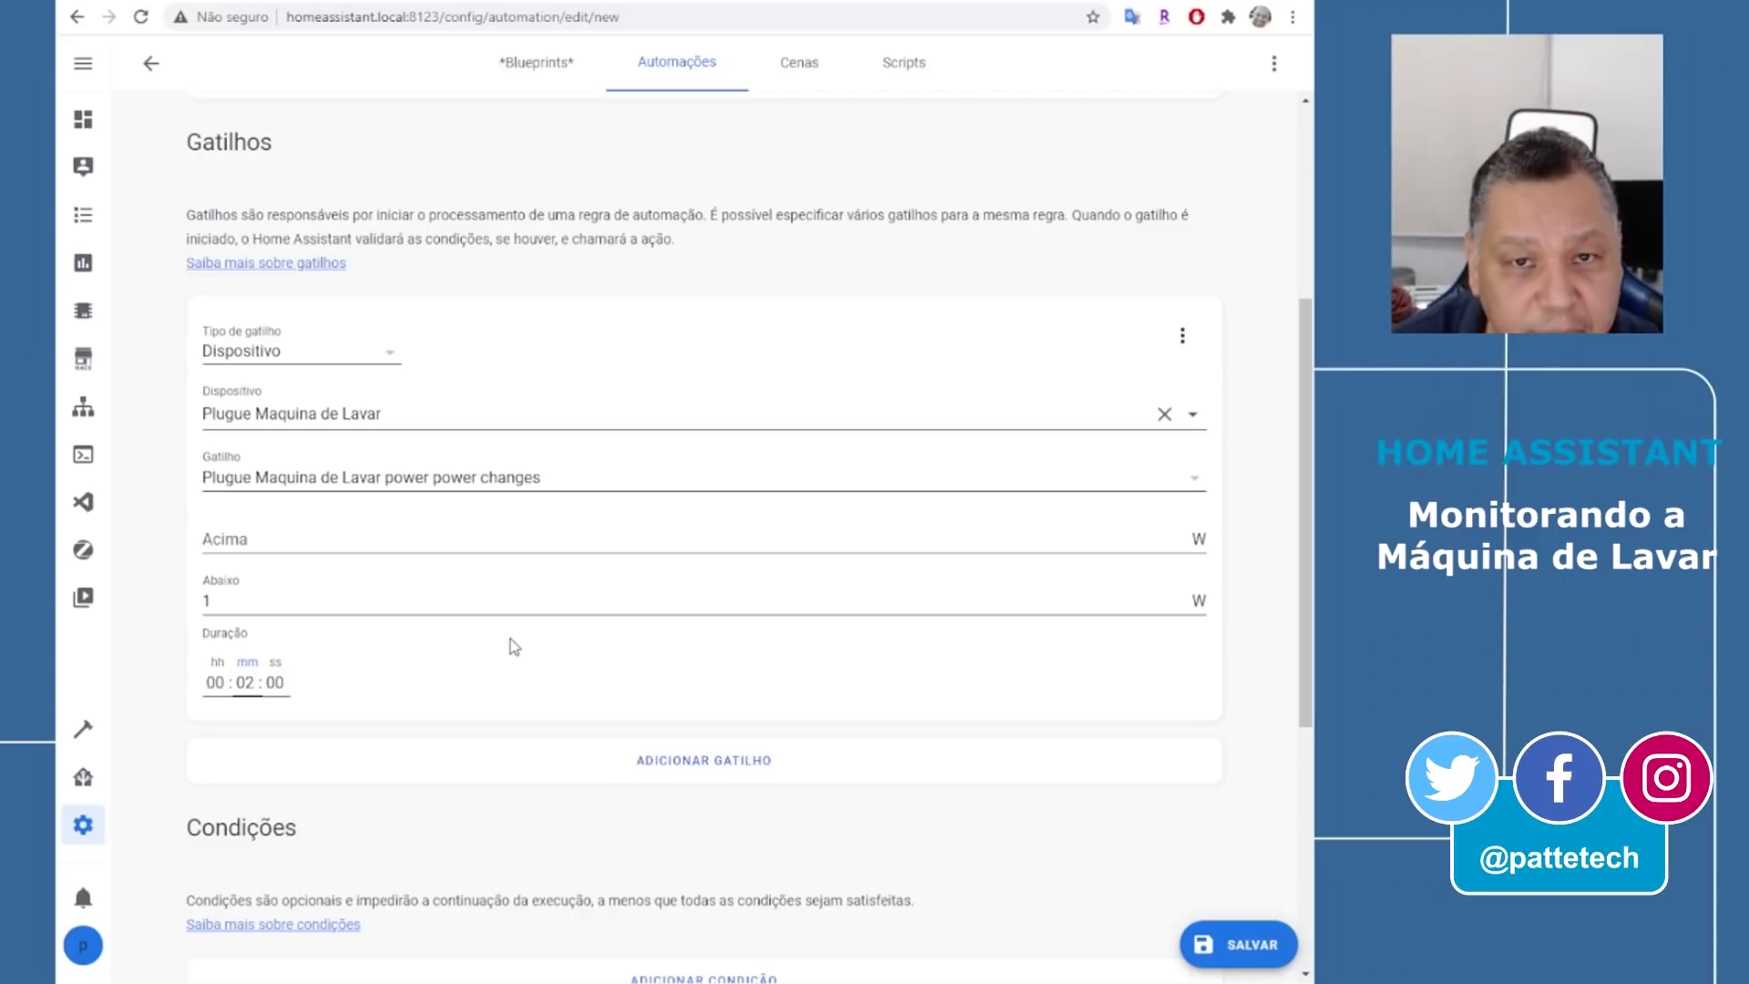
Add an Estado condition requiring input_boolean.maquina_ligada to have the state off
scroll(510, 638, "down", 2)
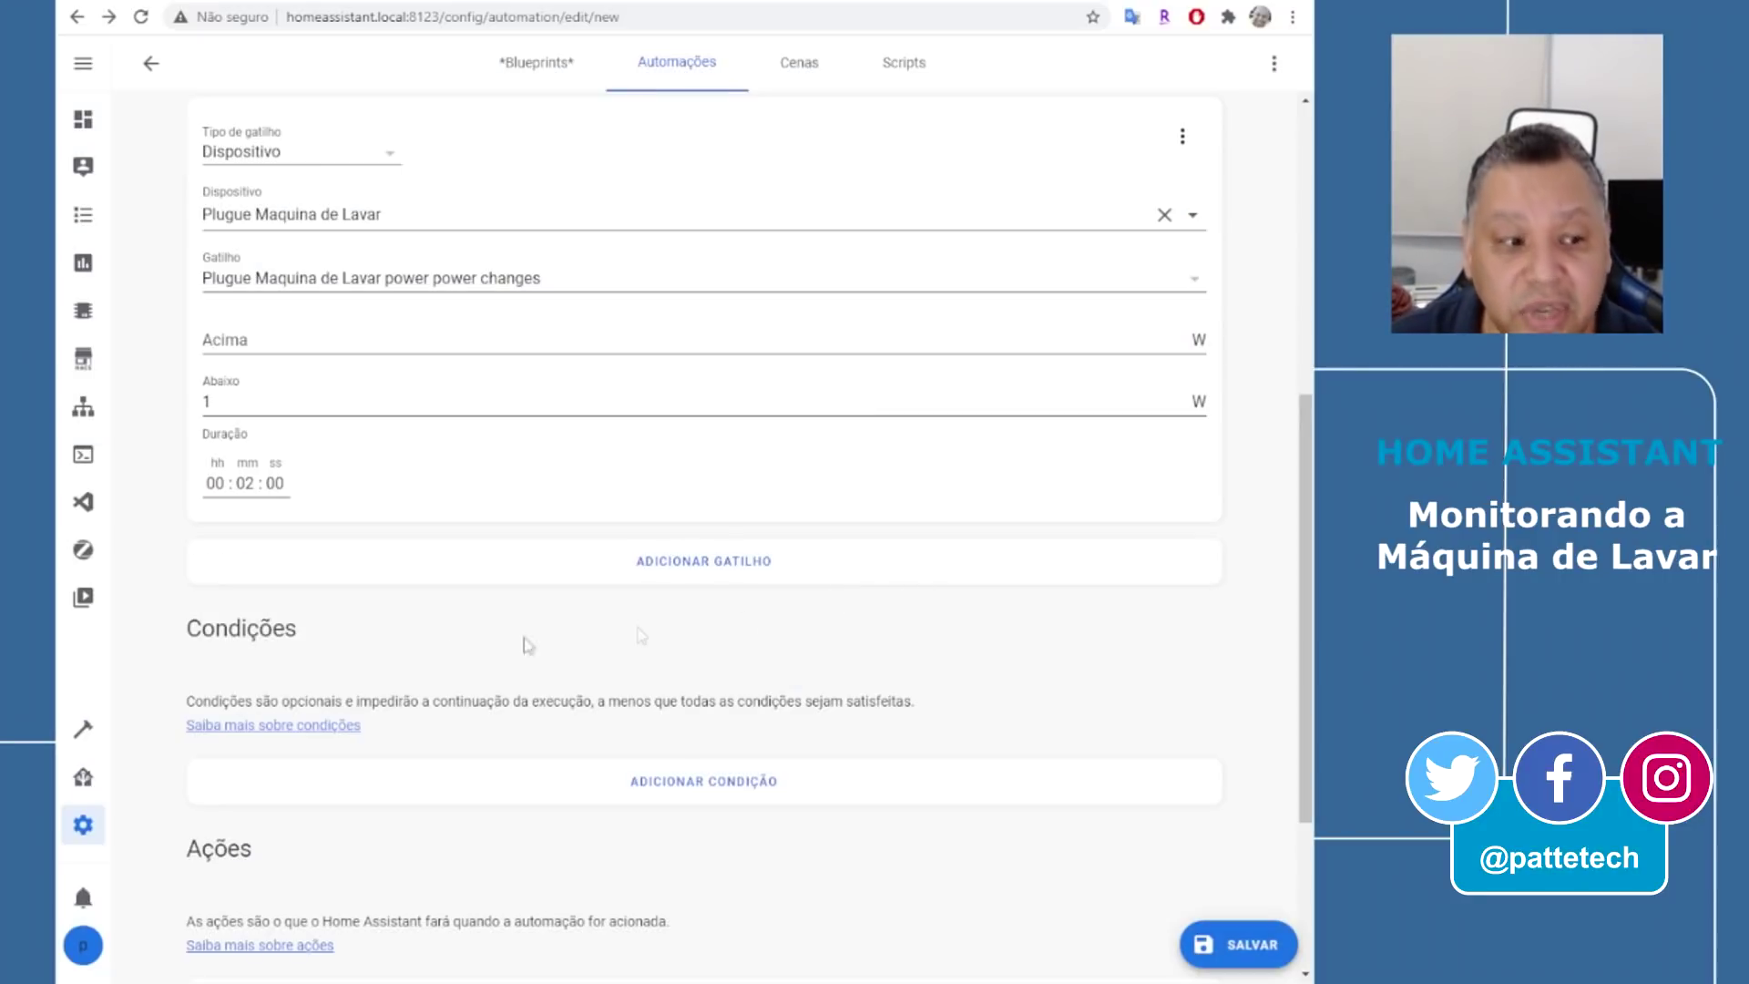
left_click_drag(198, 627, 394, 620)
scroll(813, 654, "down", 1)
scroll(813, 653, "down", 3)
left_click(714, 485)
left_click(308, 527)
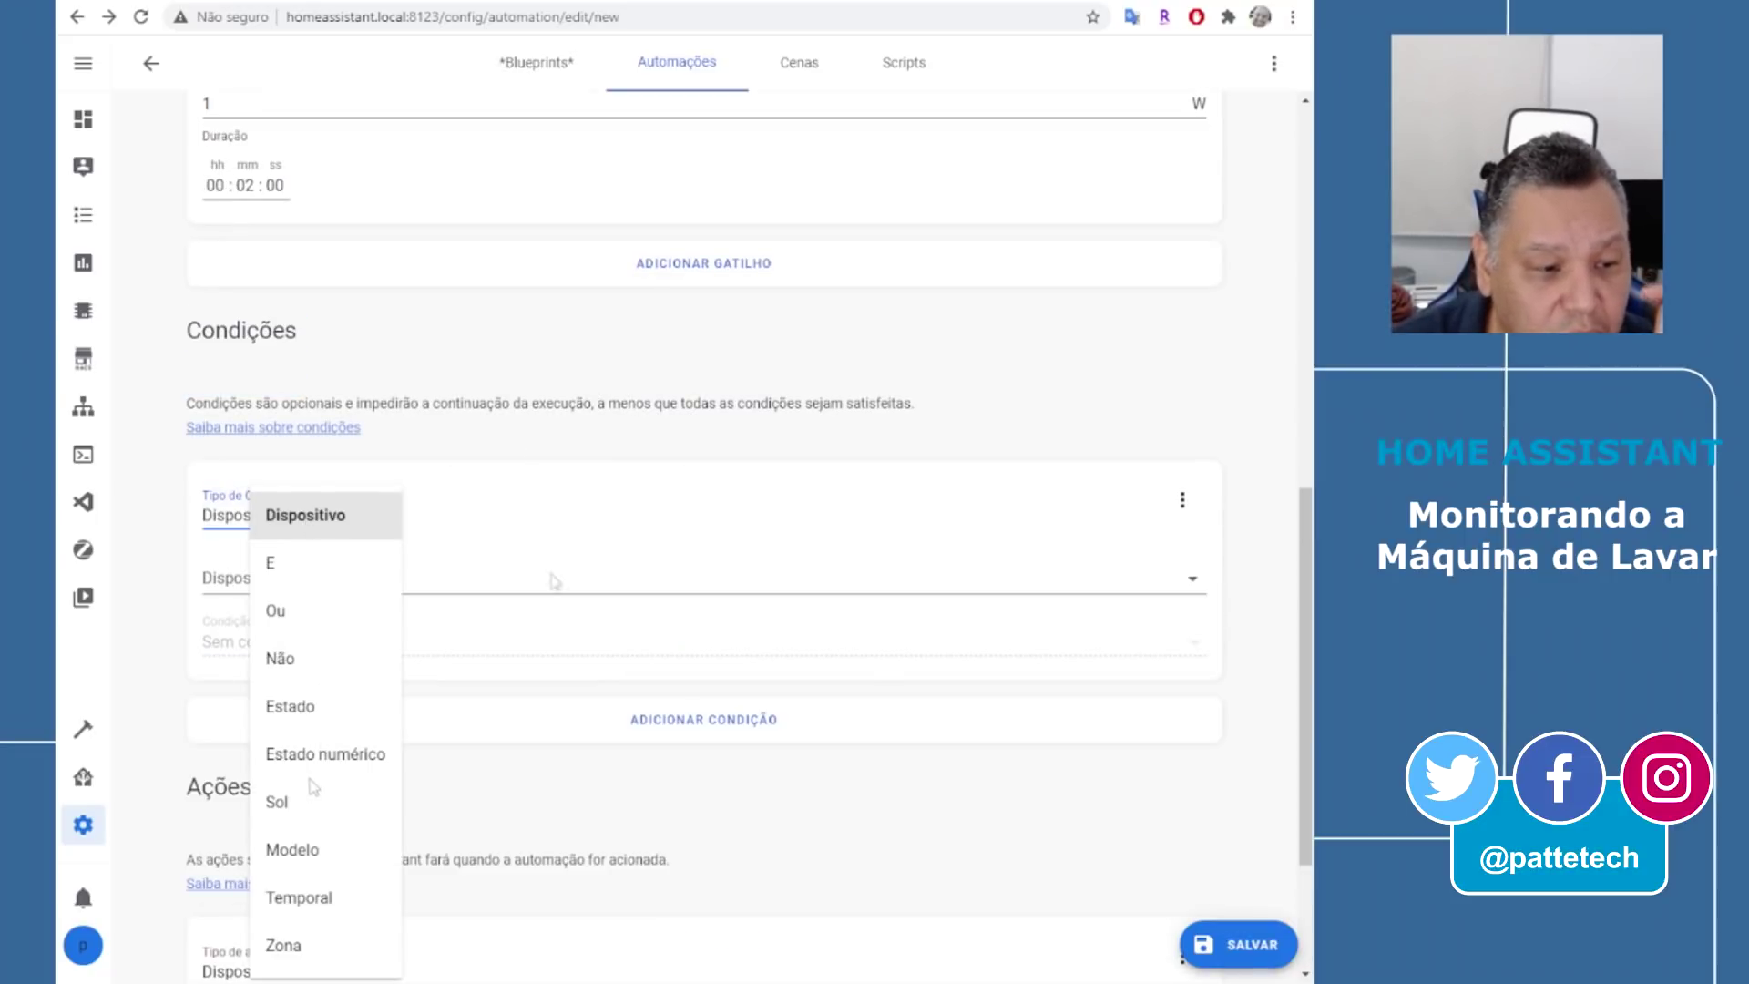
left_click(318, 711)
left_click(369, 571)
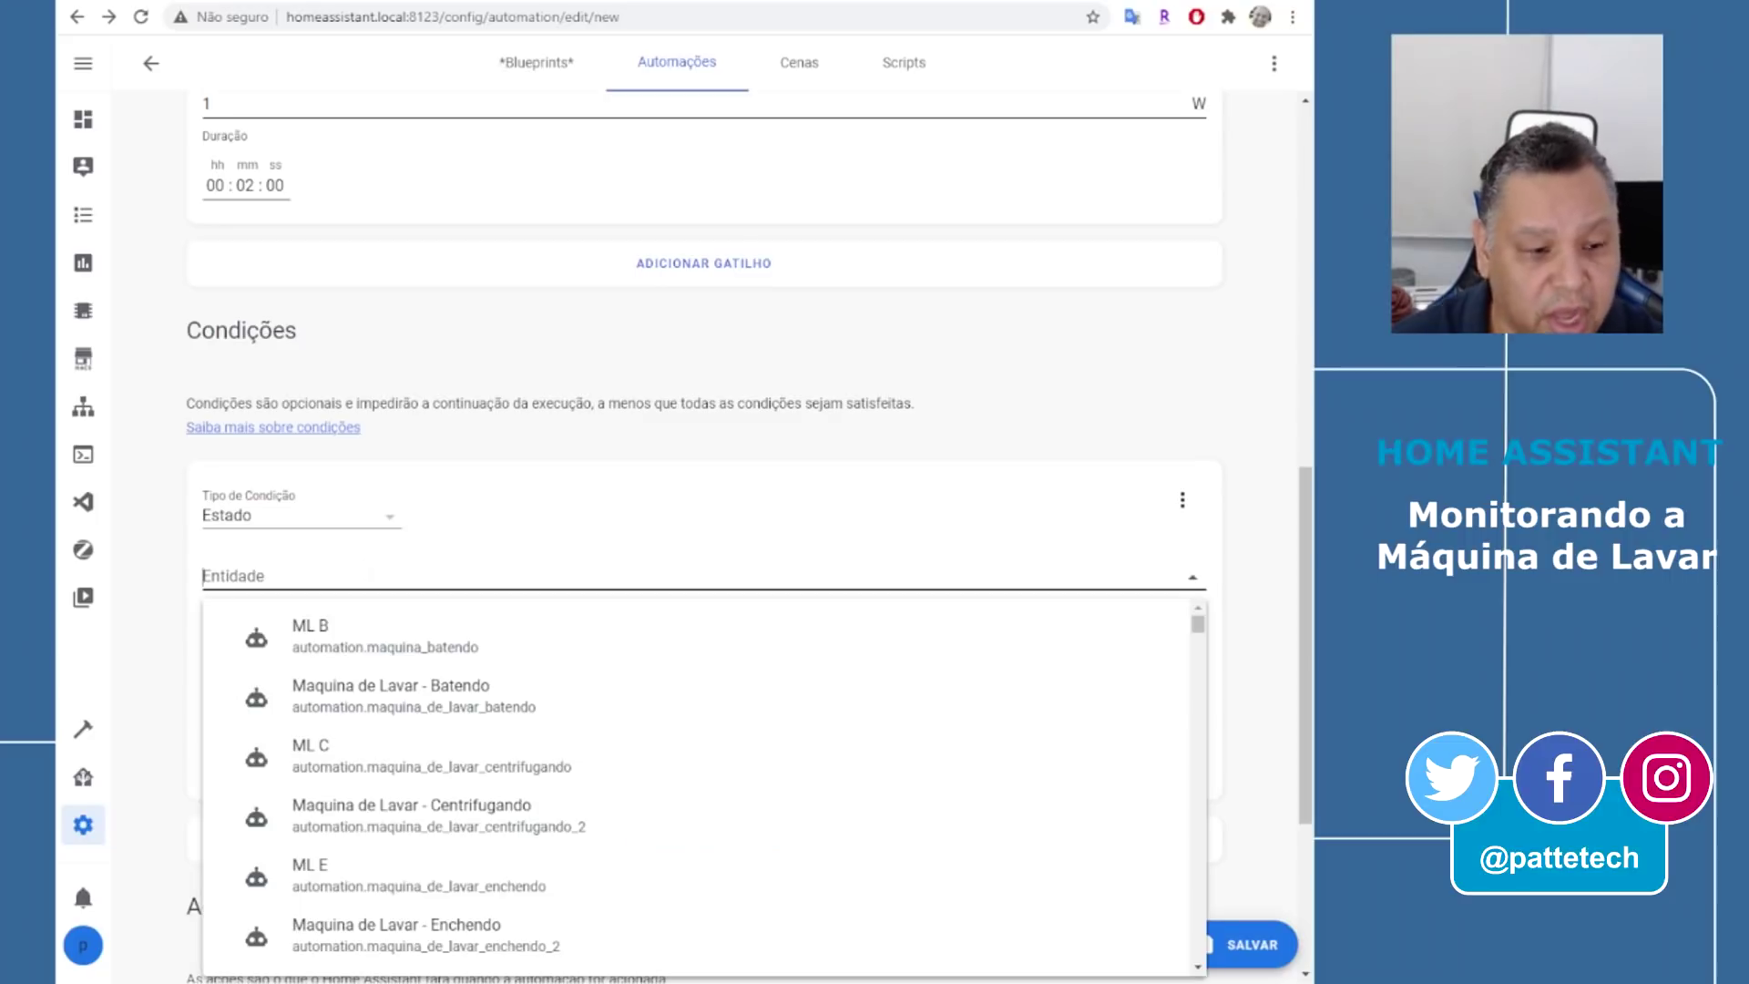
type("input_boolean.maquina_ligada")
key("Return")
left_click(290, 699)
type("off")
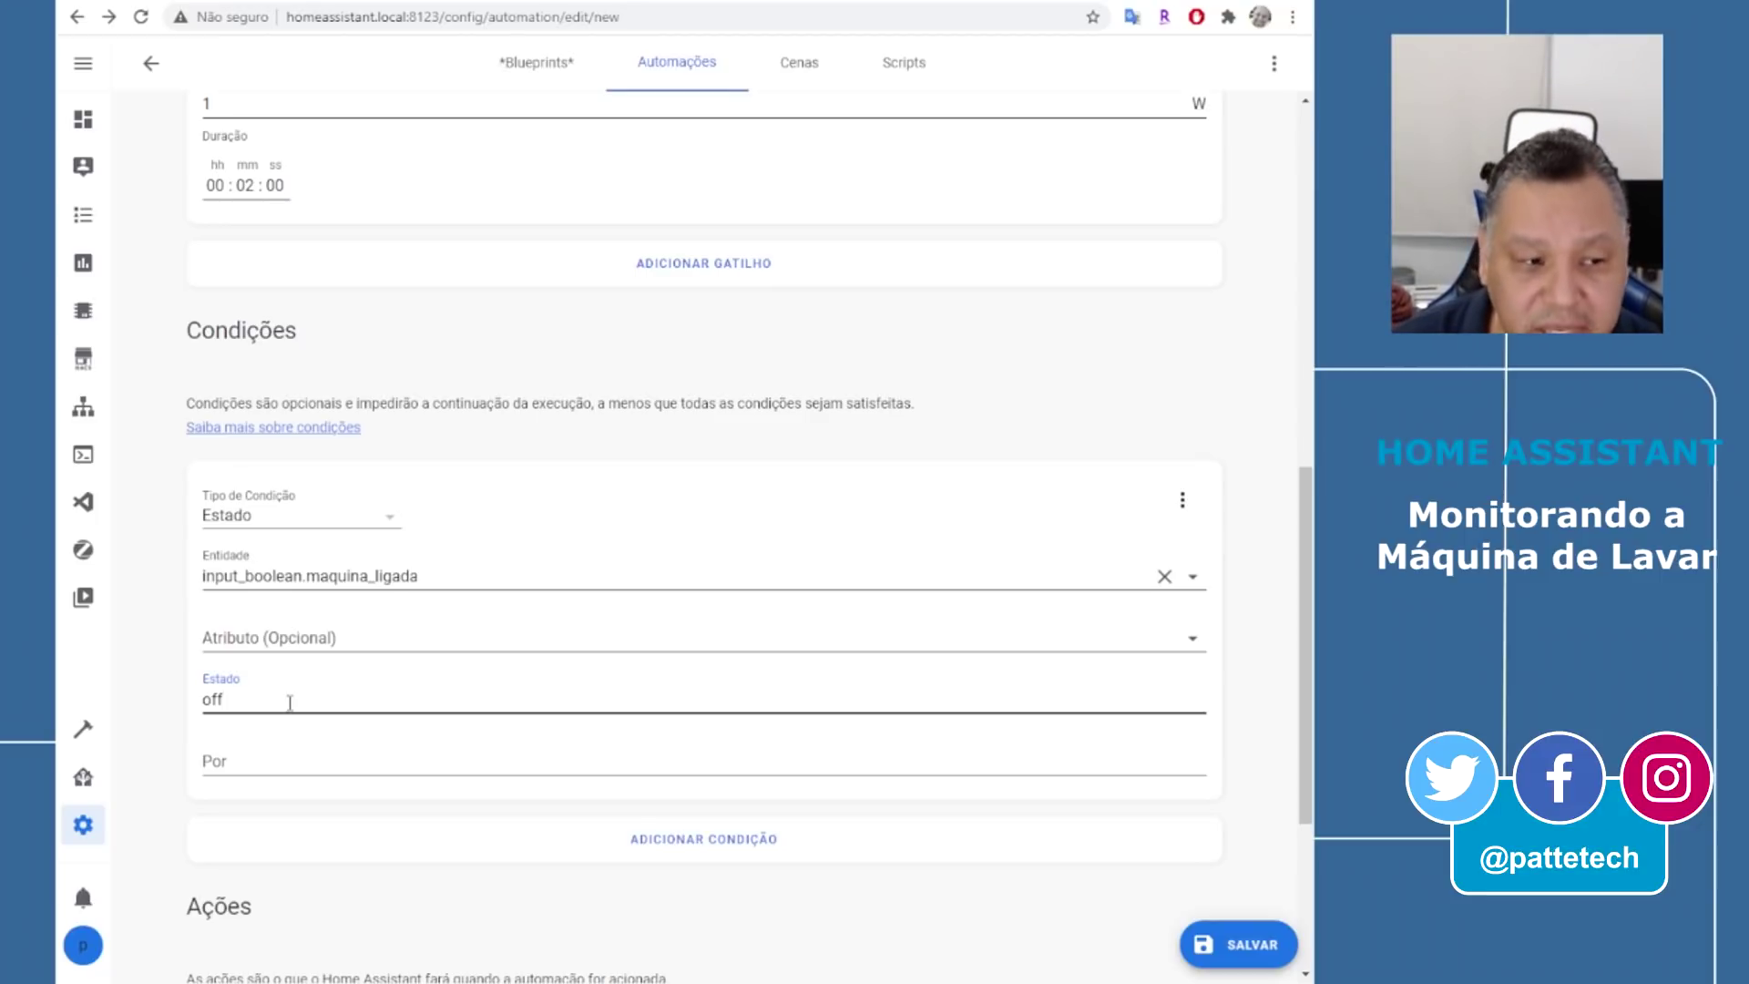
Add a second Estado condition requiring switch.plugue_maquina_de_lavar to have the state on
left_click(742, 839)
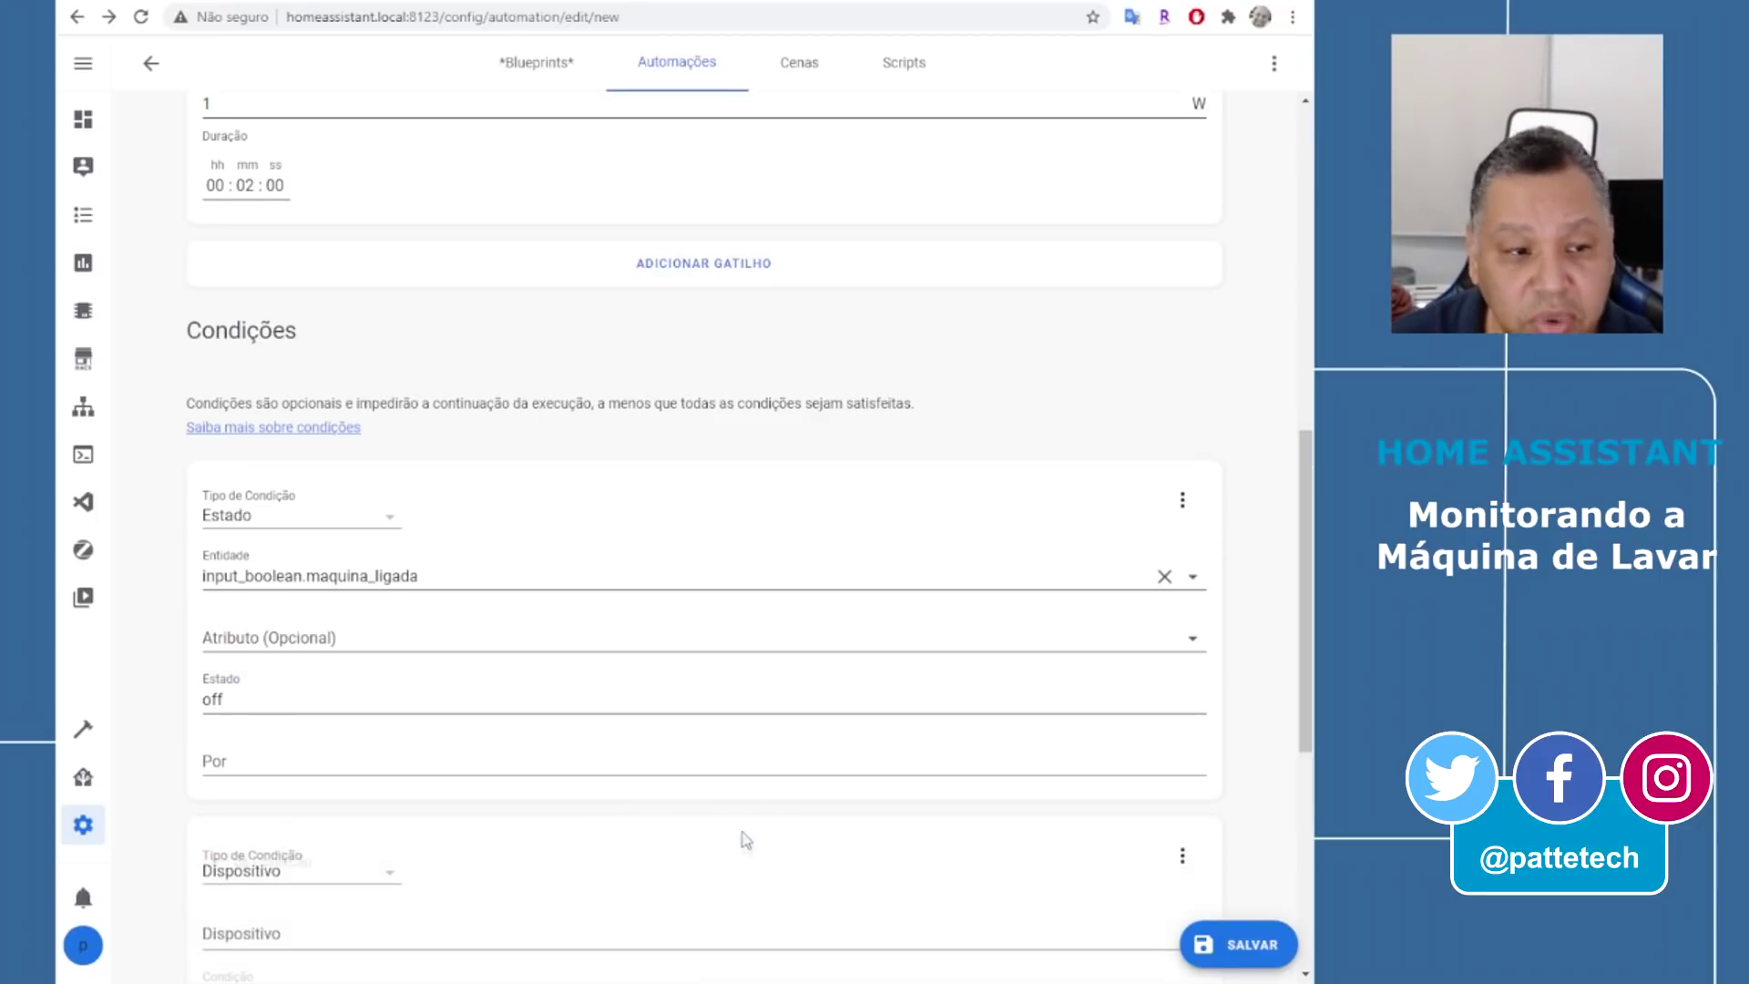
scroll(732, 745, "down", 4)
left_click(346, 479)
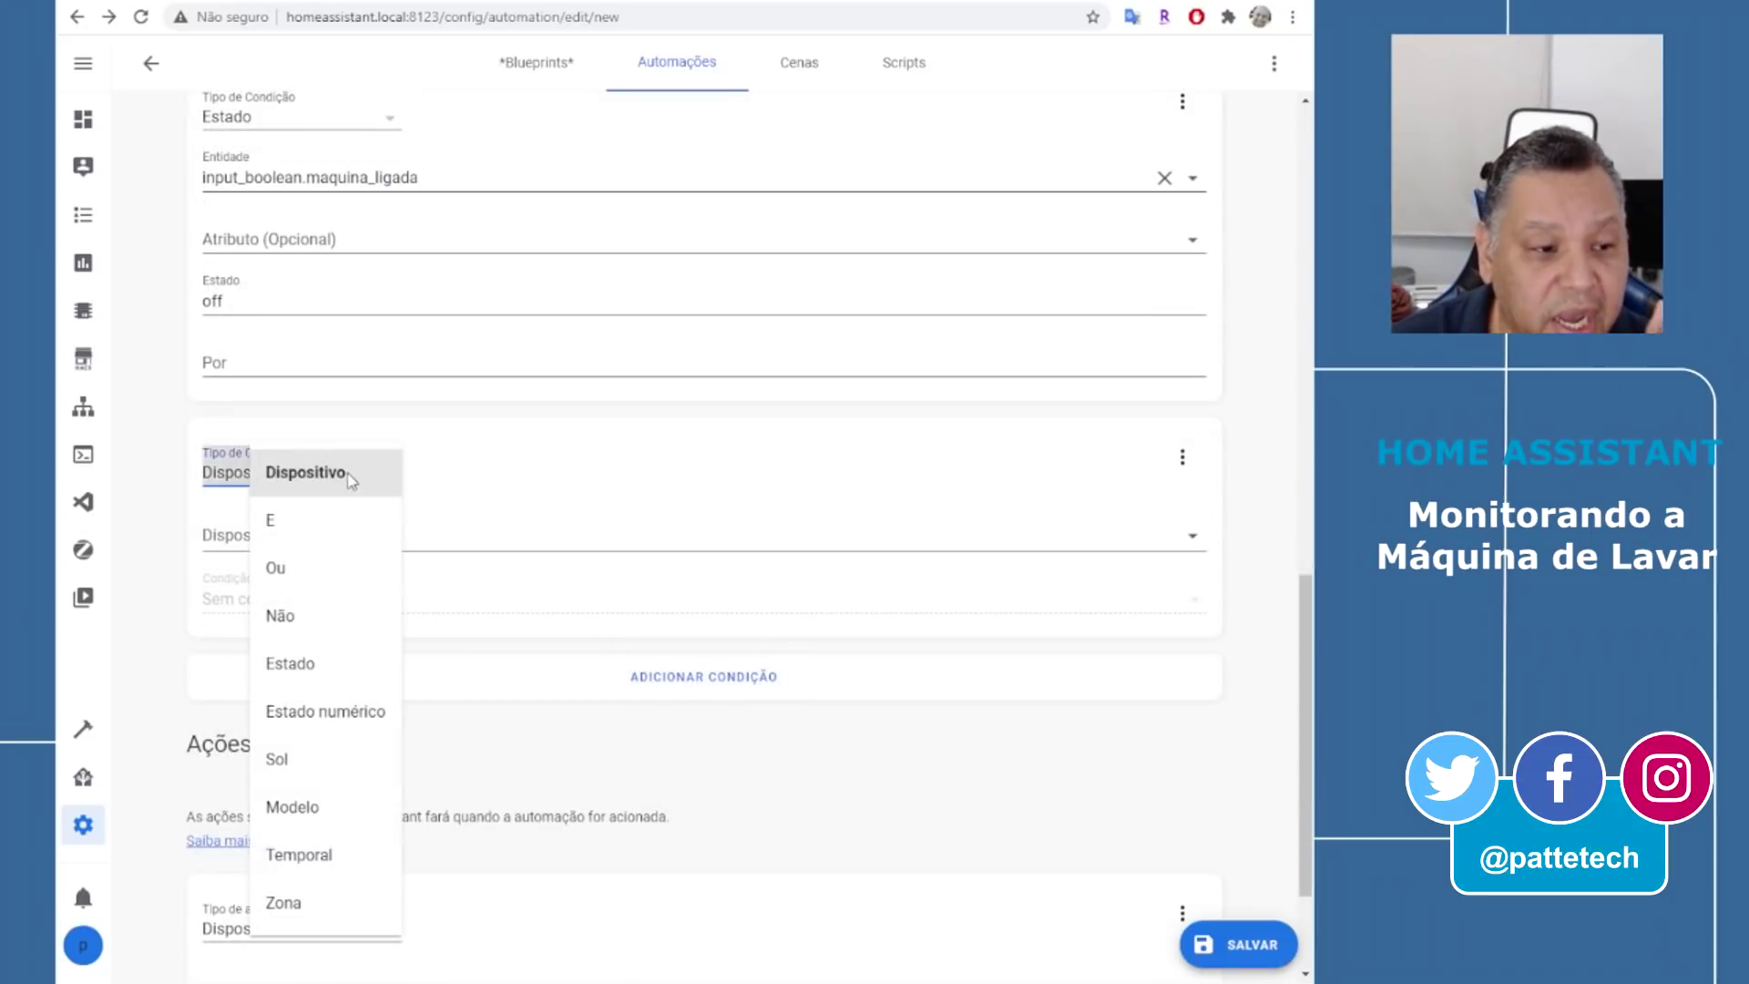
left_click(323, 668)
left_click(401, 537)
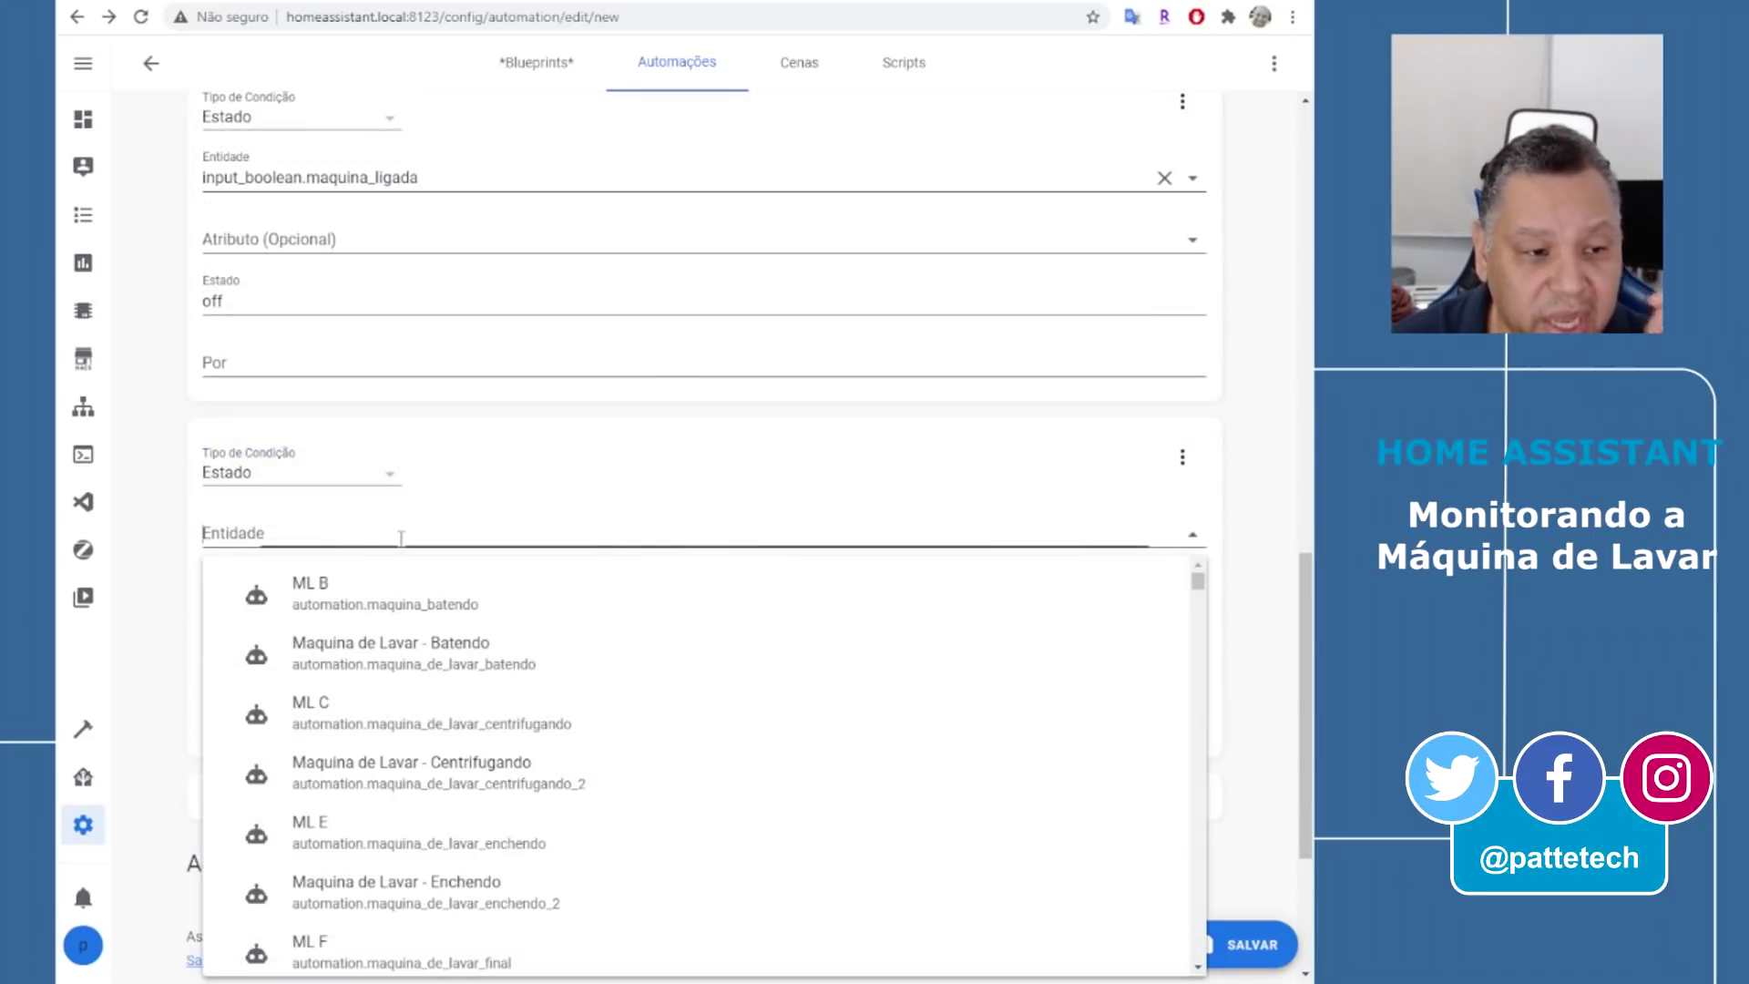
type("plugue")
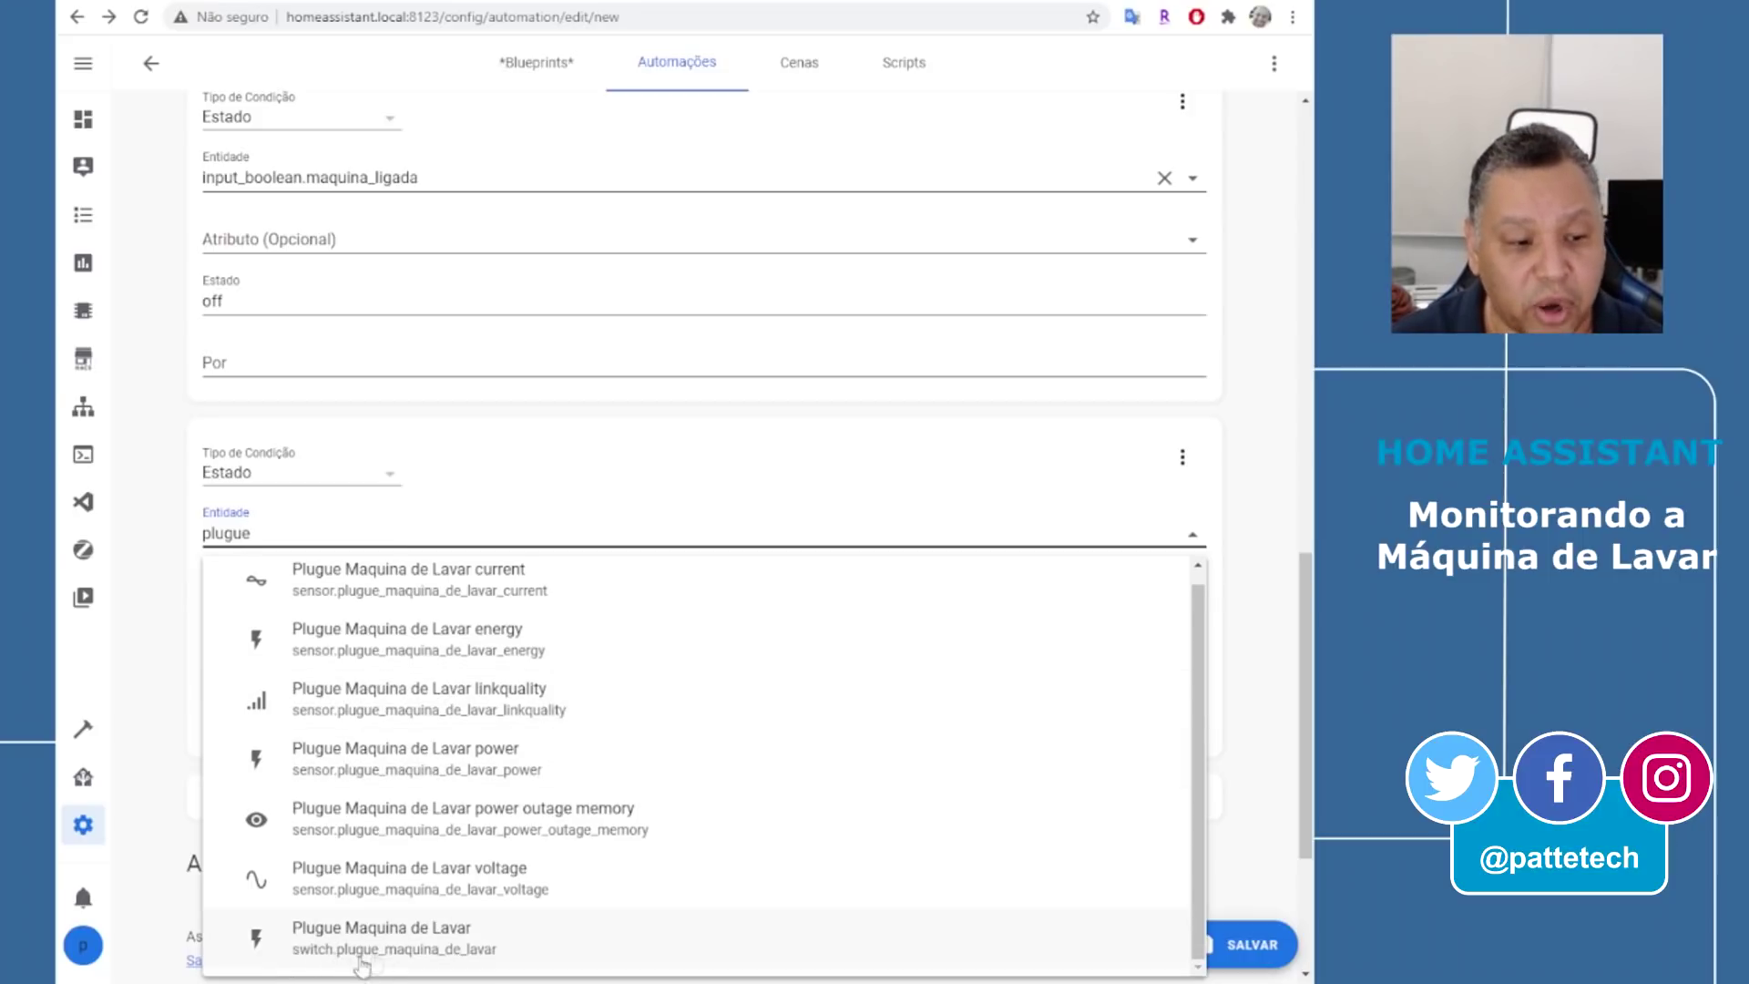
left_click(427, 953)
left_click(336, 662)
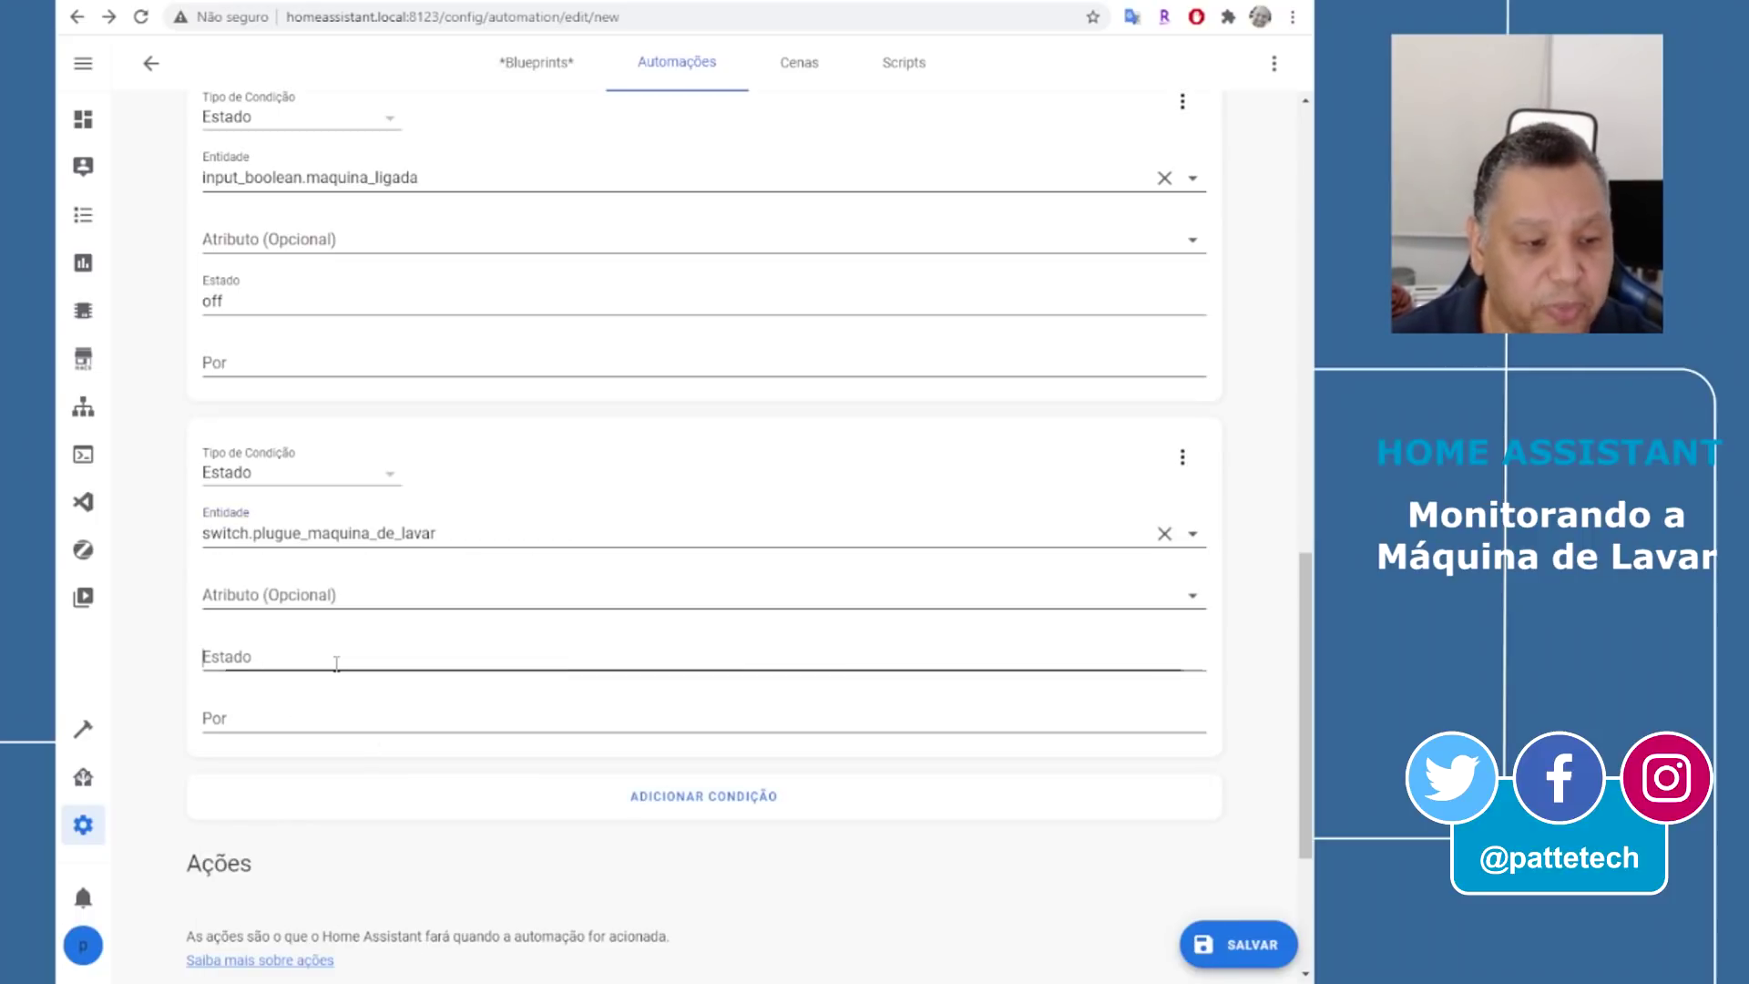
type("on")
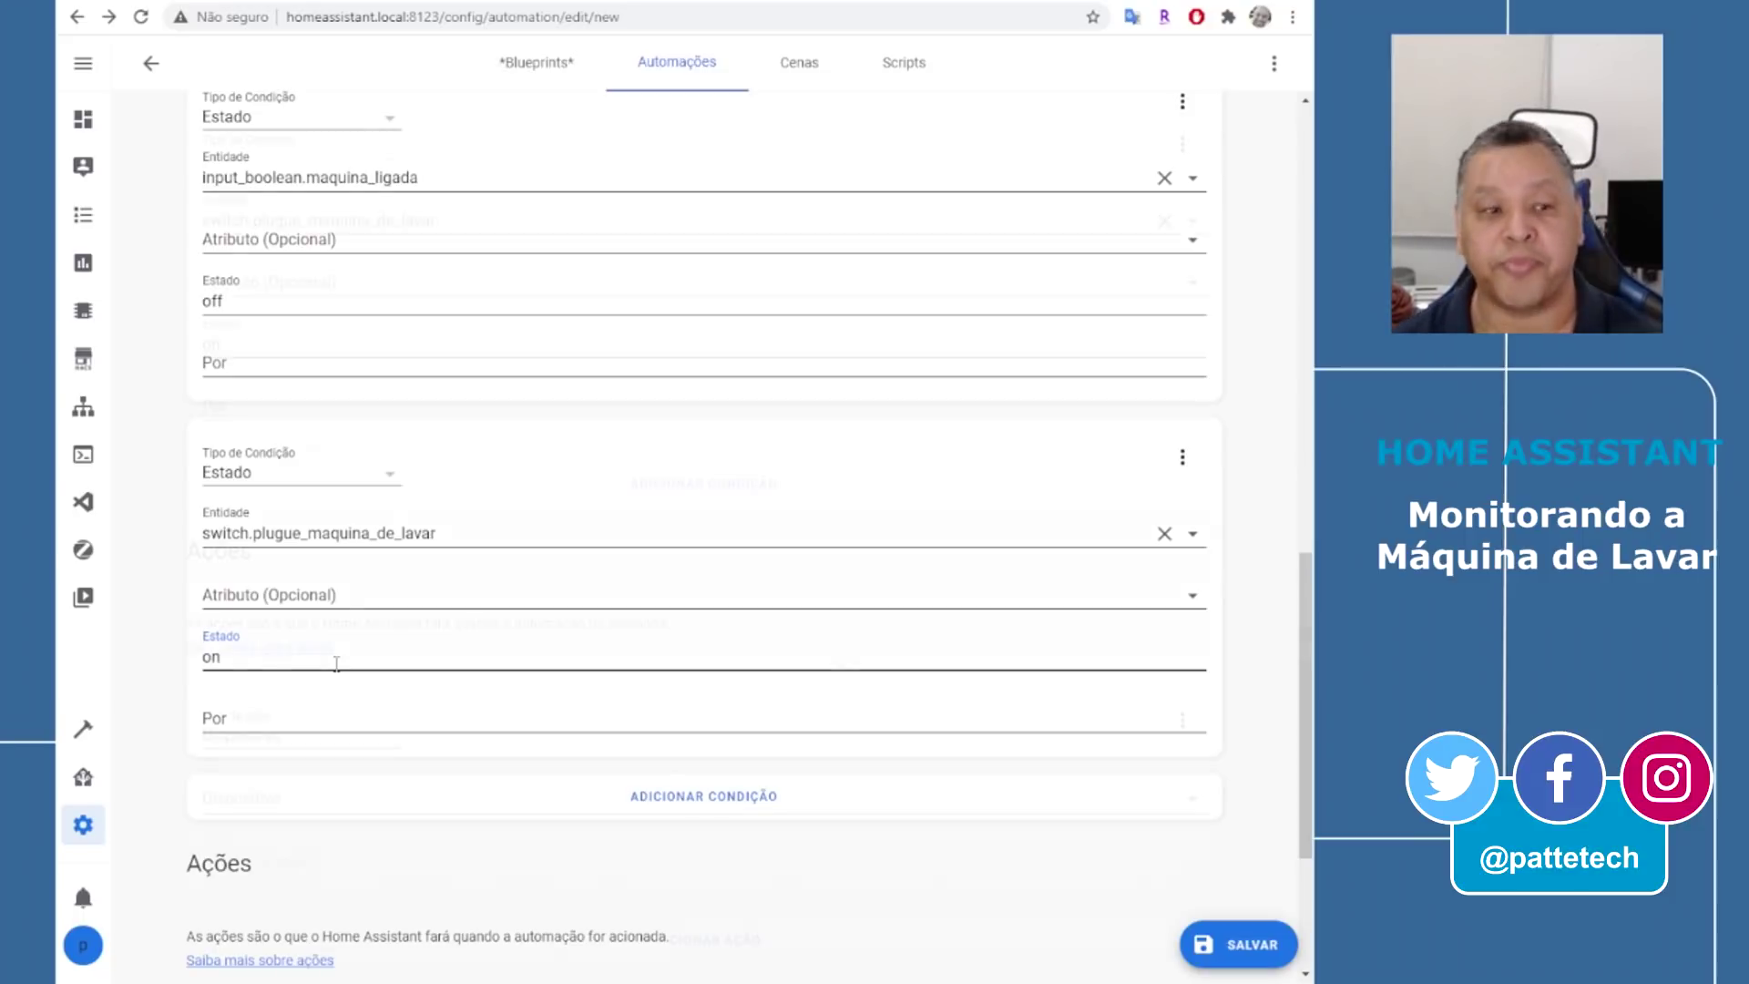
Make the first action an Iniciar Serviço call to "Entrada de seleção: Select" (input_select.select_option)
scroll(839, 672, "down", 3)
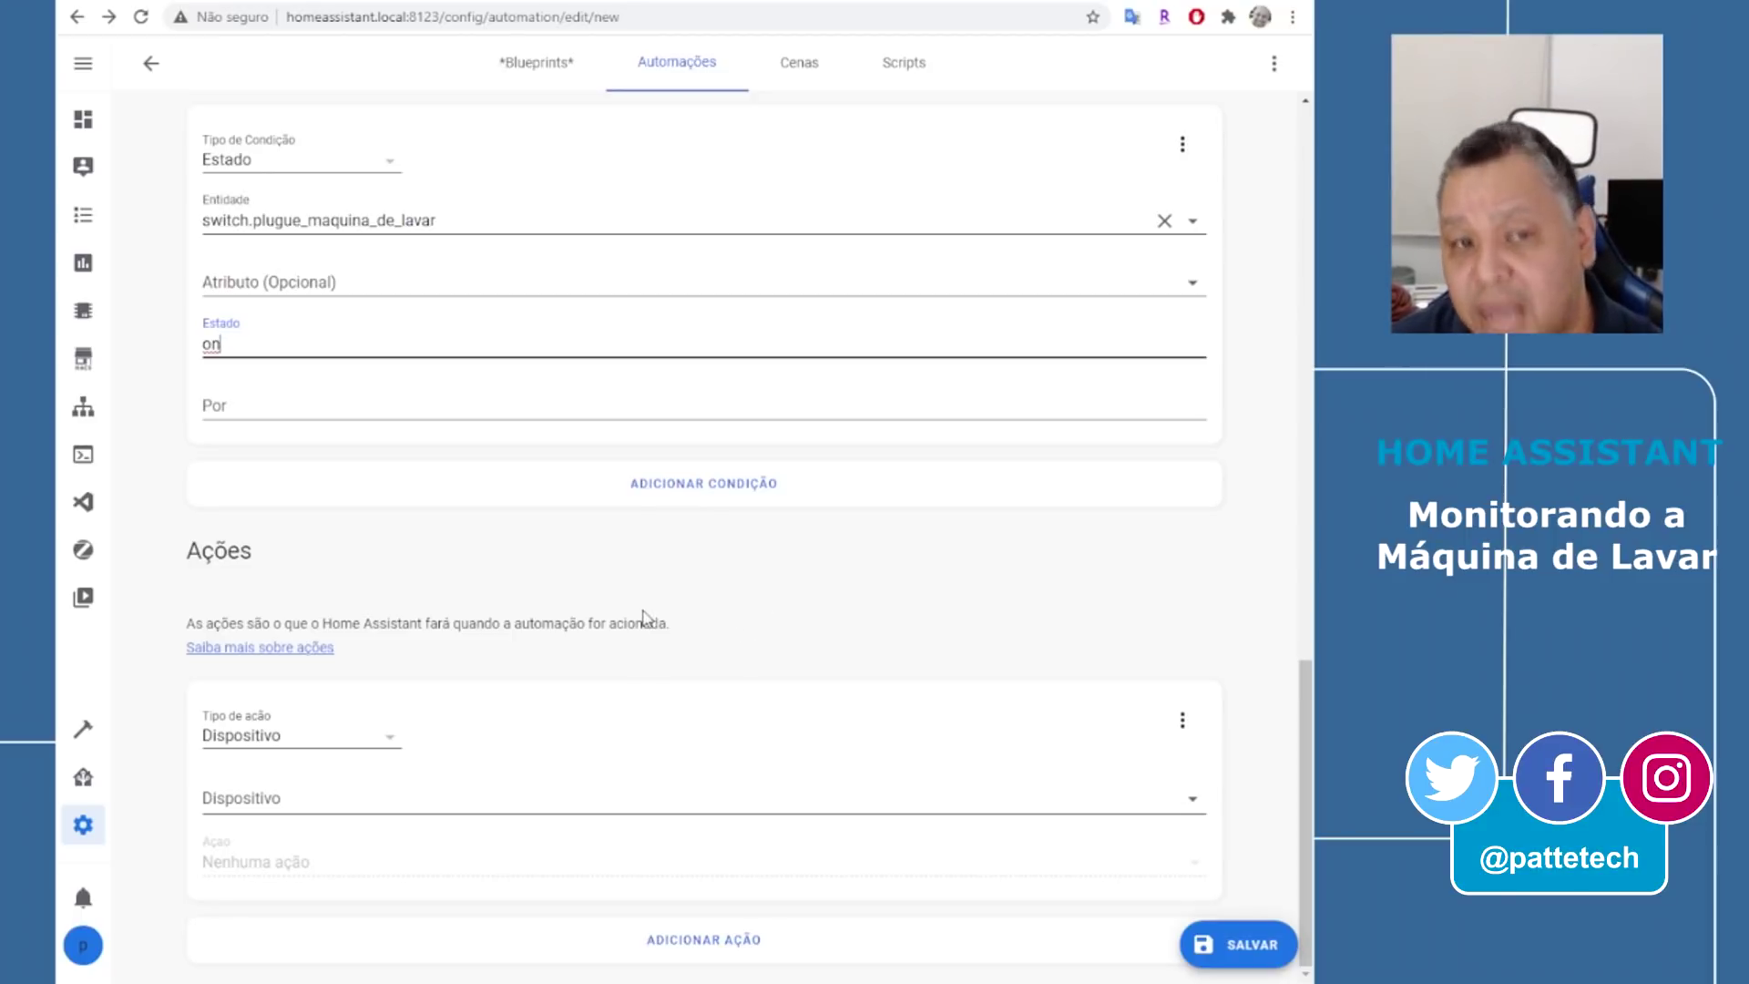
left_click(350, 742)
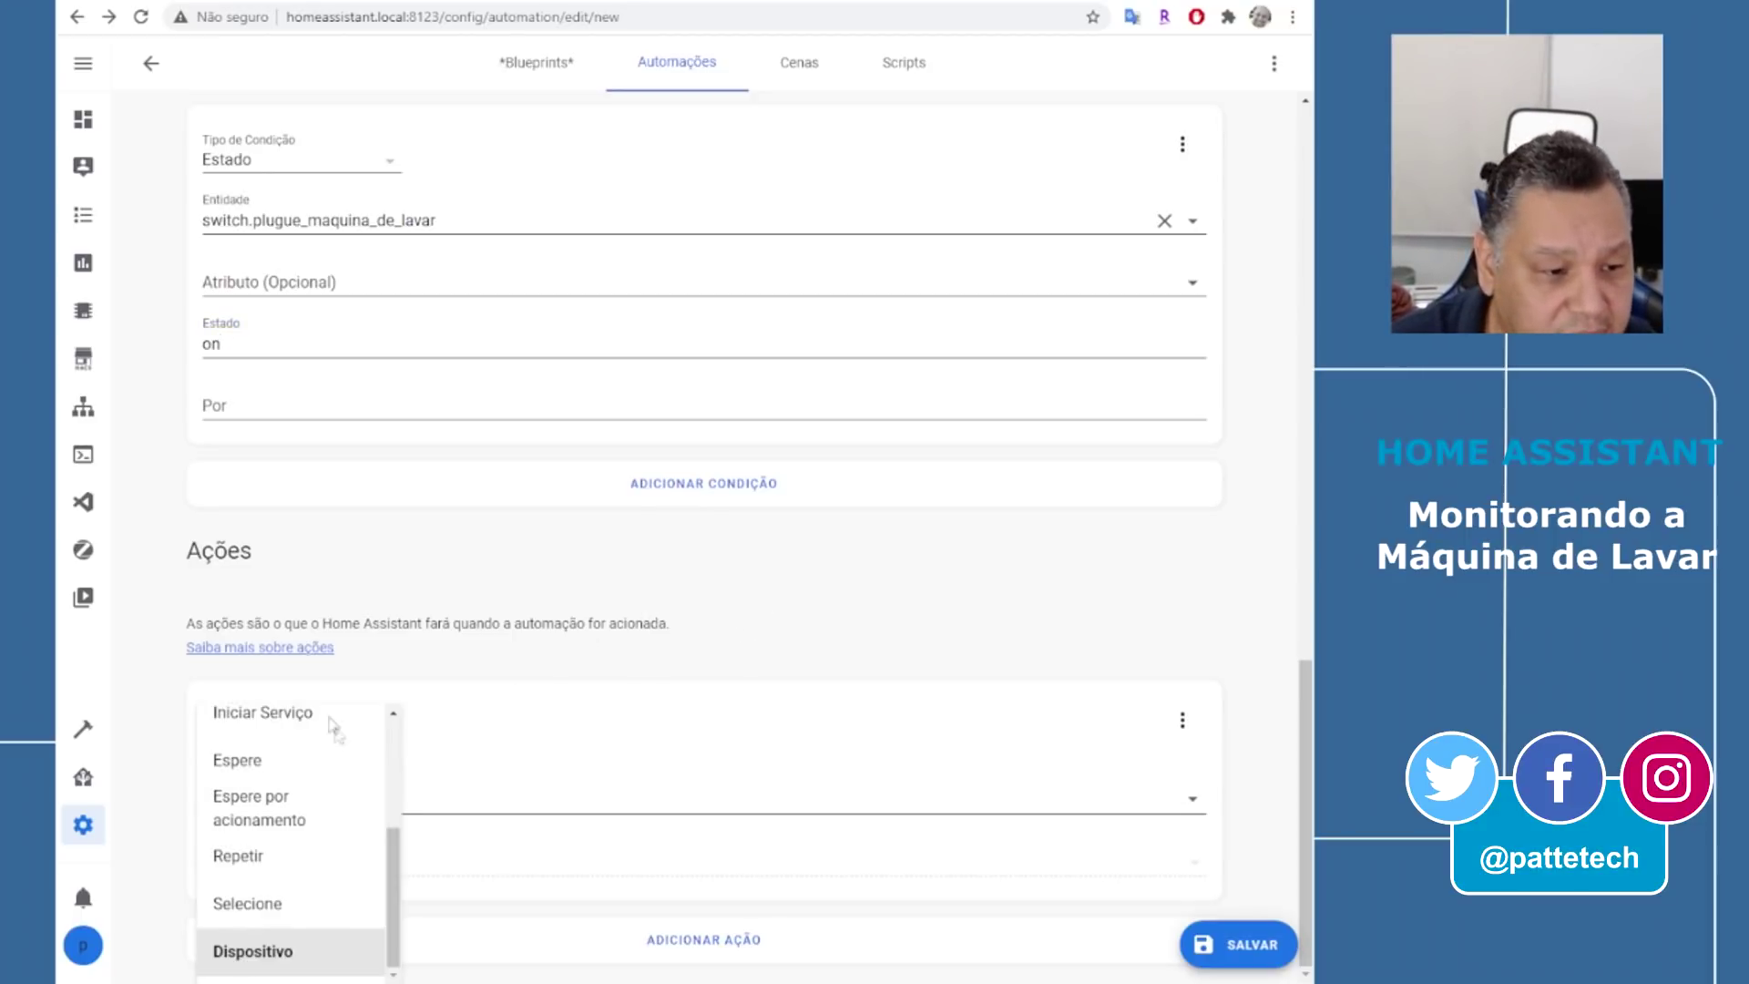
left_click(336, 722)
left_click(408, 820)
type("inp")
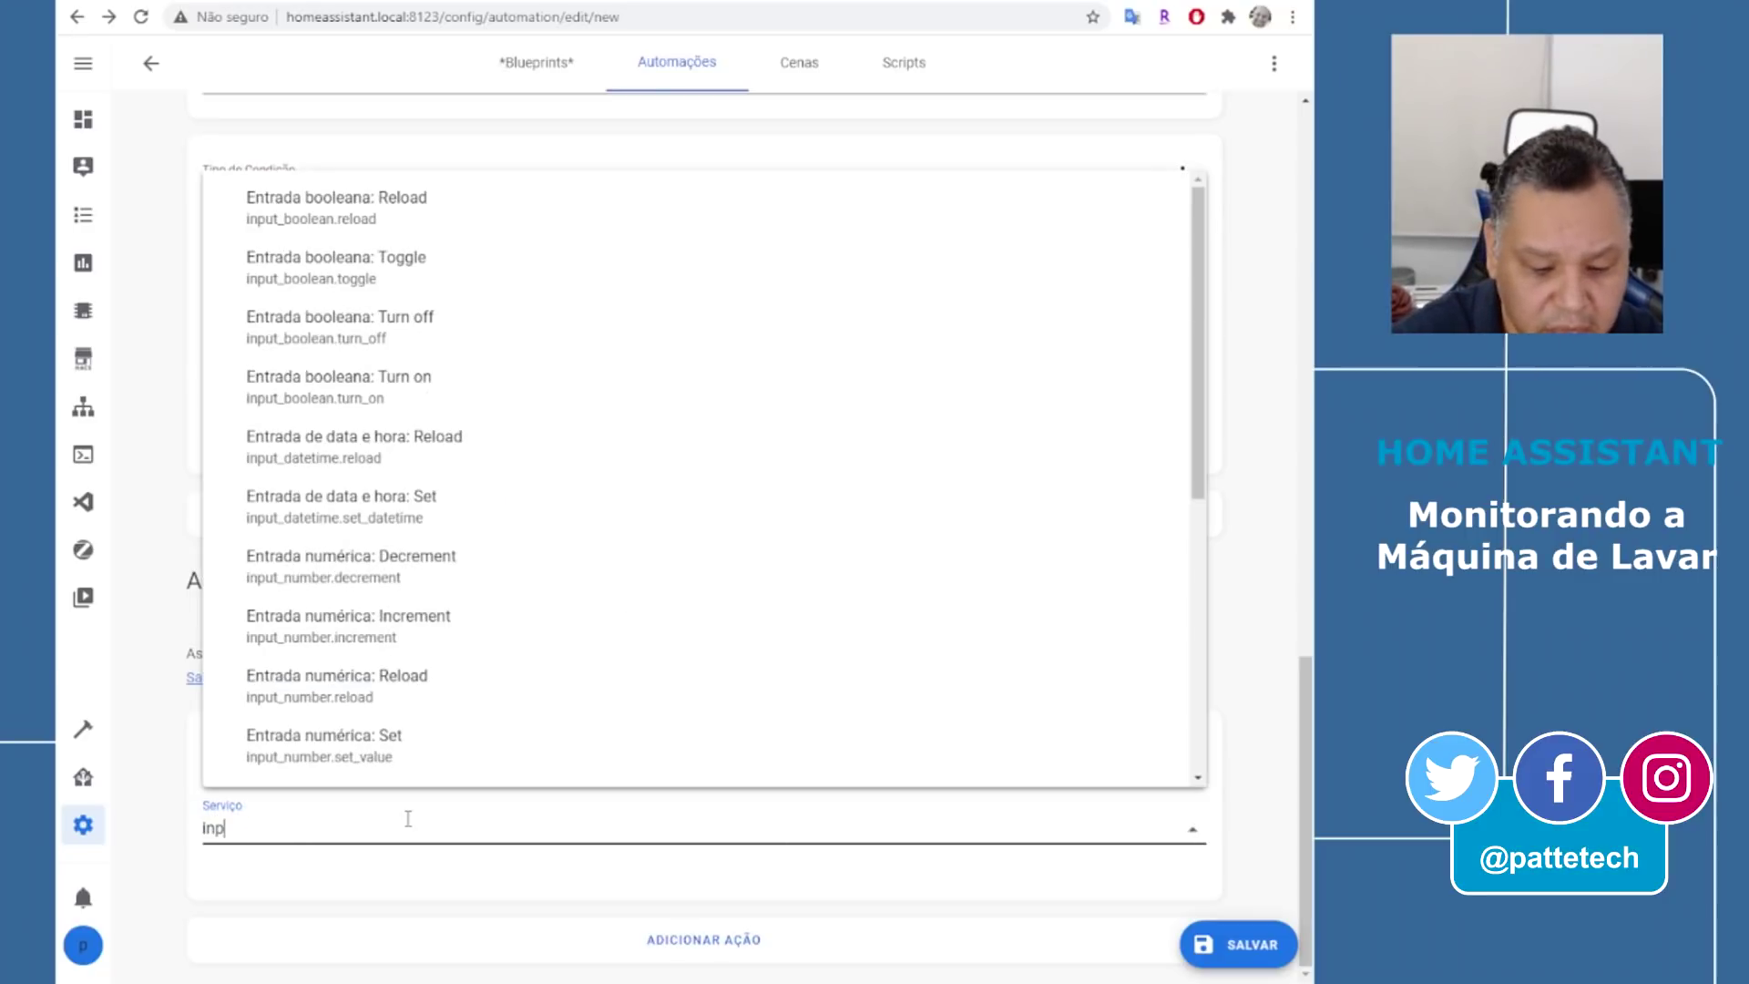
type("ut_sele")
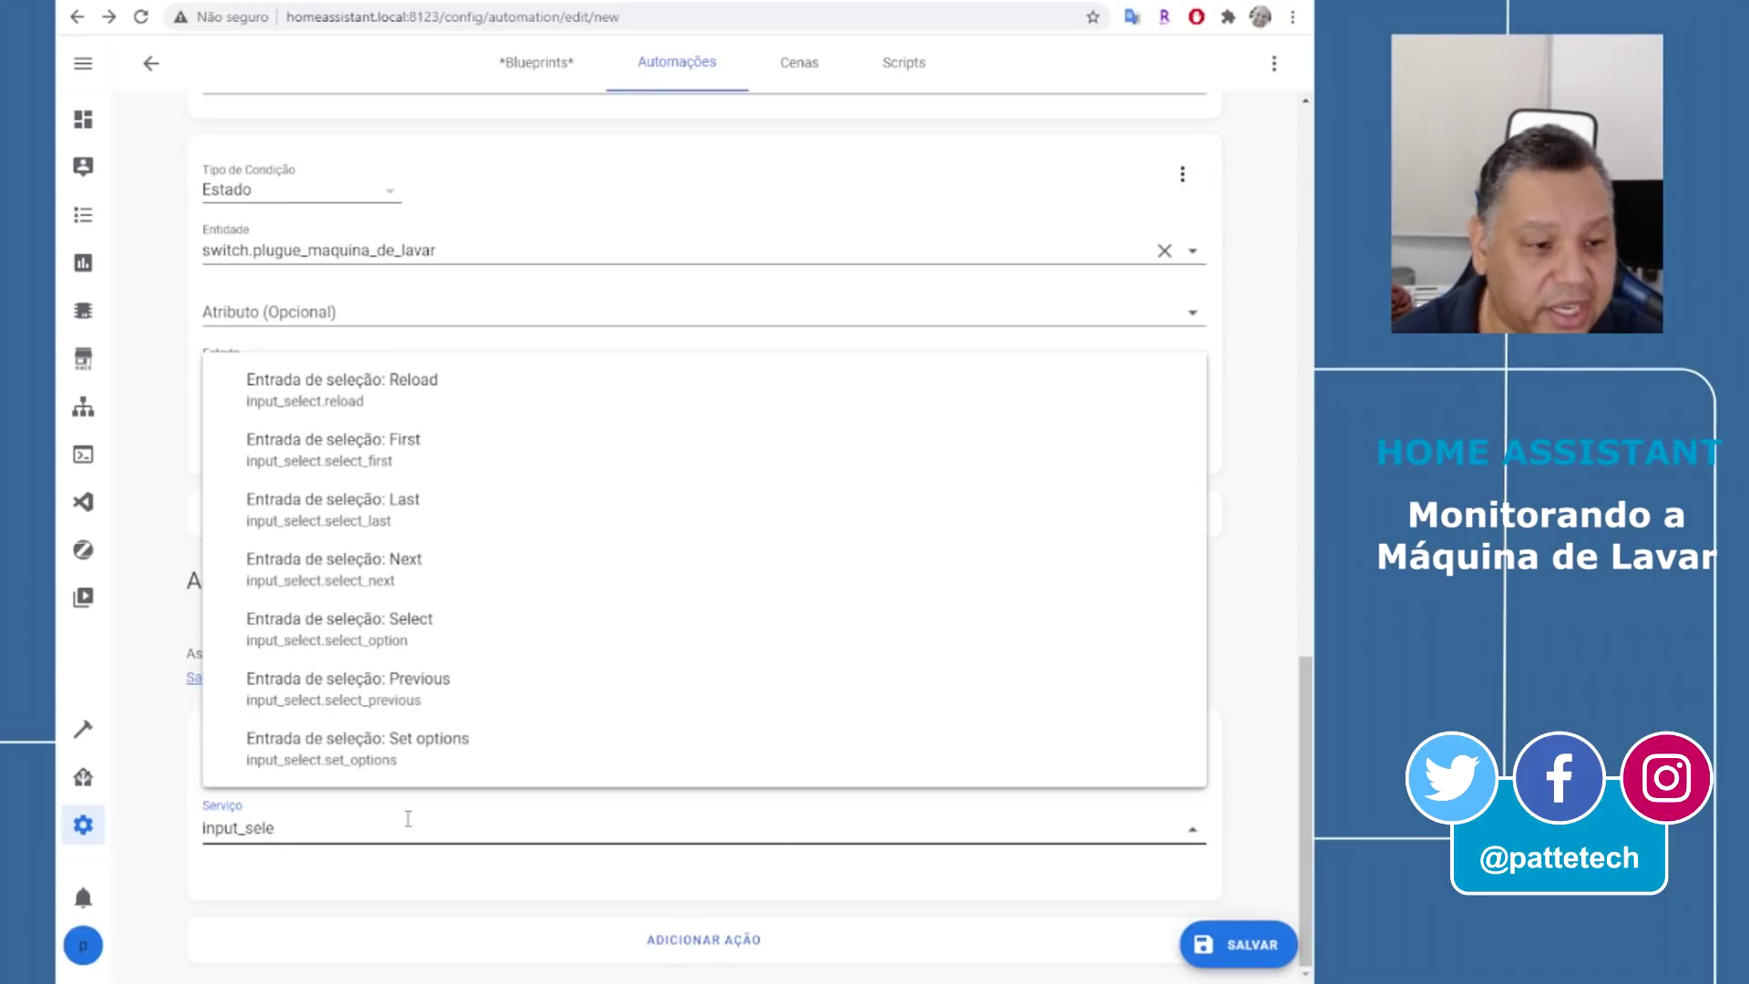
left_click(392, 638)
Target the select action at the Maquina de Lavar entity and set its option to Parada
scroll(911, 774, "down", 2)
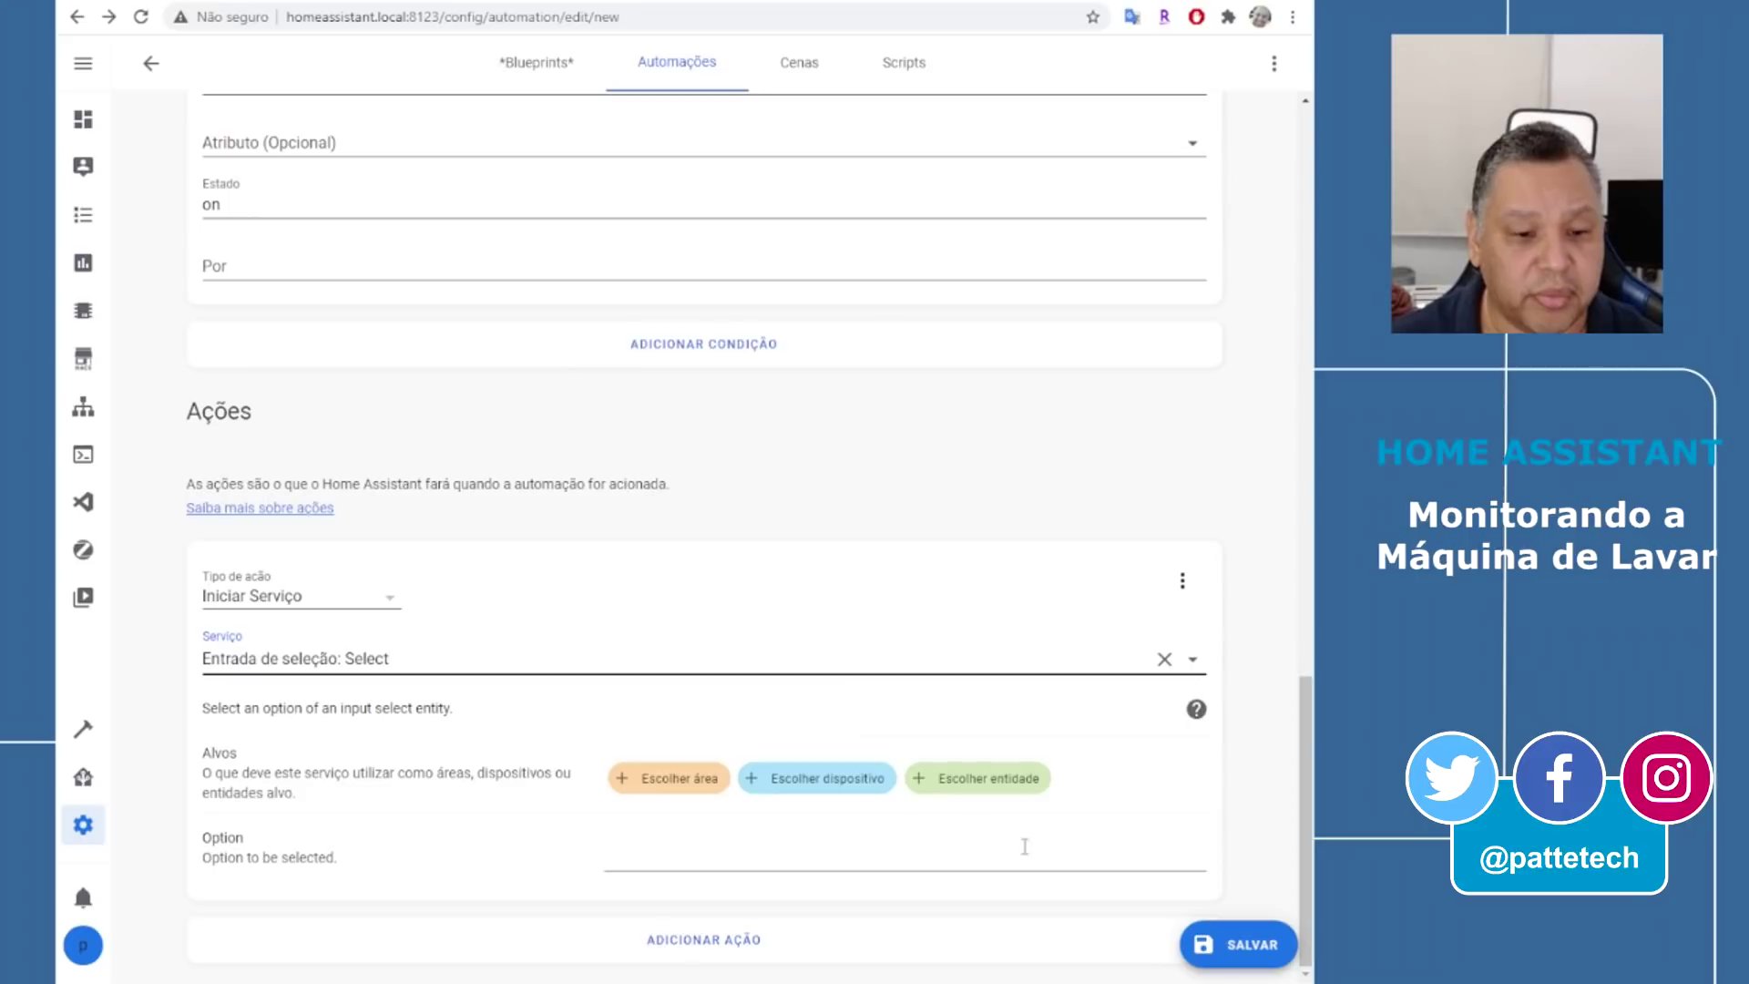
left_click(998, 780)
left_click(783, 707)
left_click(905, 876)
type("Parada")
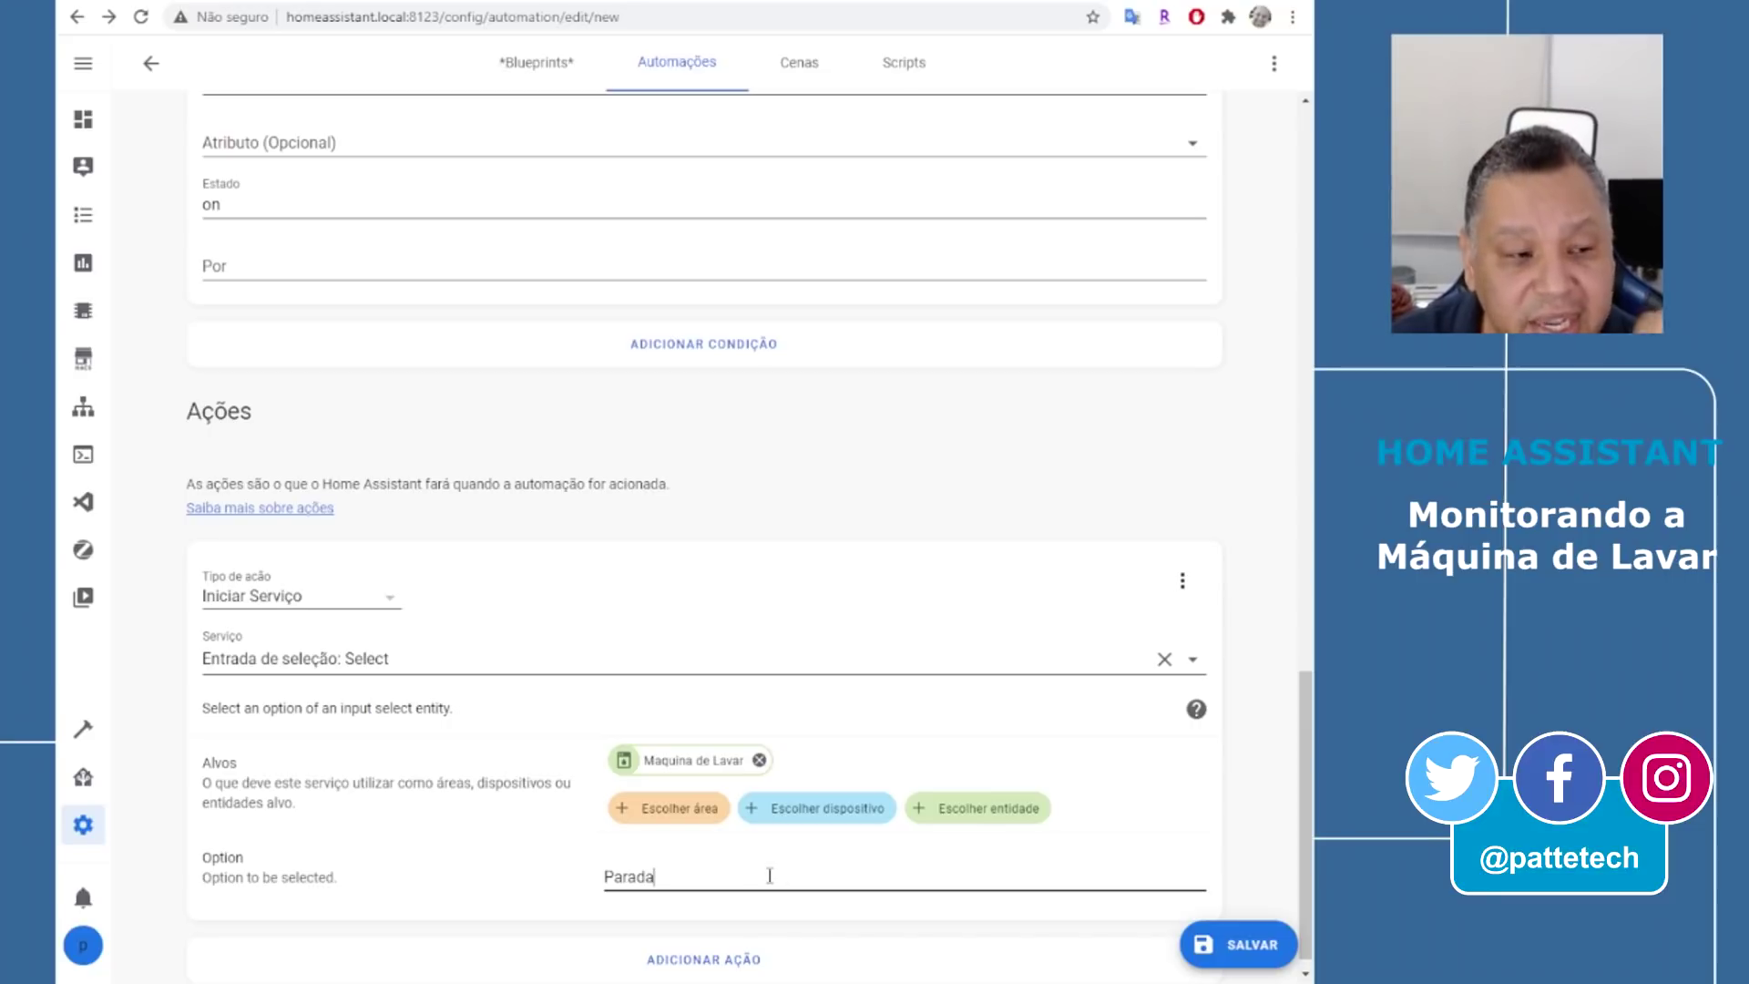
Add a second action of type Iniciar Serviço that calls the notify.alexa_media service
scroll(759, 893, "down", 1)
left_click(761, 956)
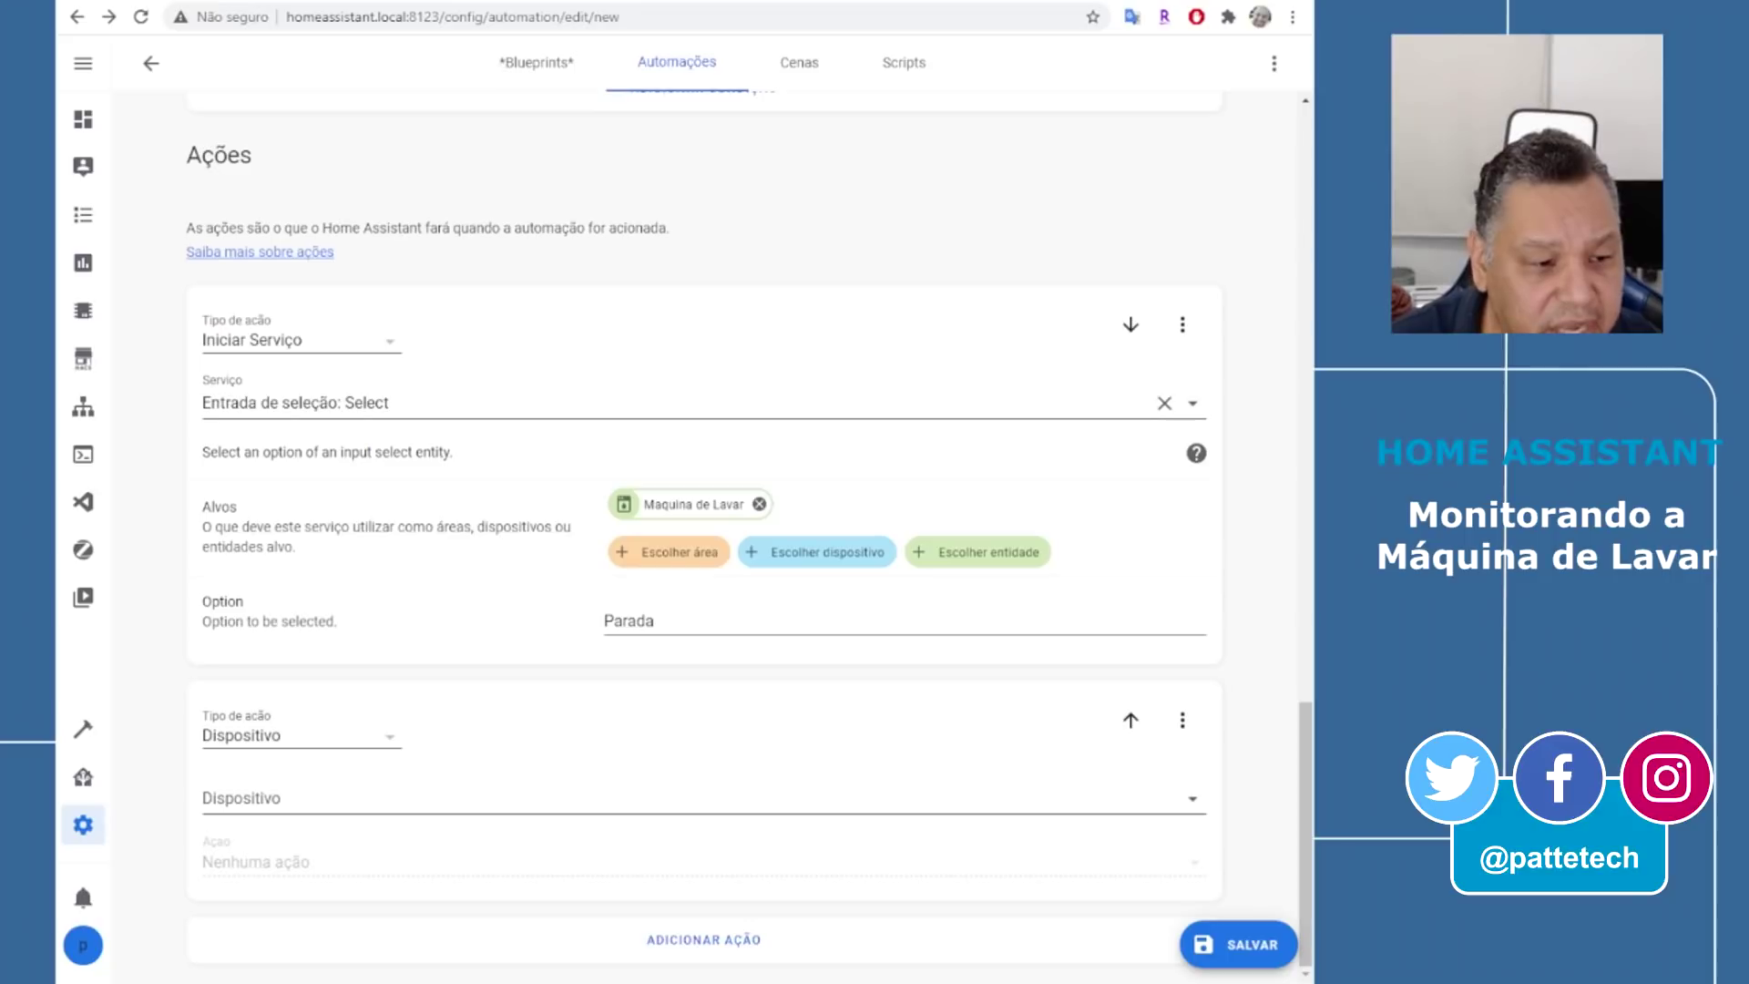
left_click(308, 734)
left_click(308, 725)
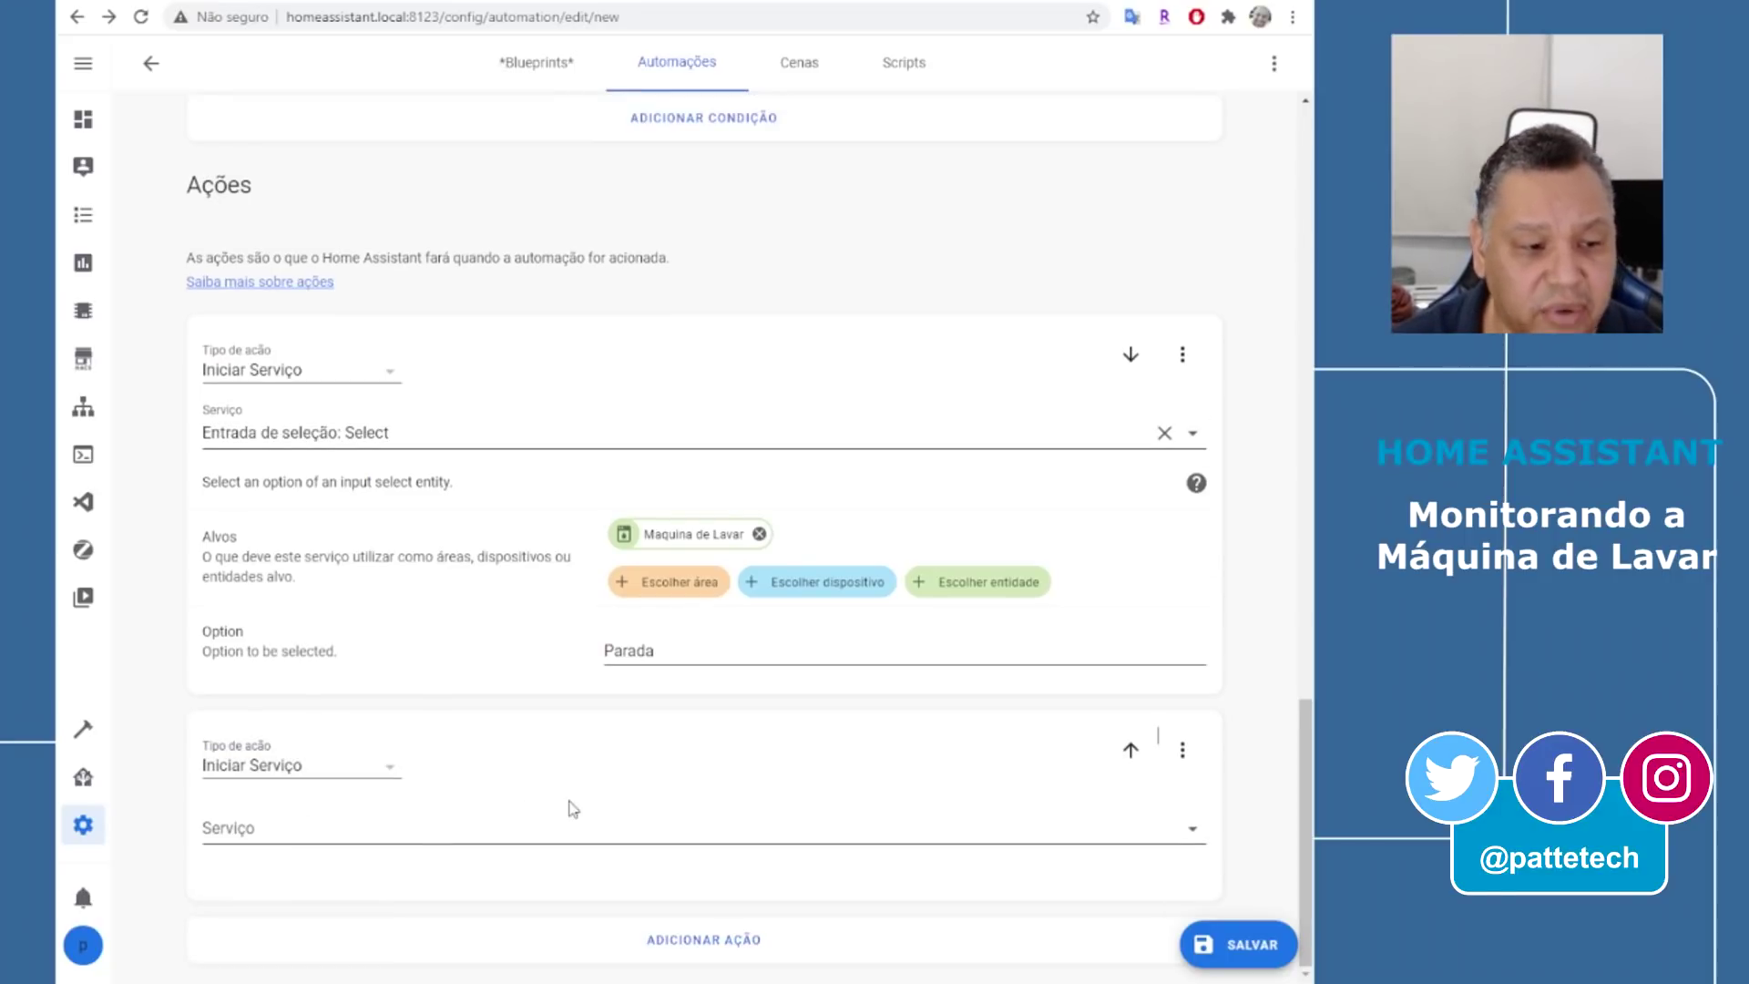
left_click(620, 821)
type("notify")
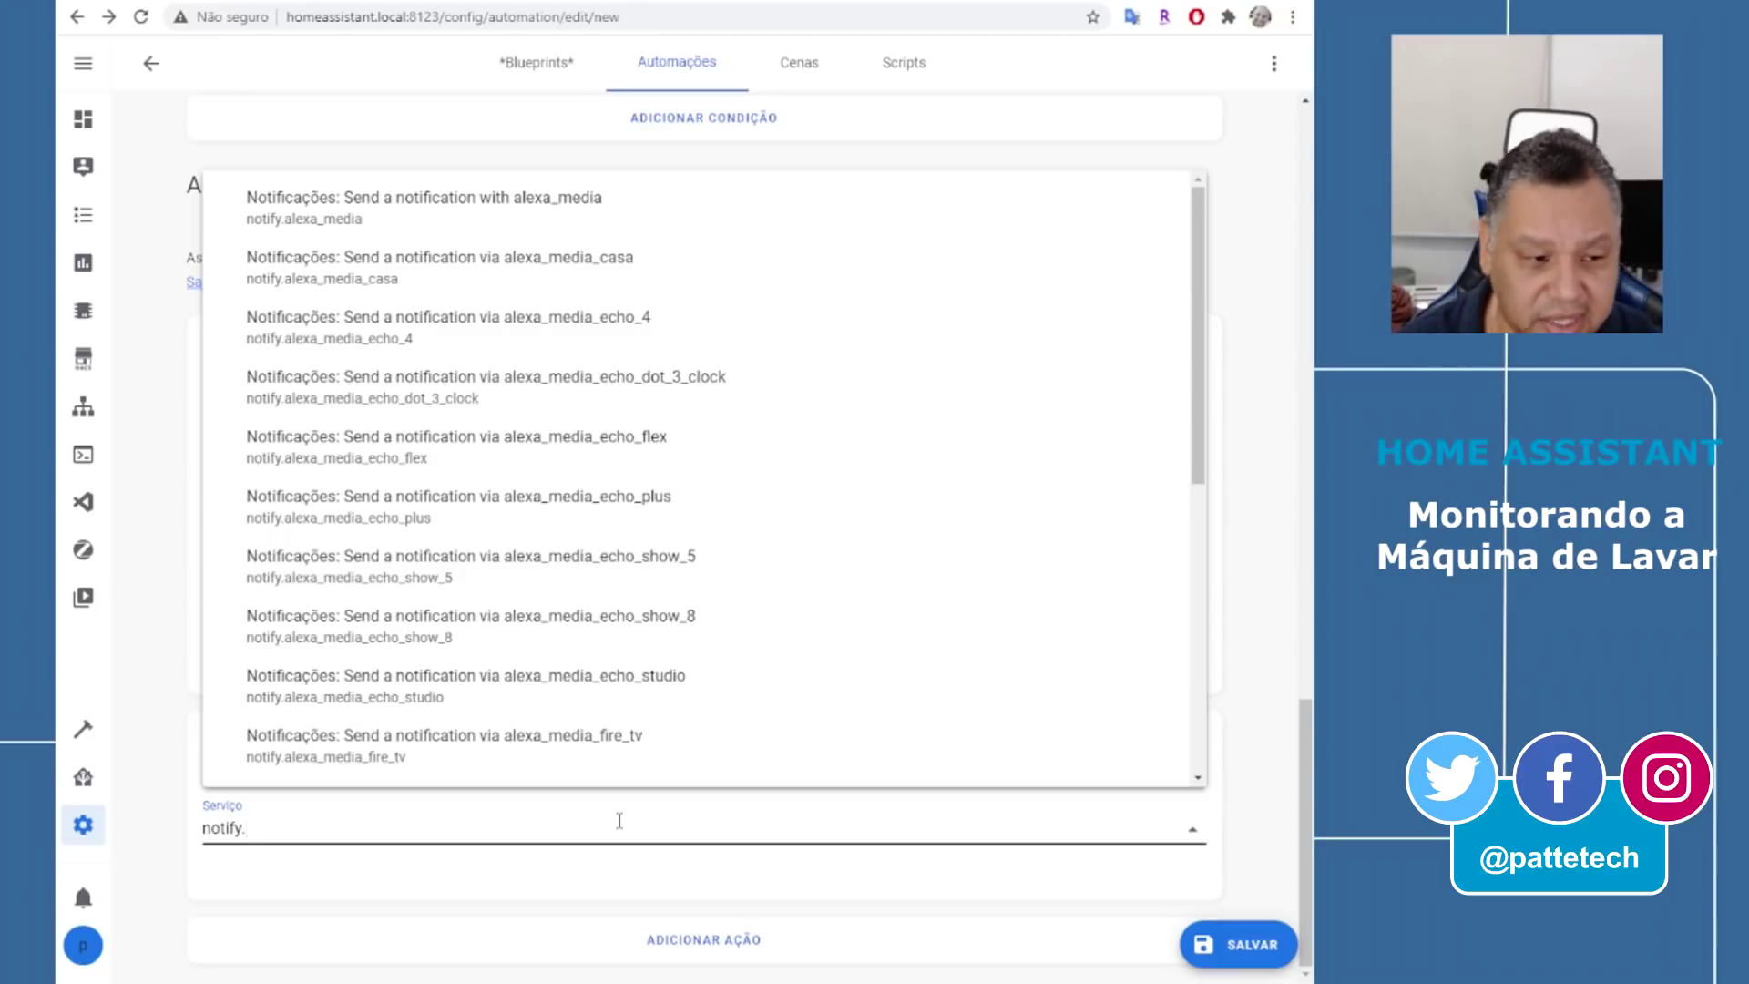
type(".alexa_media")
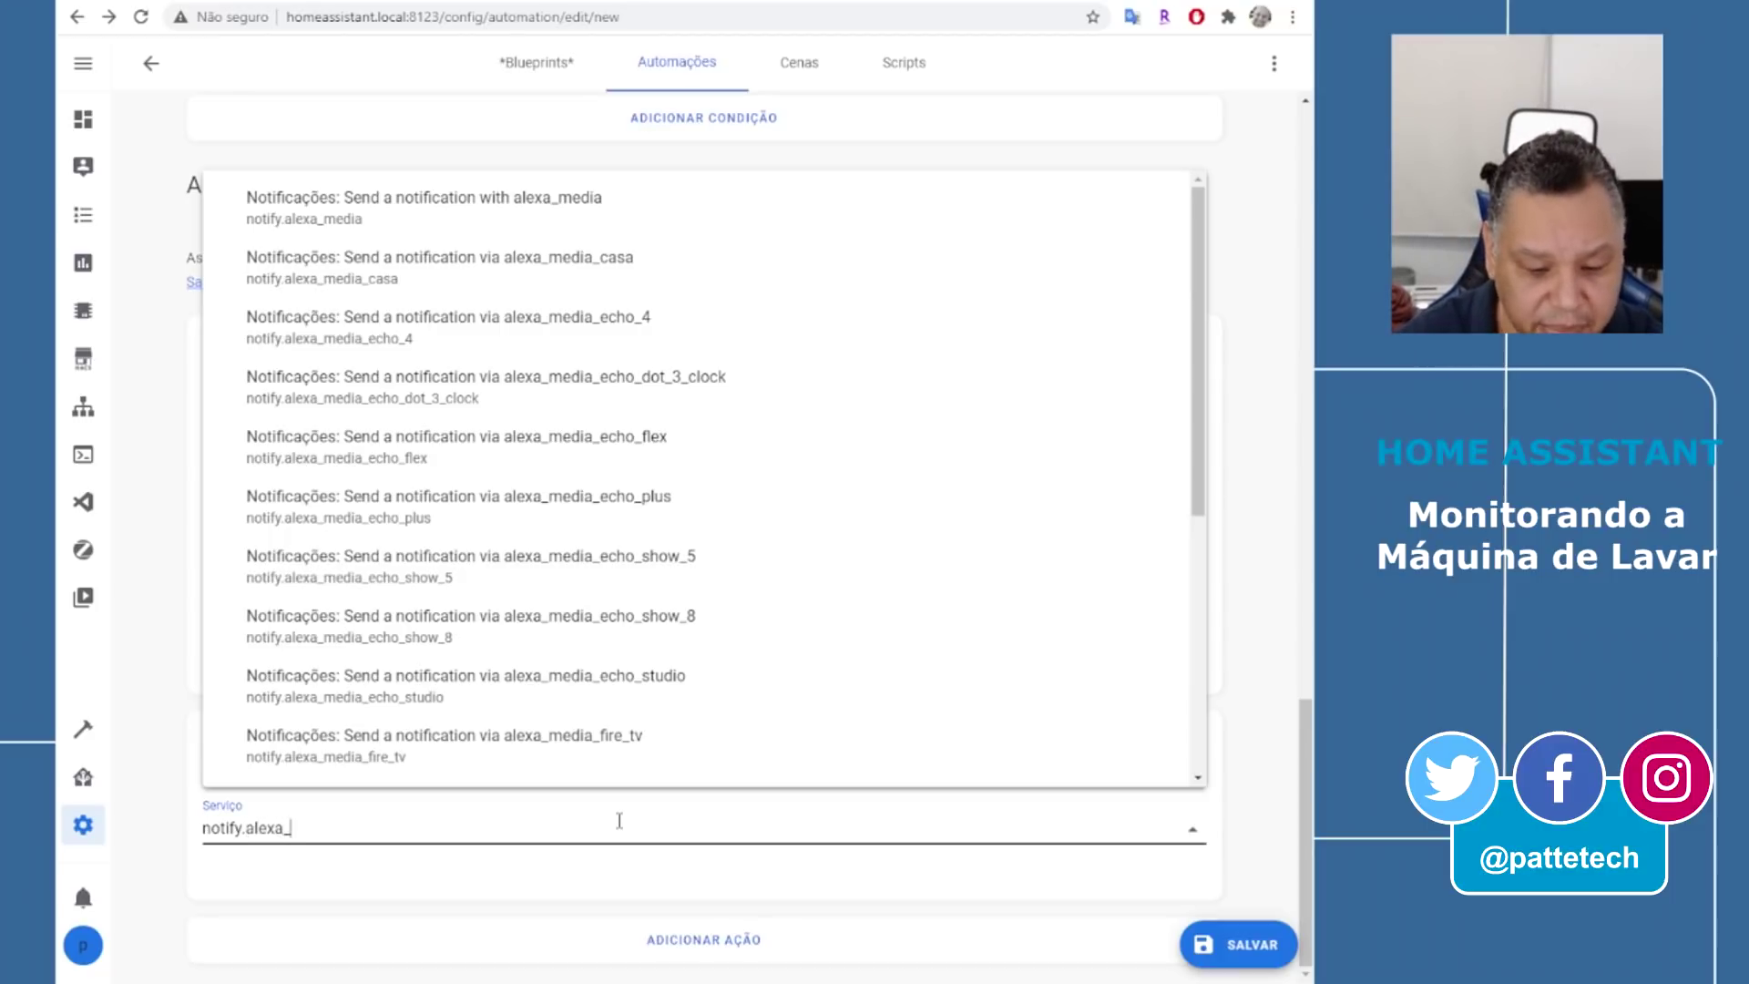
key("Return")
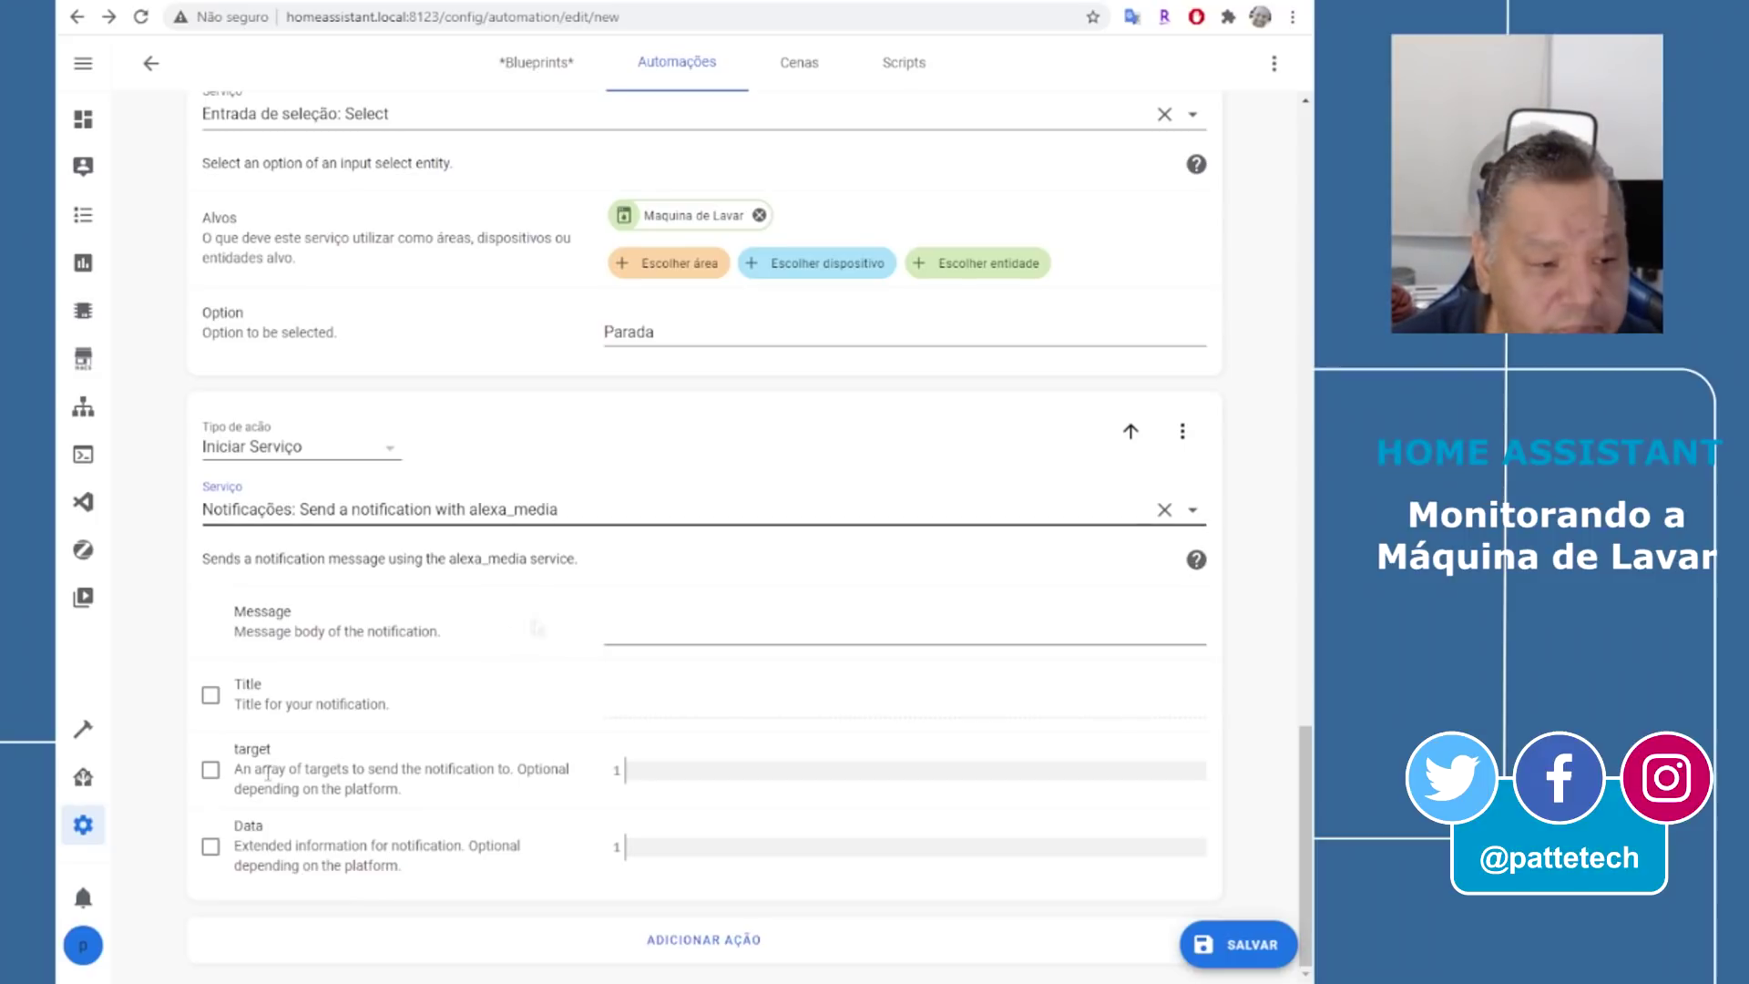
Set the Alexa notification's message to "A máquina de lavar finalizou!" and enable its target with "- media_player.echo_4"
left_click(681, 630)
type("A máquina de lavar finalizou!")
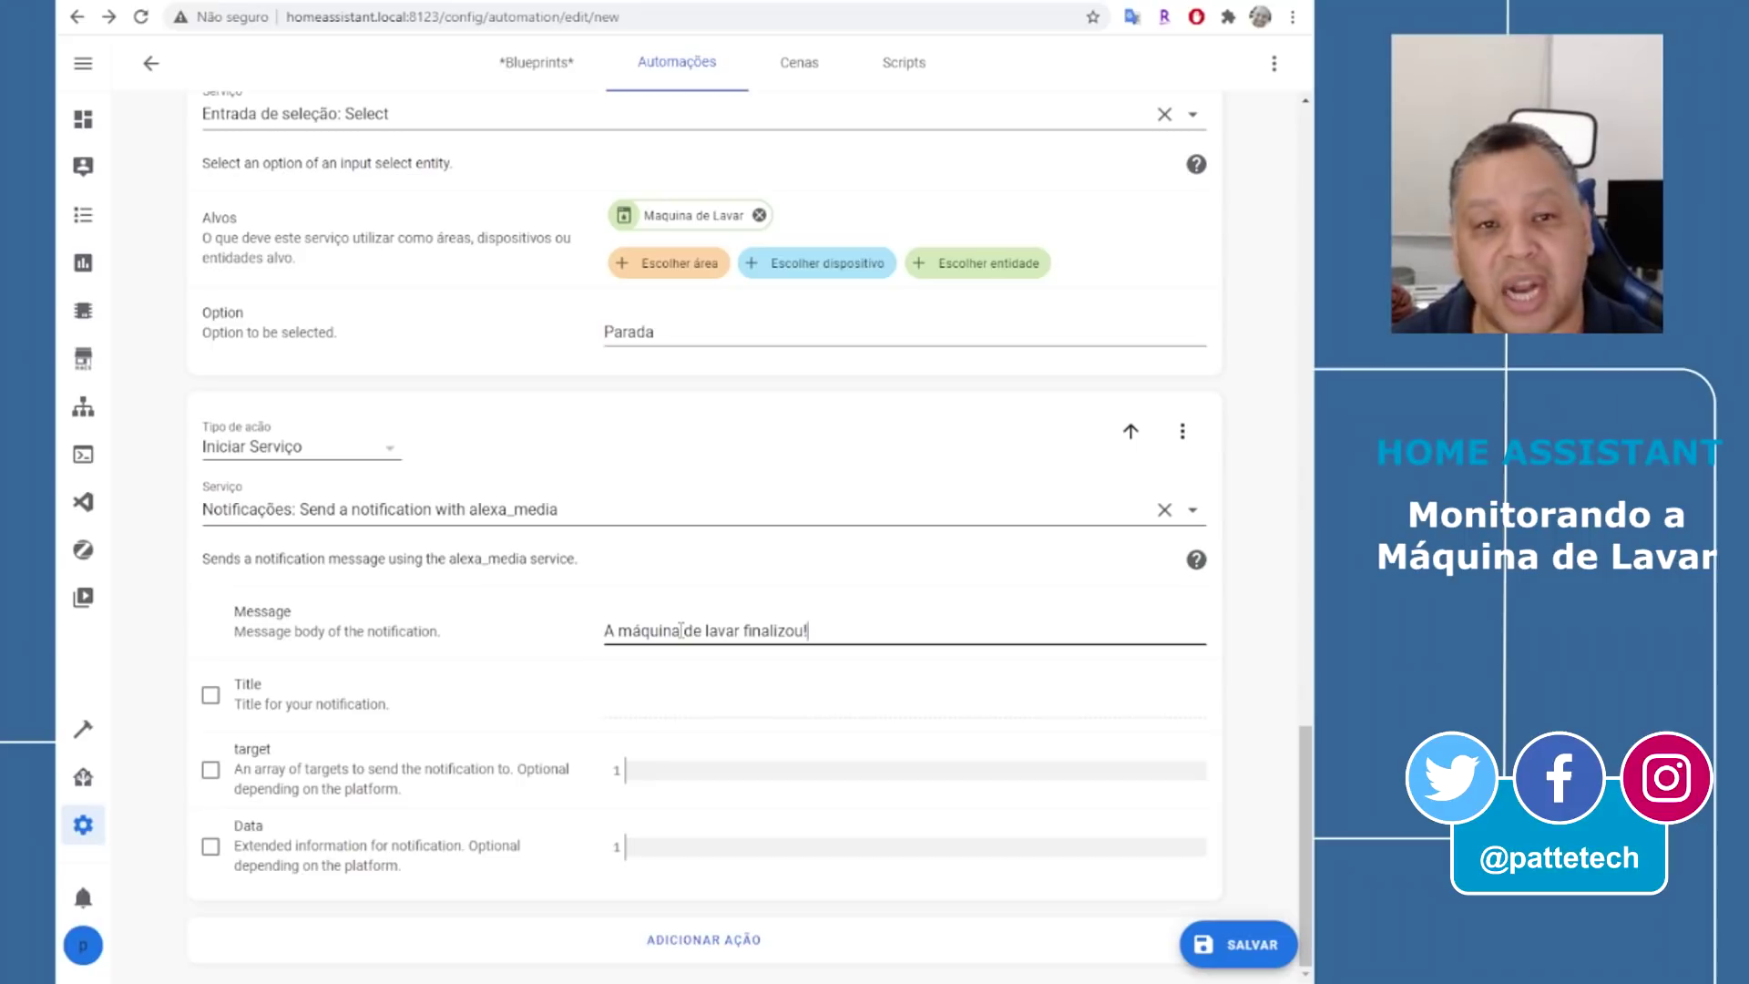
left_click(208, 777)
left_click(649, 771)
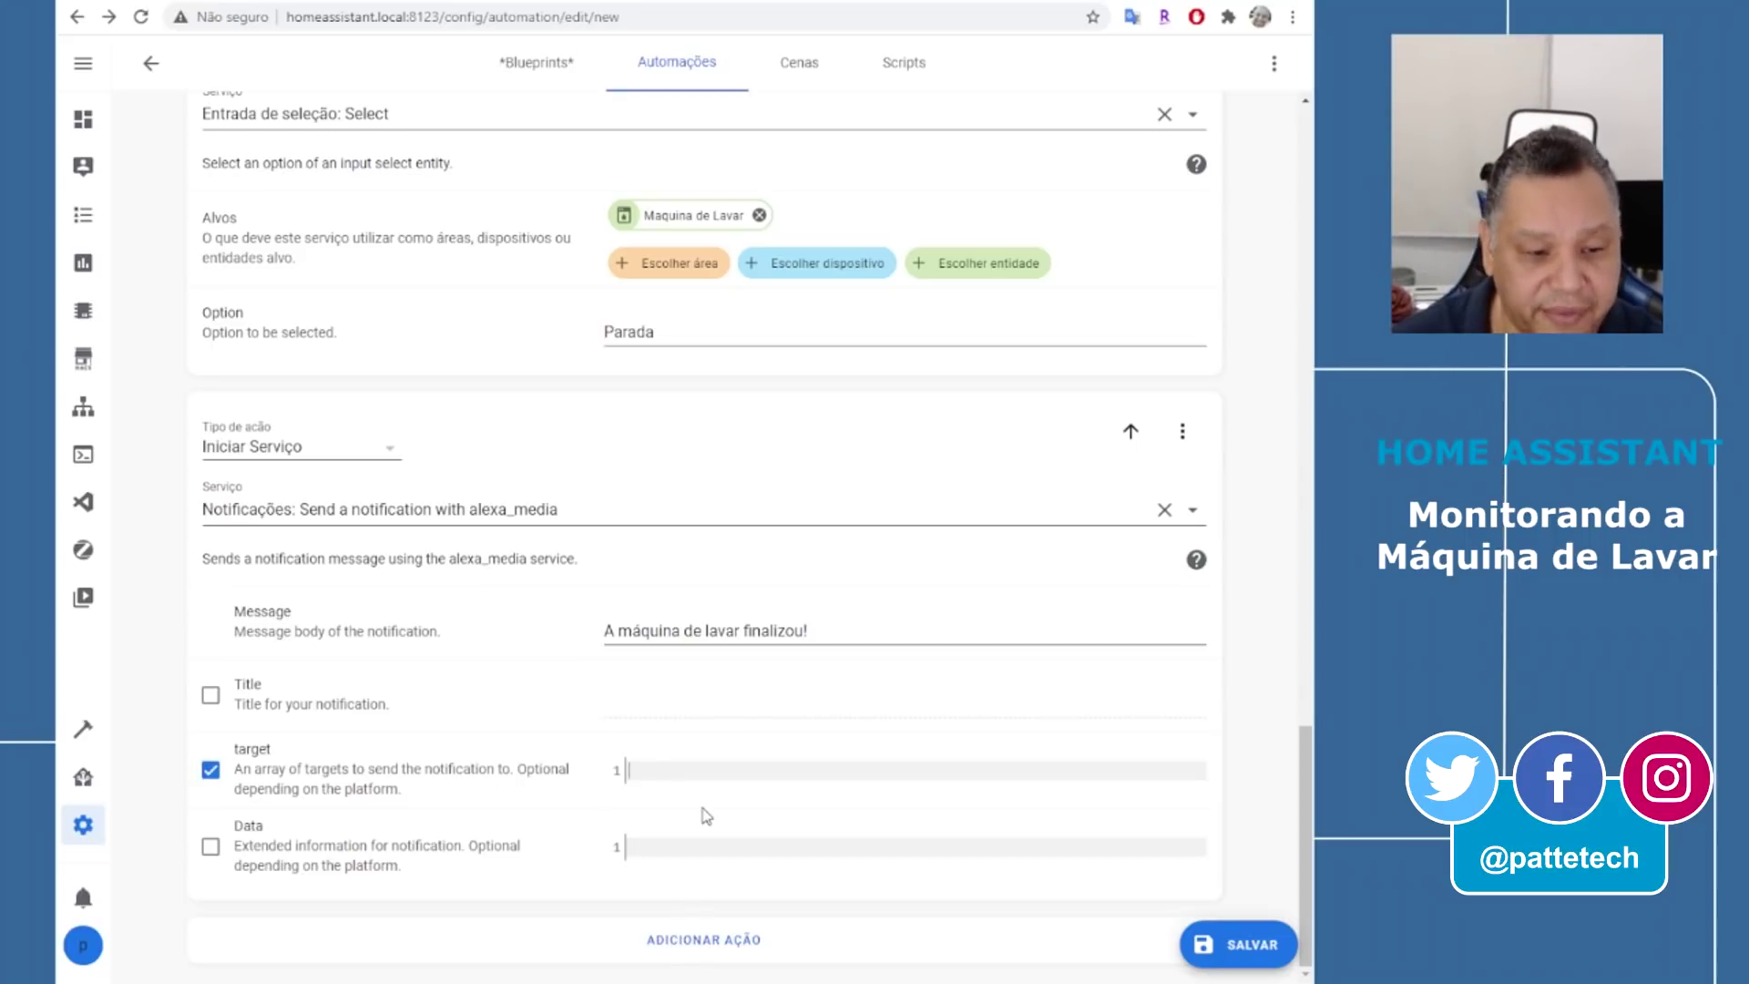
type("-")
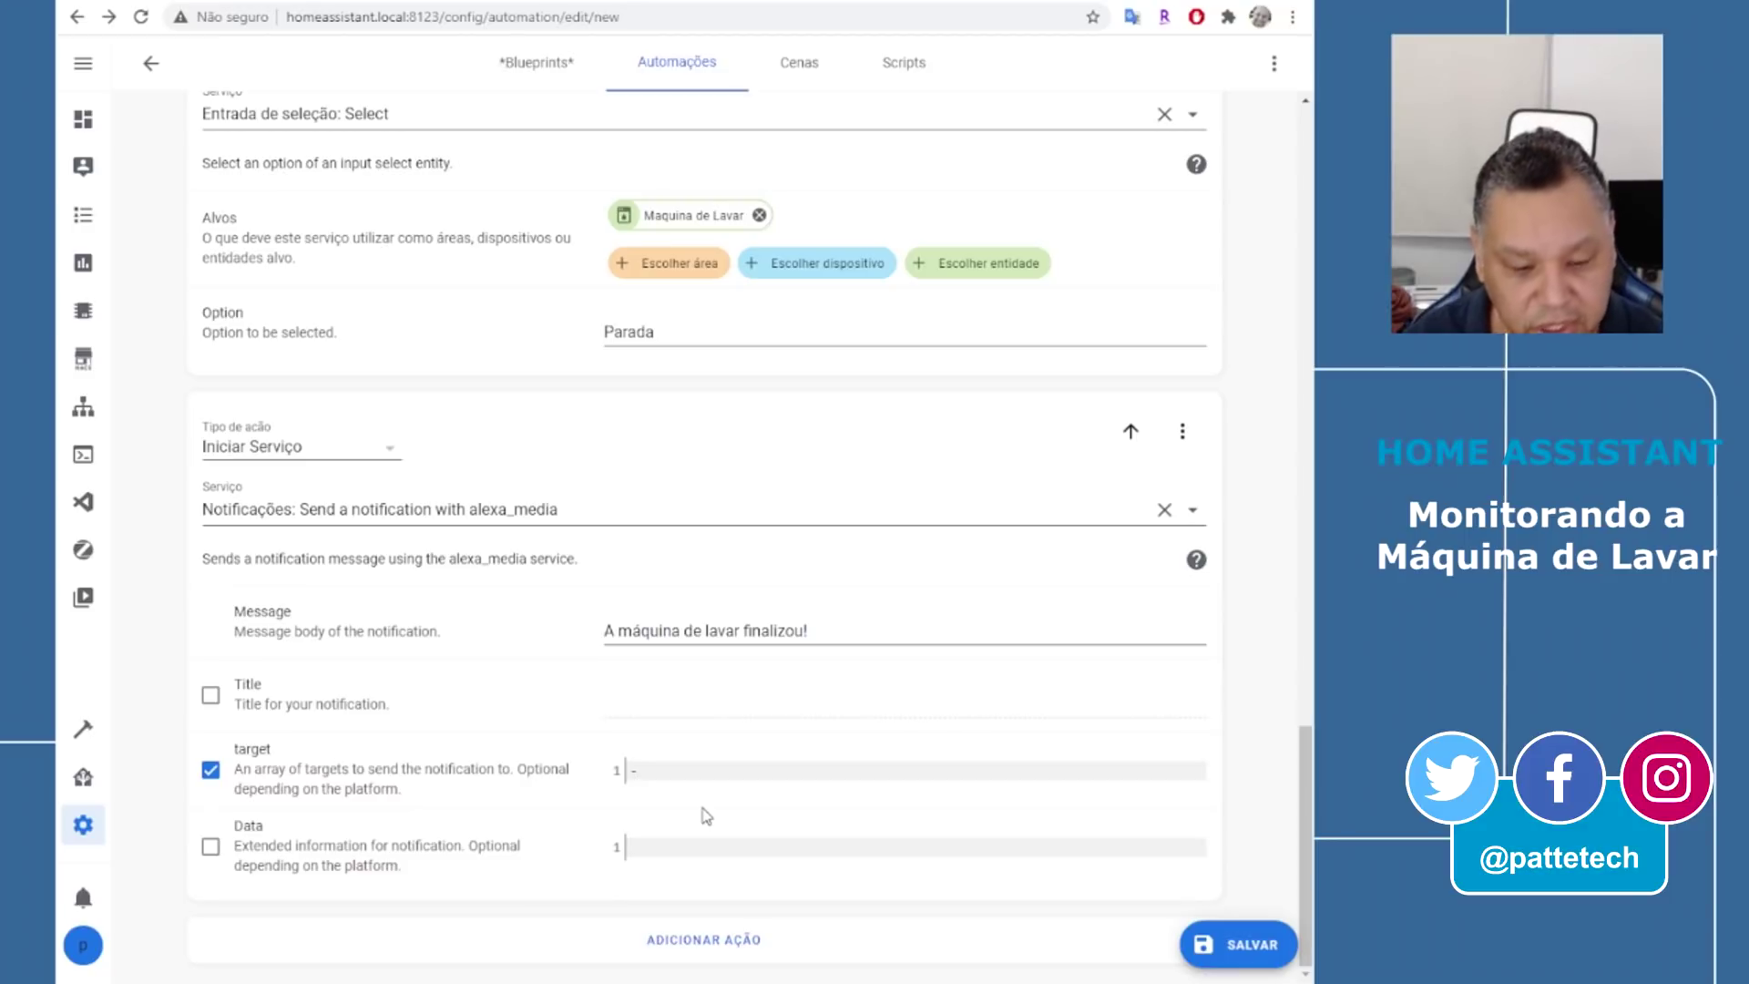
type(" media_player")
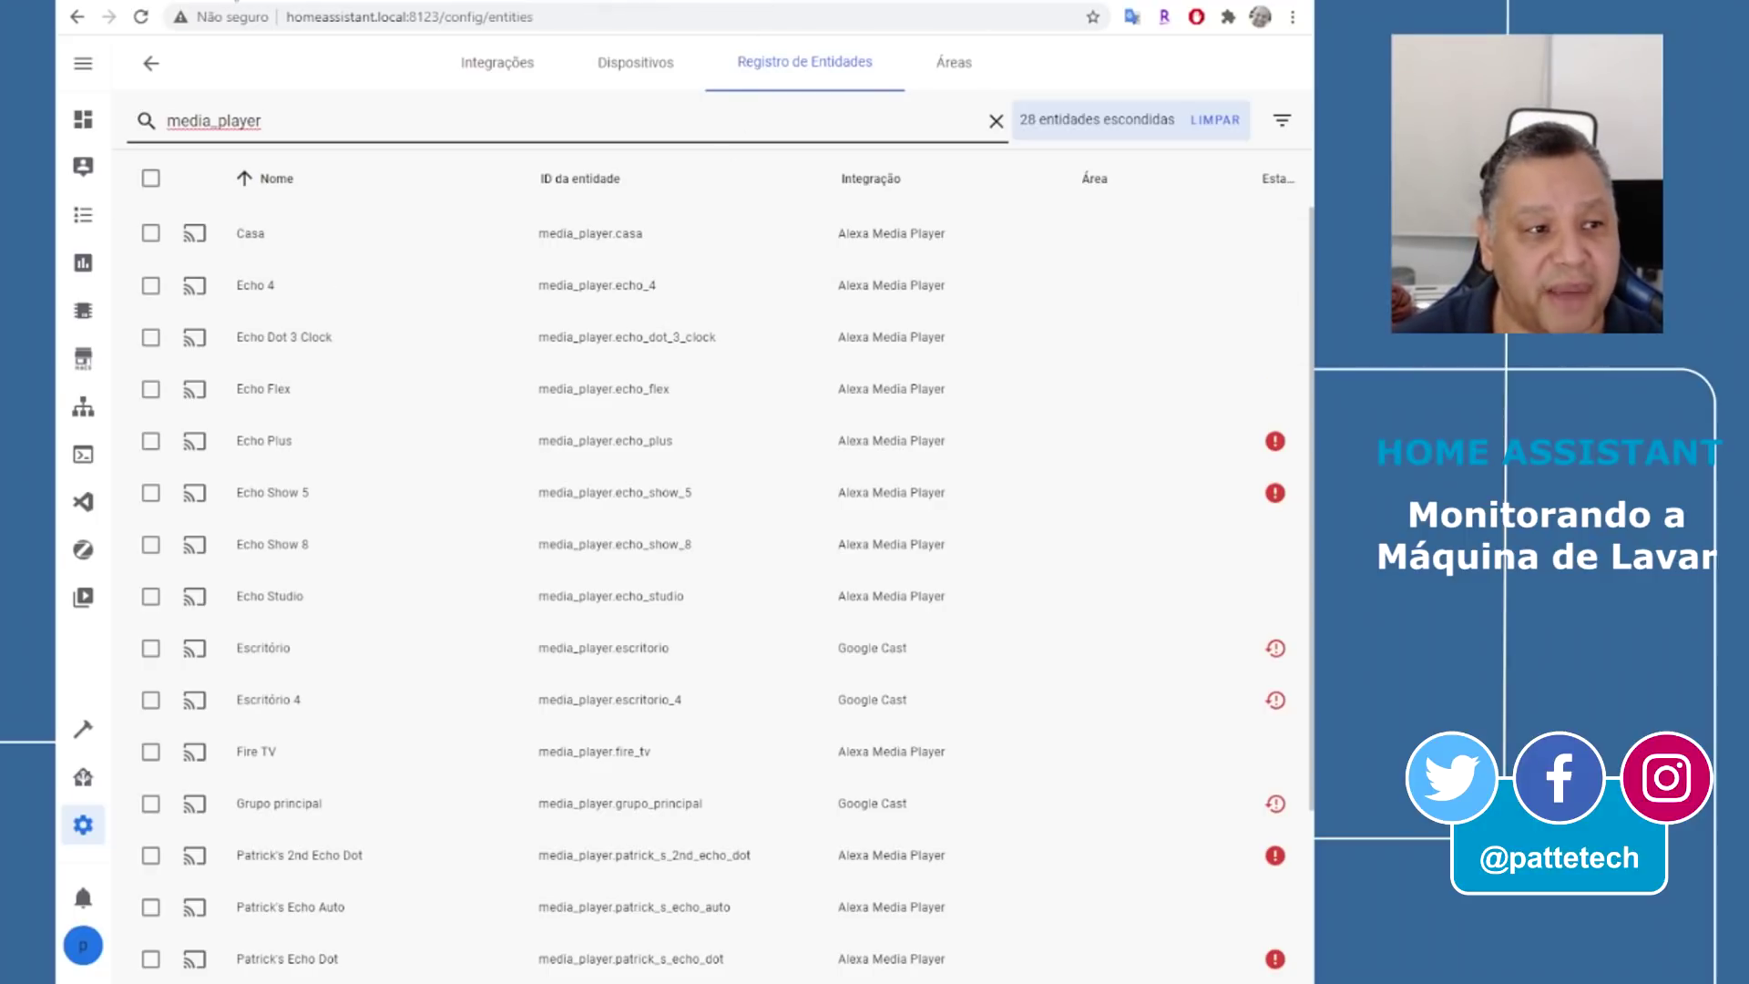
left_click(765, 5)
type("echo_4")
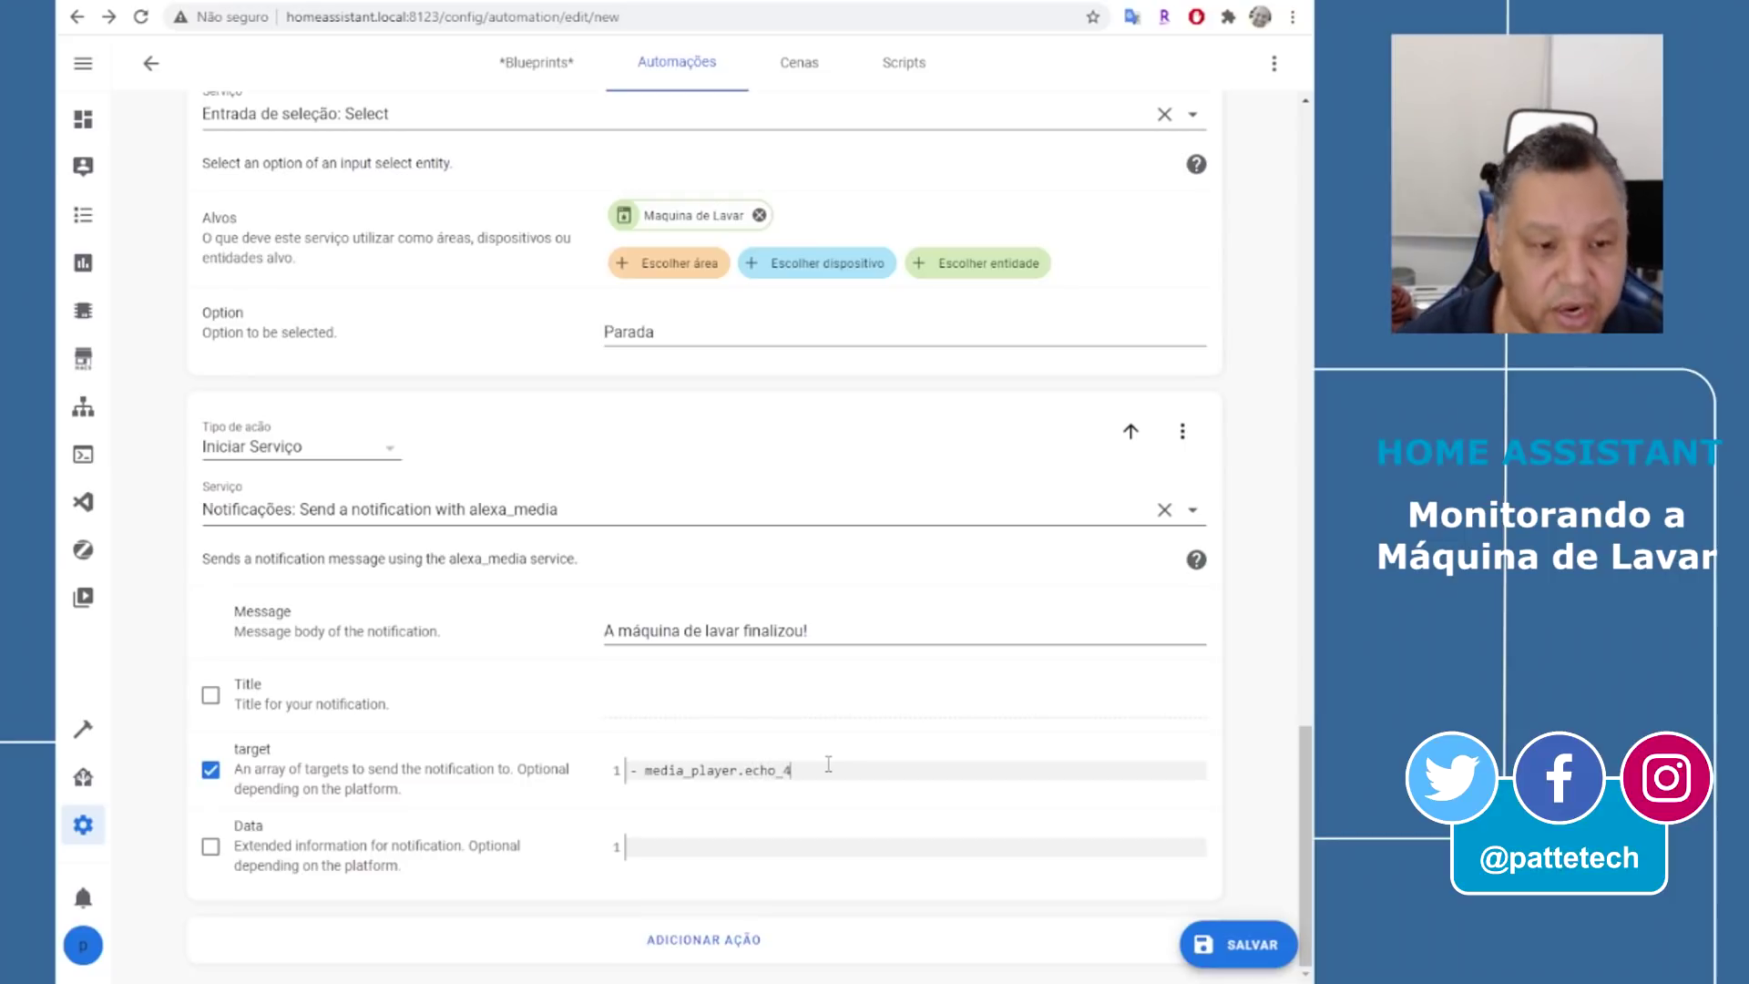
Enable the Alexa notification's extended data and enter "type: announce"
left_click(210, 847)
left_click(724, 842)
type("type")
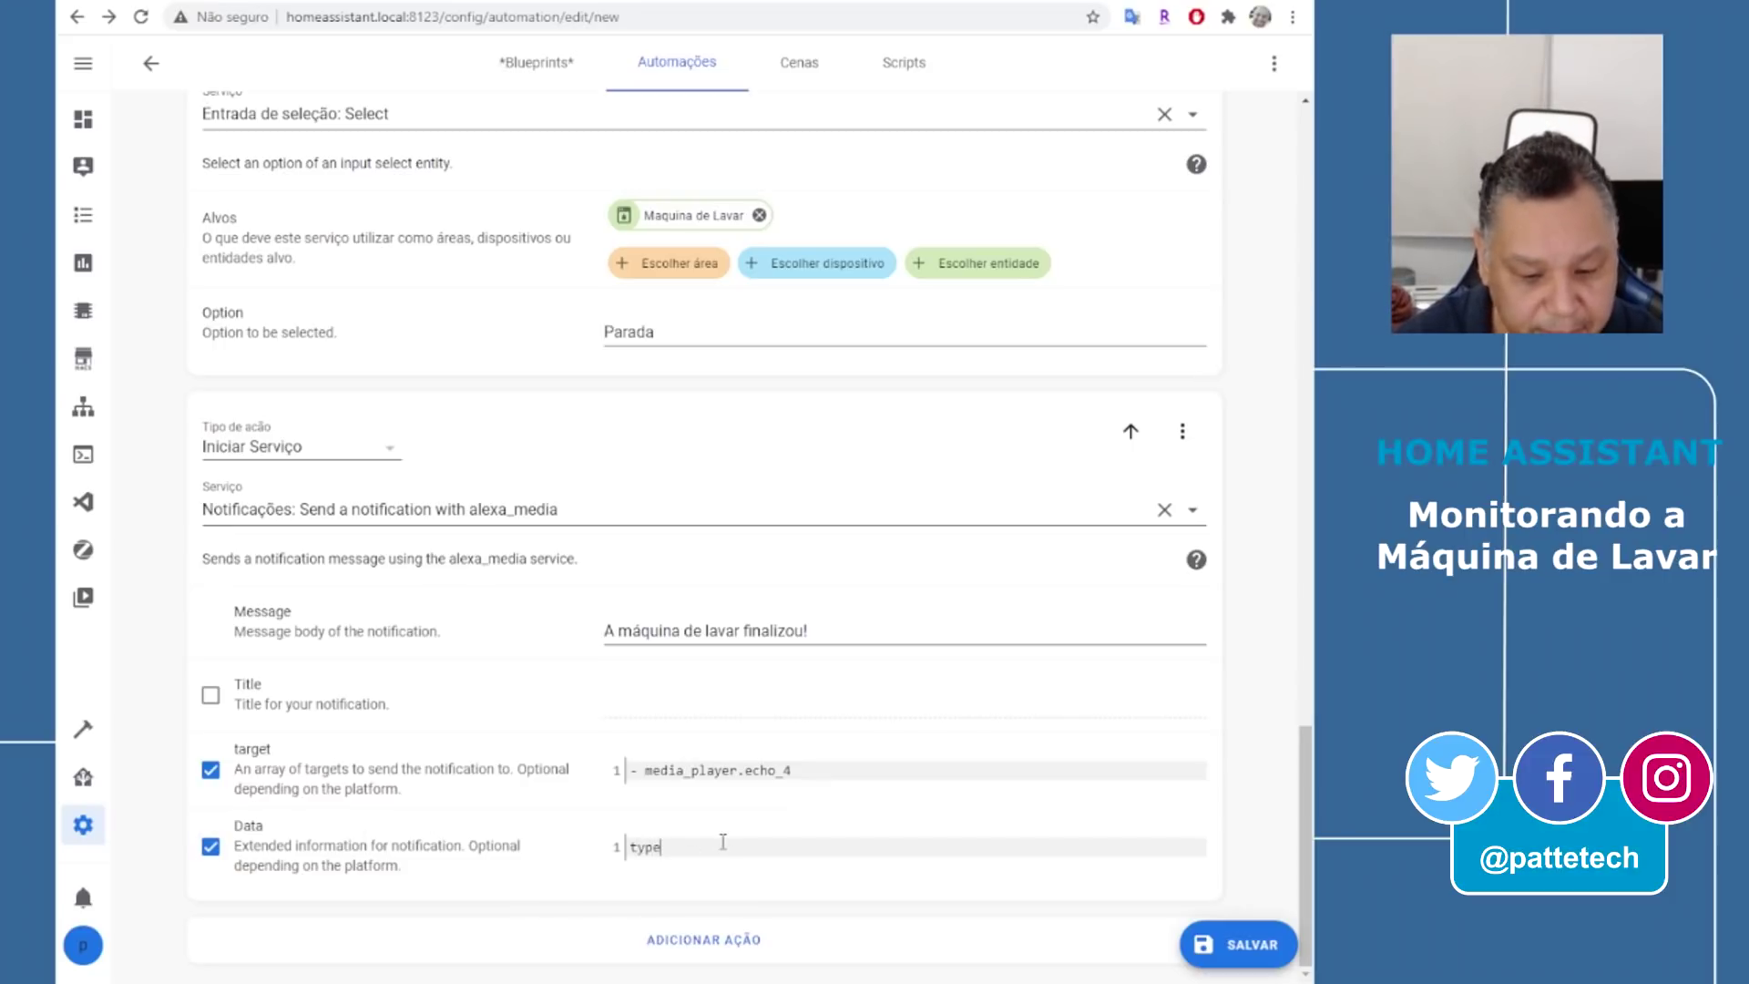
type(": ann")
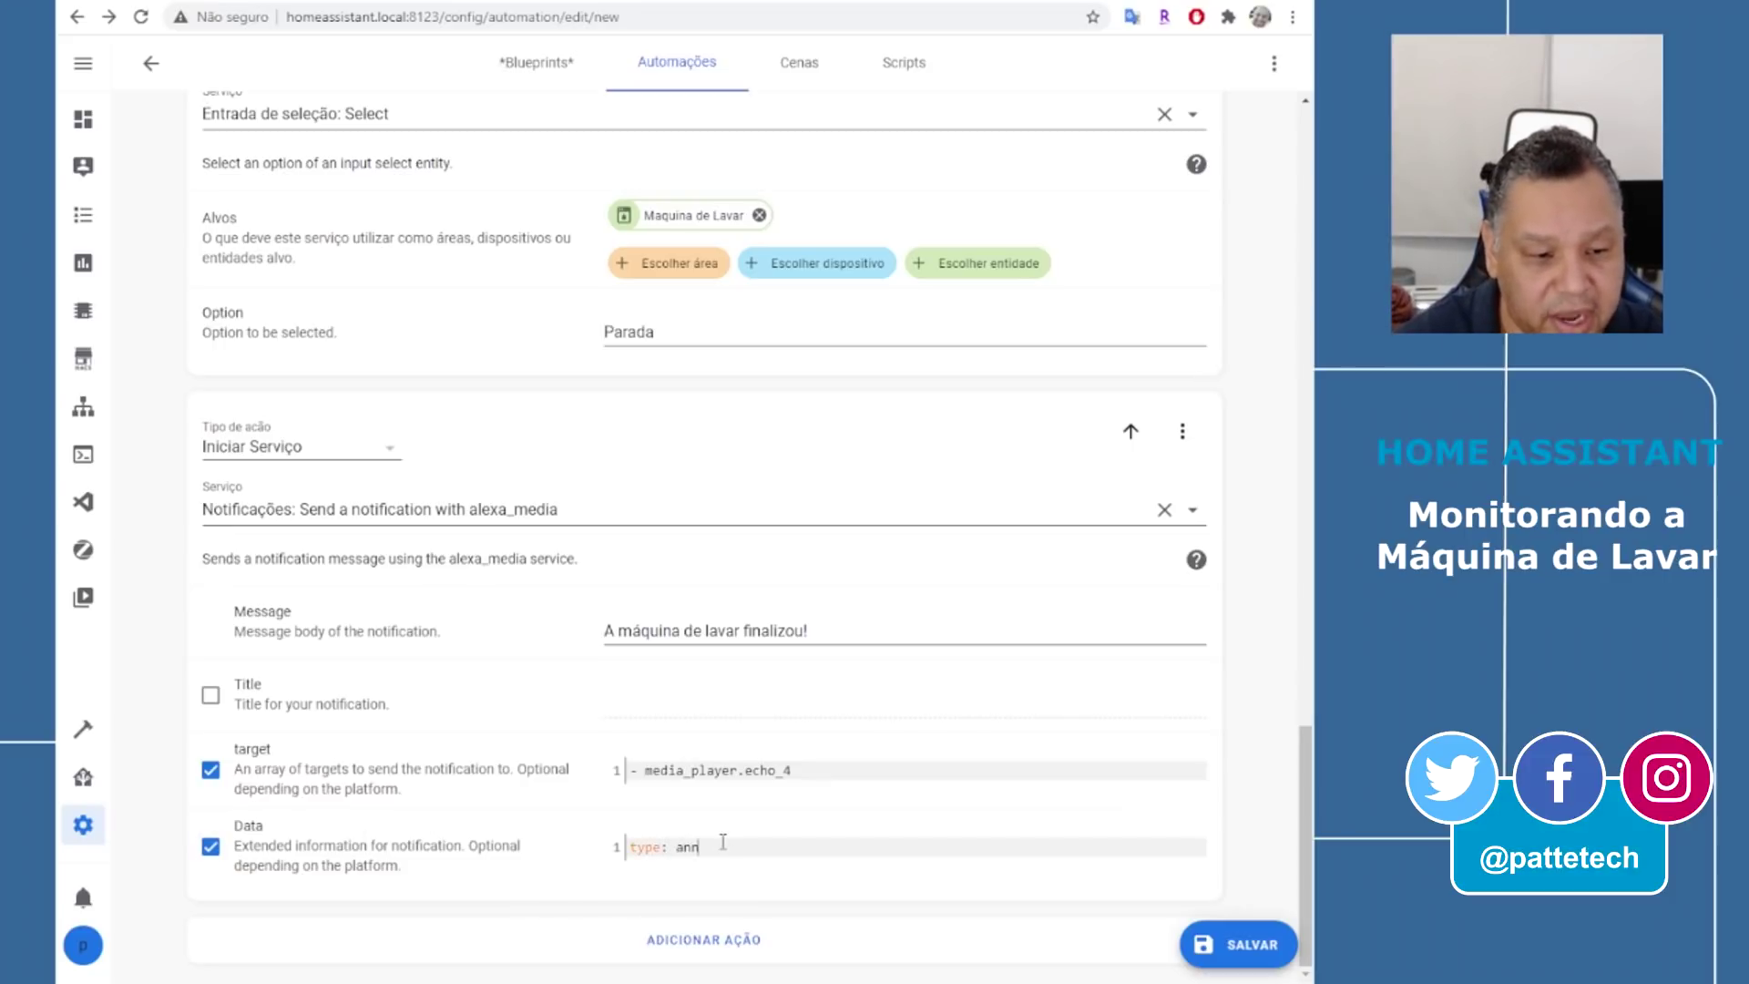
type("ounce")
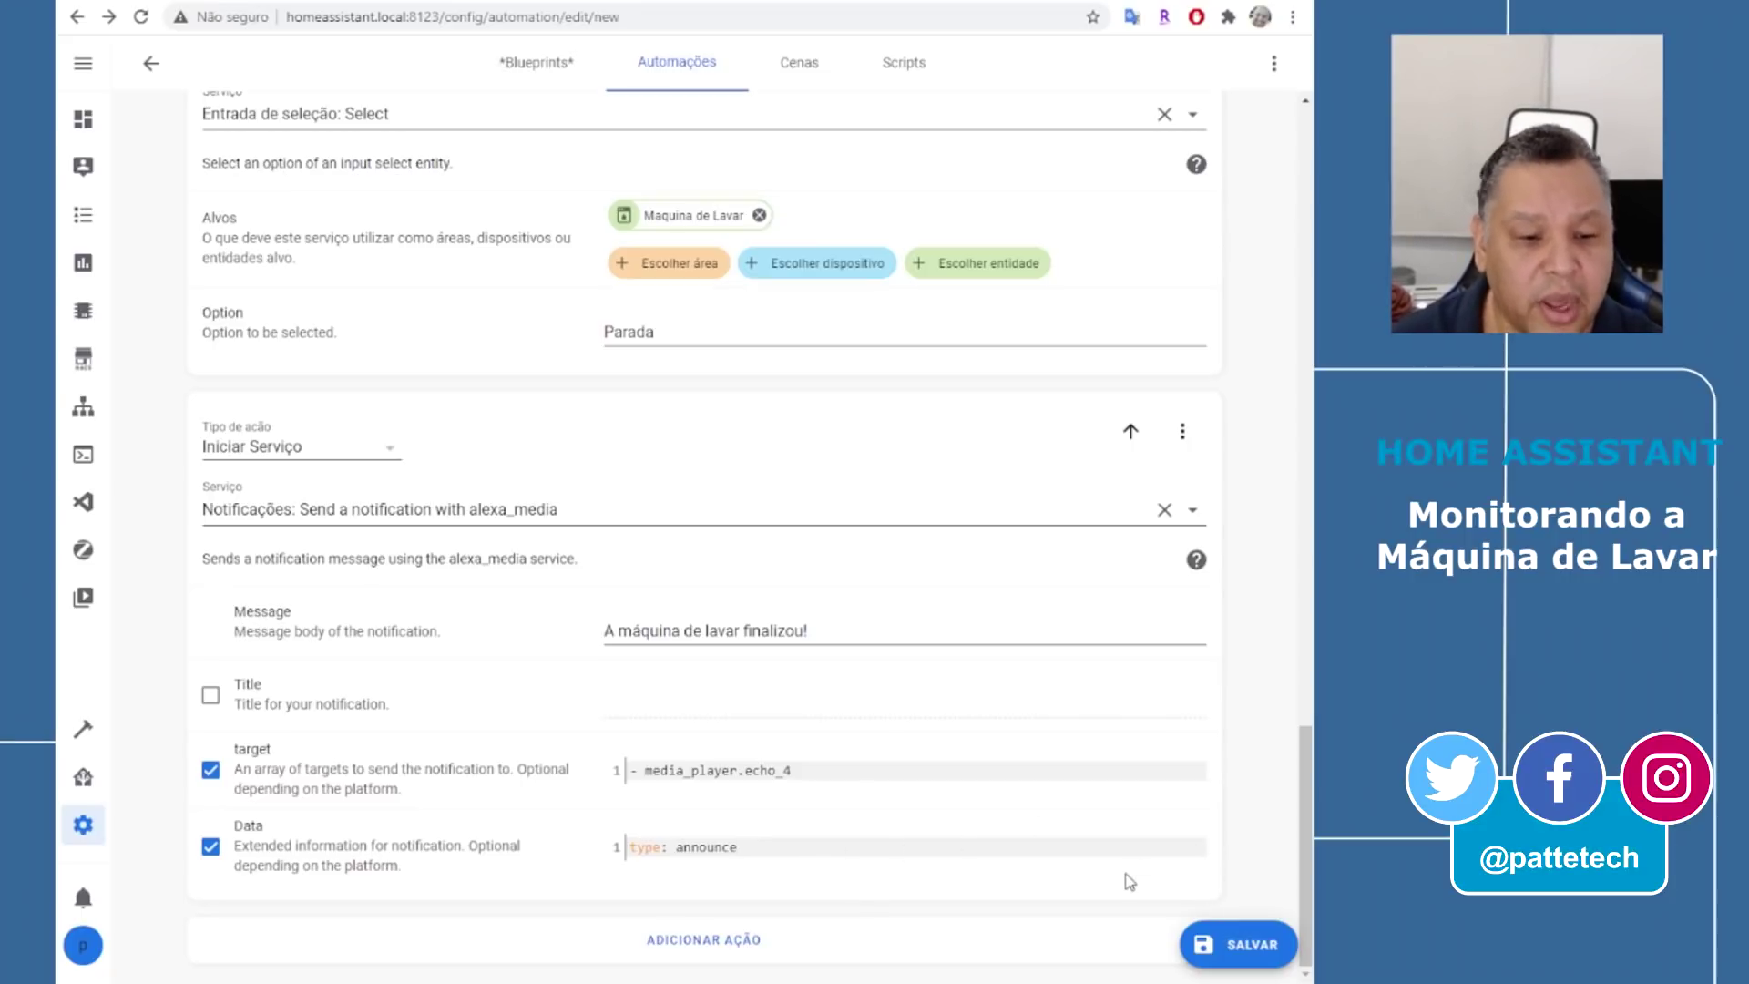
Add a third action of type Iniciar Serviço below the Alexa notification
left_click(703, 940)
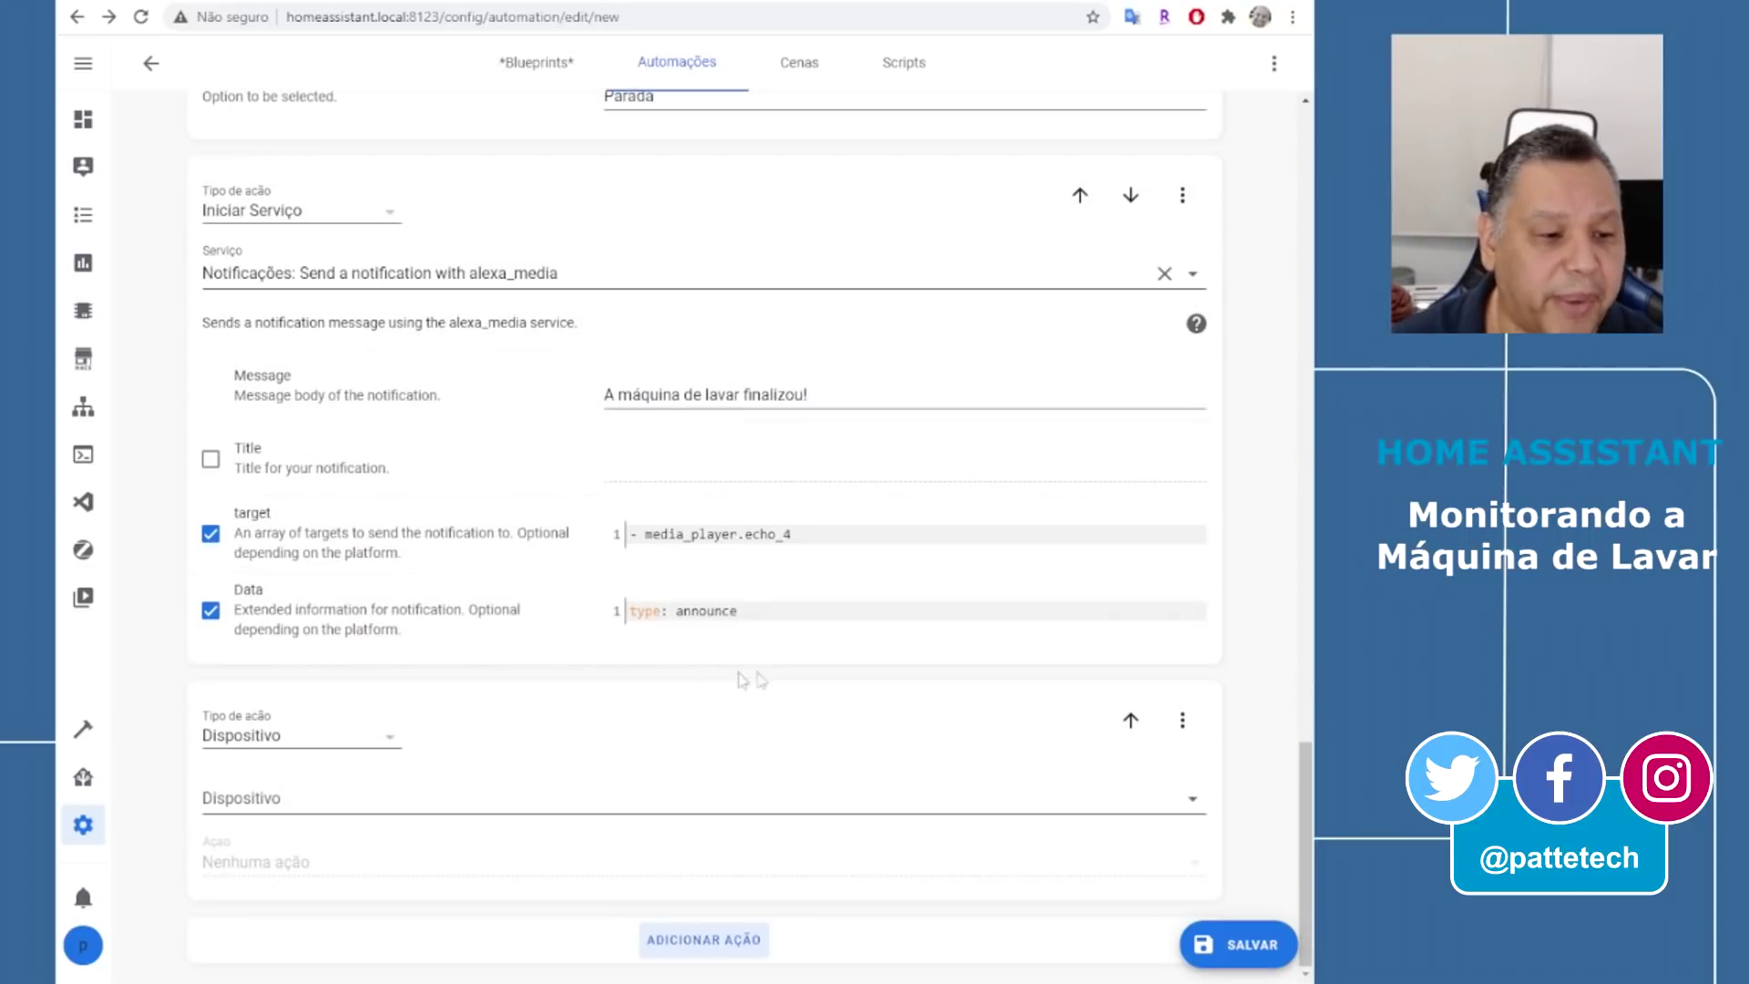
left_click(346, 738)
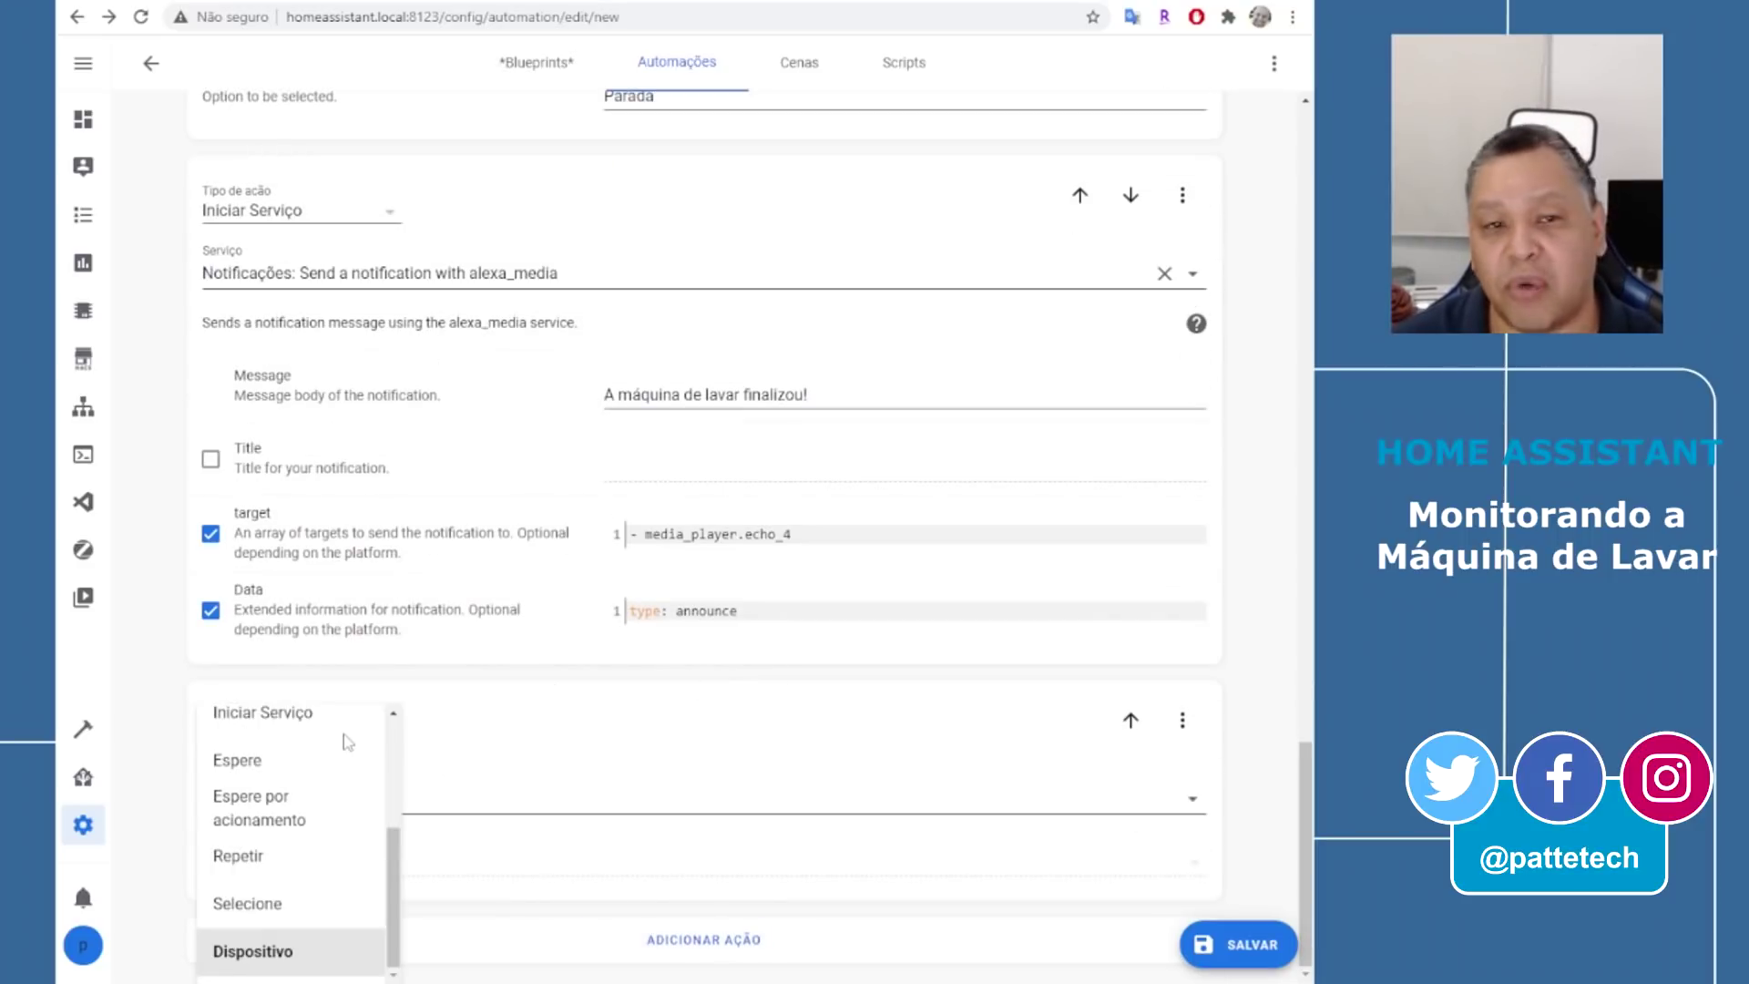
scroll(337, 832, "up", 3)
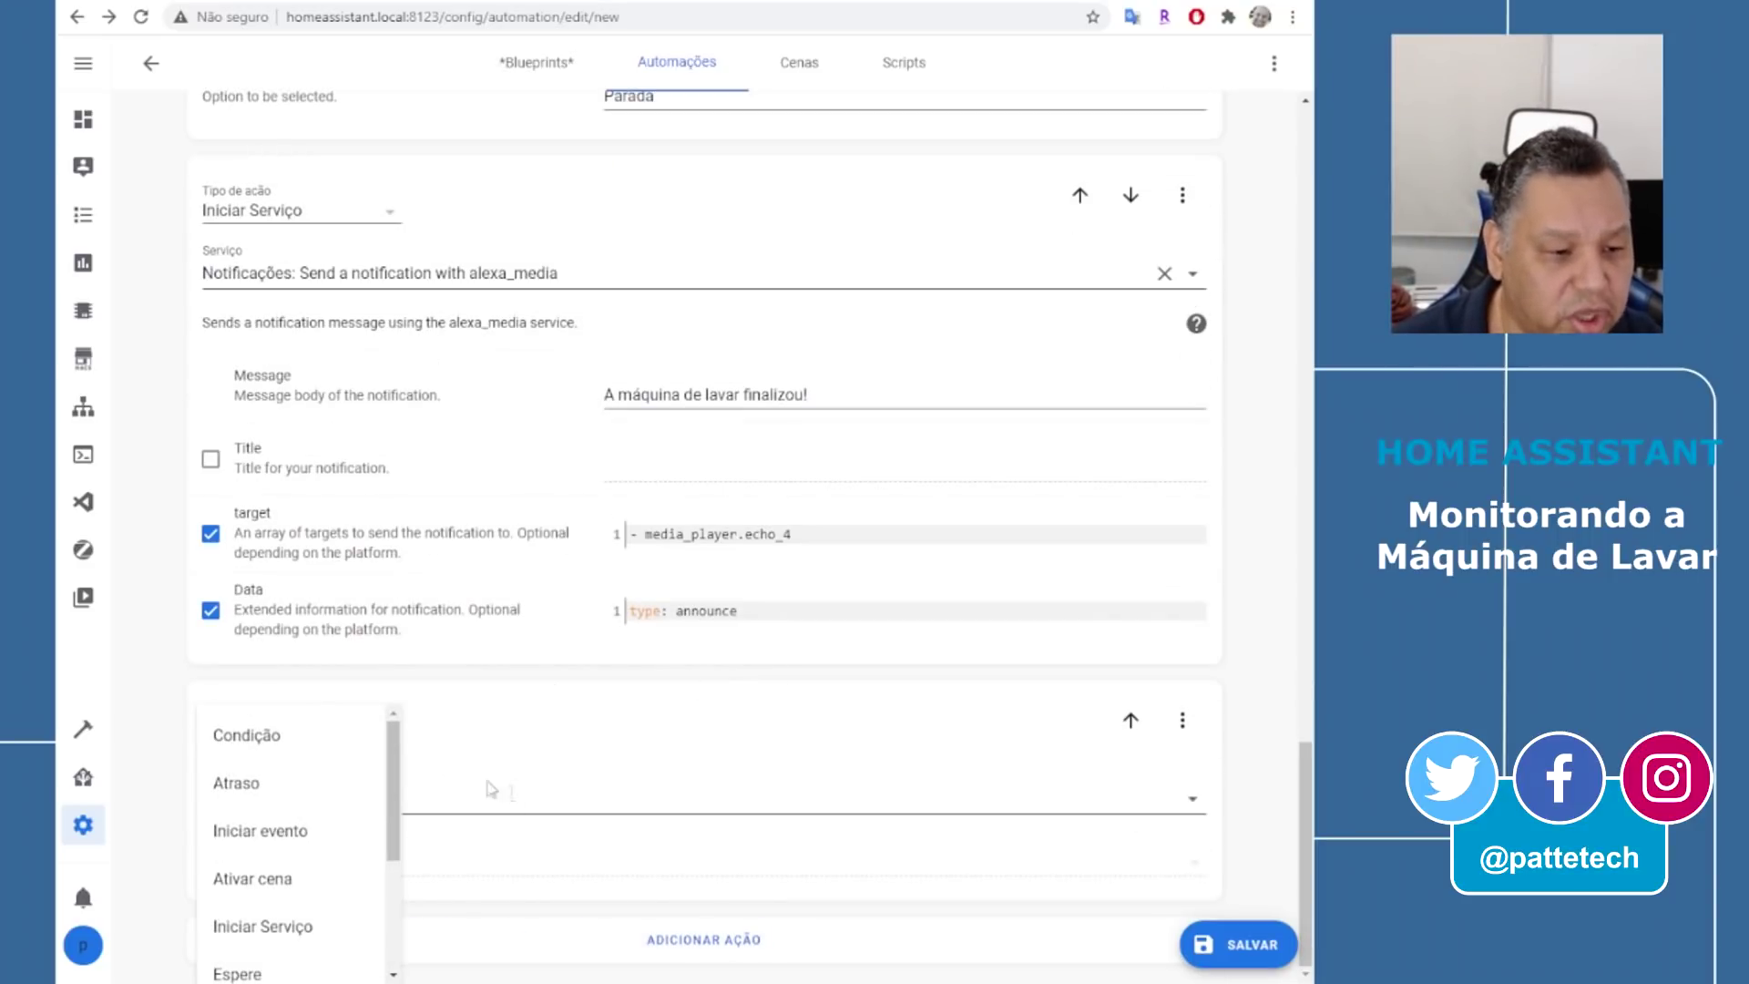
left_click(270, 927)
Try entering an iPhone notification service beginning with notify.mobile_iphone for the third action, and clear the entry
left_click(331, 820)
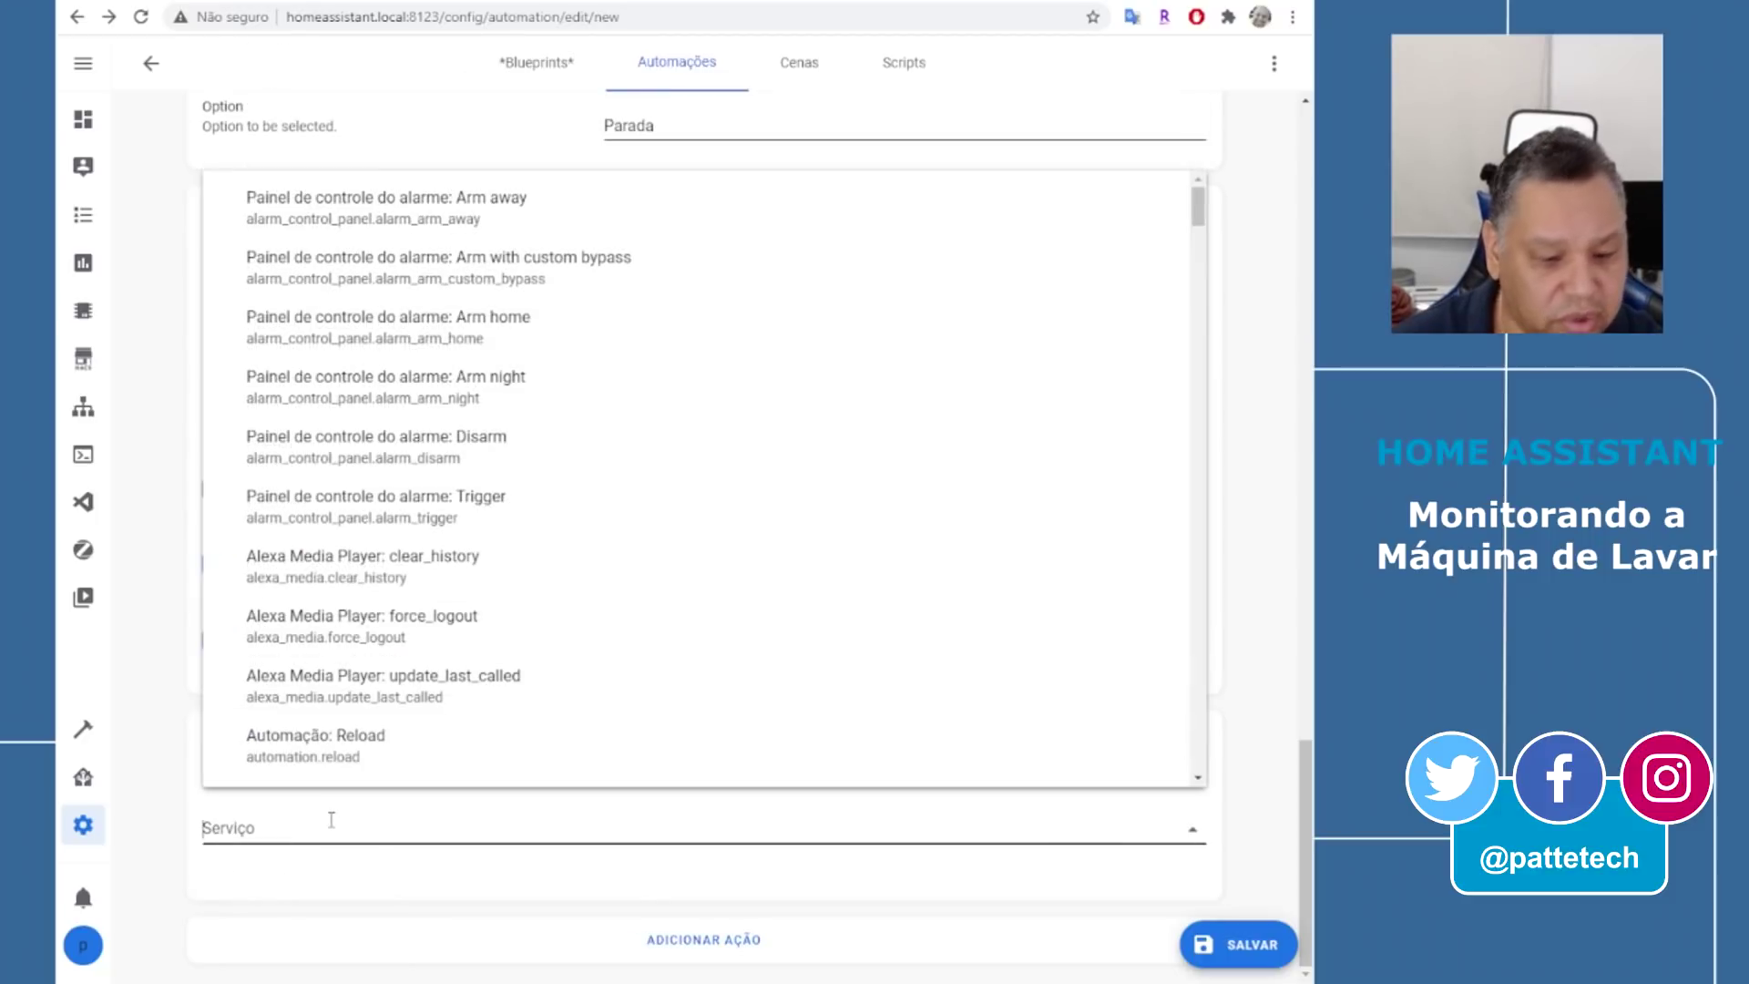
type("notif")
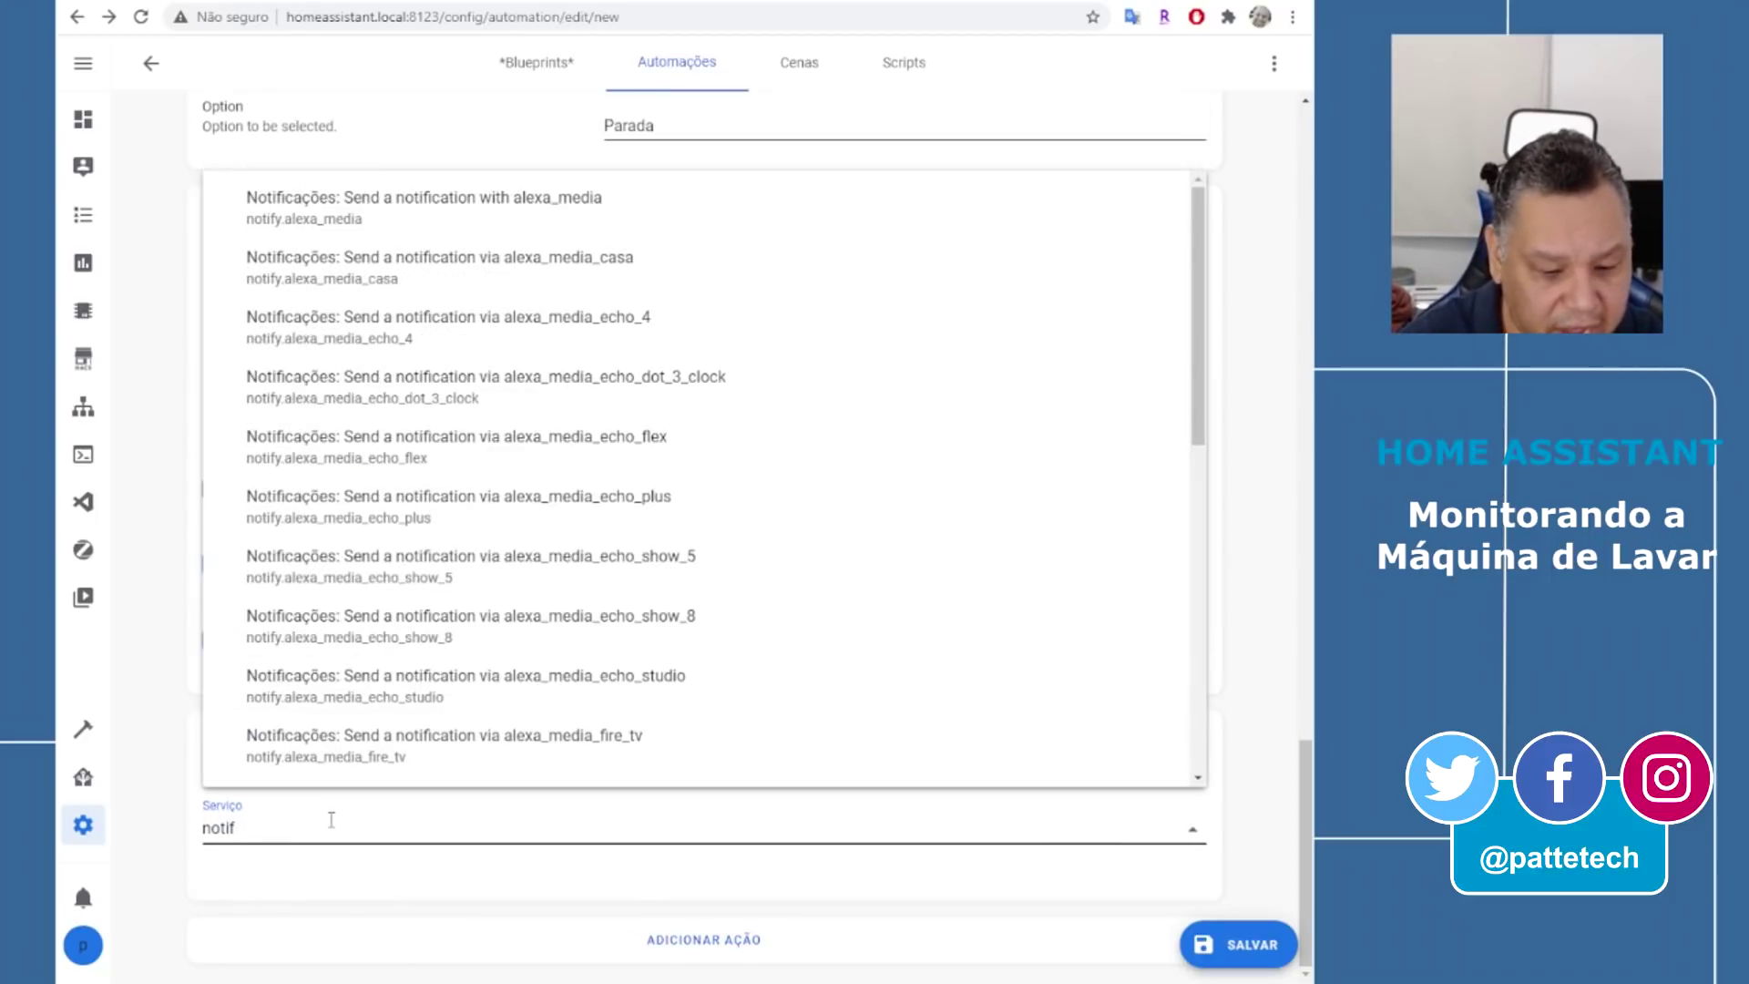
type("y.")
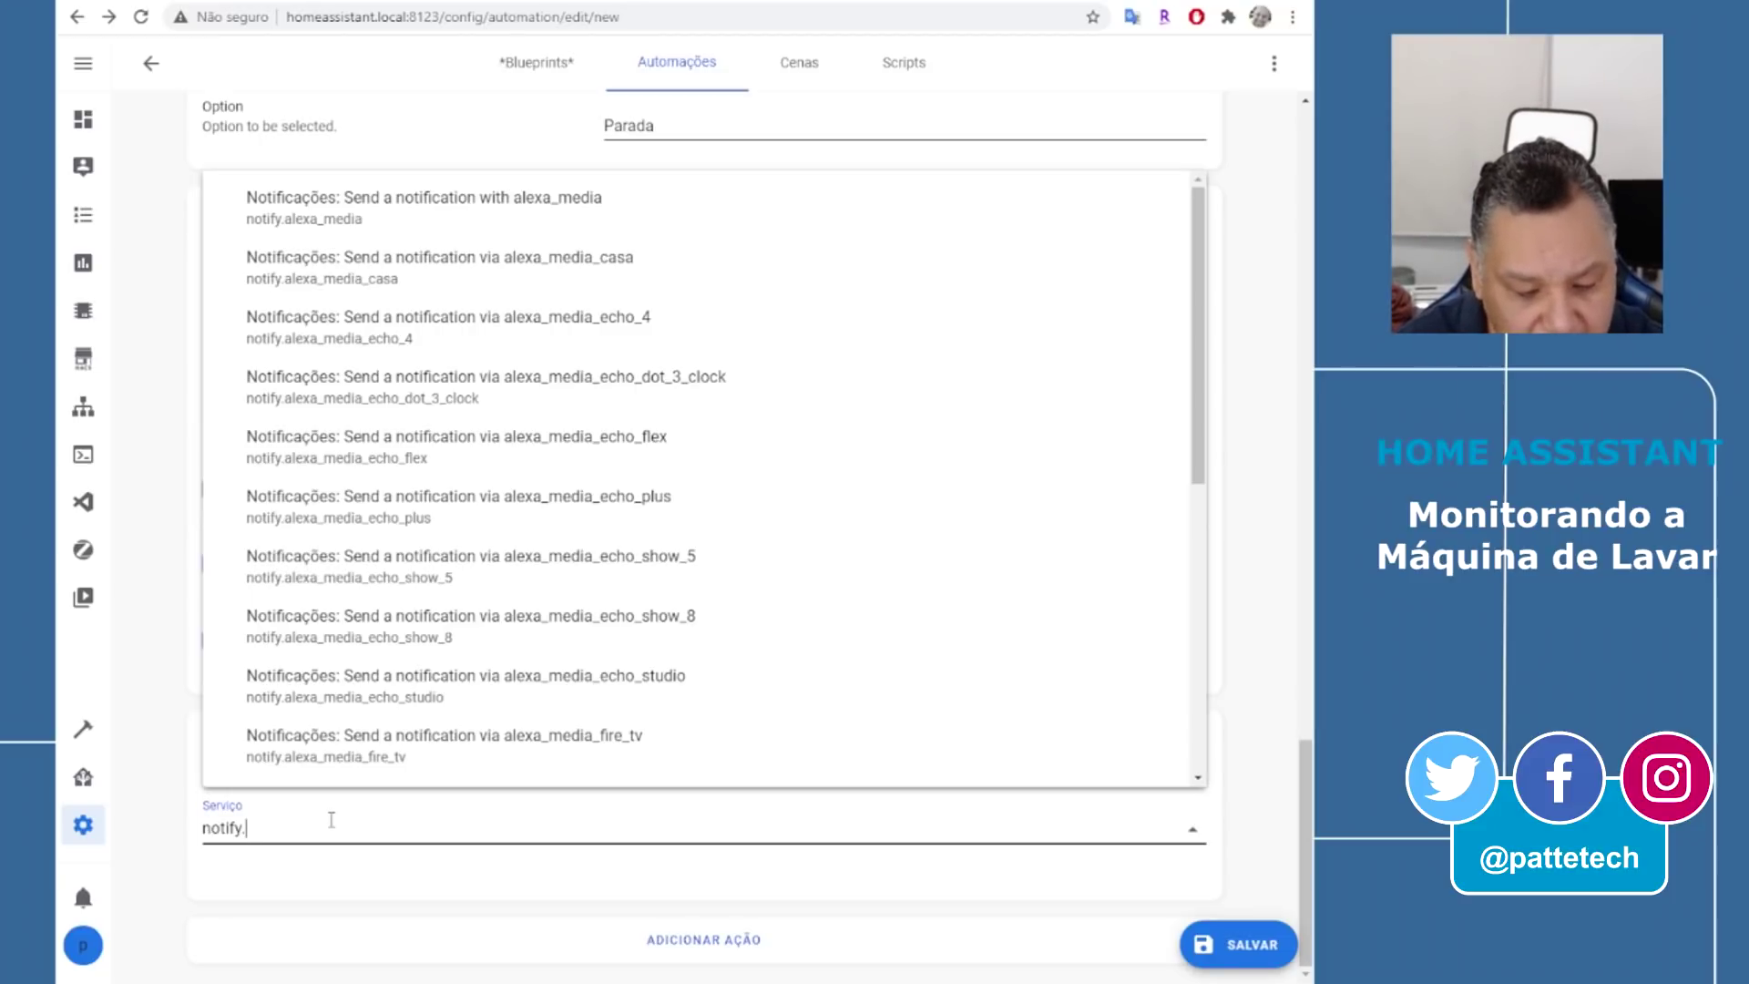
type("mobile")
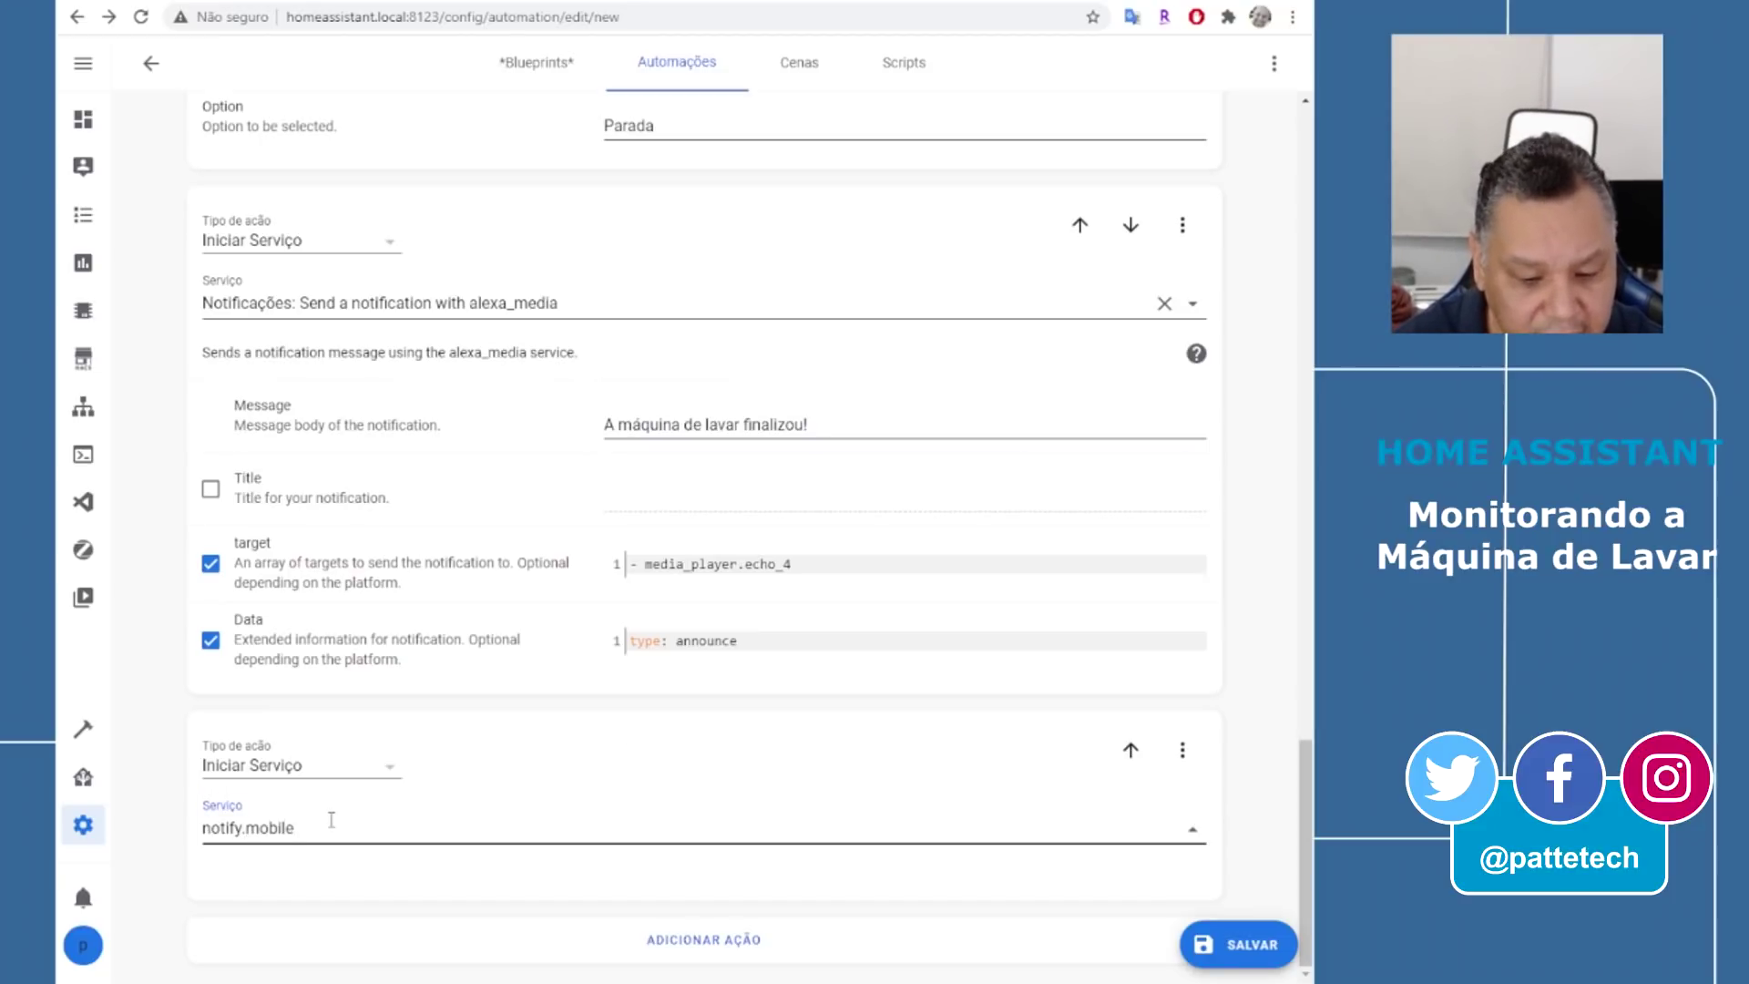
type("_iphone")
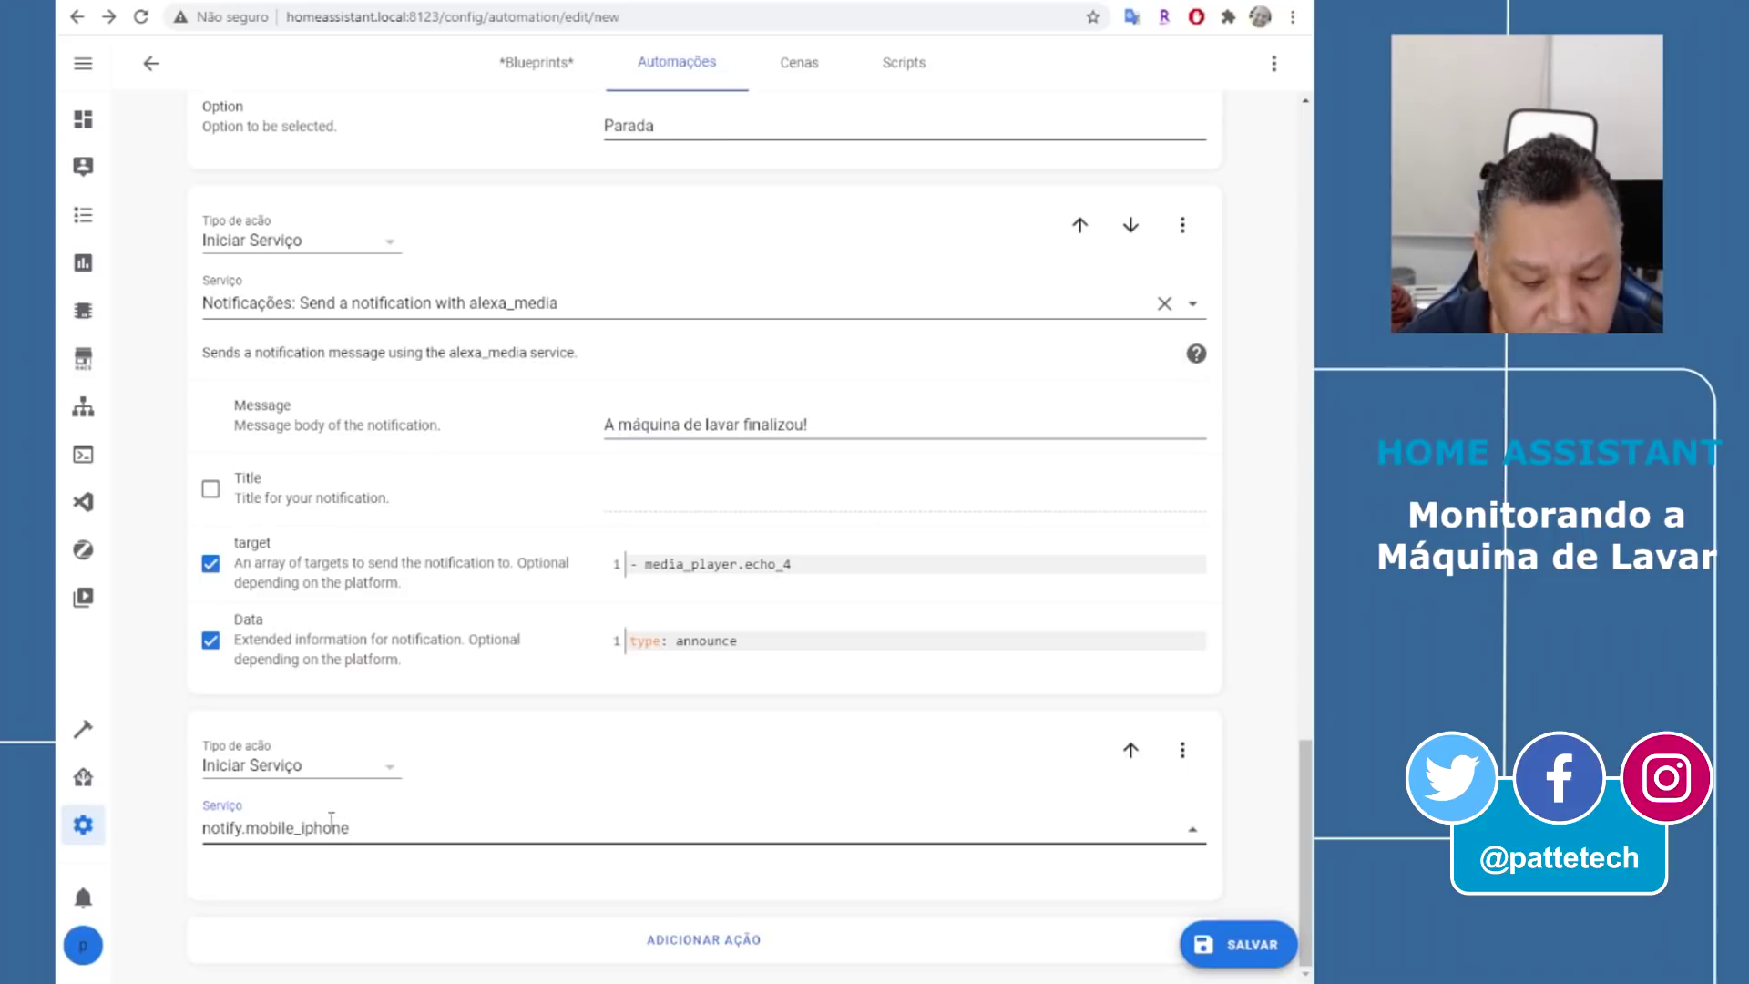
type("_patrick")
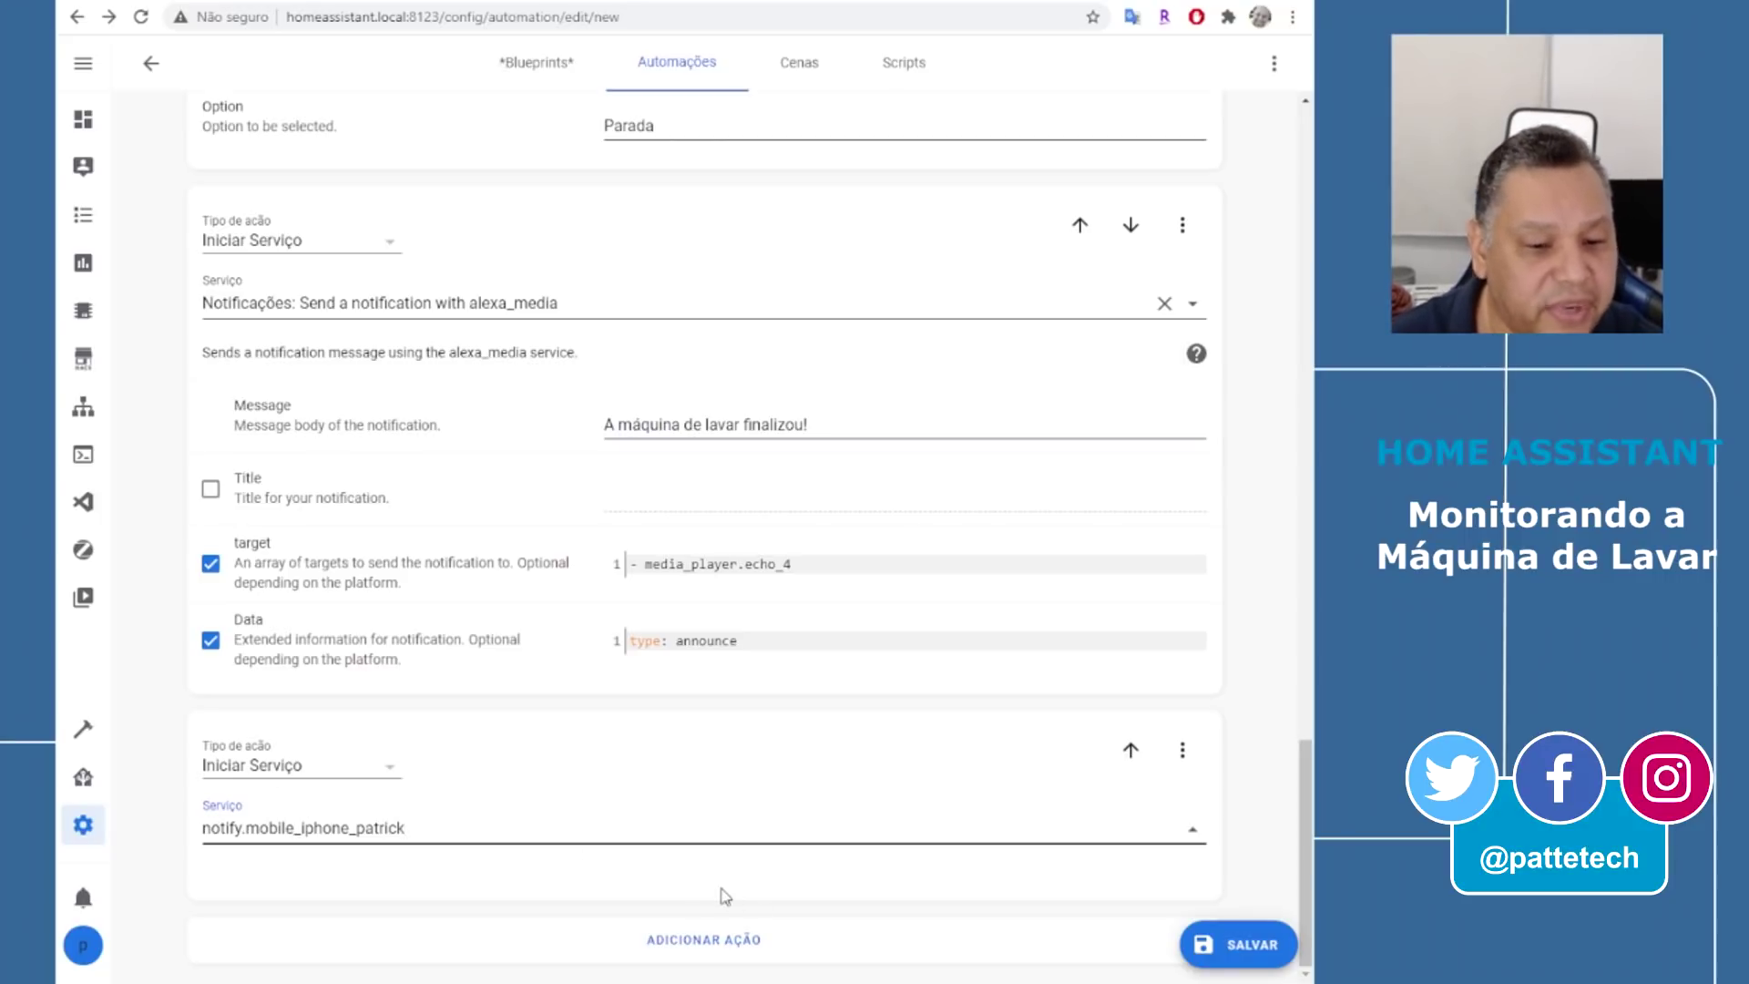
key("Return")
triple_click(368, 832)
key("BackSpace")
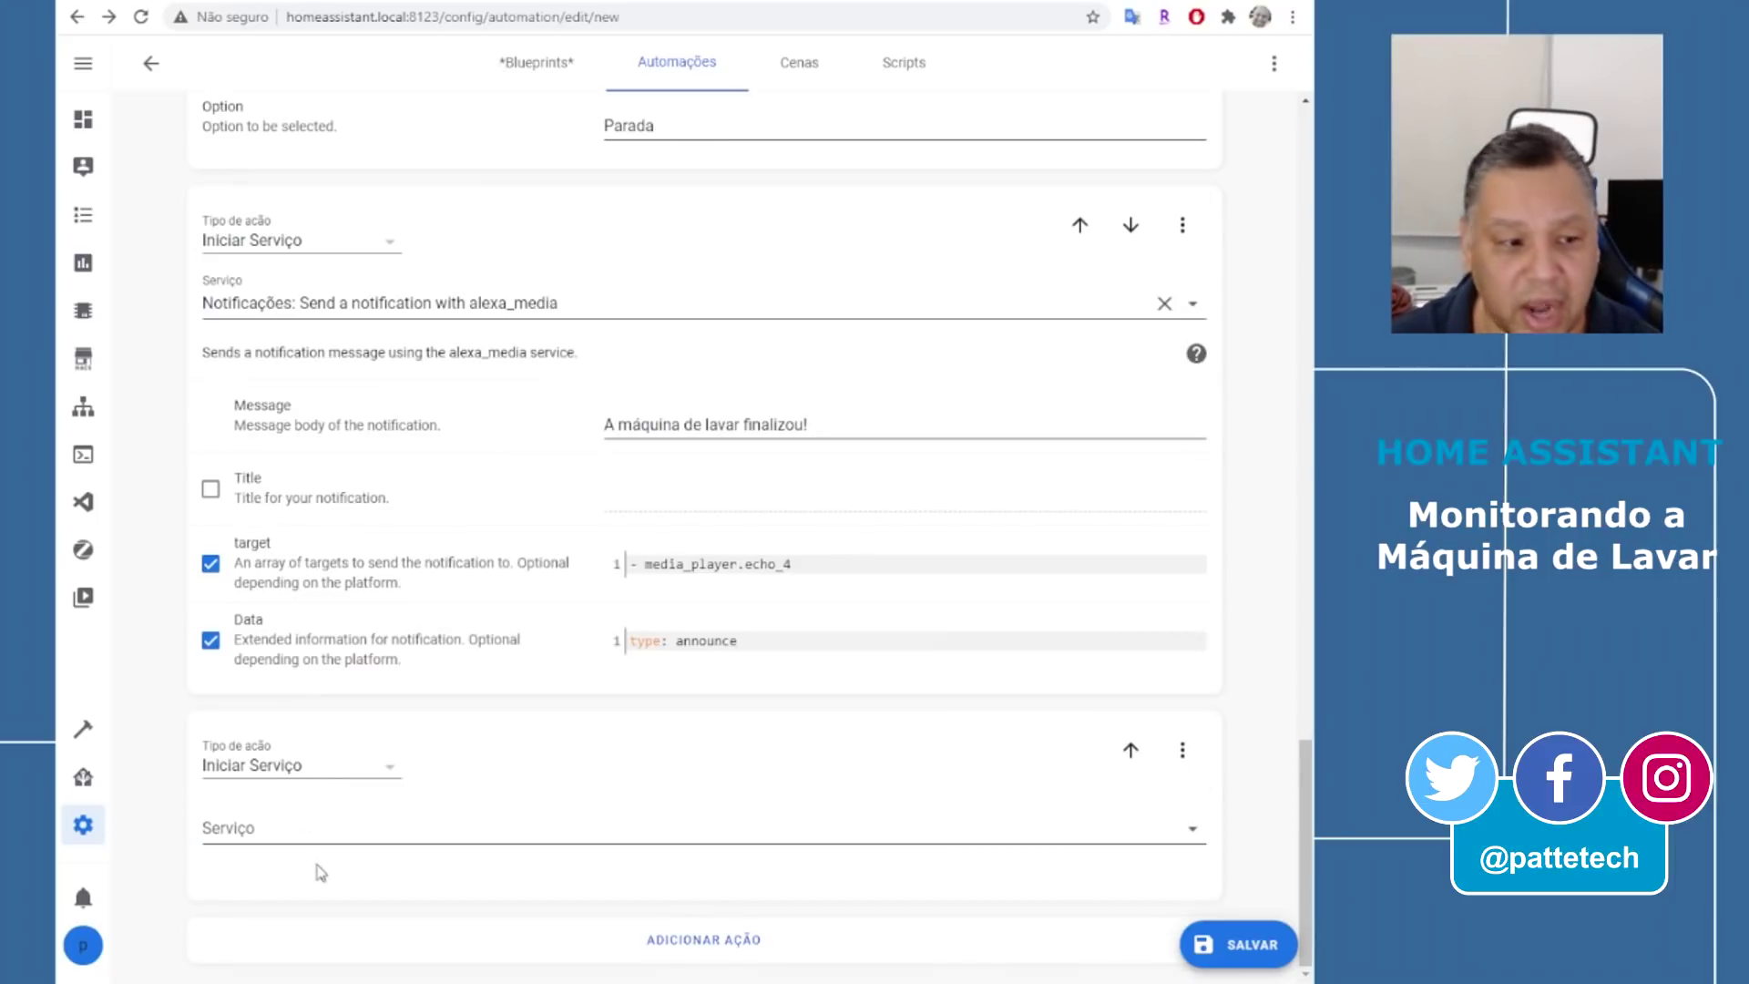
Set the third action's service to Luz: Turn on
left_click(319, 831)
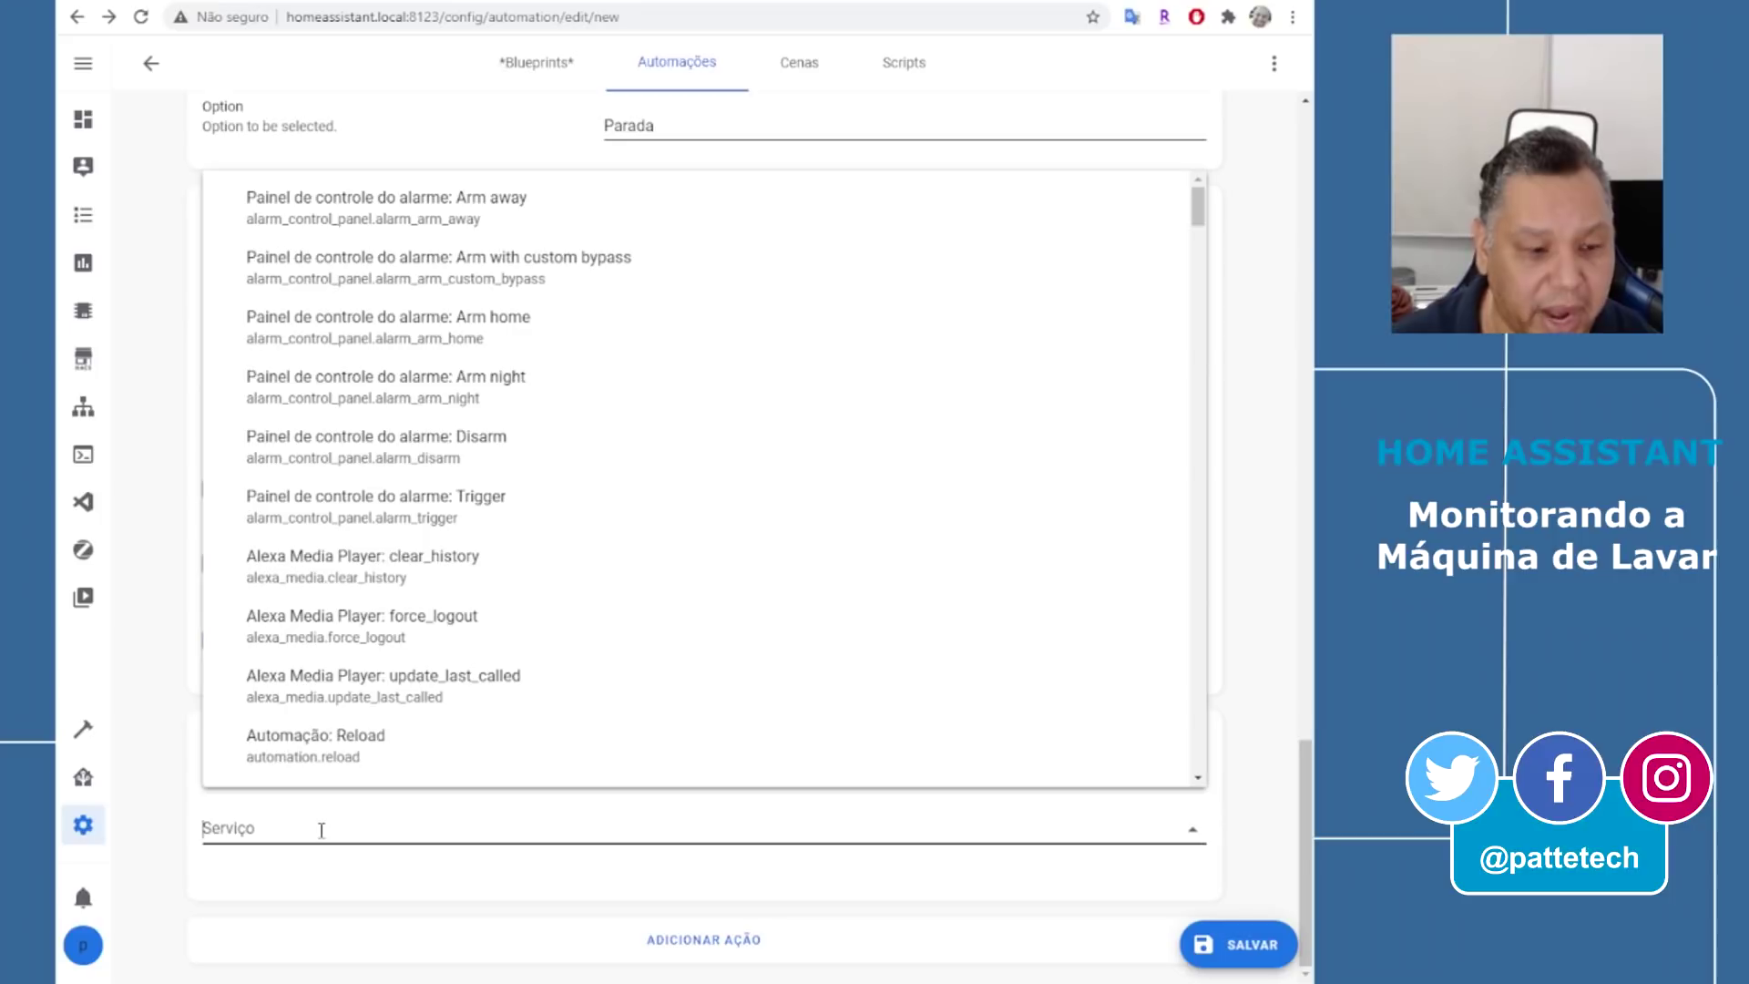
type("light_turn")
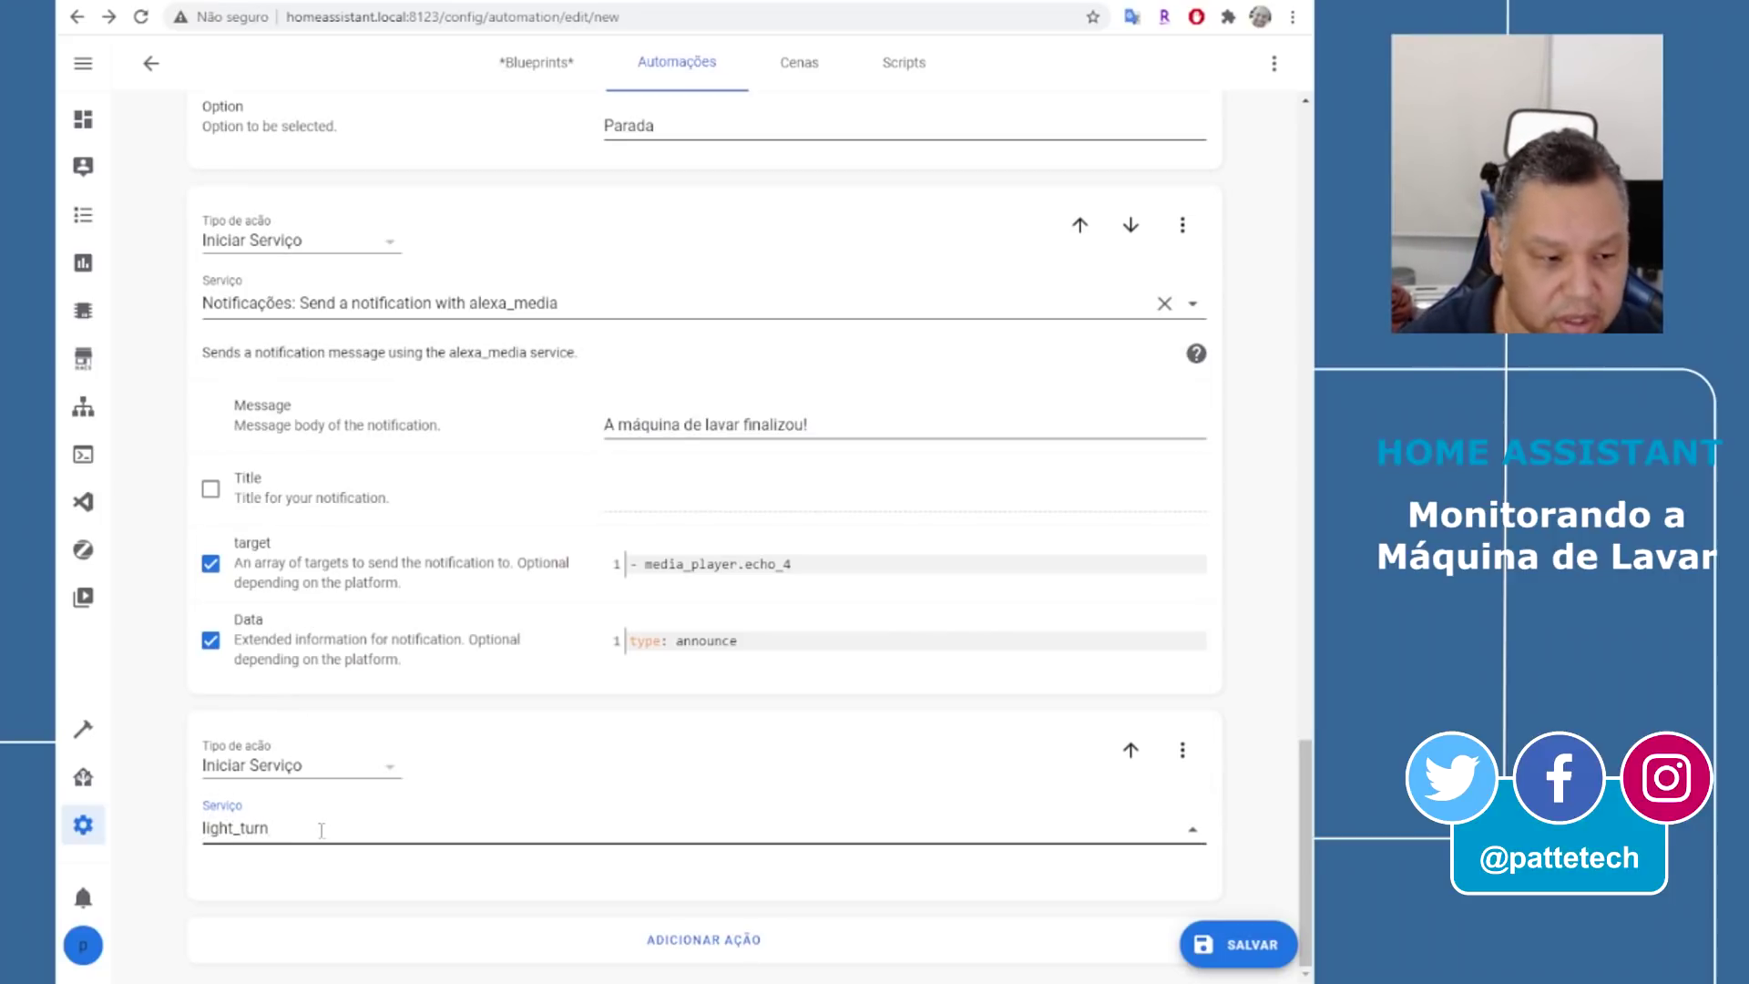
key("BackSpace")
key("Down")
key("Down")
key("Down")
key("Return")
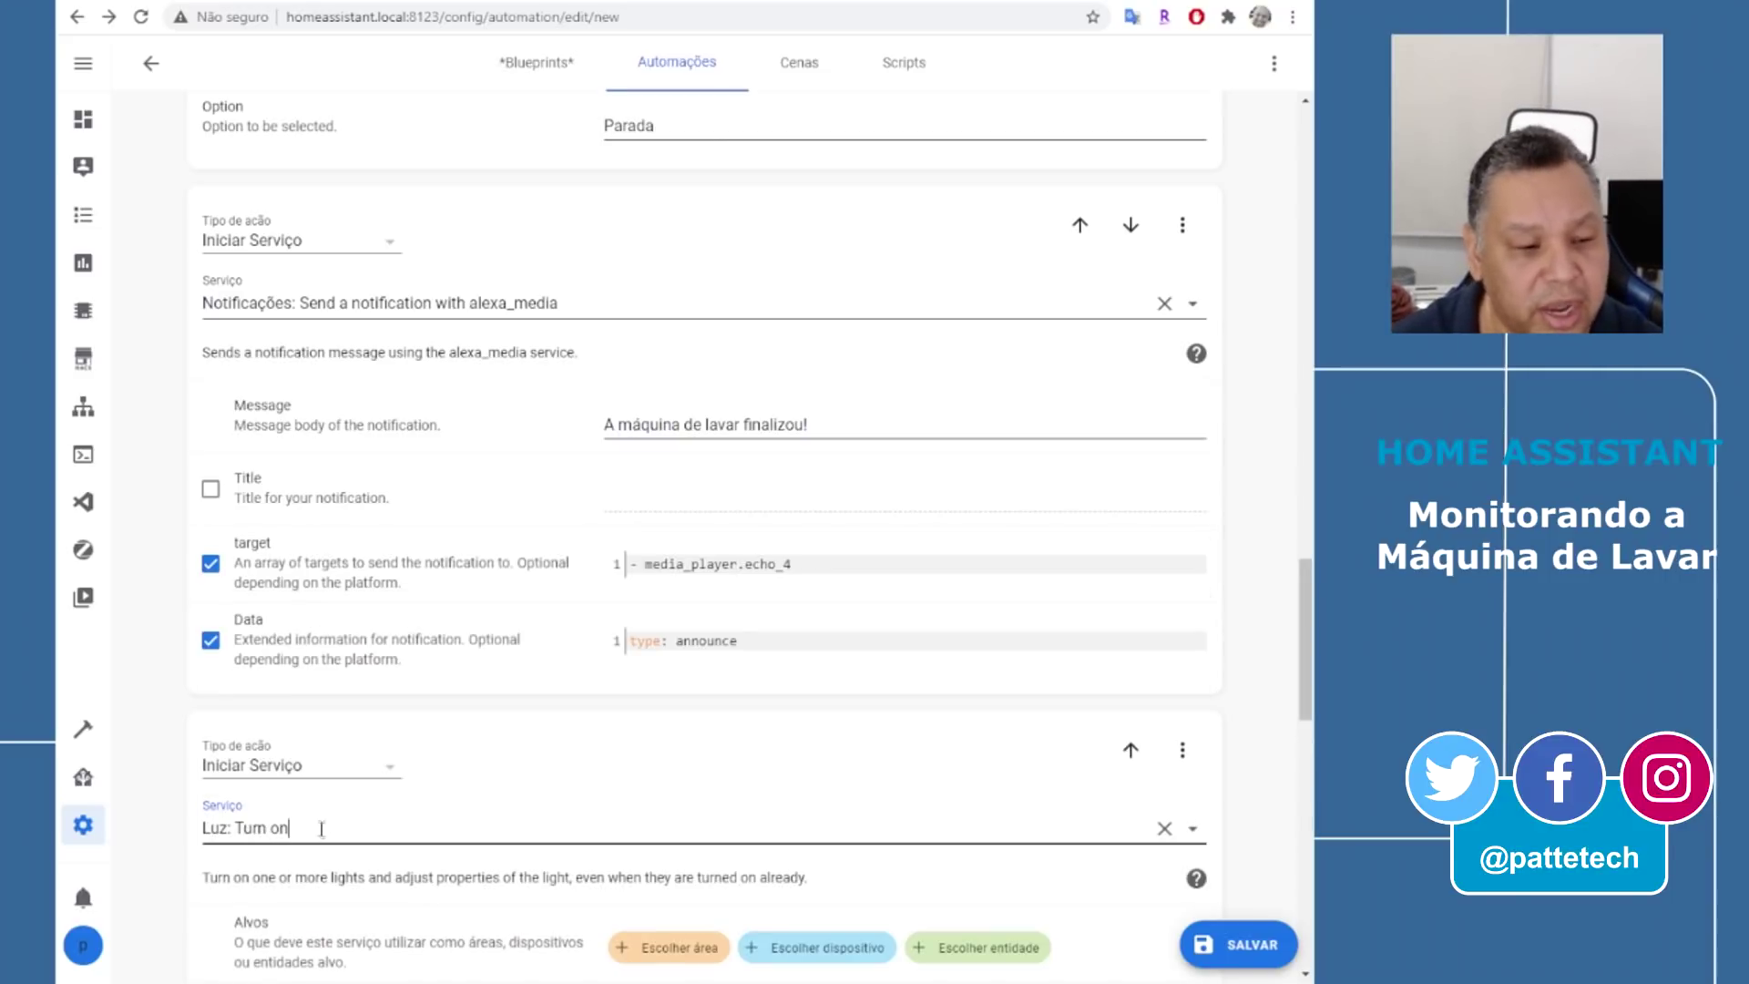
Target the turn-on action at the Elgato Key Light DB49 entity
scroll(364, 820, "down", 4)
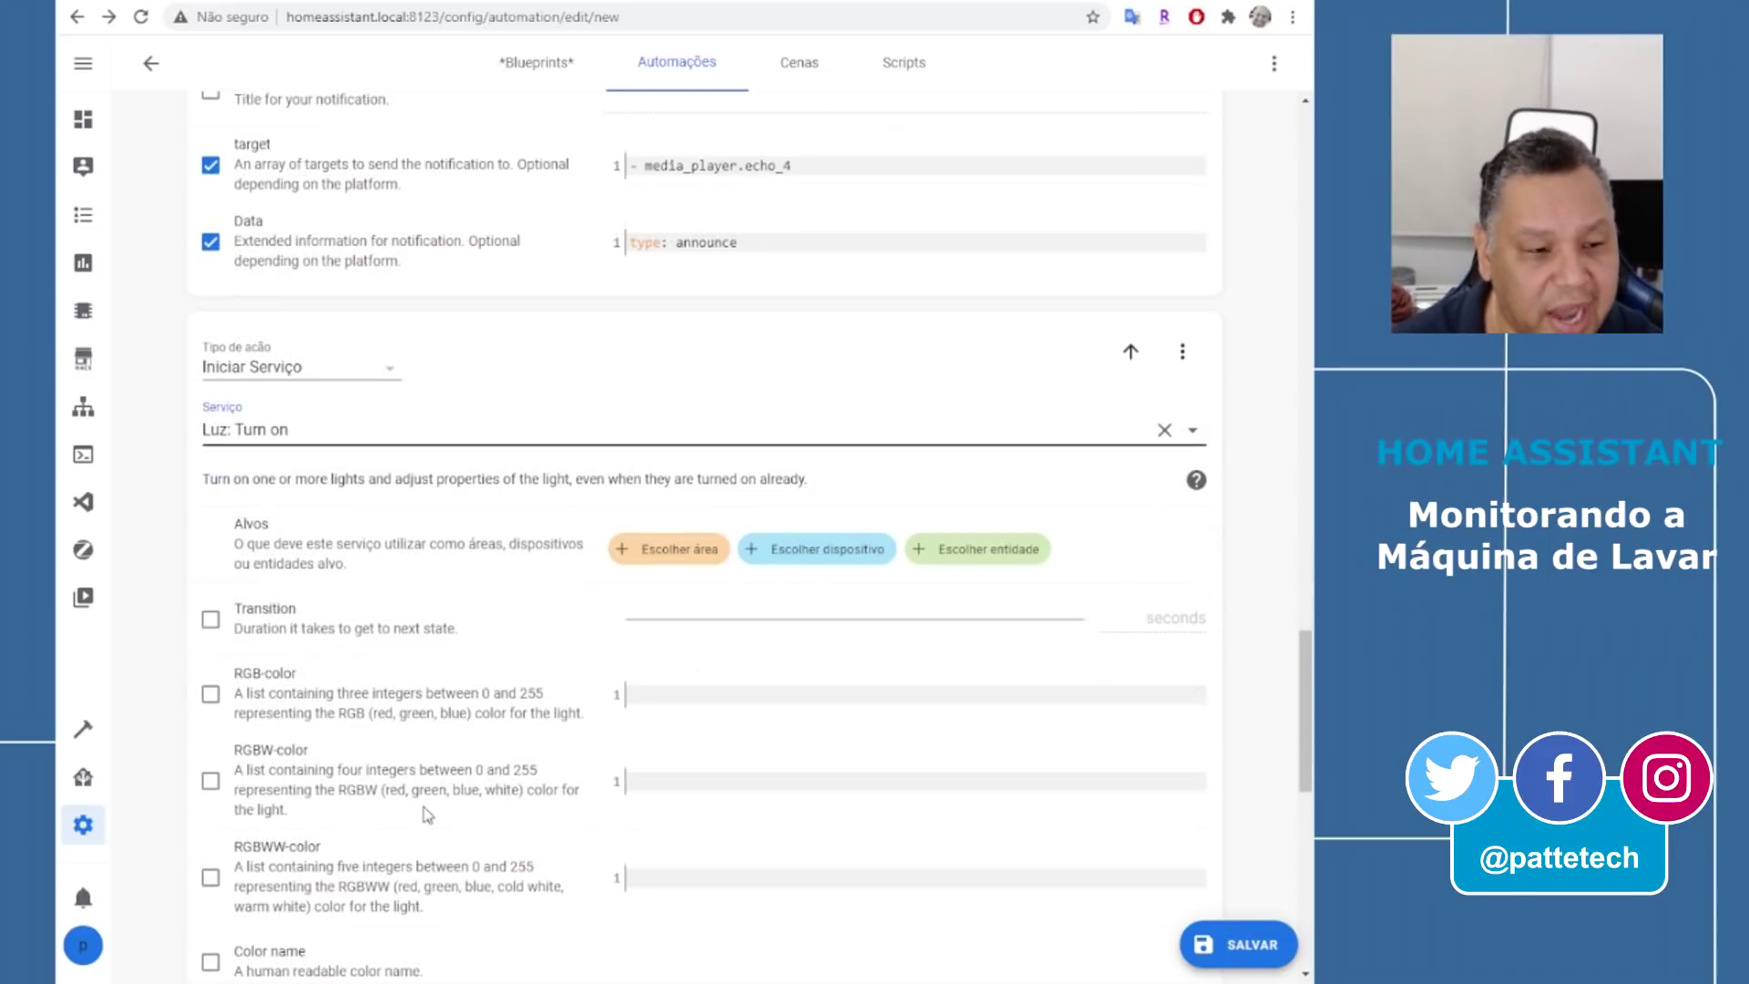
left_click(1019, 557)
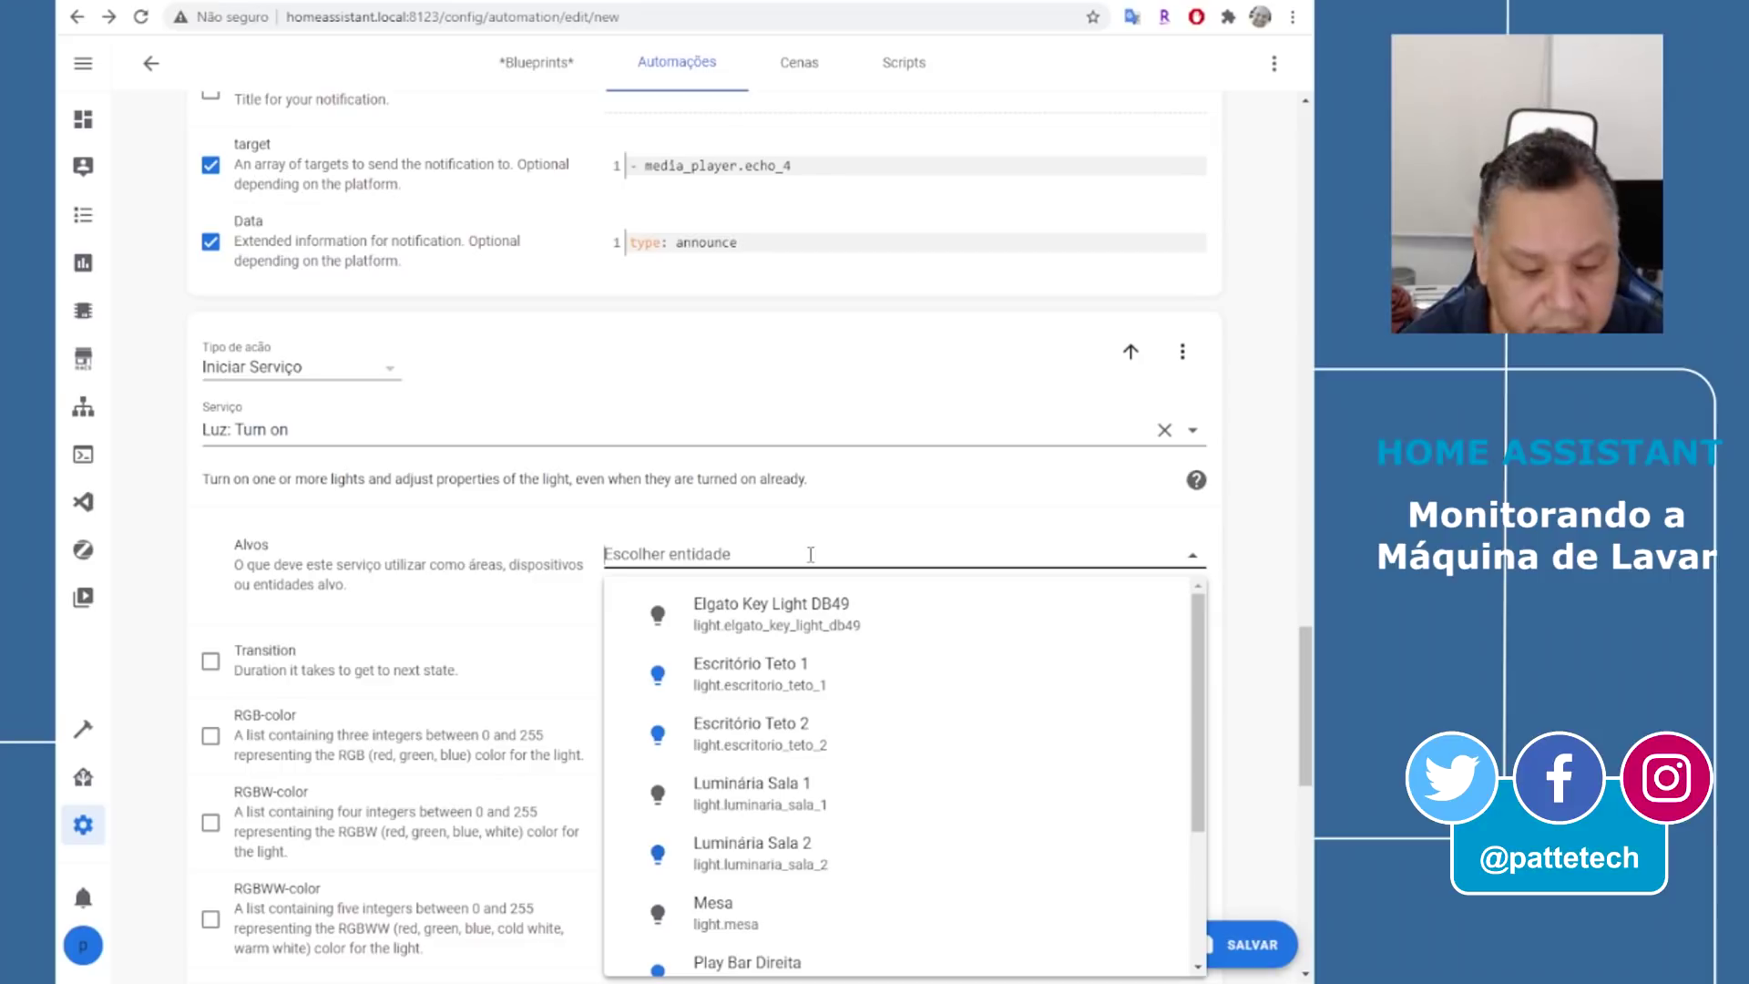
type("el")
left_click(674, 612)
Enable the Color temperature (Kelvin) option for the light action
scroll(451, 498, "down", 2)
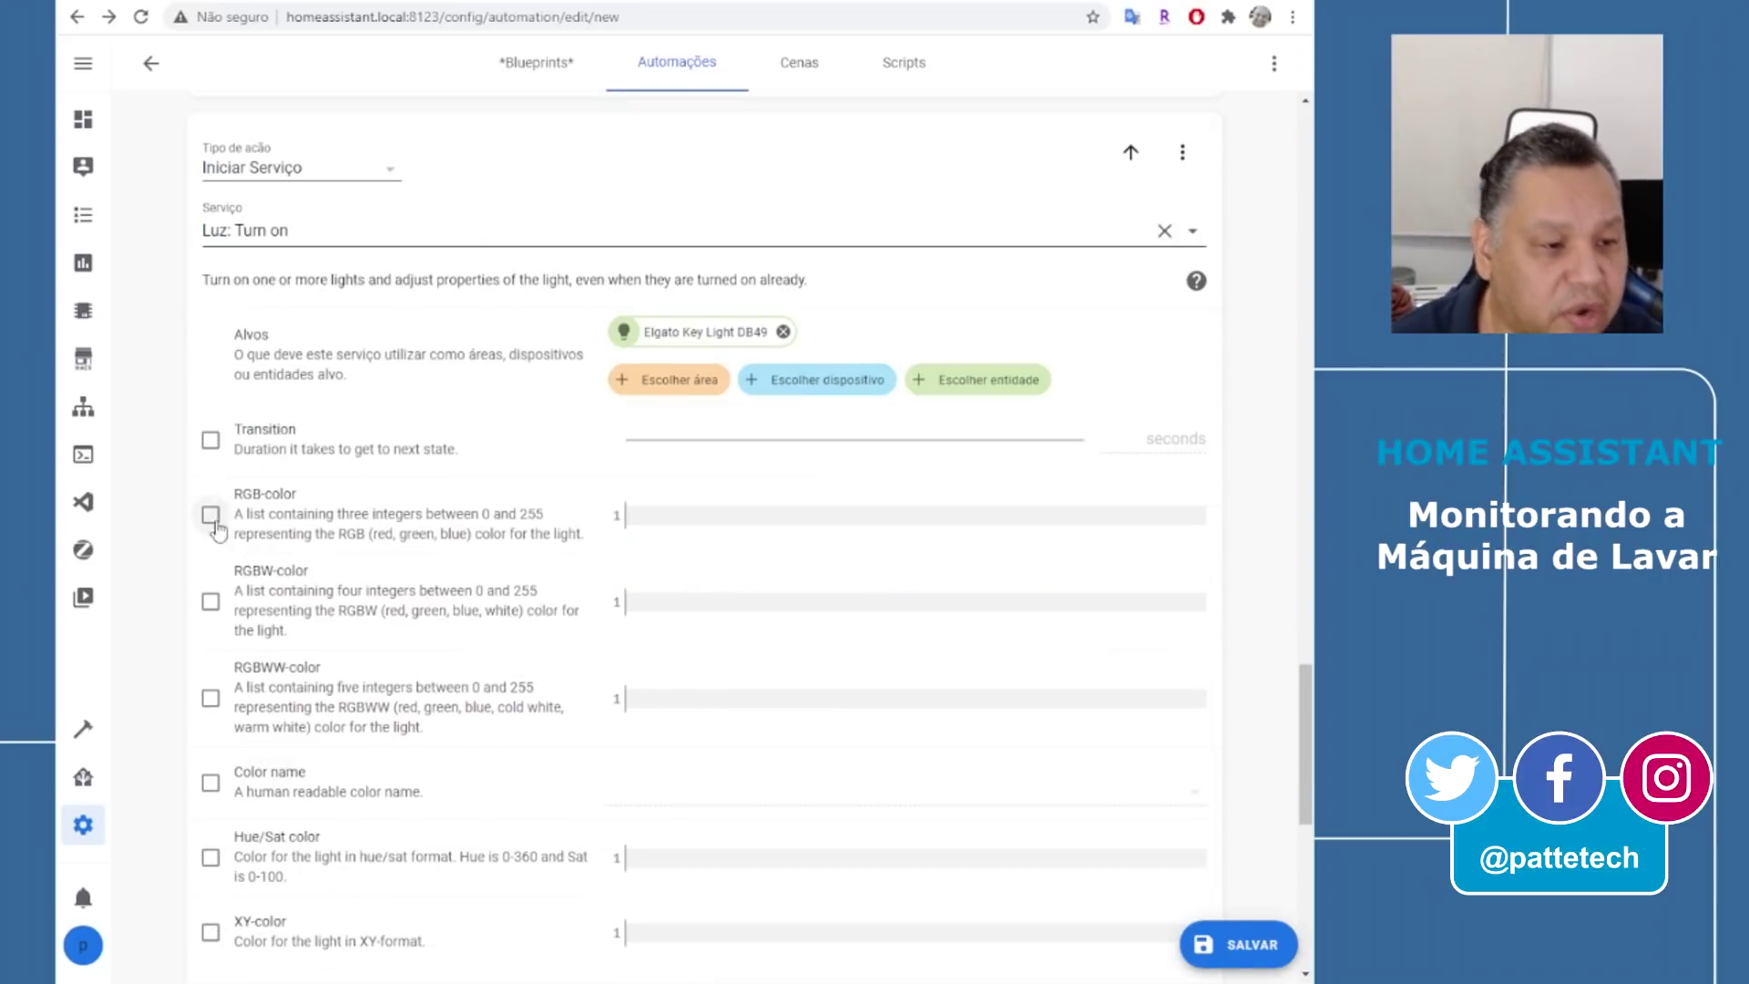
scroll(339, 761, "down", 1)
scroll(339, 762, "down", 2)
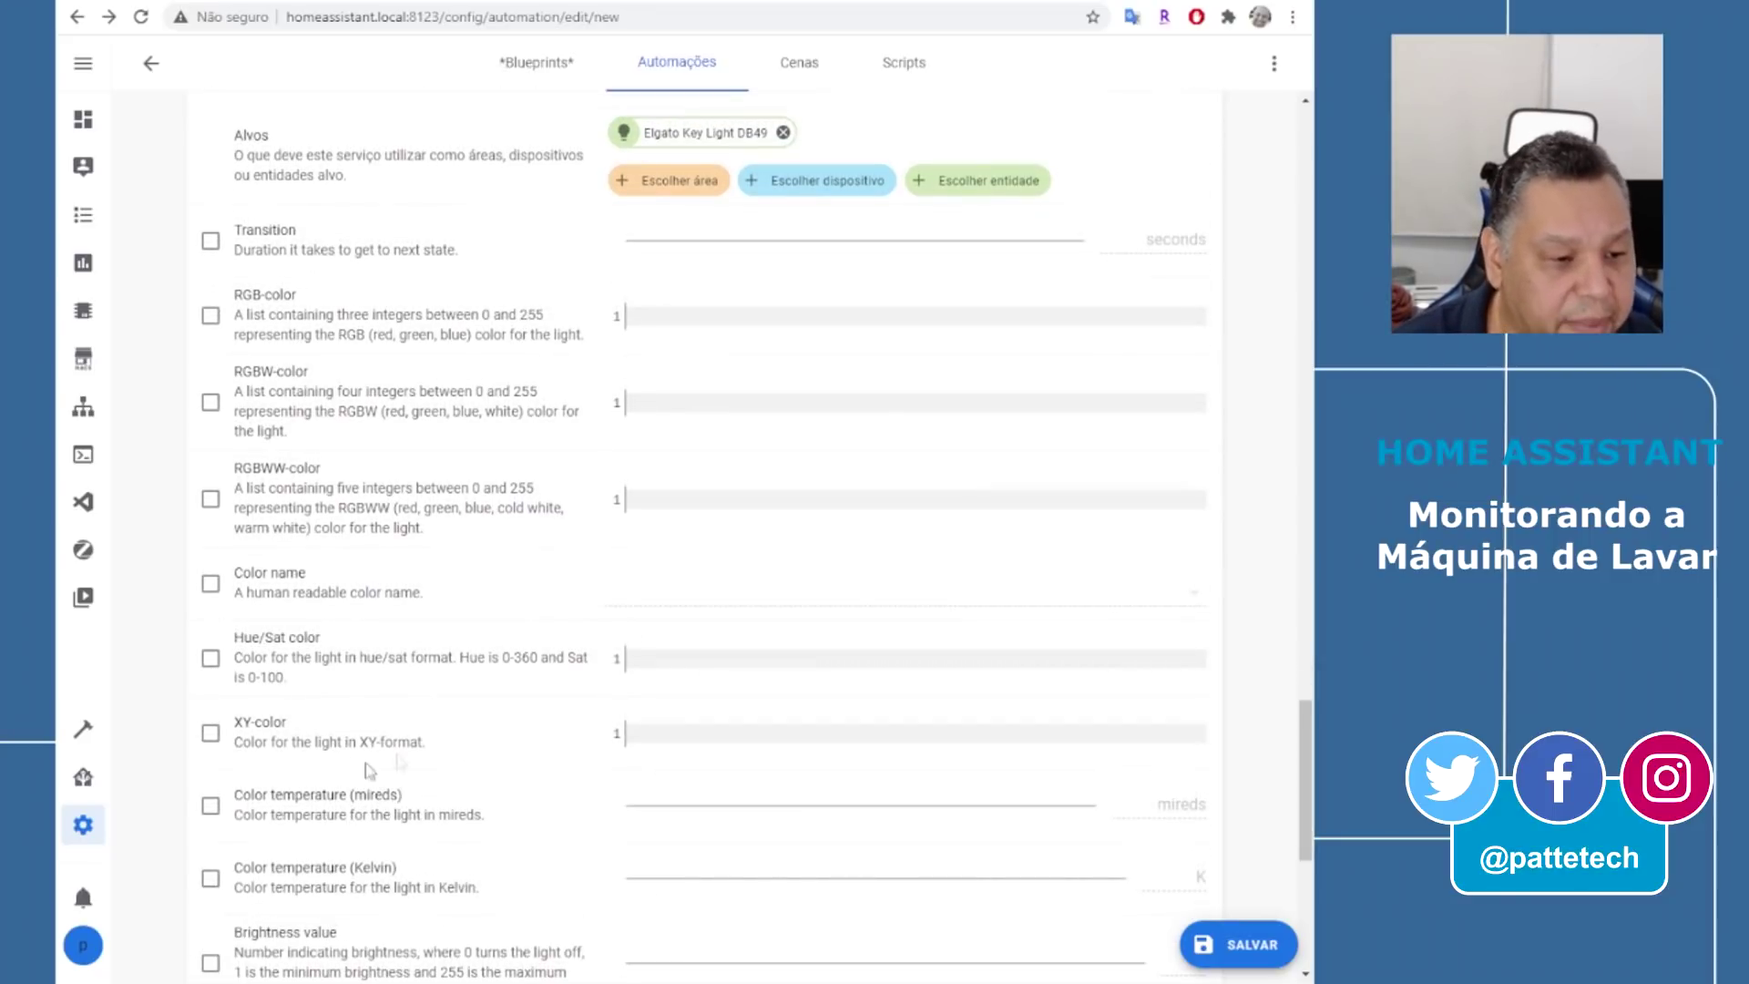
scroll(445, 752, "down", 1)
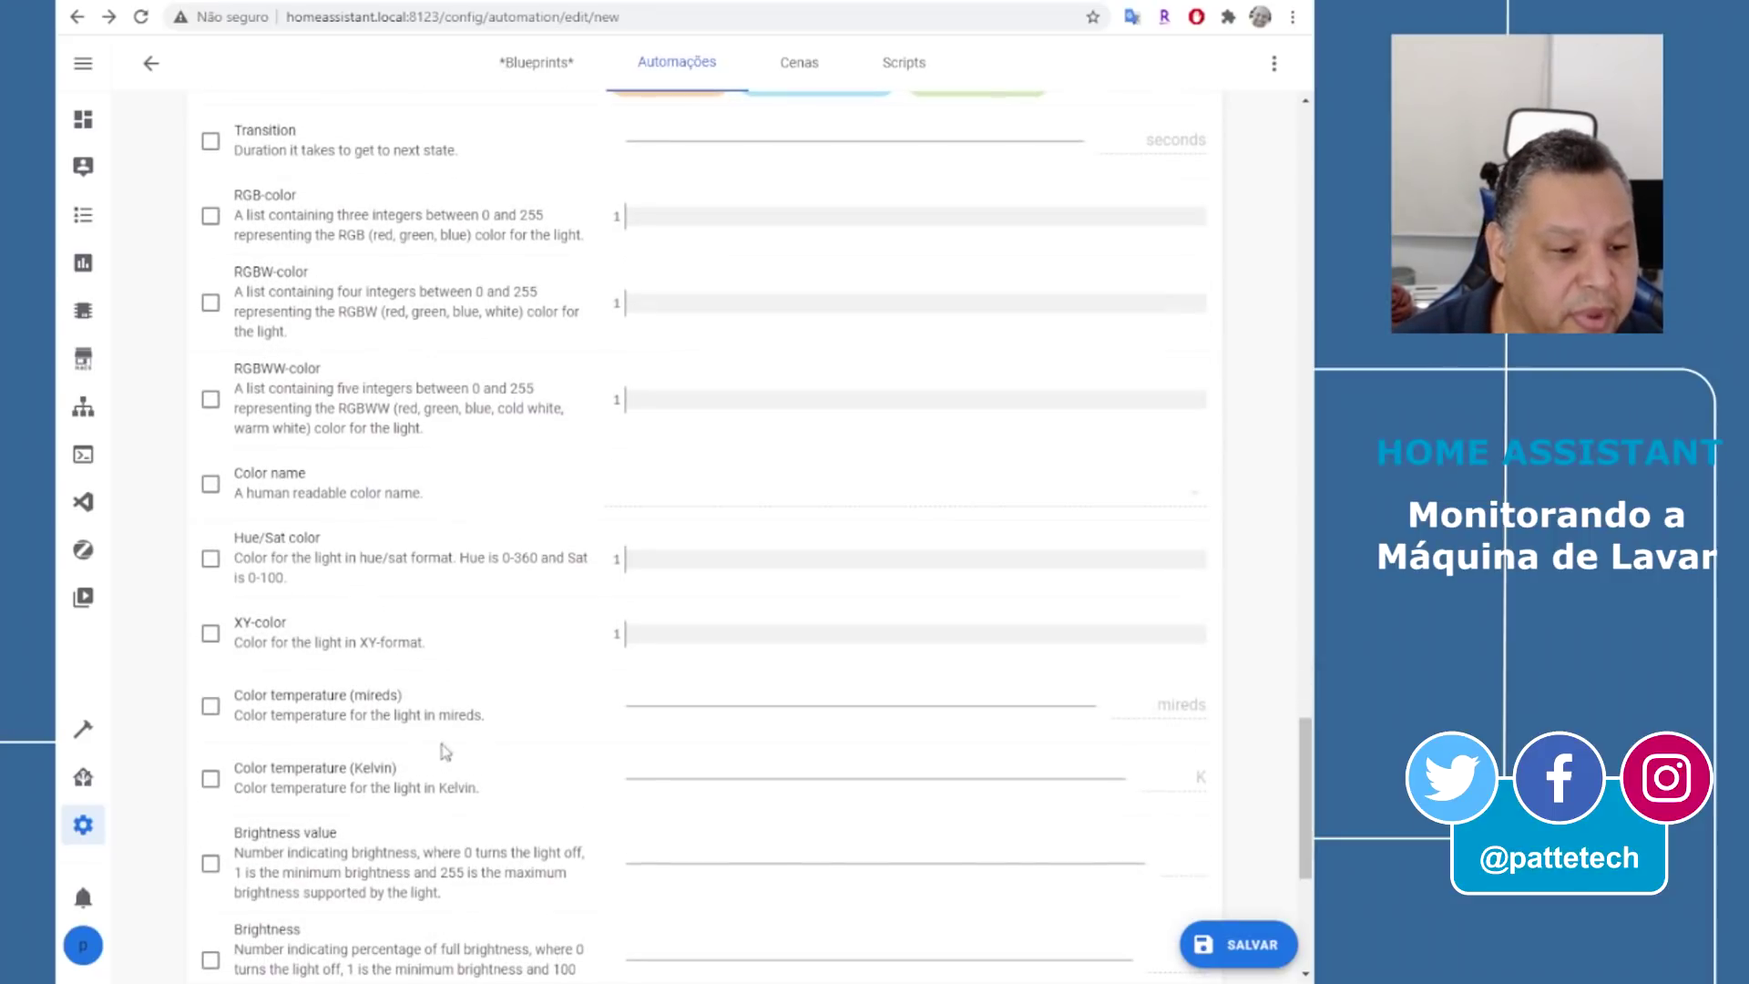
left_click(210, 786)
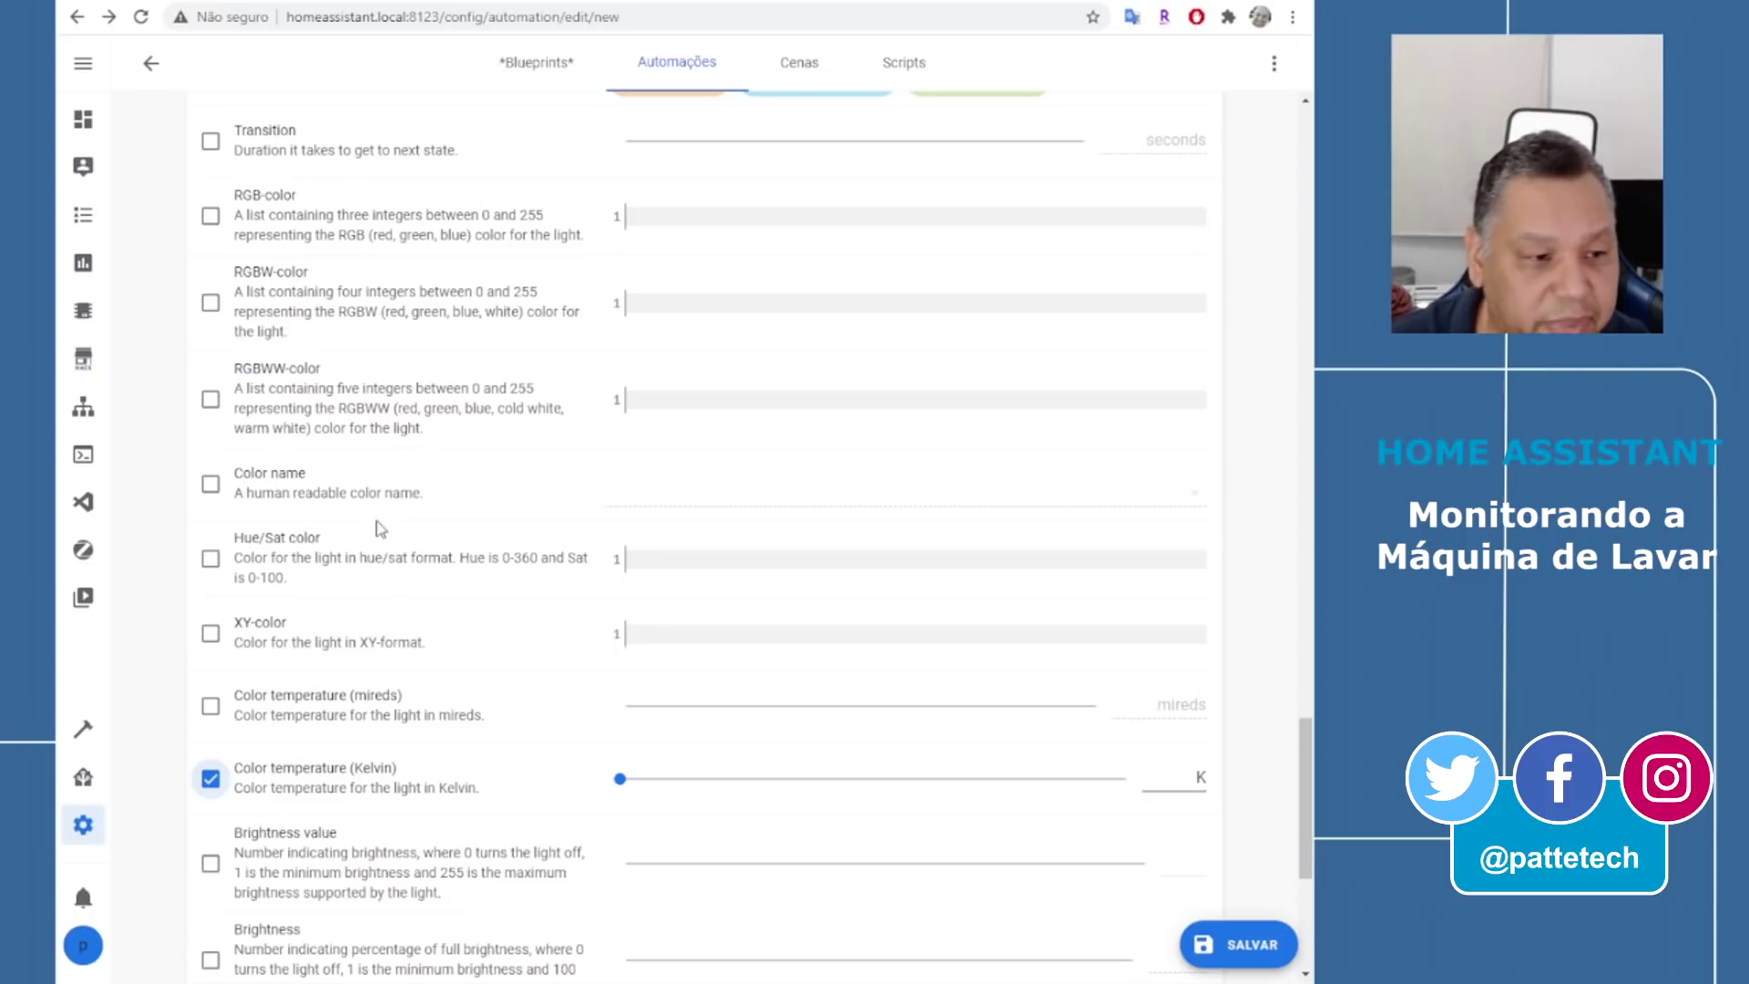
left_click(215, 486)
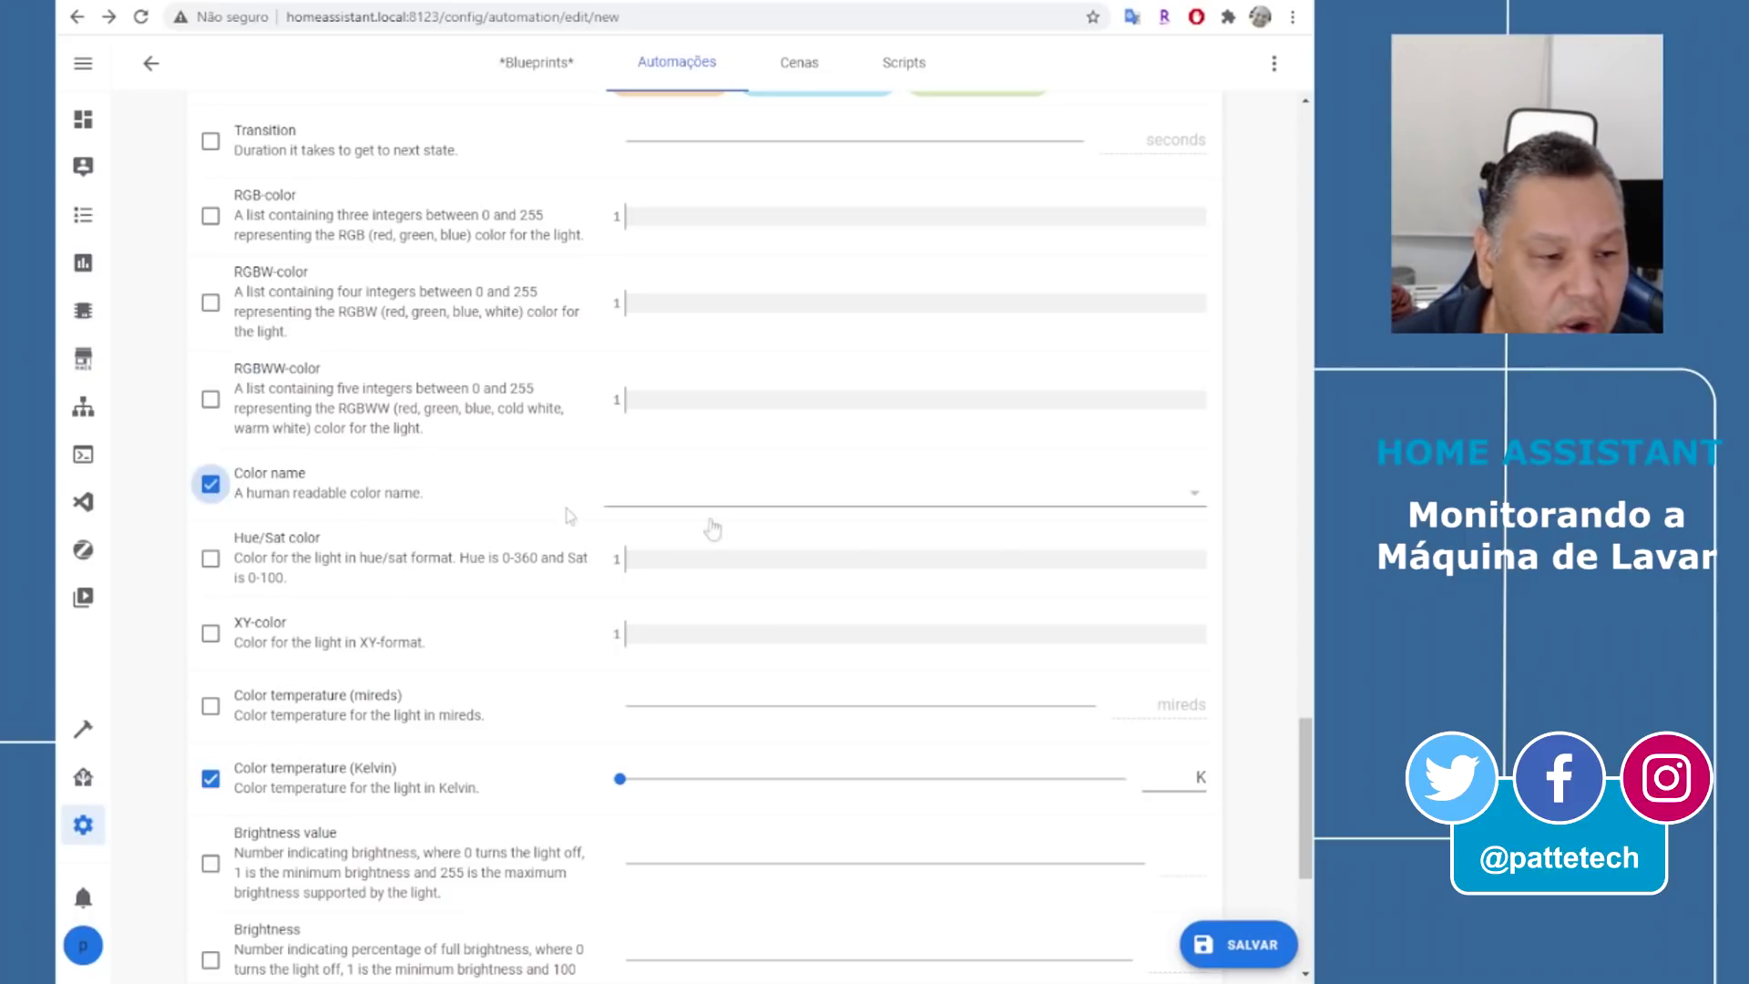
left_click(1144, 509)
left_click(211, 487)
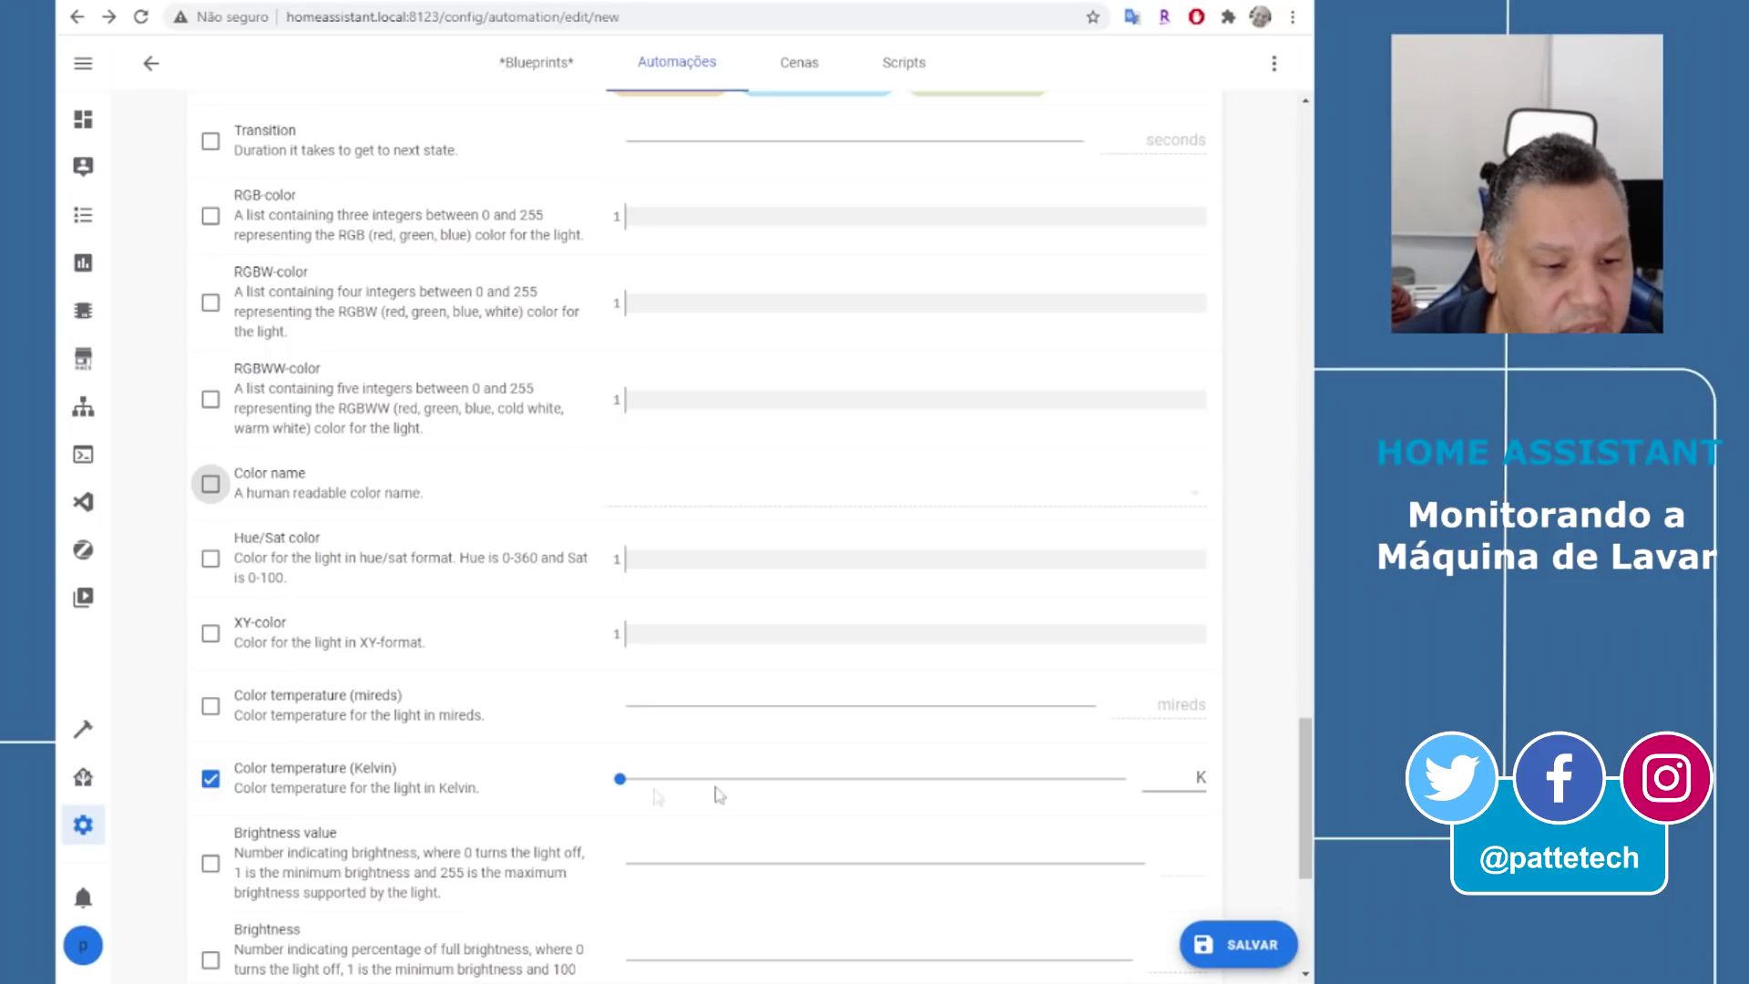
Set the light's color temperature to 3000 K
left_click(1163, 776)
type("300")
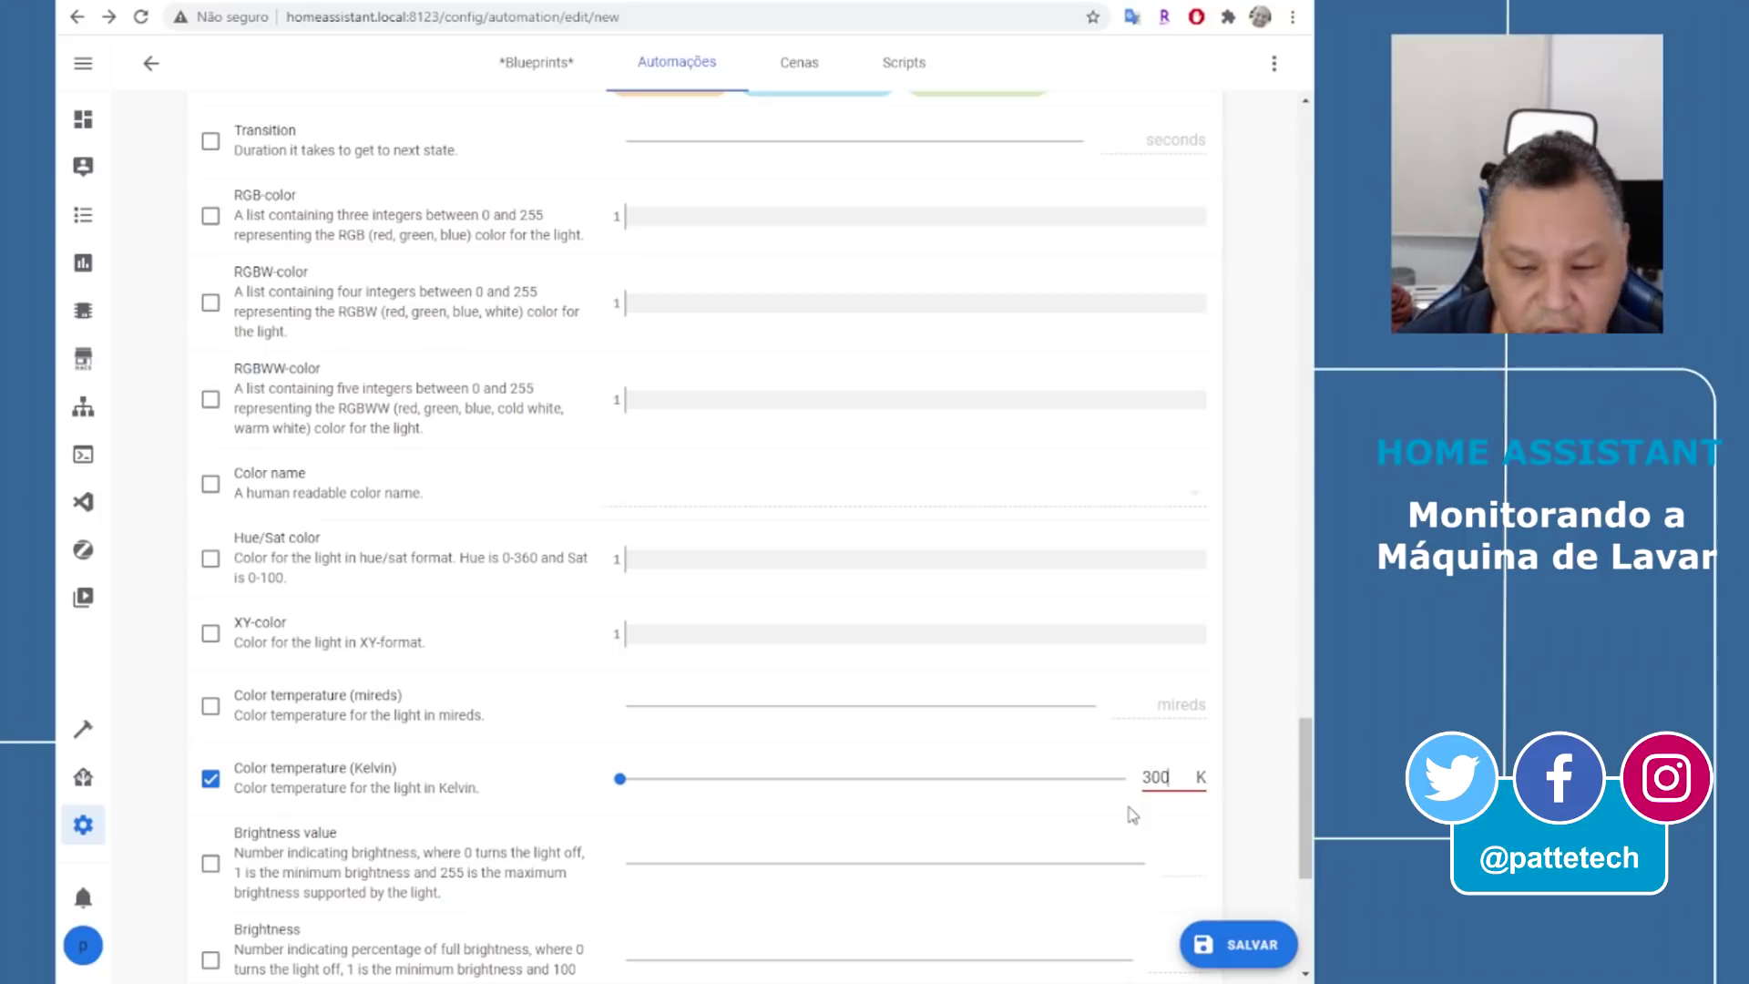
type("0")
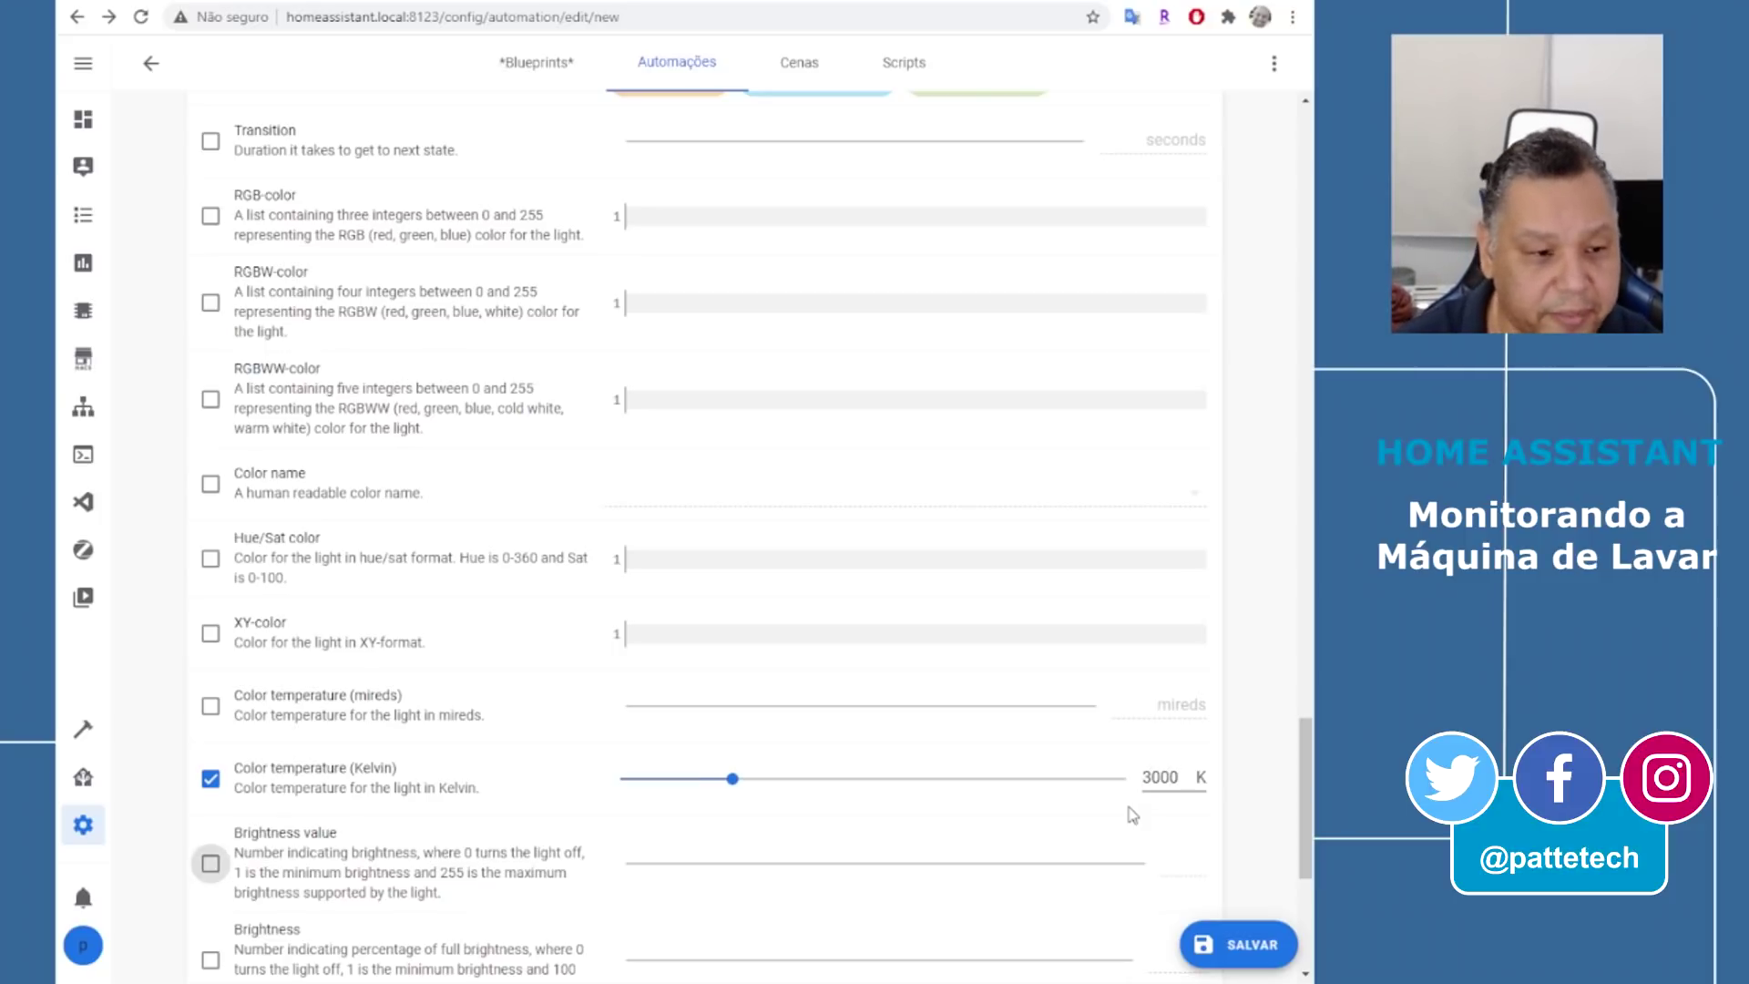
Enable the light's brightness value and set it to the maximum of 255
scroll(741, 730, "down", 3)
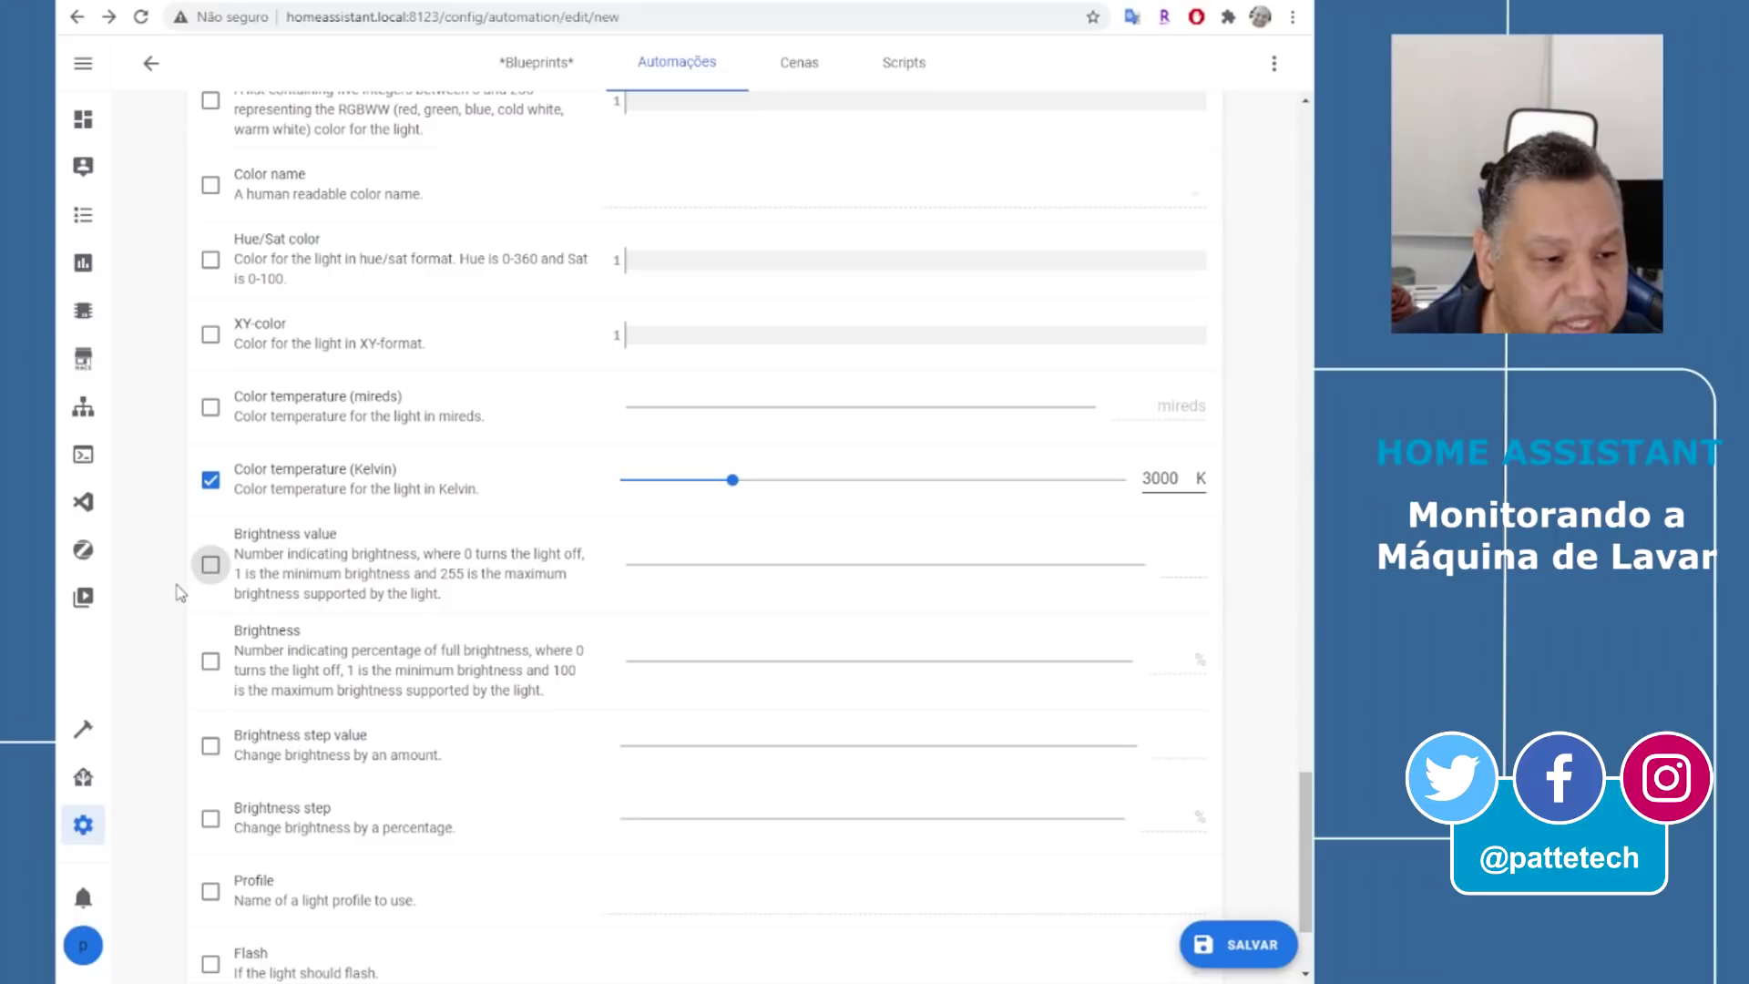
left_click(210, 564)
left_click_drag(619, 565, 1220, 585)
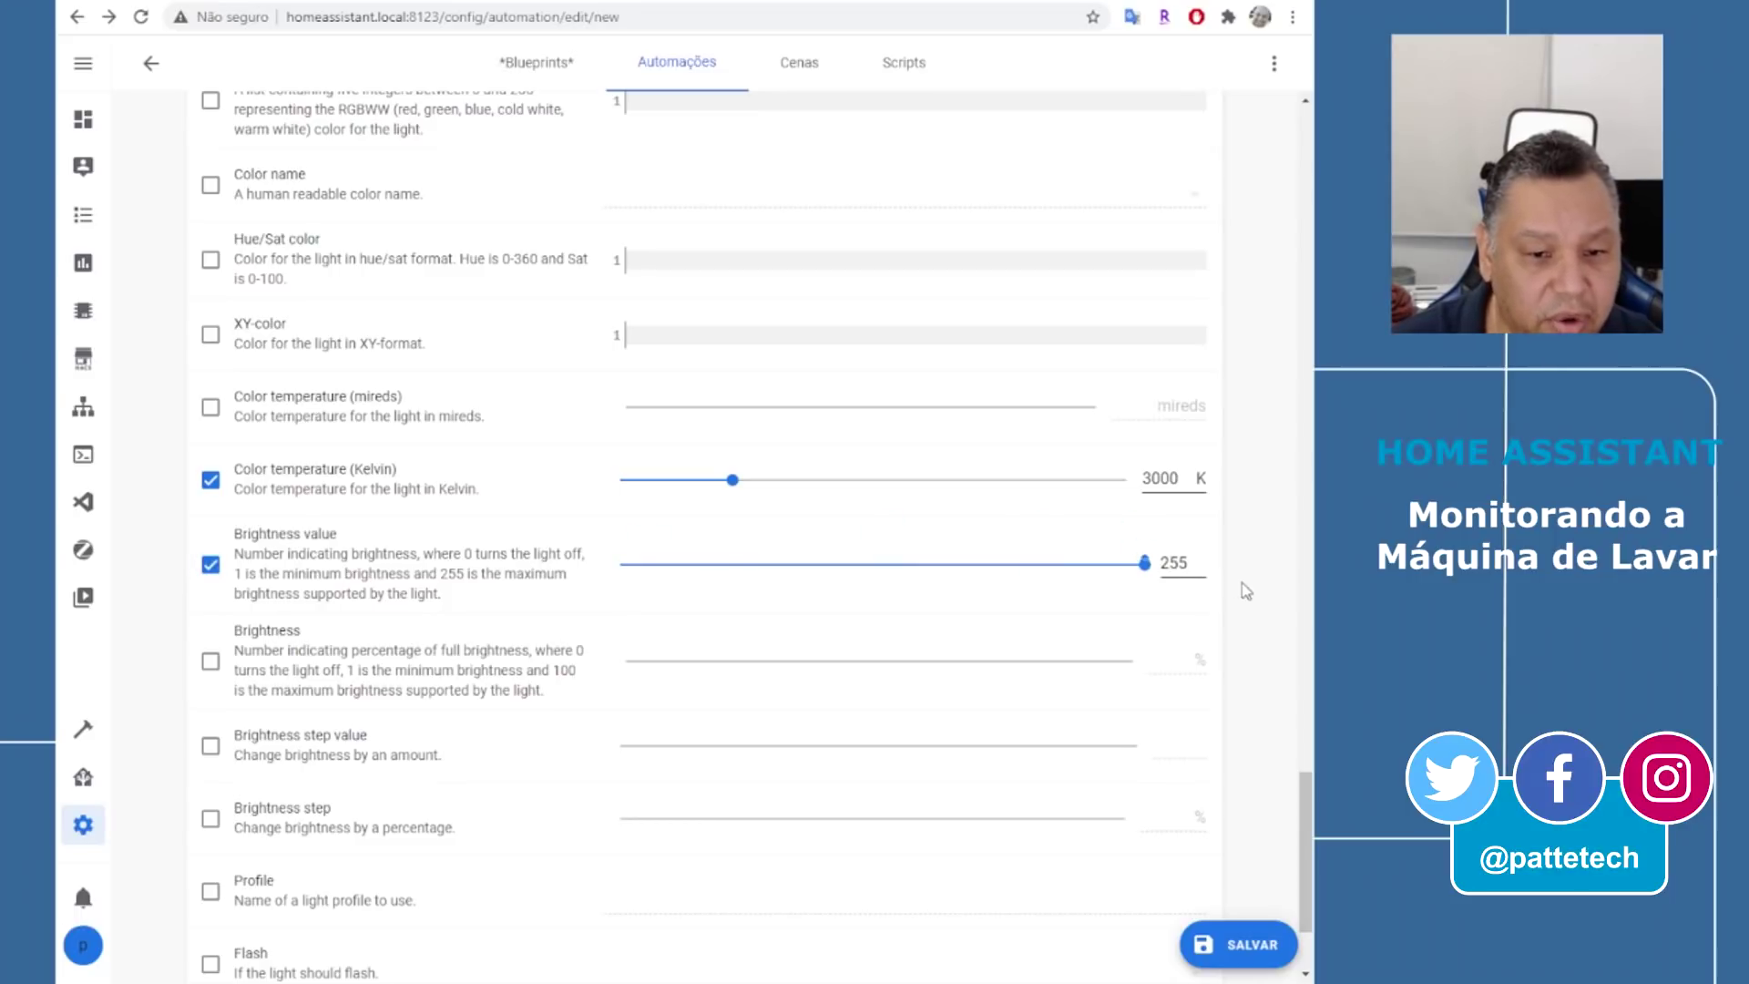
Enable the Flash option for the light and set it to short
scroll(313, 768, "down", 3)
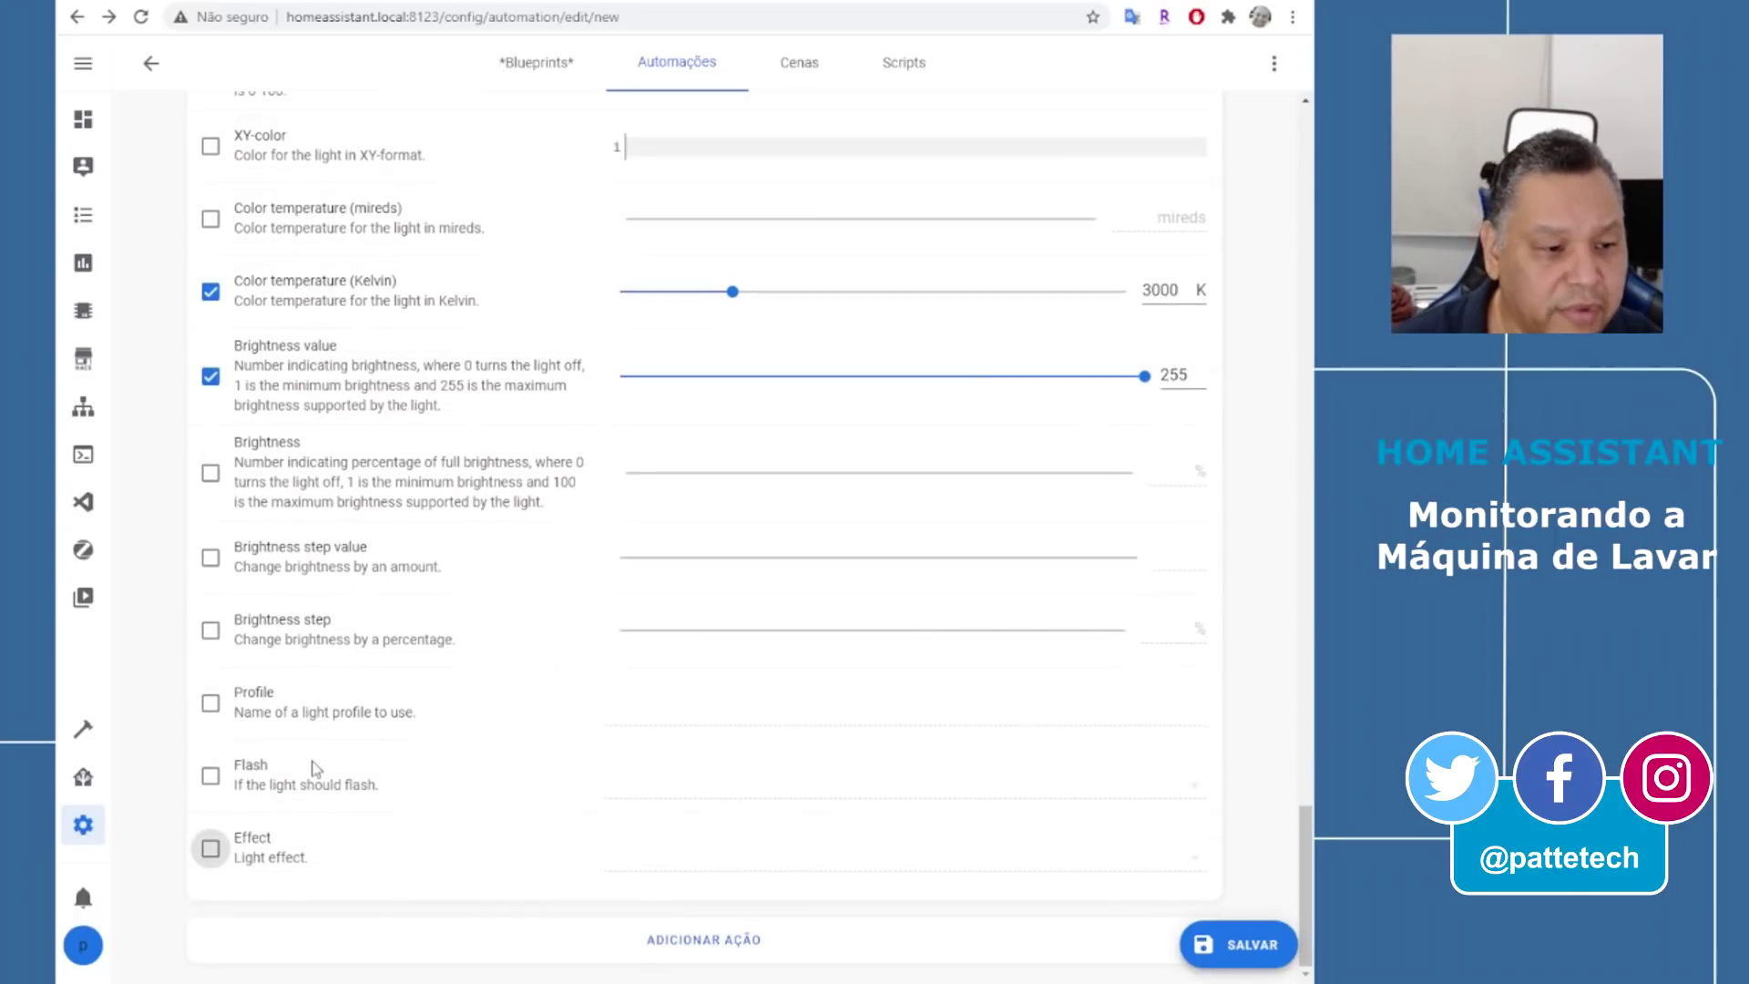
left_click(211, 775)
left_click(901, 784)
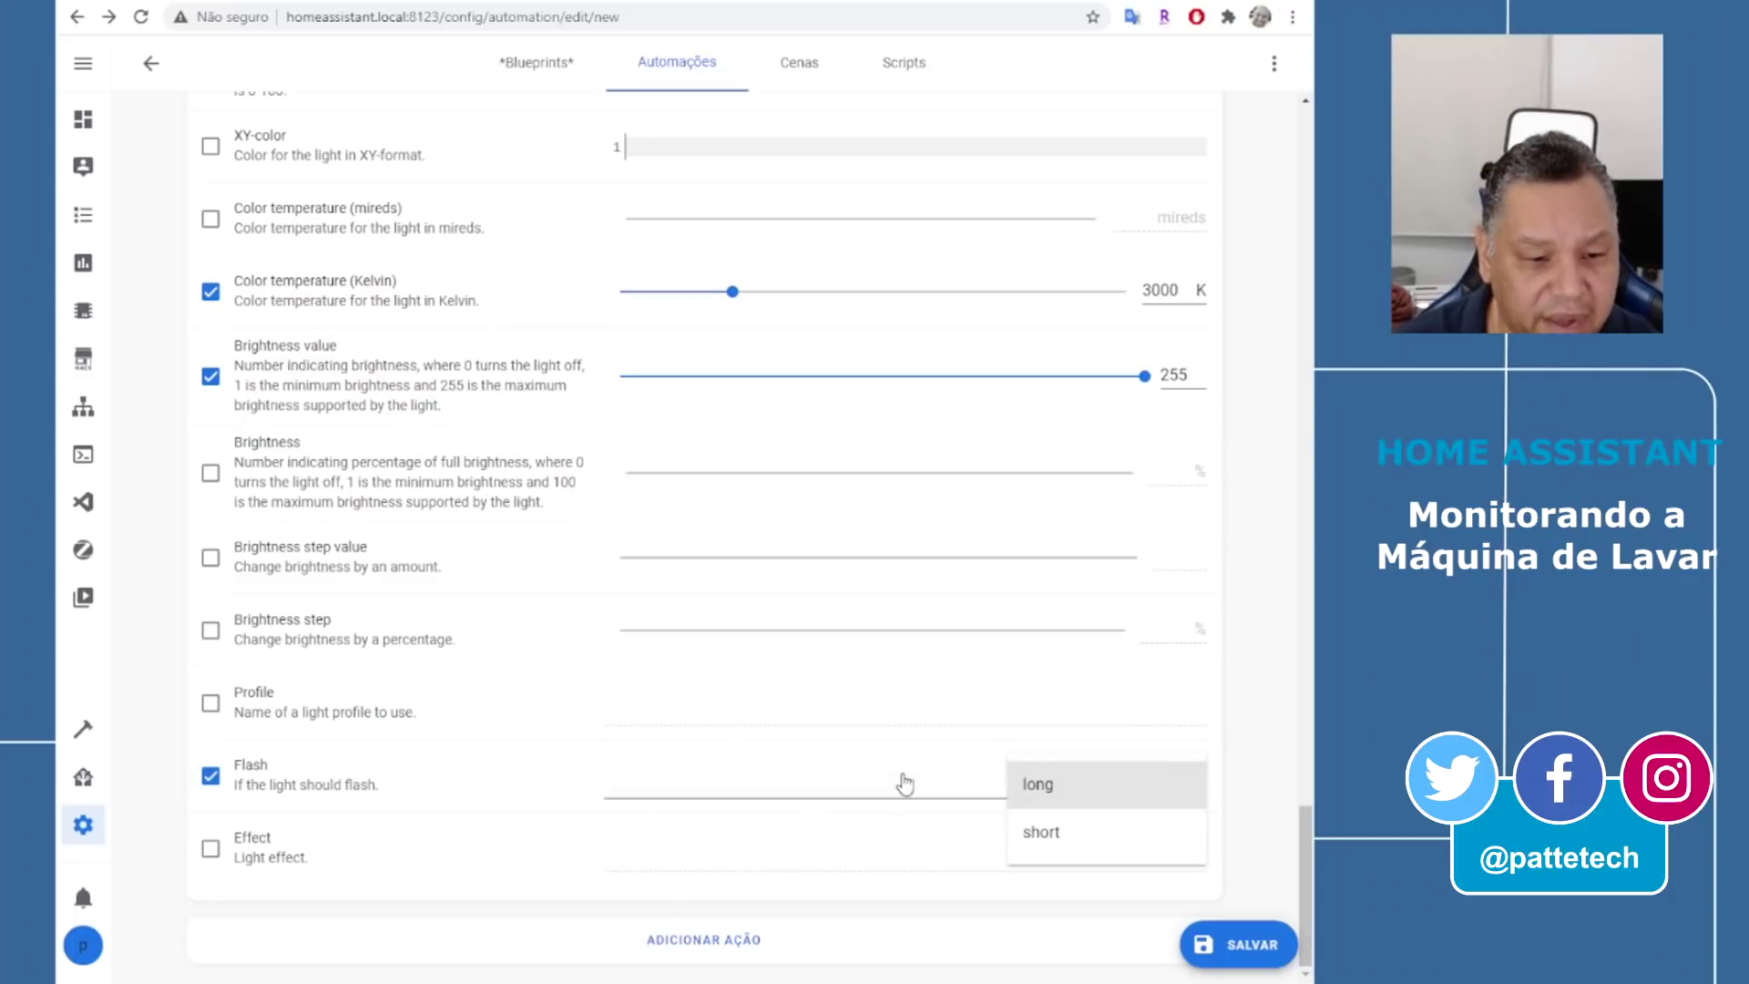
left_click(1035, 836)
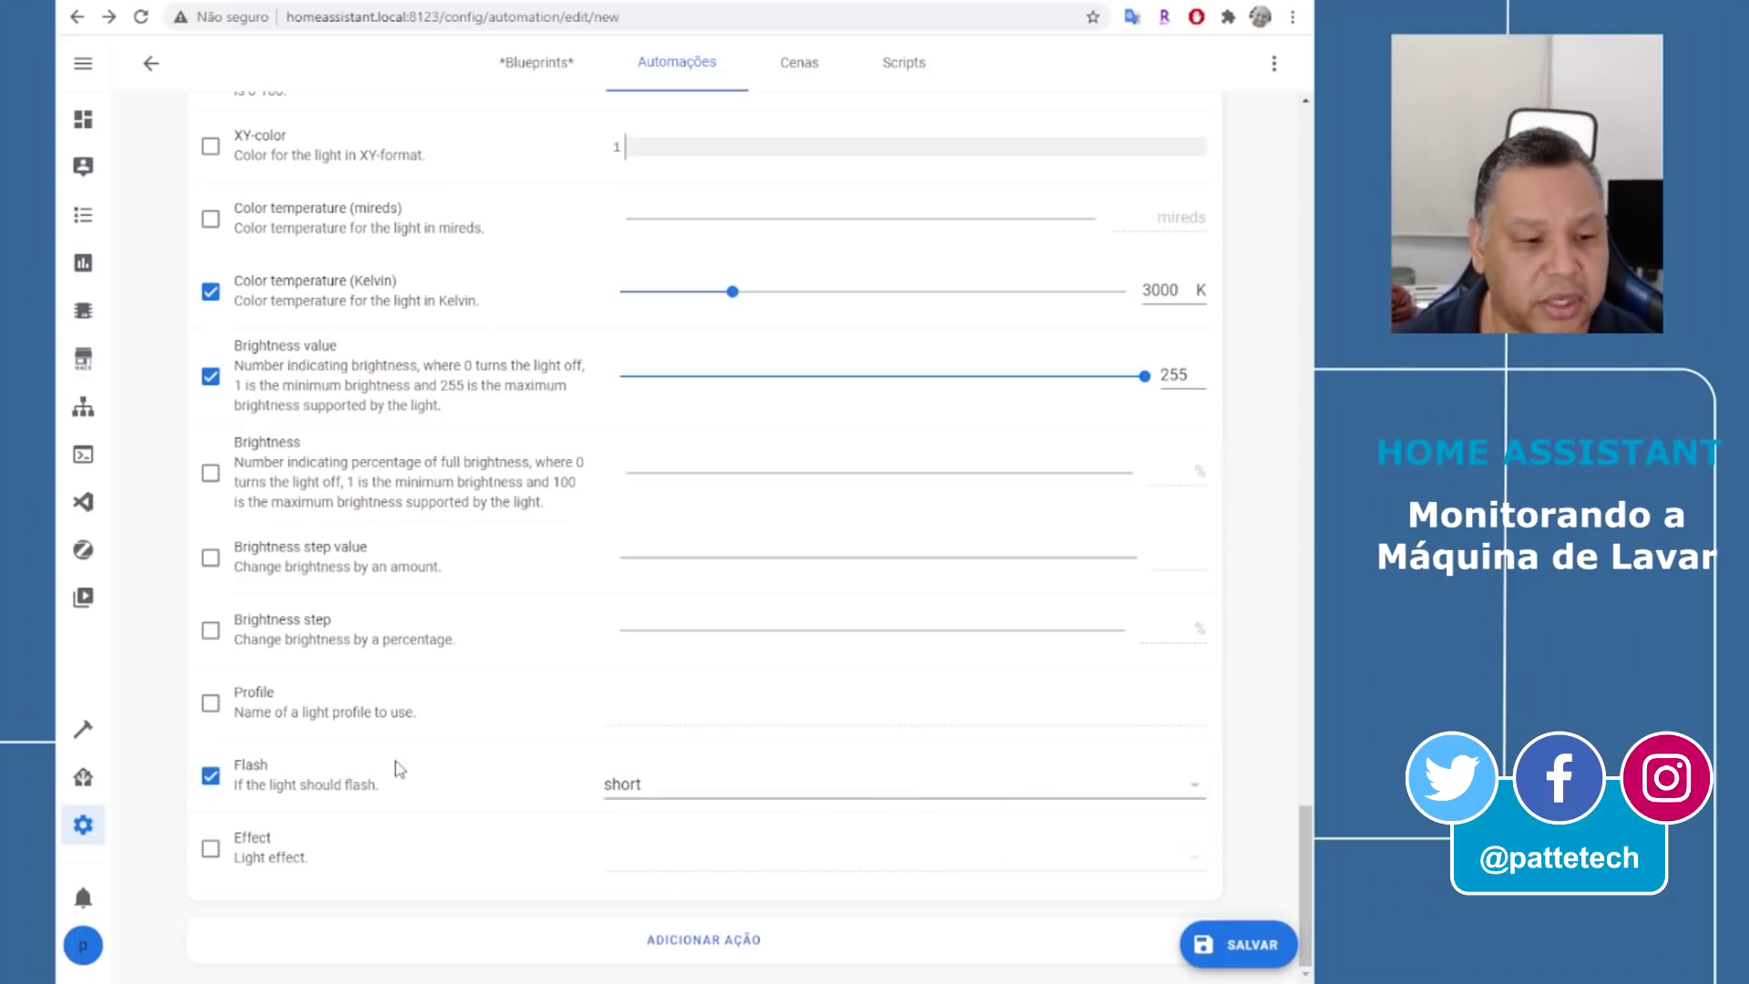
Save the automation and run Maquina de Lavar - Final from the automation list to test it
left_click(1217, 948)
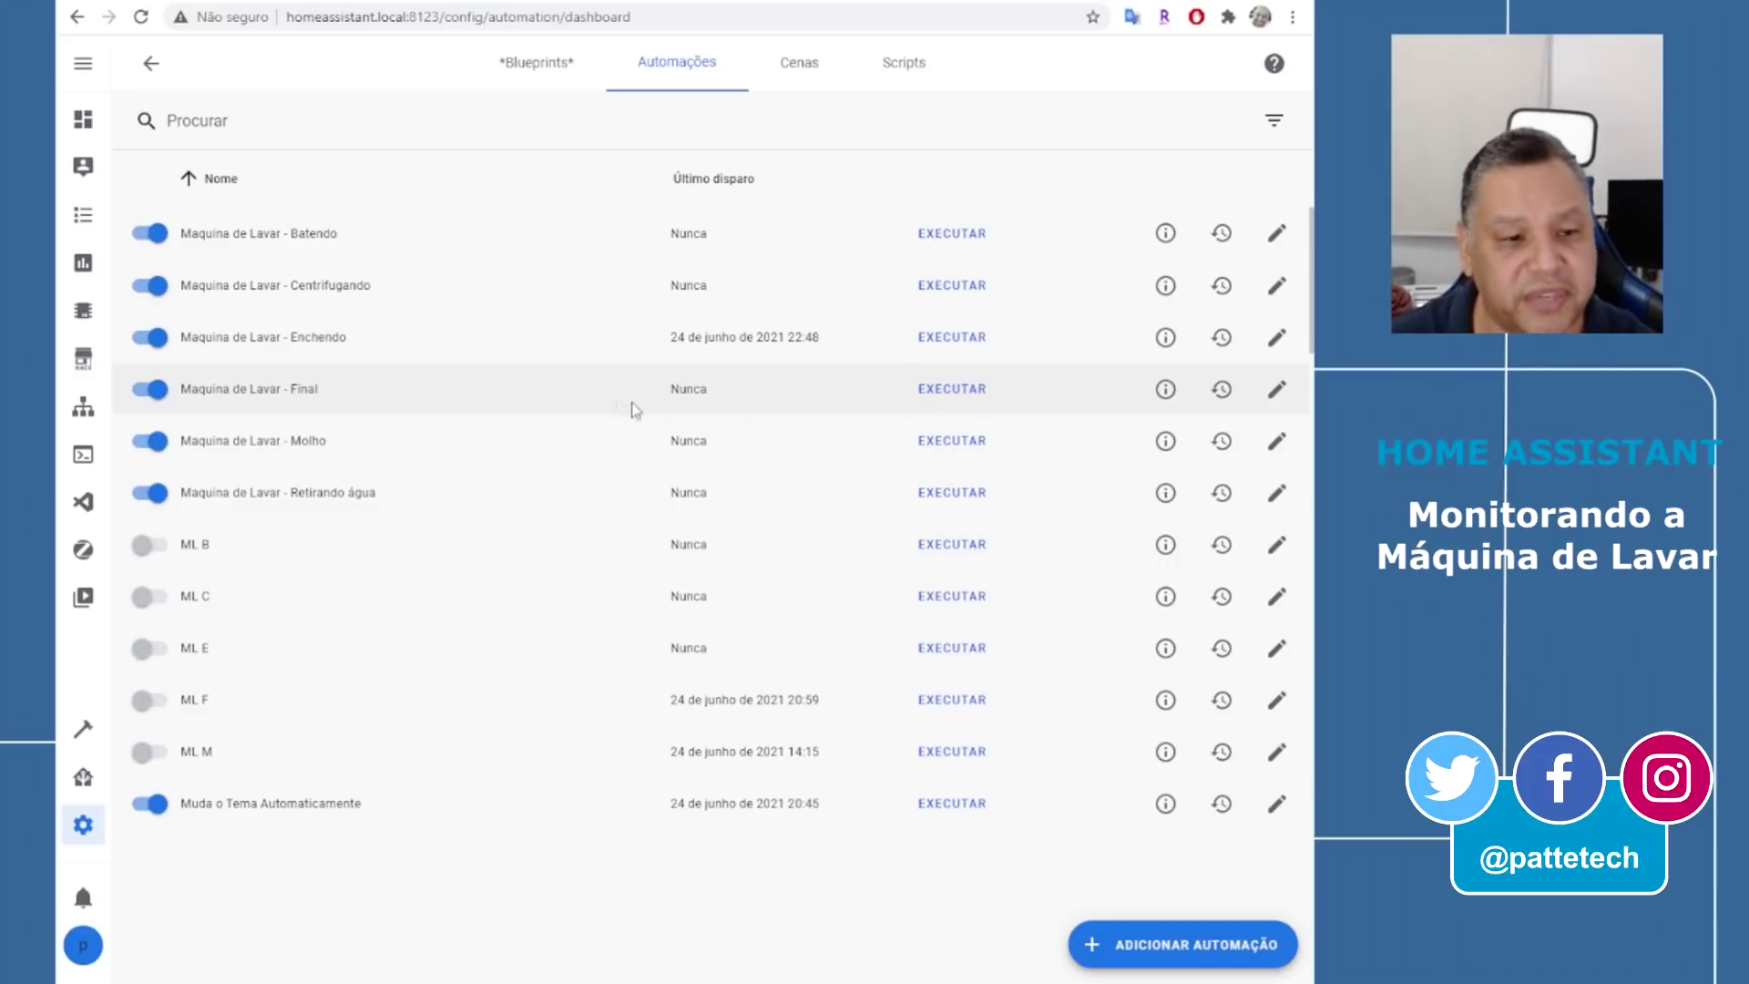
left_click(978, 391)
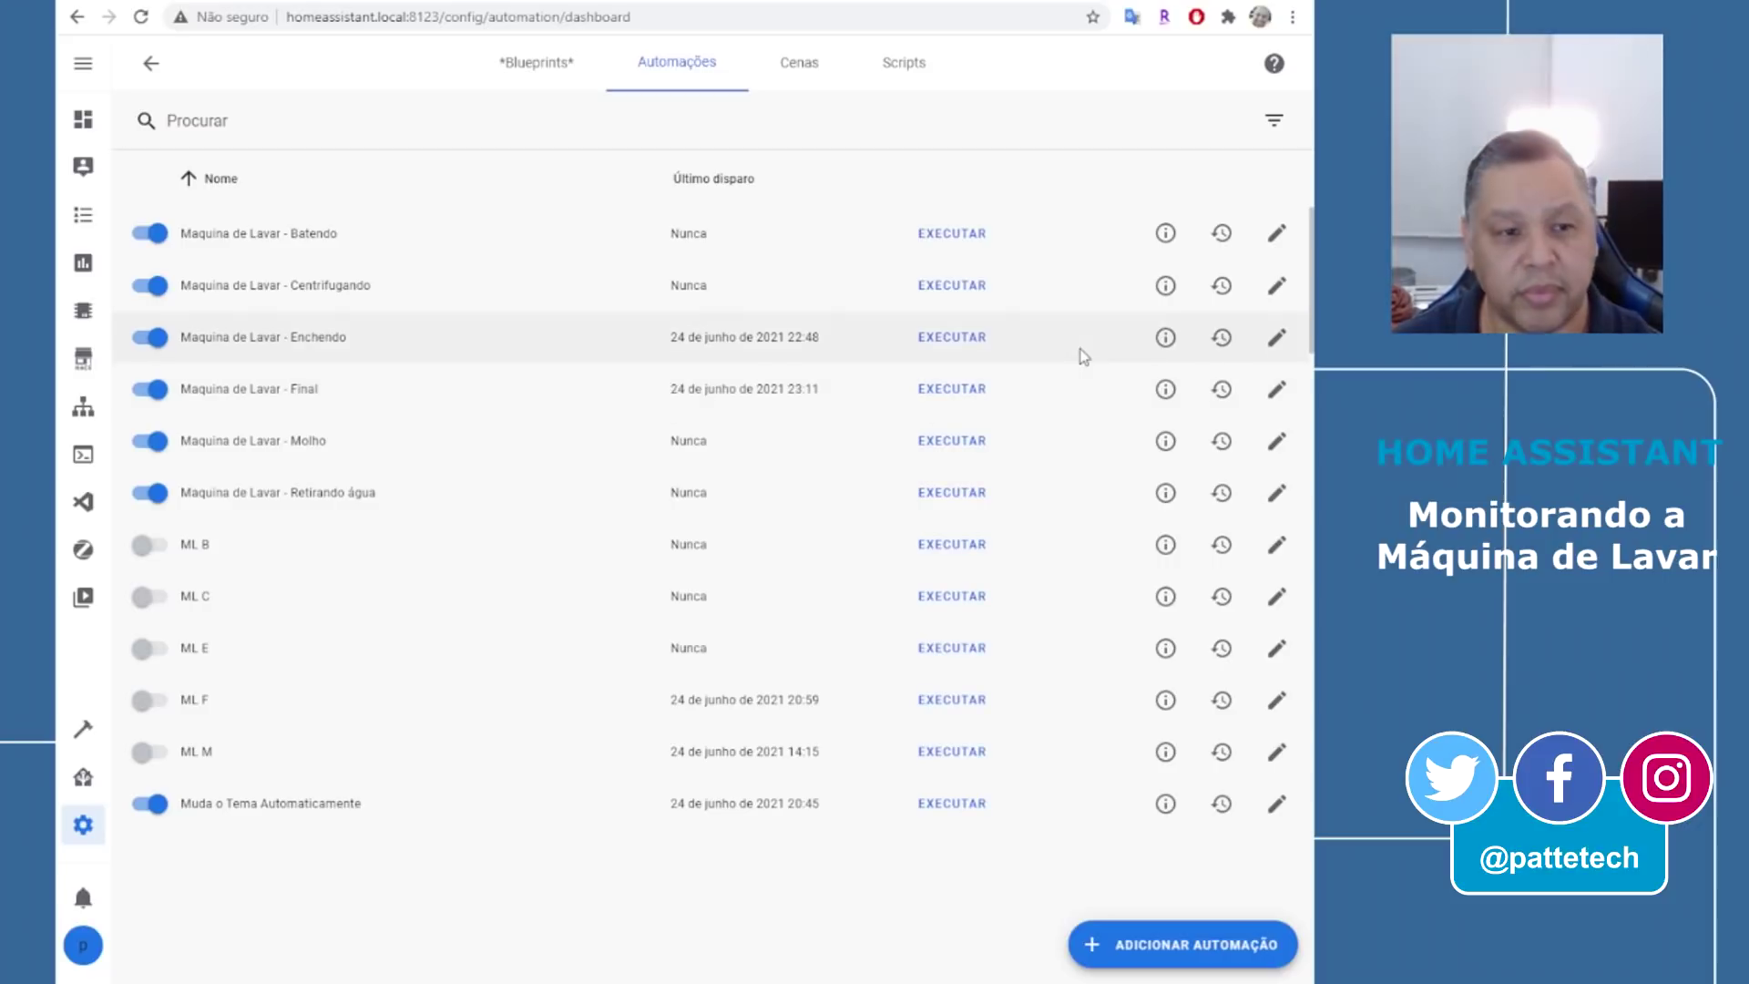